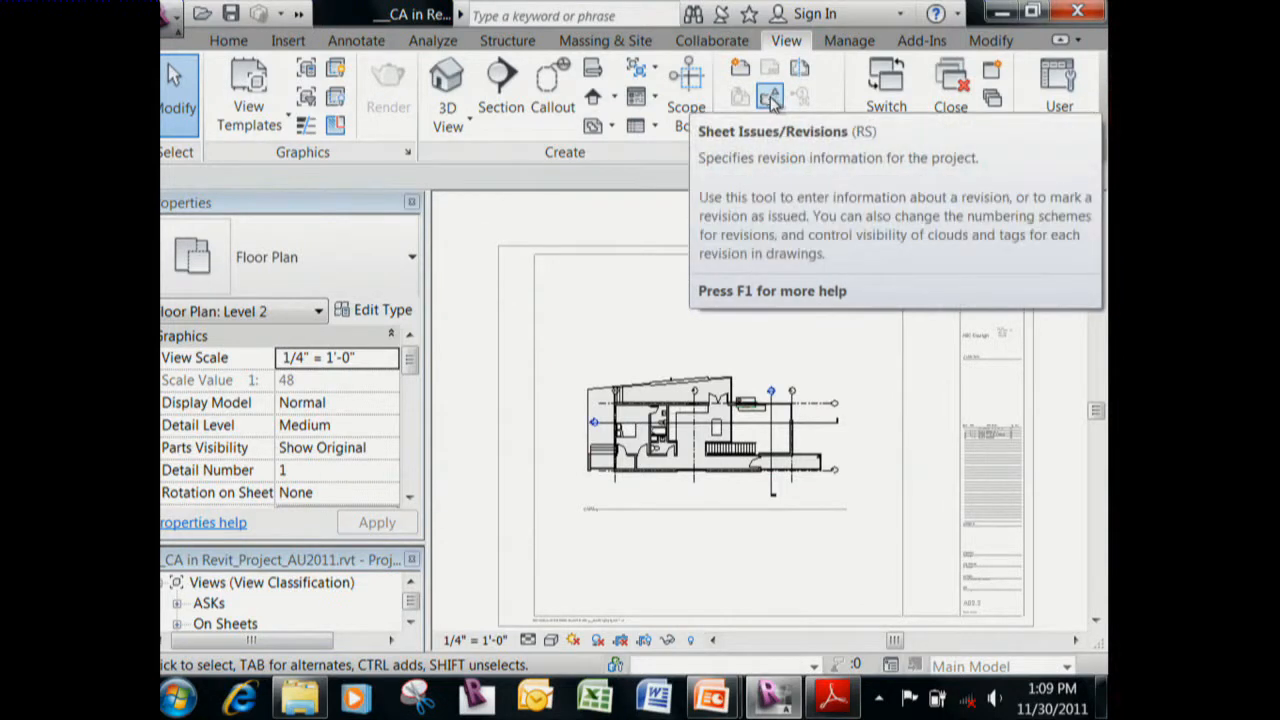
Open the project's Sheet Issues/Revisions settings and arrange the dialog so the whole revision table is visible.
click(770, 98)
drag(755, 200, 746, 109)
drag(1092, 576, 1046, 583)
drag(594, 100, 627, 99)
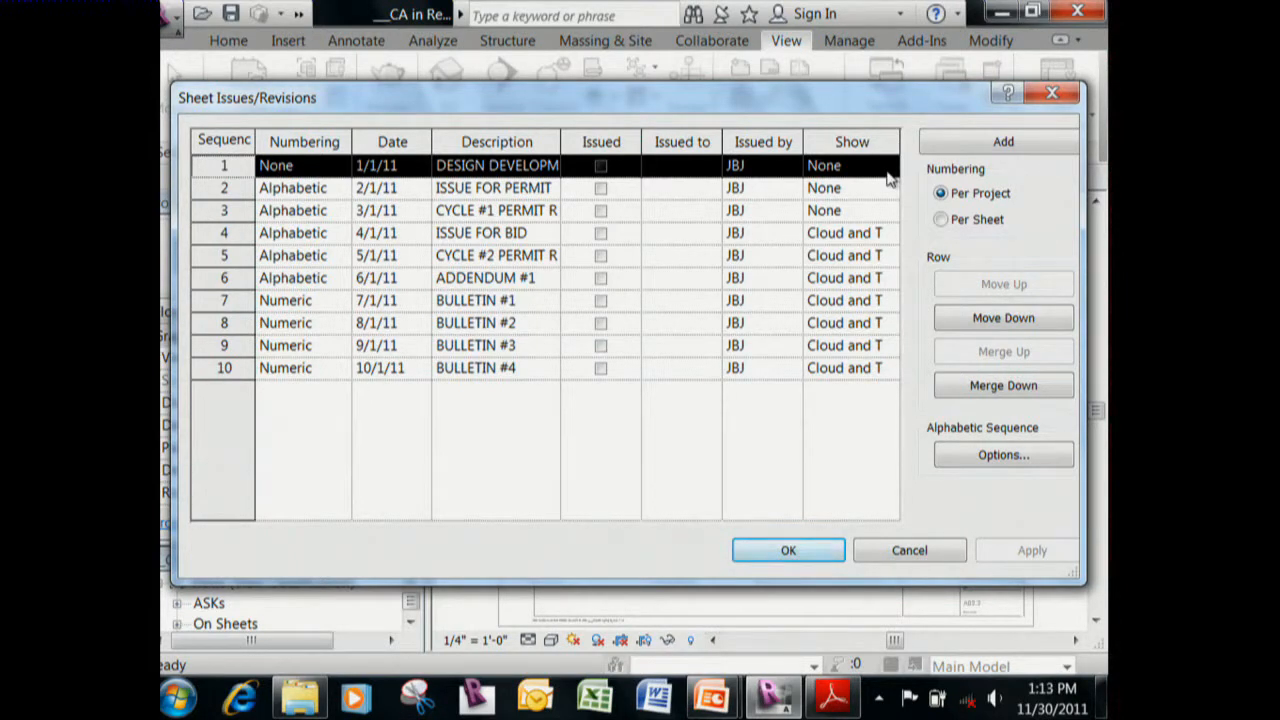
Review the Show options available for the ISSUE FOR BID revision.
click(885, 233)
click(890, 233)
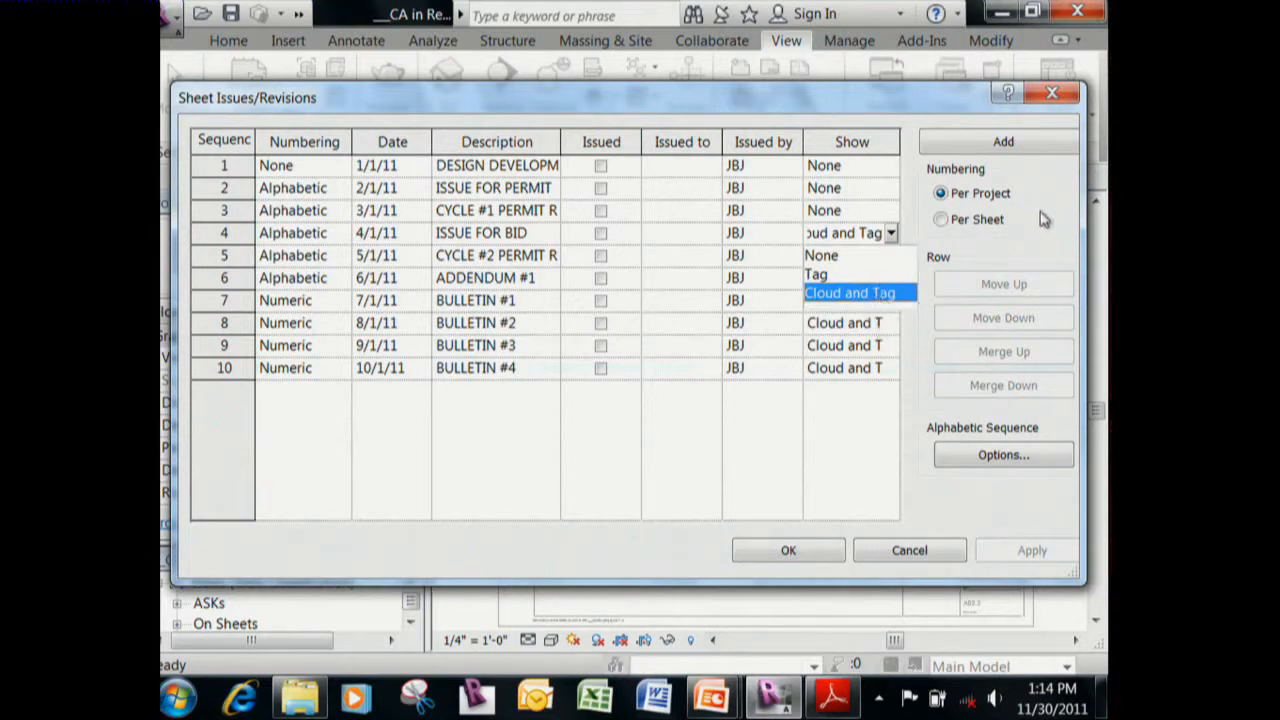
click(925, 178)
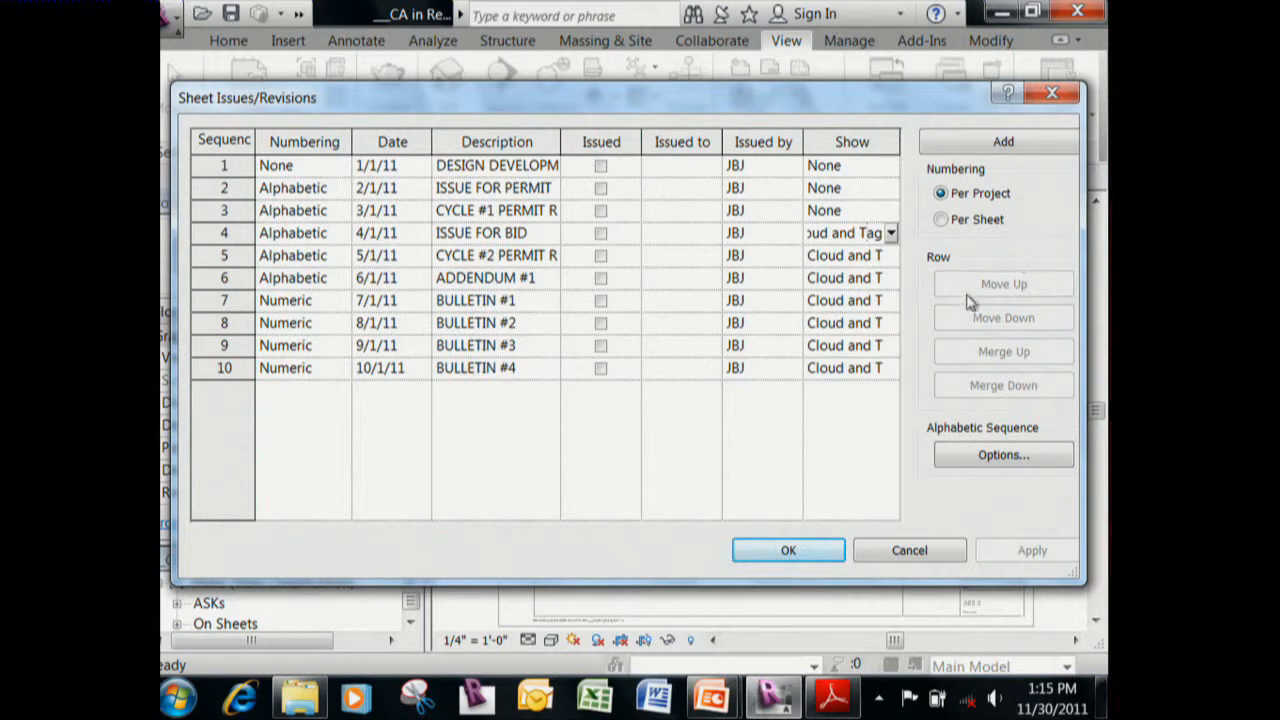
Inspect the letter sequence used for alphabetic revision numbering and leave it without saving changes.
click(1003, 455)
drag(565, 330, 539, 201)
click(489, 323)
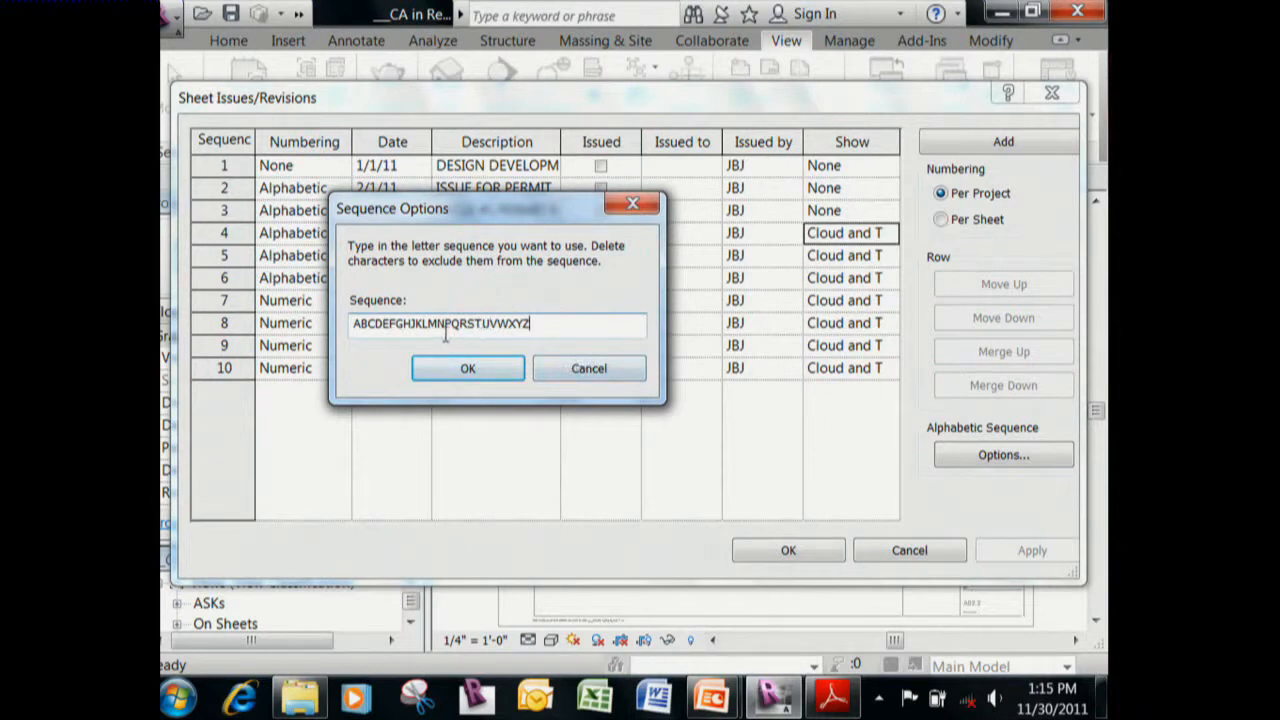
click(527, 323)
click(553, 366)
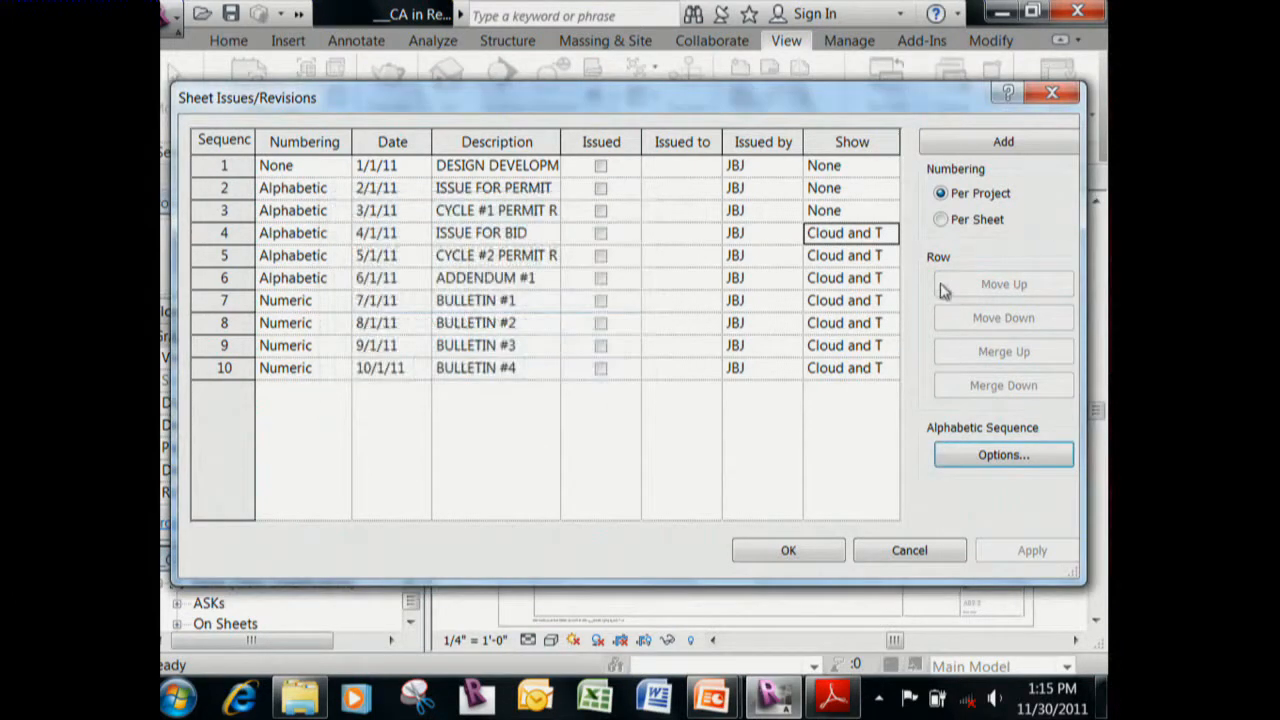
Examine the move and merge options for revision rows 4 and 5, and close the revision settings without saving.
click(220, 232)
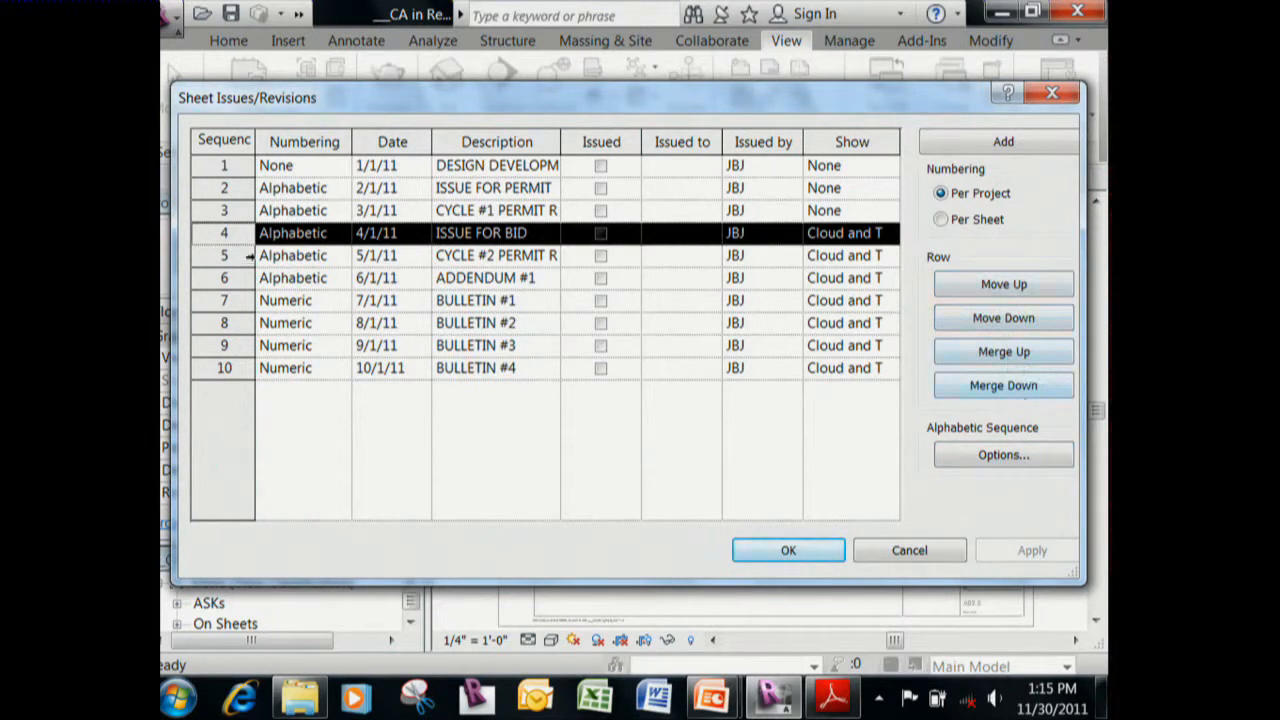
click(230, 256)
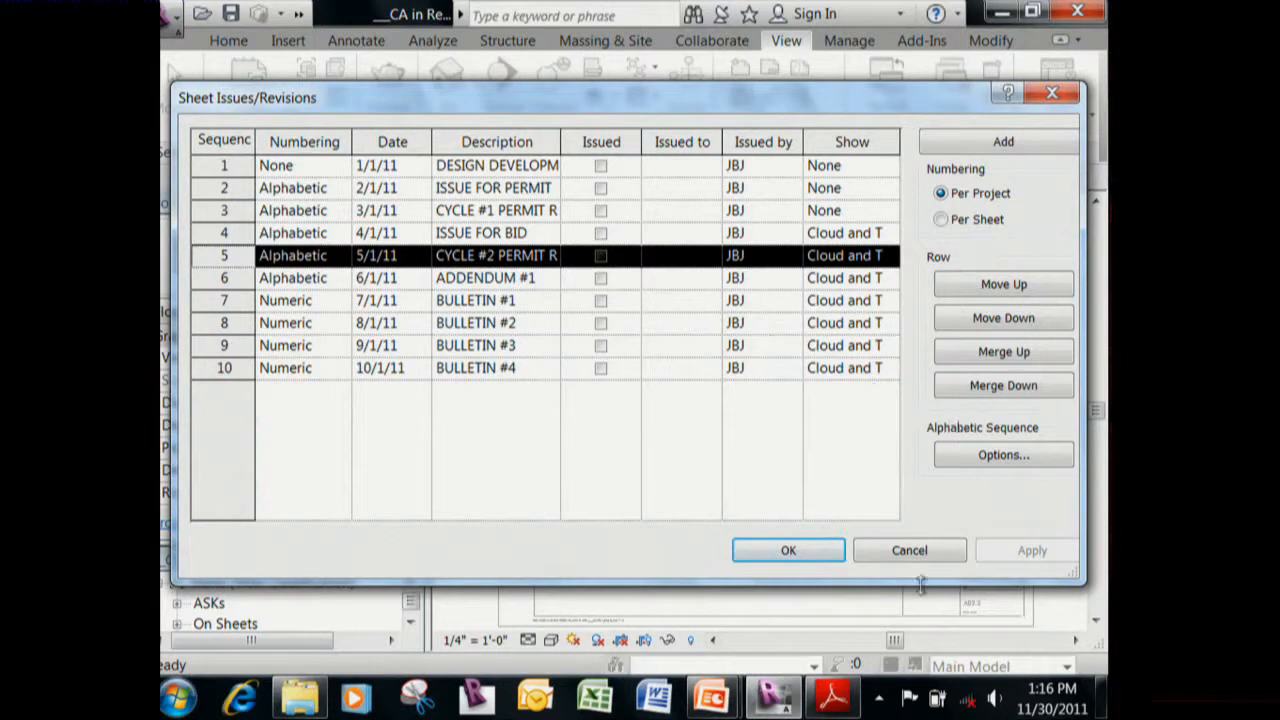
click(912, 555)
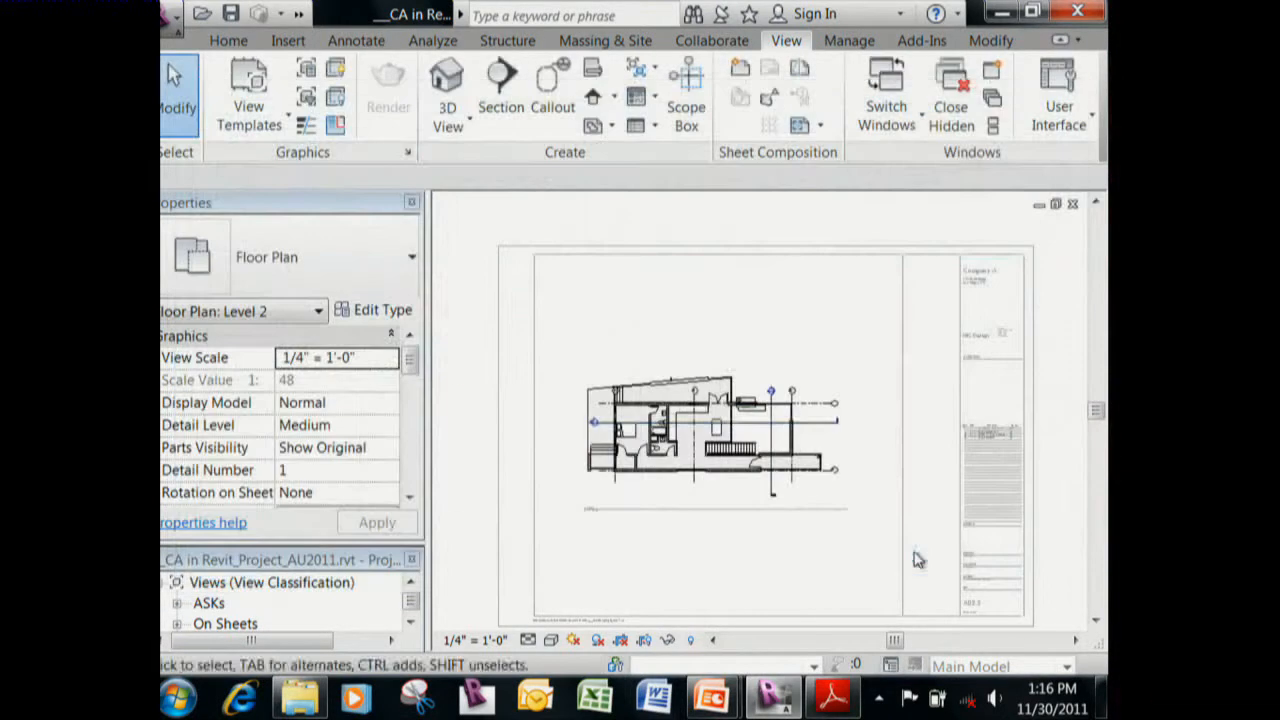
Place a Double-Glass 1 1800 x 2100 door like the existing one in the bedroom's upper wall near grid A, without loading a tag.
scroll(655, 388, up, 6)
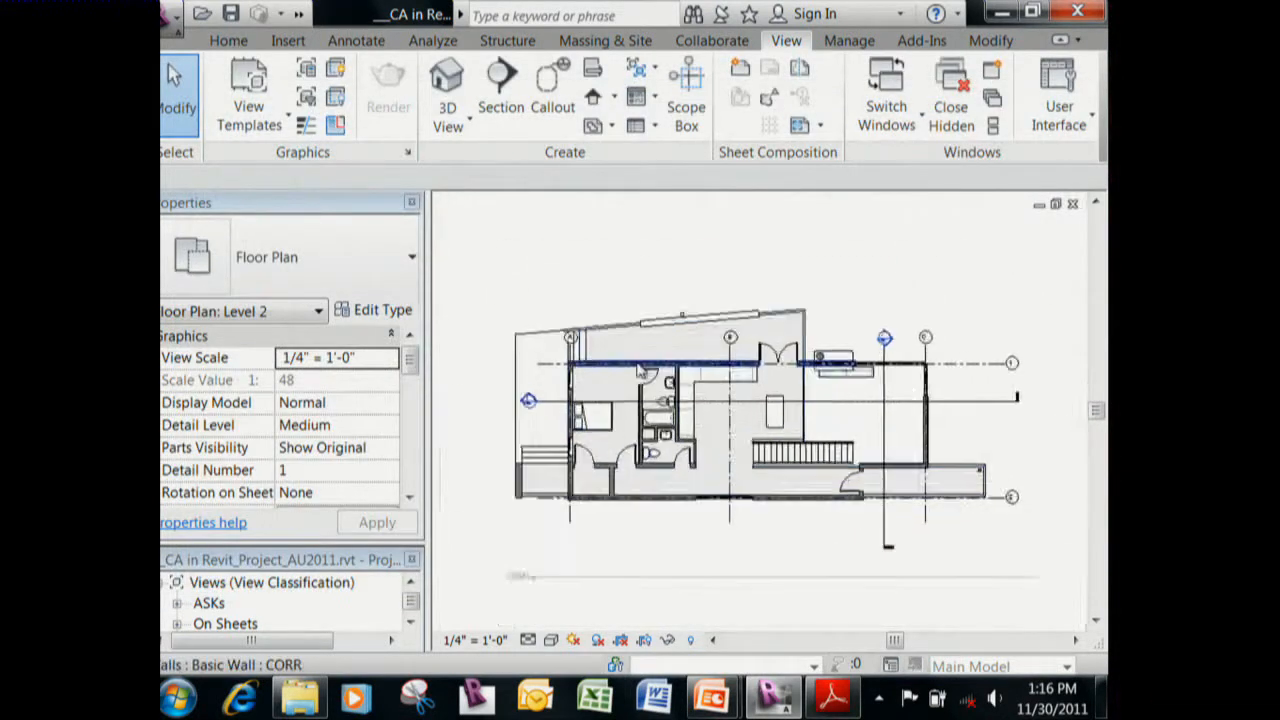
scroll(630, 372, up, 2)
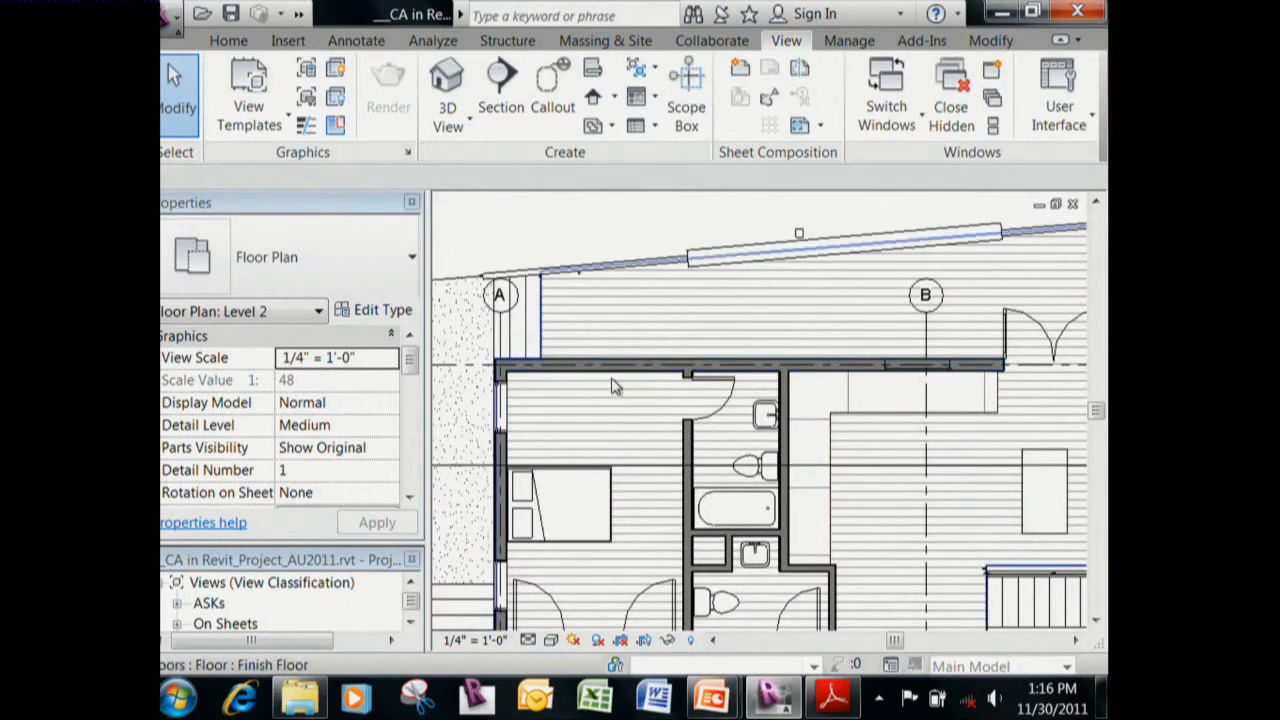
middle_drag(1013, 381, 980, 340)
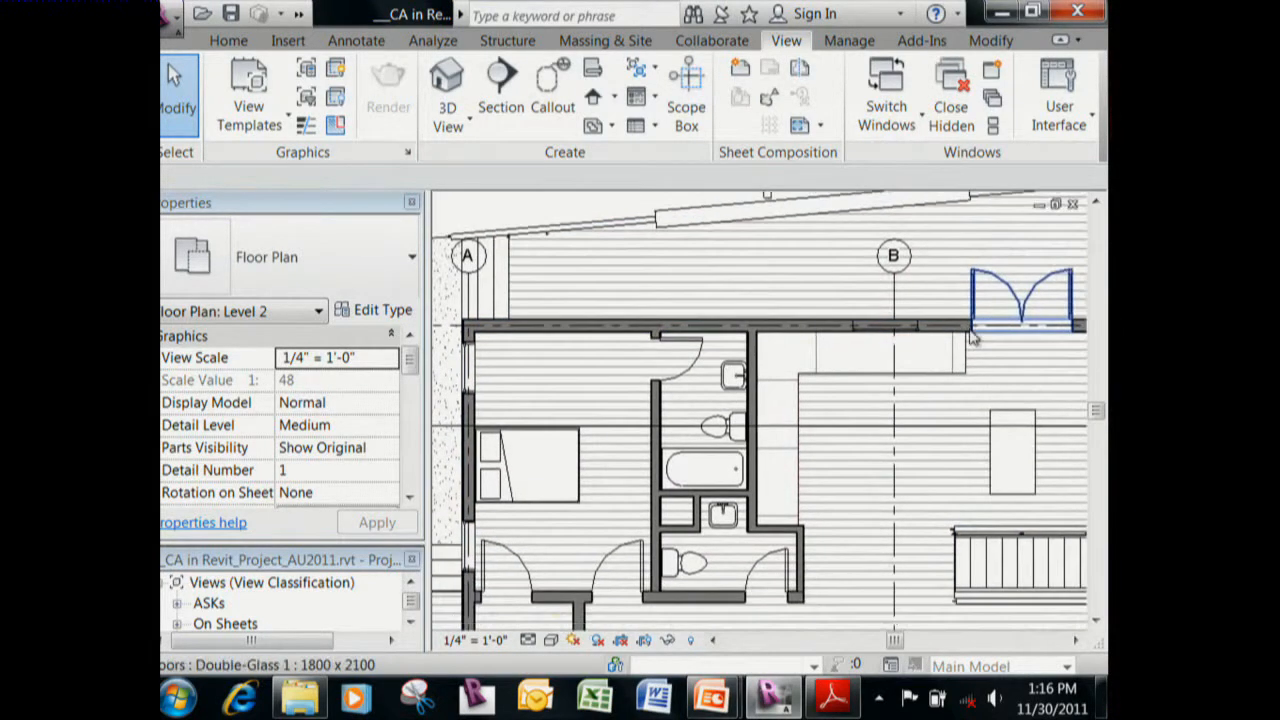
scroll(968, 336, down, 1)
click(998, 297)
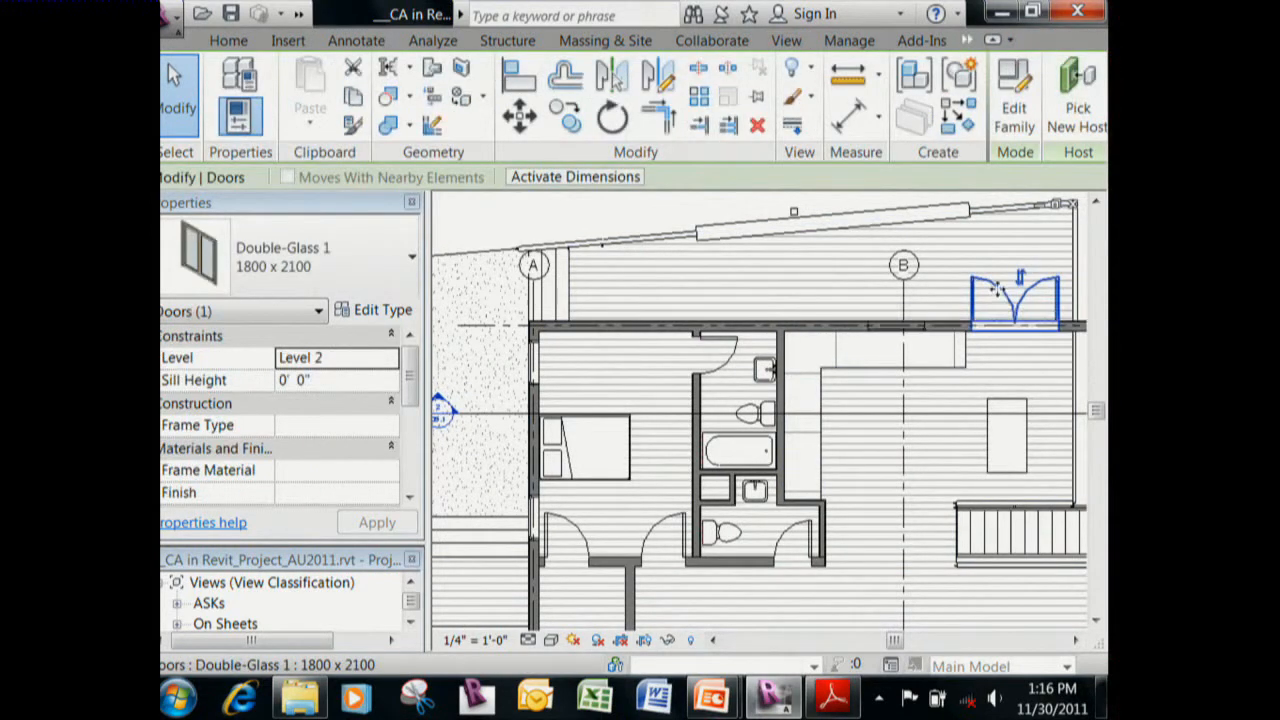
right_click(998, 297)
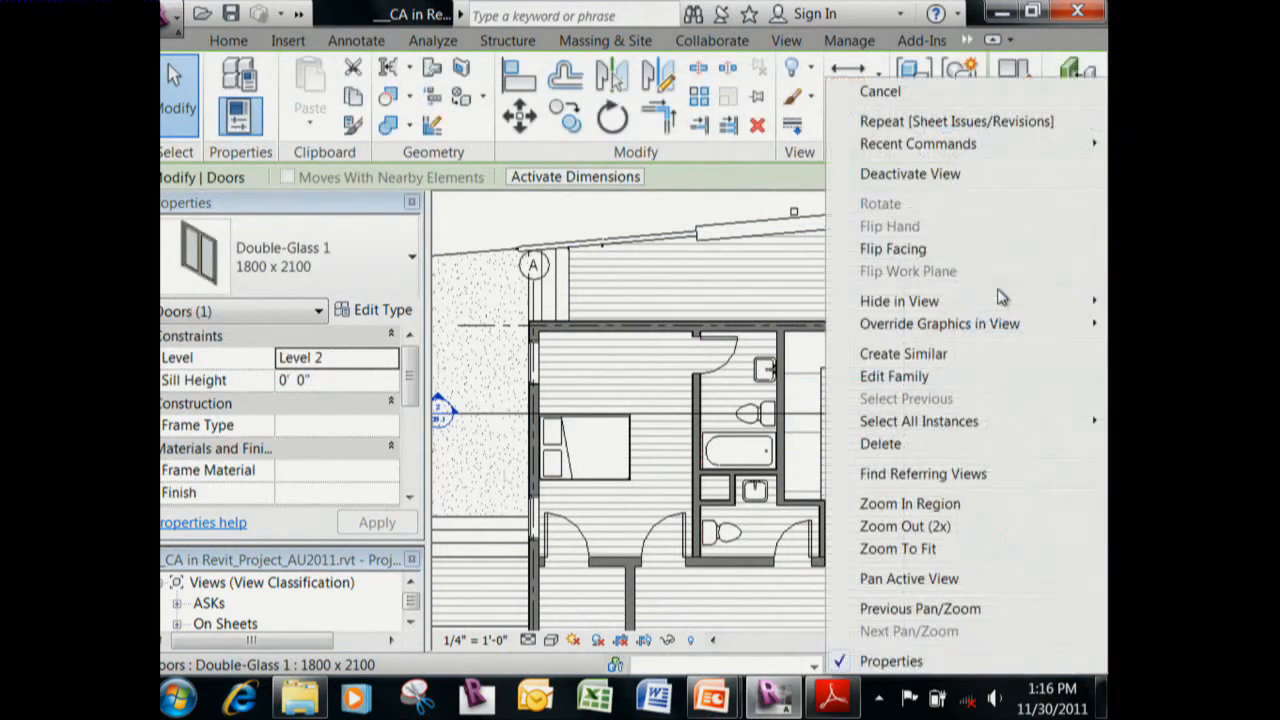
click(994, 354)
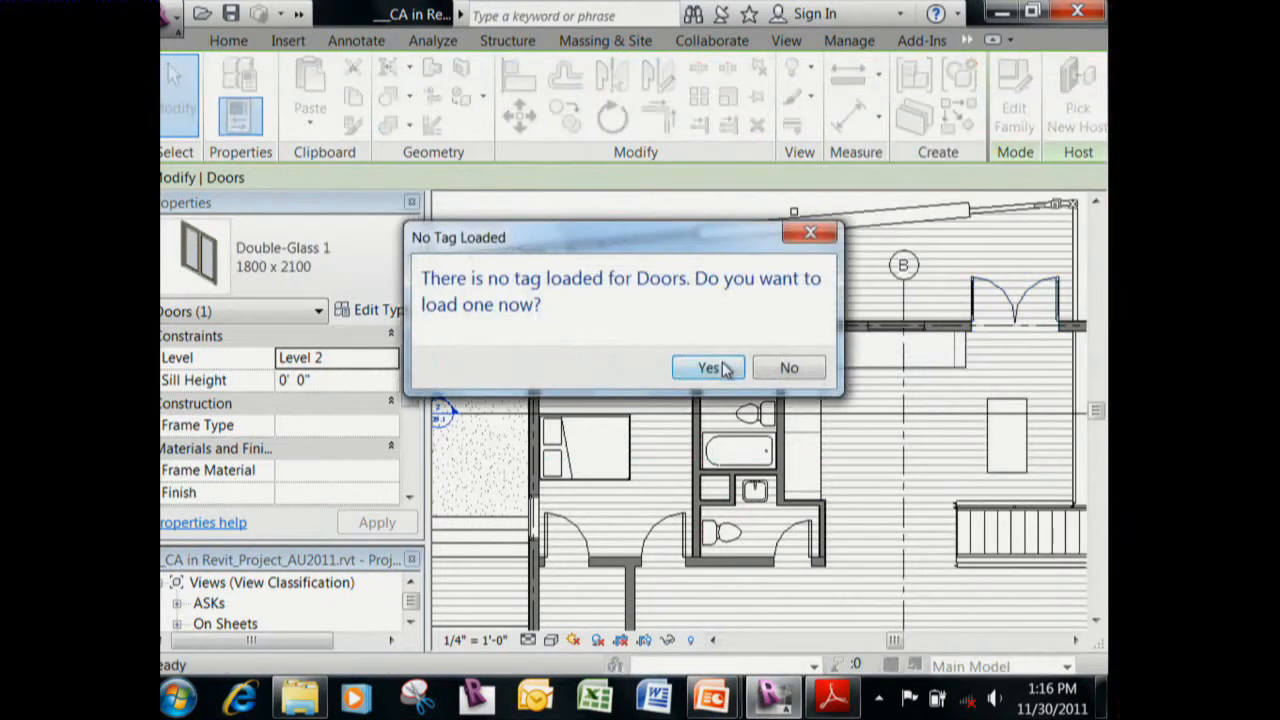
click(786, 368)
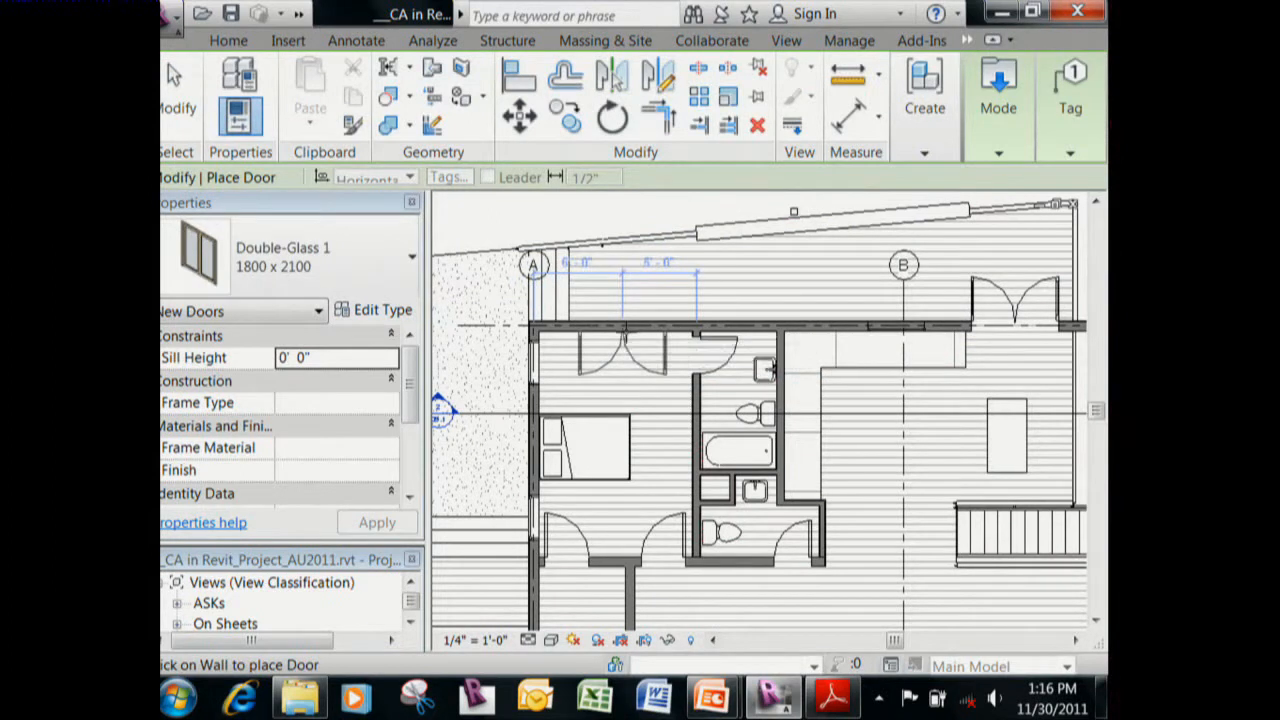
click(622, 328)
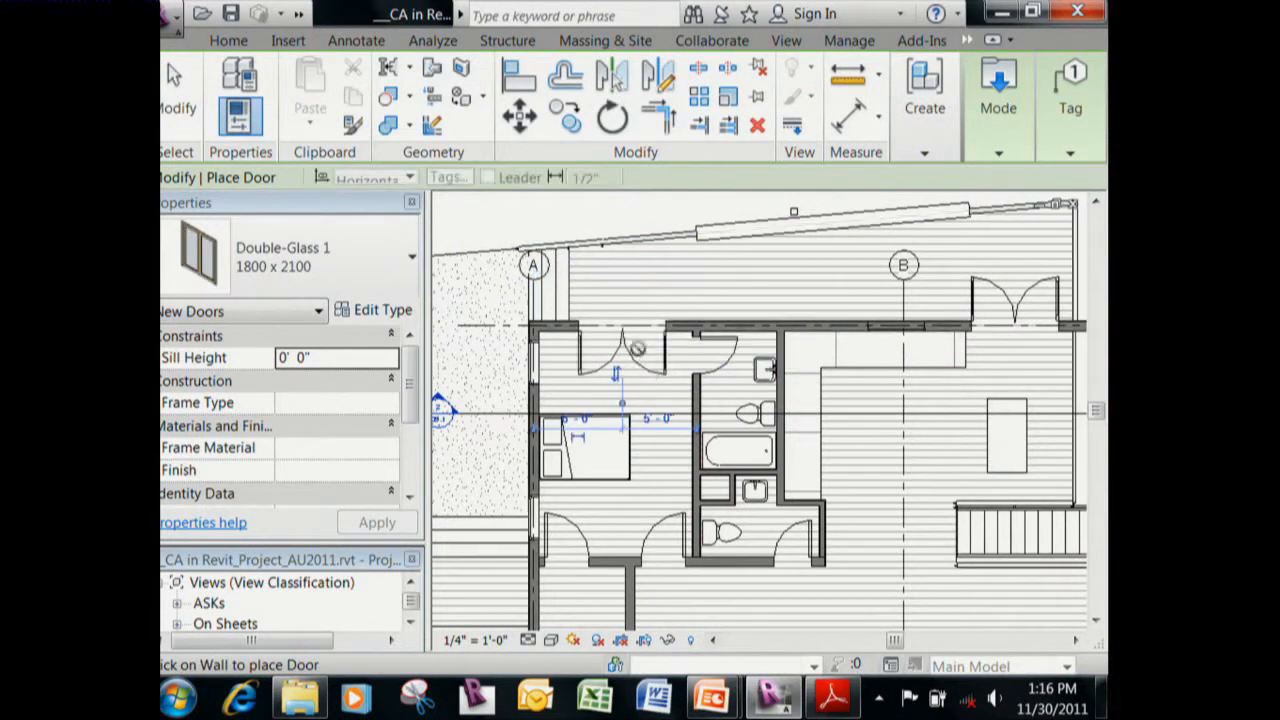
key(Escape)
key(Escape)
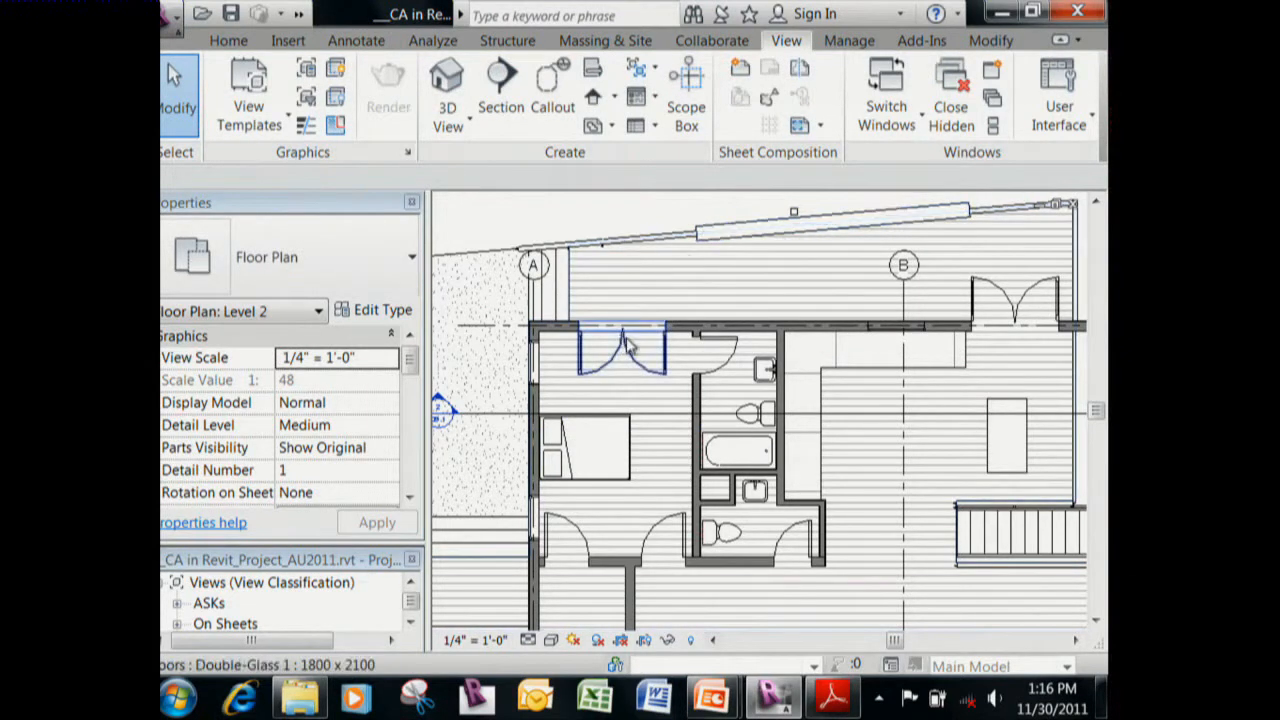
key(r)
key(v)
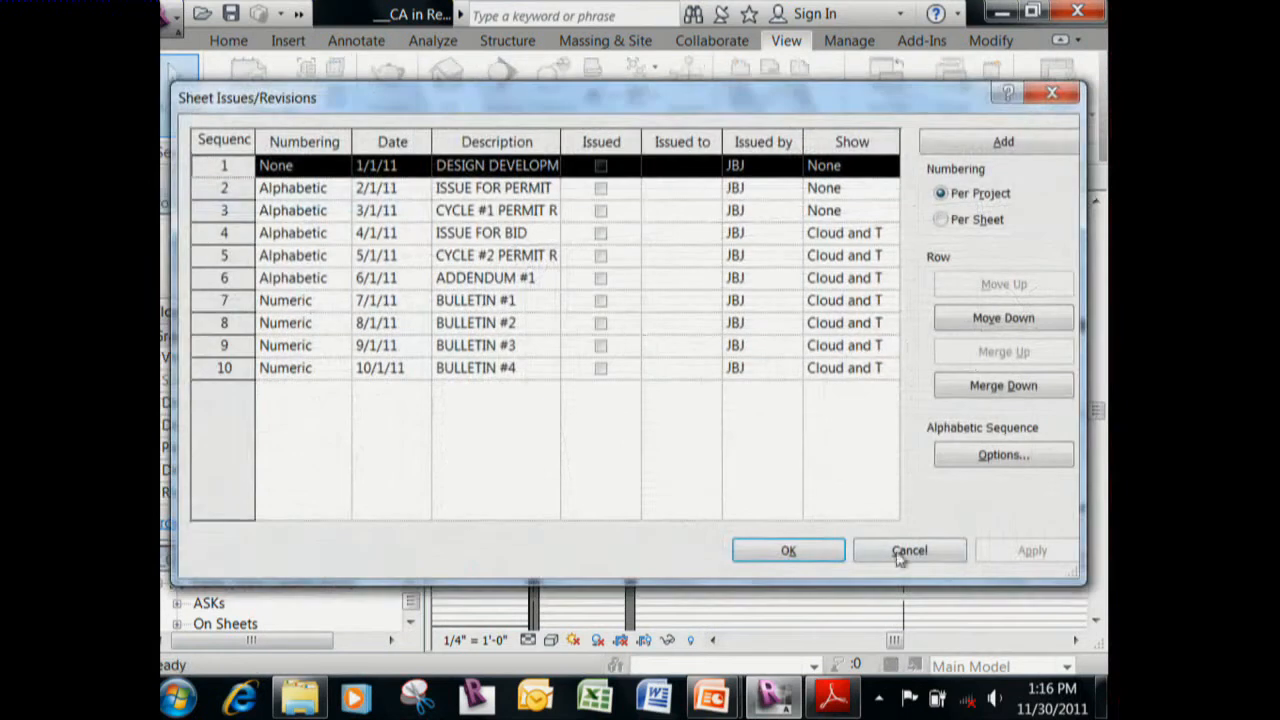
click(909, 550)
Sketch a closed revision cloud around the new double door in the bedroom's upper wall.
key(r)
key(c)
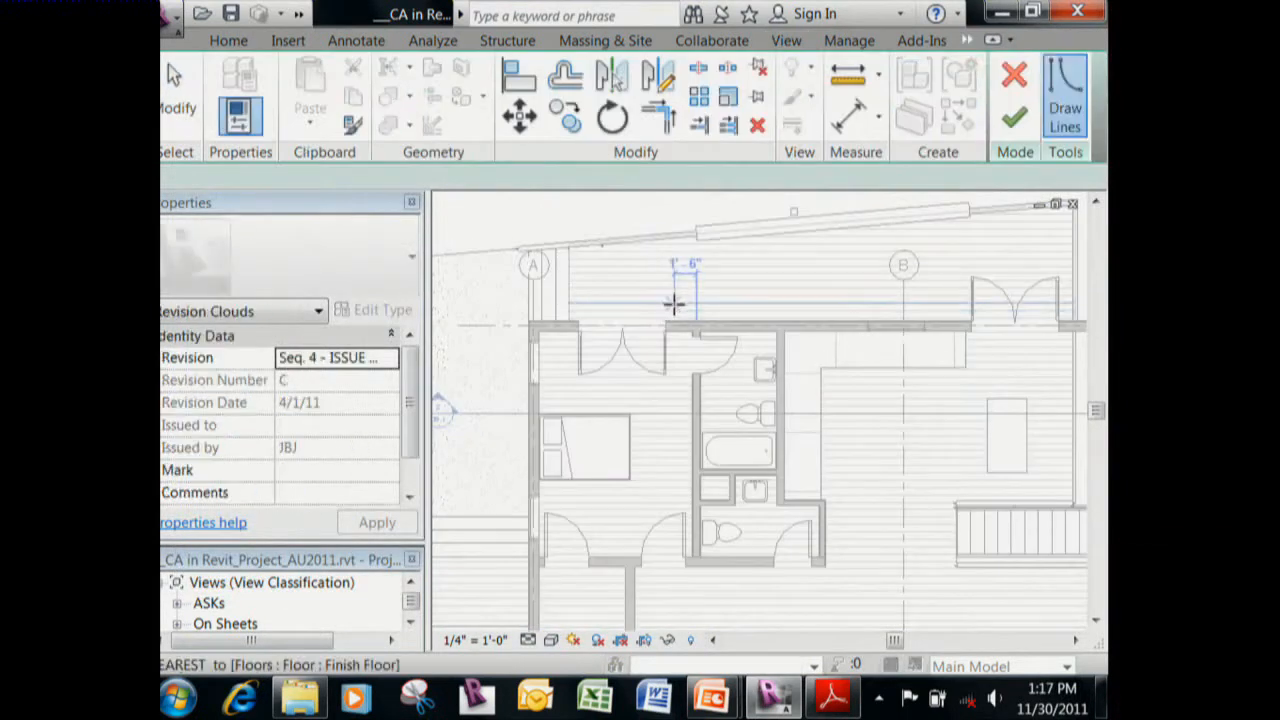
click(676, 305)
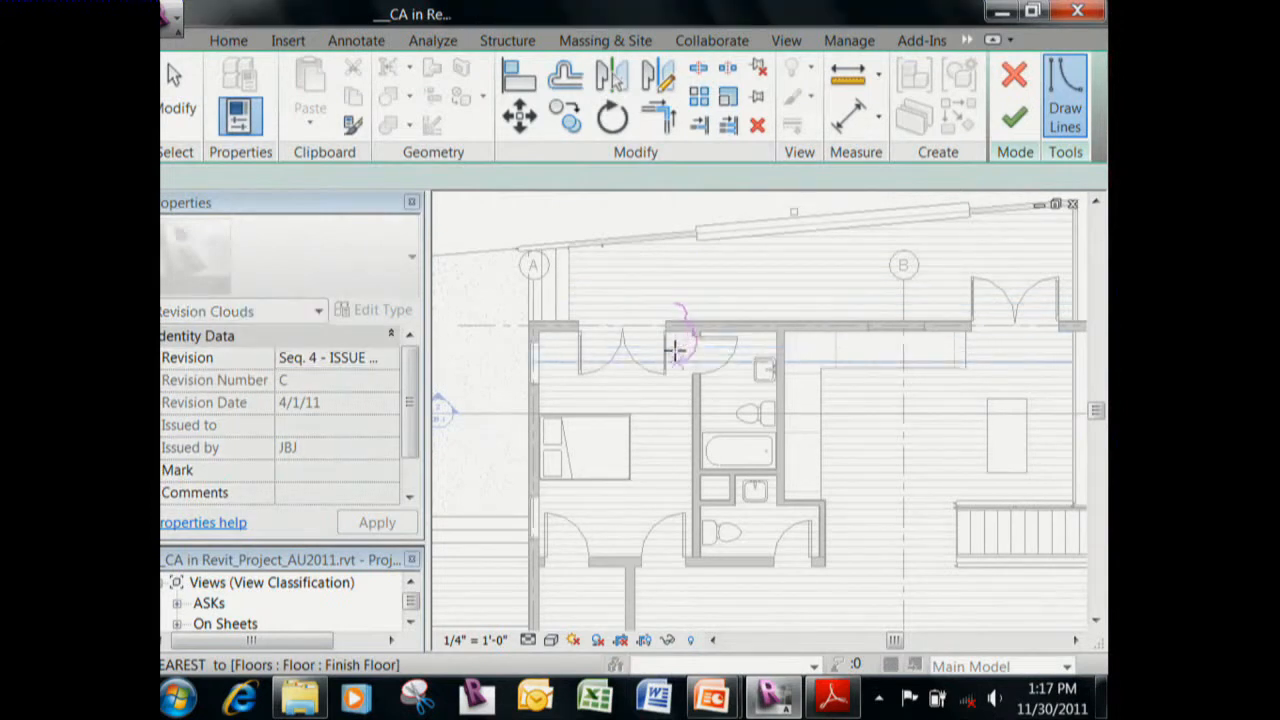
click(676, 356)
click(653, 385)
click(562, 363)
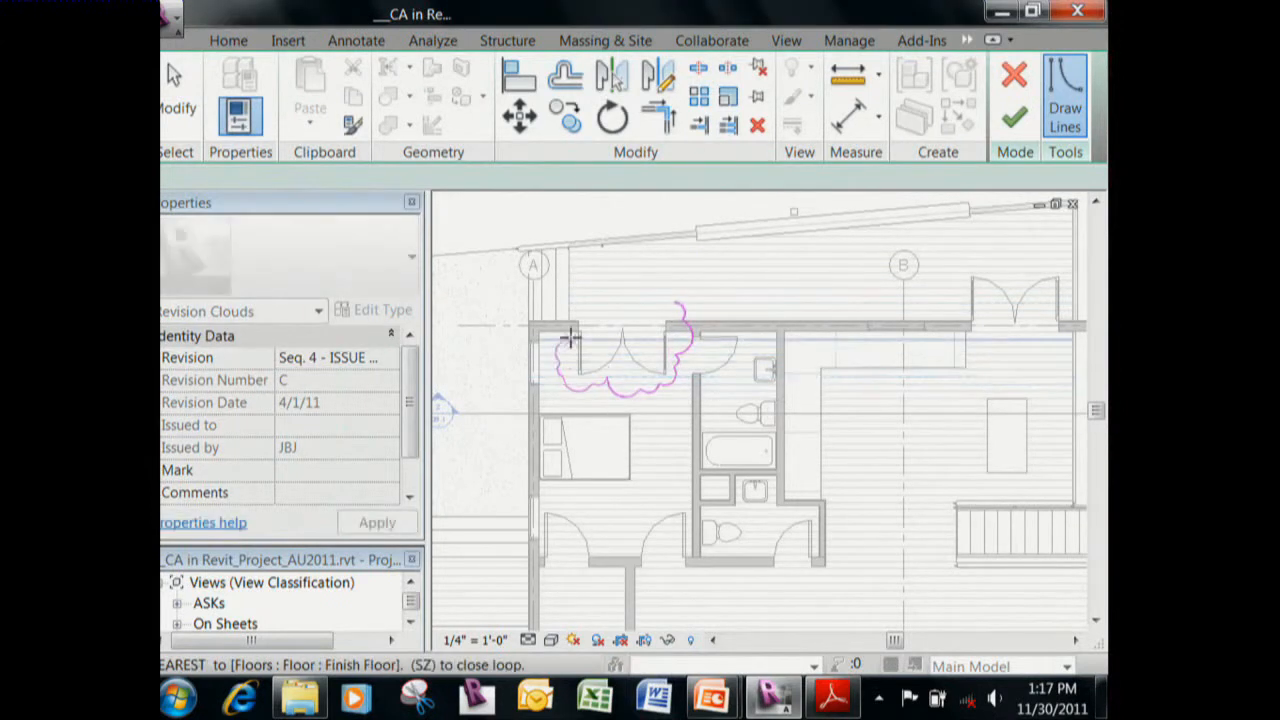
click(577, 320)
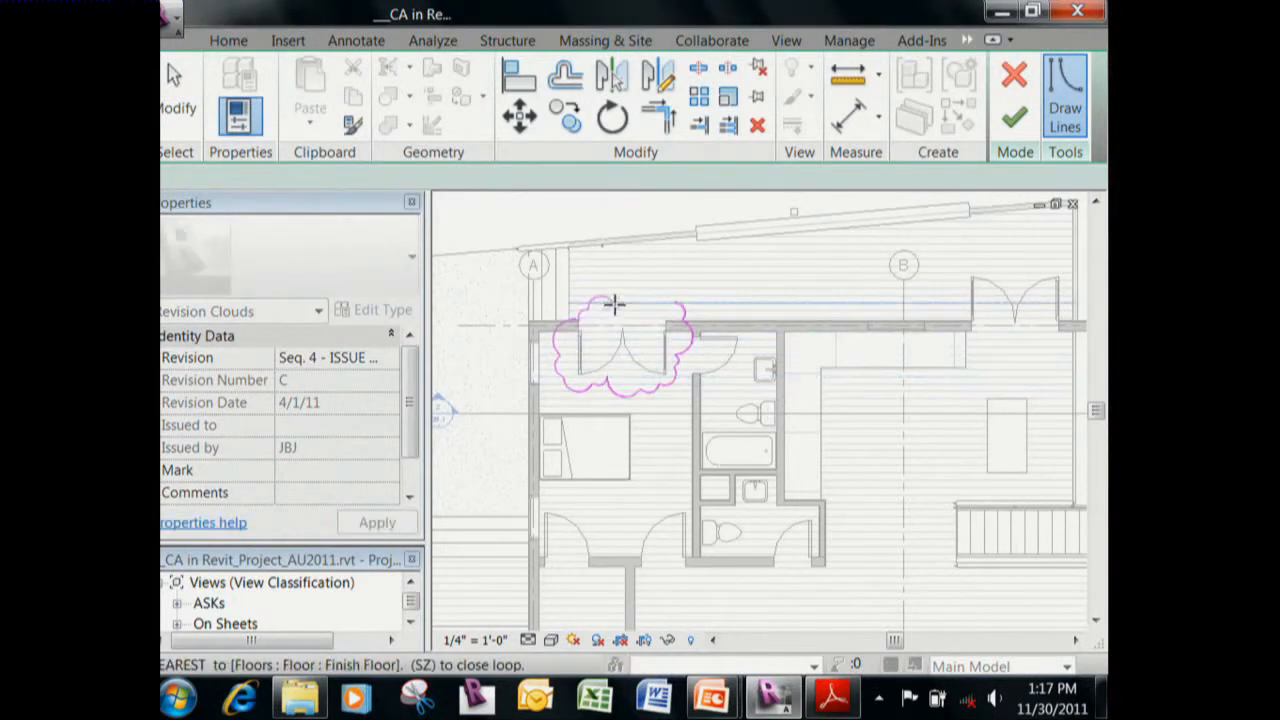
click(676, 305)
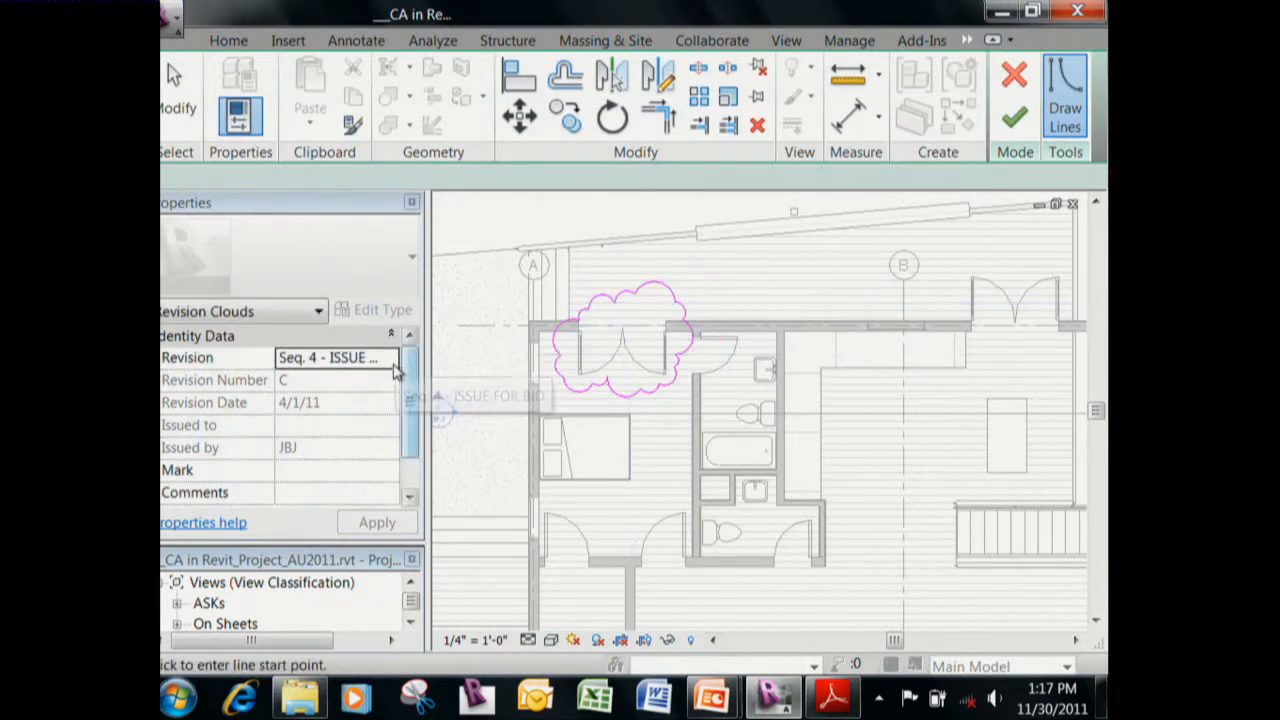
click(393, 362)
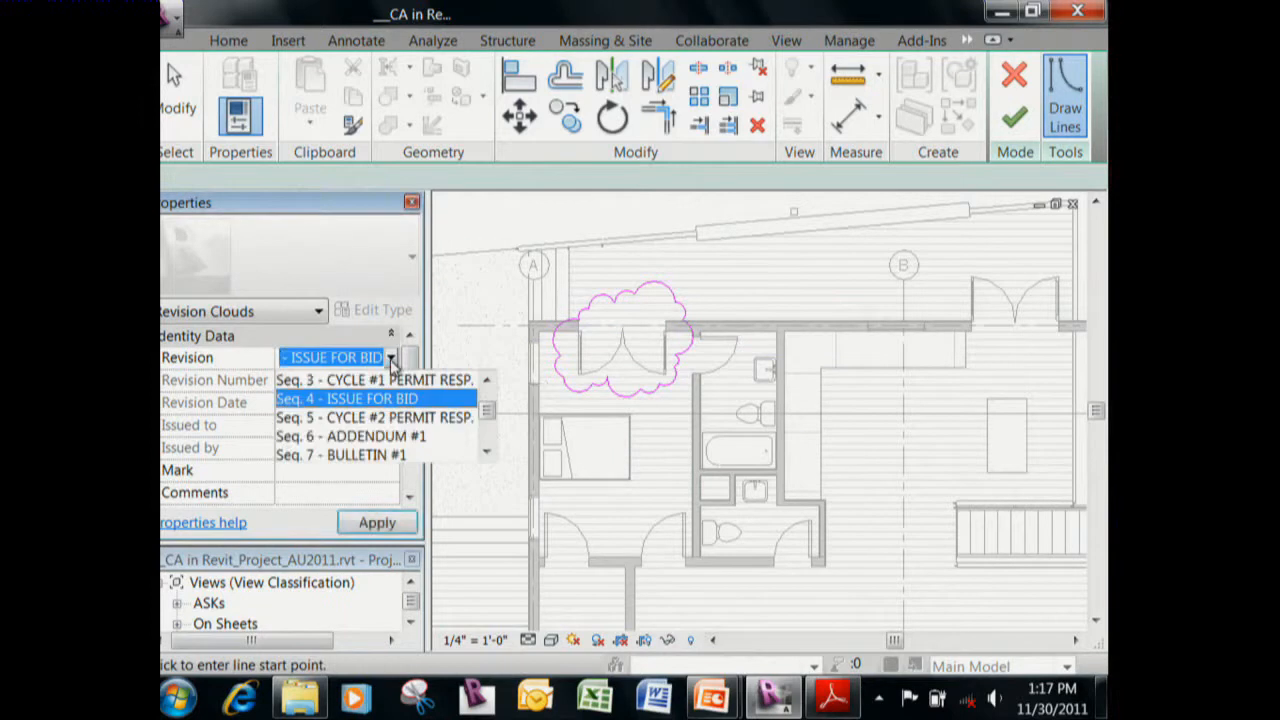
drag(487, 416, 486, 434)
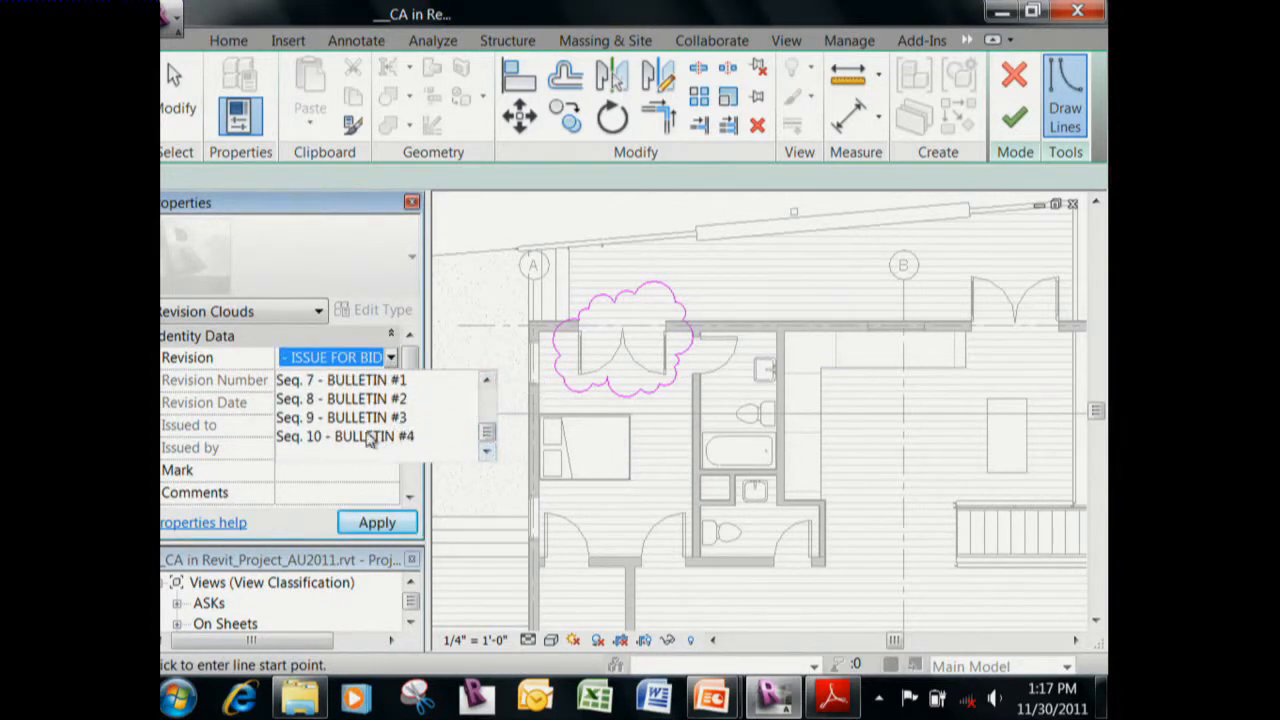
click(716, 363)
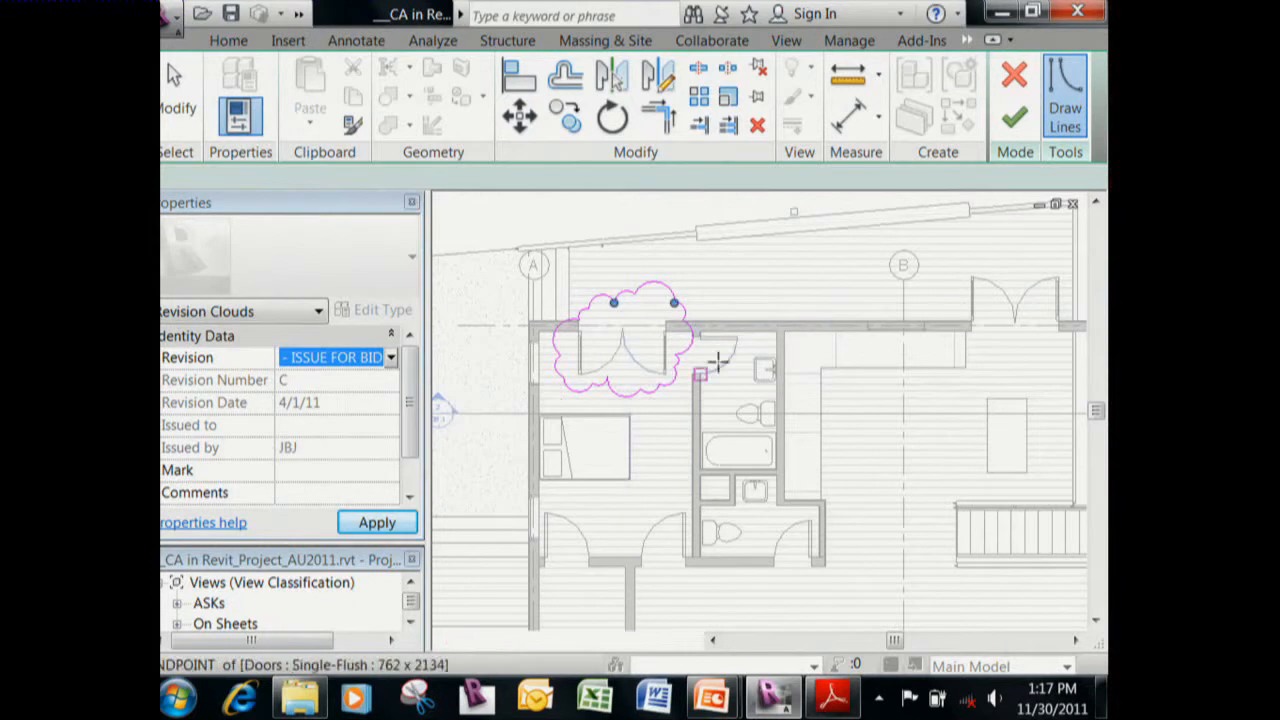
click(394, 360)
drag(490, 408, 490, 440)
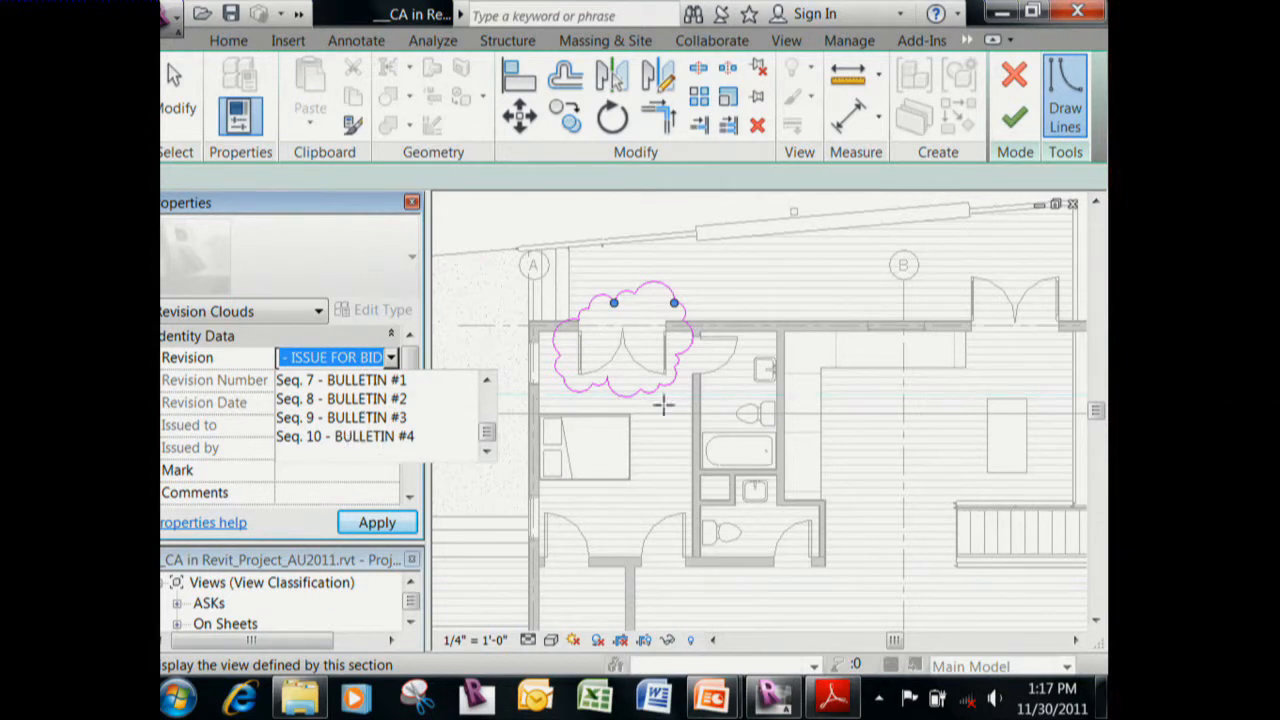
click(535, 410)
Assign the cloud to revision Seq. 10 - BULLETIN #4 and finish its sketch.
click(390, 359)
drag(486, 401, 486, 446)
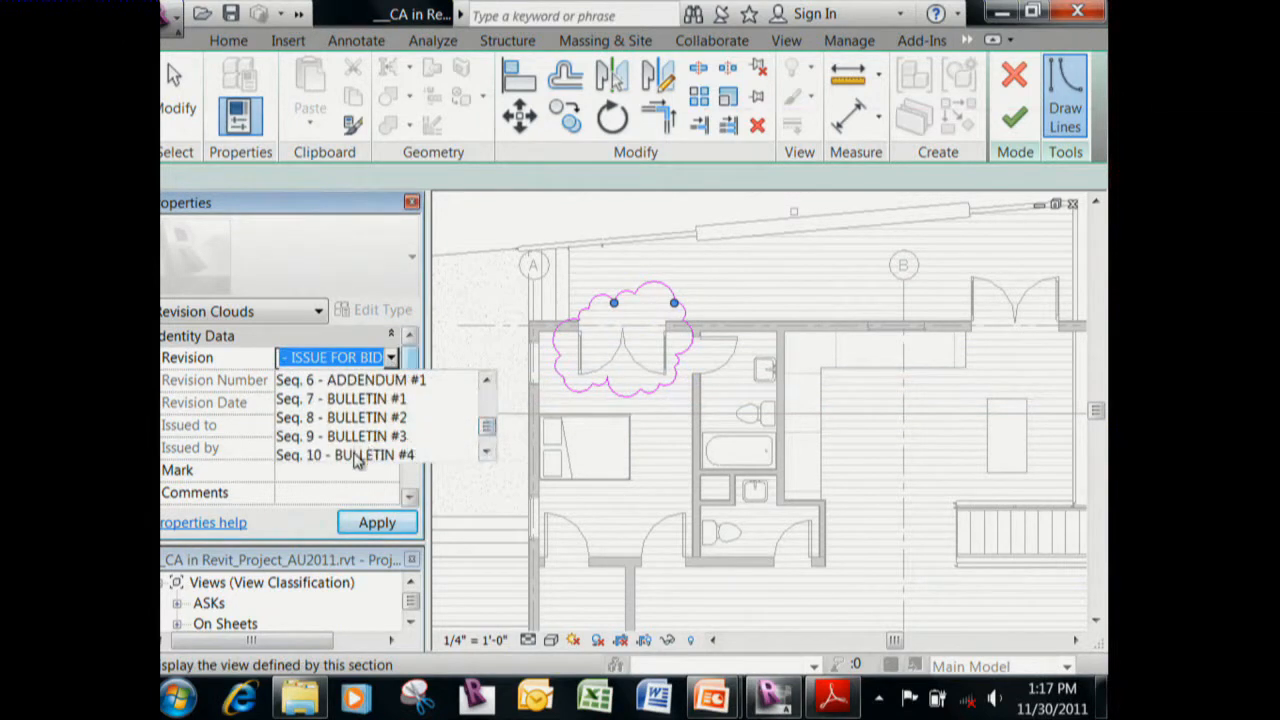
click(360, 455)
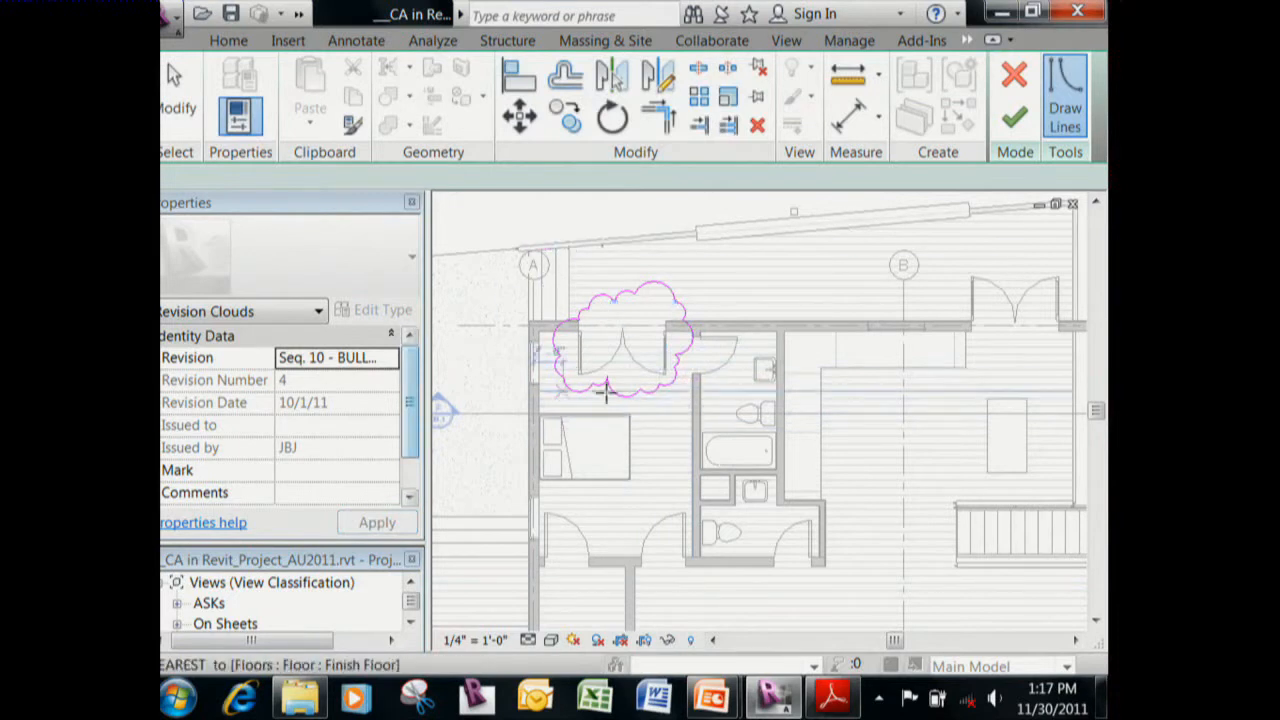
click(1014, 117)
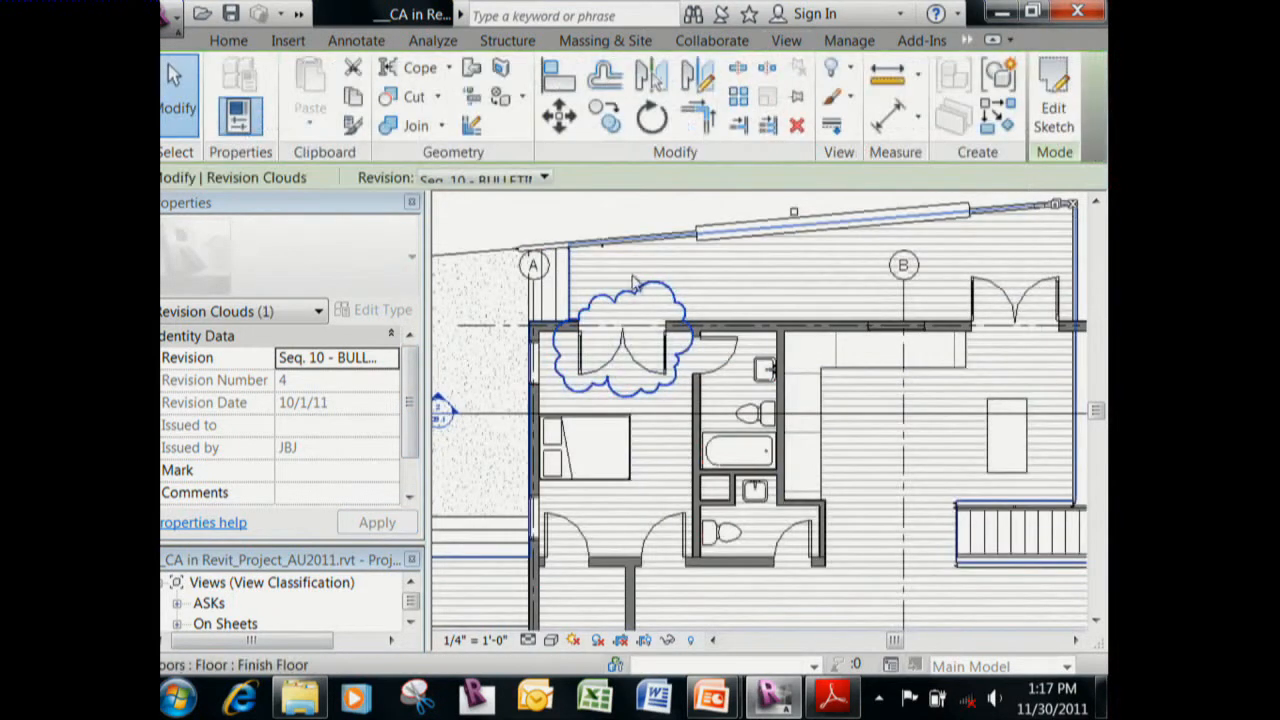
key(Escape)
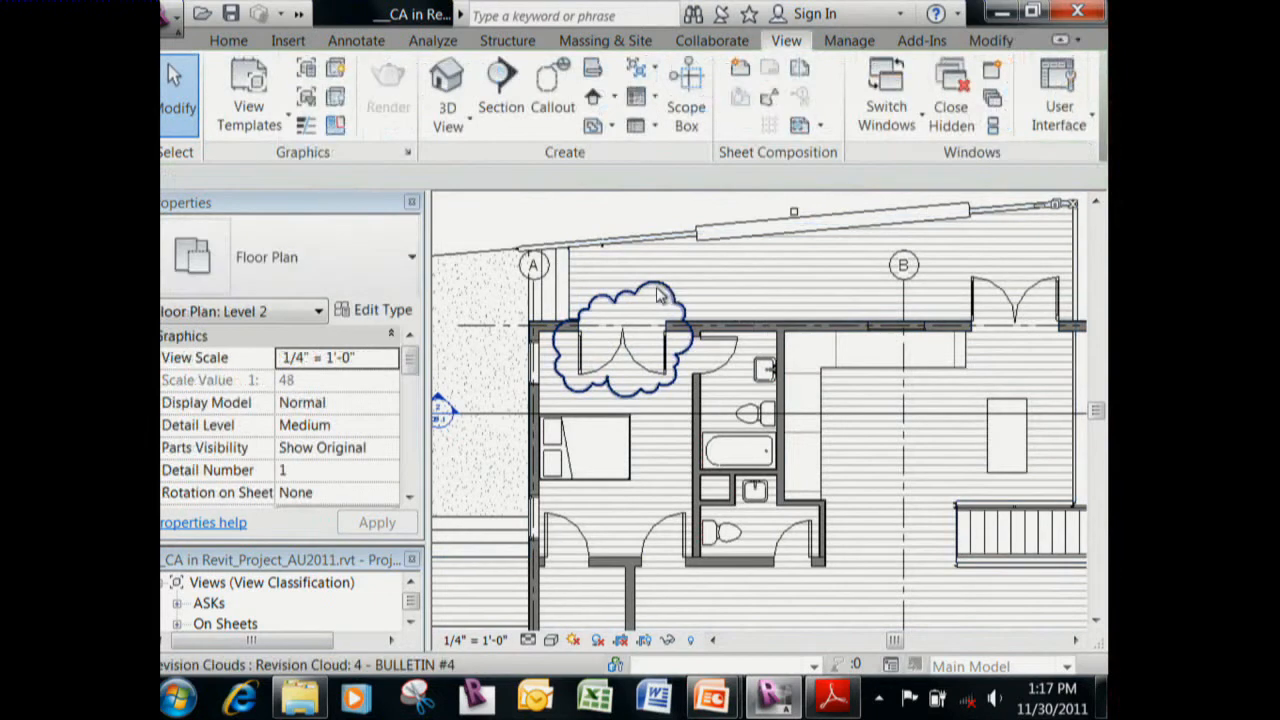
Select the finished revision cloud to check its Revision property, and deselect it without changes.
click(658, 290)
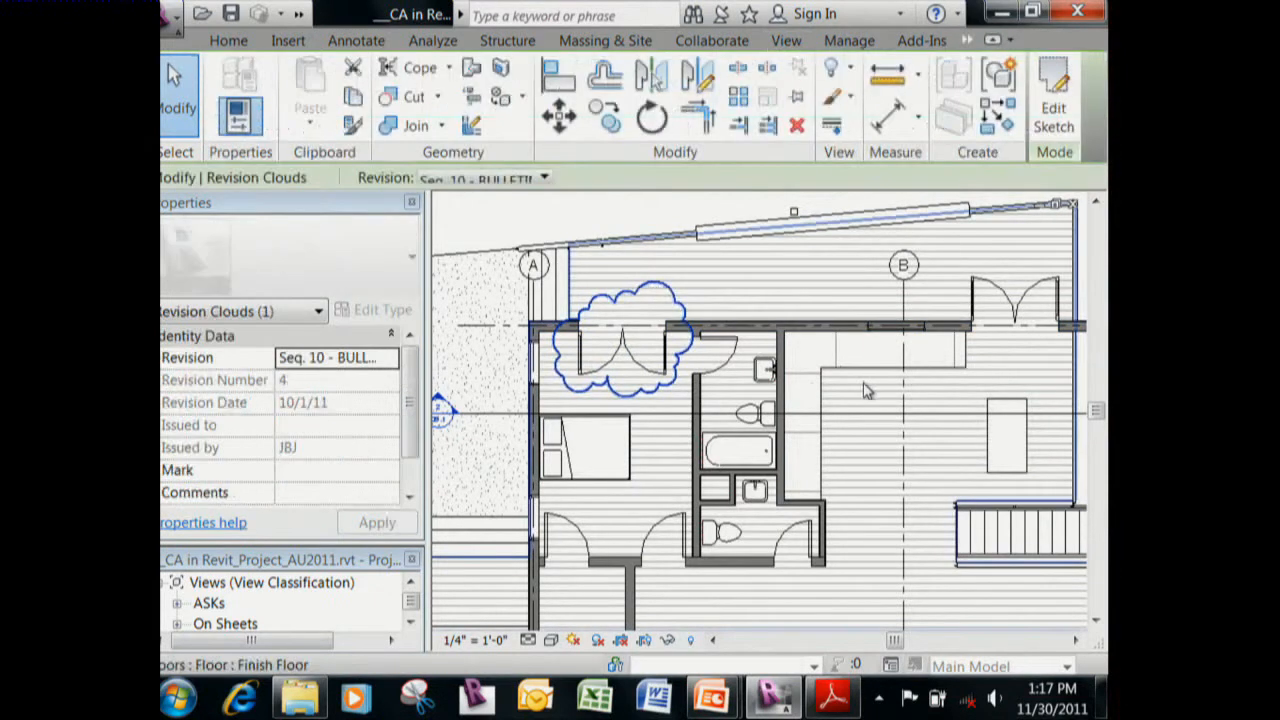
click(390, 366)
click(392, 366)
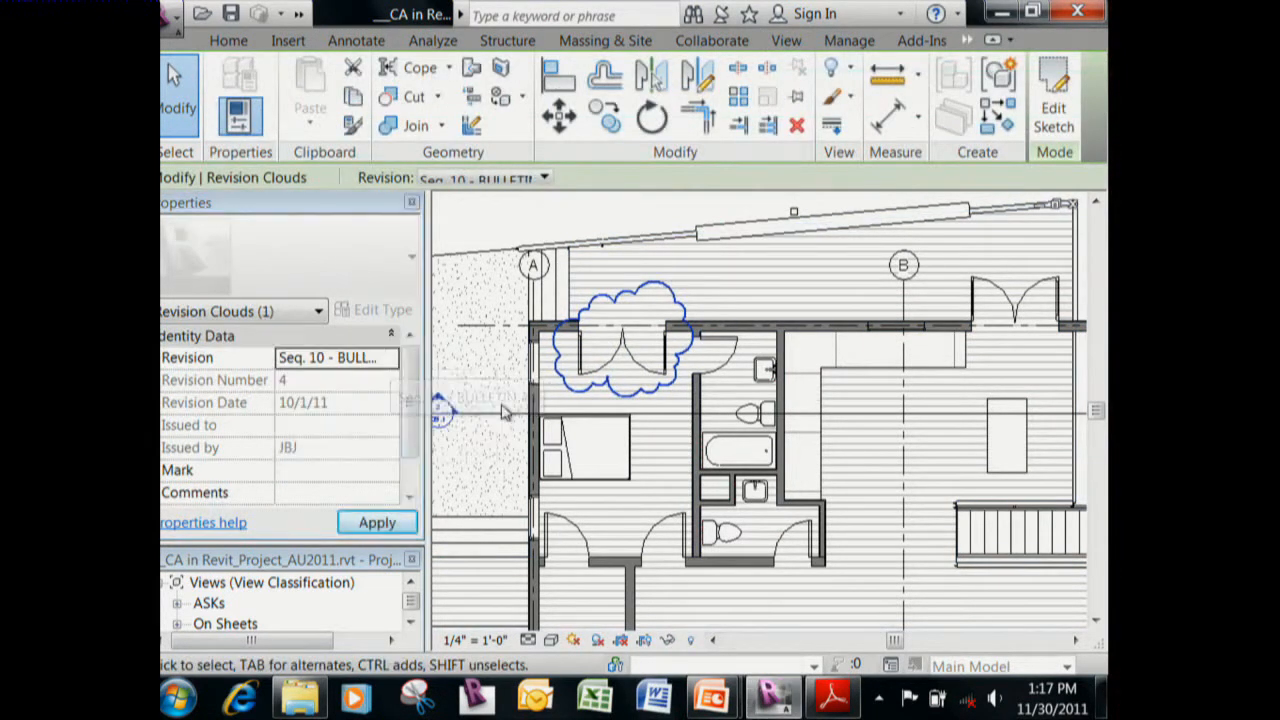
click(474, 372)
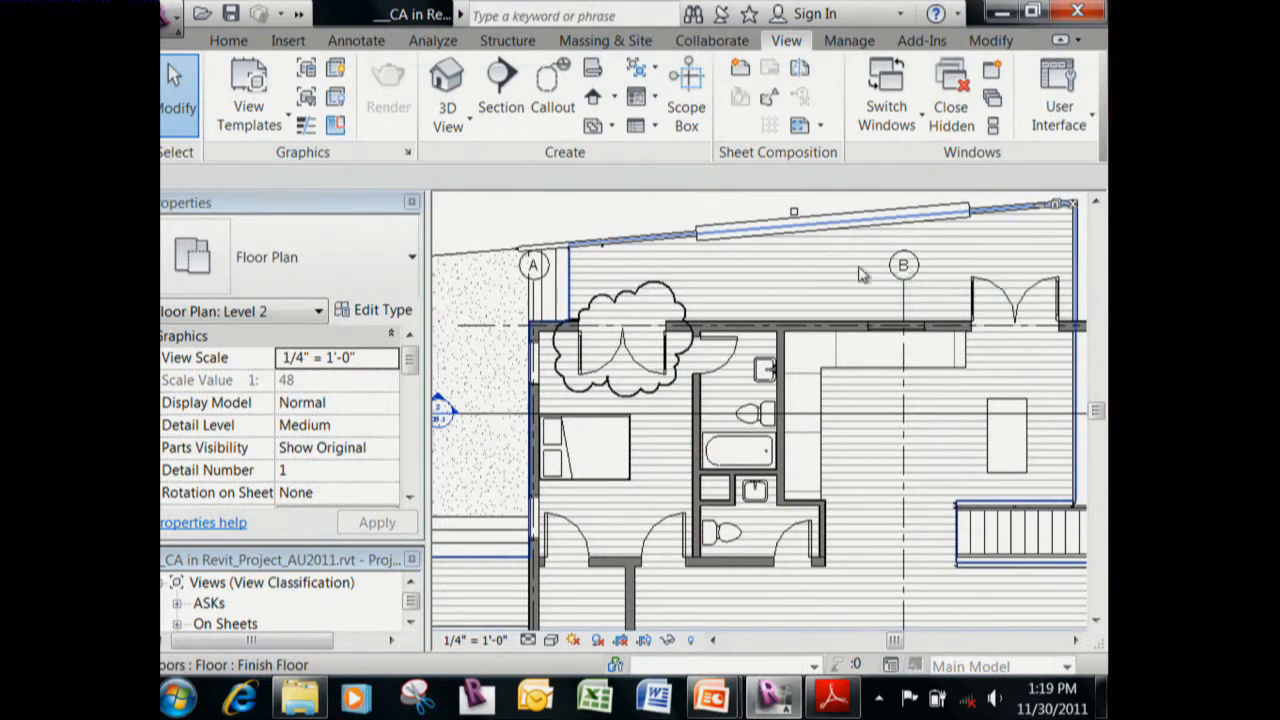
scroll(878, 460, down, 2)
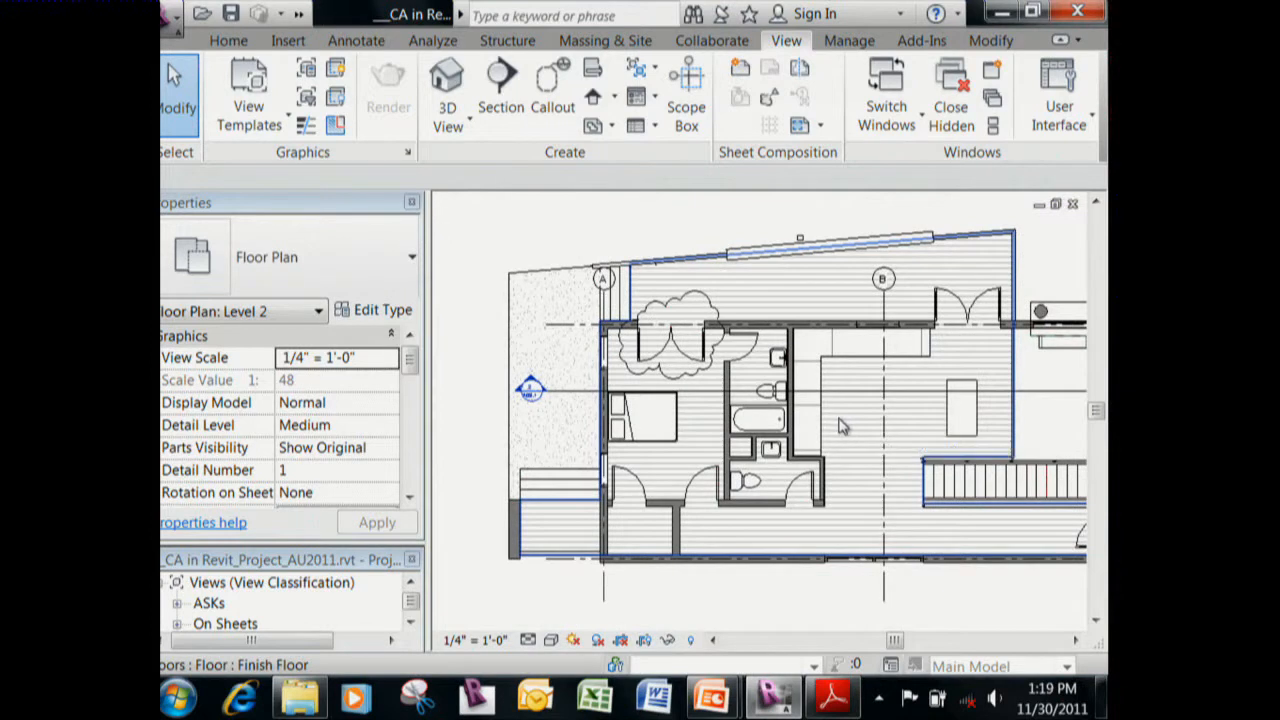
Tag the revision cloud around the new double door by category, without a leader, placing the tag on the cloud's upper edge.
scroll(700, 318, up, 2)
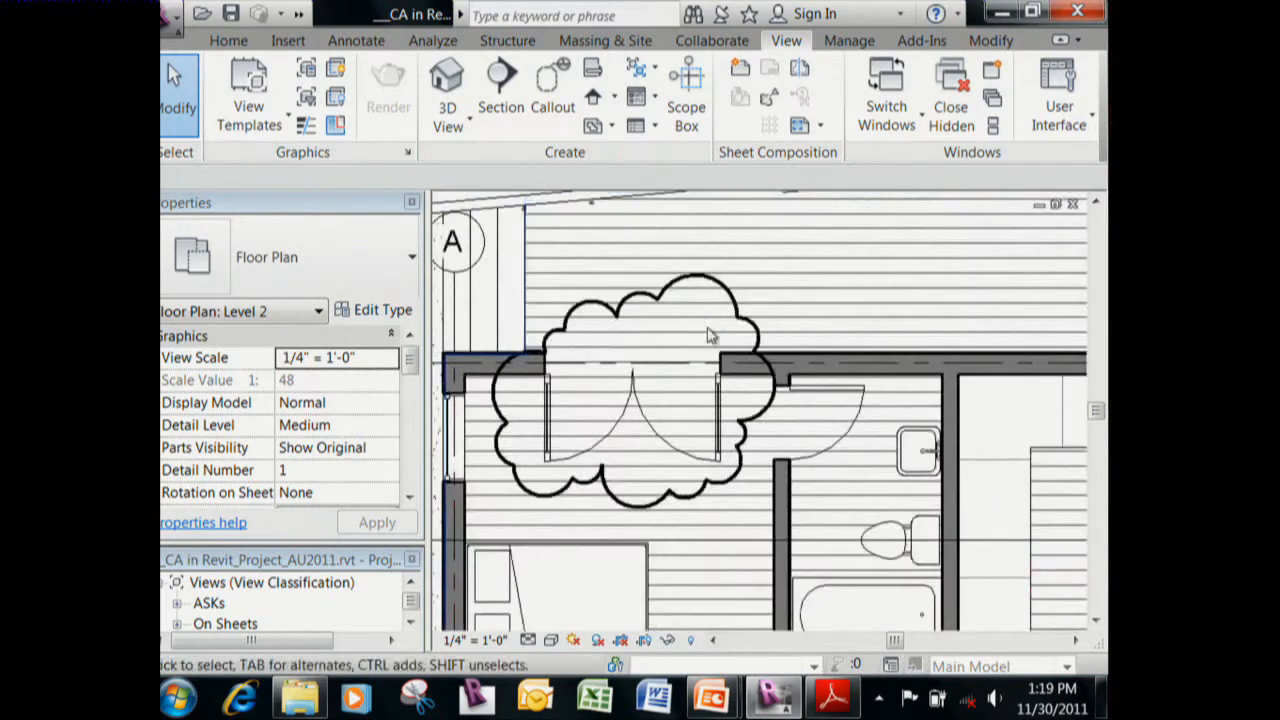
click(733, 293)
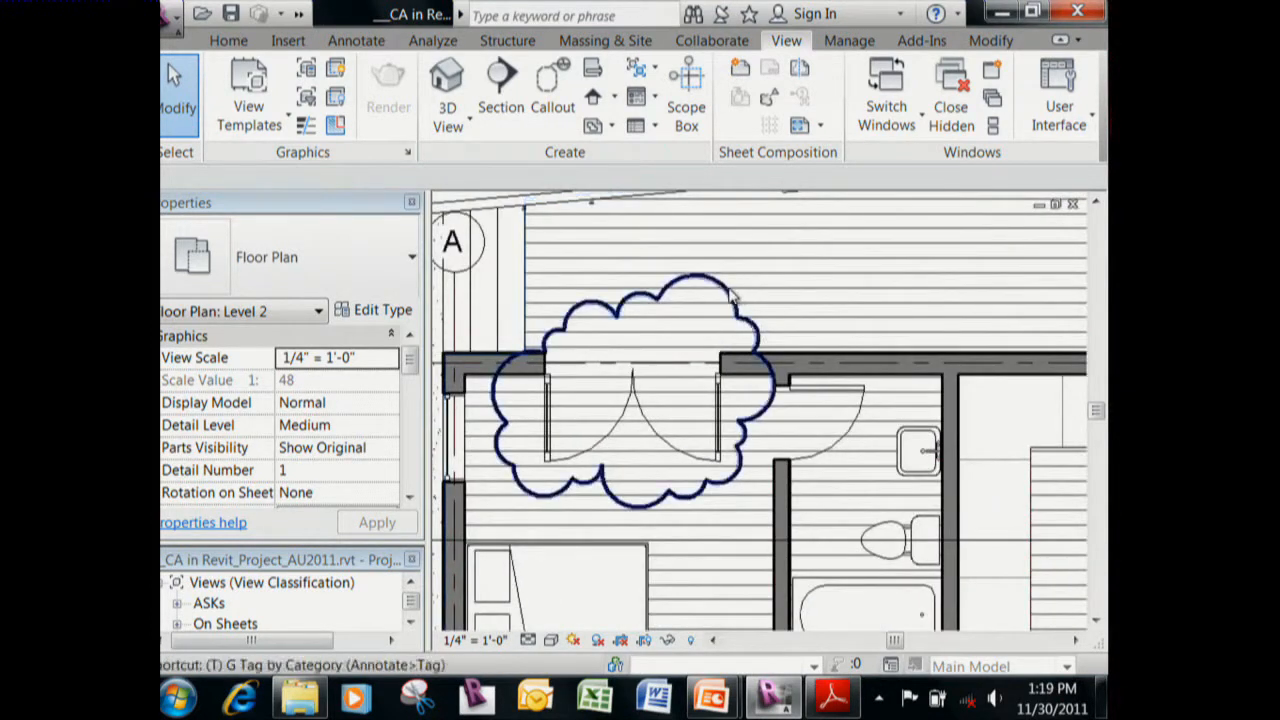
key(t)
key(g)
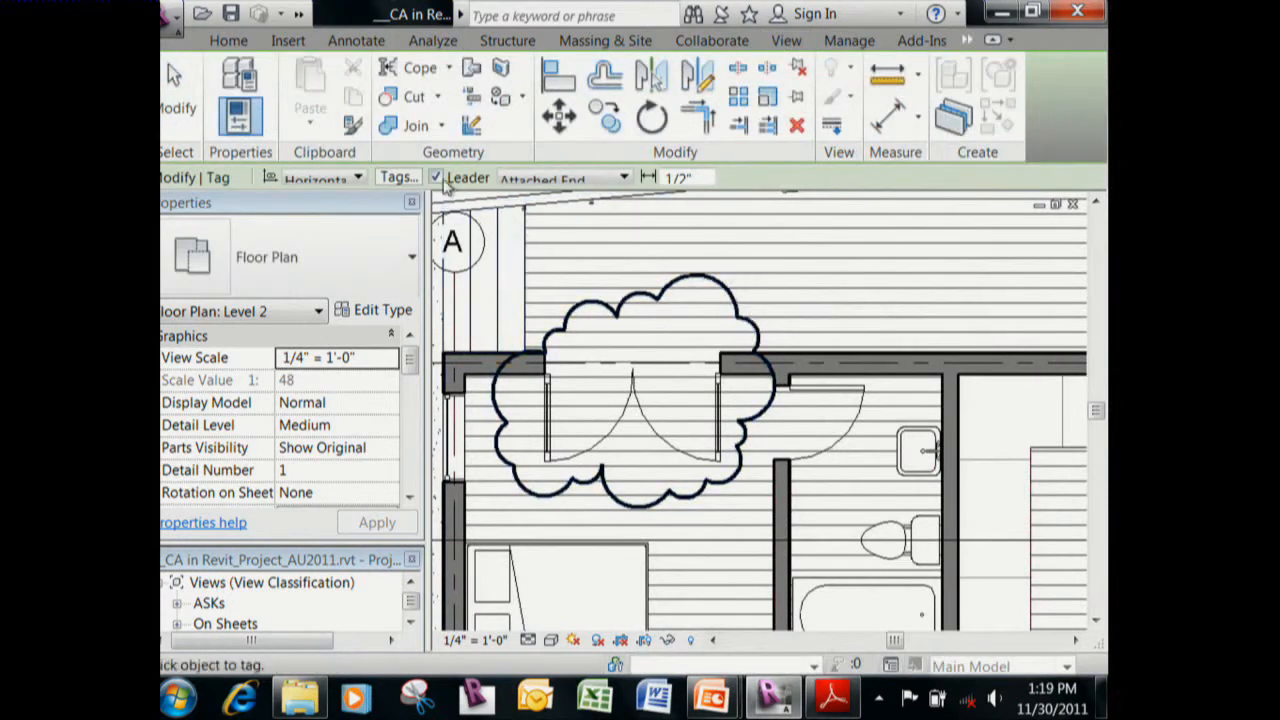
click(450, 181)
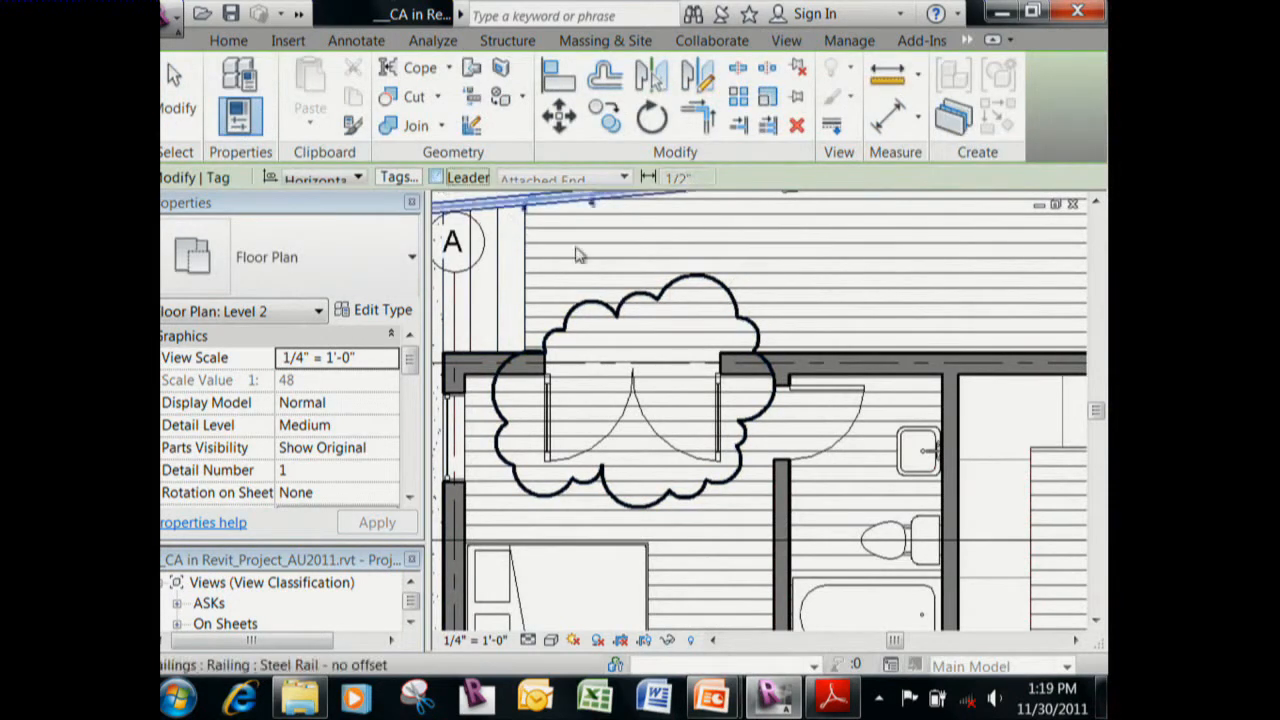
click(735, 300)
drag(726, 312, 724, 311)
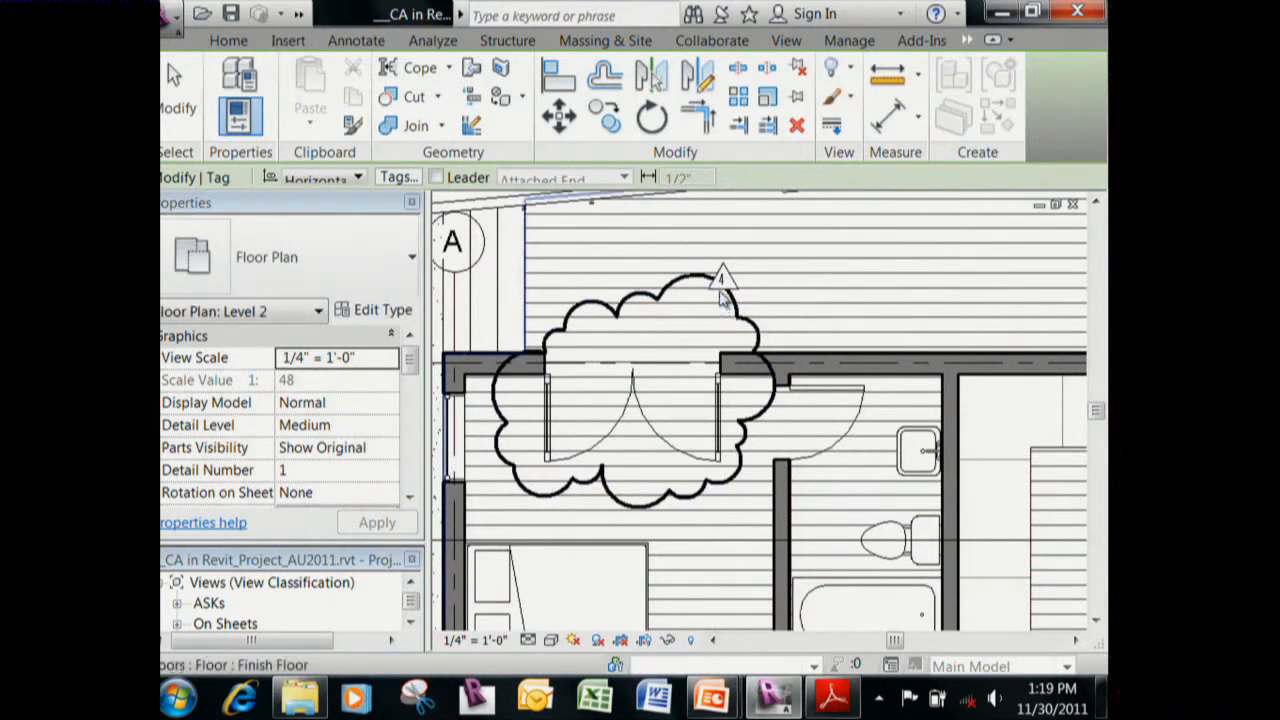
key(Escape)
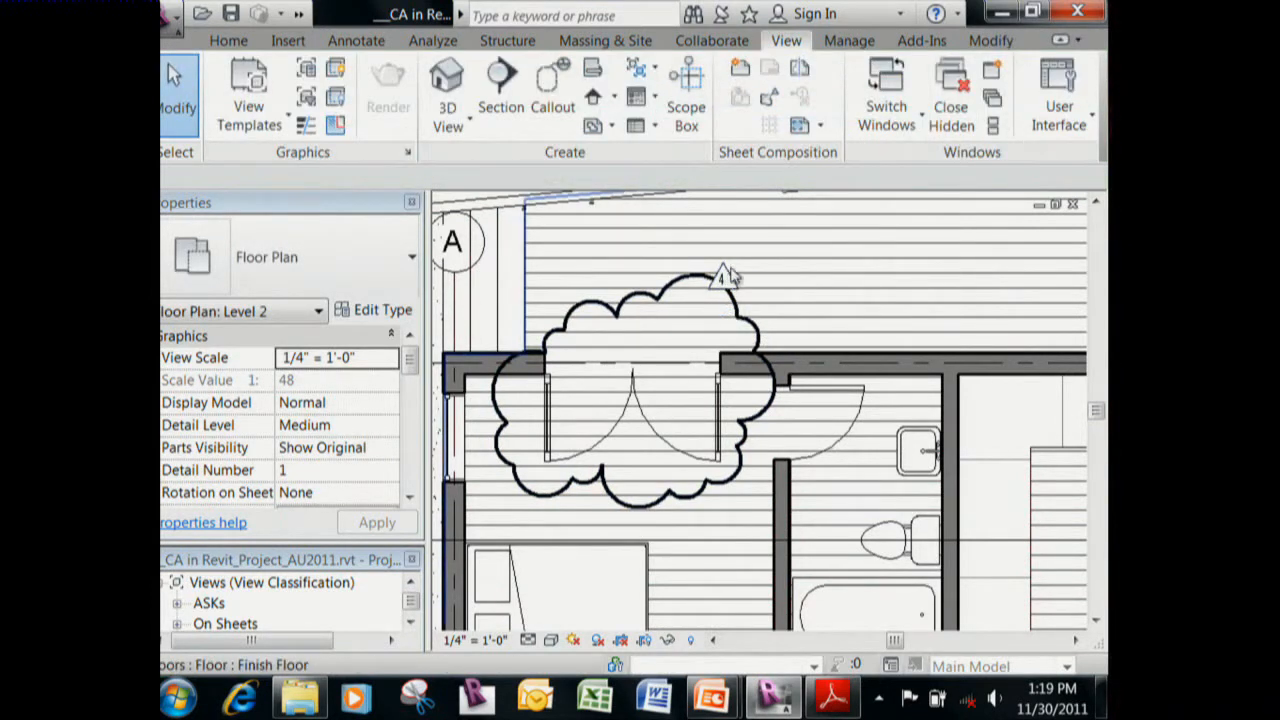
scroll(733, 279, up, 3)
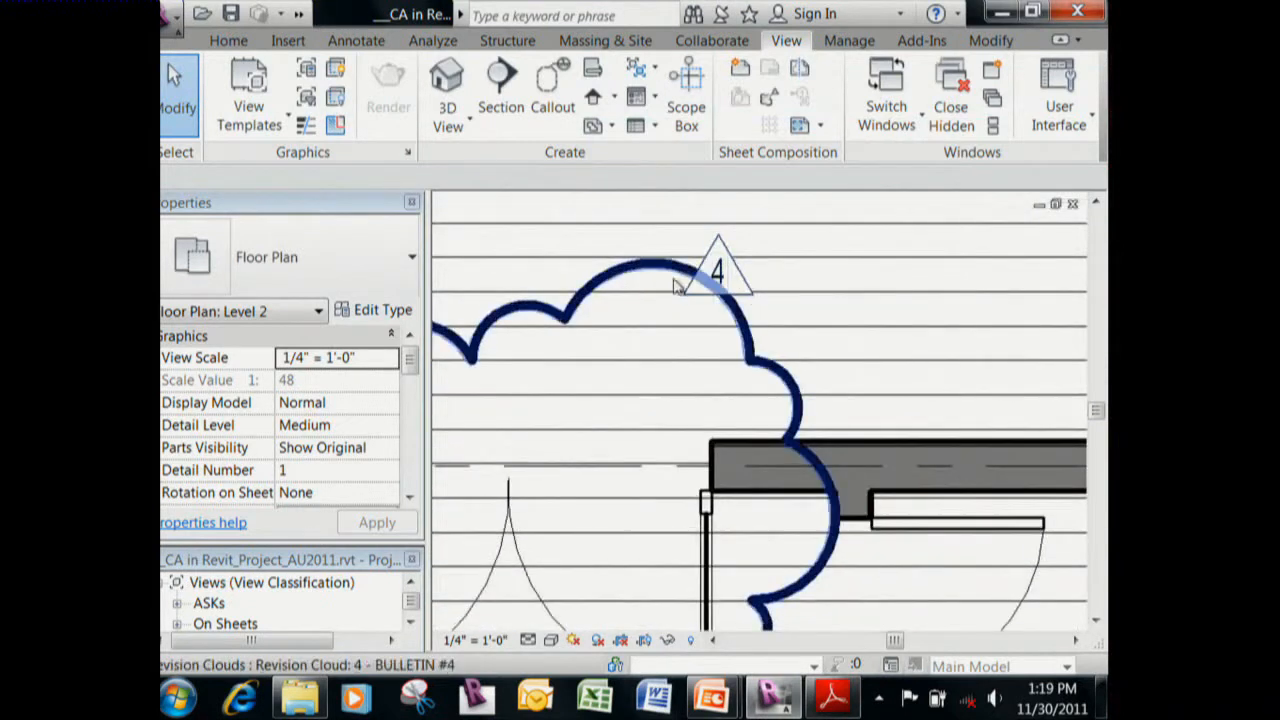
scroll(770, 322, down, 3)
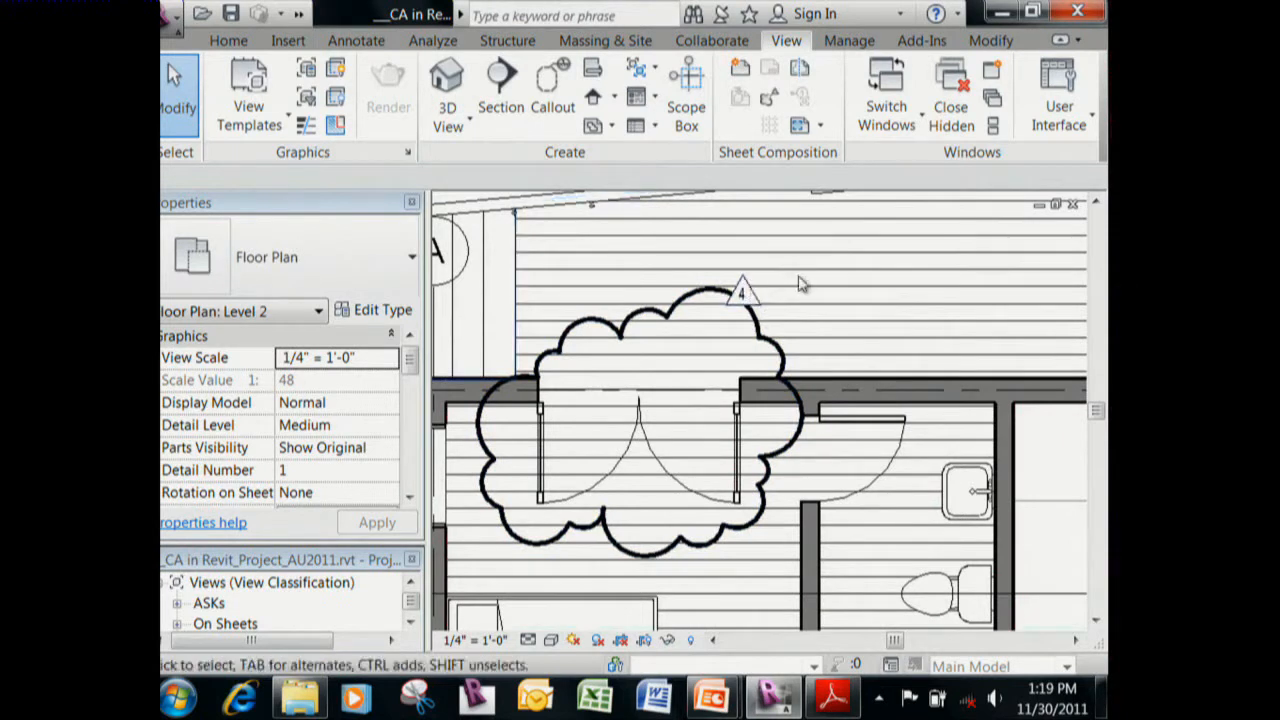
Review the BULLETIN #4 row in the Sheet Issues/Revisions table and close the table without changes.
key(Return)
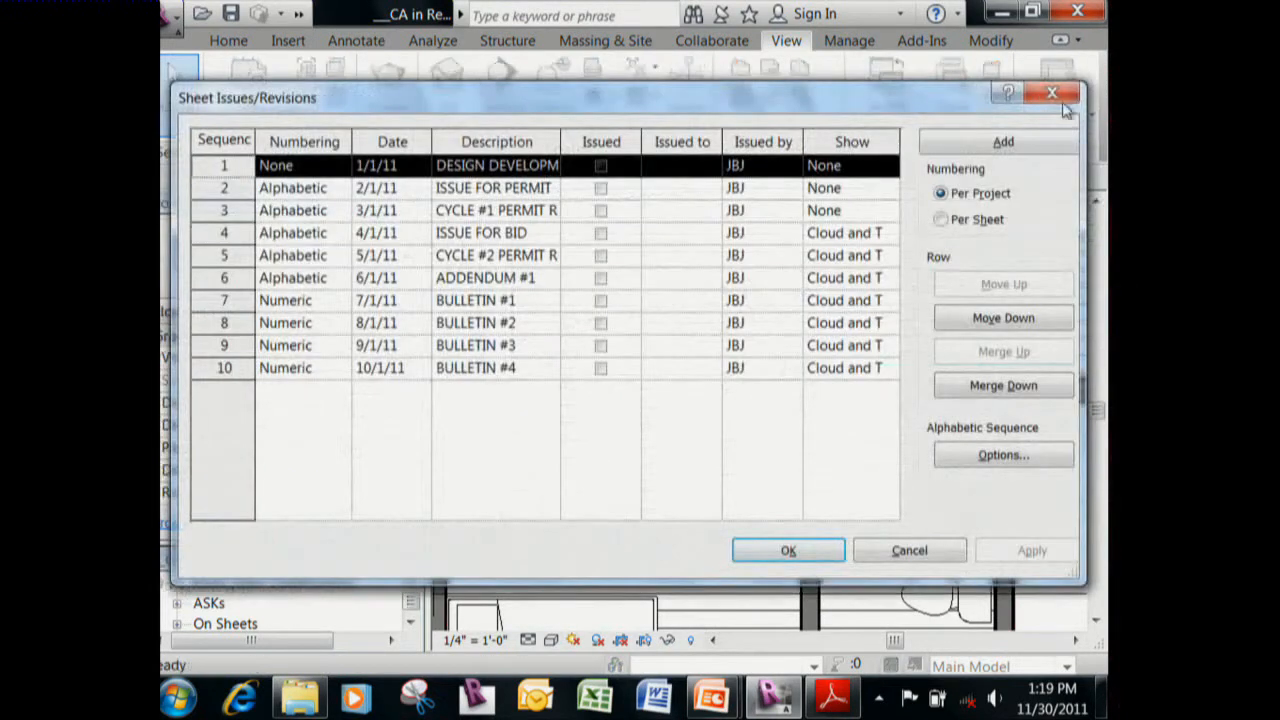
drag(1086, 111, 795, 218)
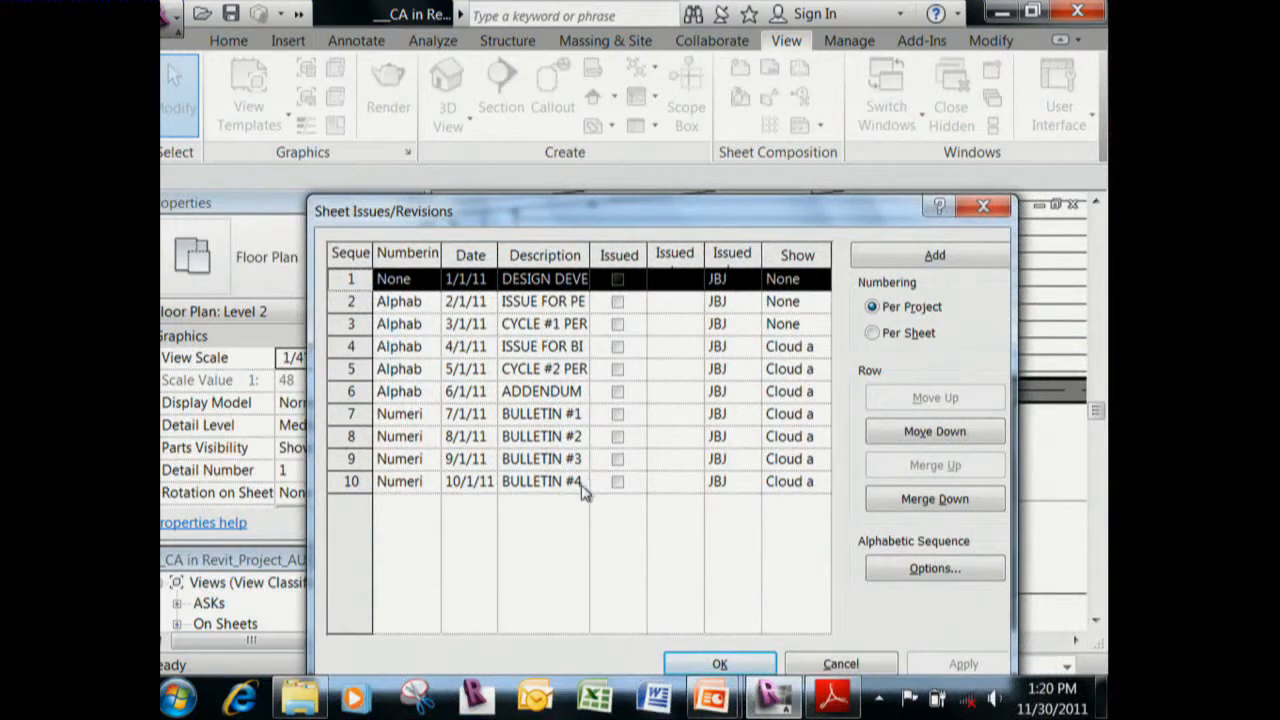
drag(812, 212, 838, 400)
click(1025, 391)
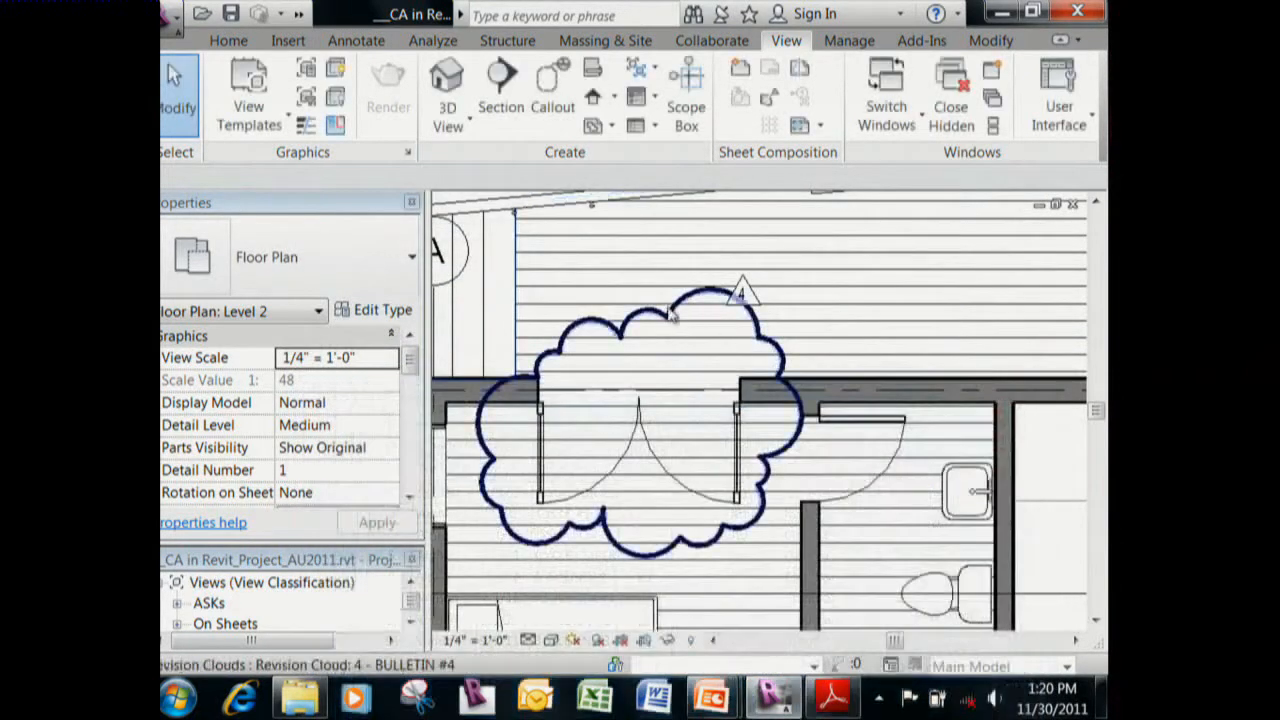
Select the revision cloud around the double door to check its Revision property, then deselect it.
click(676, 318)
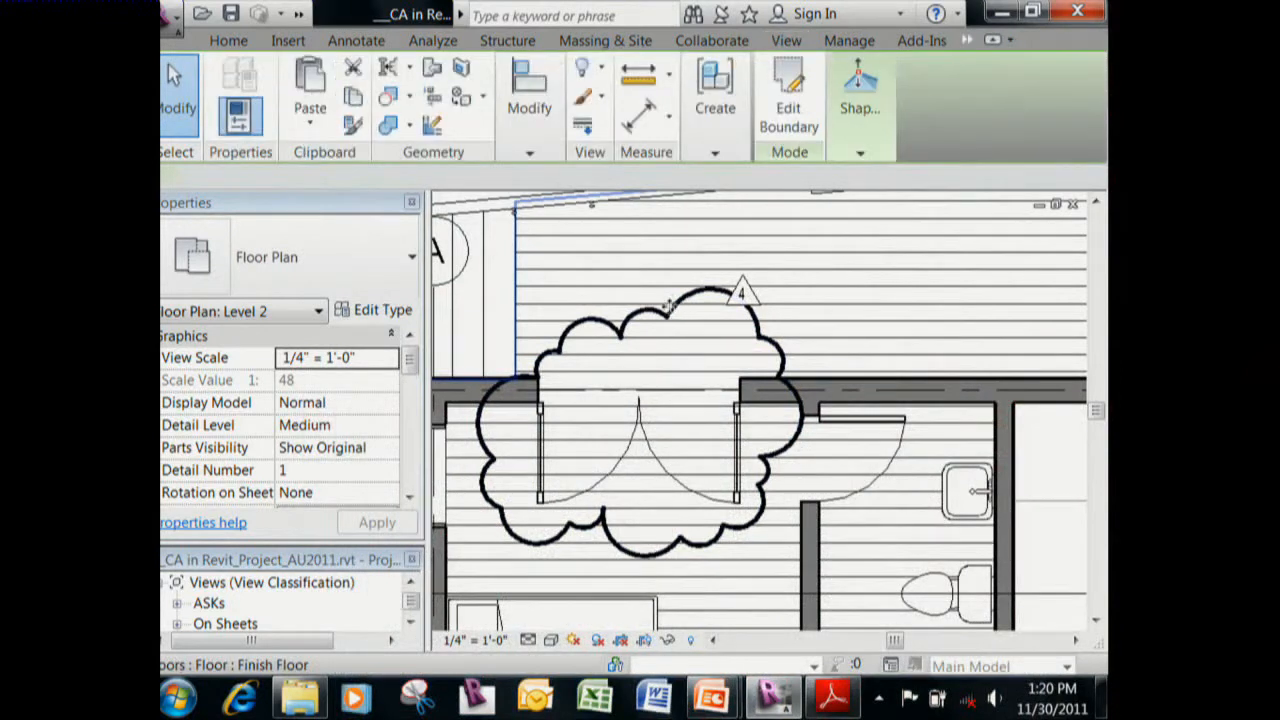
key(Escape)
click(672, 314)
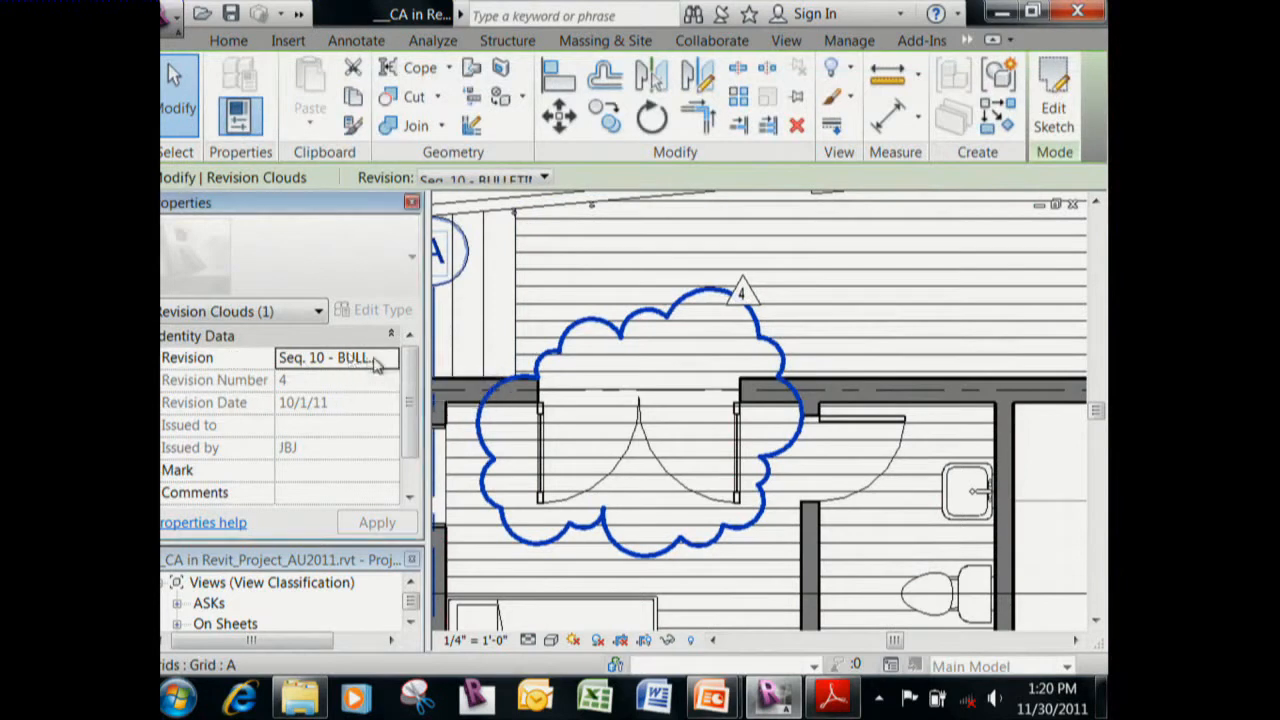
key(Escape)
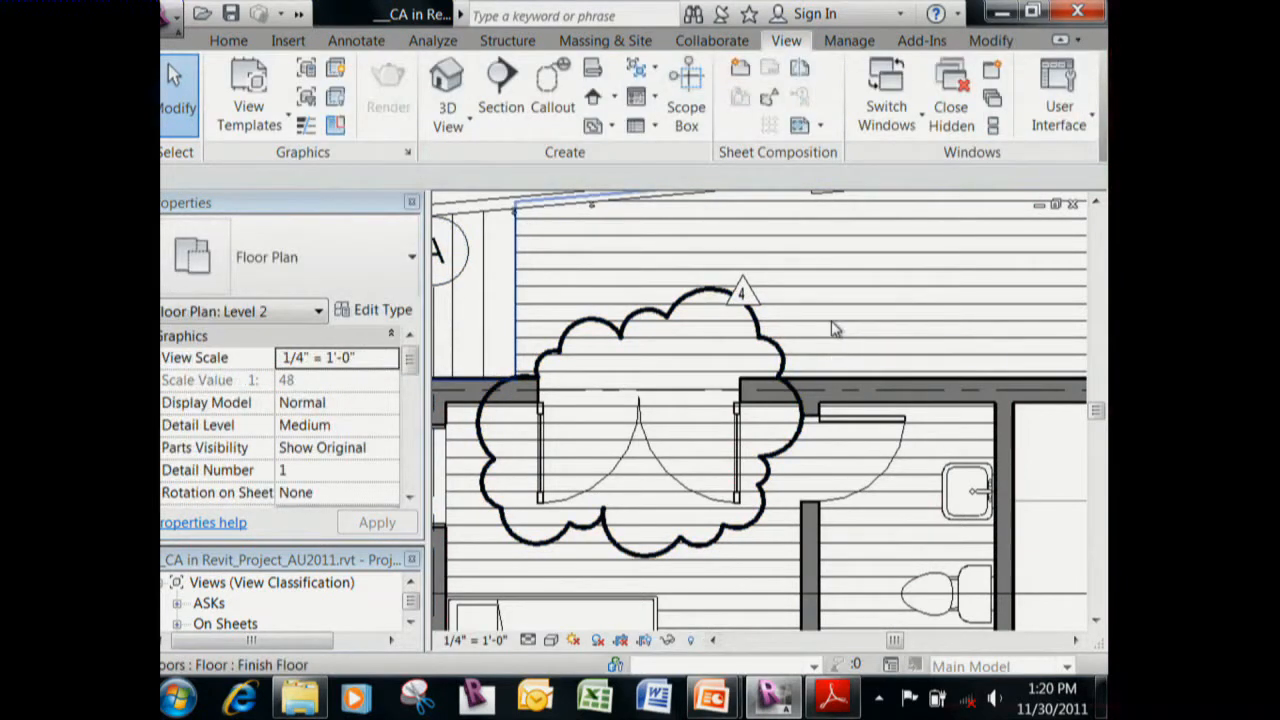
Set the Show option of revision 10, BULLETIN #4, to Tag in the Sheet Issues/Revisions table and accept the change.
key(r)
key(v)
drag(926, 192, 1016, 178)
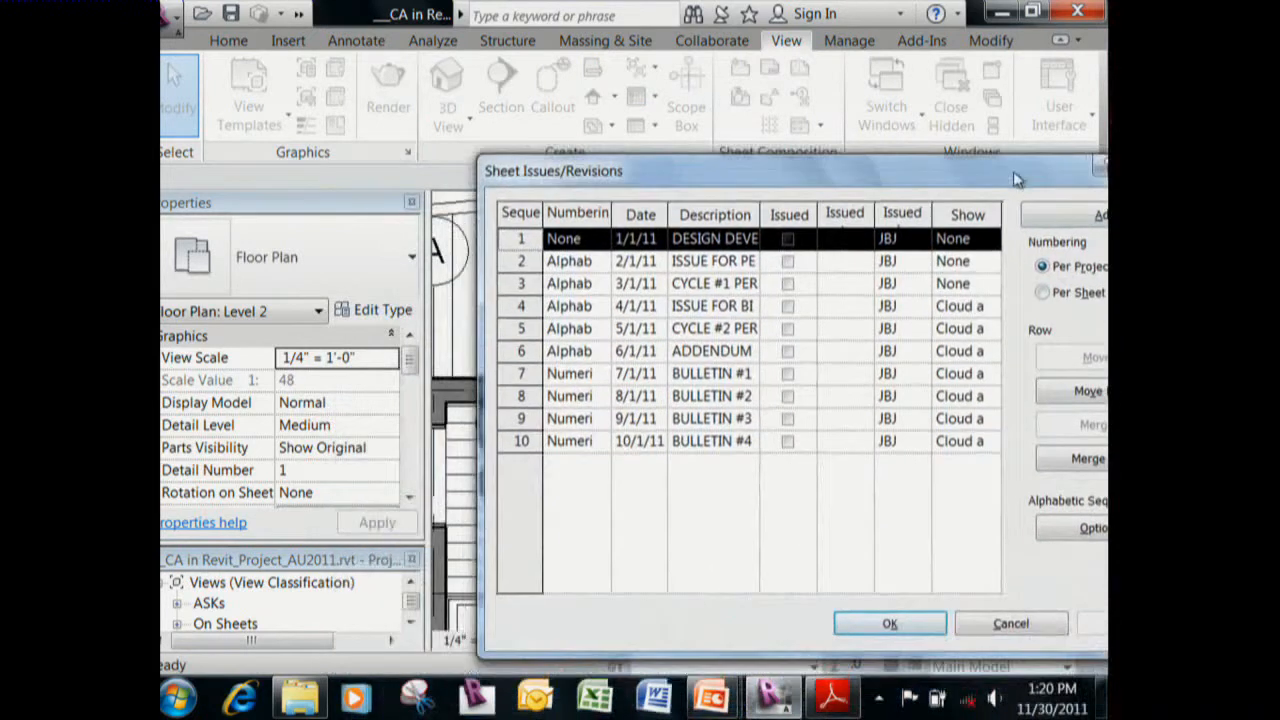
click(975, 441)
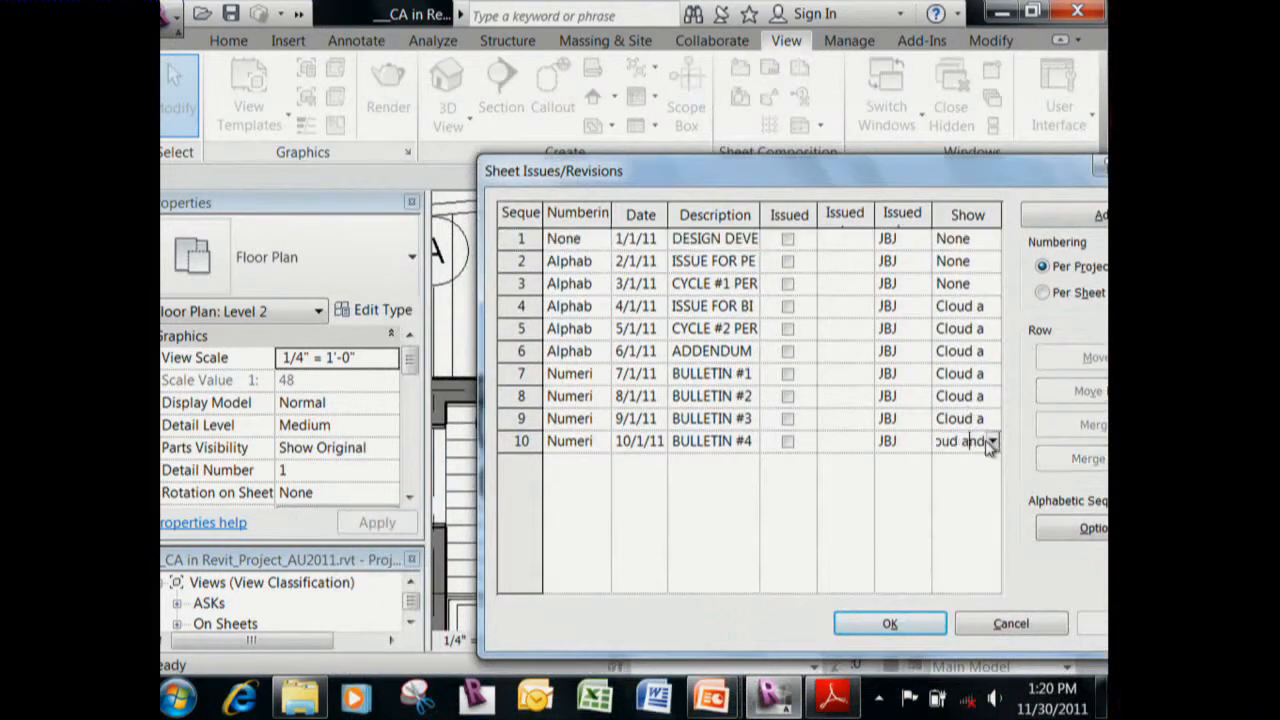
click(992, 441)
click(983, 484)
drag(1047, 177, 925, 127)
click(767, 576)
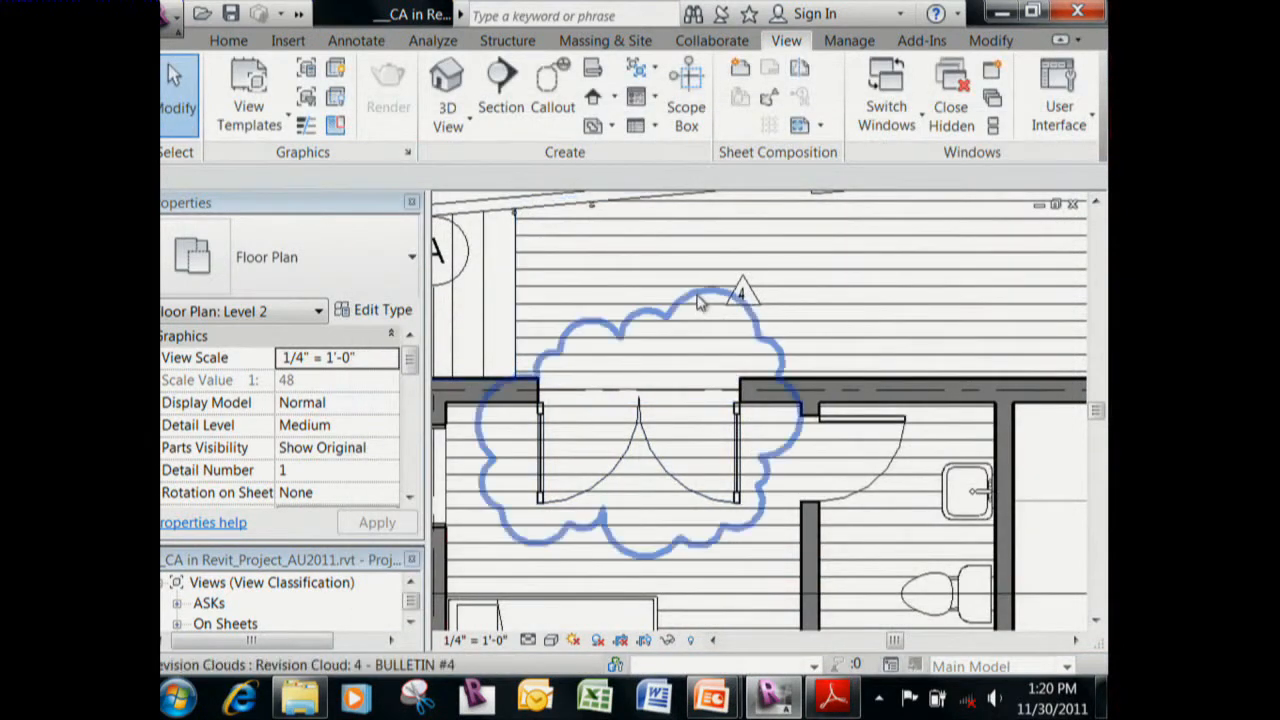
Check the BULLETIN #4 cloud's selectability and properties, deselect it, and inspect the surrounding Level 2 plan.
click(740, 291)
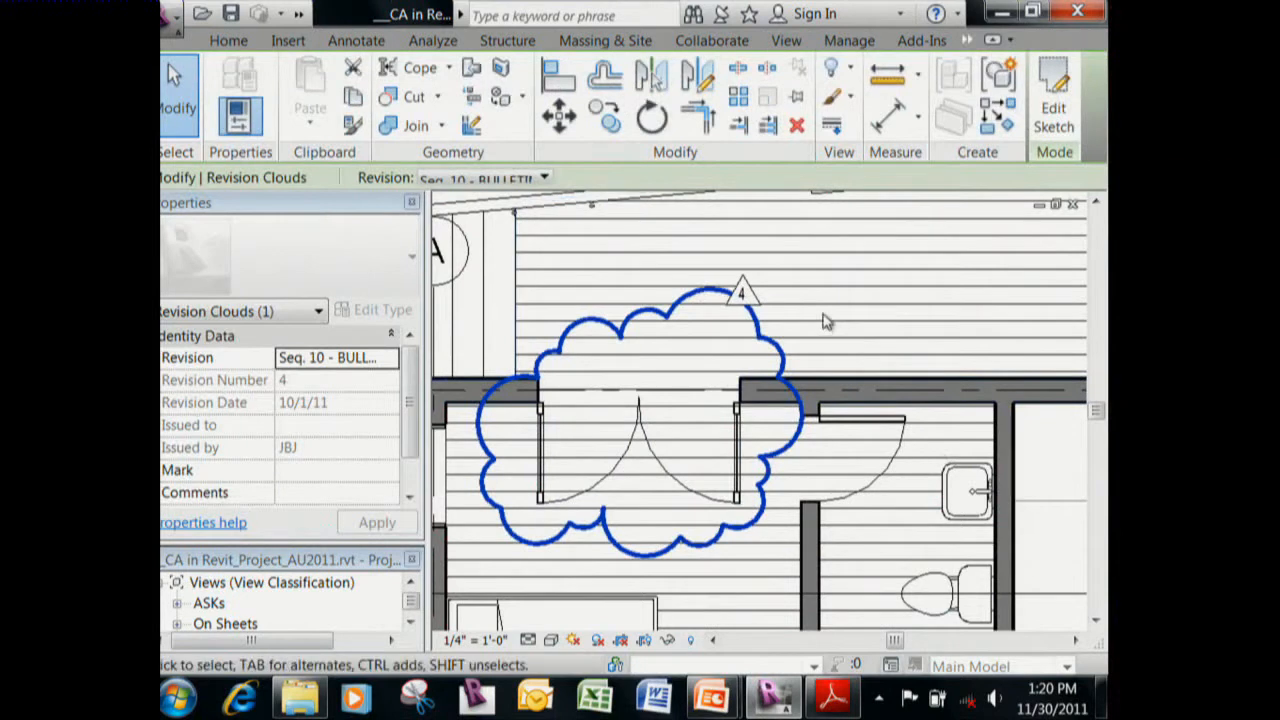
key(Escape)
scroll(868, 384, down, 3)
middle_drag(957, 450, 787, 318)
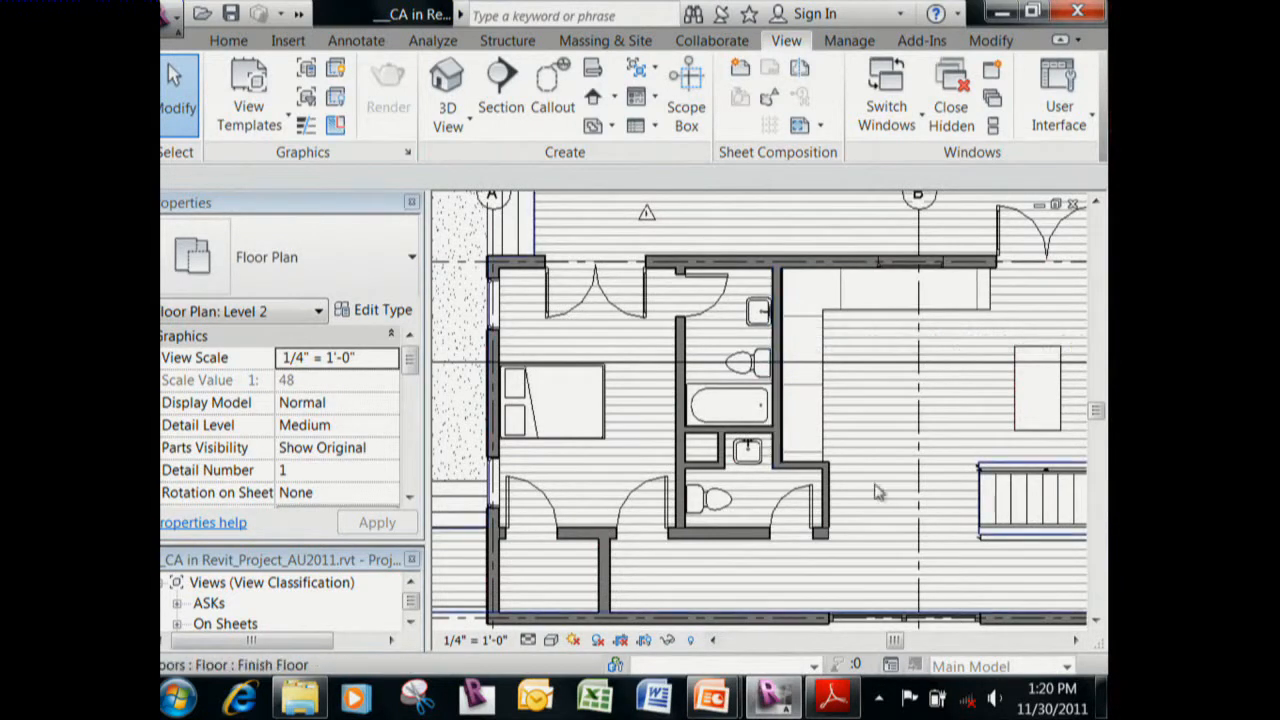
scroll(828, 412, down, 2)
middle_drag(828, 412, 800, 485)
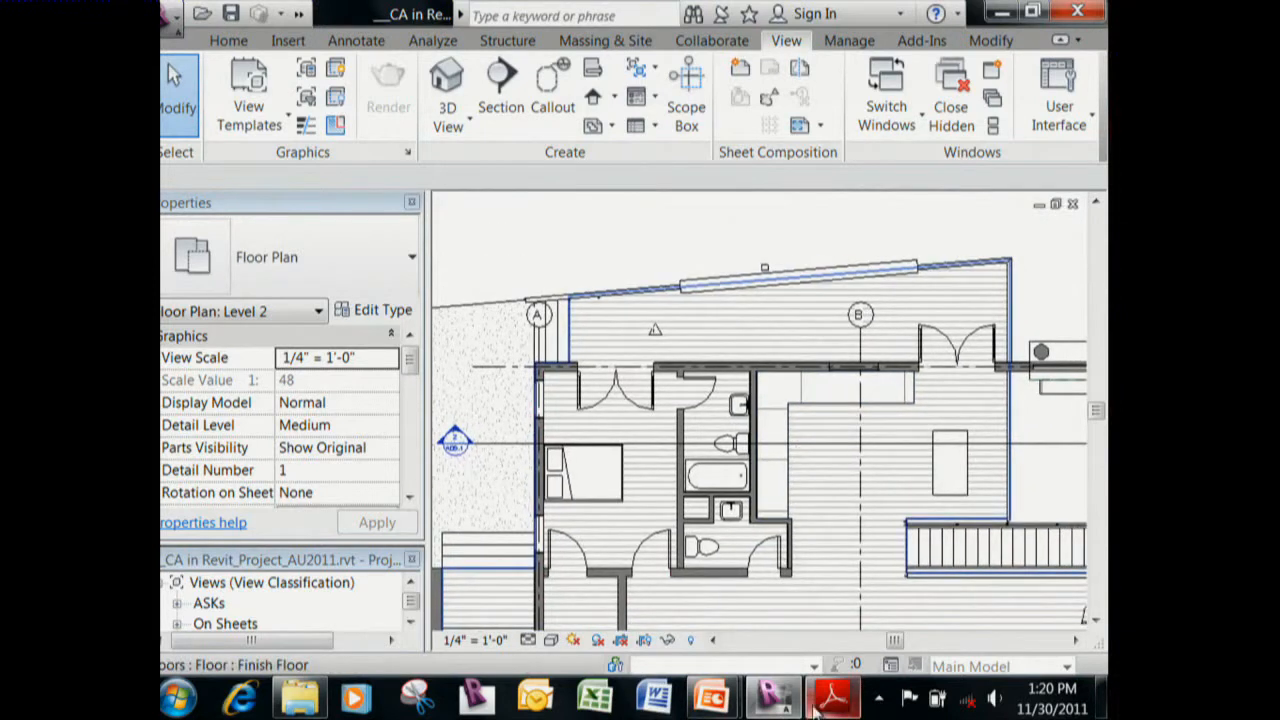
mouse_move(812, 708)
key(alt+Tab)
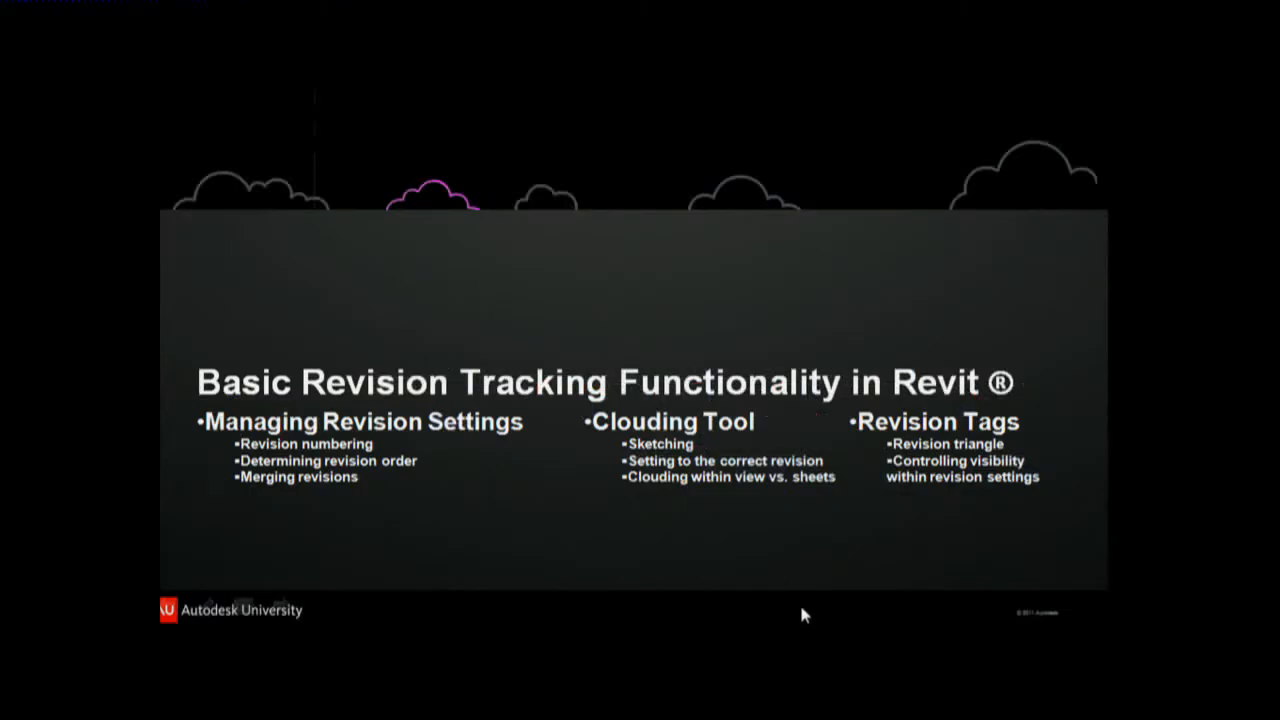
click(730, 533)
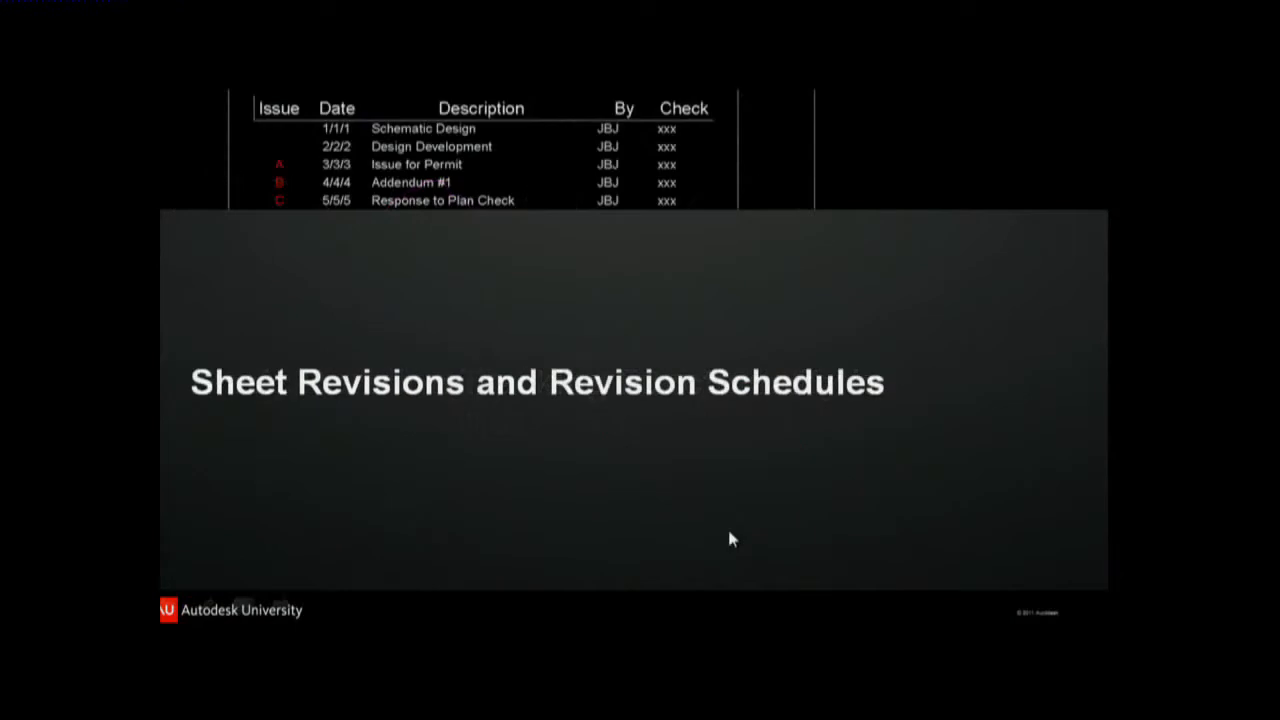
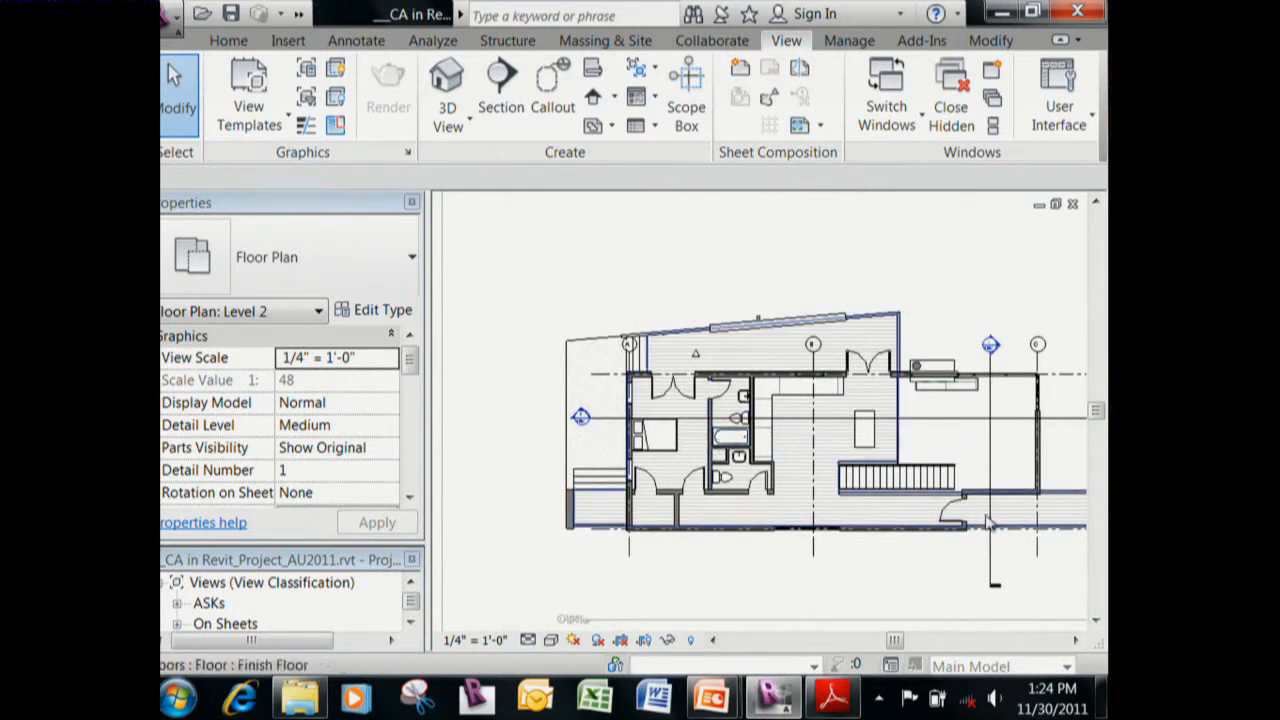
Deactivate the Level 2 plan view on its sheet and examine the revision schedule in the title block.
scroll(860, 380, down, 4)
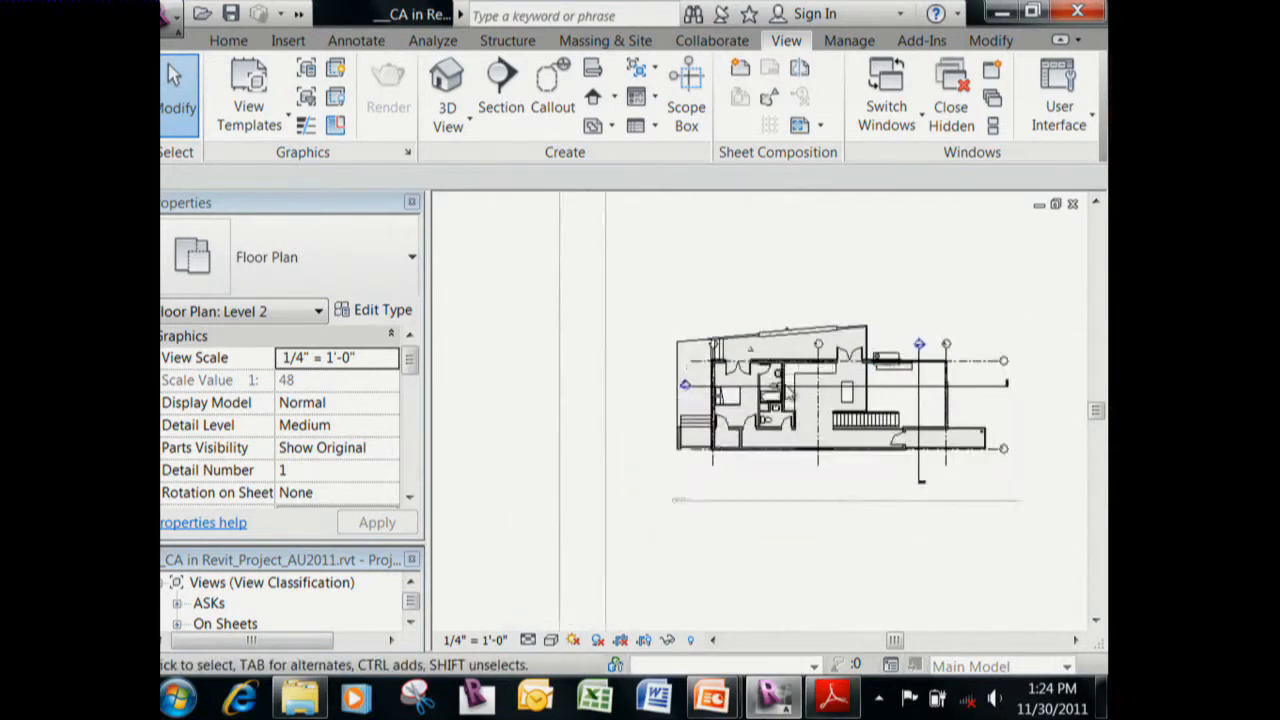
right_click(847, 263)
click(966, 354)
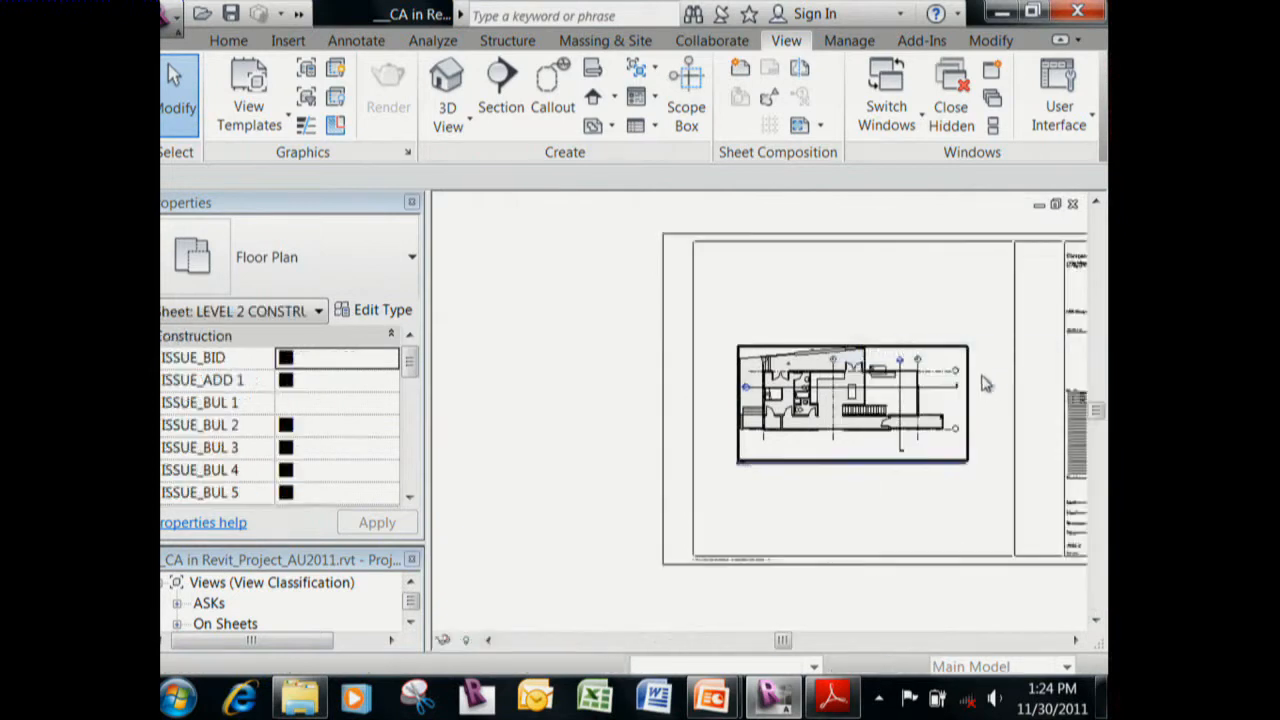
middle_drag(980, 380, 760, 399)
scroll(851, 400, up, 6)
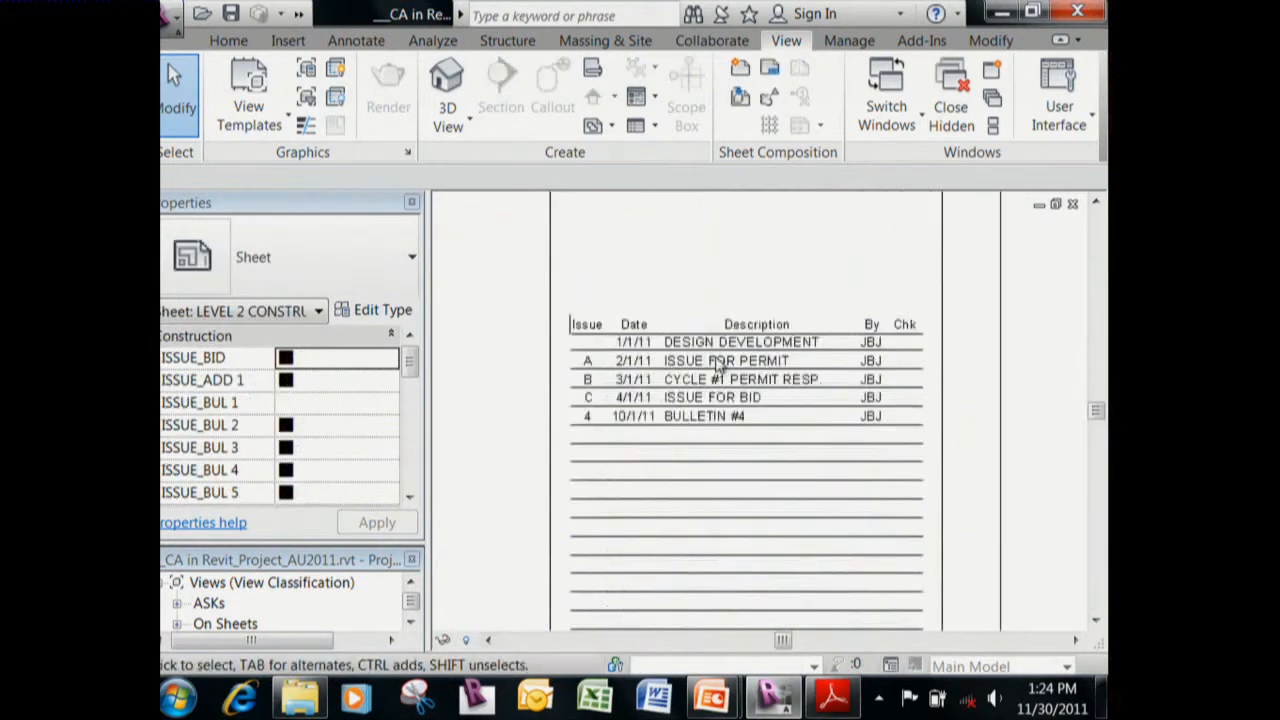
Open the sheet's Title Block - 30x42 - ARCH E1 family for editing.
scroll(758, 423, down, 3)
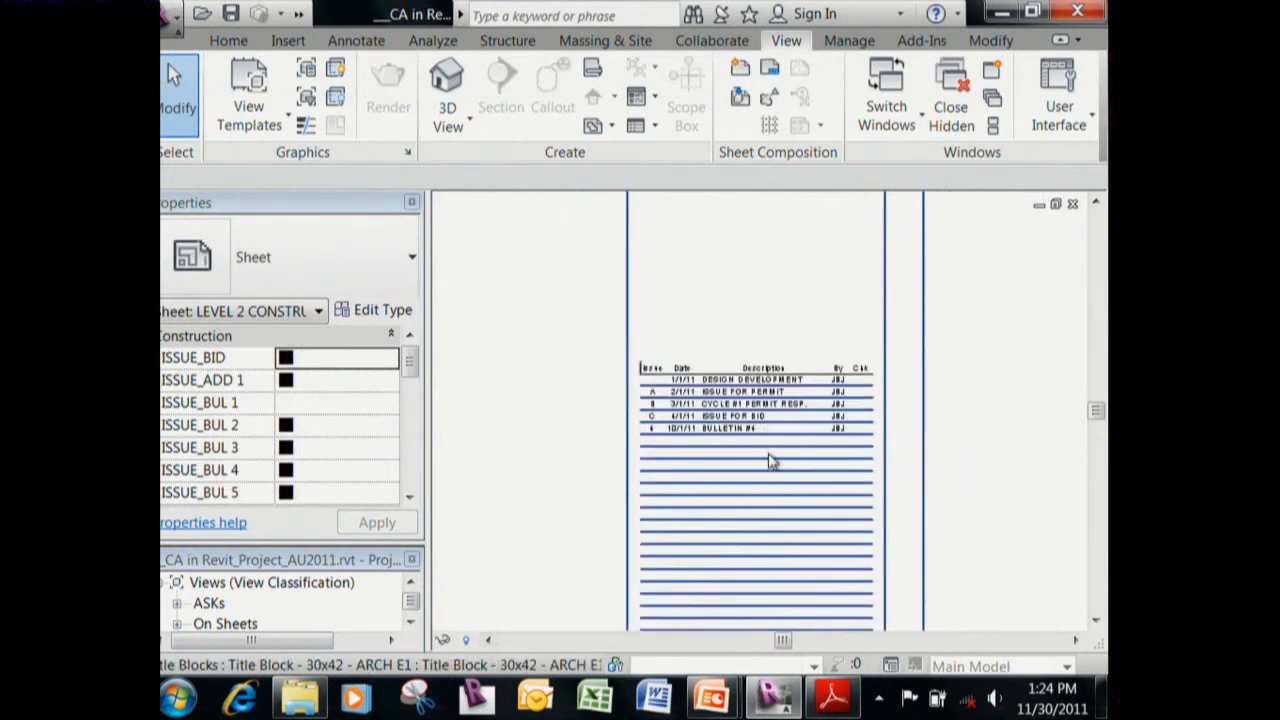
click(771, 458)
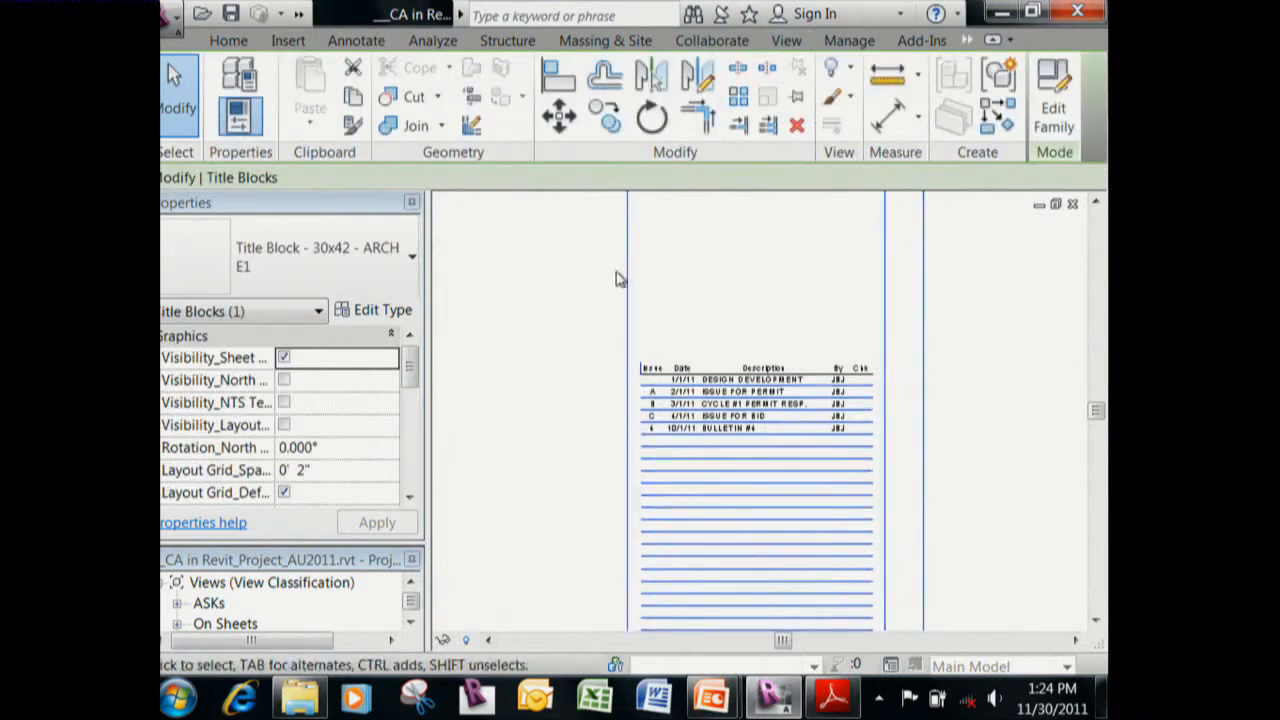
click(1072, 125)
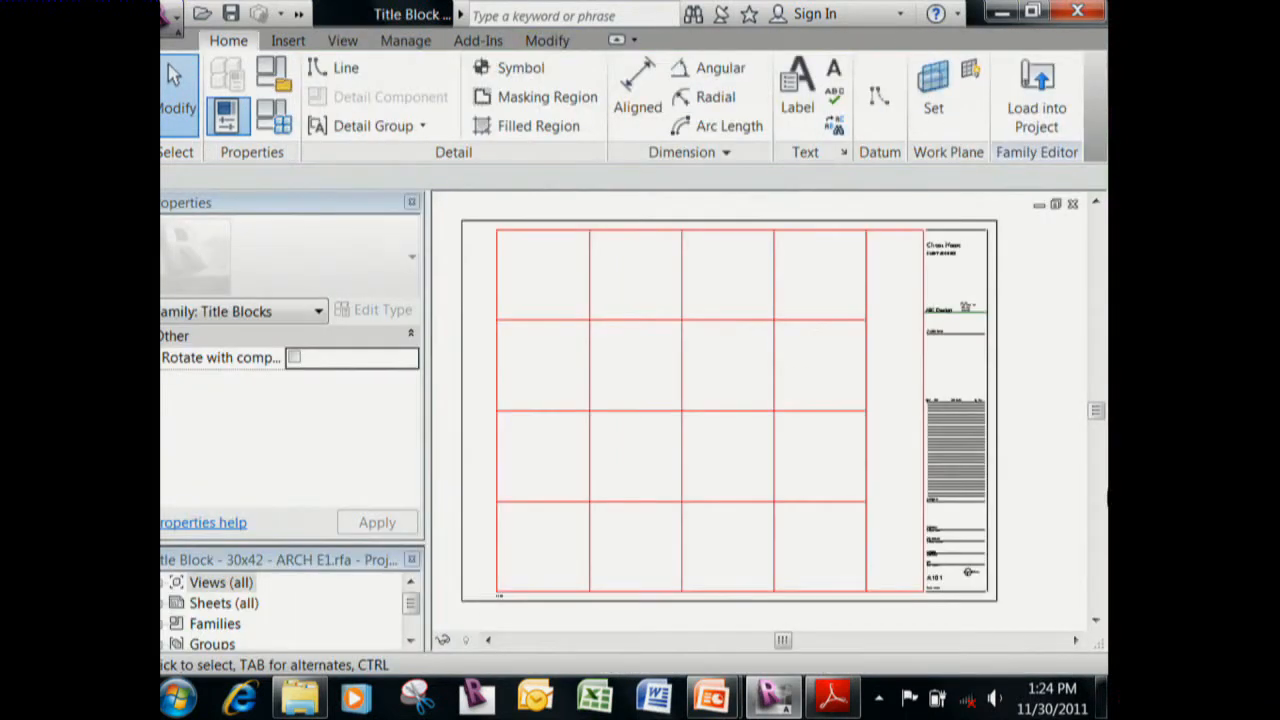
Select the existing revision schedule in the title block family and inspect its column layout.
scroll(1046, 443, up, 5)
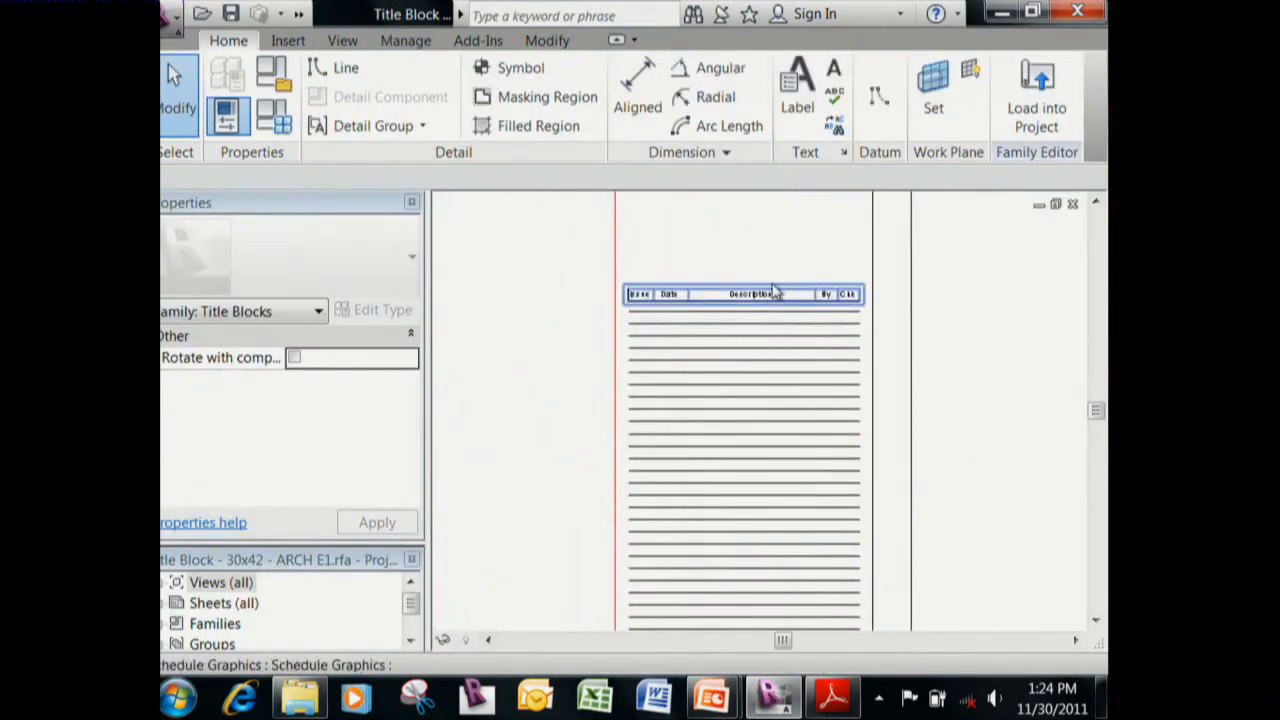
click(773, 291)
scroll(950, 340, up, 2)
middle_drag(944, 336, 1022, 374)
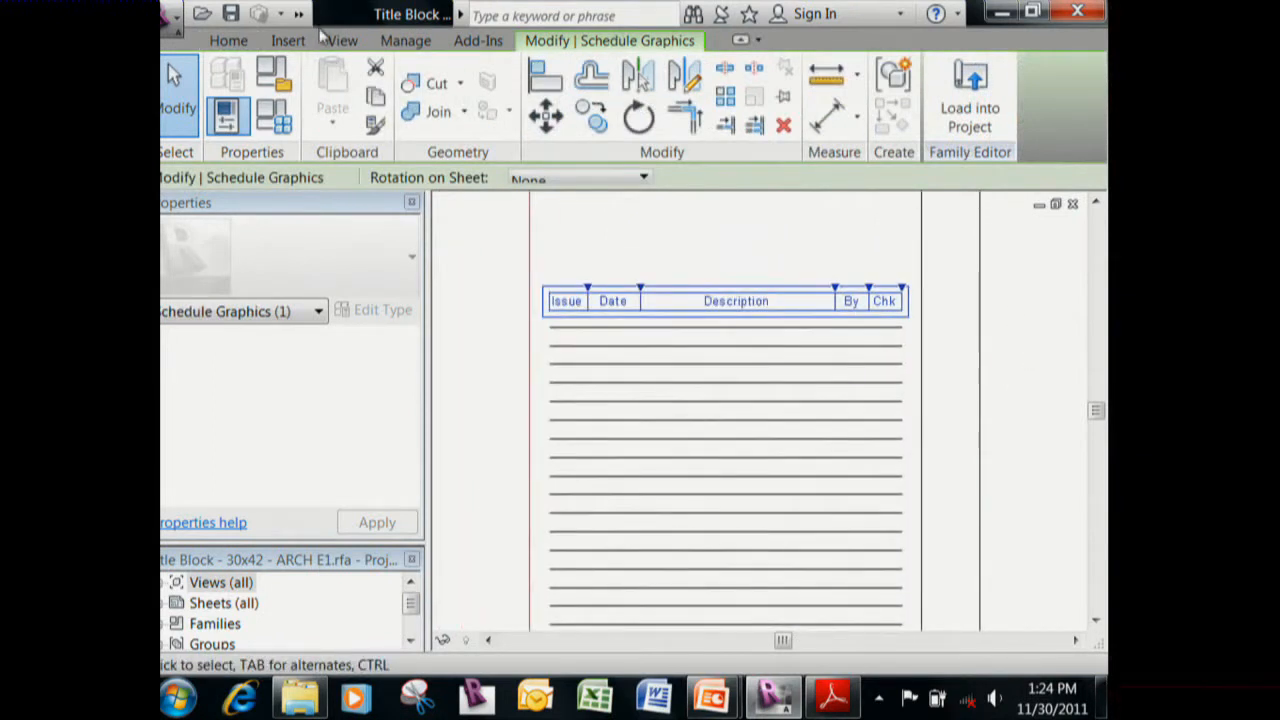
Open the properties for a new revision schedule, review its available and scheduled fields, and cancel it.
click(232, 42)
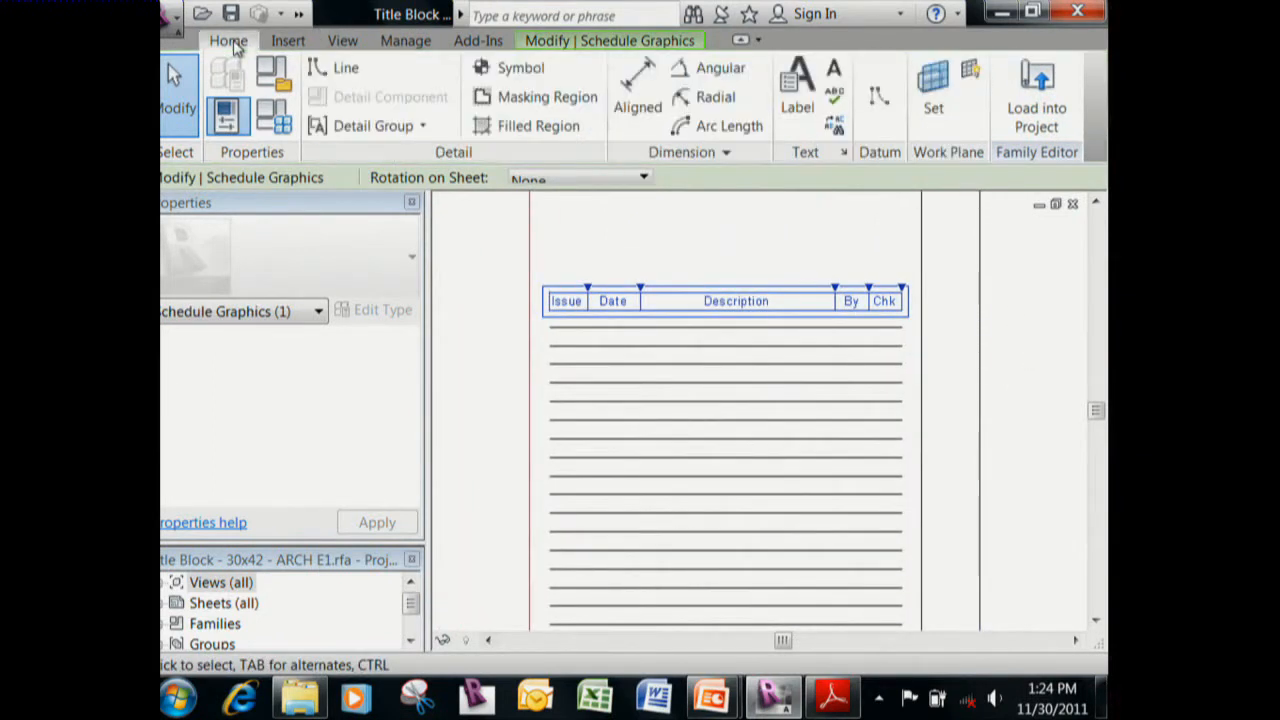
click(343, 42)
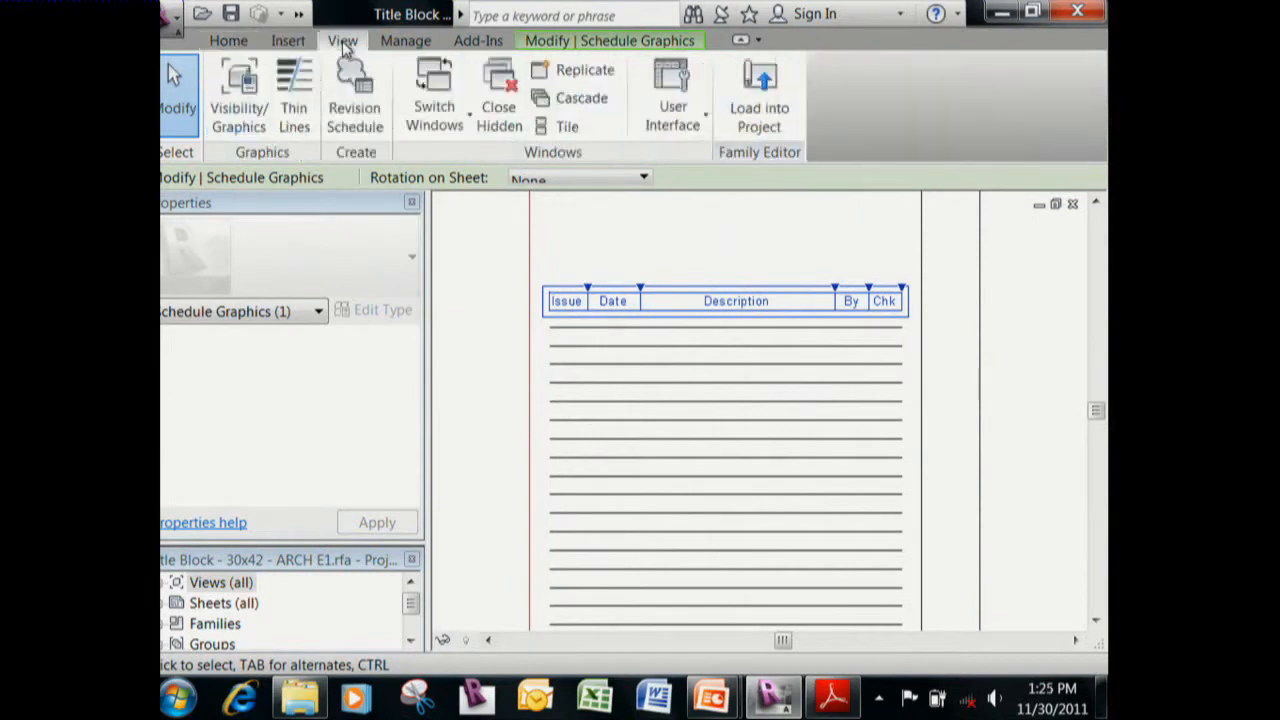
click(358, 96)
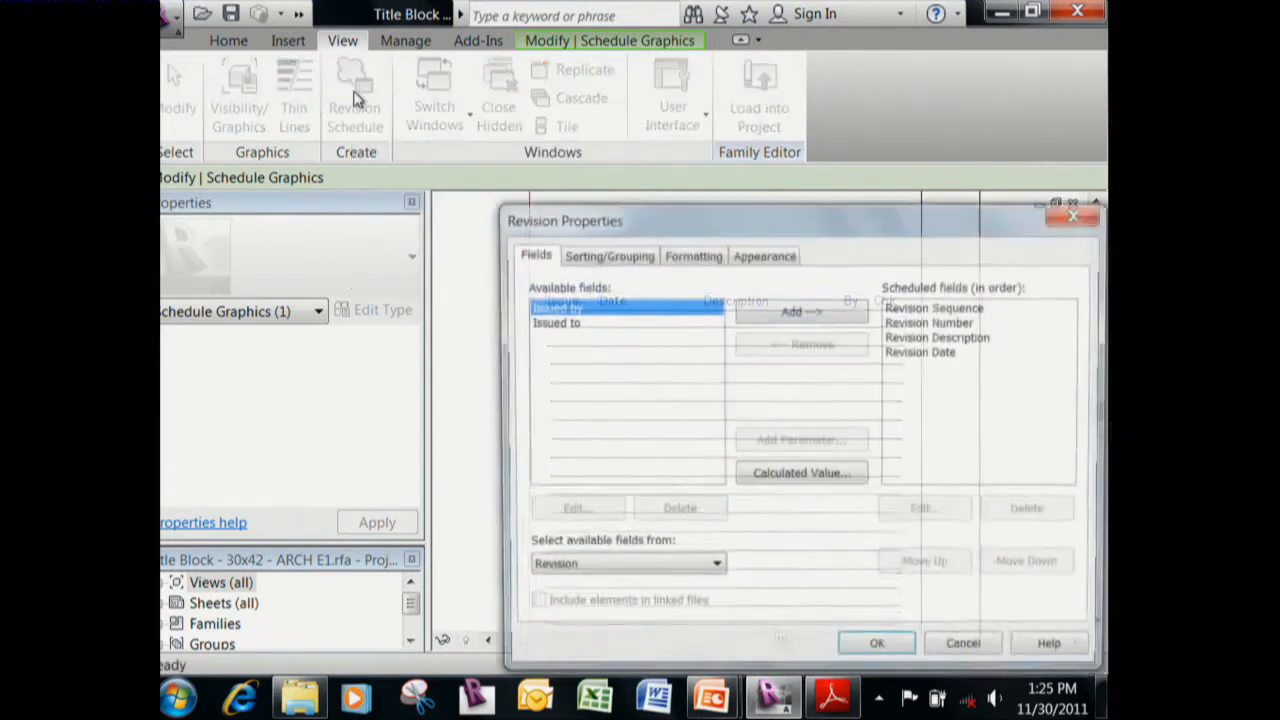
drag(885, 229, 809, 128)
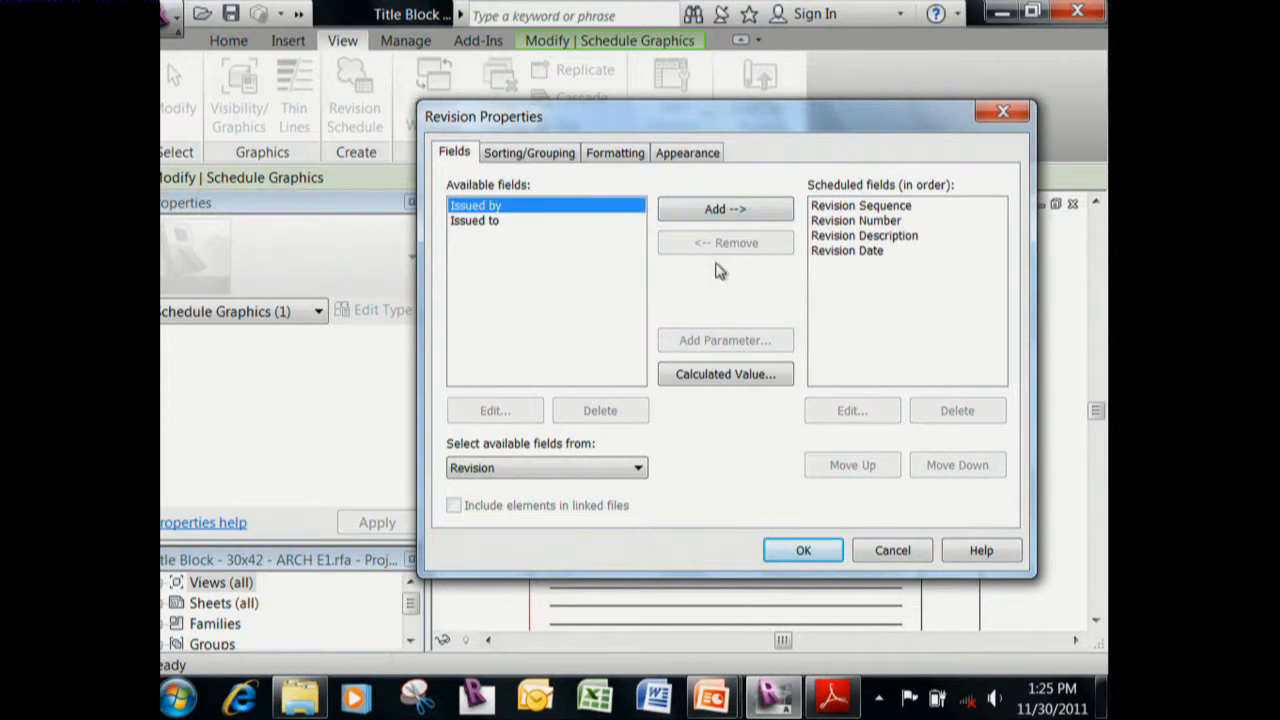
click(892, 551)
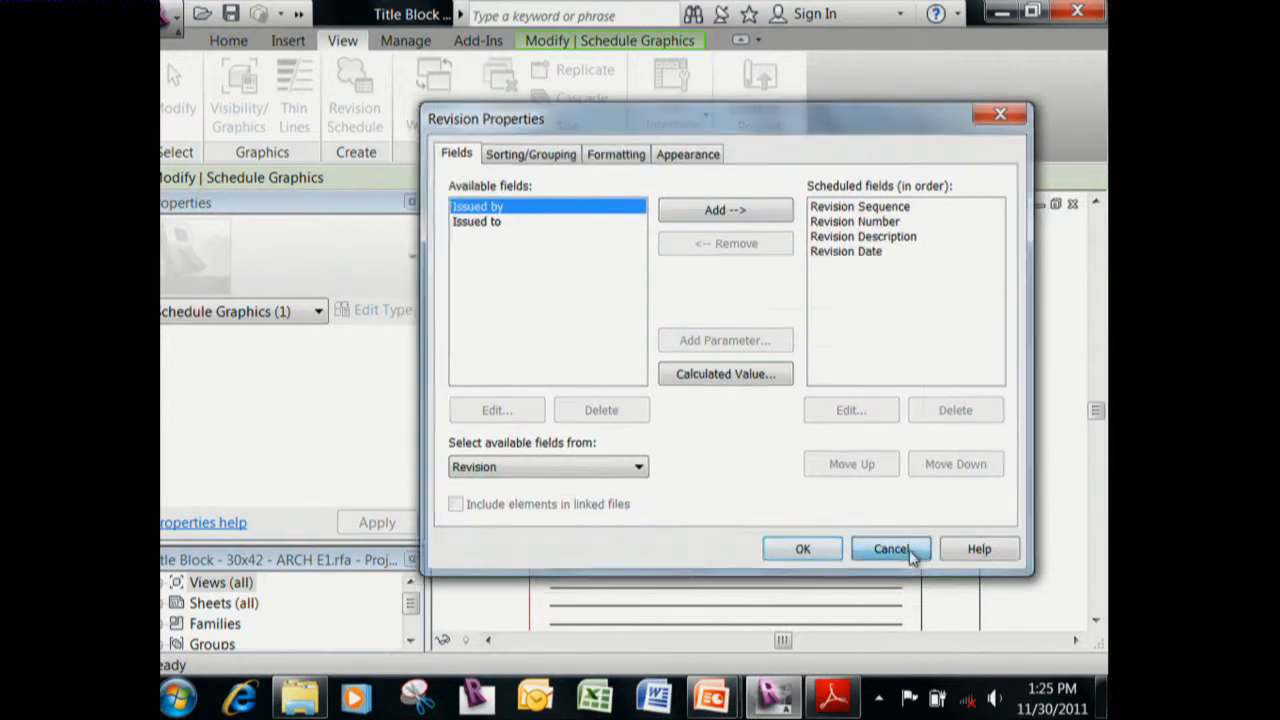
Inspect the revision schedule's header row and select the first arrayed row line beneath it to examine its detail group.
click(738, 305)
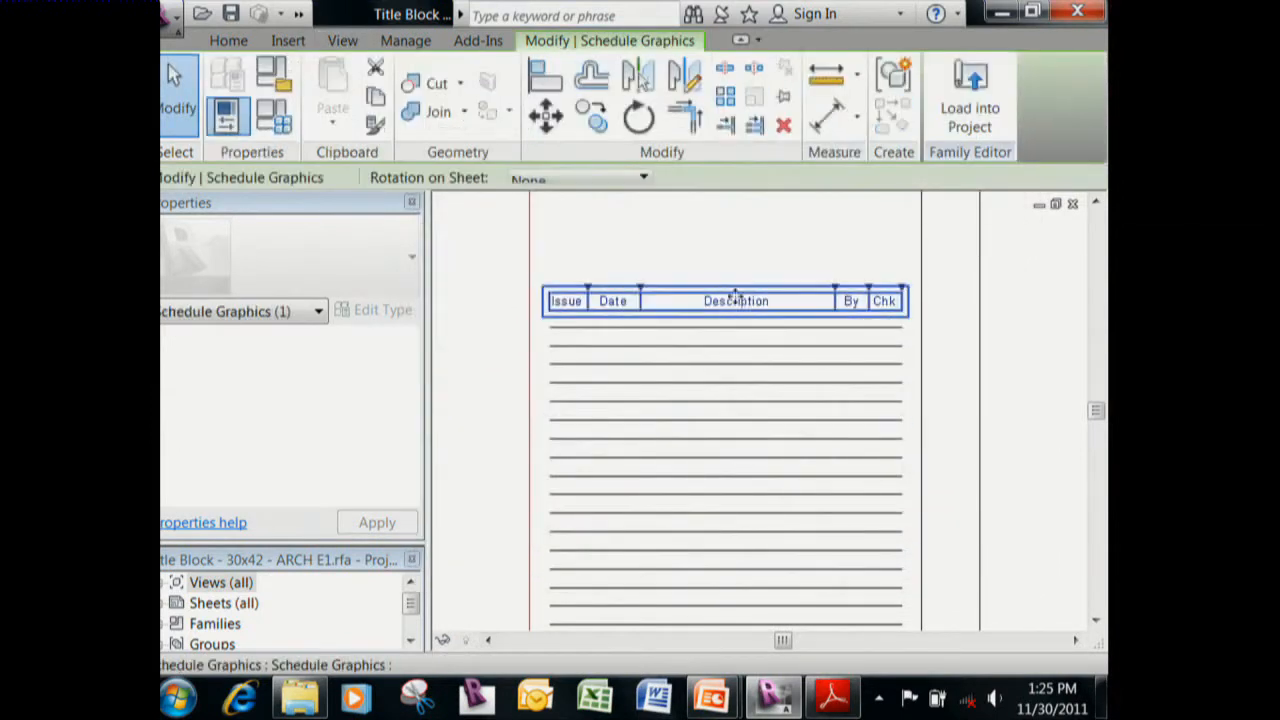
scroll(958, 207, down, 1)
middle_drag(958, 207, 820, 437)
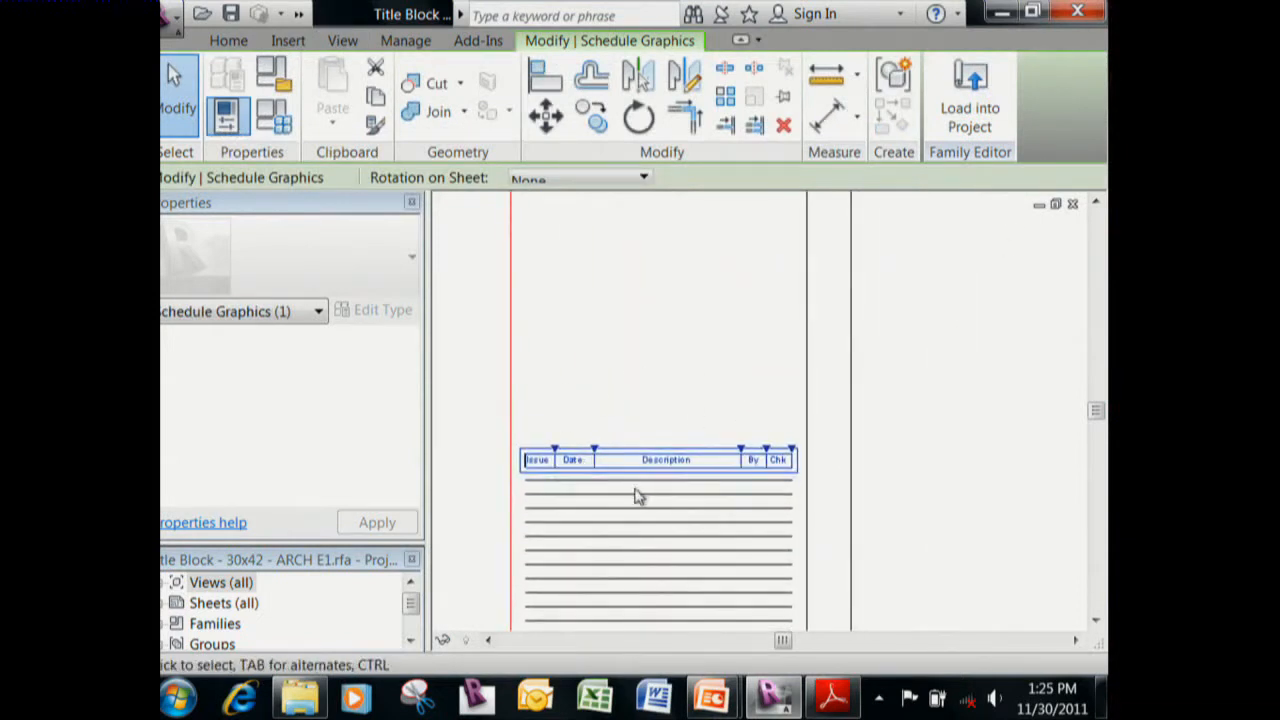
scroll(631, 489, up, 4)
middle_drag(625, 484, 776, 343)
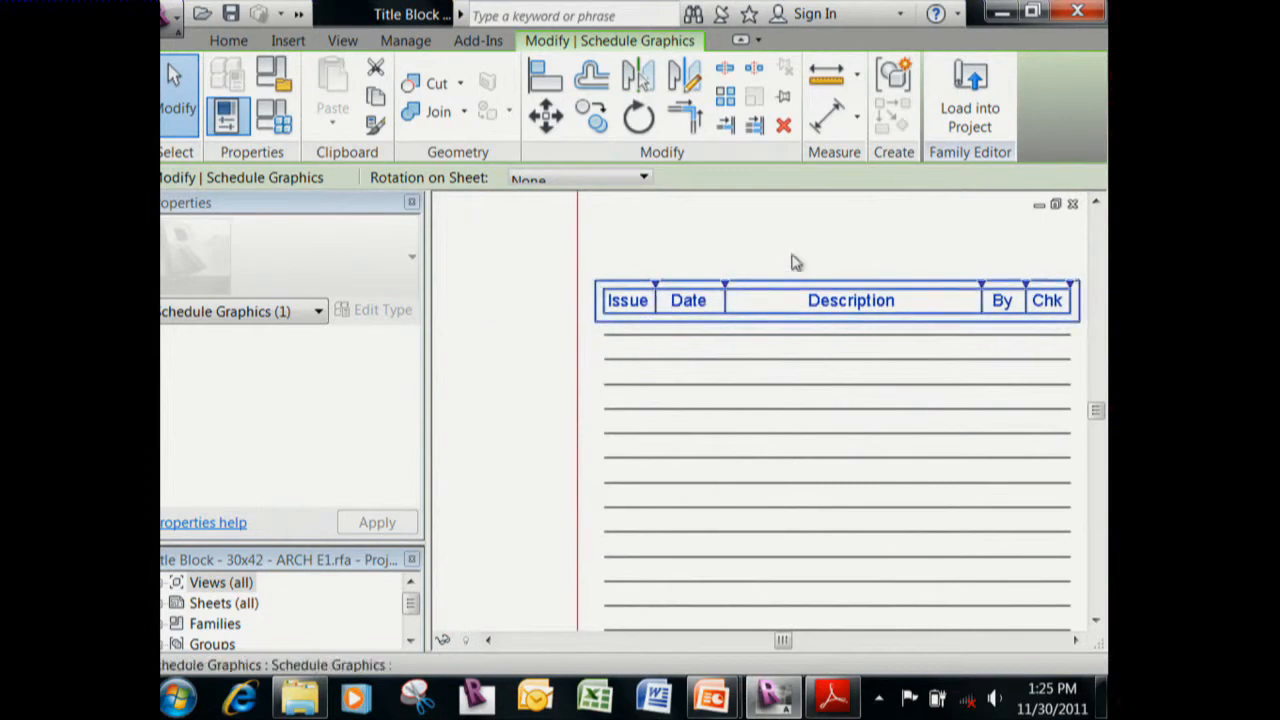
click(826, 343)
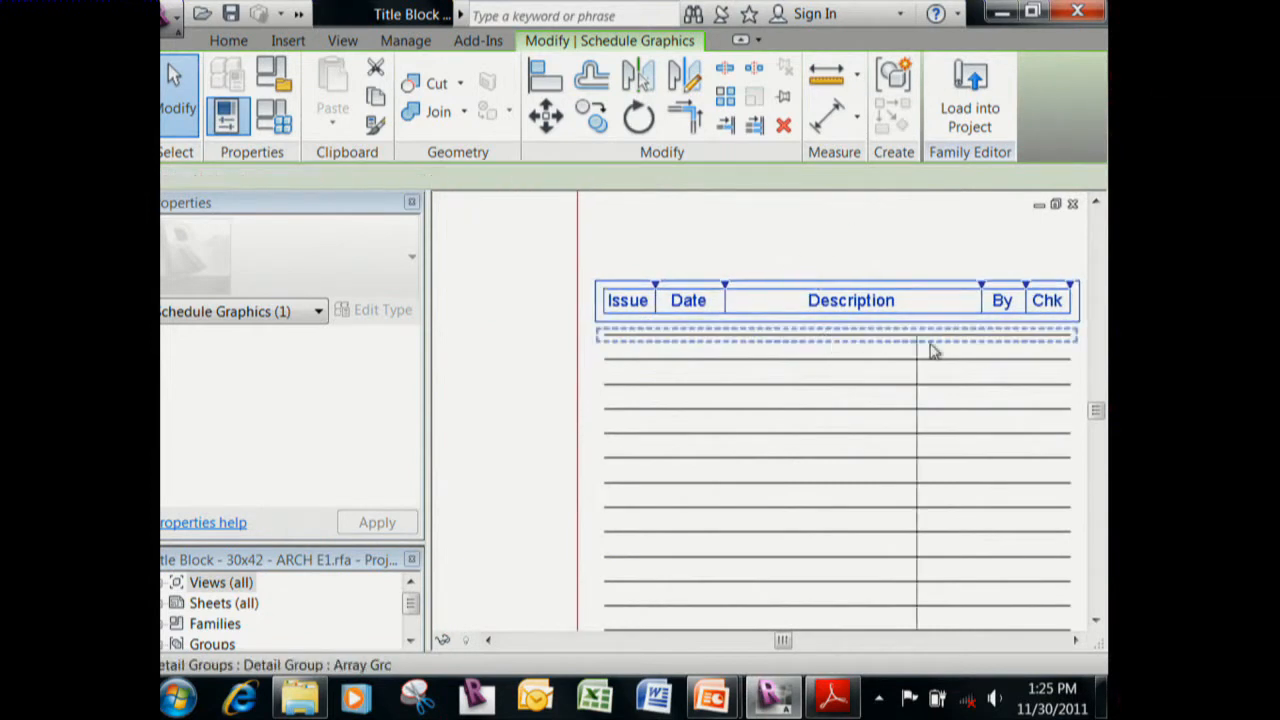
scroll(798, 381, down, 3)
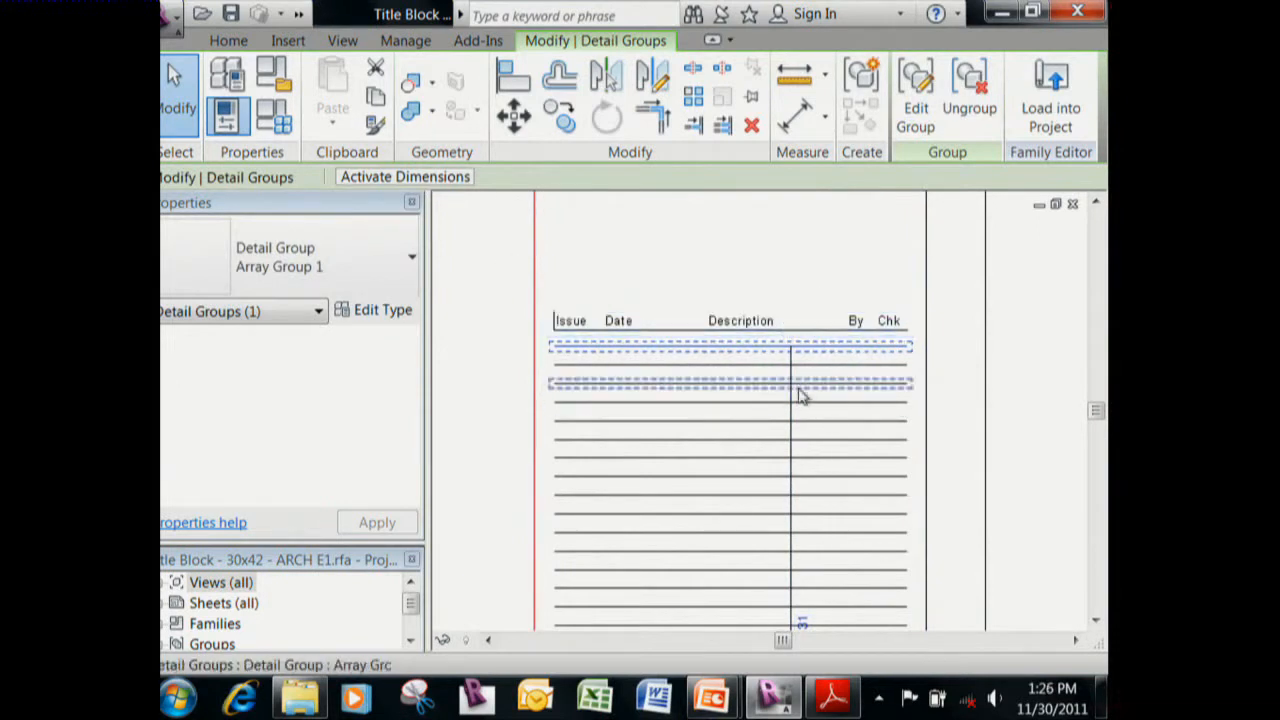
scroll(798, 389, up, 3)
scroll(796, 388, down, 1)
middle_drag(799, 387, 917, 385)
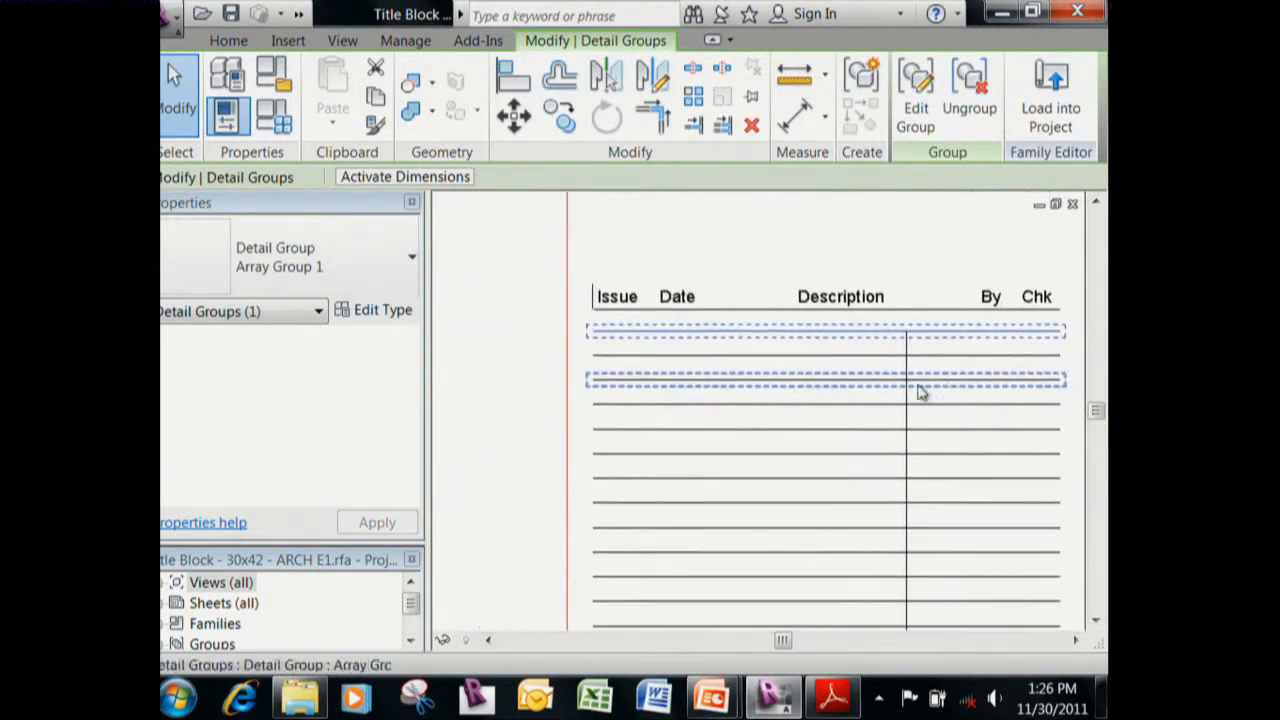
Compare the revision schedule header's columns with the arrayed row lines below by selecting each in turn.
click(705, 304)
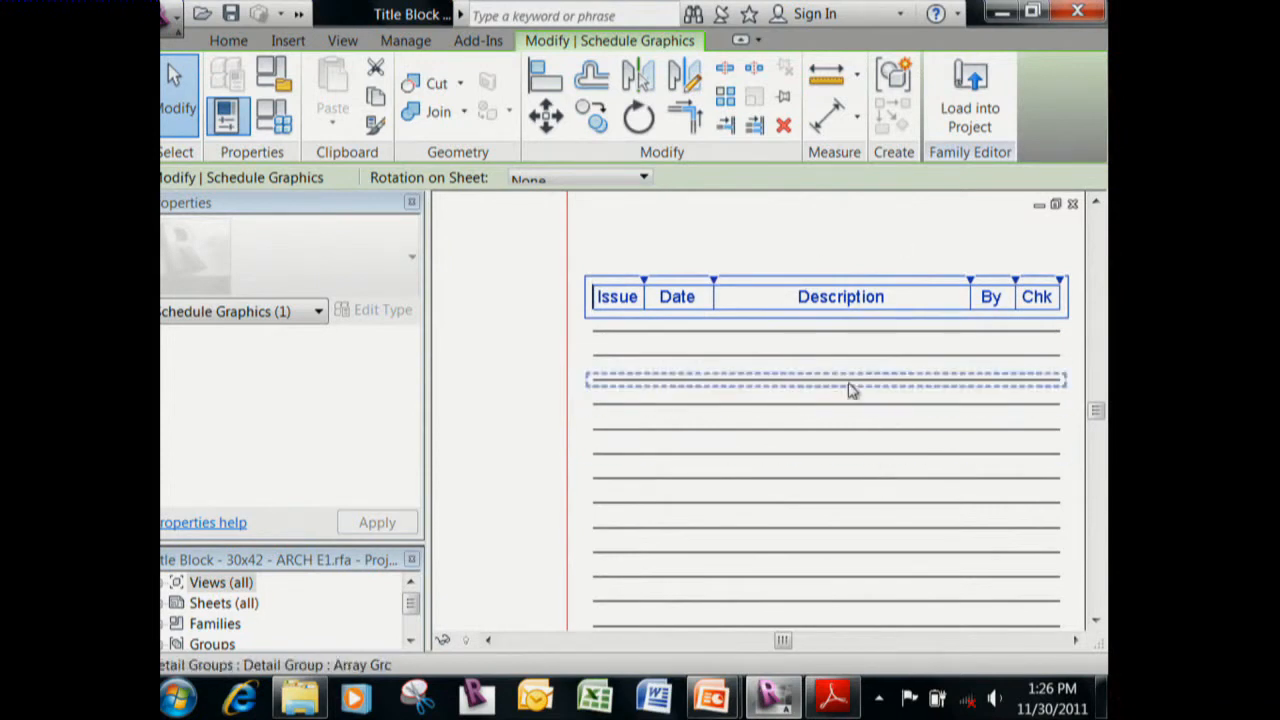
scroll(922, 405, down, 3)
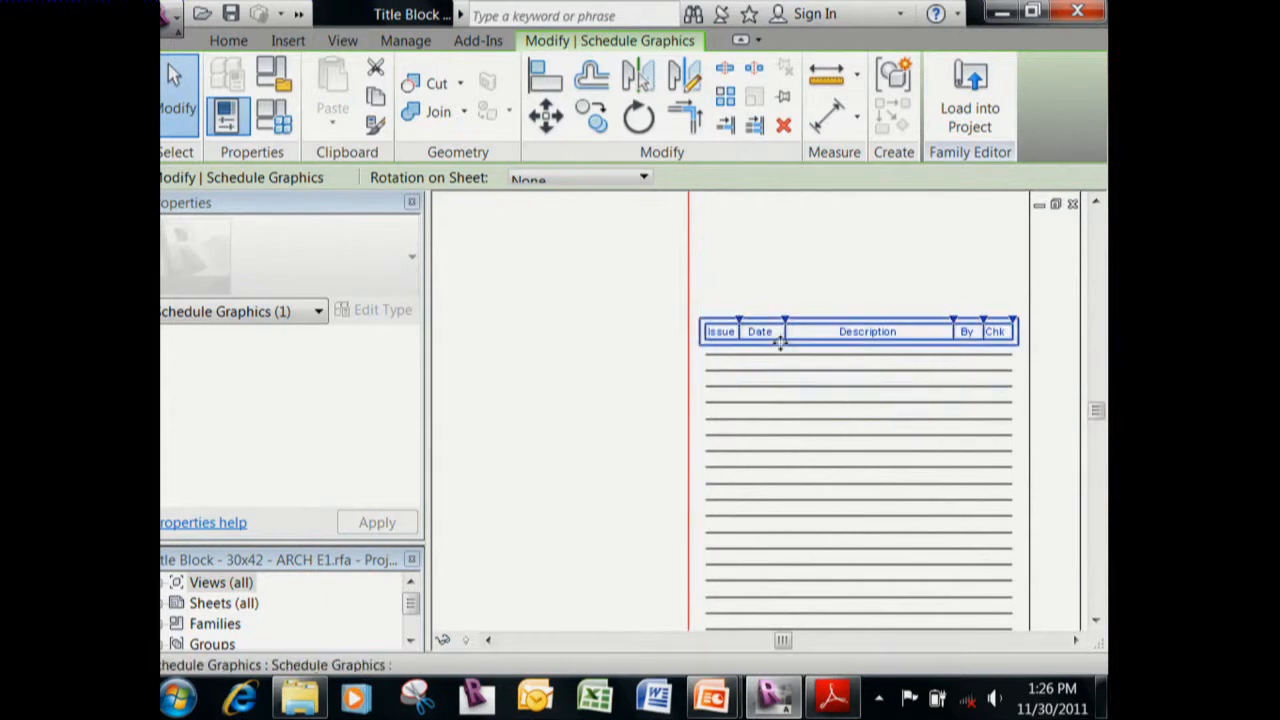
scroll(905, 395, up, 2)
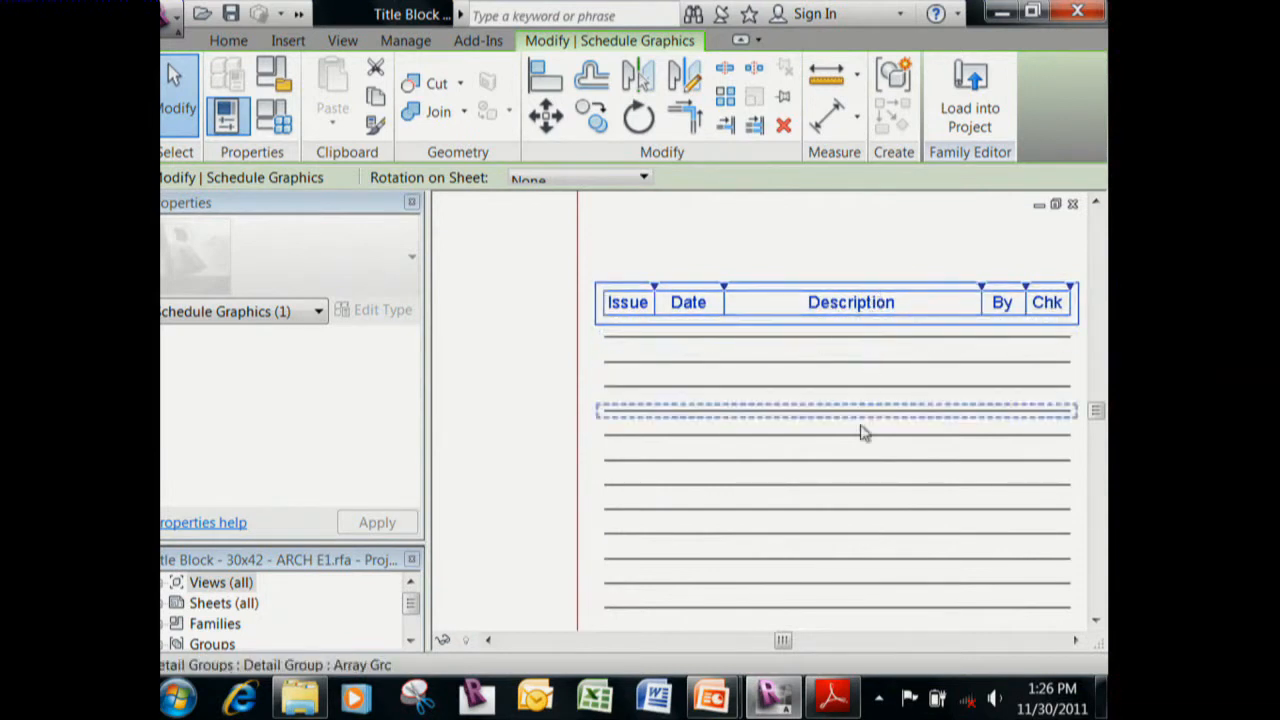
click(783, 416)
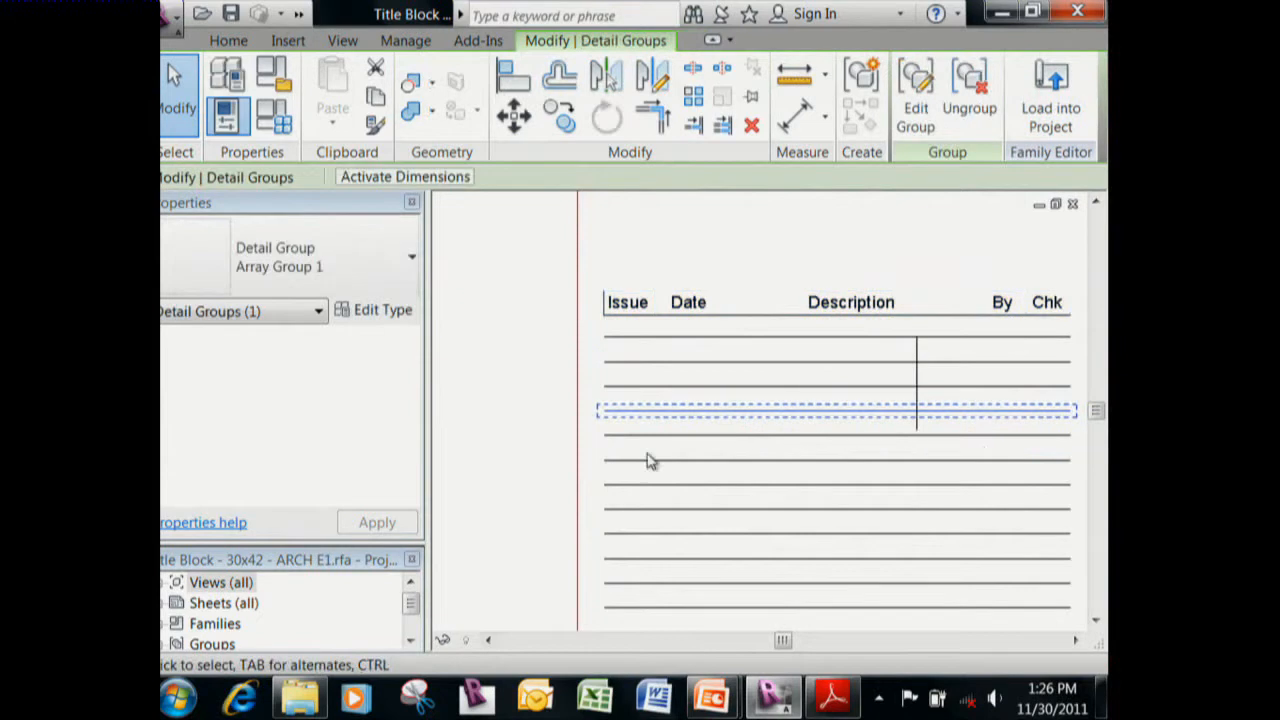
click(545, 432)
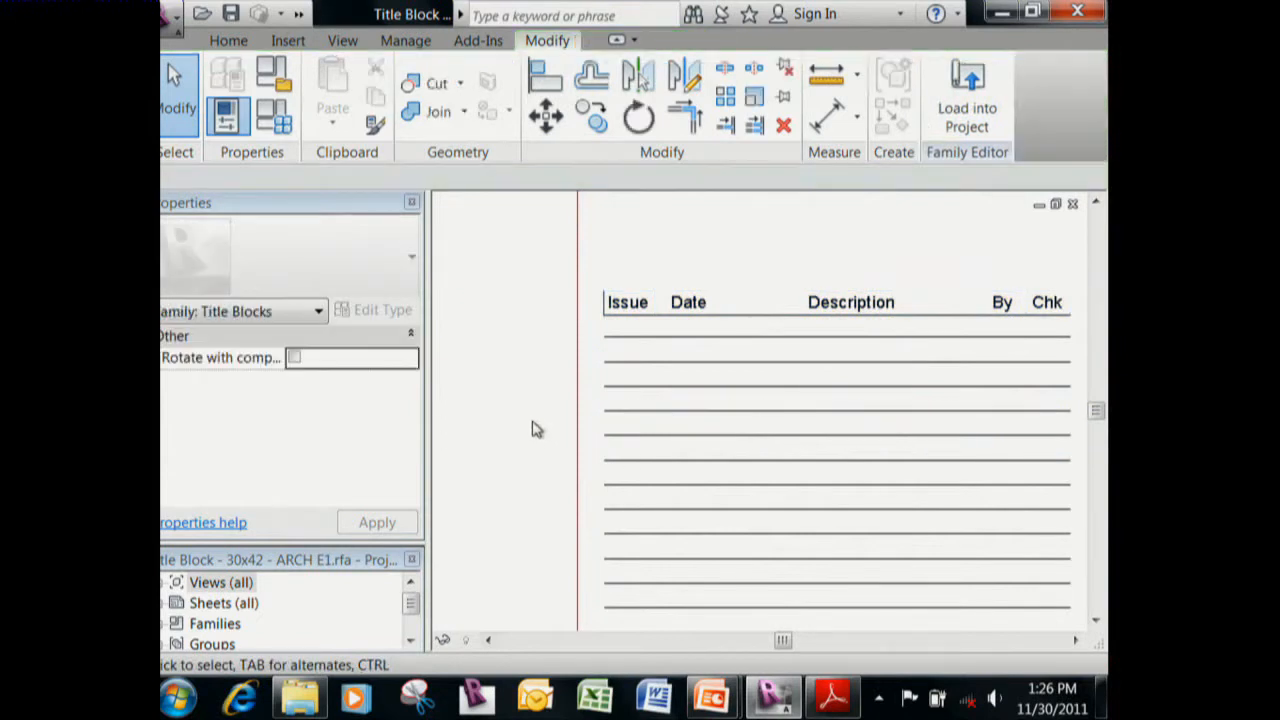
click(840, 300)
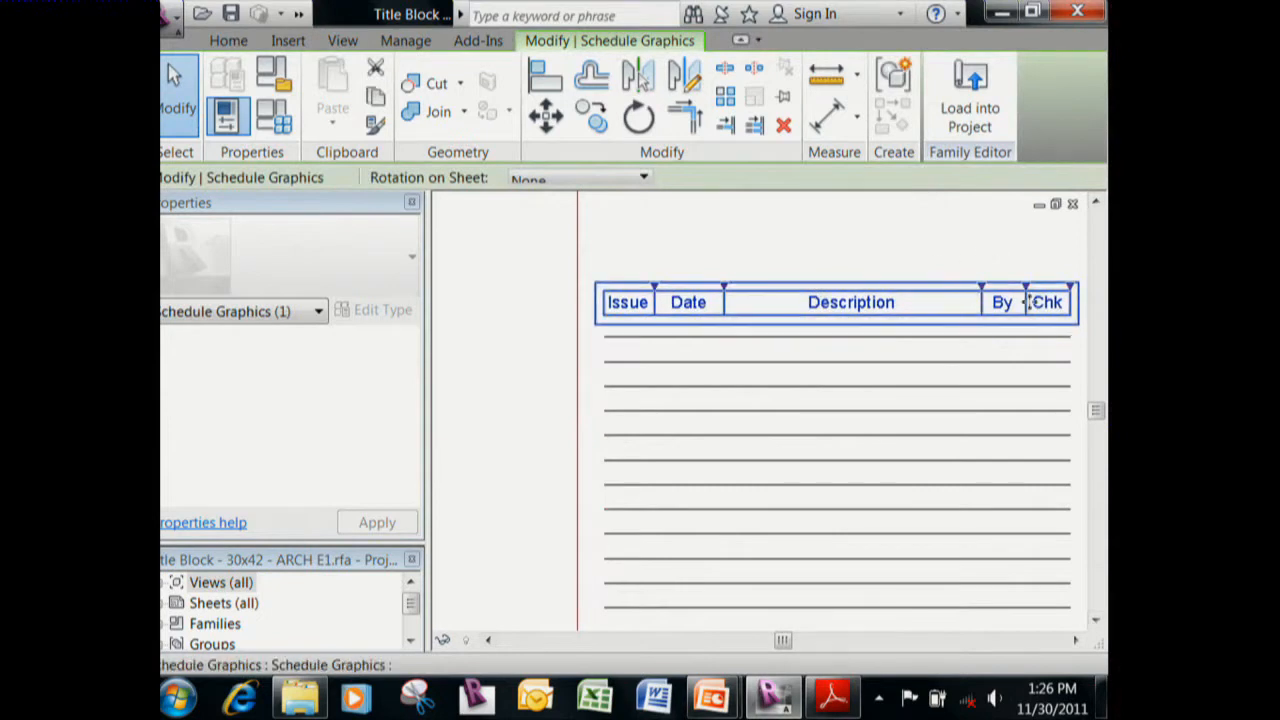
scroll(906, 425, down, 2)
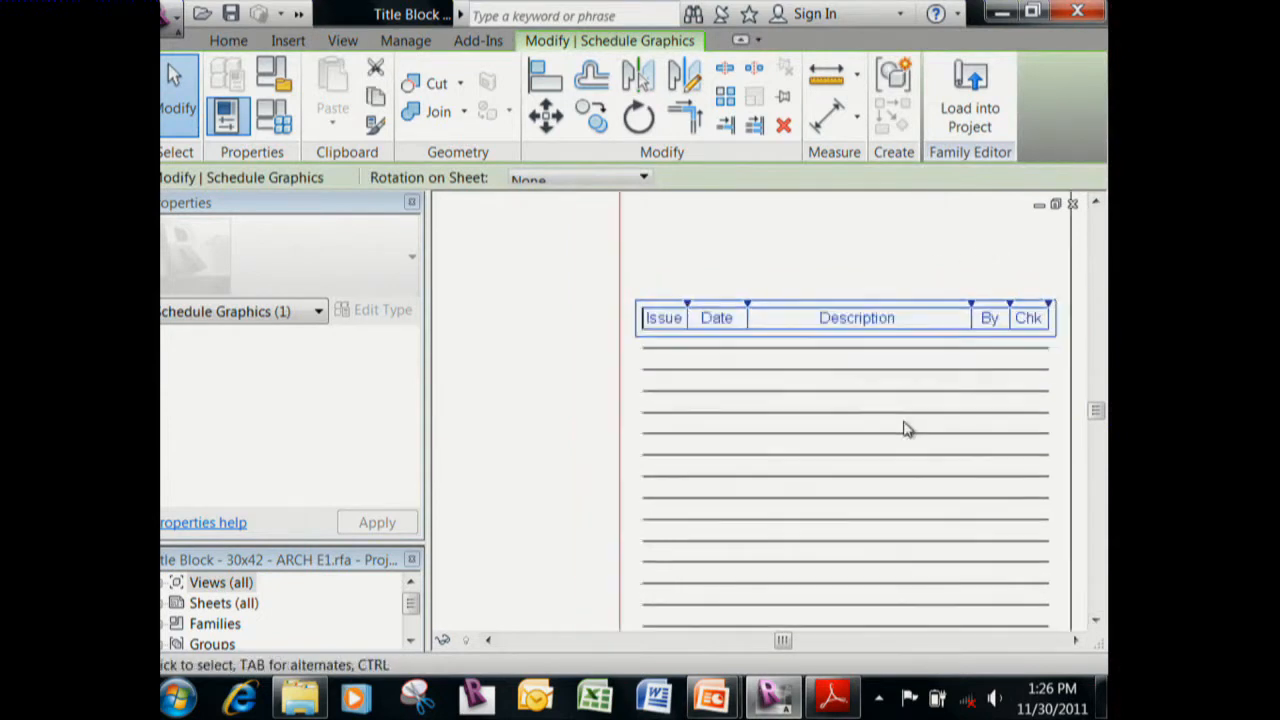
scroll(988, 314, down, 1)
middle_drag(971, 314, 857, 367)
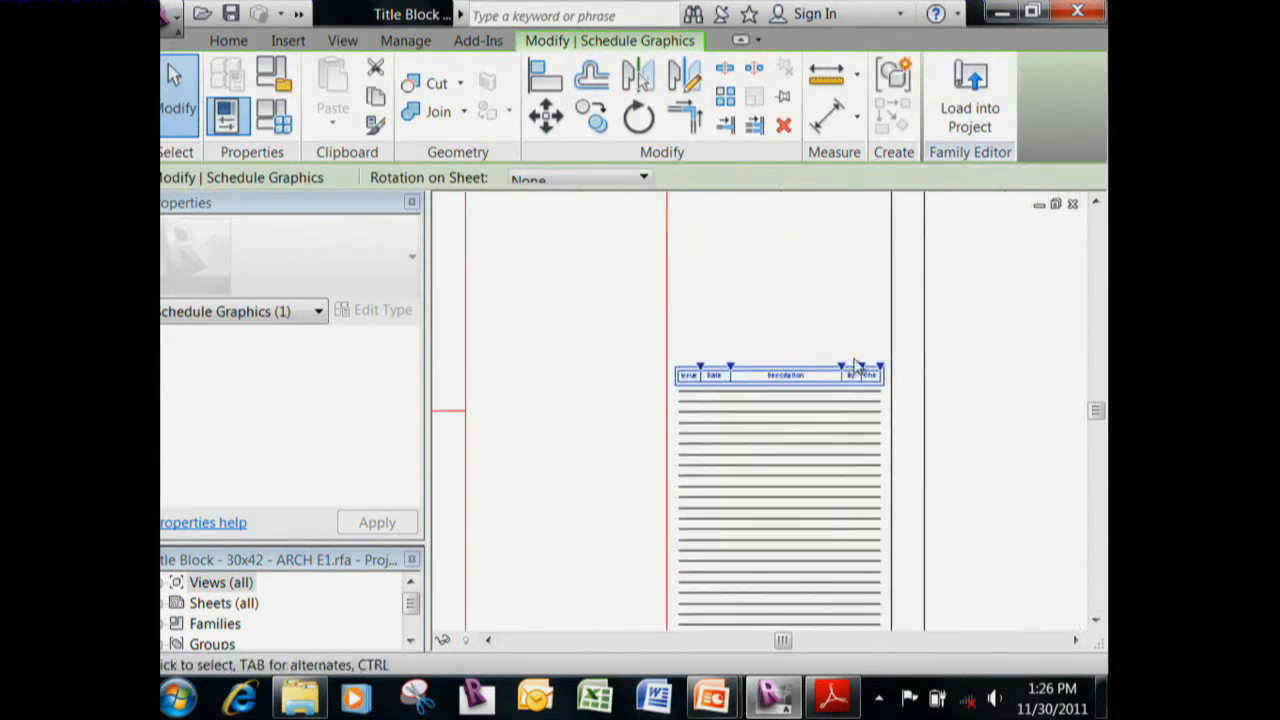
Close the title block family and review the revision schedule on the Level 2 construction sheet in the project.
click(1074, 205)
click(703, 369)
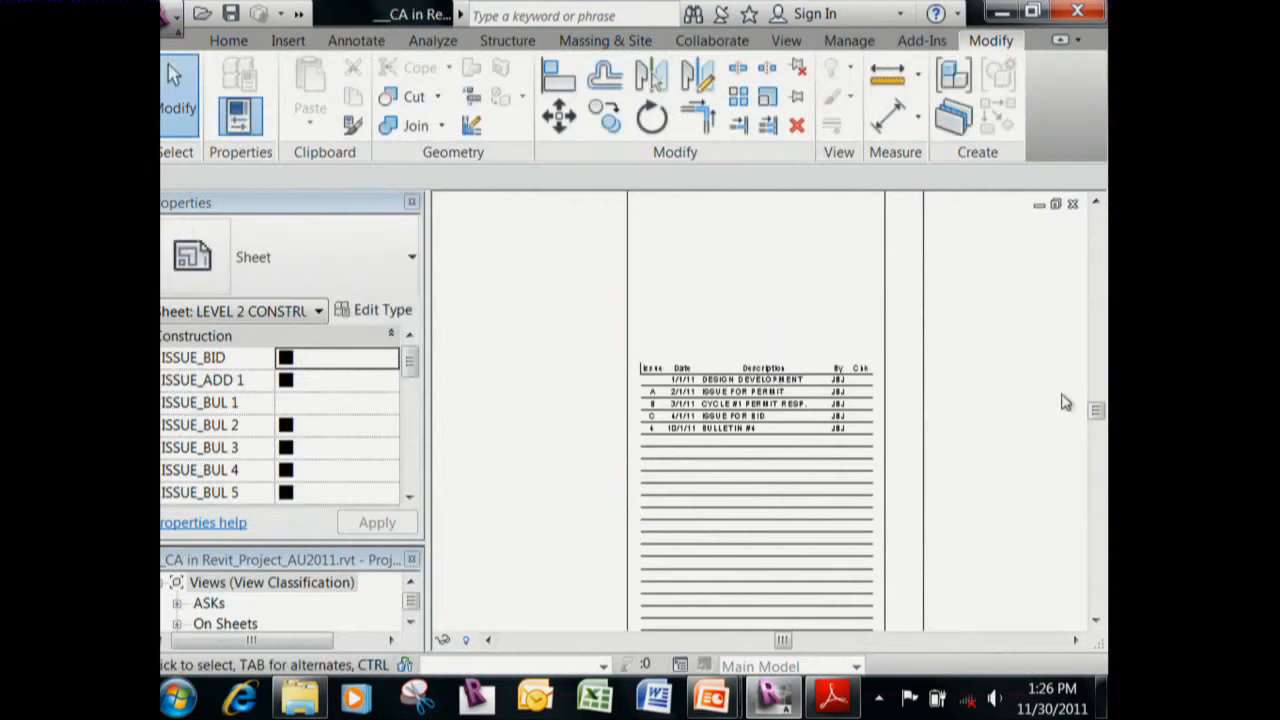
scroll(831, 371, down, 2)
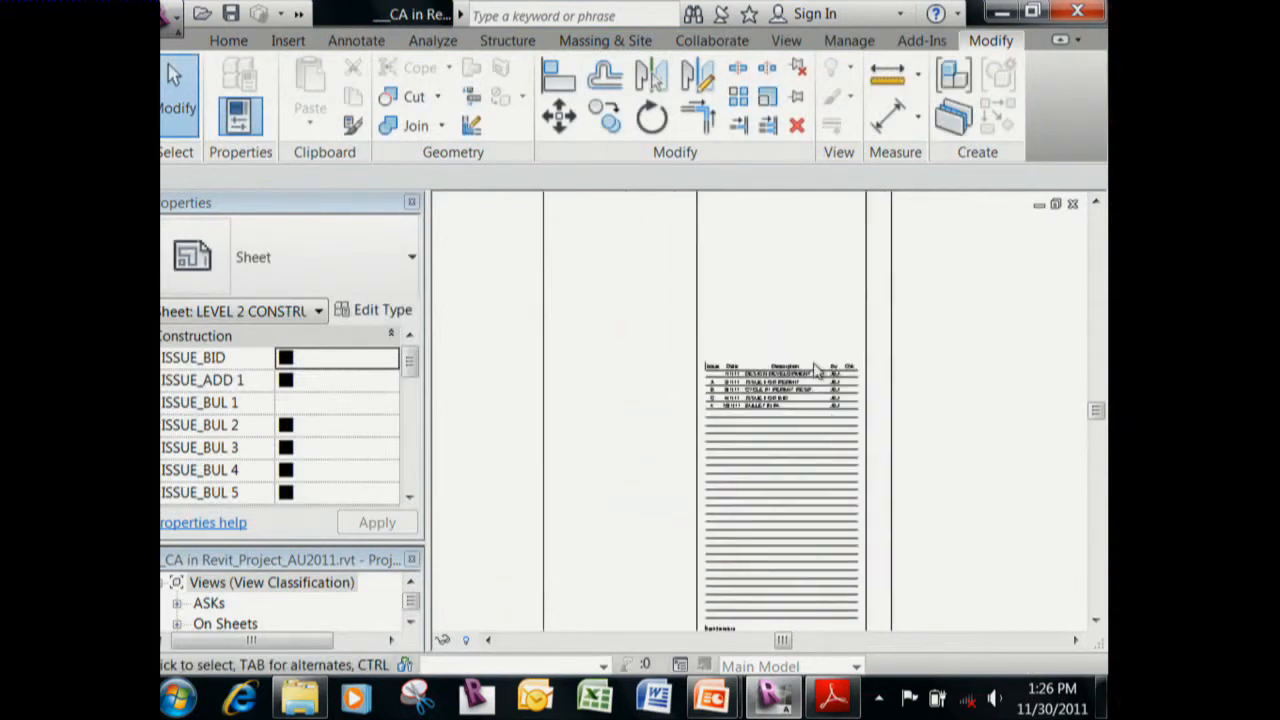
middle_drag(815, 370, 828, 390)
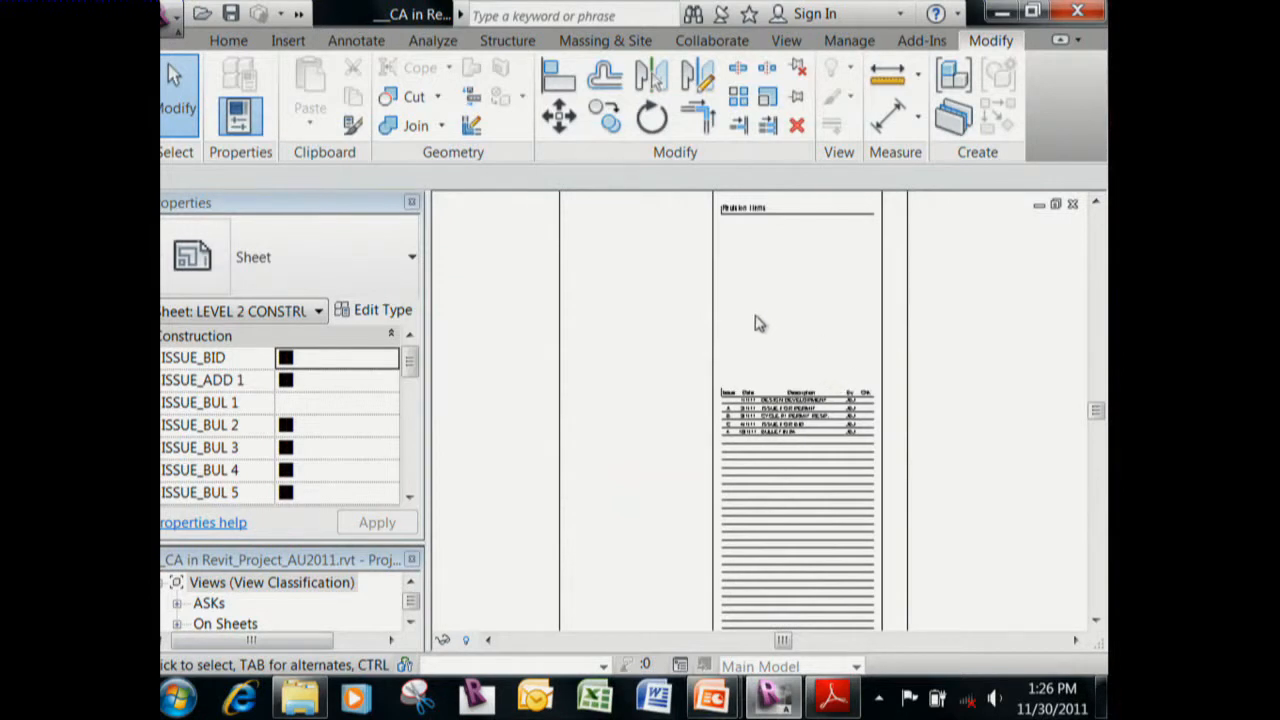
middle_drag(722, 322, 680, 333)
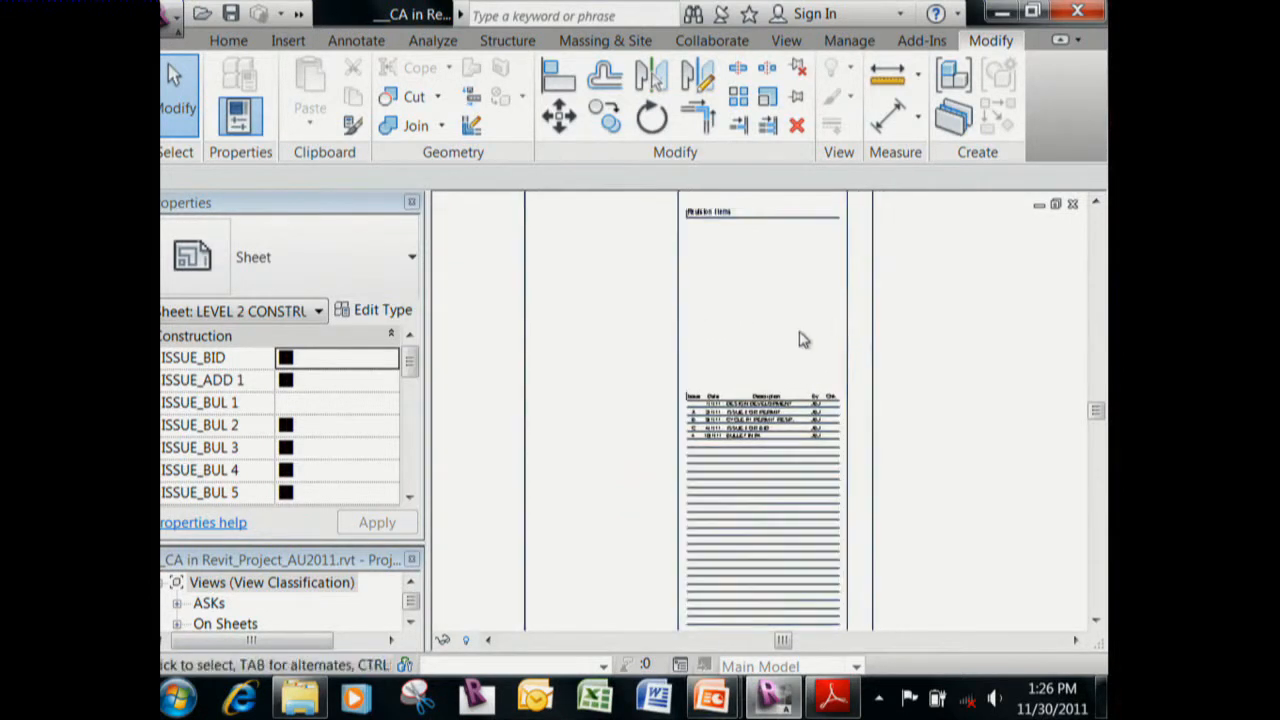
scroll(905, 385, down, 2)
scroll(910, 383, down, 1)
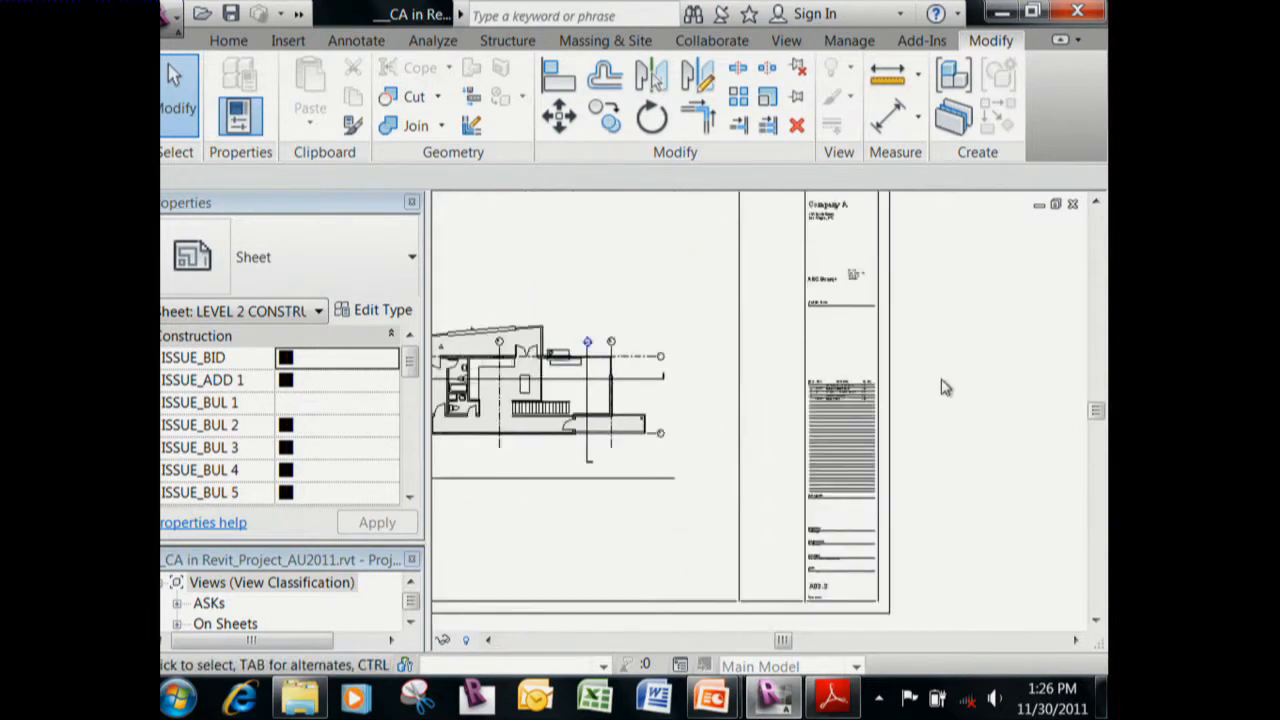
scroll(910, 360, down, 1)
middle_drag(891, 349, 963, 366)
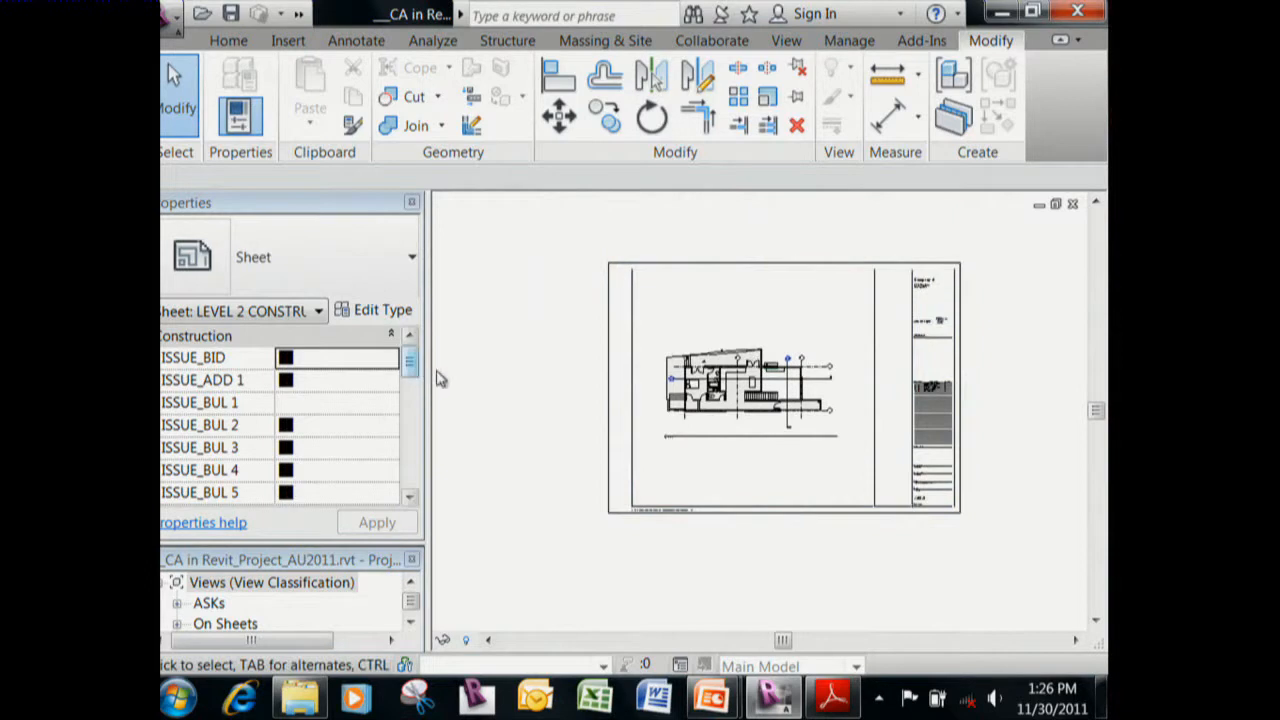
Edit the sheet's Revisions on Sheet property so CYCLE #2 PERMIT RESP. is shown in the revision schedule.
drag(411, 360, 414, 468)
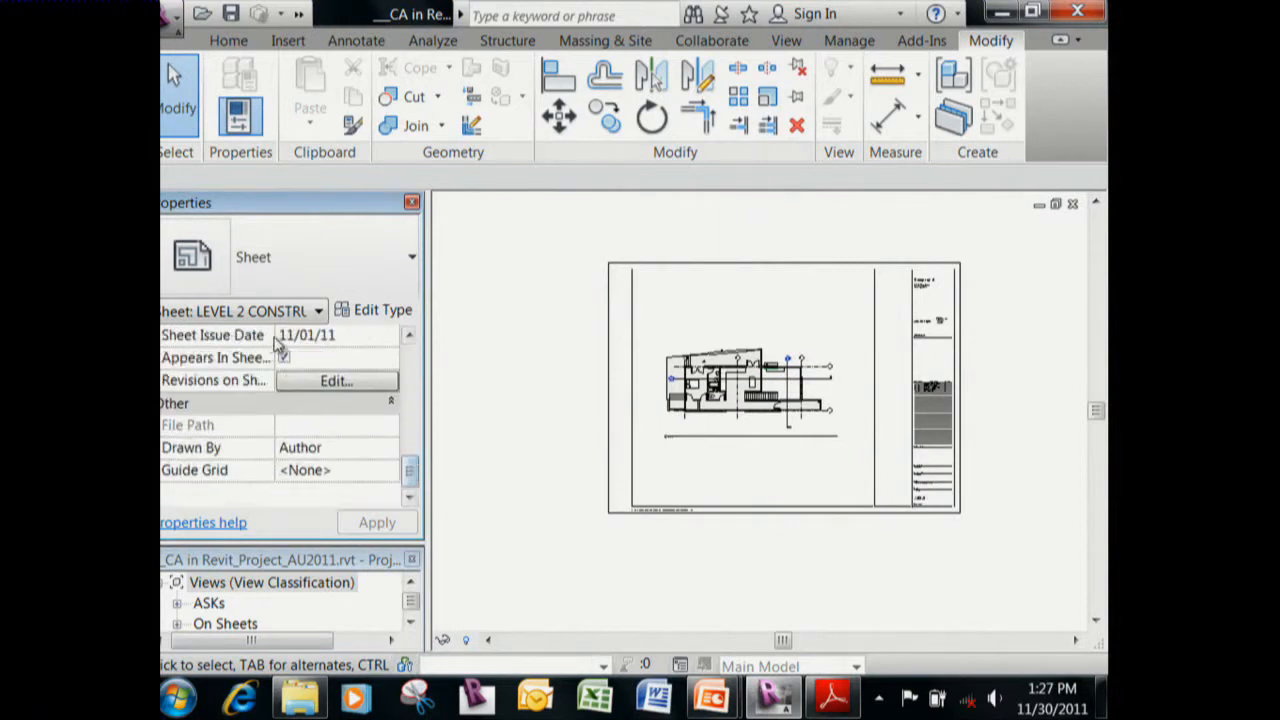
drag(275, 340, 291, 336)
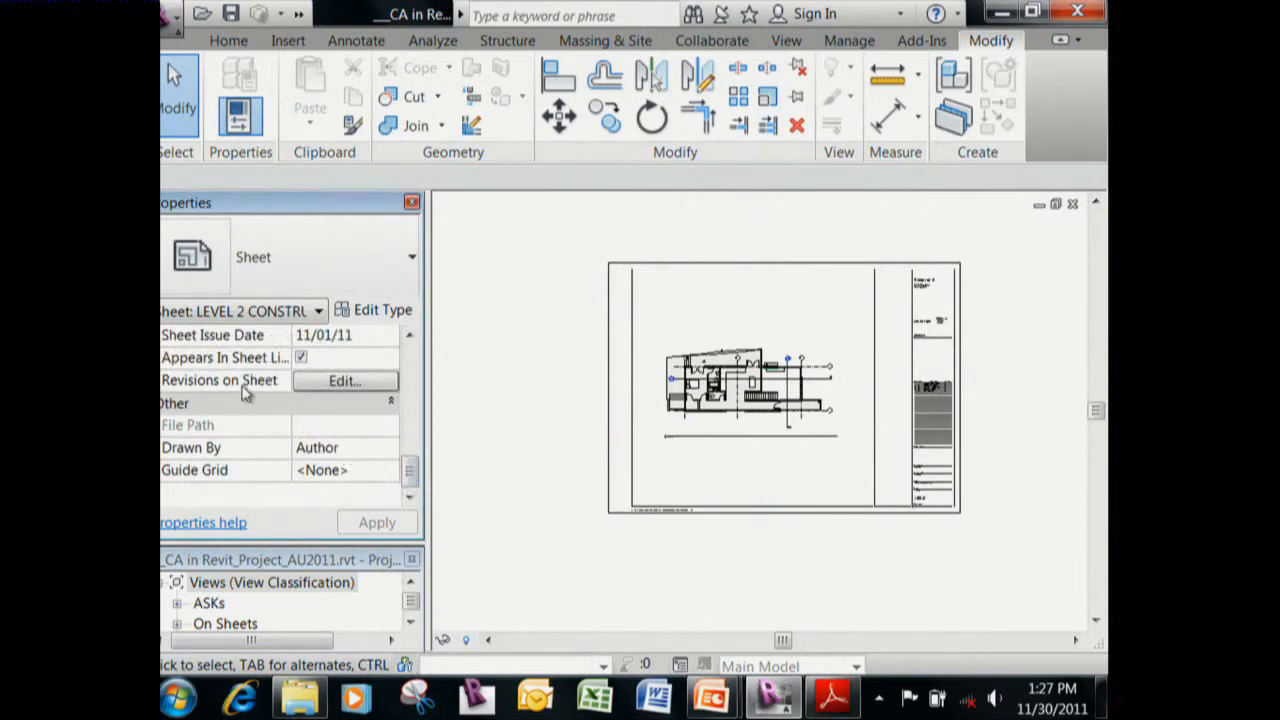
click(363, 382)
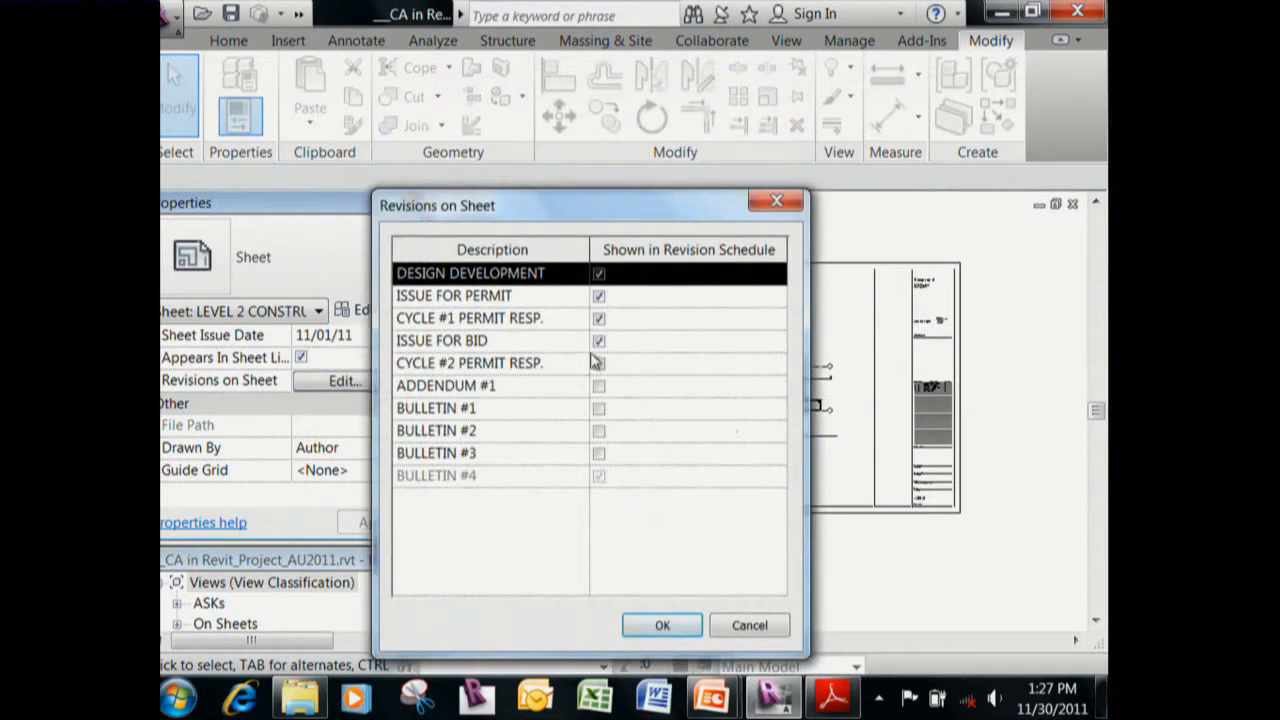
drag(636, 220, 494, 200)
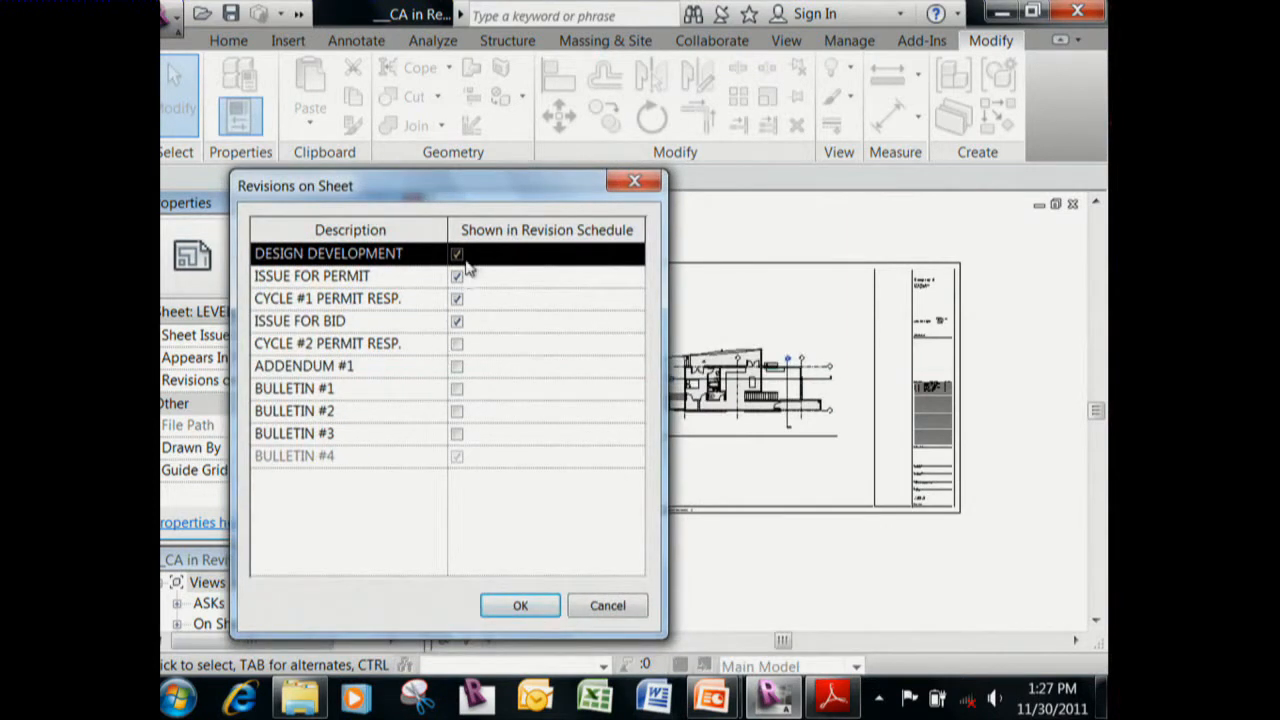
click(456, 345)
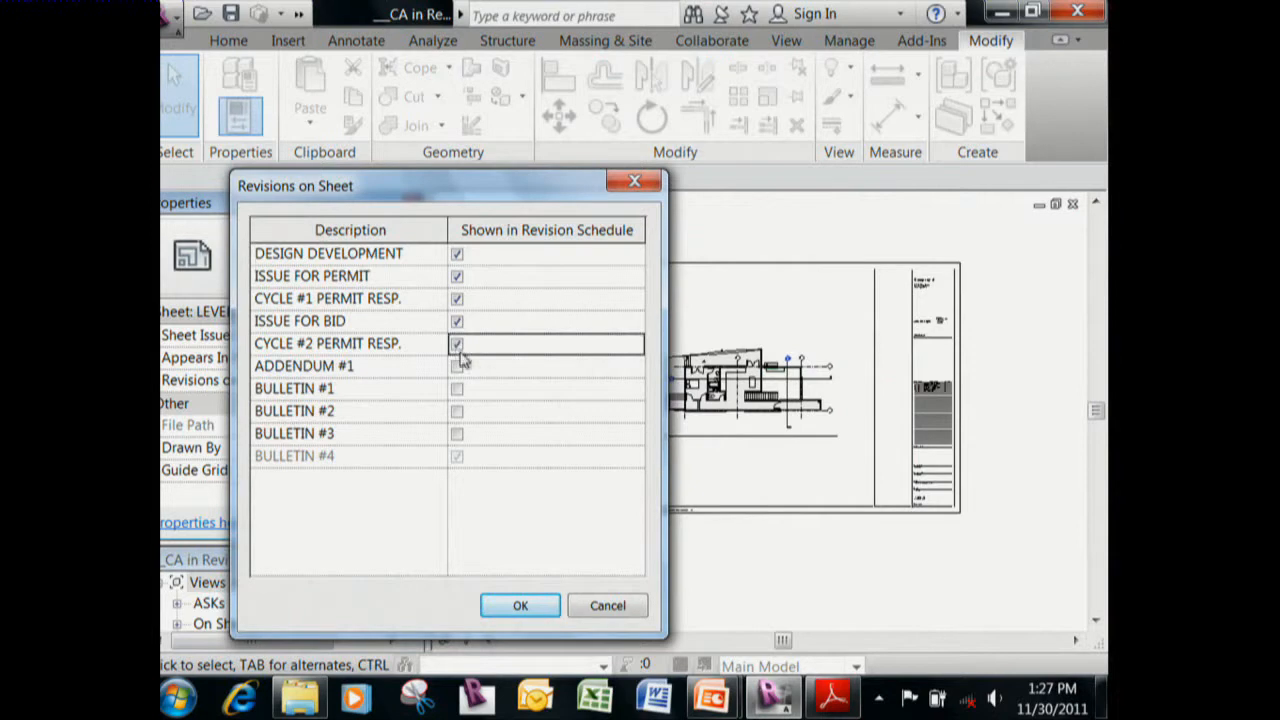
click(520, 606)
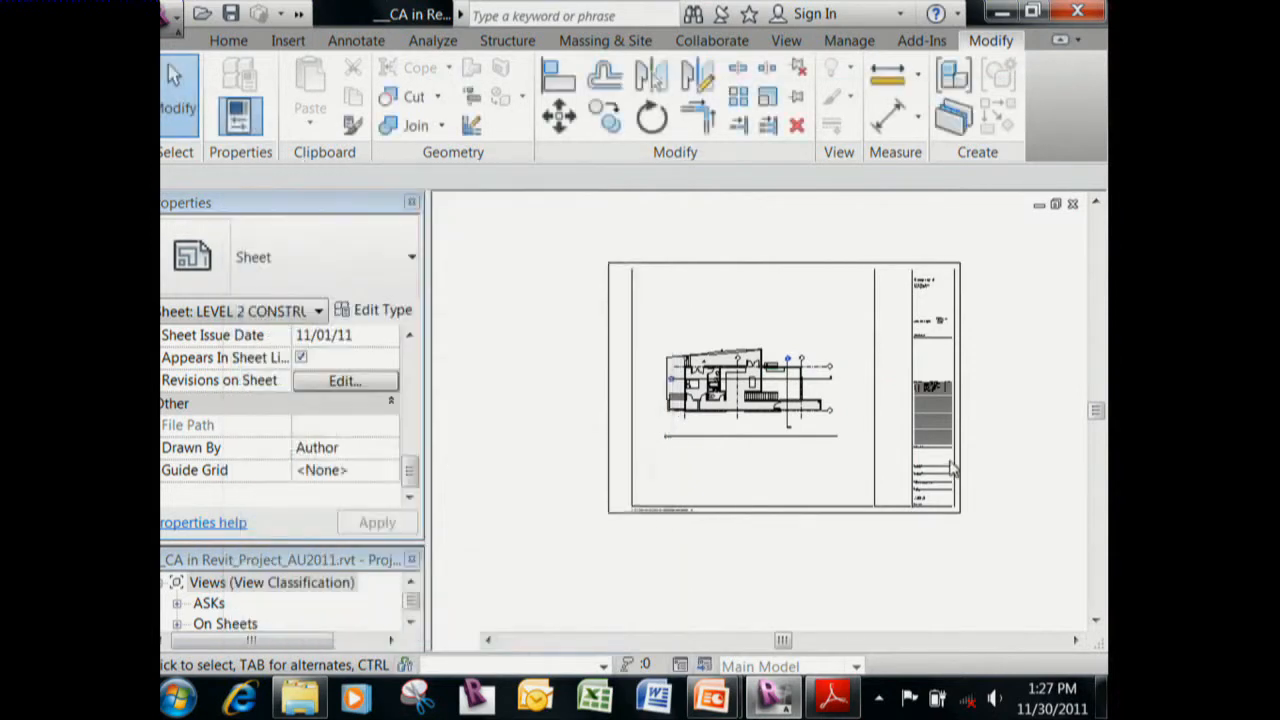
Check the issue entries in the sheet's title block revision schedule and return to the whole-sheet view.
scroll(955, 393, up, 3)
scroll(955, 393, up, 3)
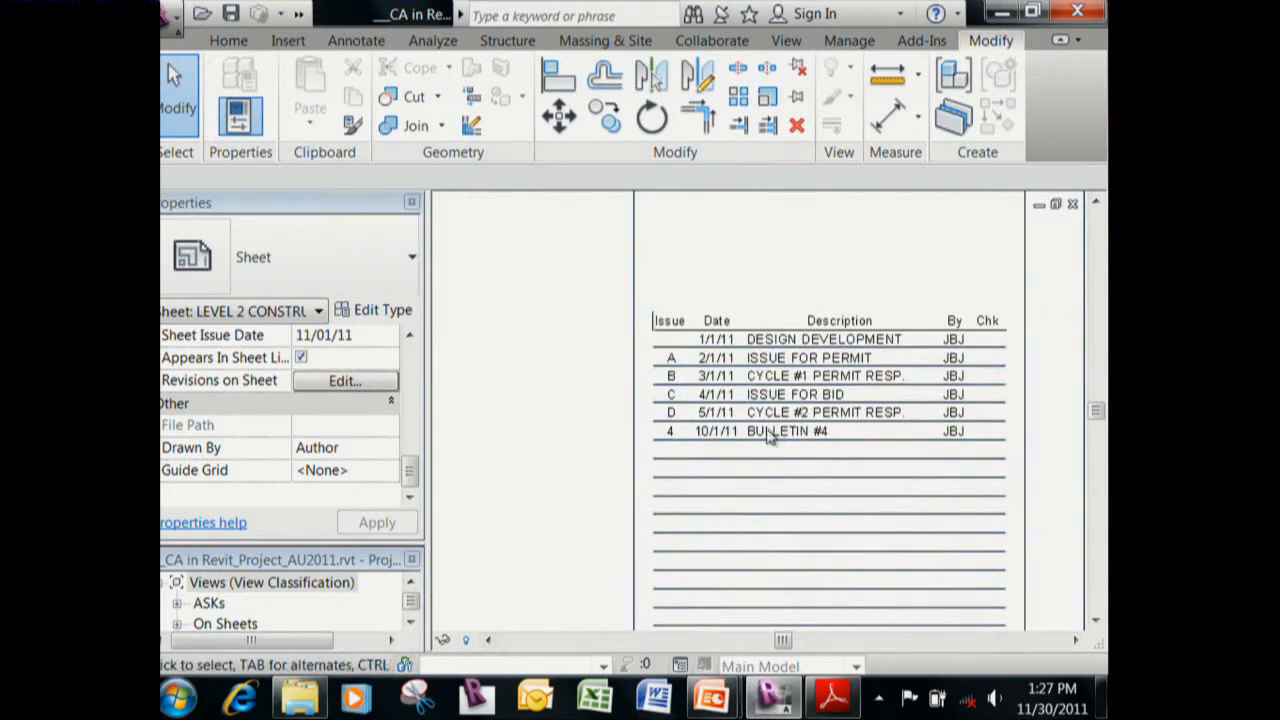
scroll(790, 440, down, 5)
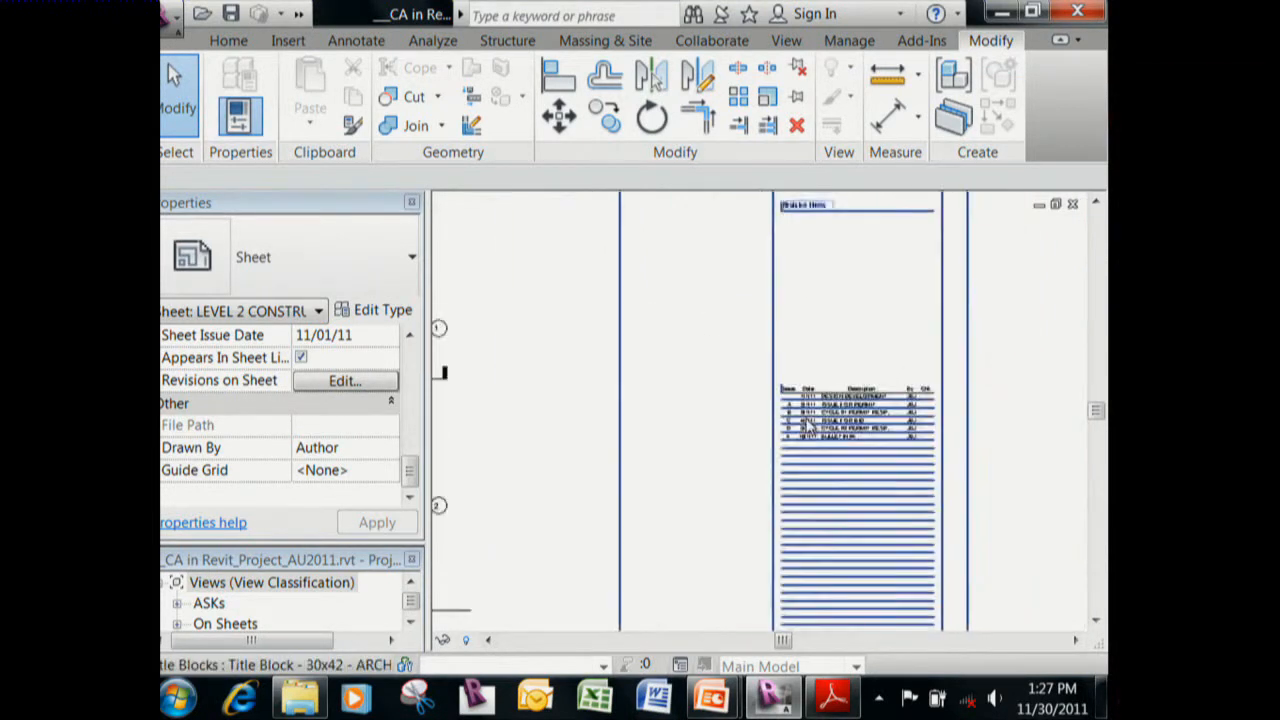
scroll(820, 438, down, 5)
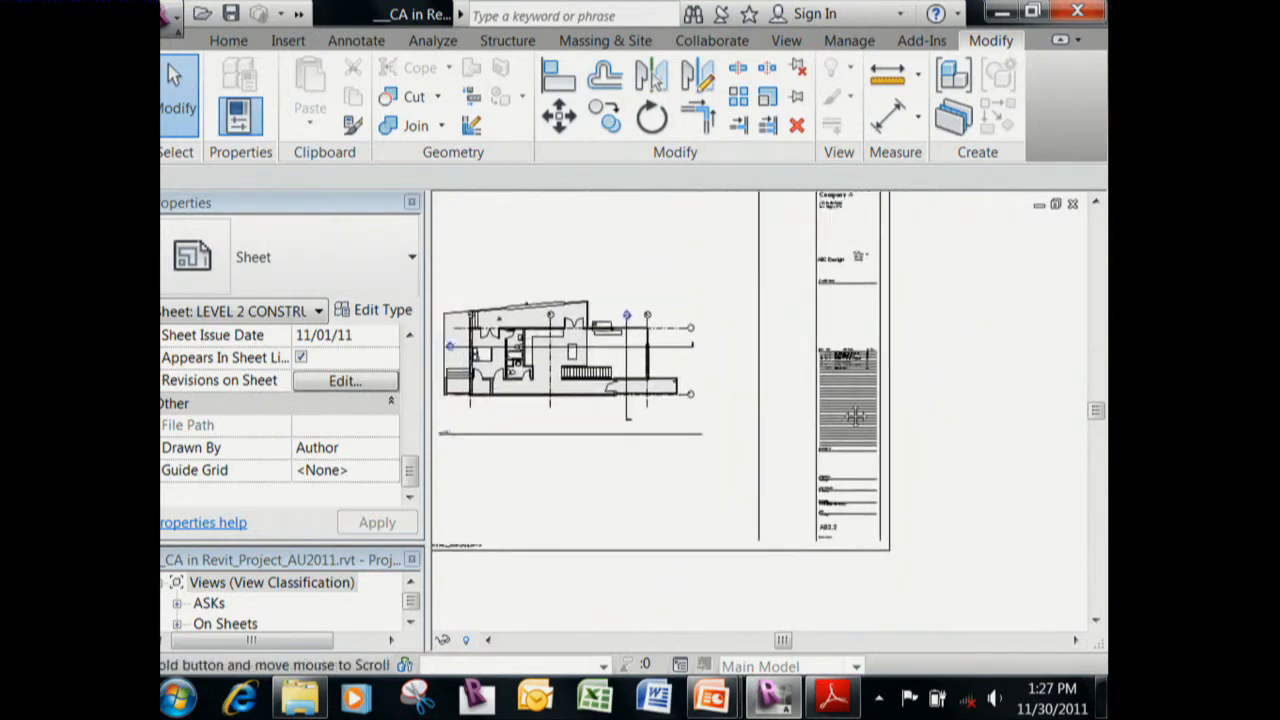
scroll(850, 415, down, 3)
mouse_move(831, 409)
middle_down()
mouse_move(866, 366)
mouse_move(849, 363)
mouse_move(836, 395)
mouse_move(817, 395)
middle_up()
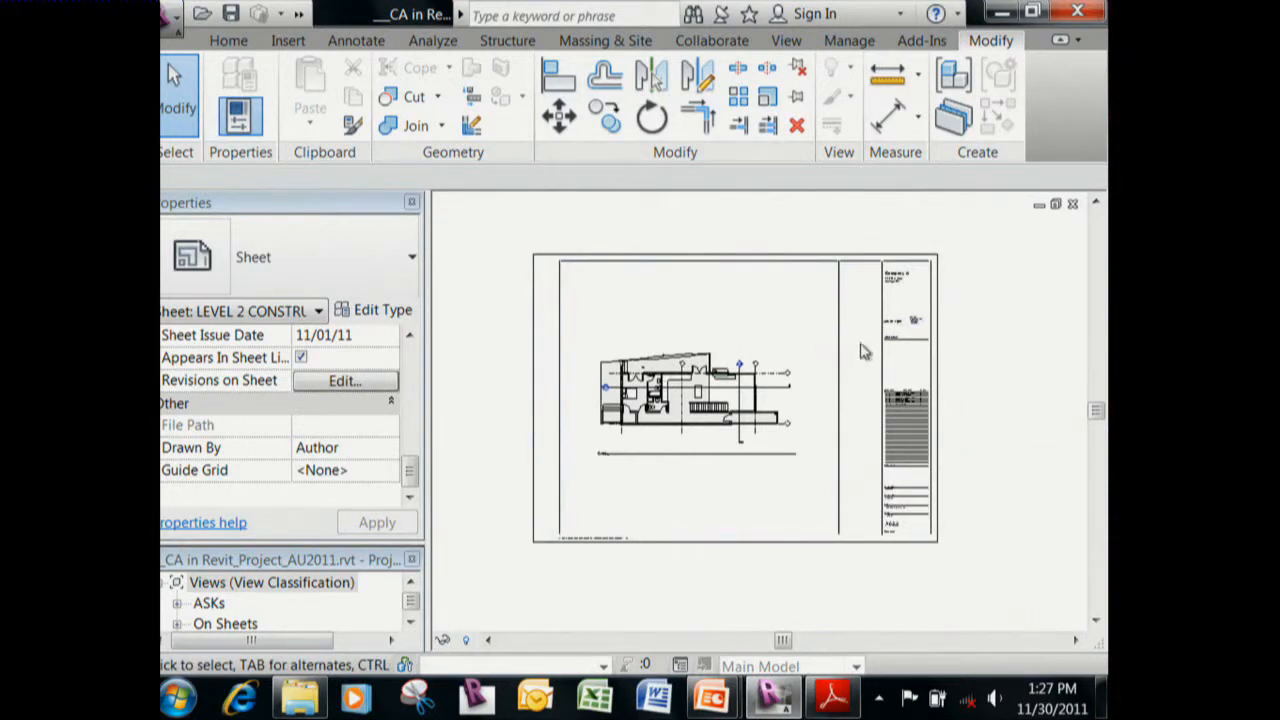
Examine the sheet's title block from the company heading down to the thick border line beneath the copyright note.
scroll(944, 329, up, 3)
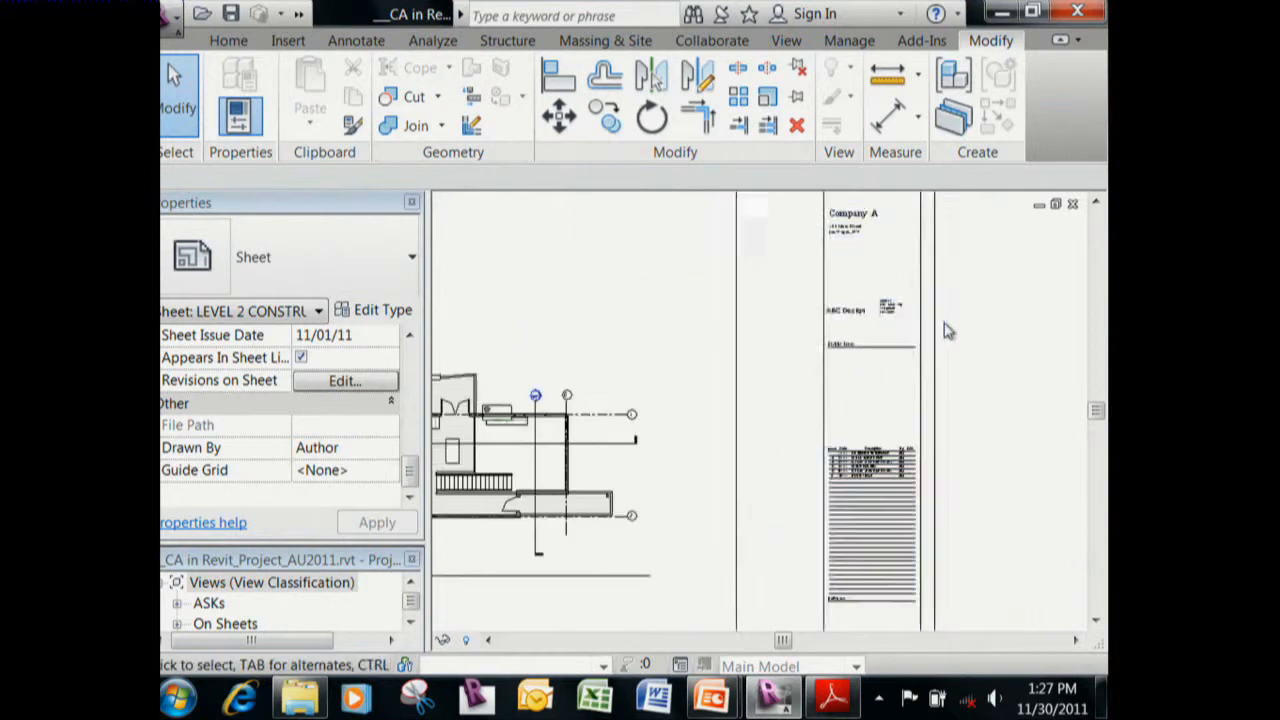
scroll(905, 328, up, 4)
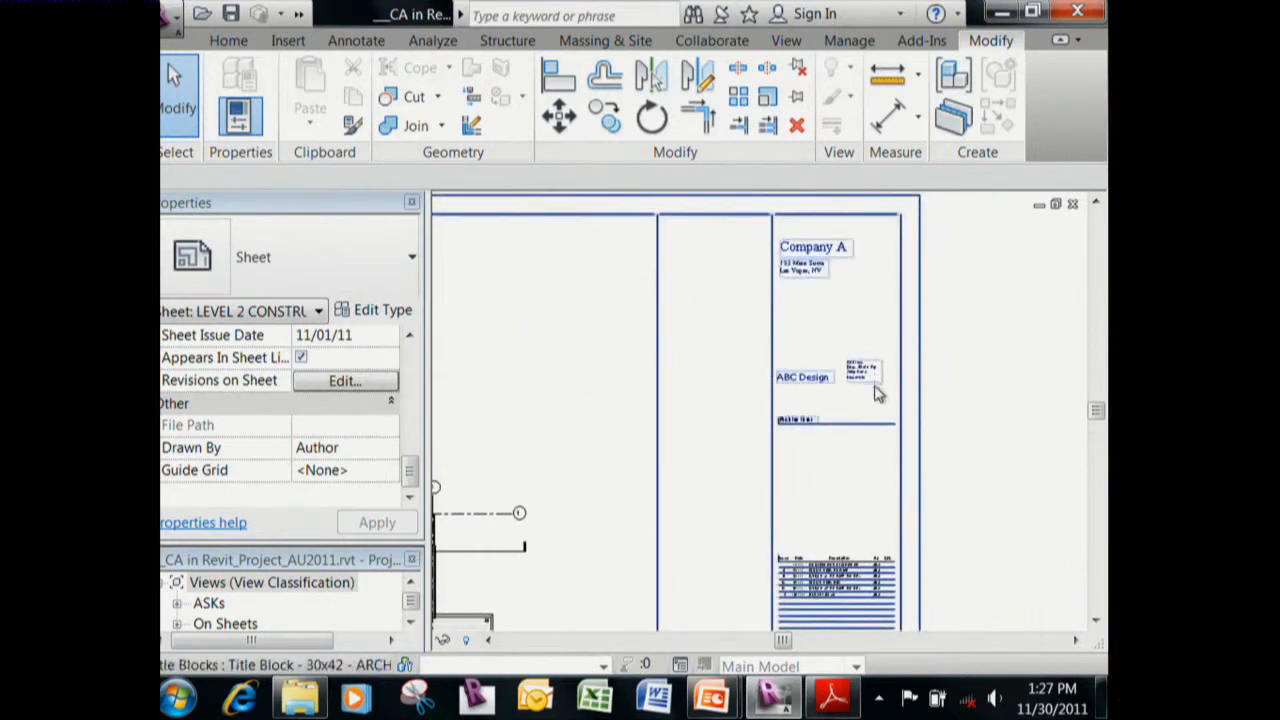
middle_drag(898, 418, 850, 385)
scroll(806, 266, up, 1)
middle_drag(811, 273, 802, 501)
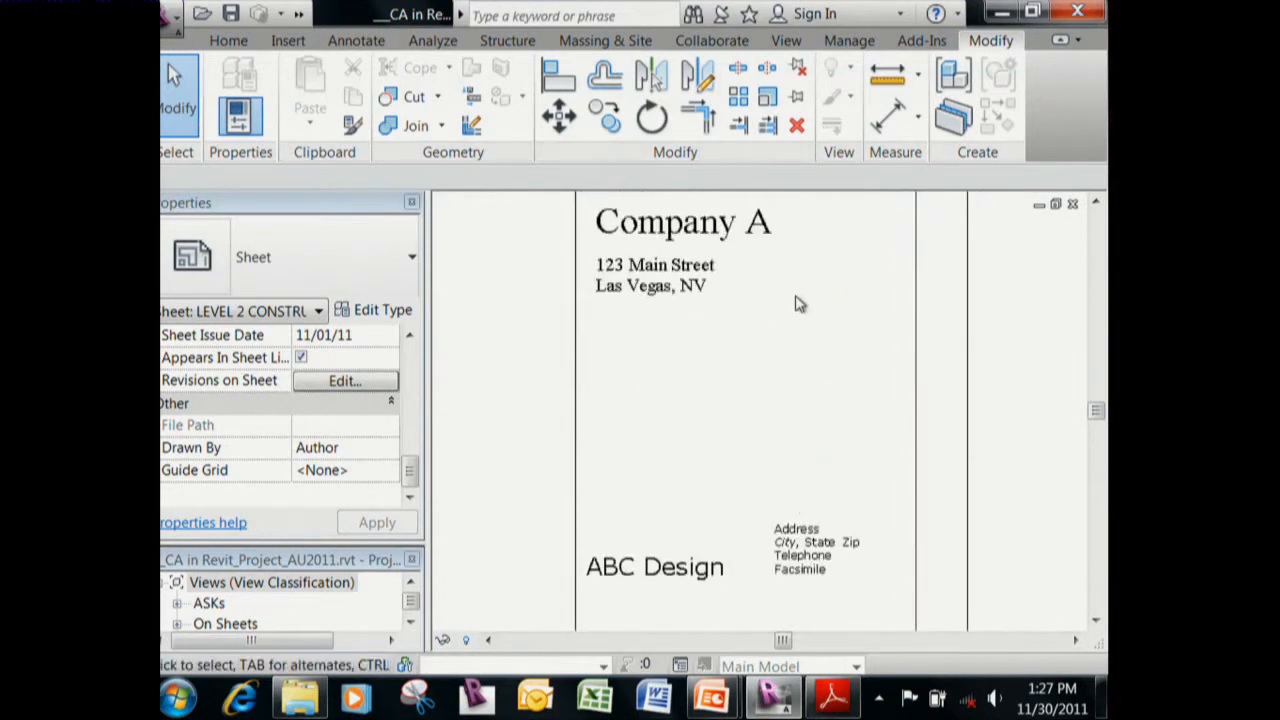
middle_drag(842, 374, 860, 174)
scroll(830, 375, down, 3)
middle_drag(813, 618, 814, 357)
scroll(812, 365, up, 4)
scroll(785, 362, up, 5)
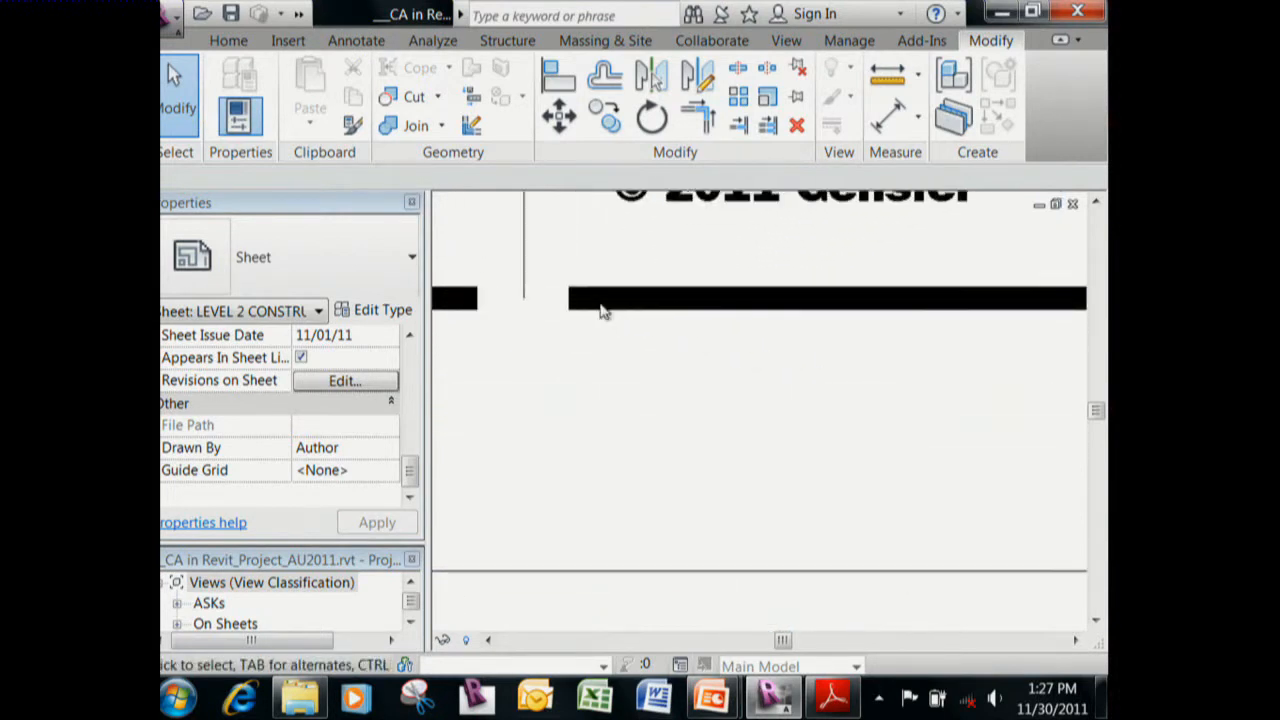
drag(540, 250, 668, 408)
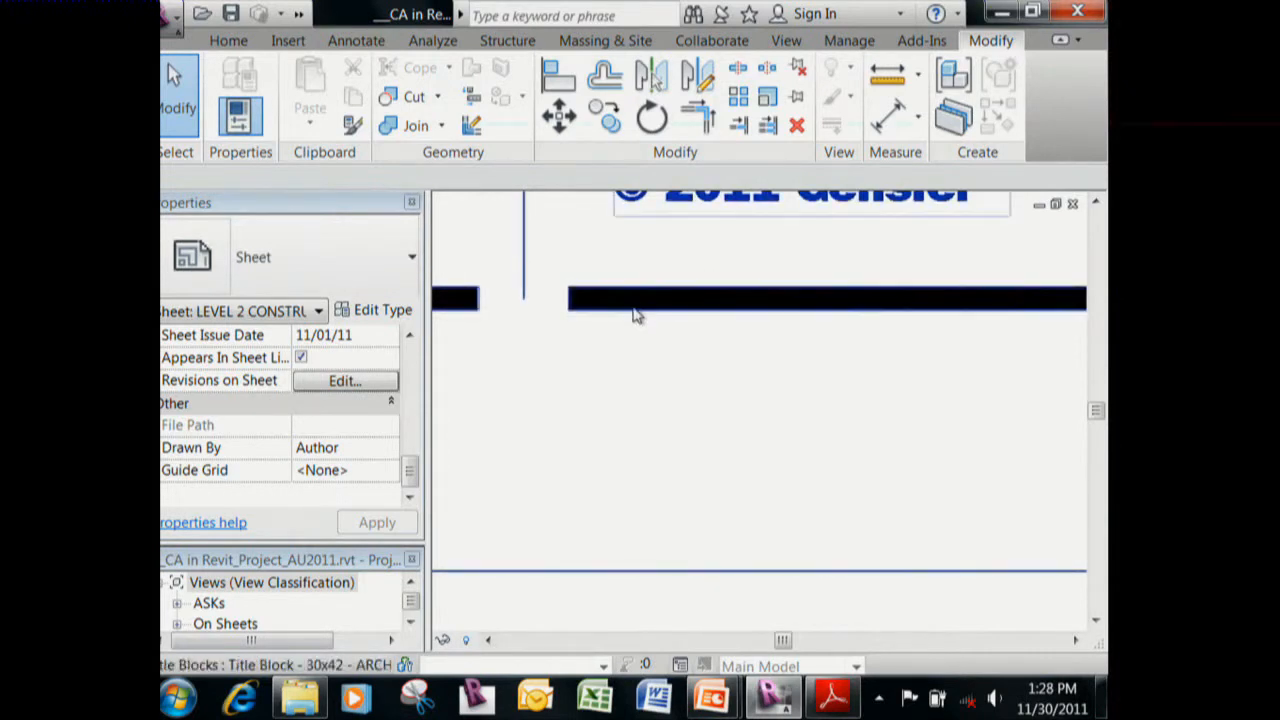
Start a revision cloud and sketch a tiny cloud segment inside the thick border line beneath the copyright note.
scroll(634, 322, down, 1)
scroll(570, 297, up, 2)
key(r)
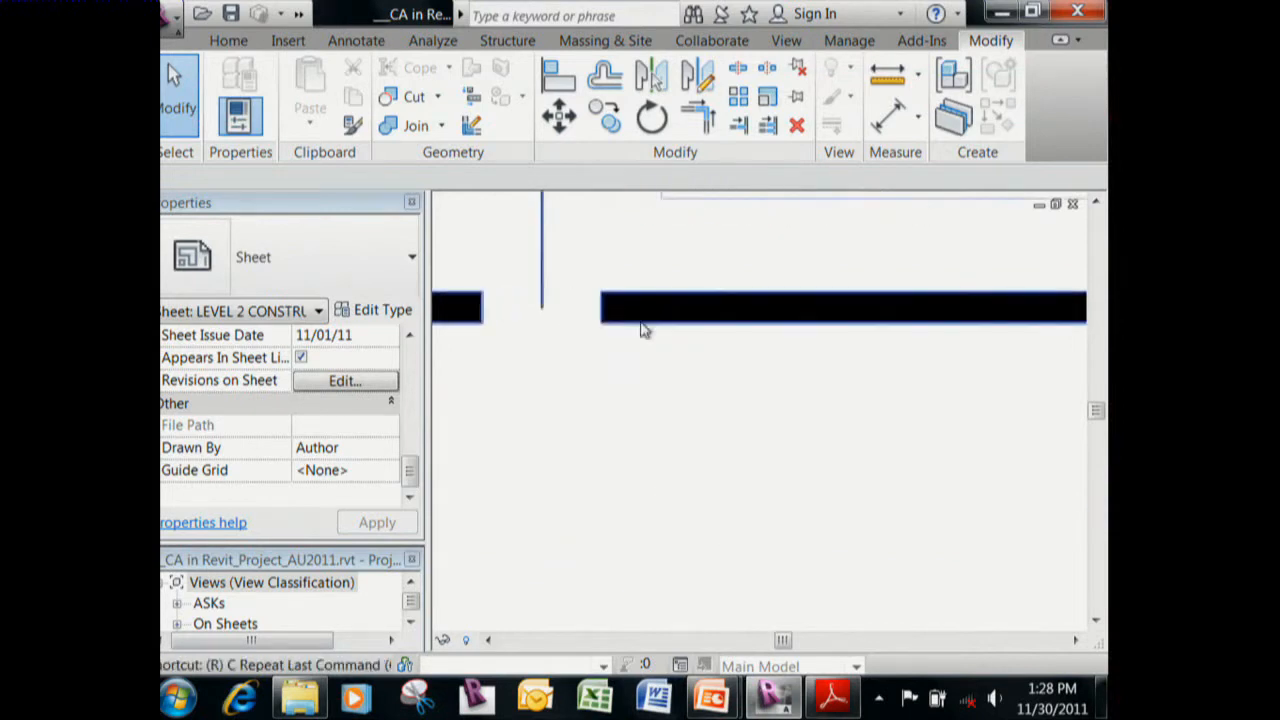
key(c)
click(889, 574)
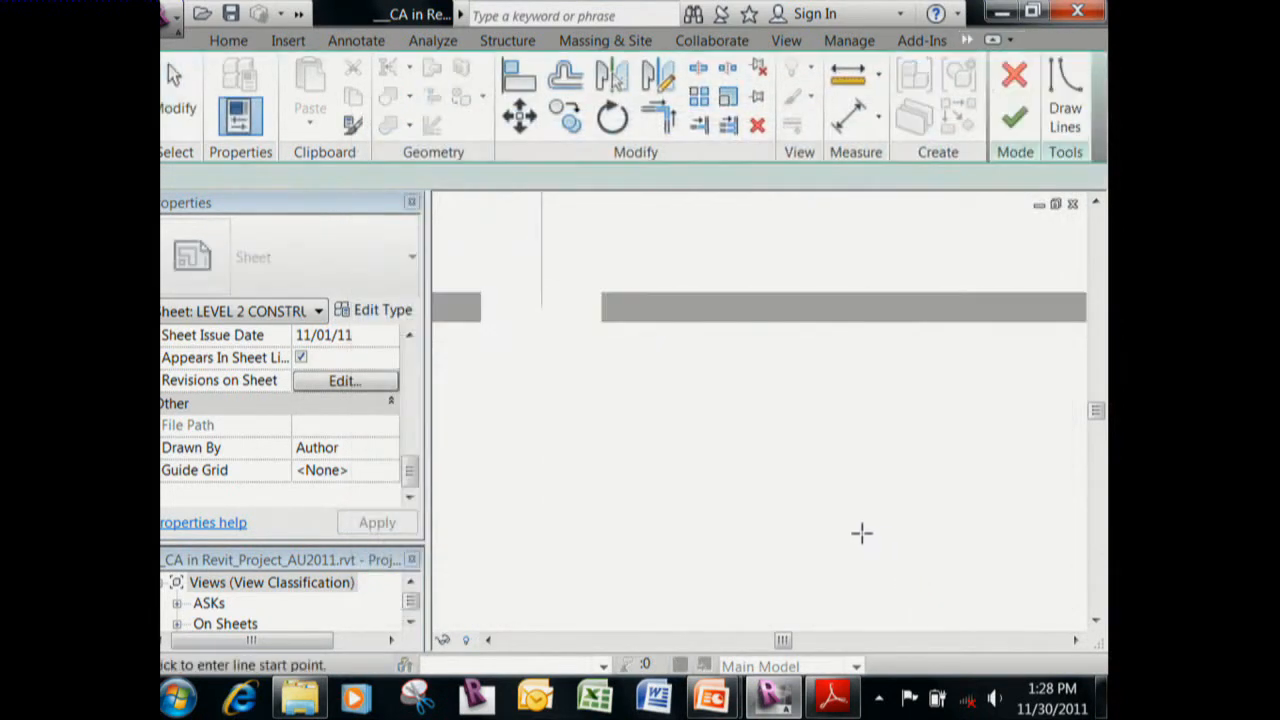
scroll(608, 306, up, 3)
click(617, 297)
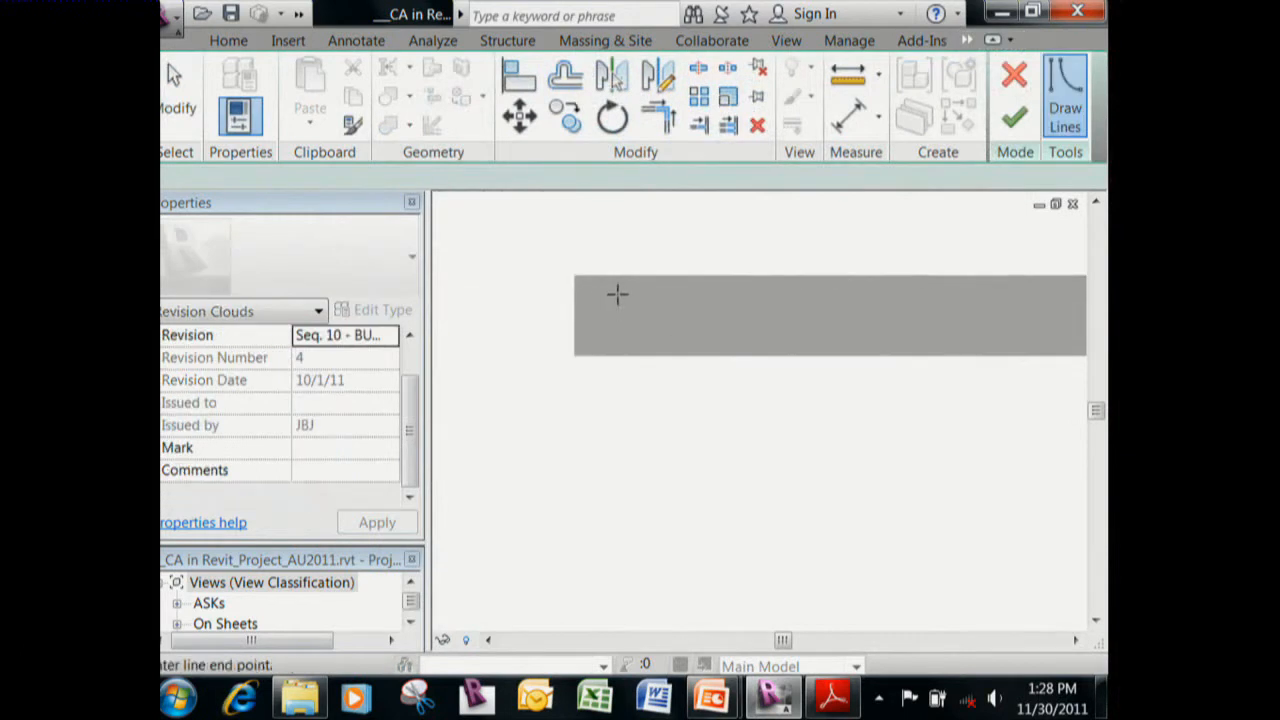
click(602, 335)
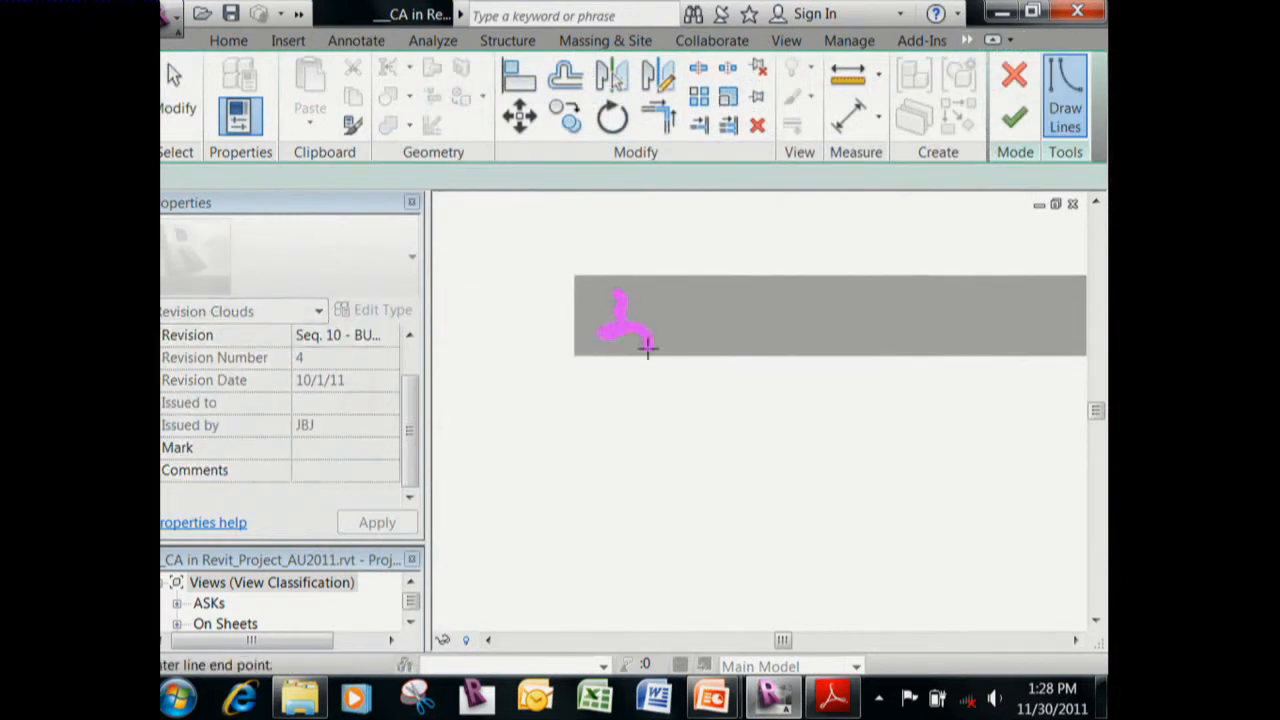
key(Escape)
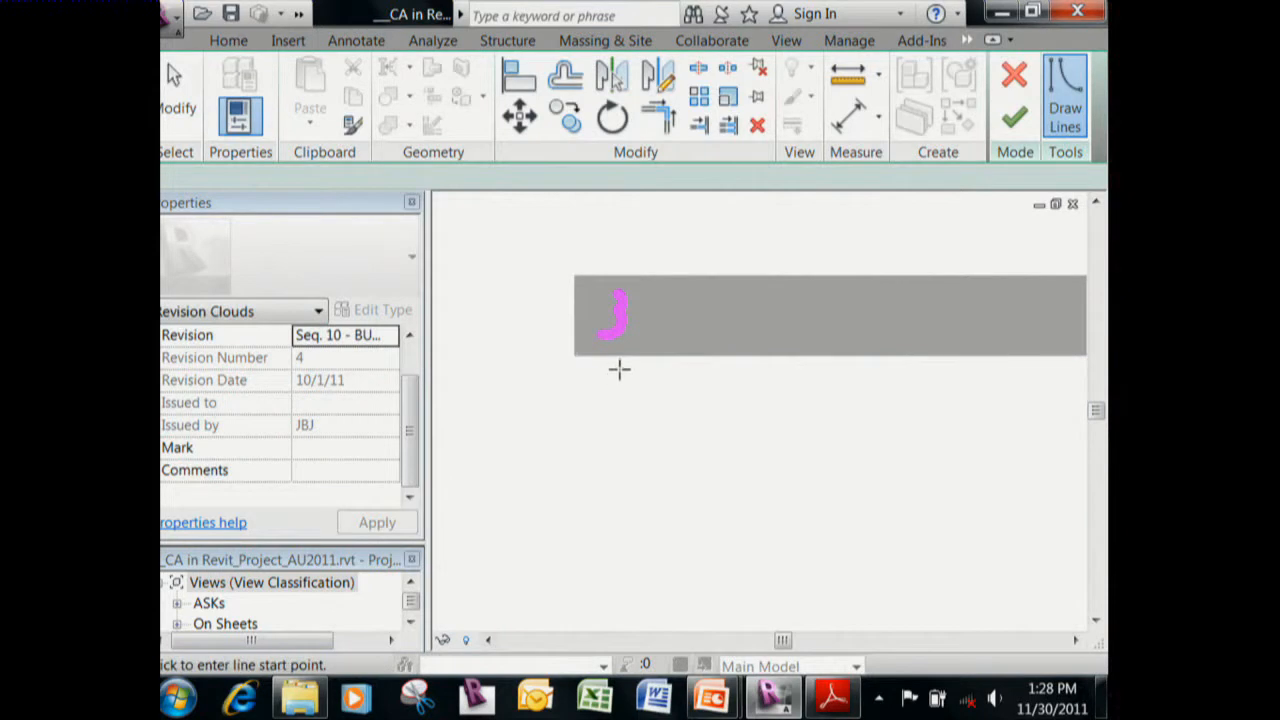
key(Escape)
Review the issue entries in the title block's revision schedule and return to the tiny cloud sketch on the border line.
scroll(651, 366, down, 3)
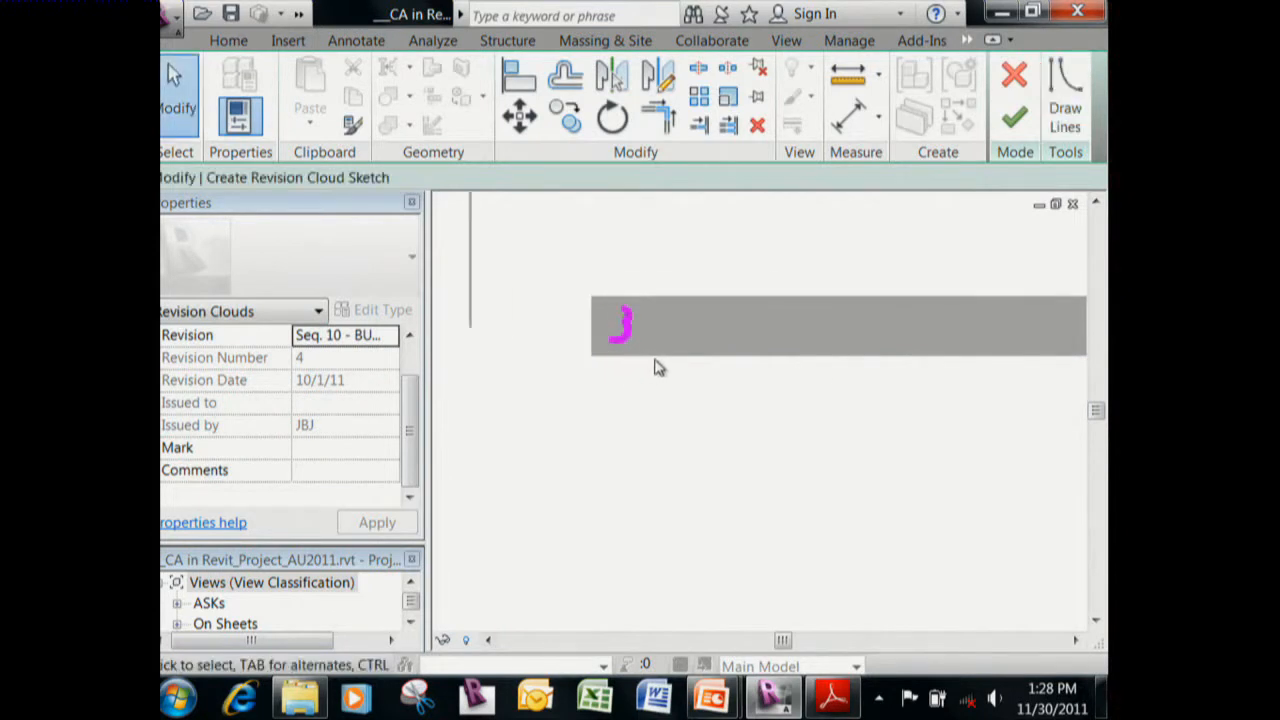
scroll(800, 309, down, 3)
middle_drag(843, 274, 809, 334)
scroll(697, 342, up, 4)
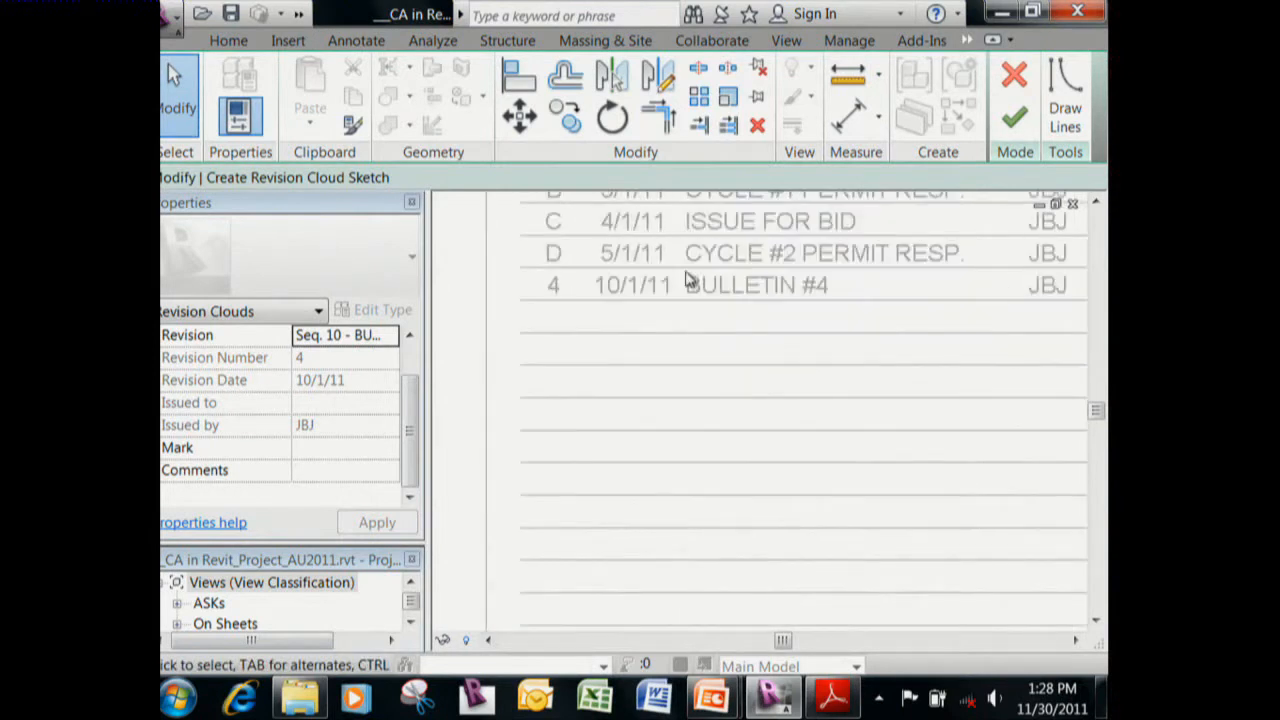
middle_drag(688, 282, 675, 333)
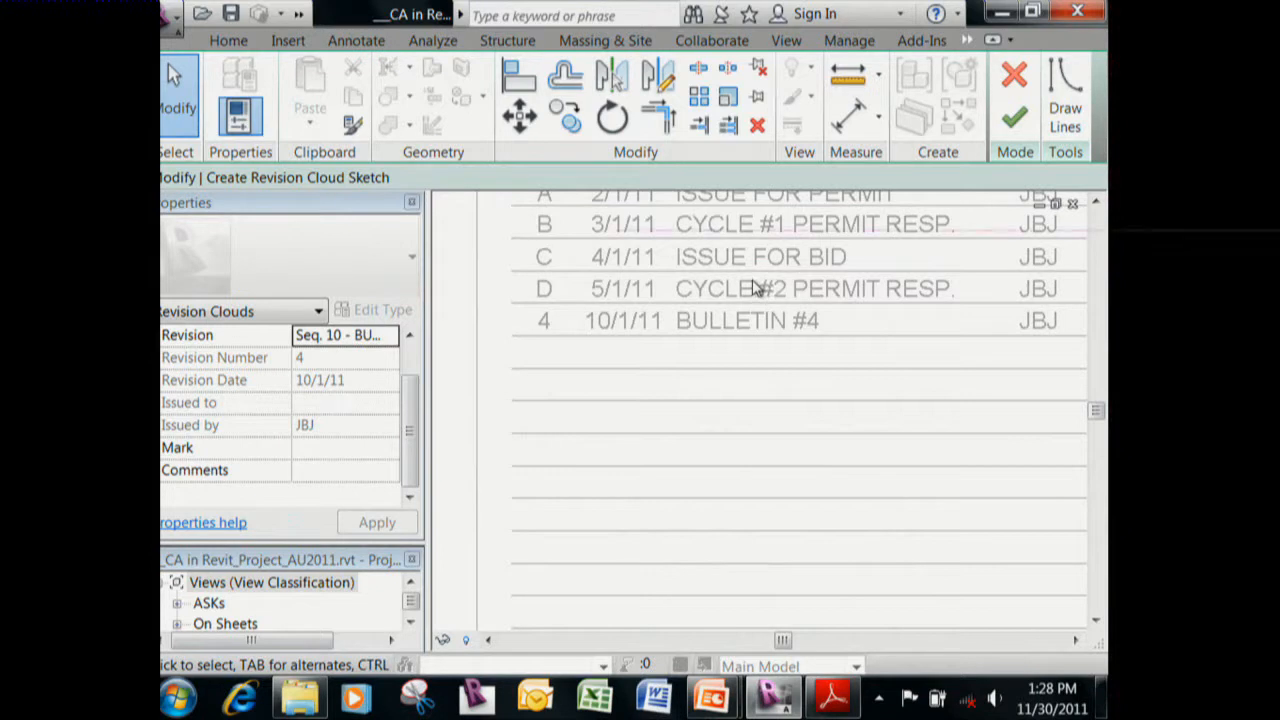
scroll(770, 290, down, 3)
middle_drag(791, 405, 758, 222)
scroll(720, 392, down, 2)
middle_drag(747, 527, 743, 100)
scroll(694, 256, up, 6)
middle_drag(671, 281, 684, 441)
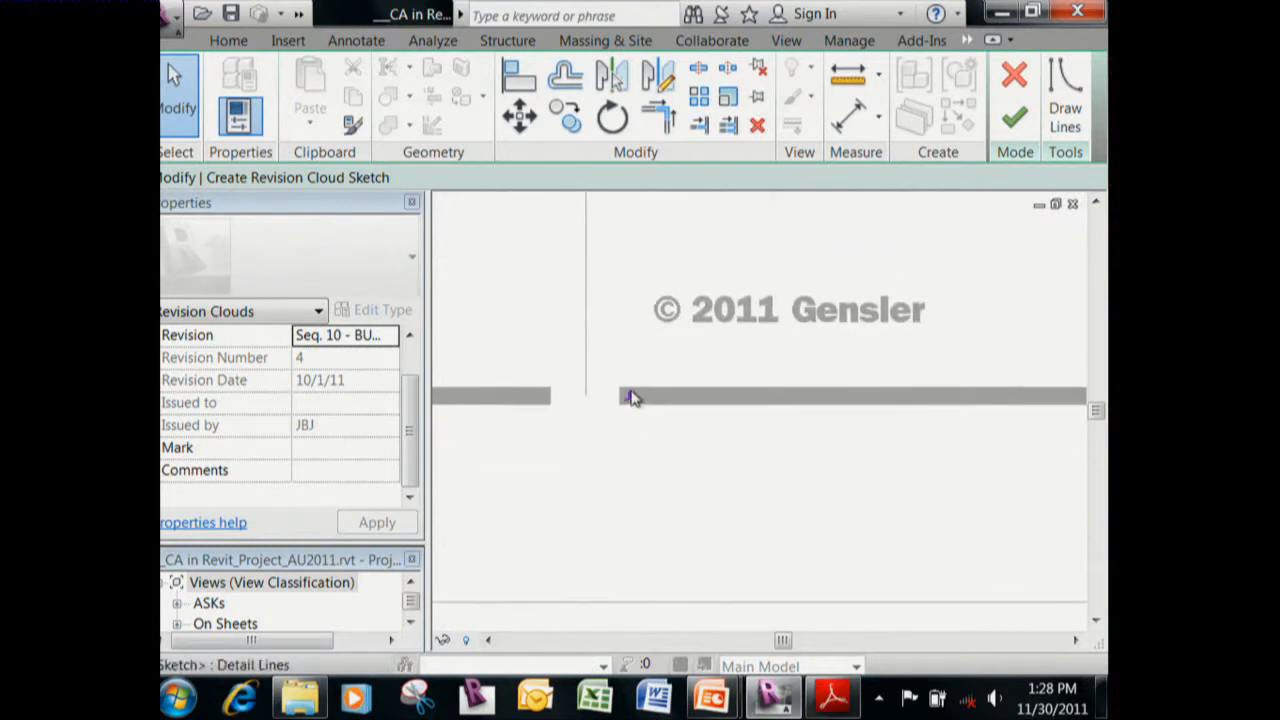
Assign the tiny cloud to revision Seq. 9 - BULLETIN #3 and finish its sketch.
click(380, 335)
click(391, 335)
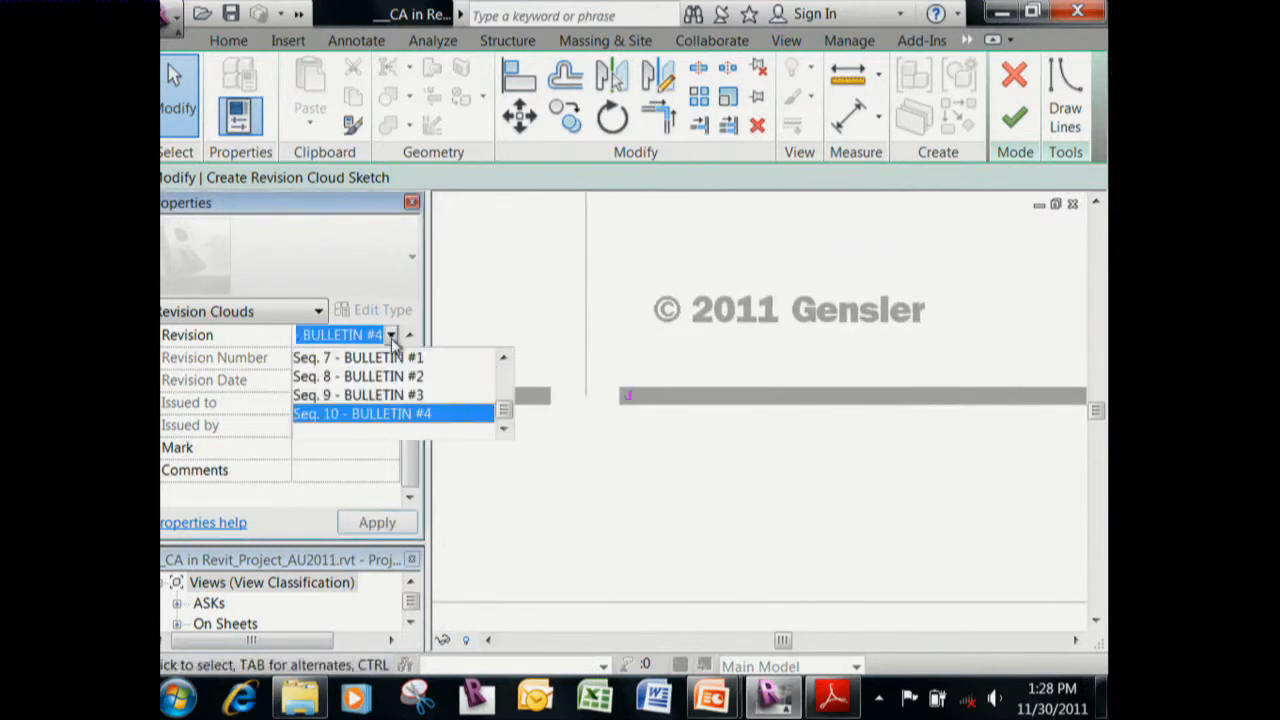
click(395, 395)
click(380, 524)
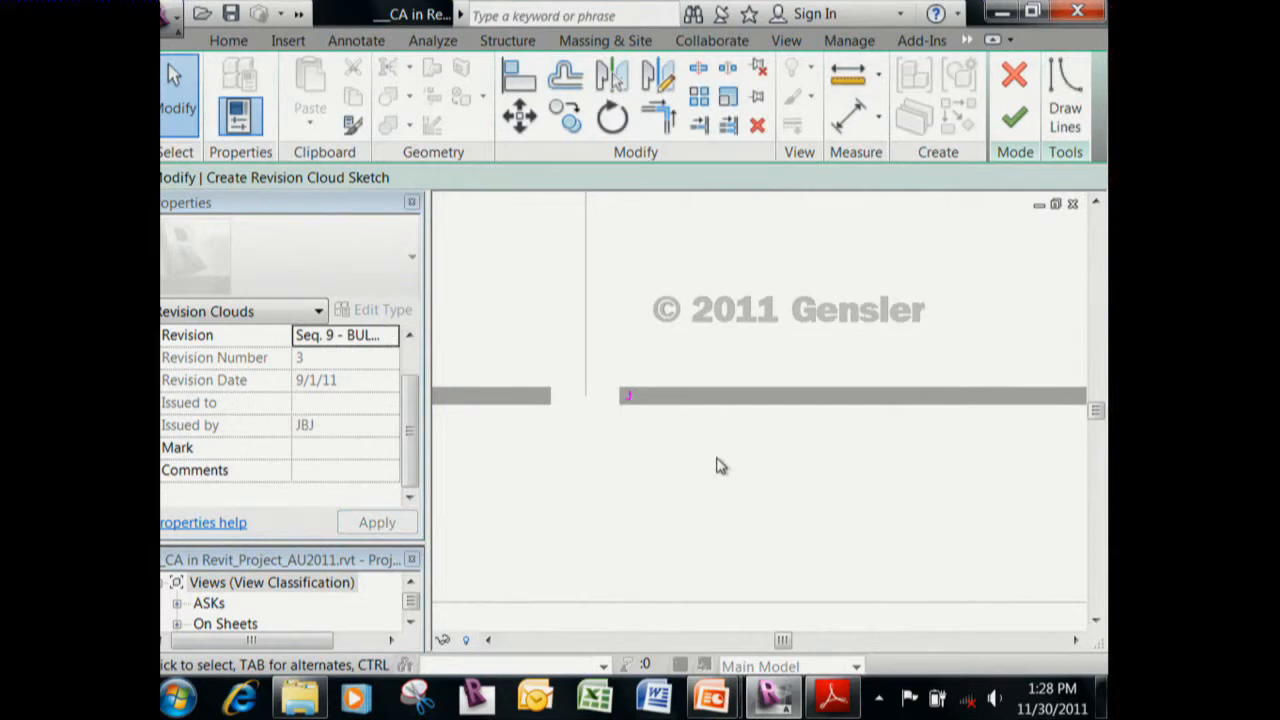
right_click(698, 450)
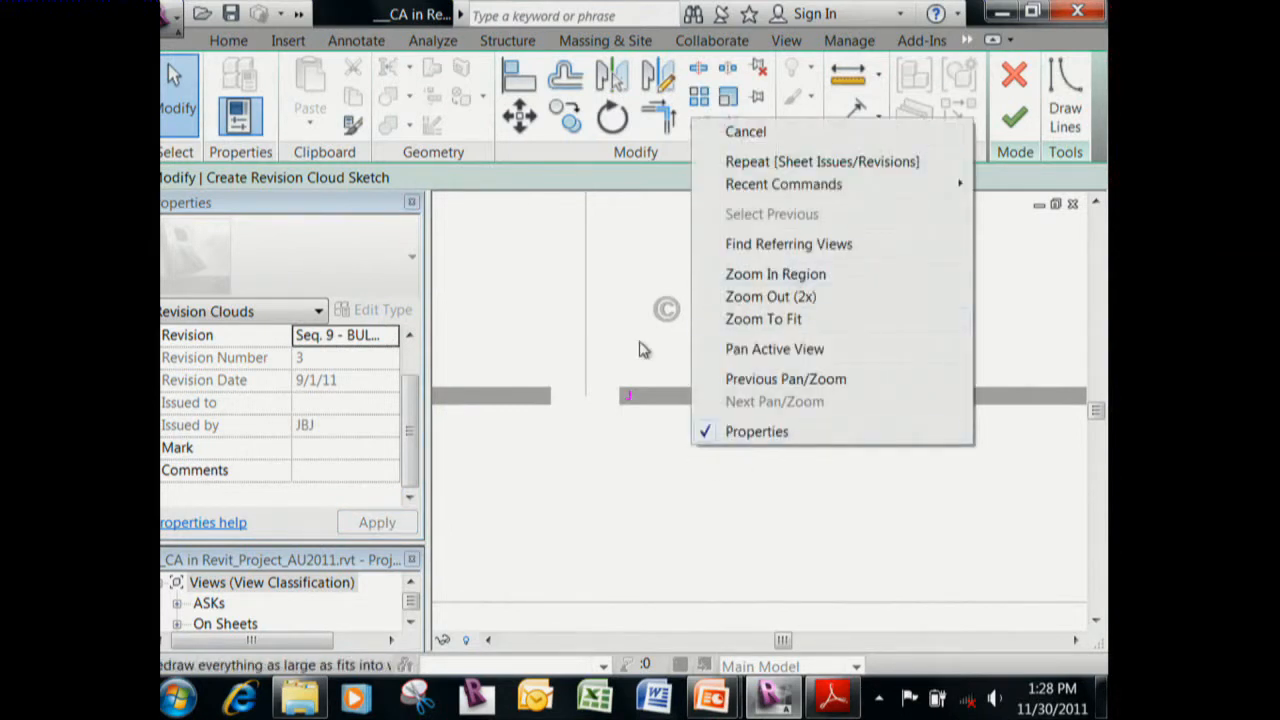
key(Escape)
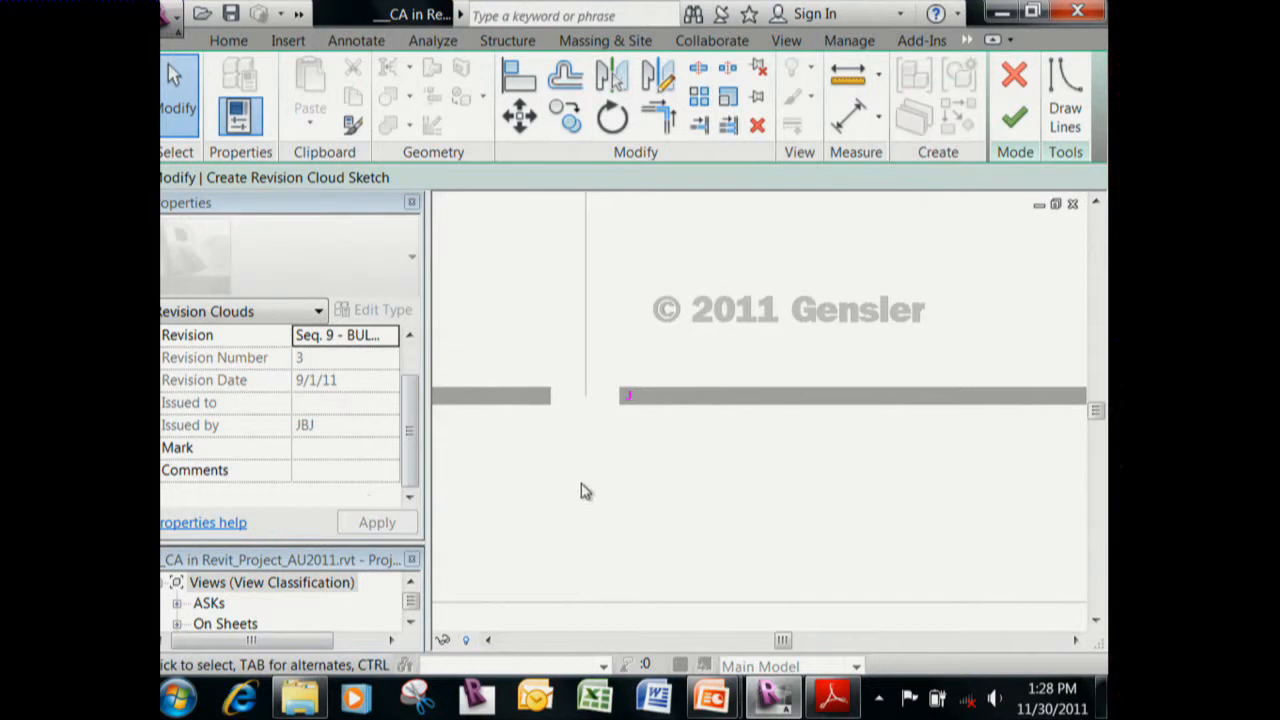
scroll(585, 491, down, 5)
scroll(718, 367, down, 6)
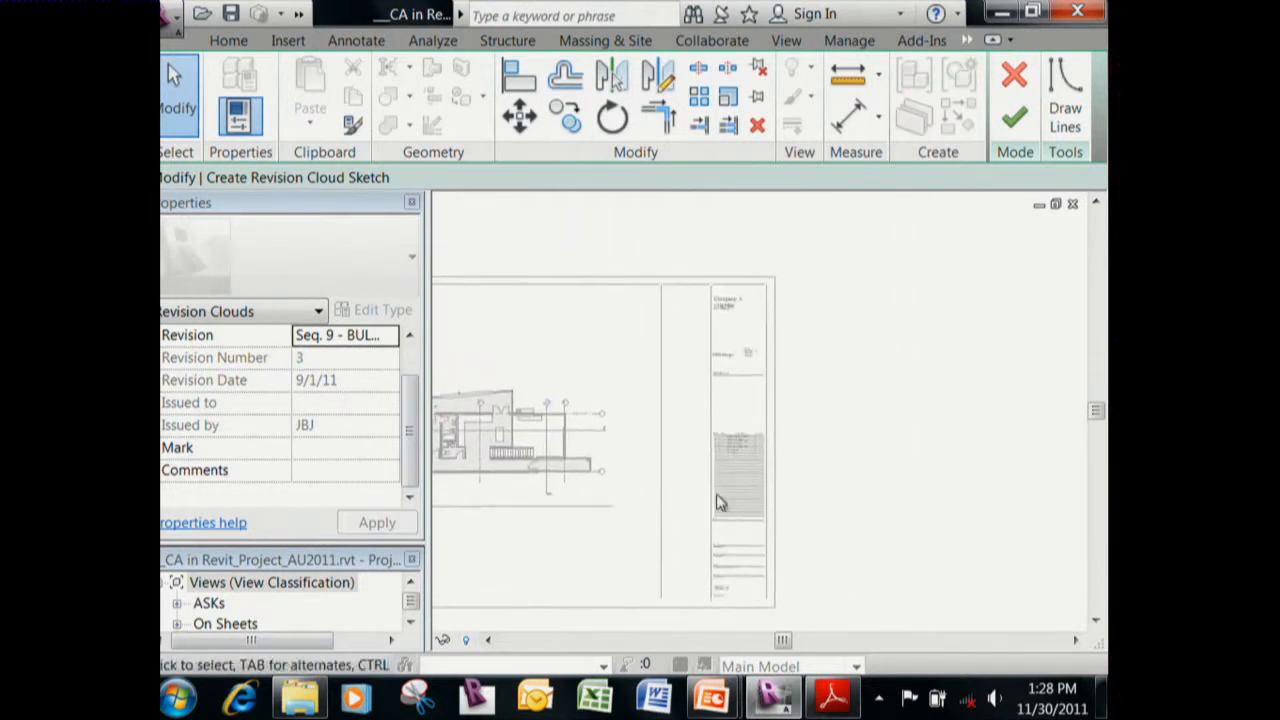
click(1014, 117)
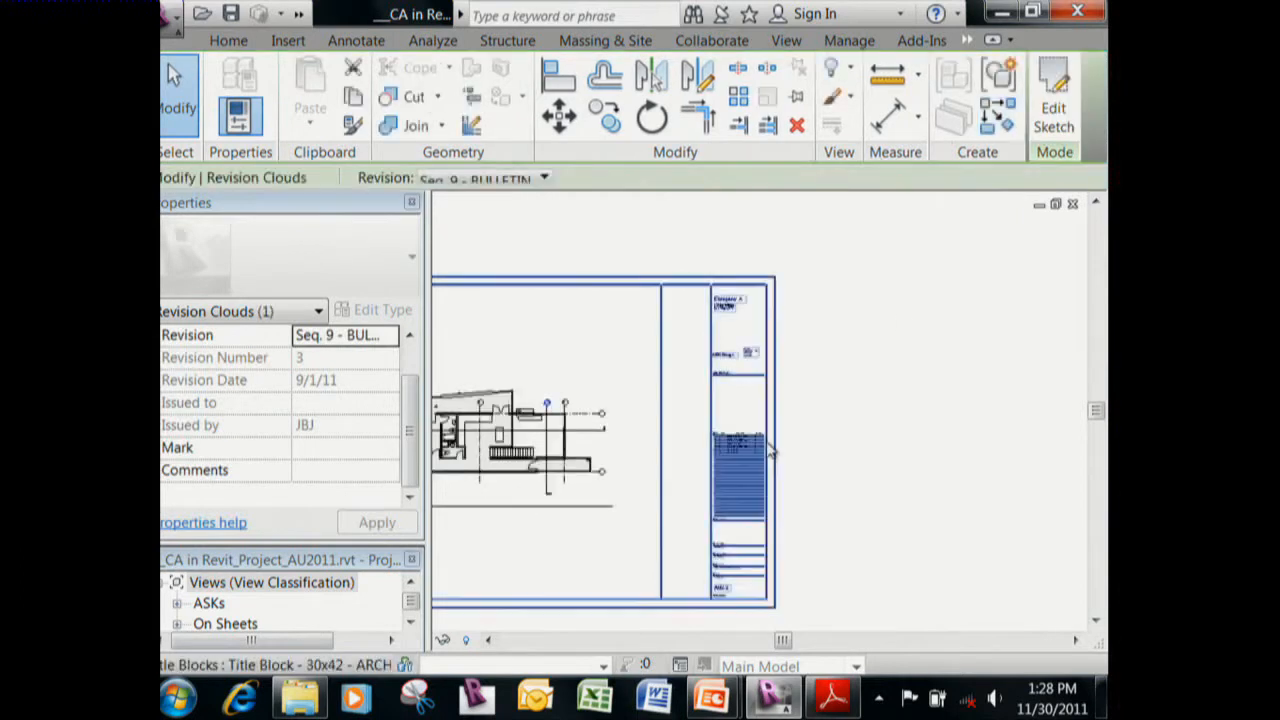
scroll(740, 450, up, 3)
scroll(756, 489, up, 4)
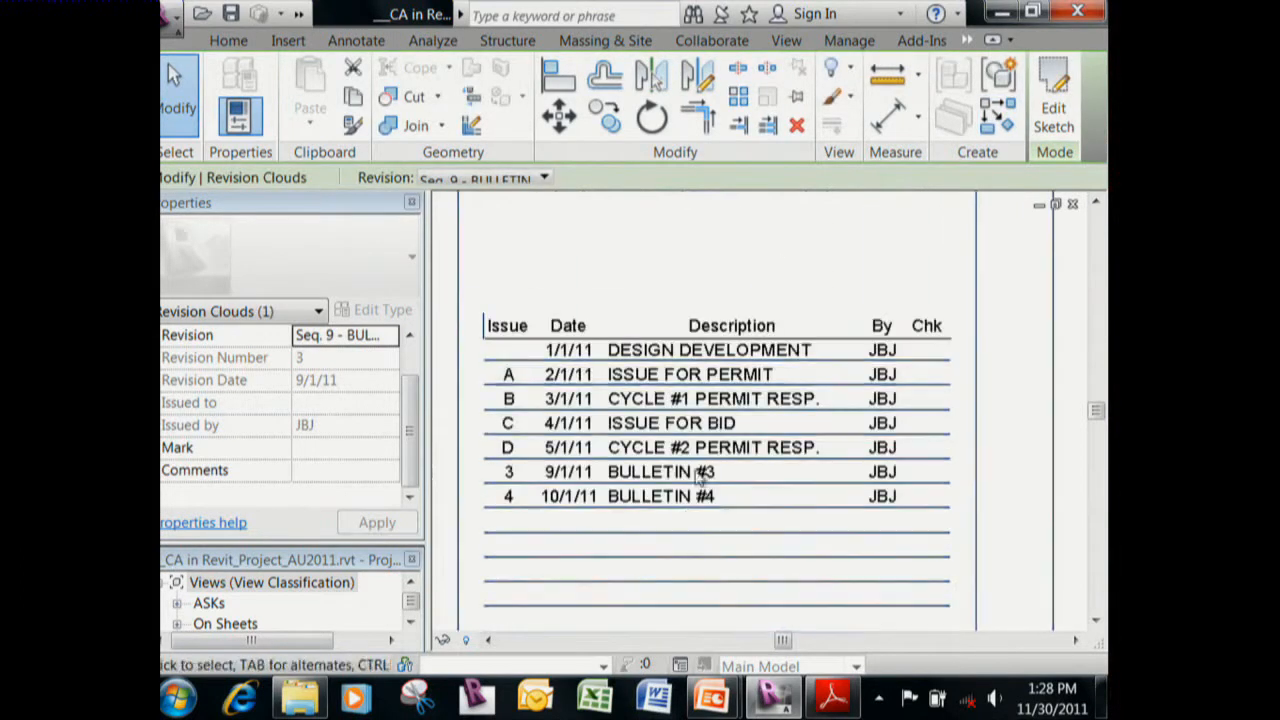
Select the tiny BULLETIN #3 cloud hidden in the title block's lower border line and copy it to the clipboard.
scroll(693, 482, down, 5)
middle_drag(714, 531, 757, 195)
middle_drag(711, 477, 733, 208)
scroll(633, 351, up, 4)
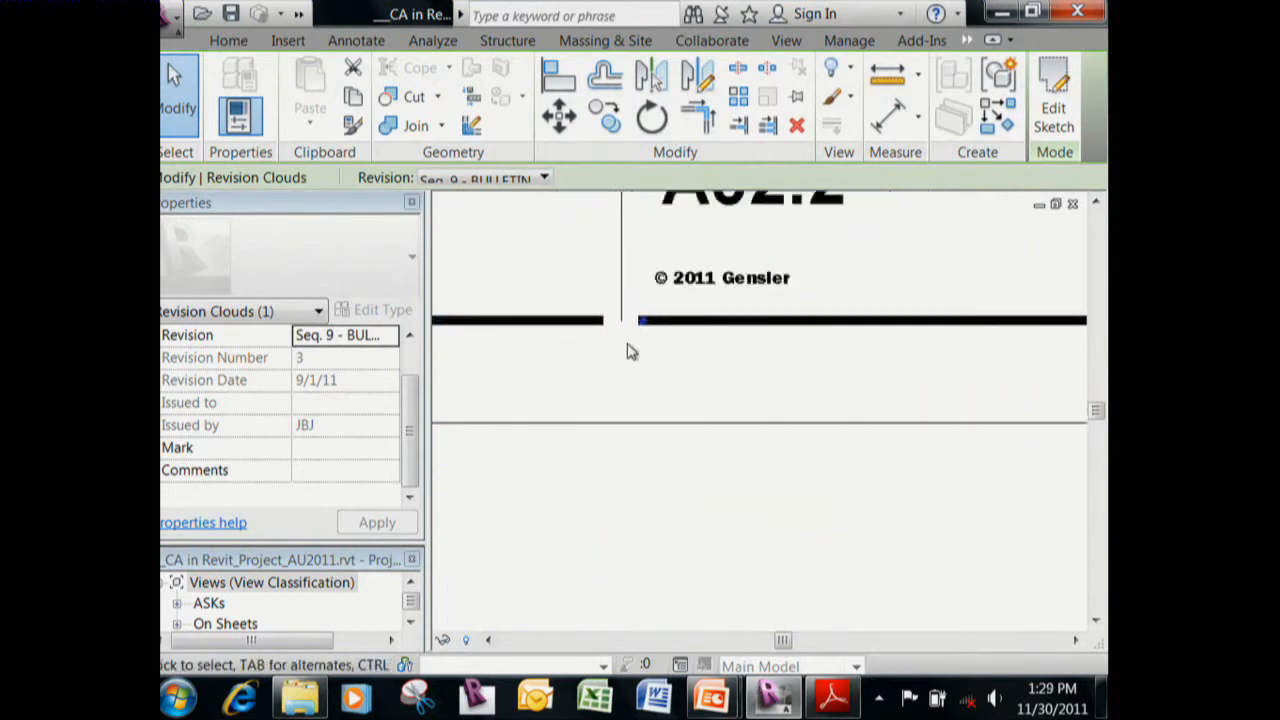
click(650, 336)
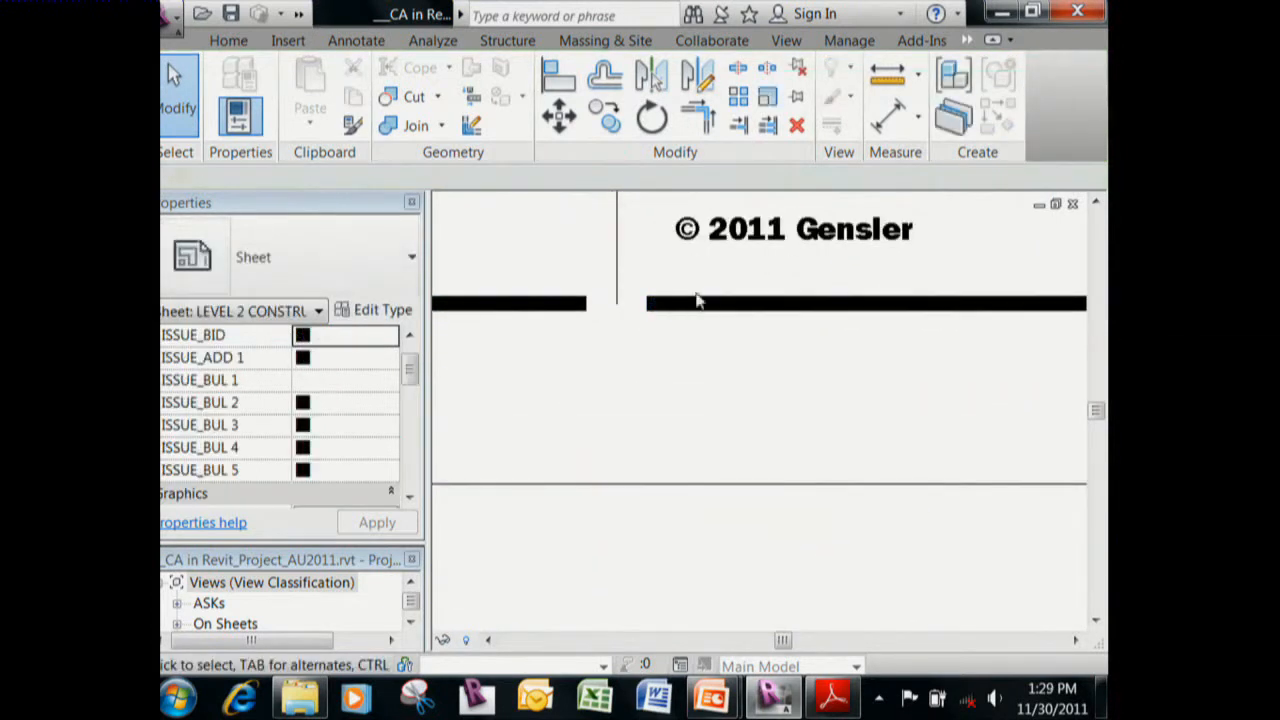
click(657, 300)
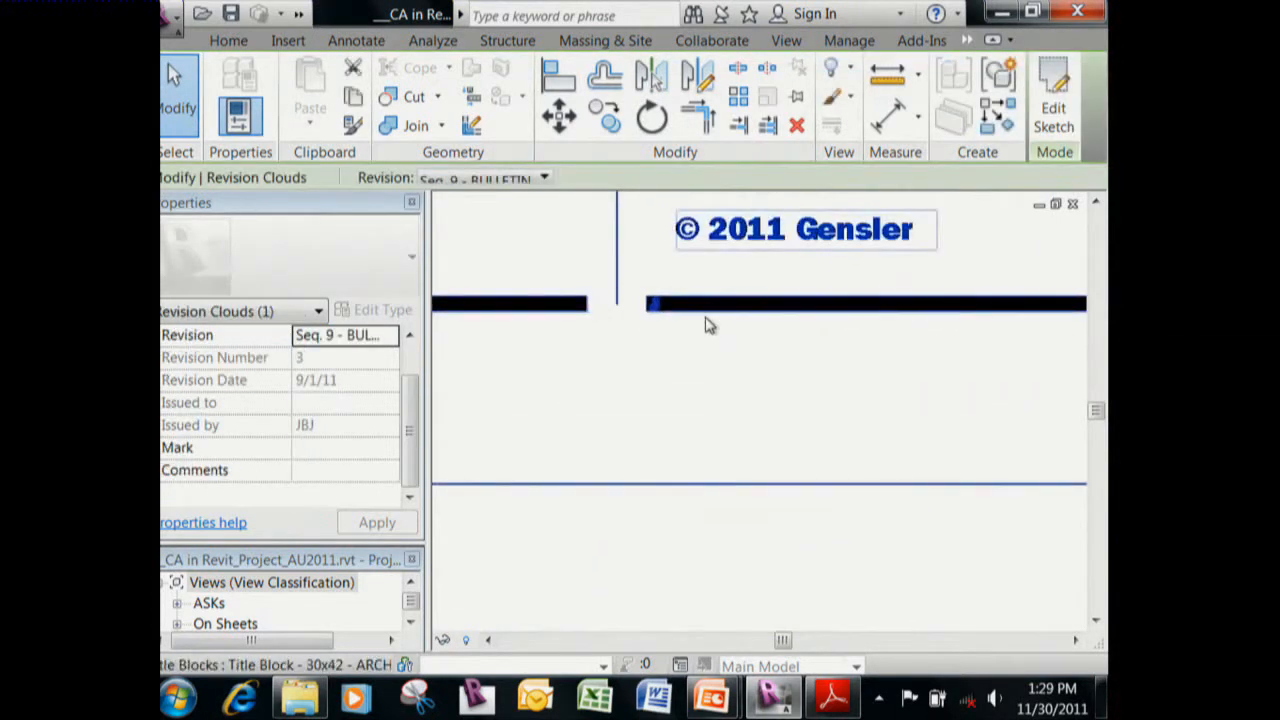
click(970, 42)
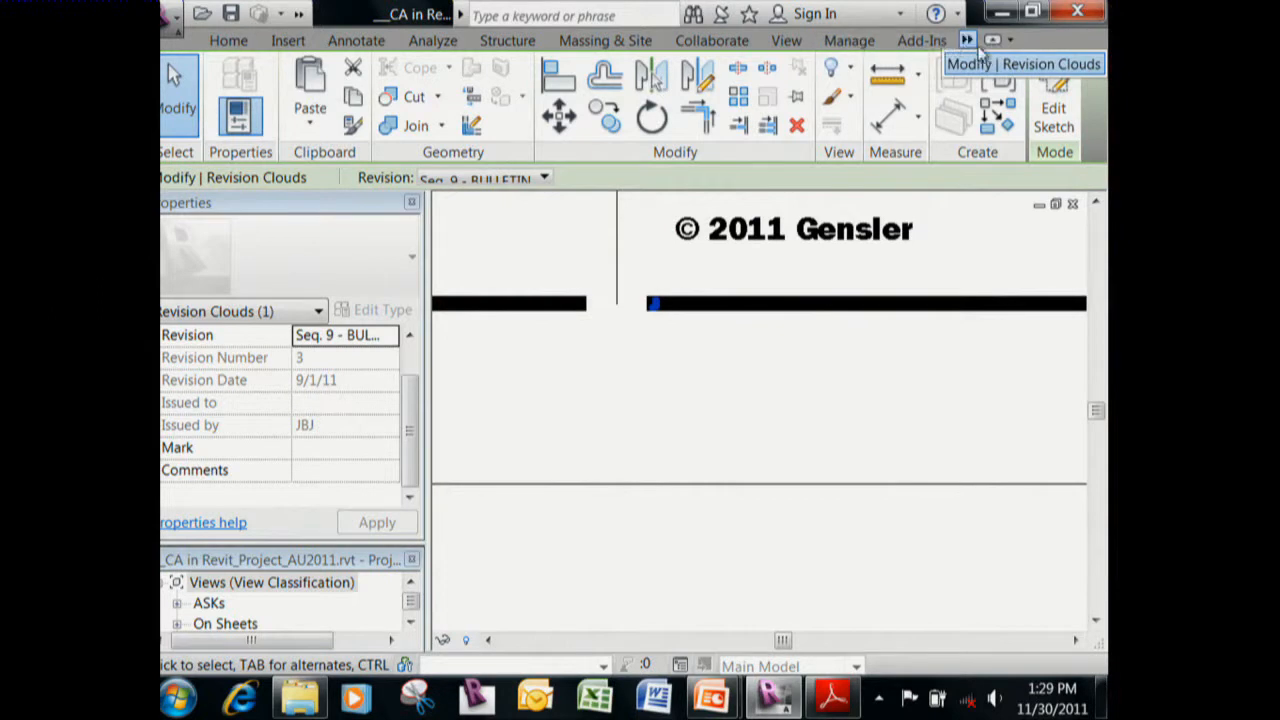
click(988, 66)
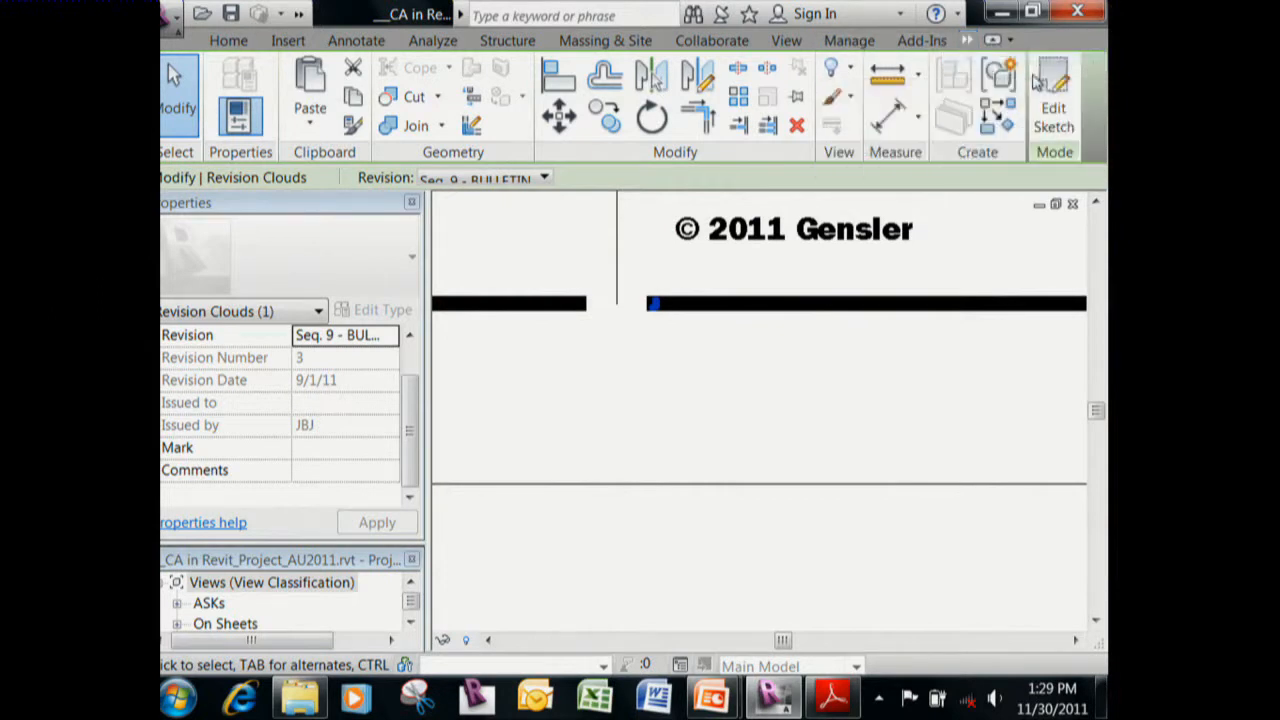
Paste the copied cloud aligned to selected views, choosing all sheets from A000 through ASK101.
click(318, 122)
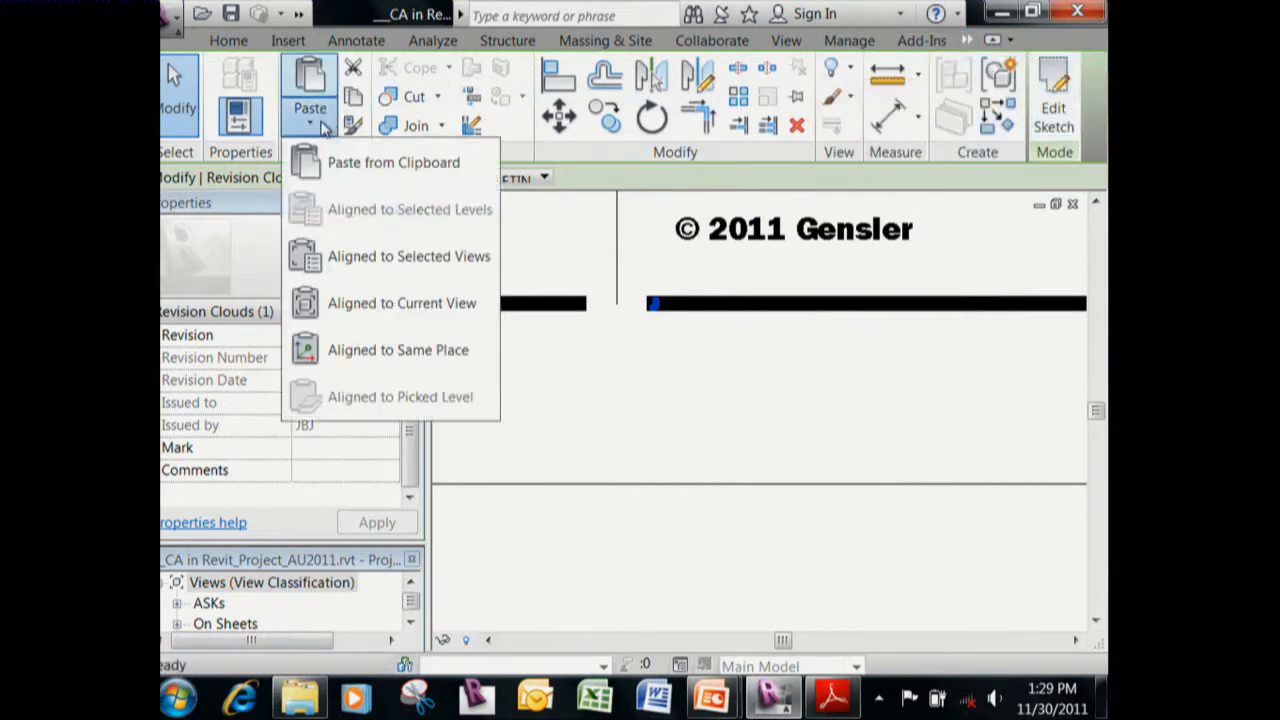
click(391, 260)
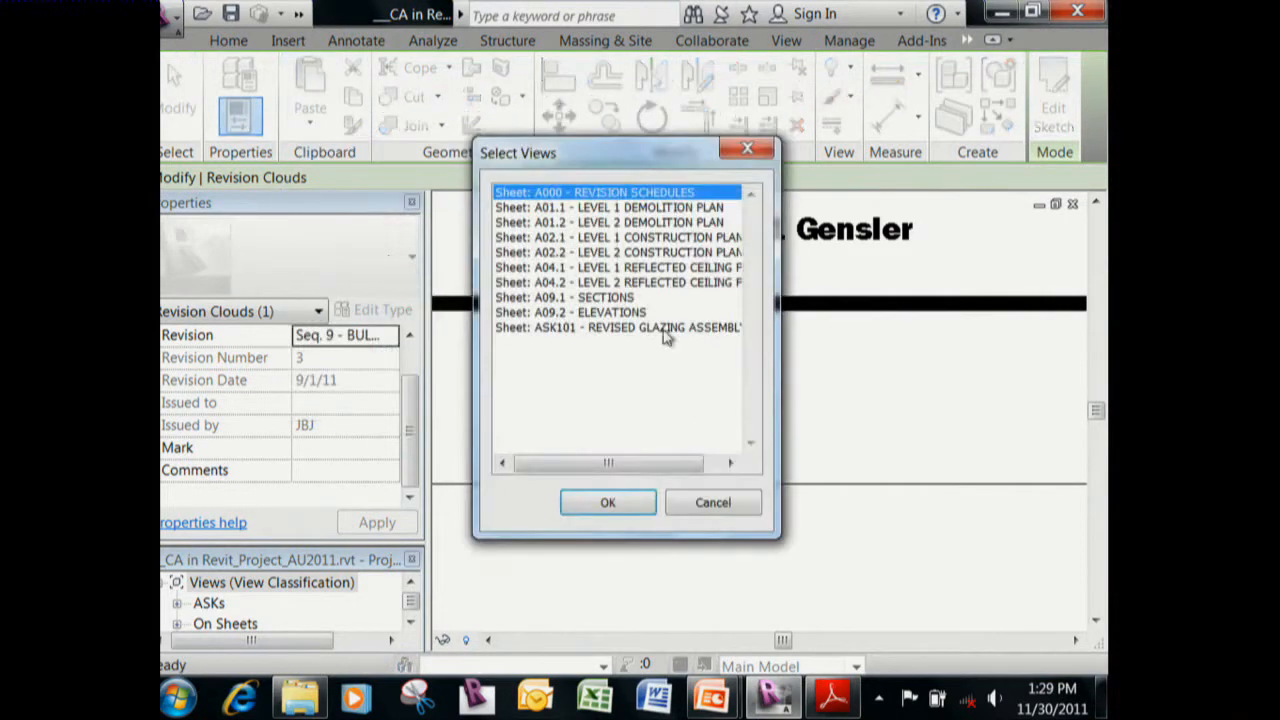
drag(606, 203, 613, 419)
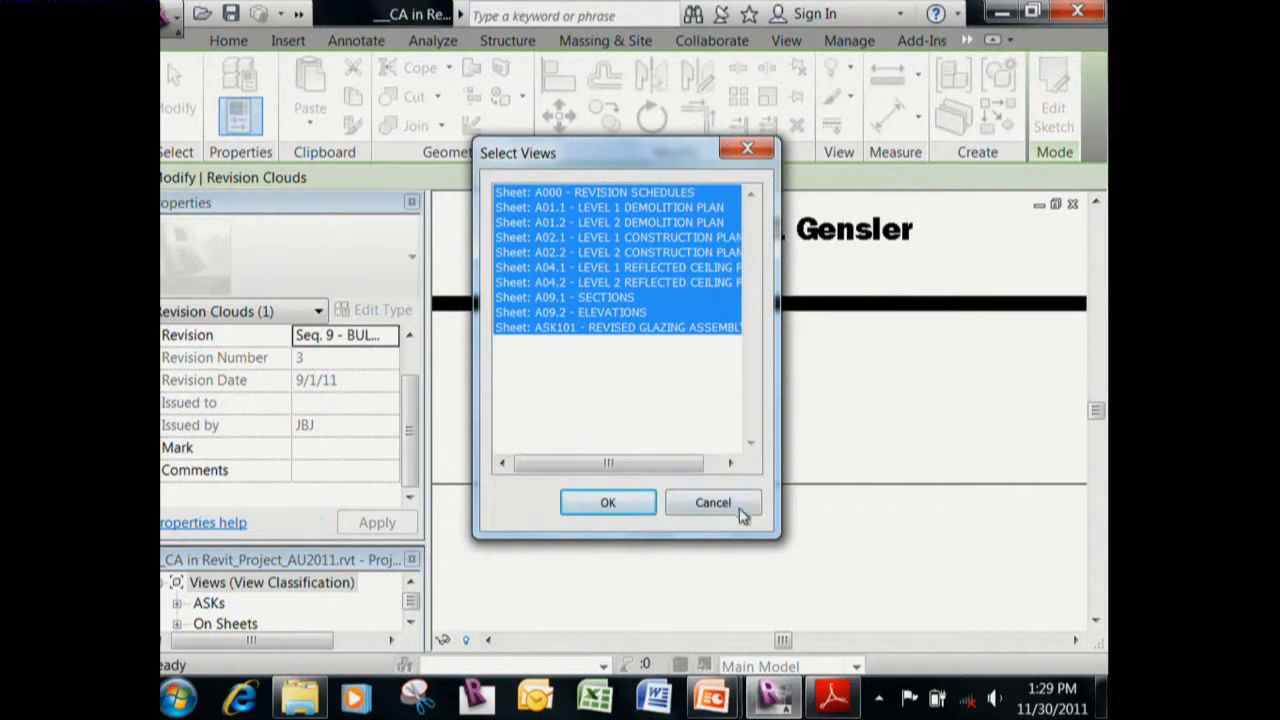
click(614, 508)
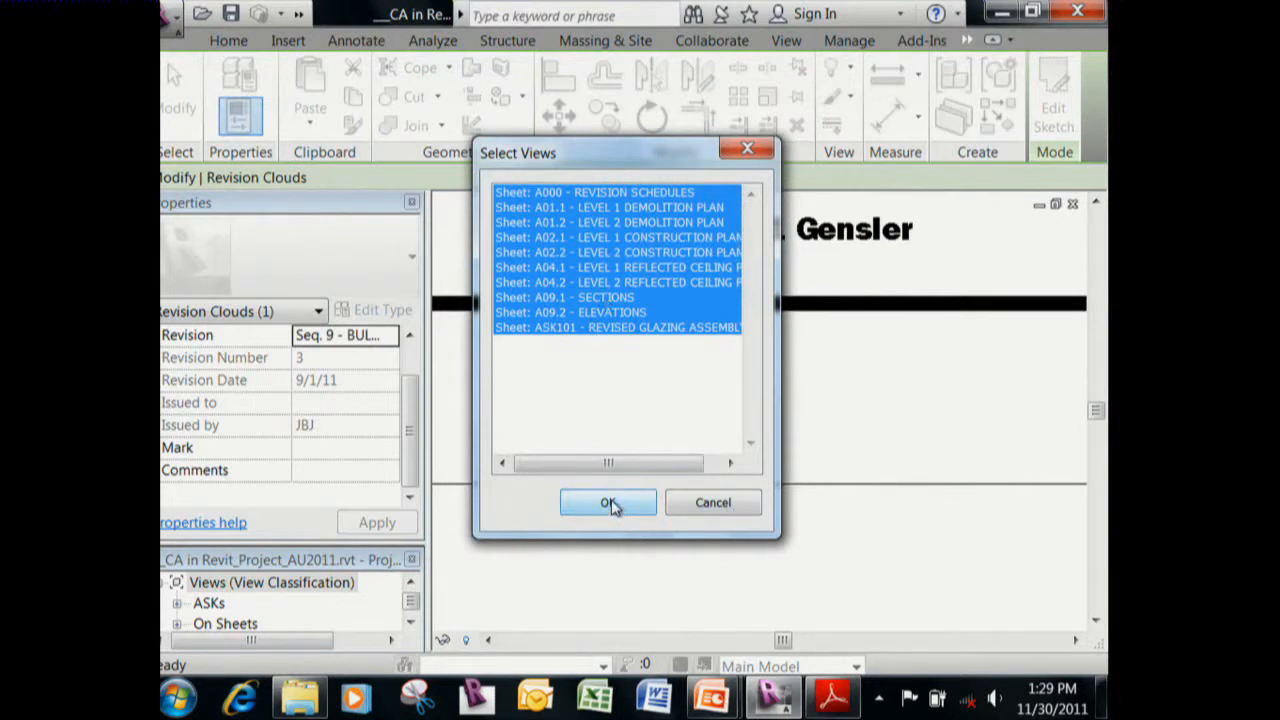
Check the BULLETIN #3 and BULLETIN #4 rows in the sheet's revision schedule and return to the whole-sheet view.
middle_drag(631, 337, 711, 423)
scroll(710, 421, down, 3)
scroll(710, 414, down, 1)
middle_drag(810, 290, 800, 480)
scroll(799, 479, down, 1)
scroll(780, 457, down, 4)
middle_drag(705, 398, 709, 523)
scroll(811, 306, up, 4)
scroll(790, 386, up, 2)
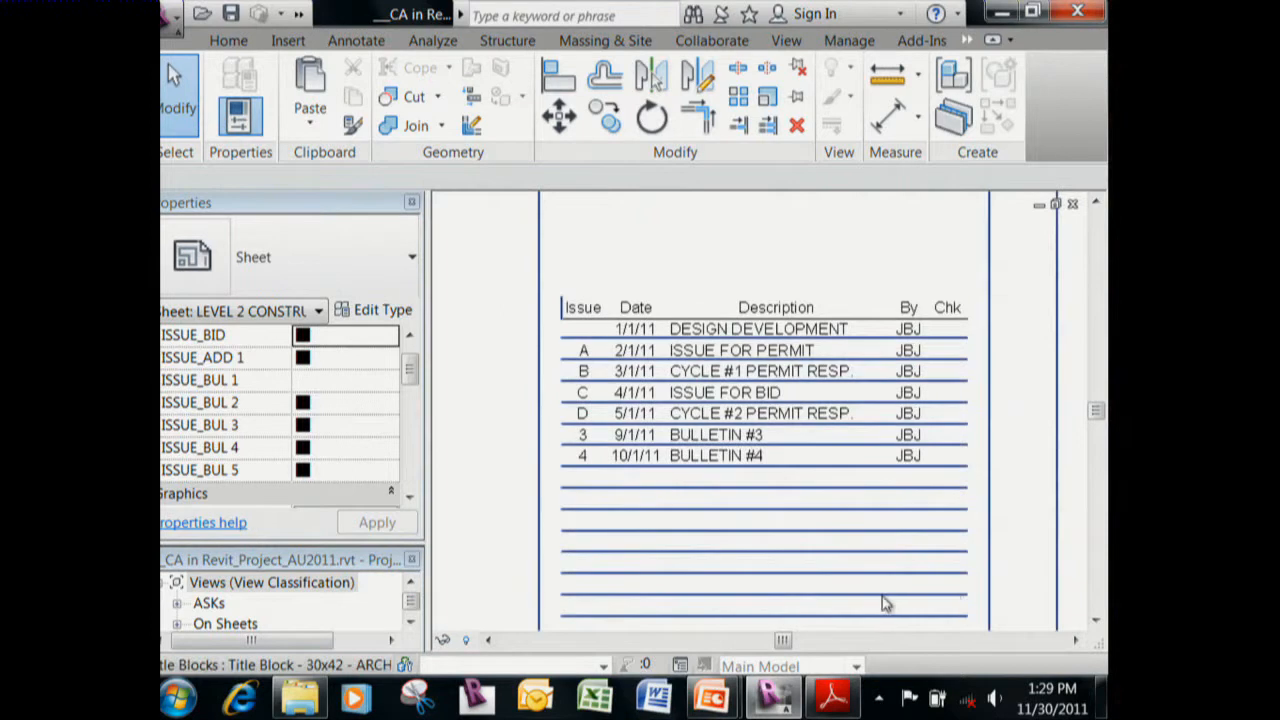
scroll(737, 531, down, 1)
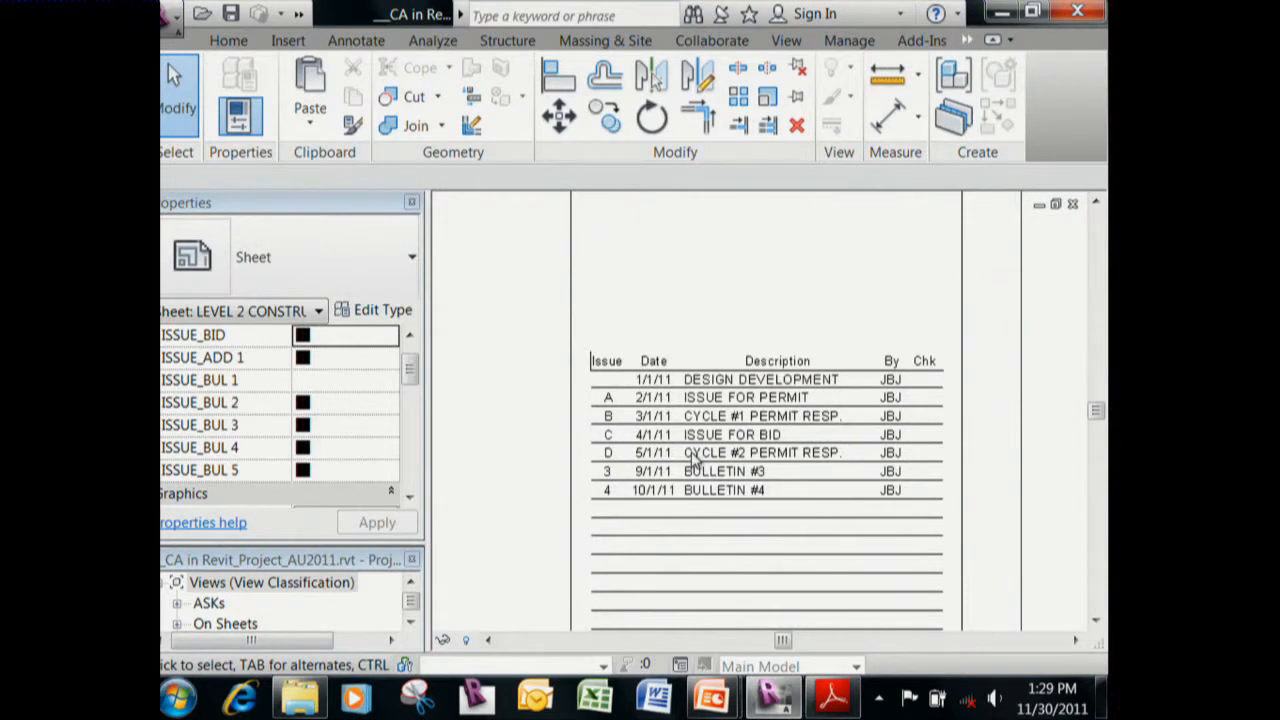
key(z)
key(e)
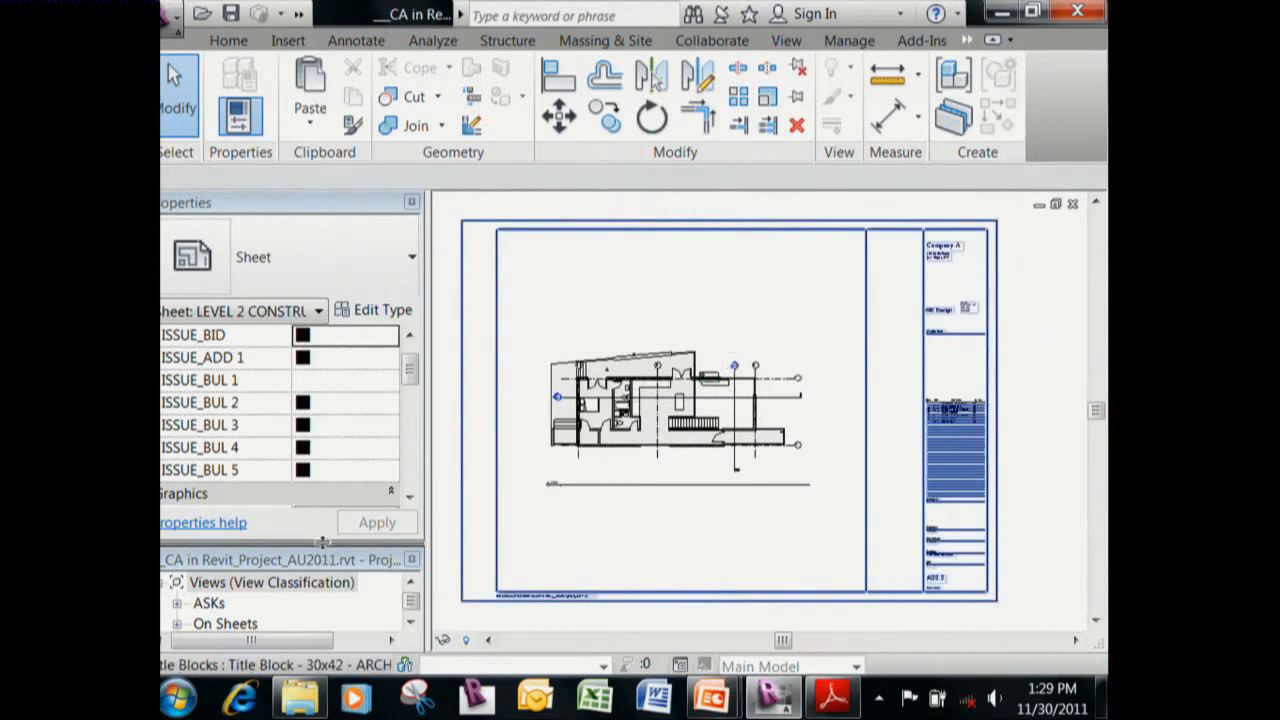
Open sheet A000 - REVISION SCHEDULES and bring its REVISION SCHEDULE table into close view.
click(408, 586)
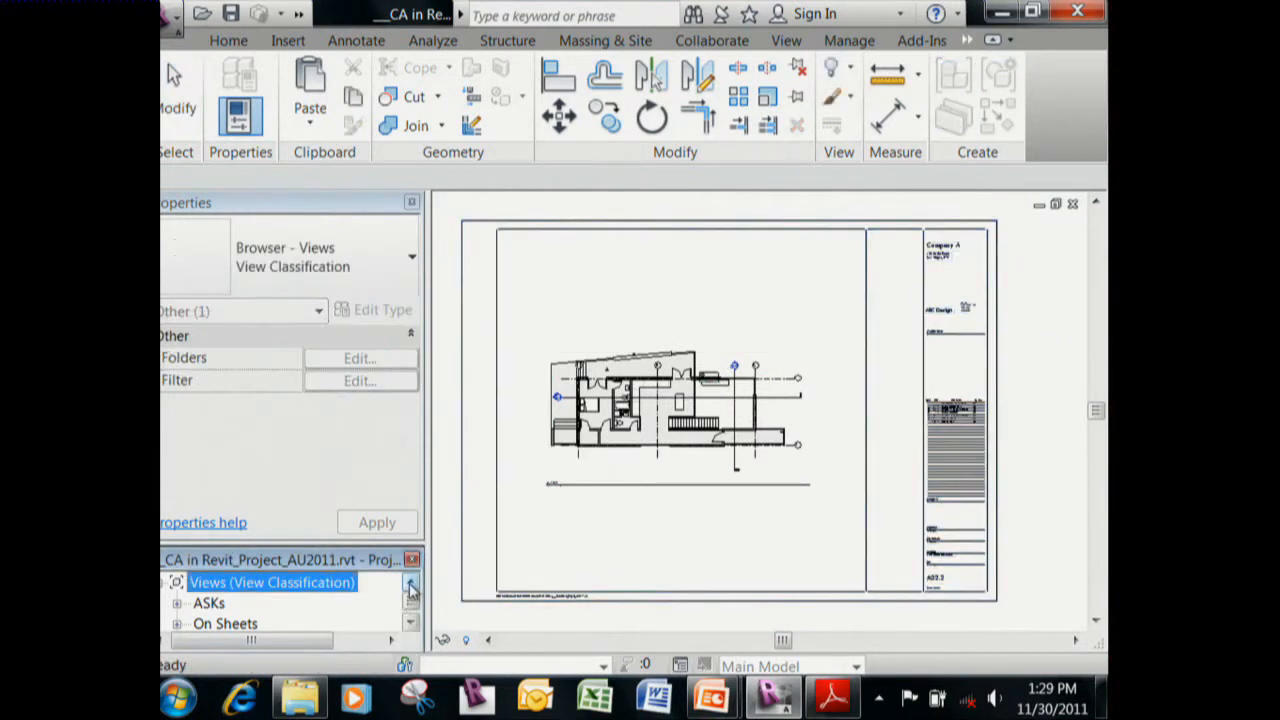
click(409, 622)
click(409, 623)
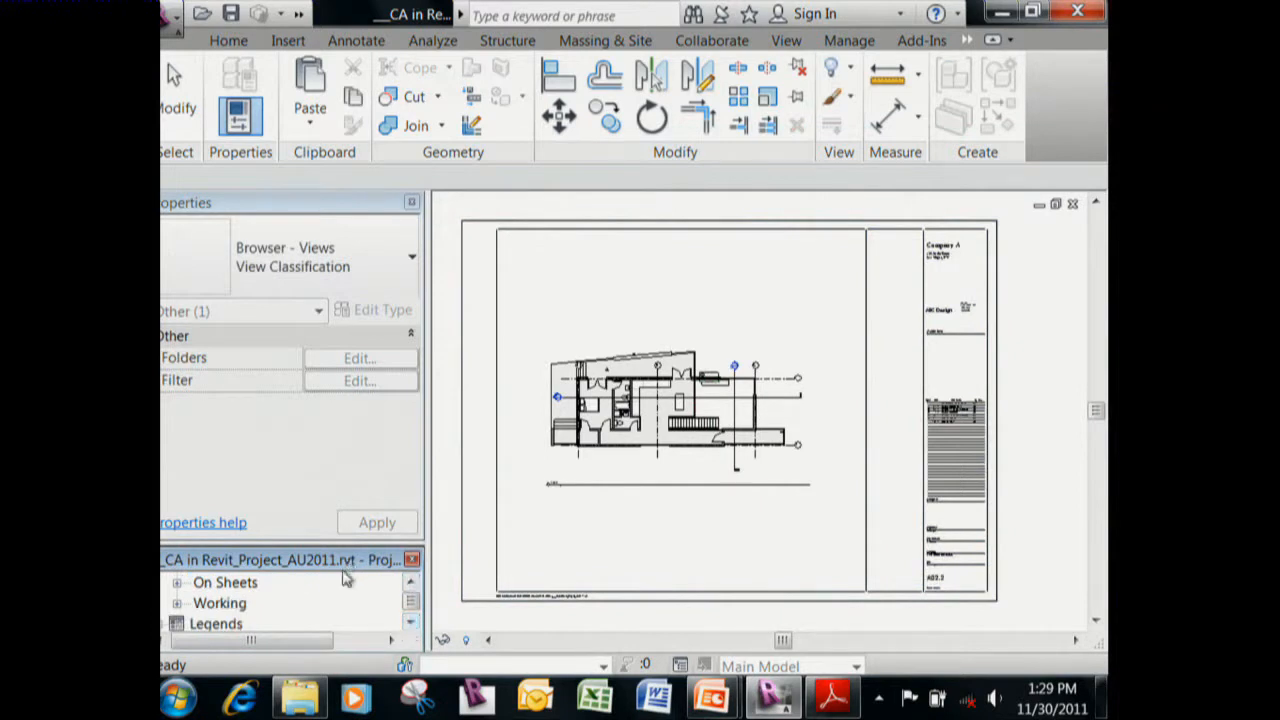
click(409, 622)
click(409, 622)
click(176, 583)
scroll(280, 612, down, 2)
scroll(288, 620, down, 1)
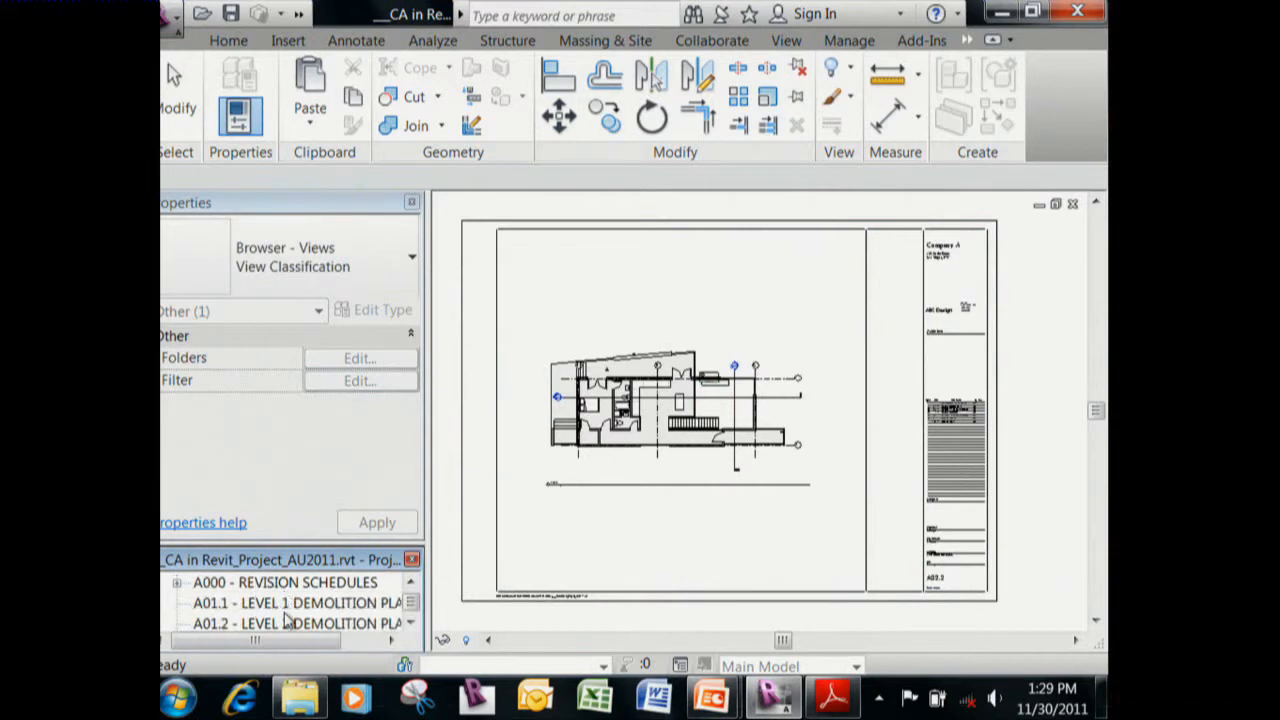
double_click(215, 583)
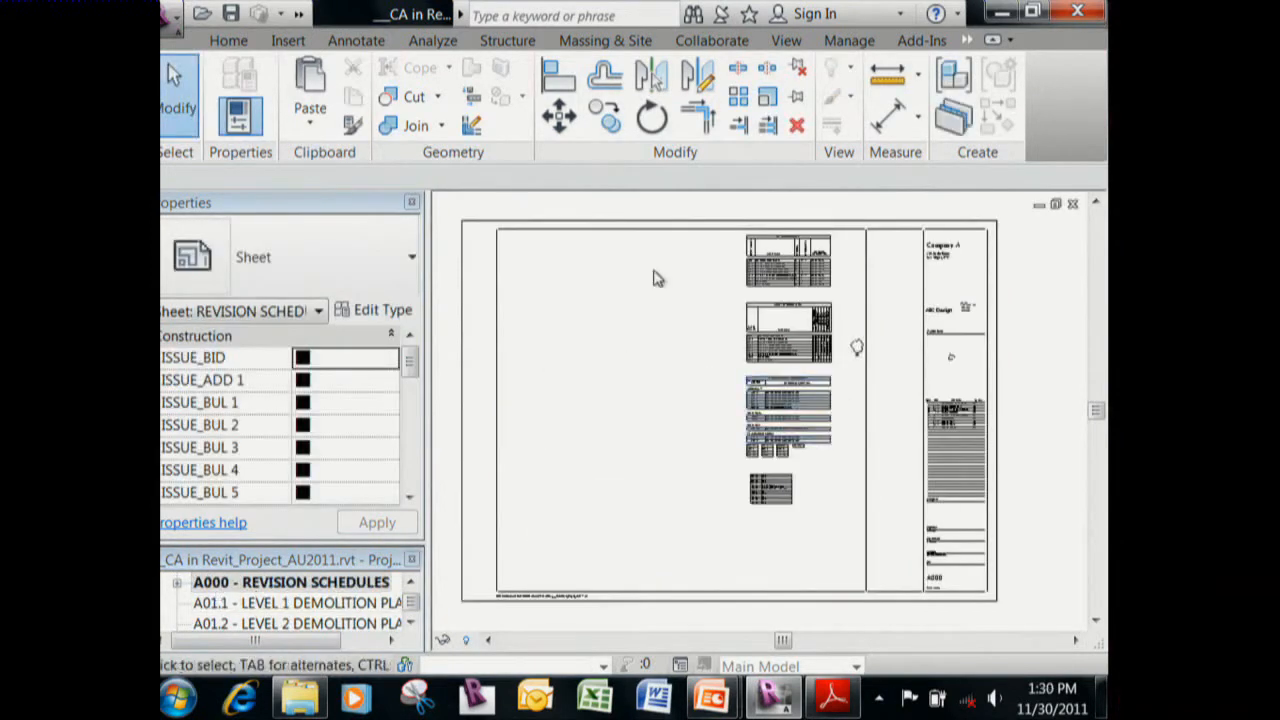
scroll(820, 234, up, 5)
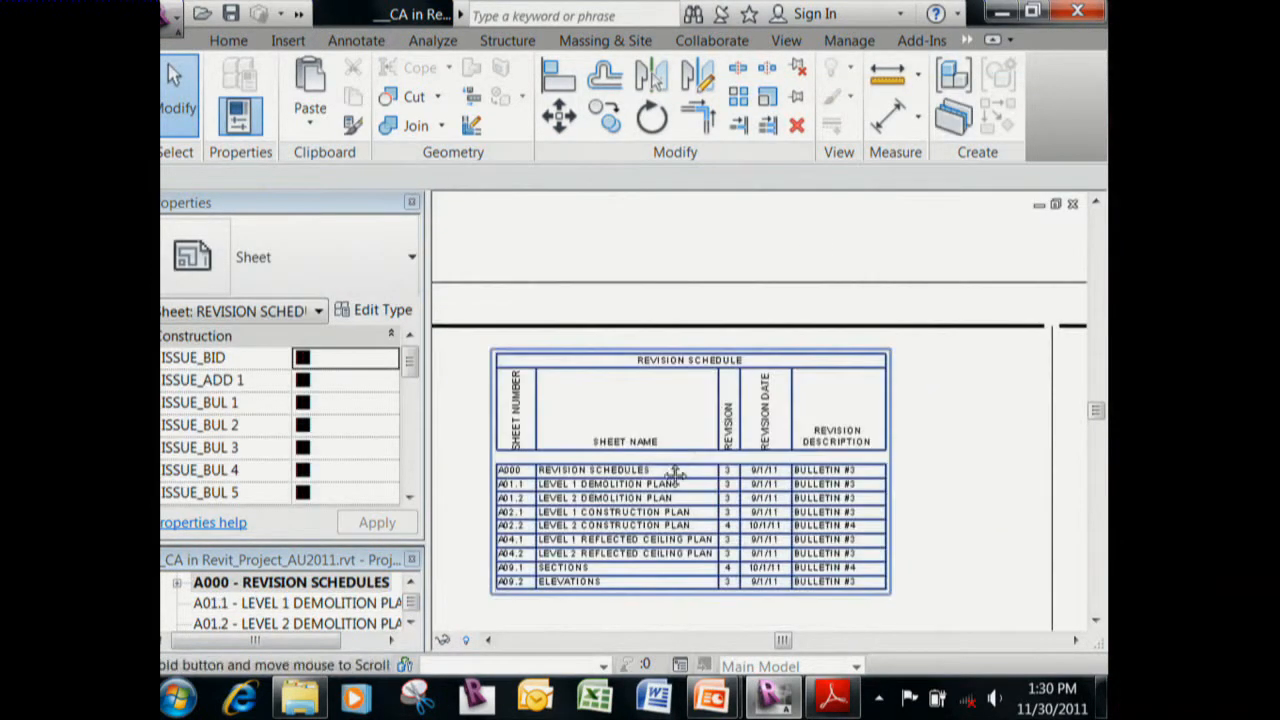
scroll(762, 372, up, 2)
middle_drag(704, 424, 705, 417)
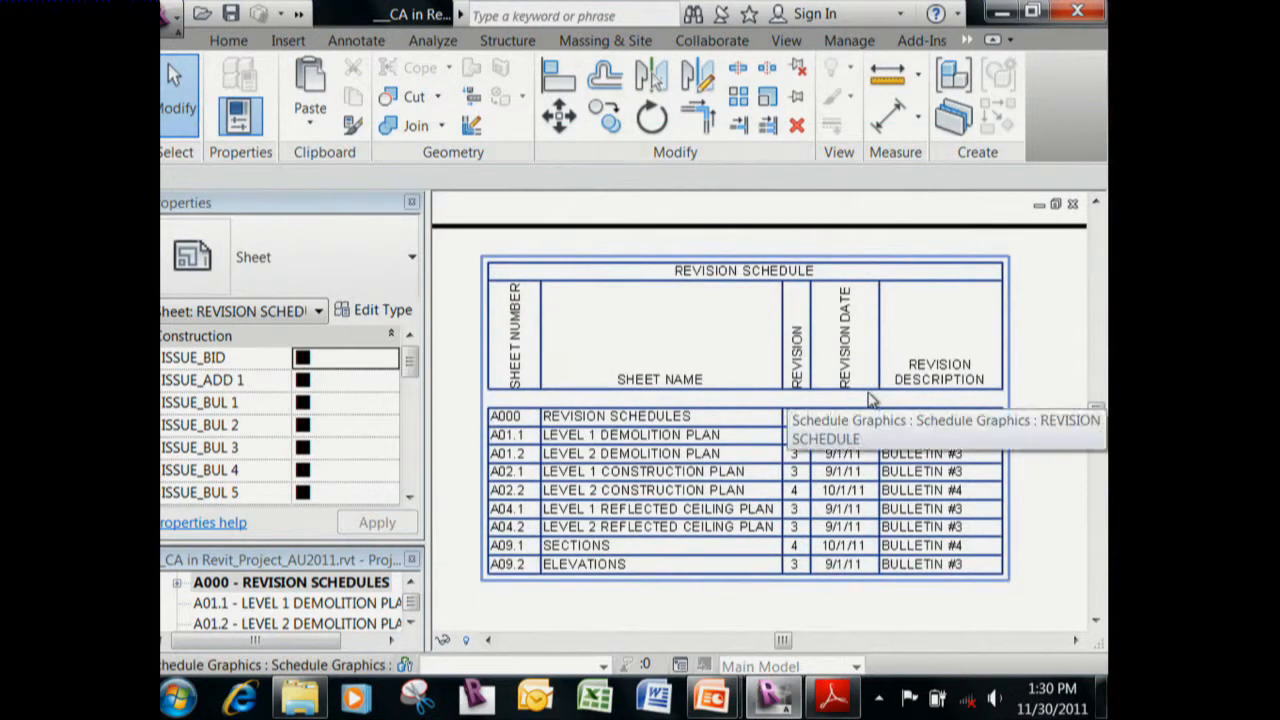
Undo the last paste of the BULLETIN #3 cloud and discard the revision cloud sketch that was started.
key(ctrl+z)
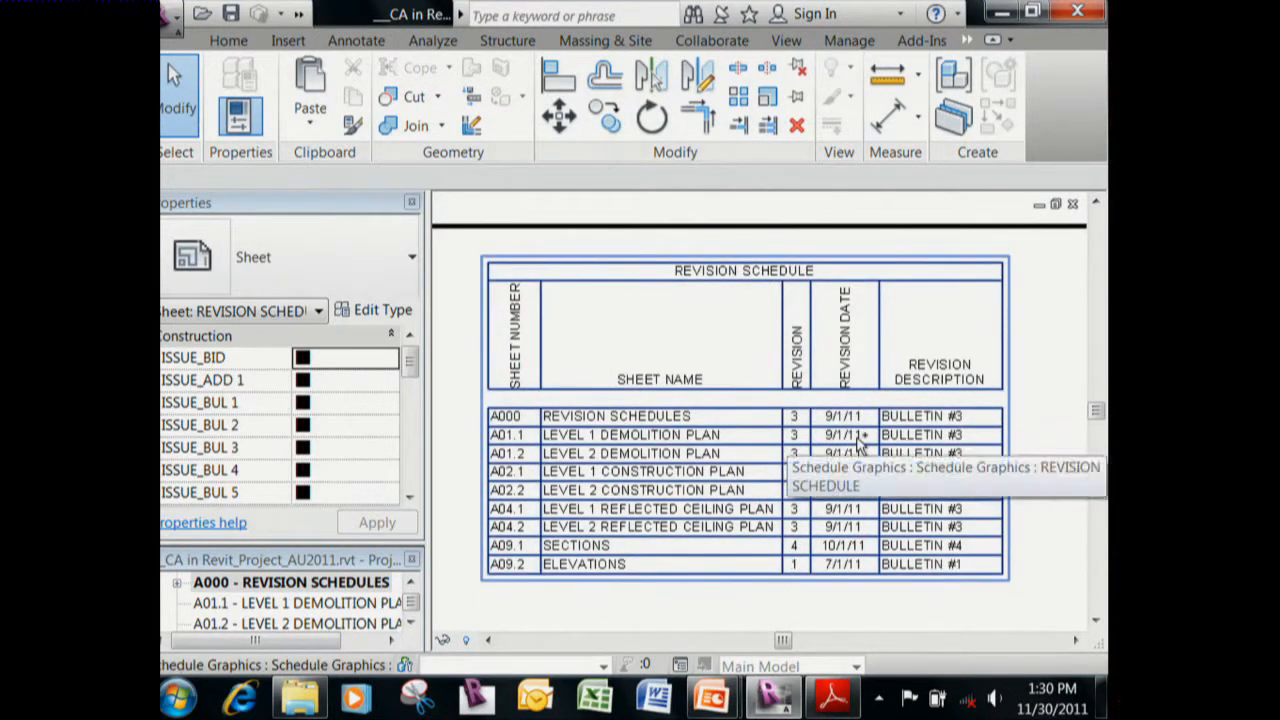
key(Return)
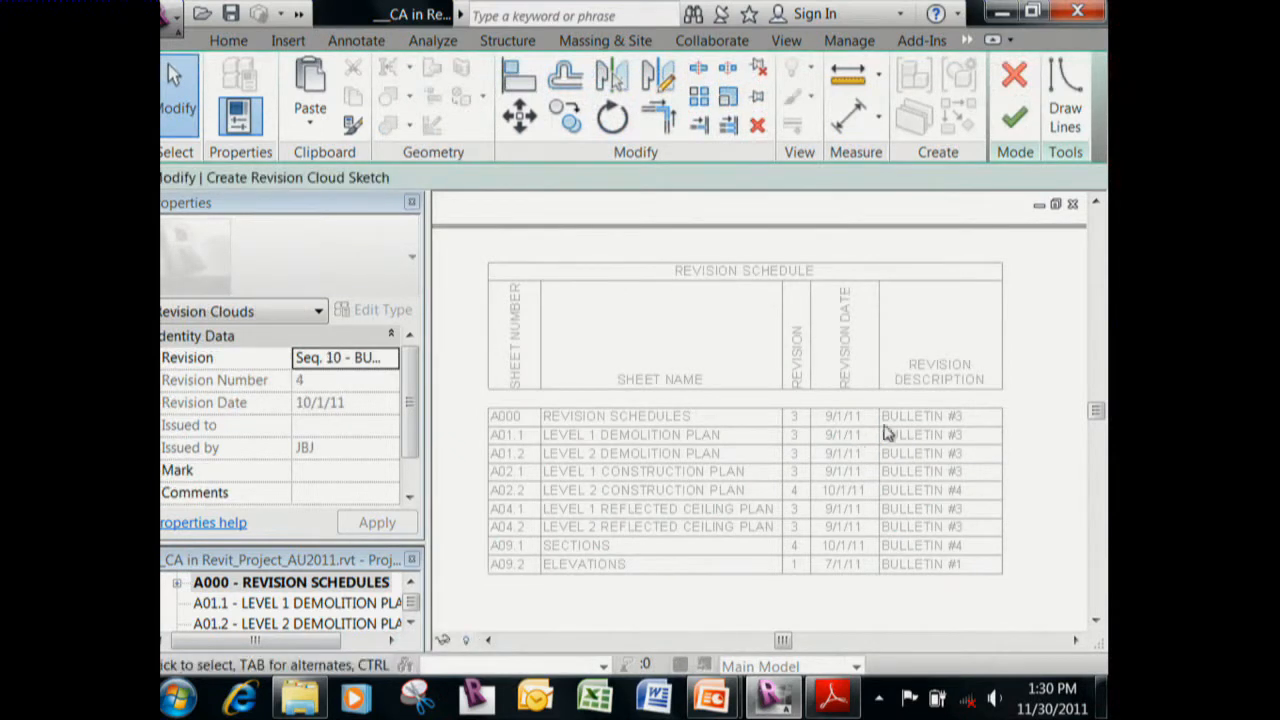
click(1018, 82)
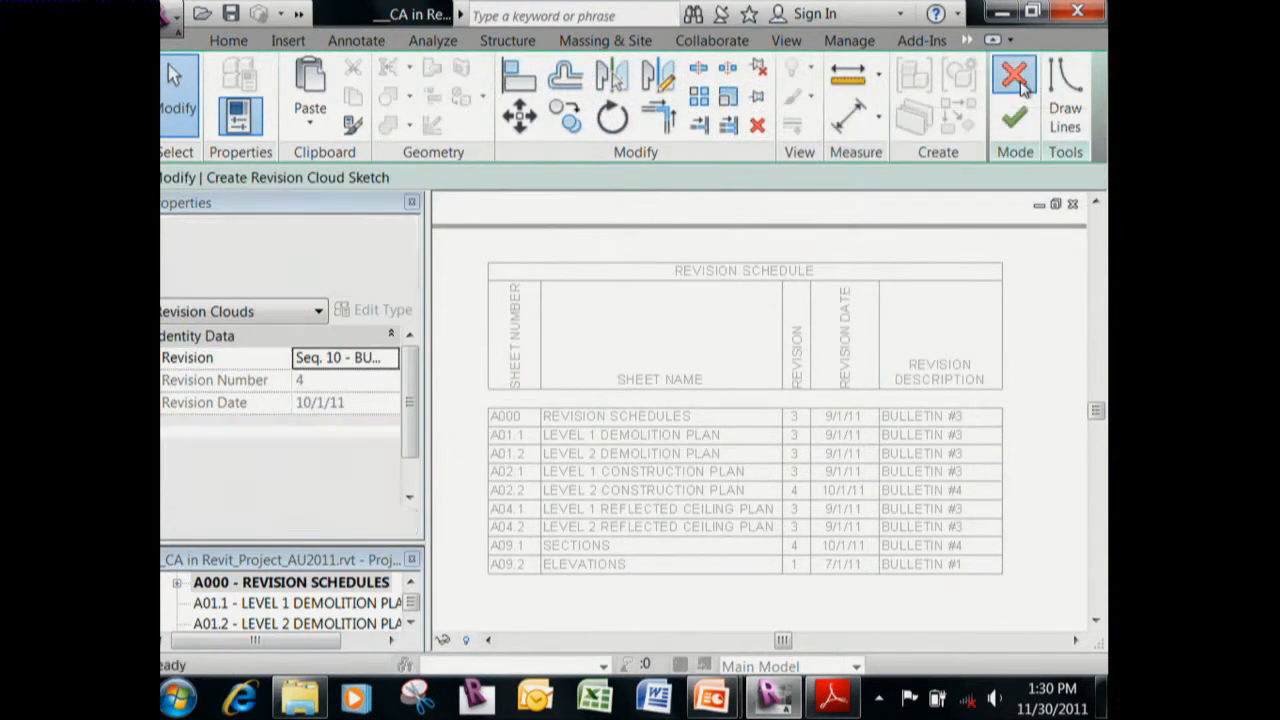
click(731, 369)
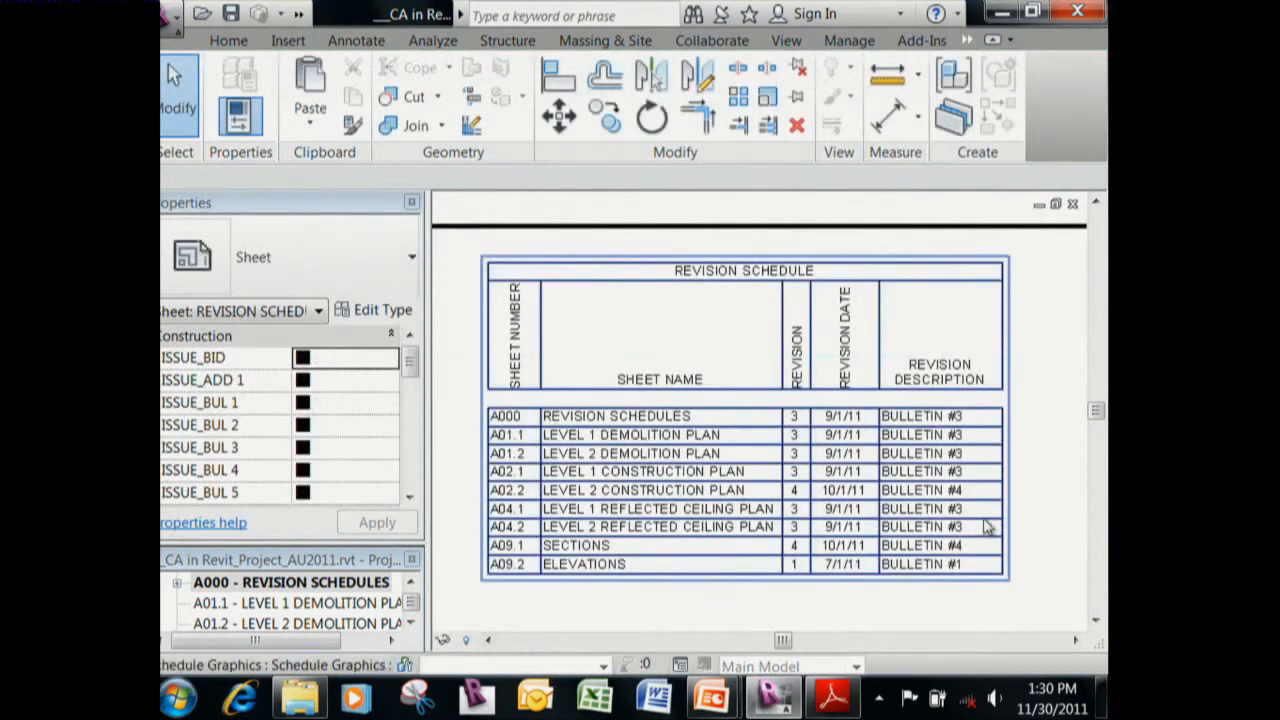
Start a new sheet list schedule and add the Sheet Name and Sheet Number fields to it.
scroll(978, 528, up, 1)
scroll(960, 470, up, 1)
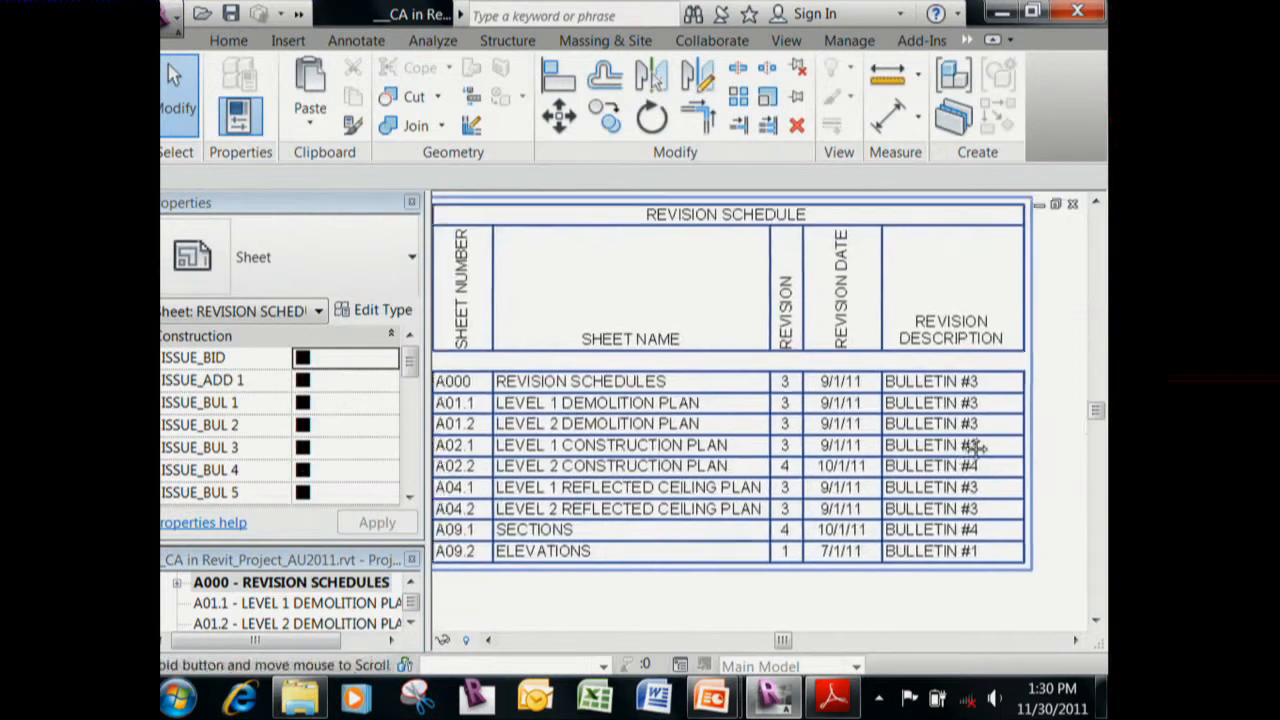
middle_drag(976, 447, 980, 432)
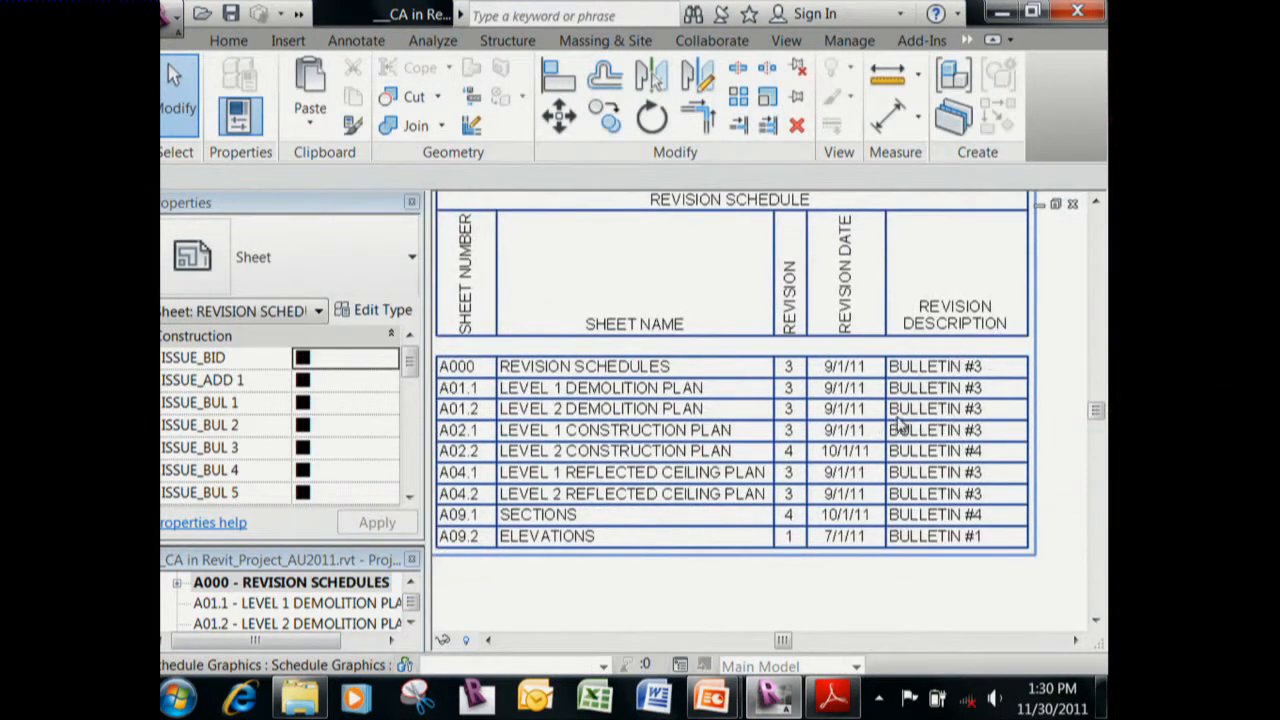
scroll(895, 418, down, 3)
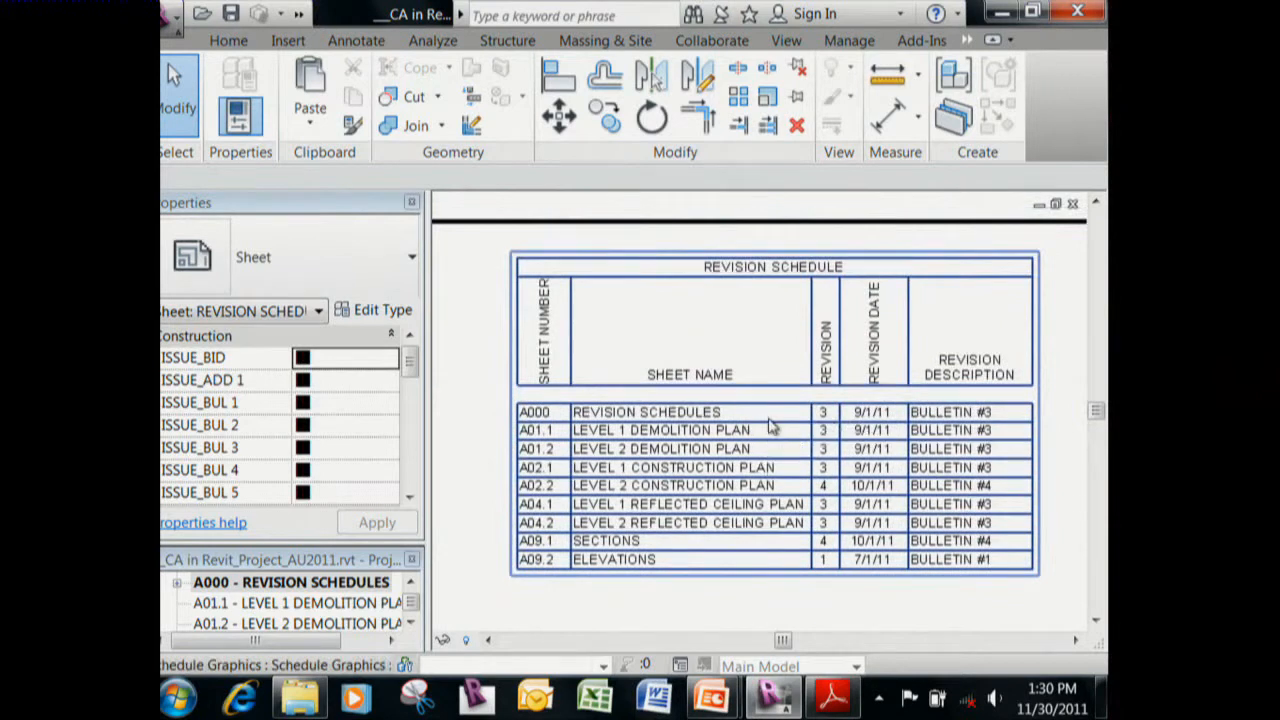
scroll(766, 425, down, 1)
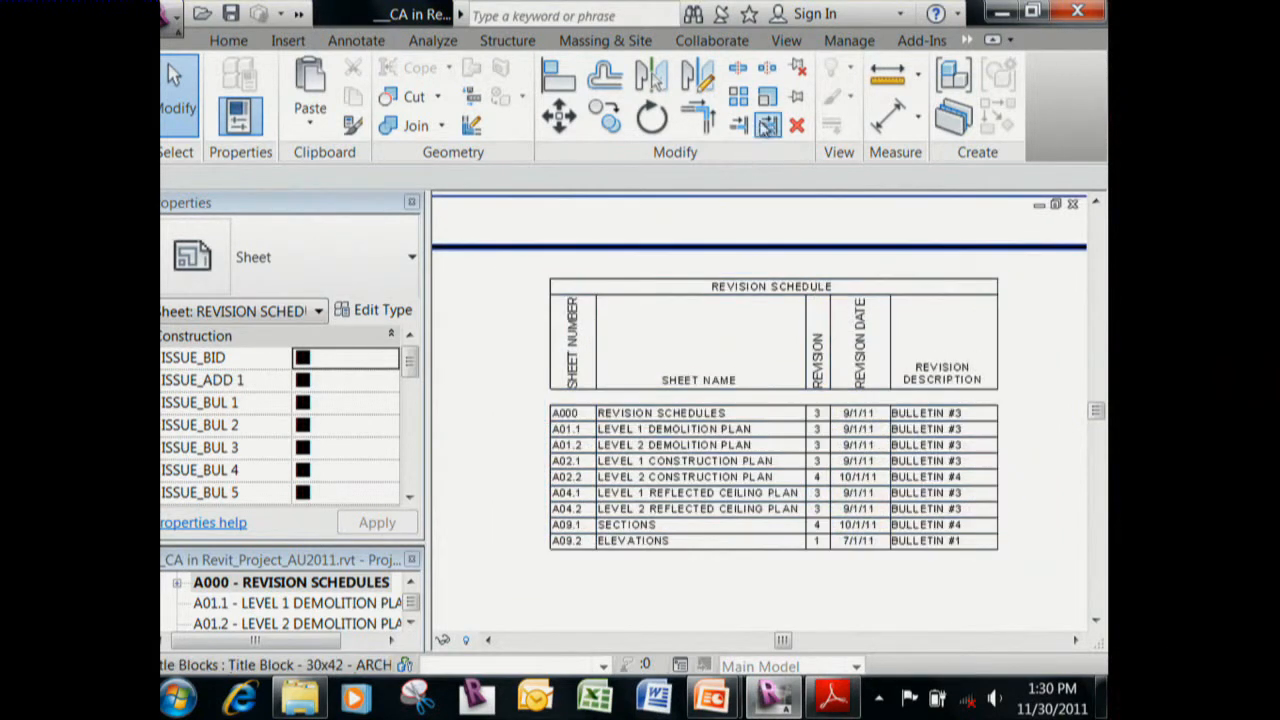
click(787, 40)
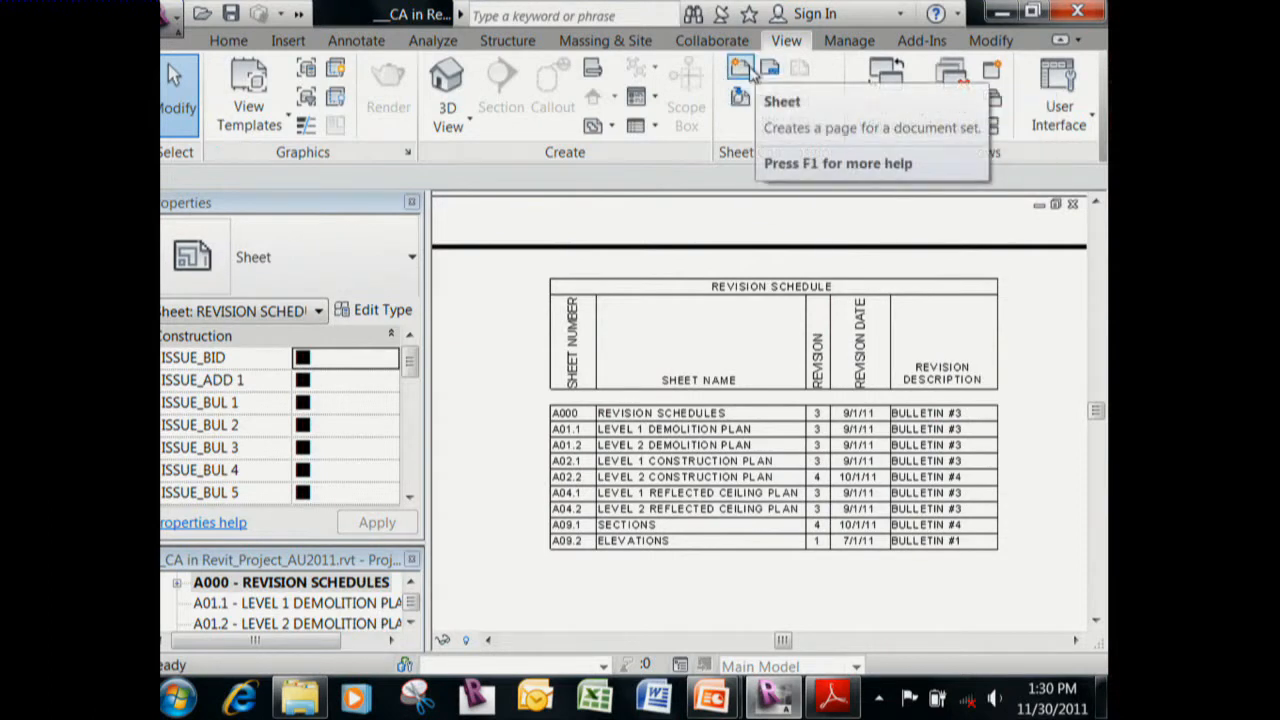
click(657, 127)
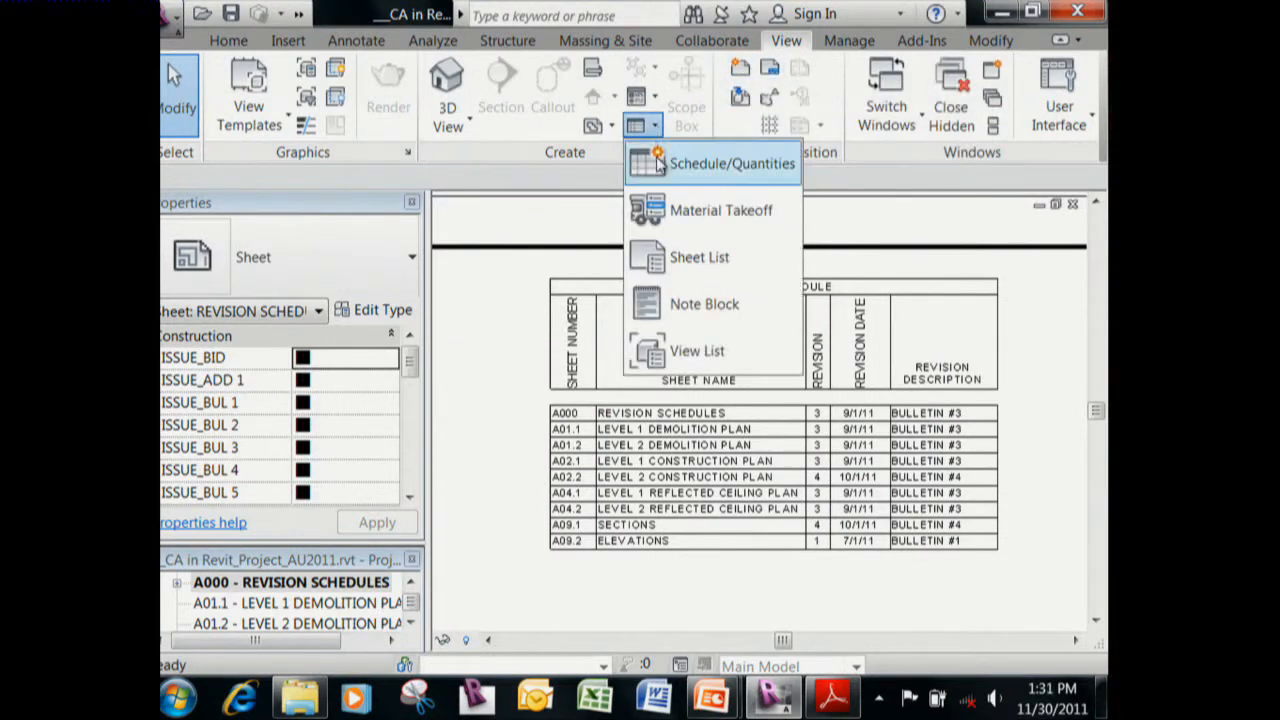
click(697, 259)
mouse_move(548, 234)
mouse_down()
mouse_move(563, 154)
mouse_move(524, 128)
mouse_up()
scroll(475, 393, down, 7)
drag(330, 351, 336, 372)
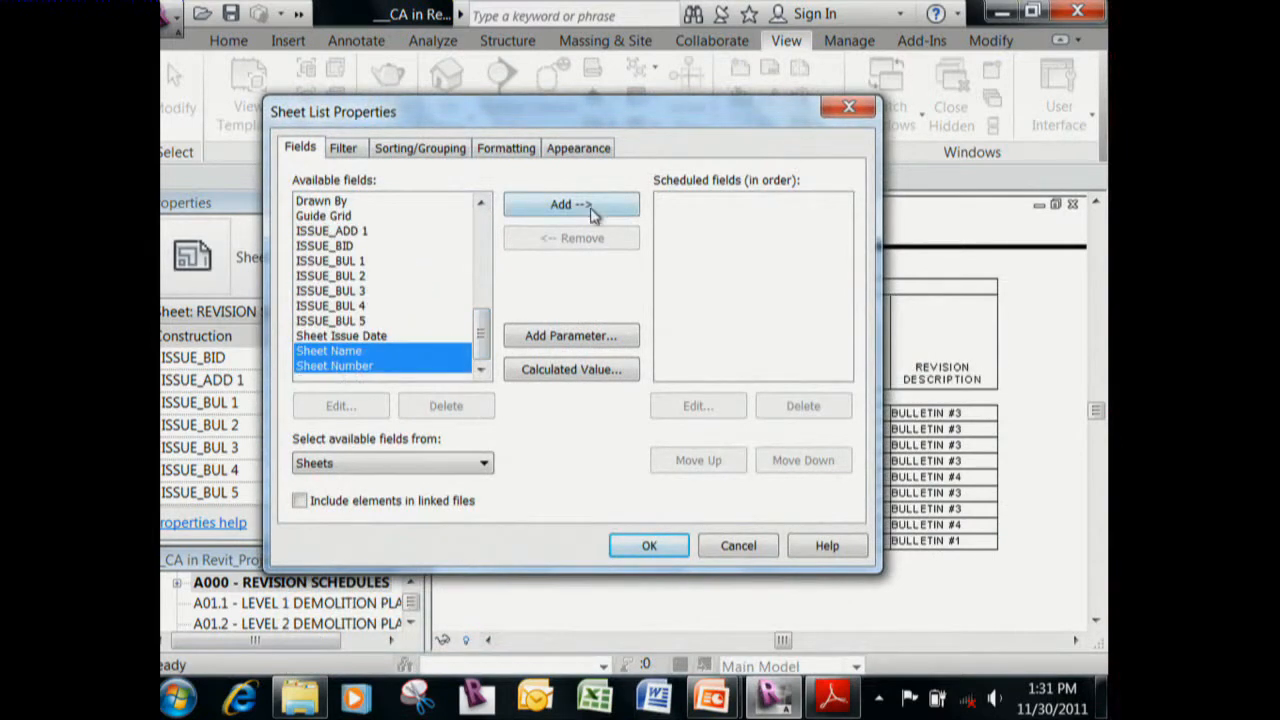
click(585, 207)
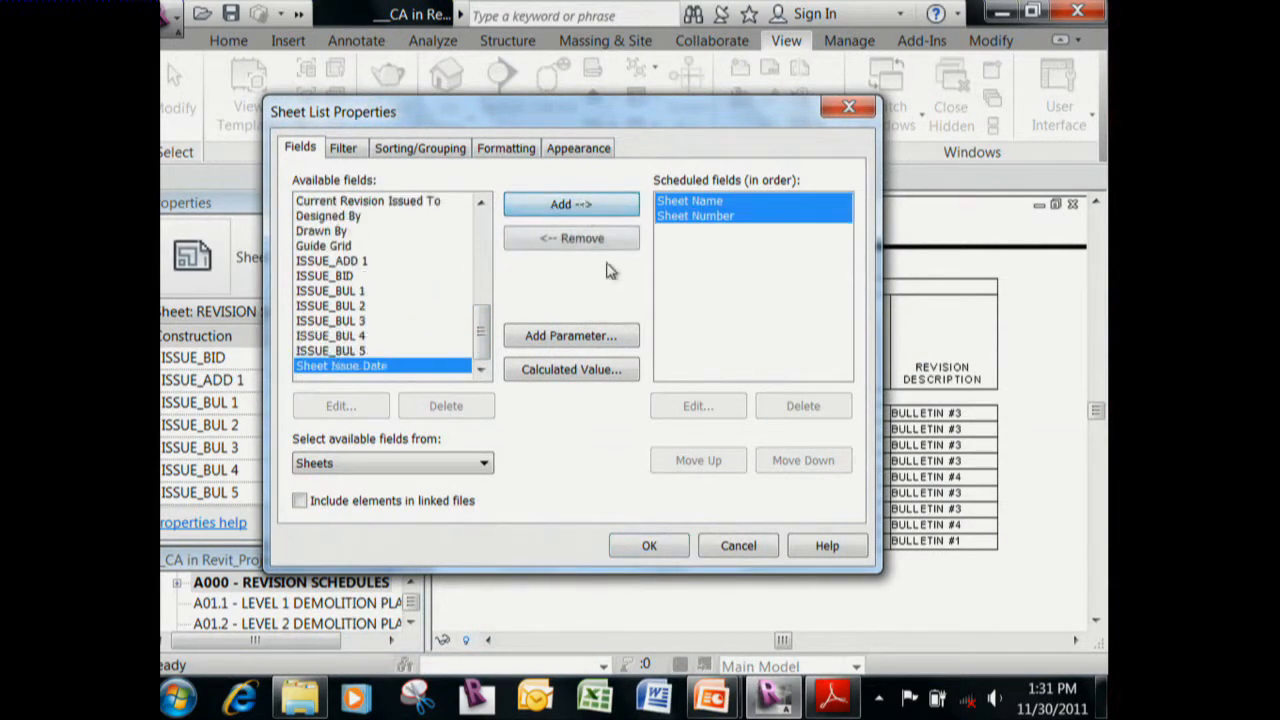
Add the Current Revision, Current Revision Date and Current Revision Description fields and create the sheet list.
drag(633, 128, 500, 112)
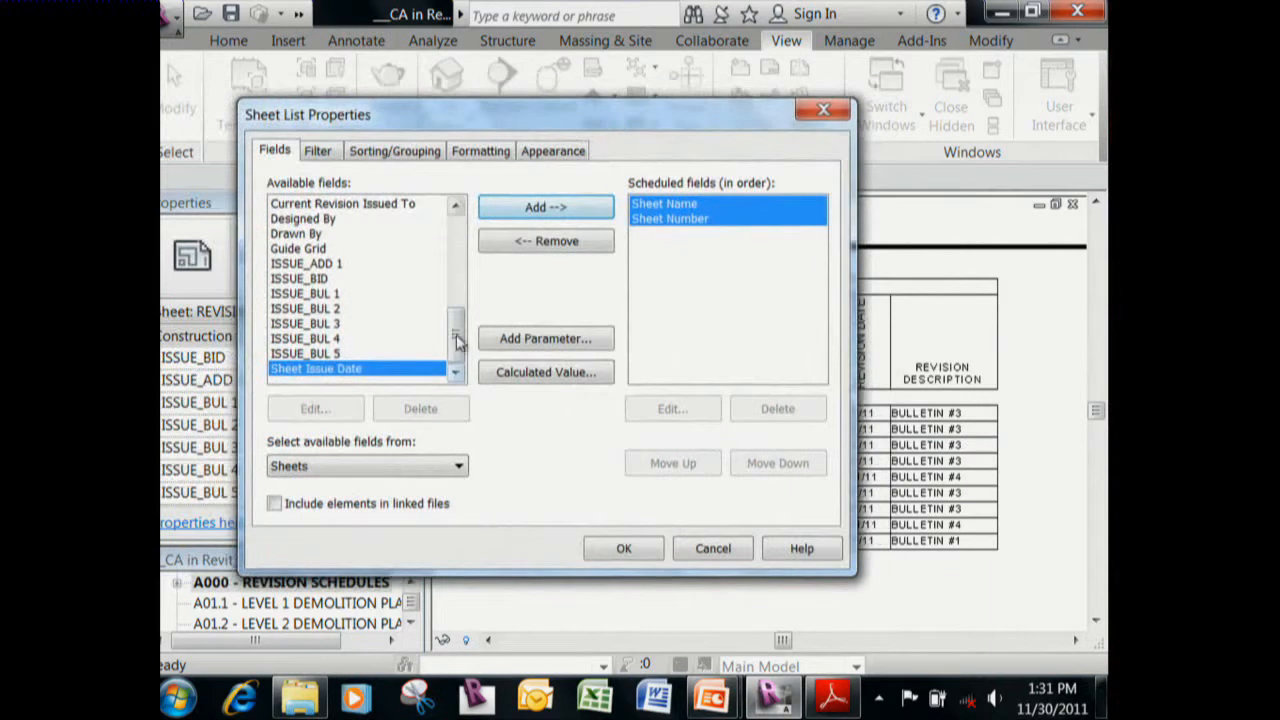
scroll(337, 285, up, 3)
drag(338, 265, 337, 340)
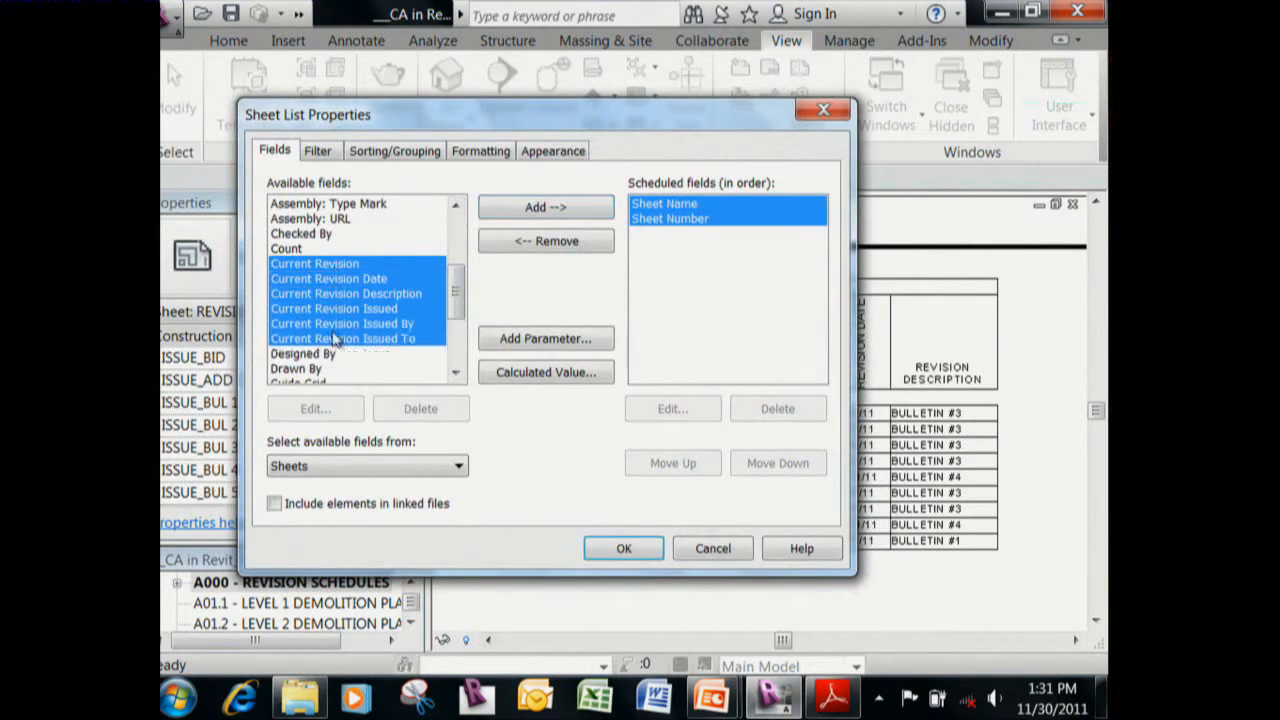
click(345, 266)
drag(499, 122, 398, 152)
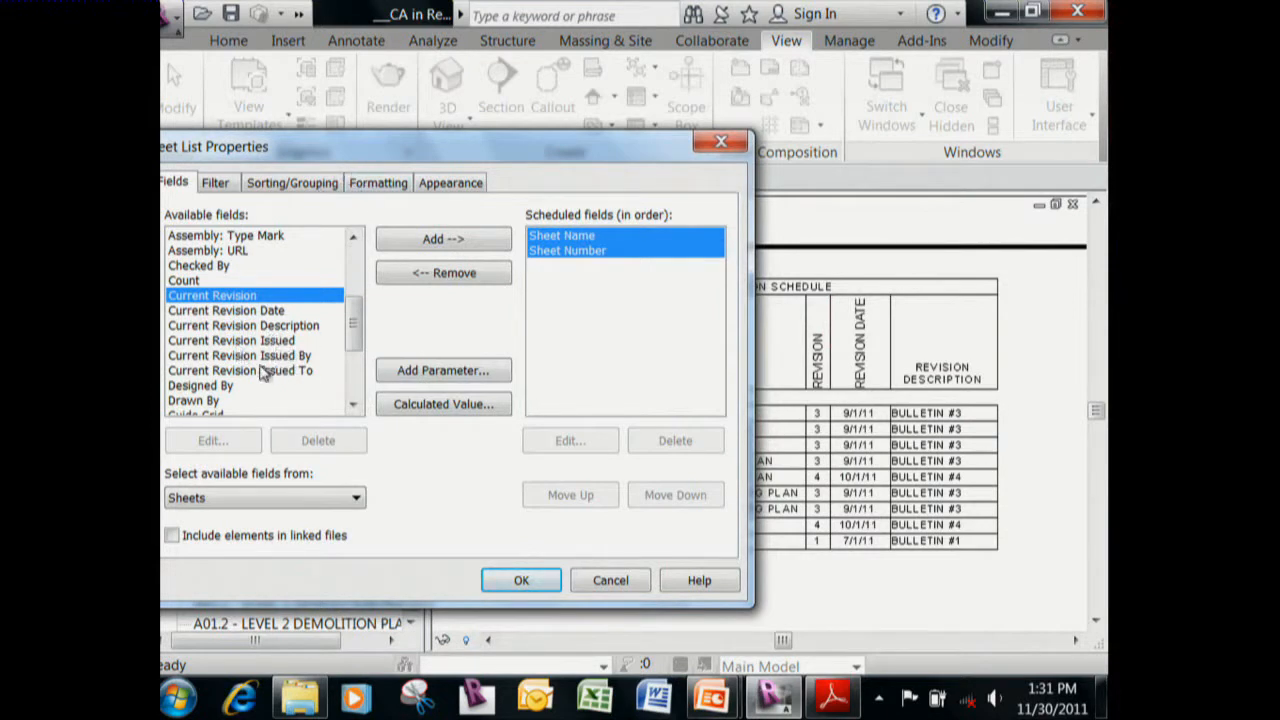
click(249, 326)
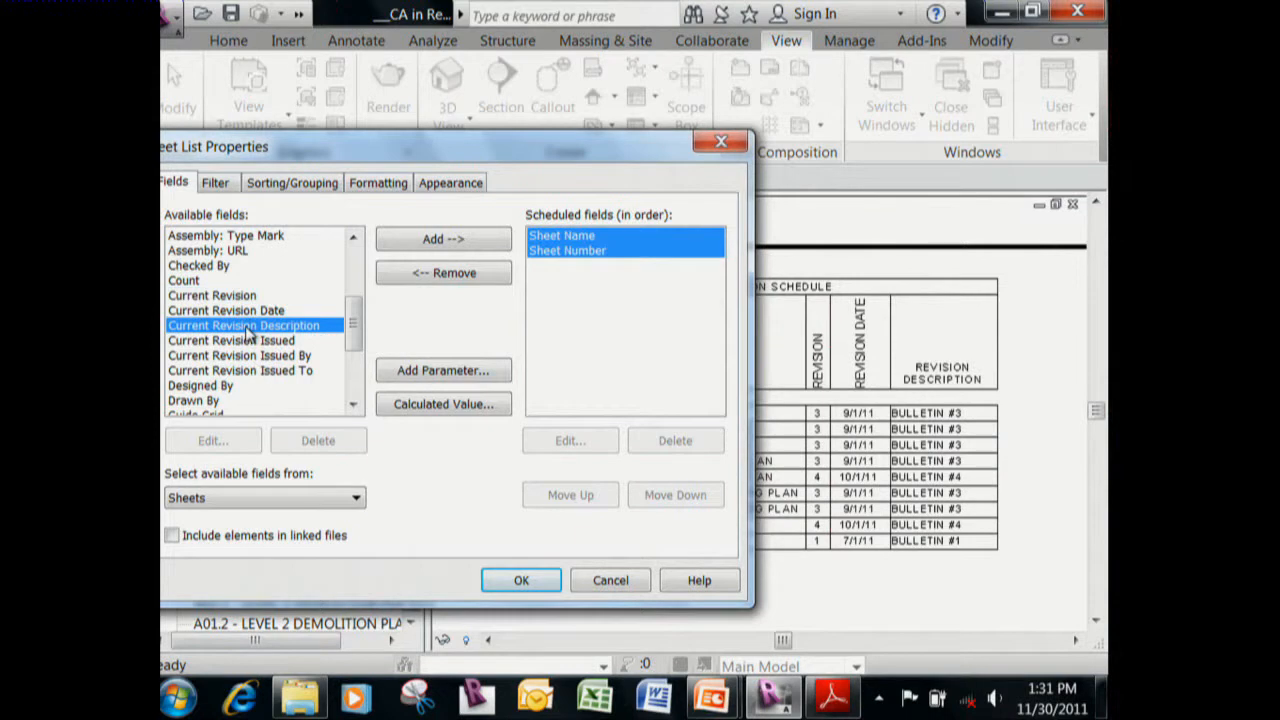
ctrl+click(300, 311)
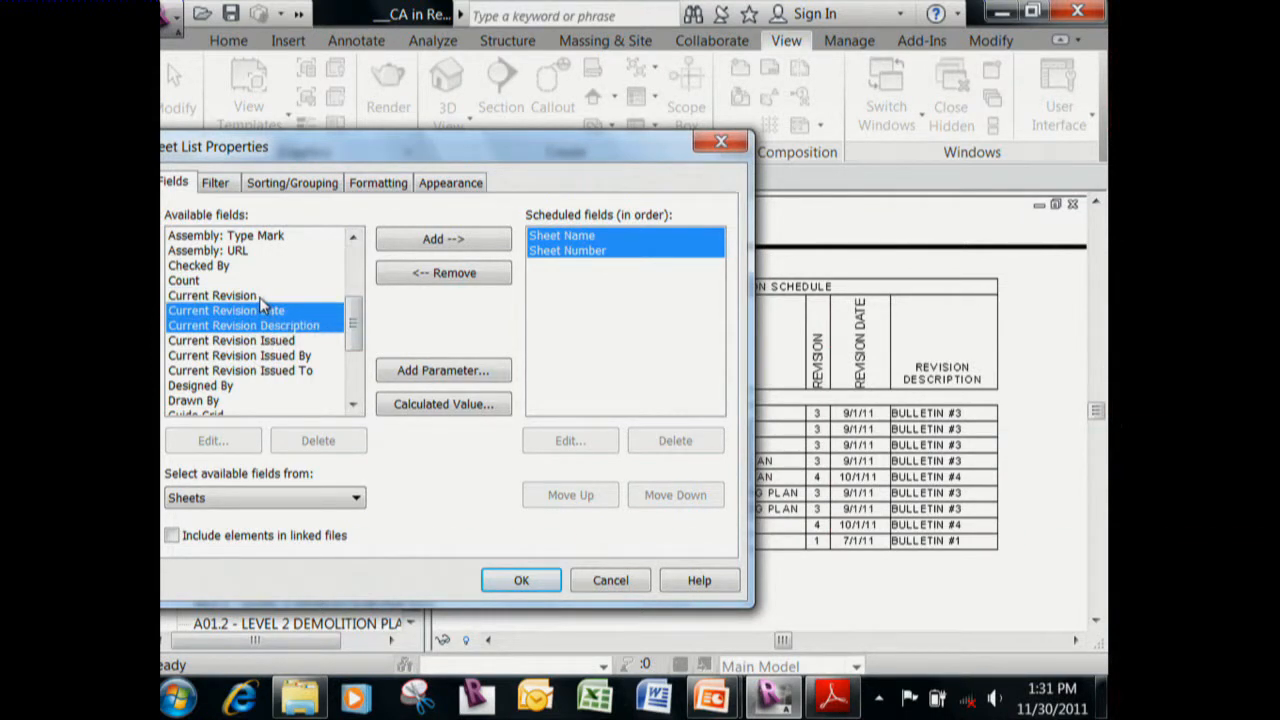
ctrl+click(258, 296)
click(464, 242)
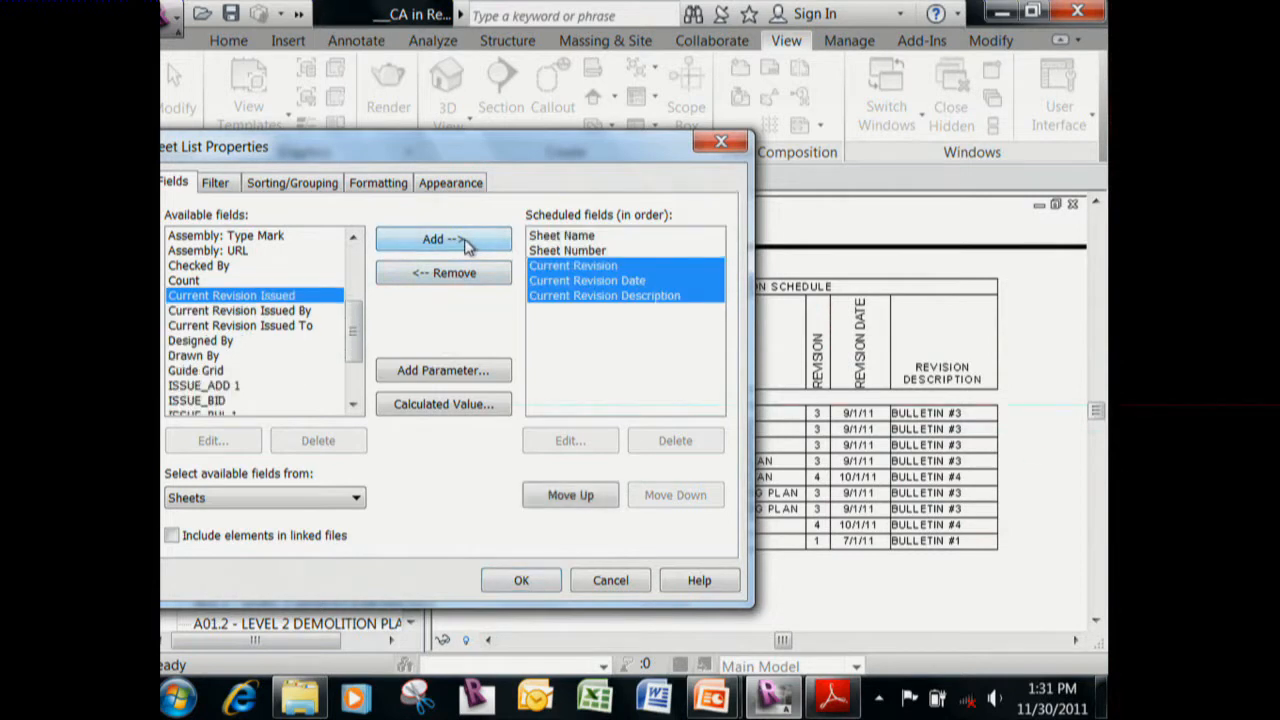
click(538, 582)
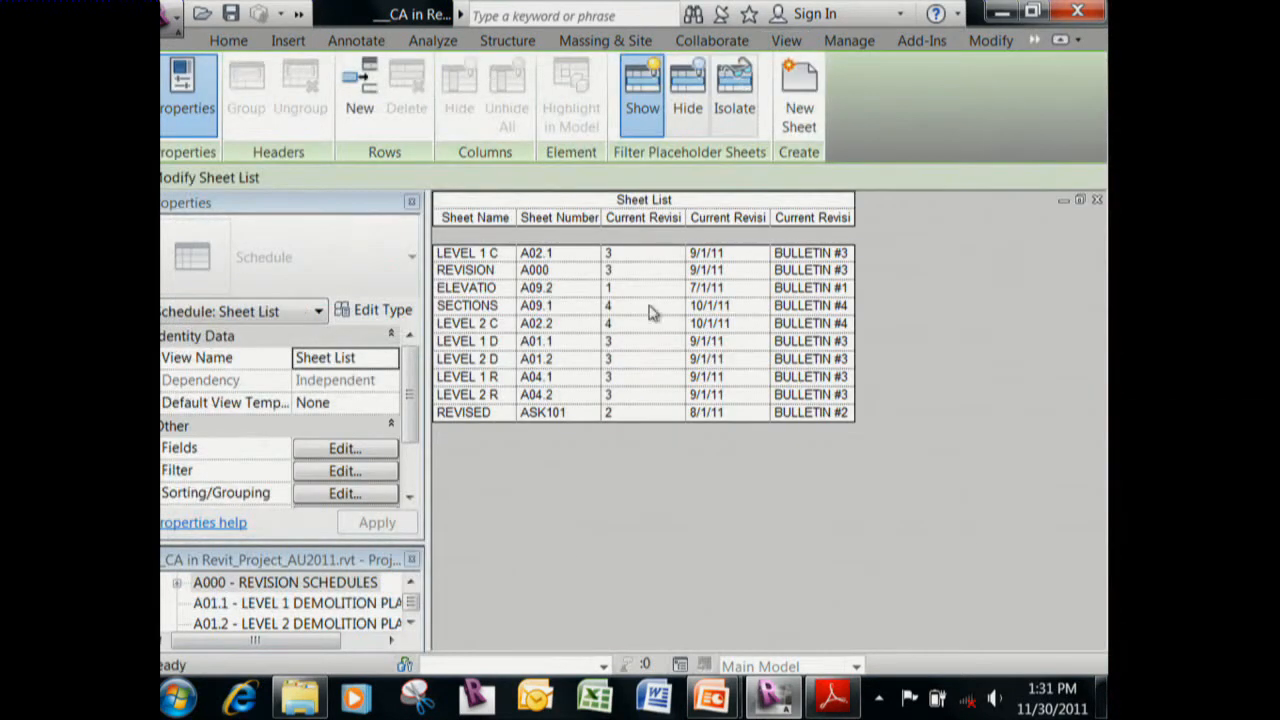
Narrow the sheet list's Current Revision column and close the list to return to the REVISION SCHEDULES sheet.
drag(688, 218, 654, 218)
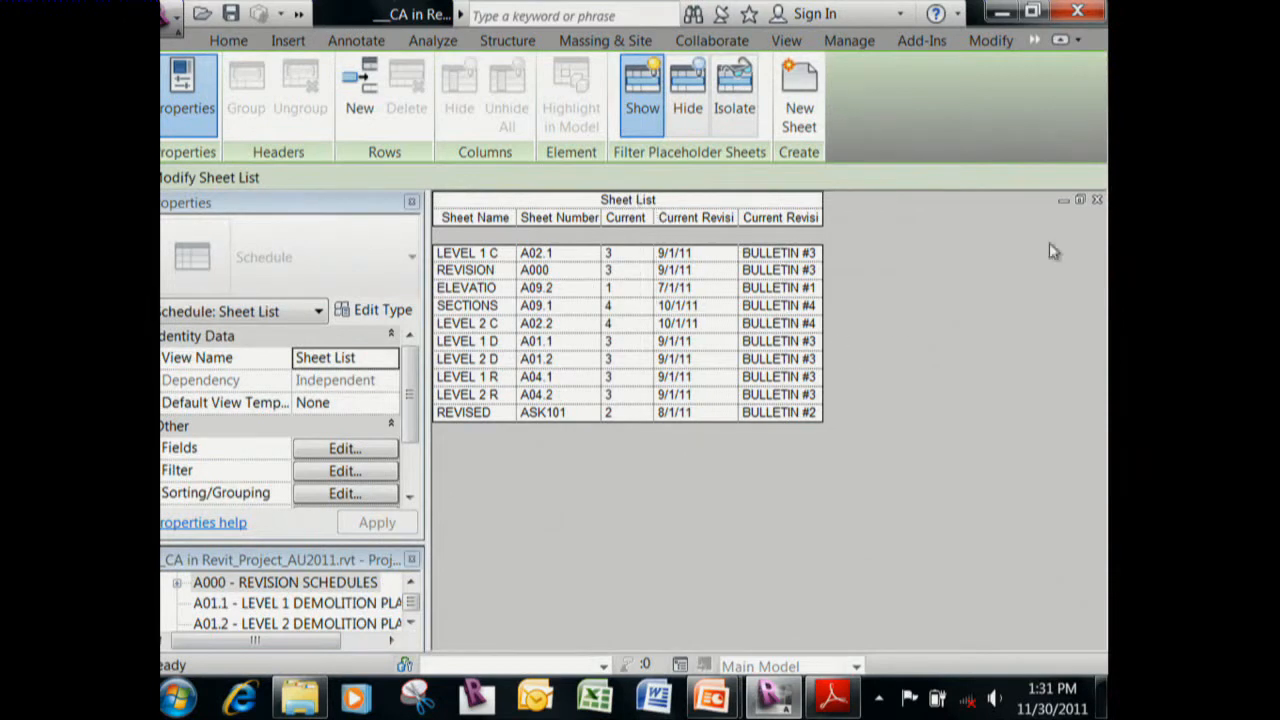
click(1098, 202)
middle_drag(912, 480, 799, 476)
scroll(882, 416, down, 1)
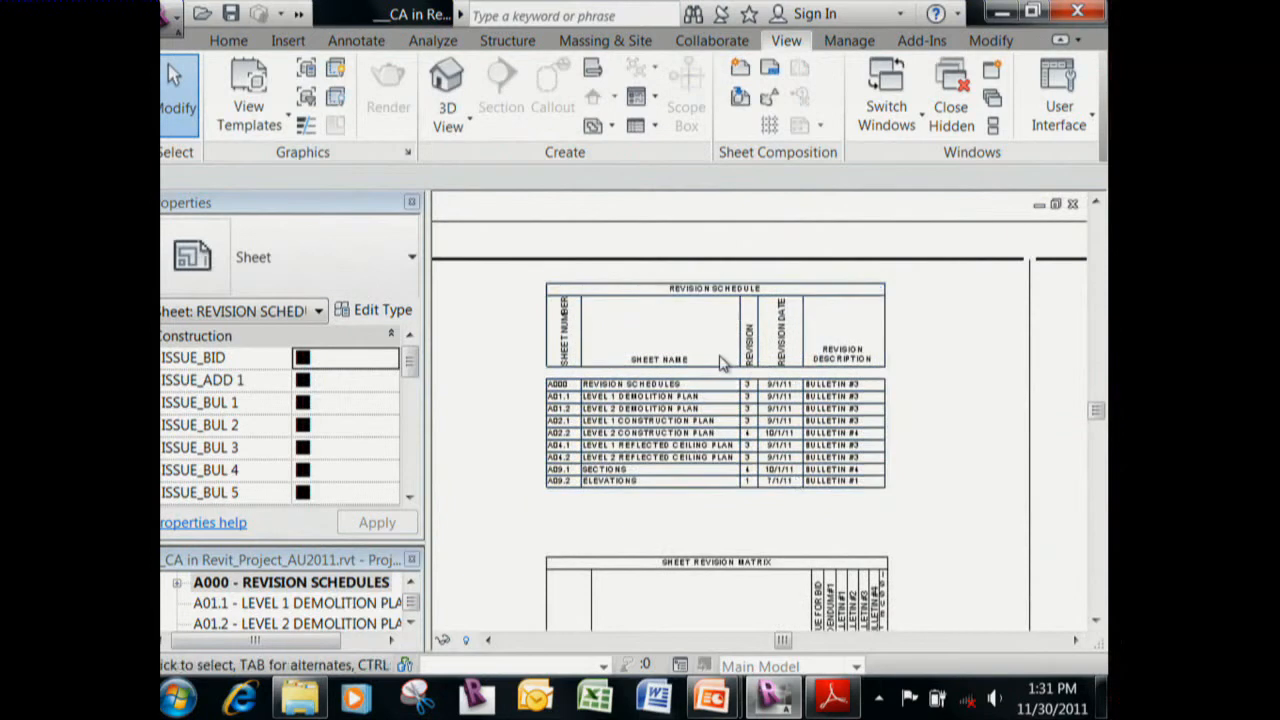
middle_drag(726, 368, 730, 390)
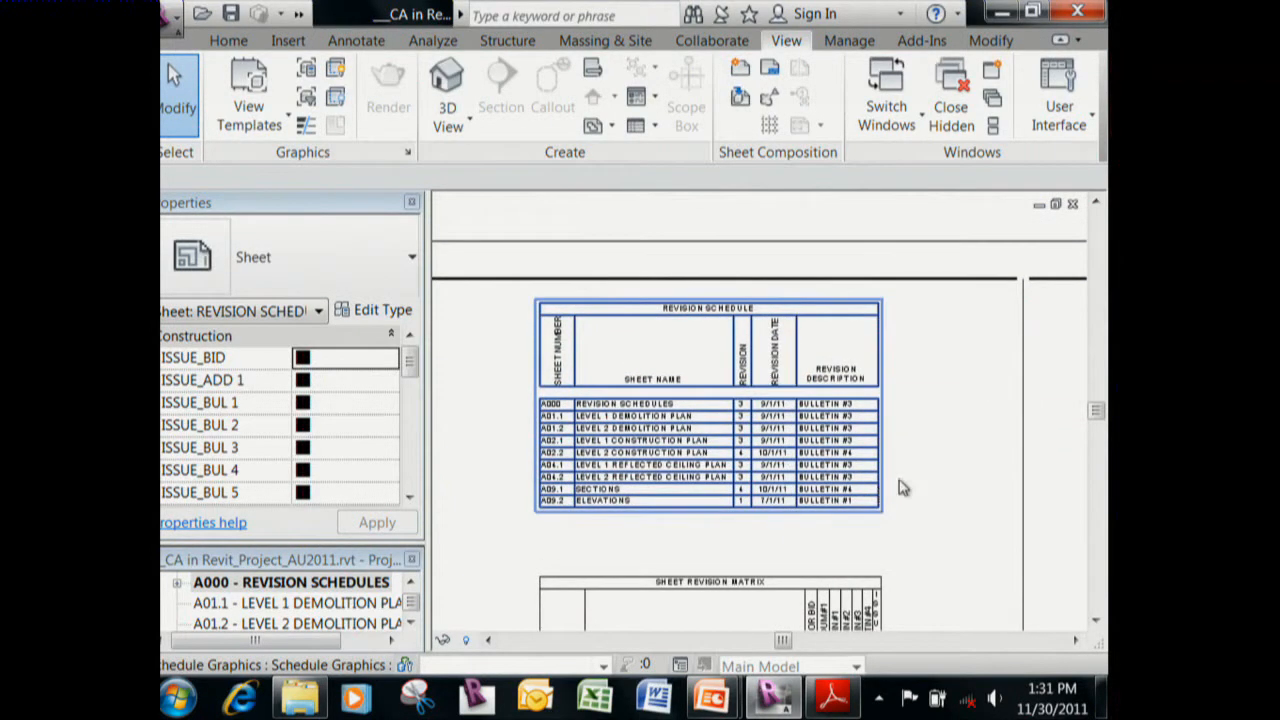
Examine which issues, addenda and bulletins are marked for each sheet in the SHEET REVISION MATRIX.
middle_drag(966, 428, 894, 331)
scroll(950, 445, down, 3)
scroll(789, 491, up, 5)
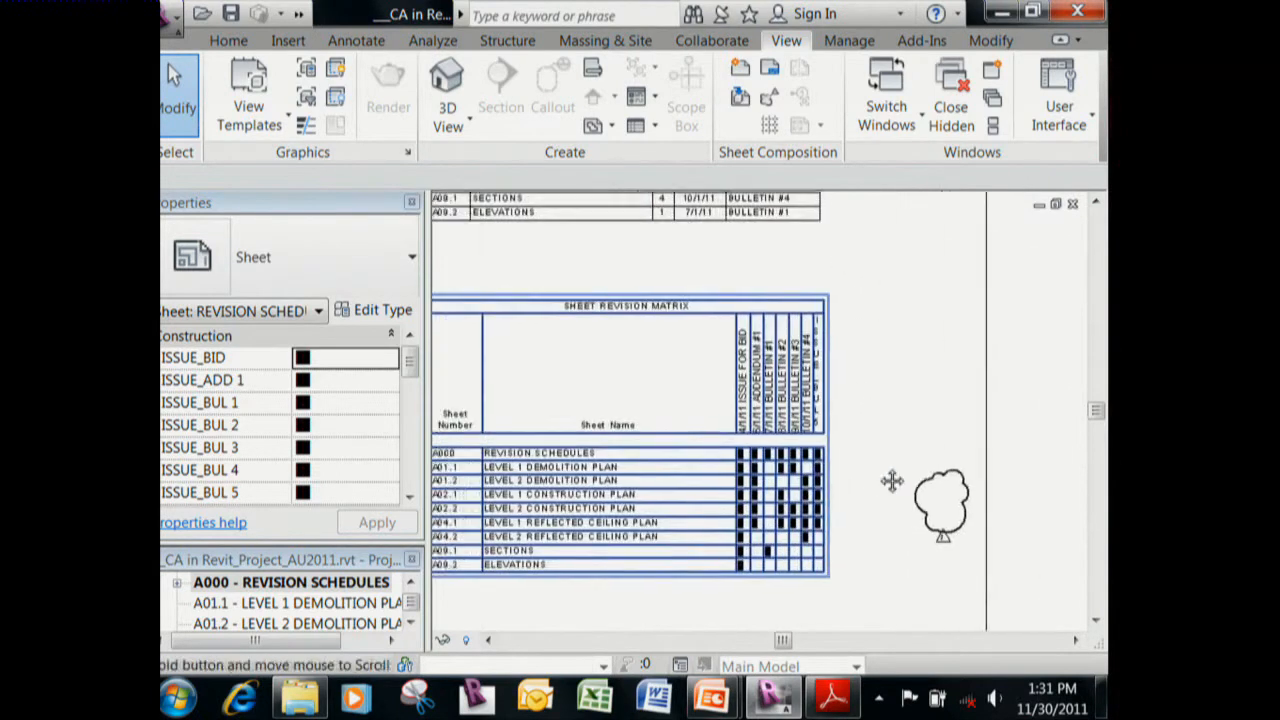
scroll(742, 343, up, 3)
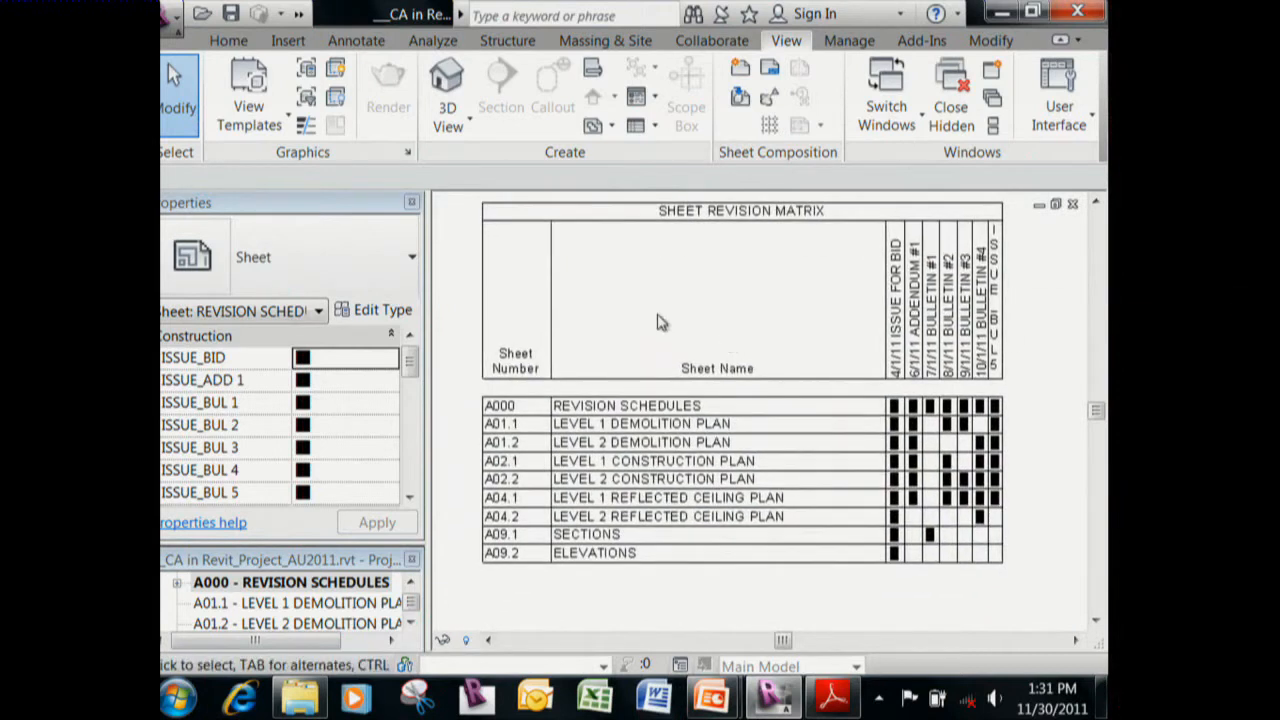
click(840, 358)
key(Escape)
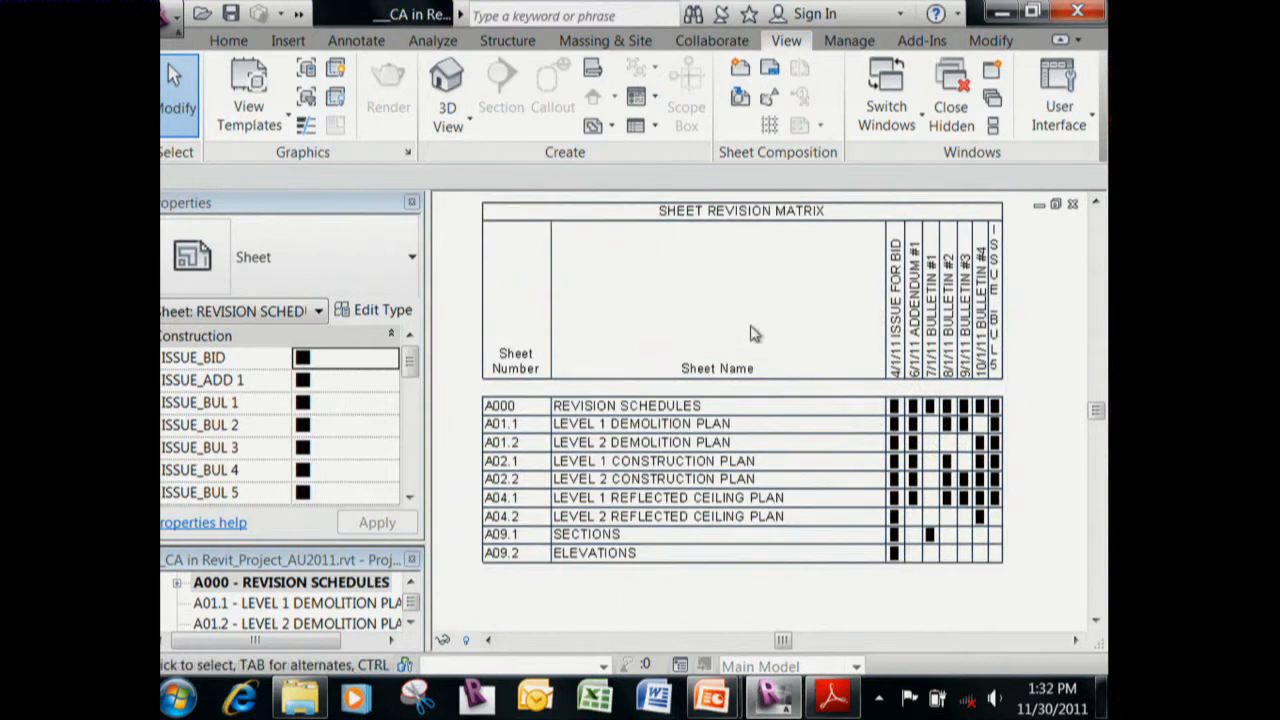
middle_drag(769, 360, 783, 374)
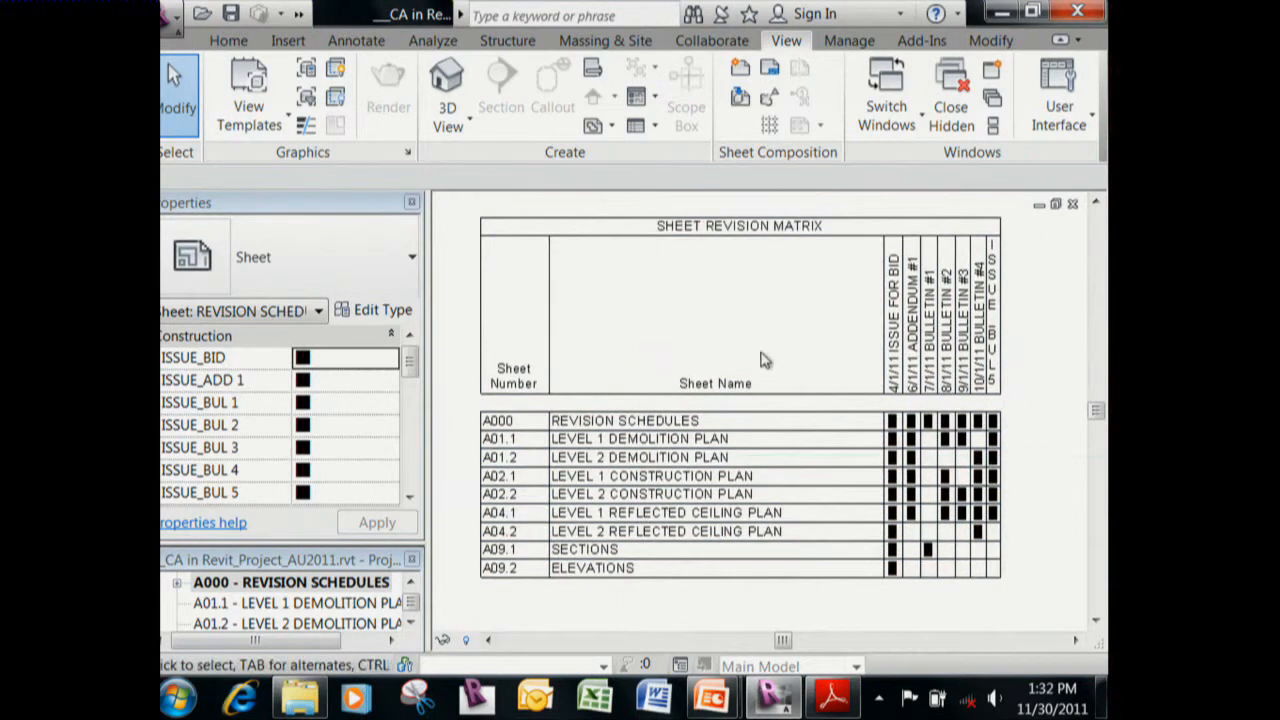
click(908, 362)
key(Escape)
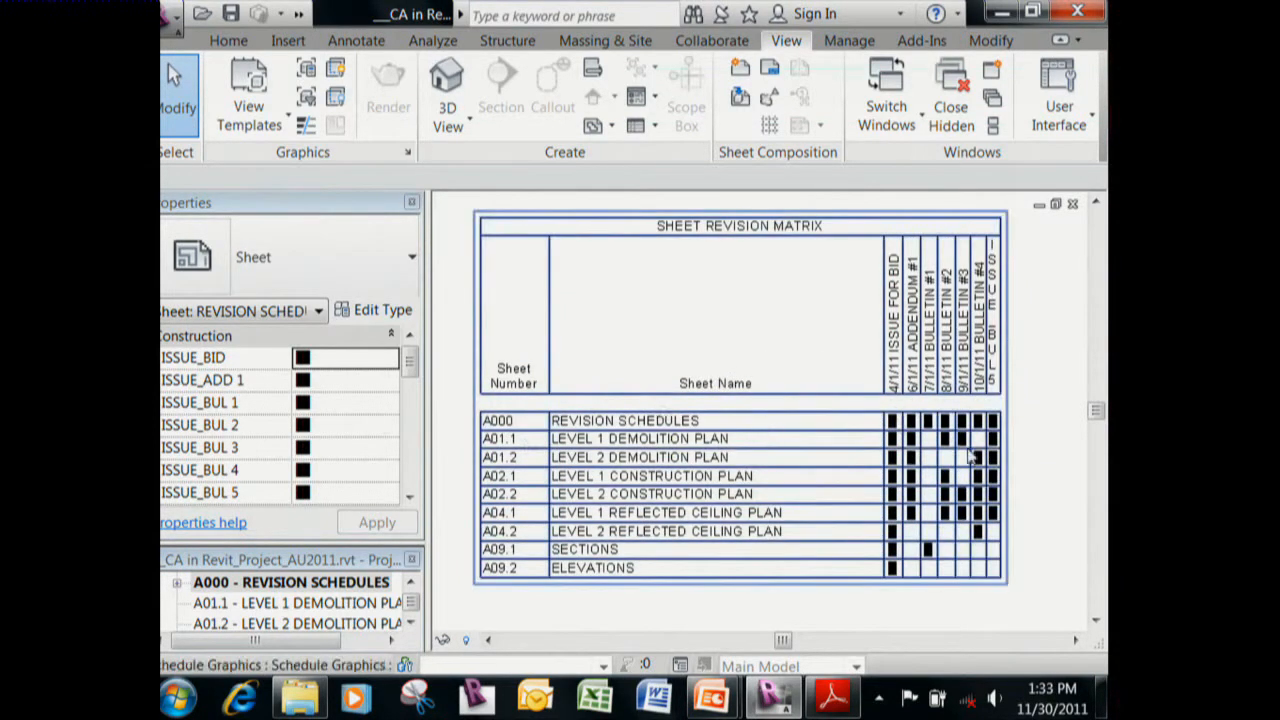
Open the schedule view of the SHEET REVISION MATRIX placed on the sheet for editing.
click(805, 421)
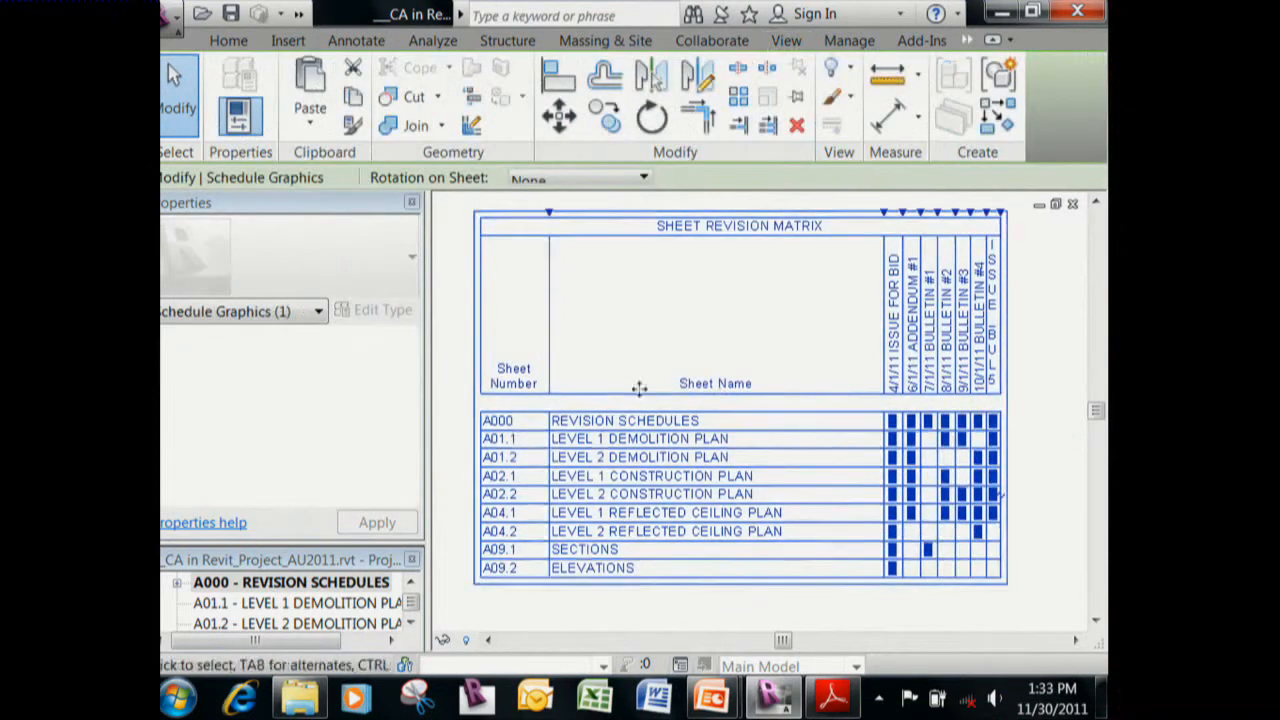
right_click(671, 421)
click(816, 279)
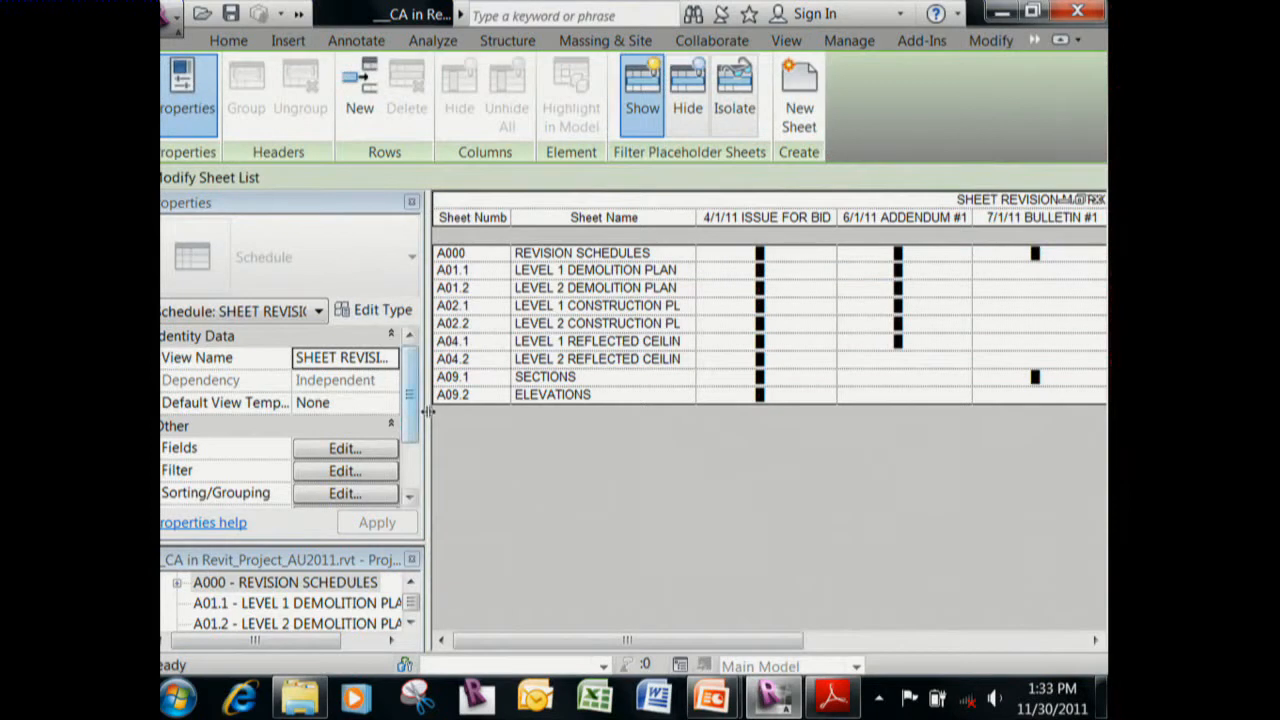
Widen the Properties palette and close the schedule view to return to the matrix on the REVISION SCHEDULES sheet.
drag(427, 411, 515, 411)
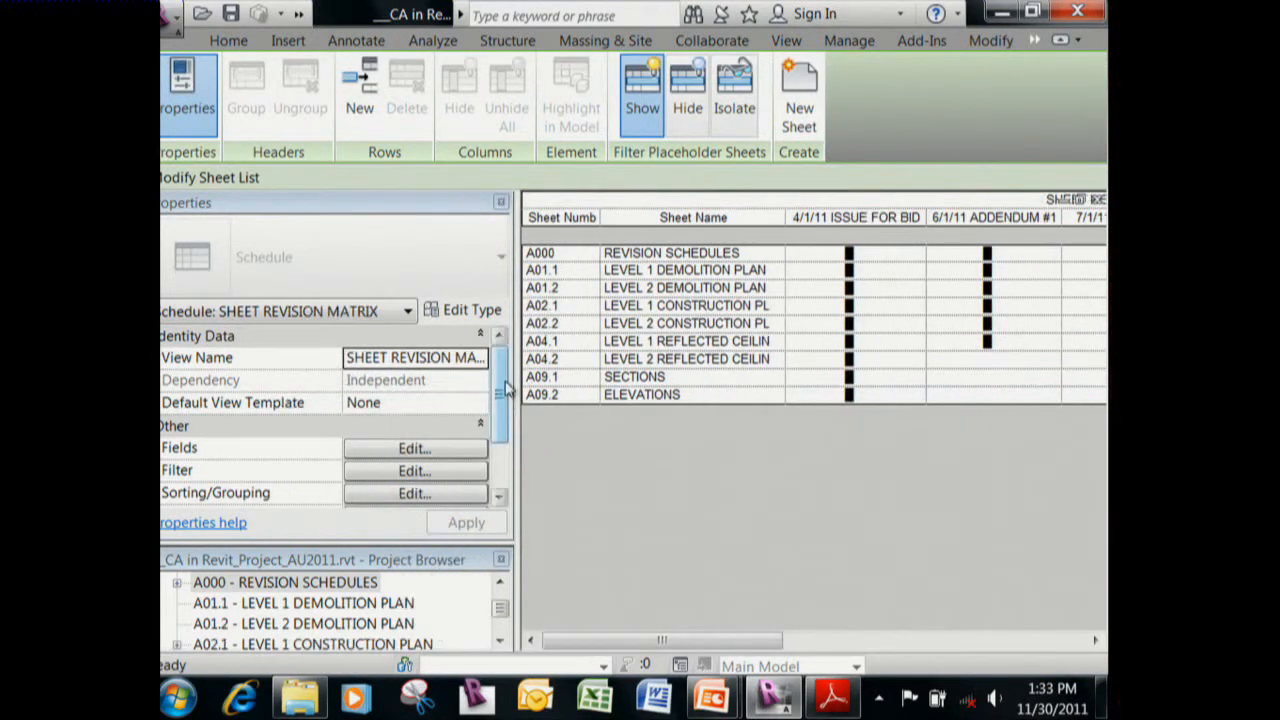
scroll(505, 381, down, 1)
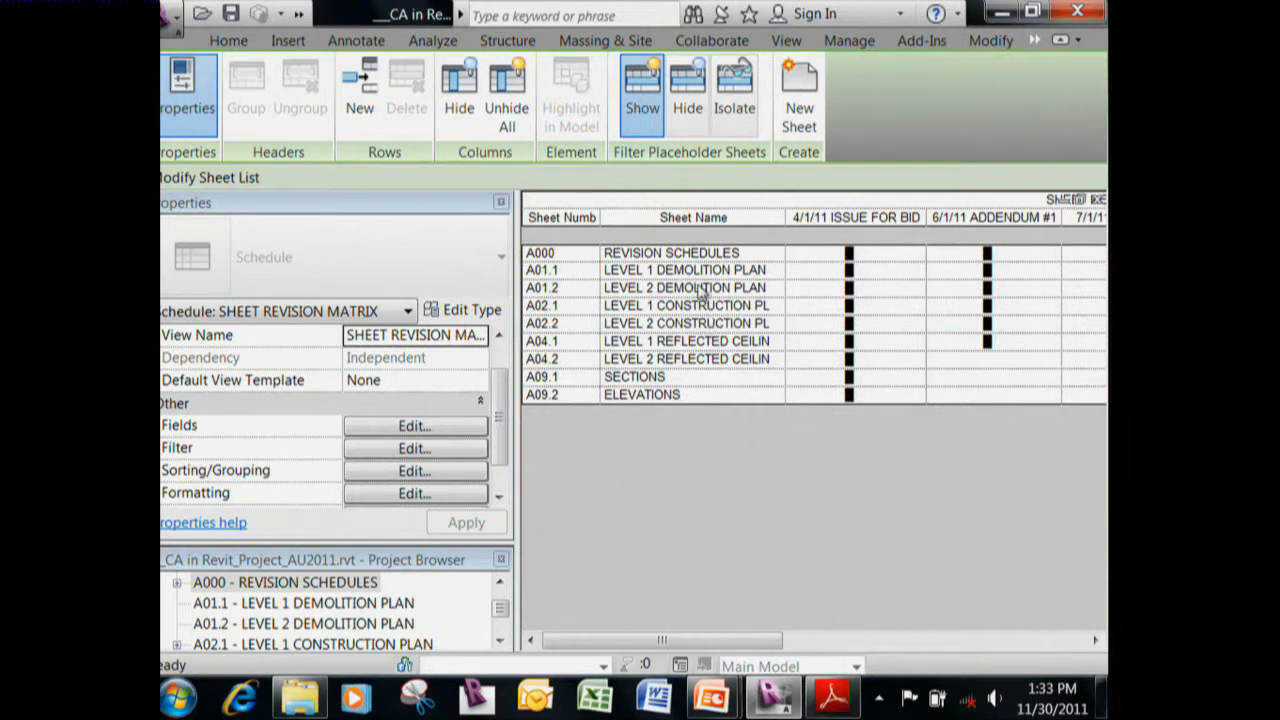
click(1098, 200)
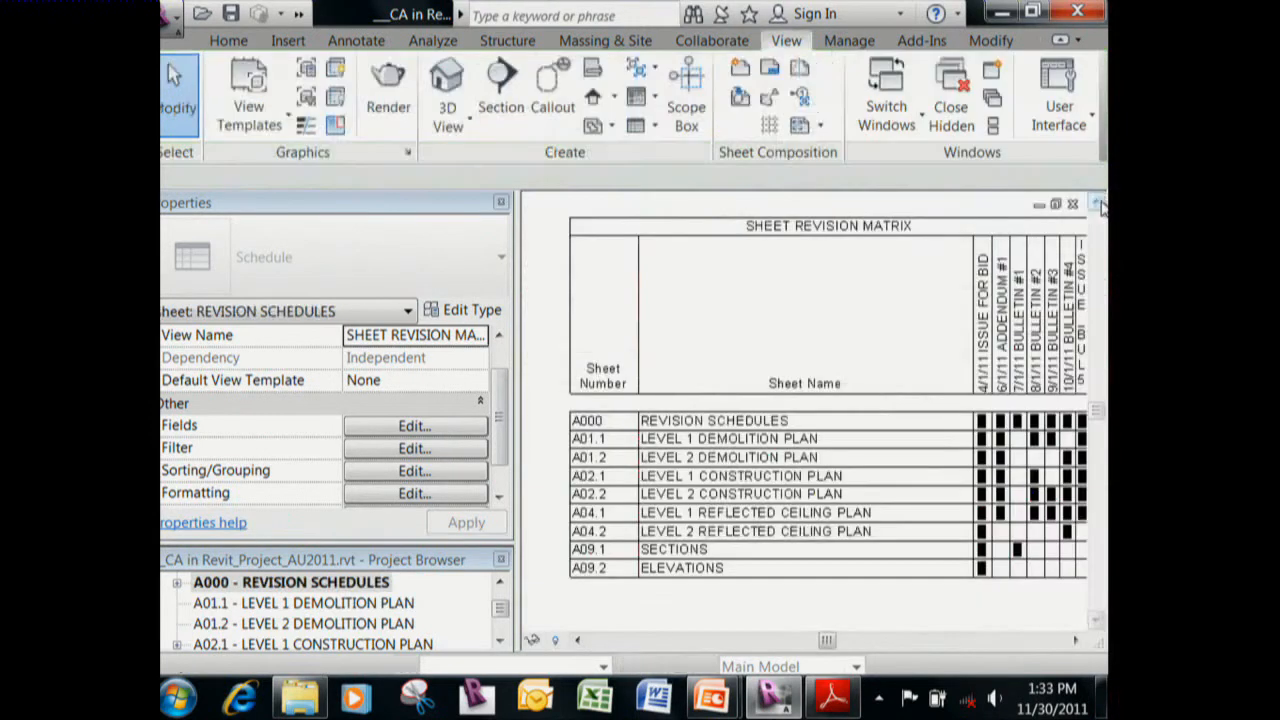
scroll(894, 334, down, 3)
scroll(978, 404, up, 3)
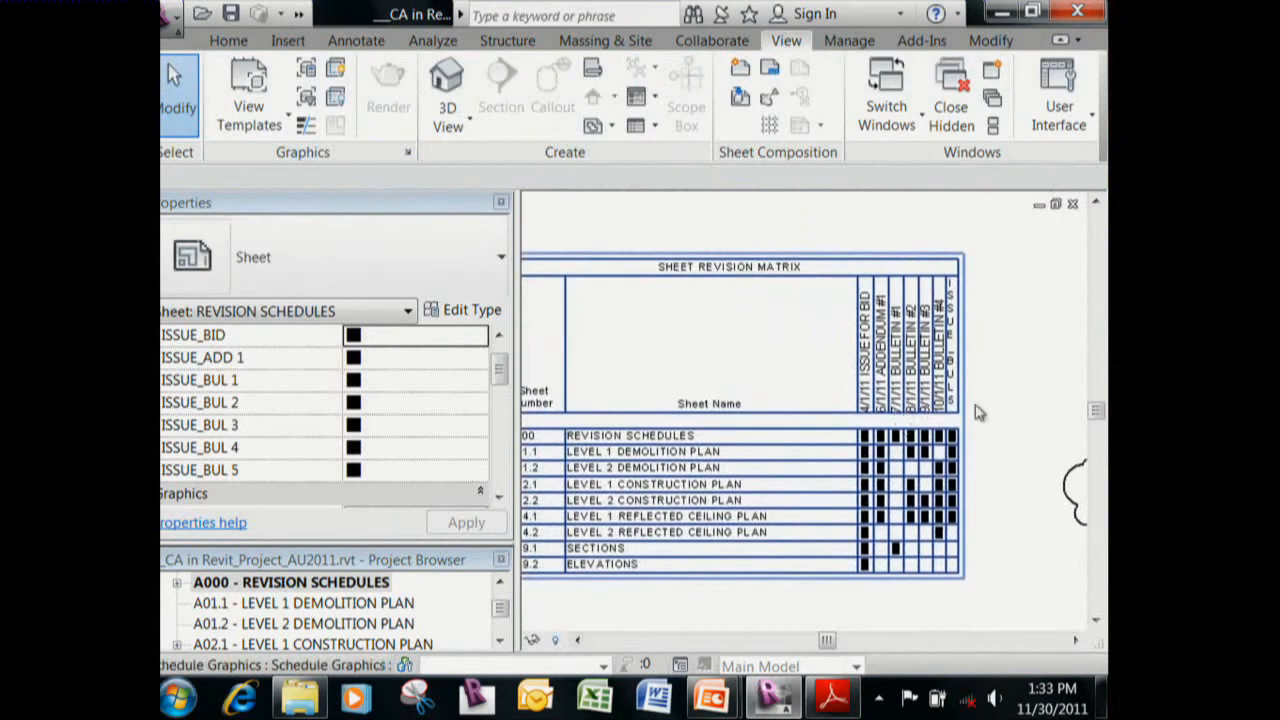
middle_drag(985, 402, 967, 380)
Add a new revision to the project's sheet issues and revisions with the description BULLETIN #5.
key(r)
key(c)
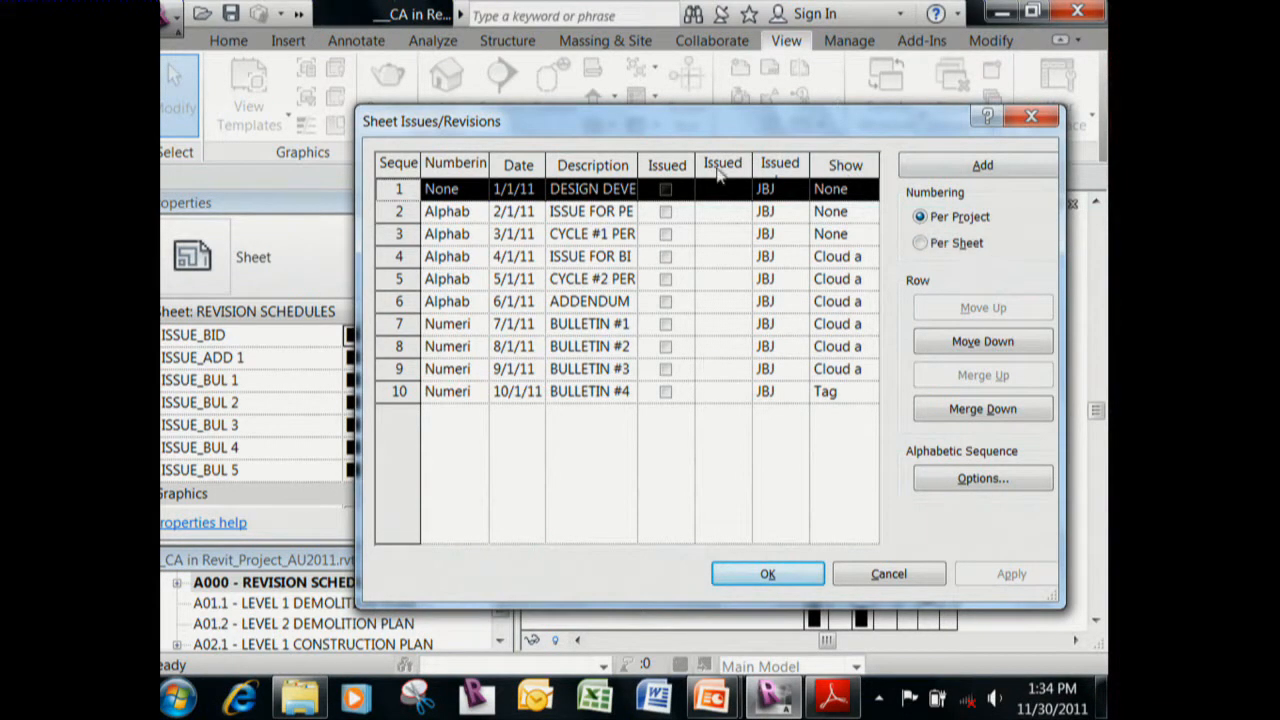
click(983, 166)
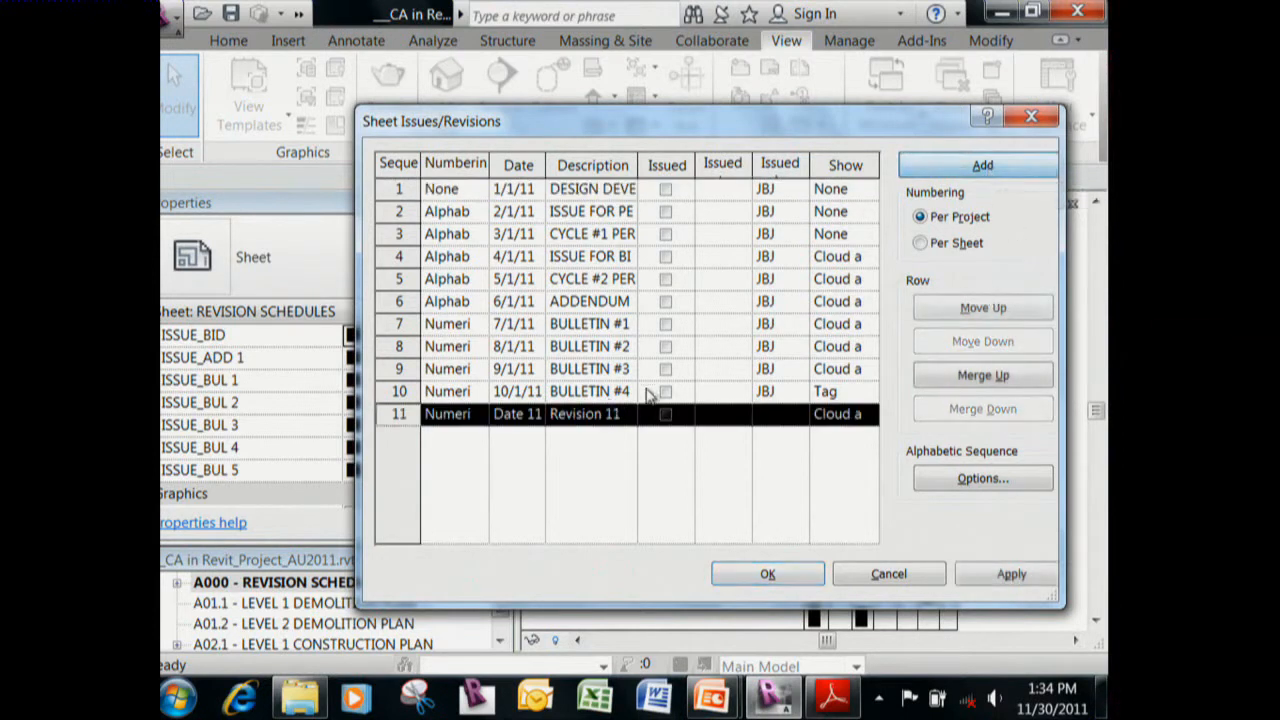
click(628, 414)
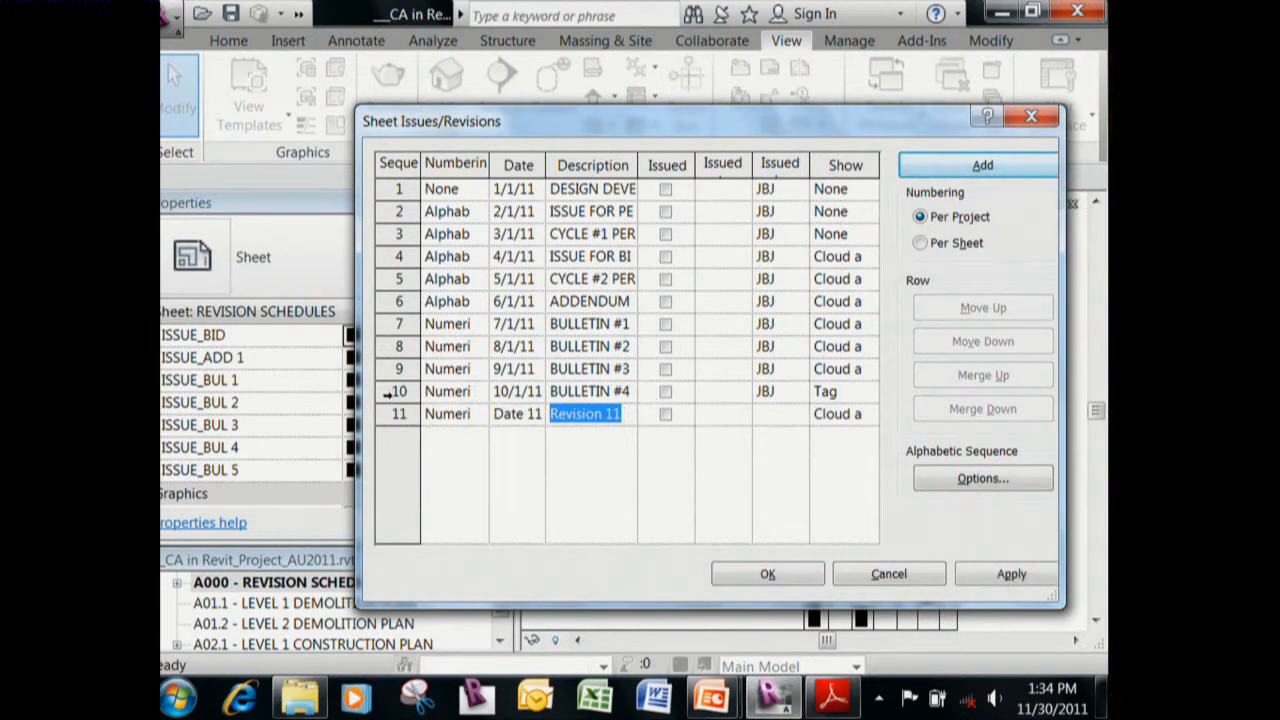
text(b)
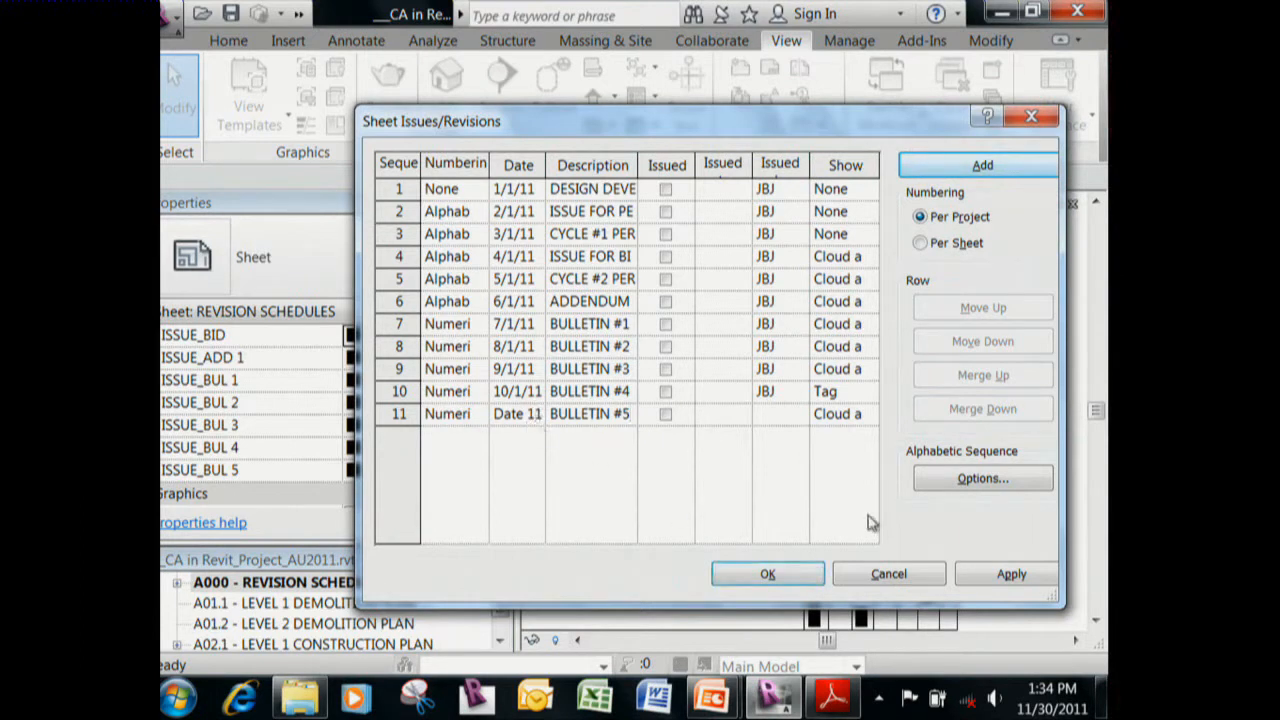
click(788, 578)
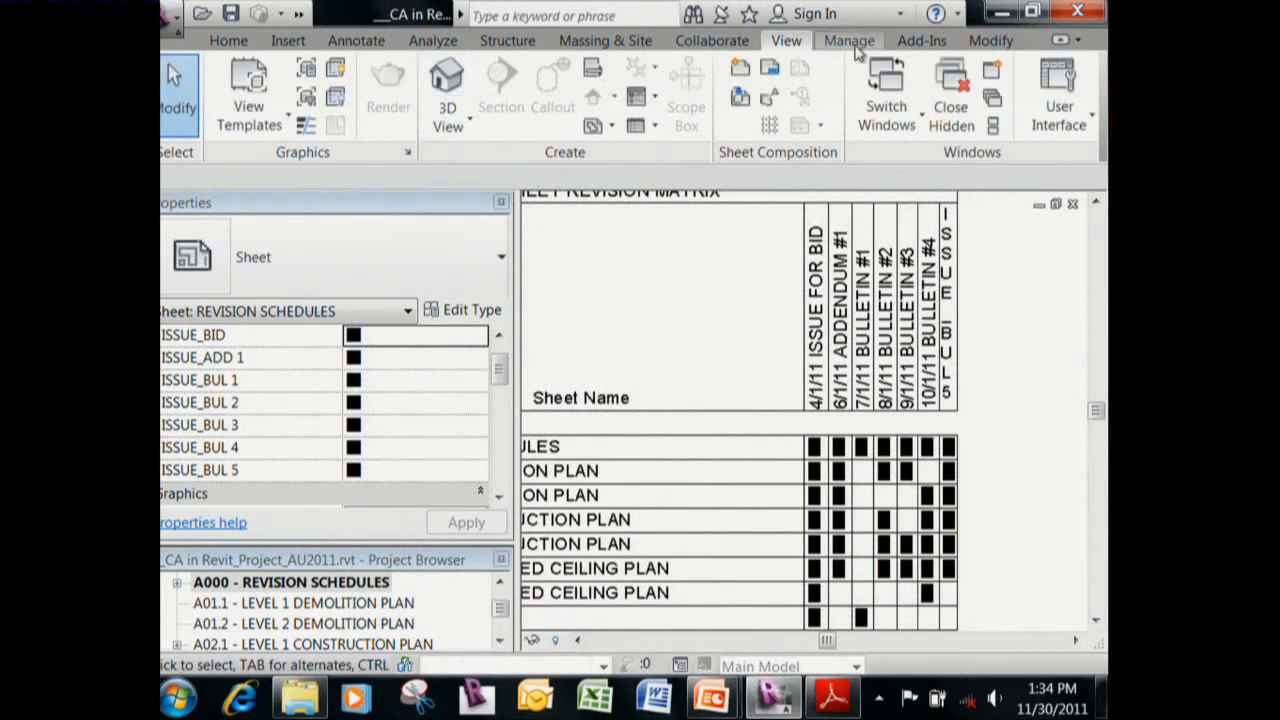
click(856, 50)
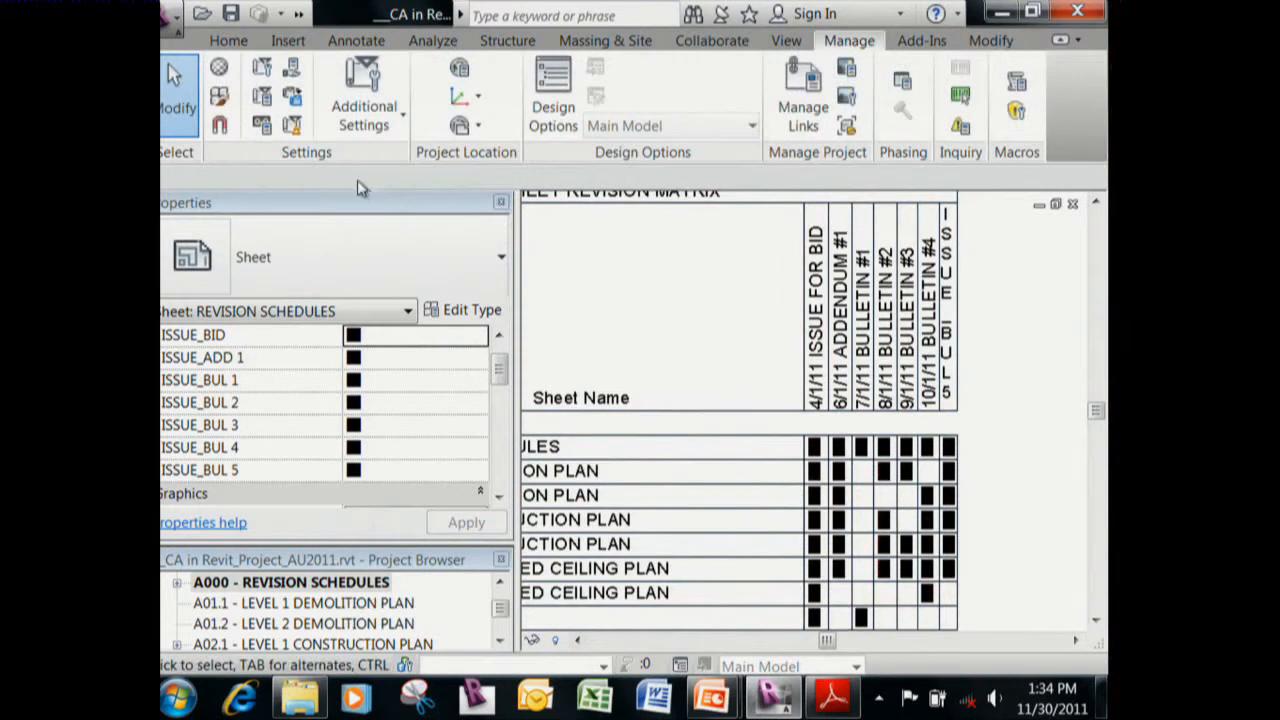
click(264, 100)
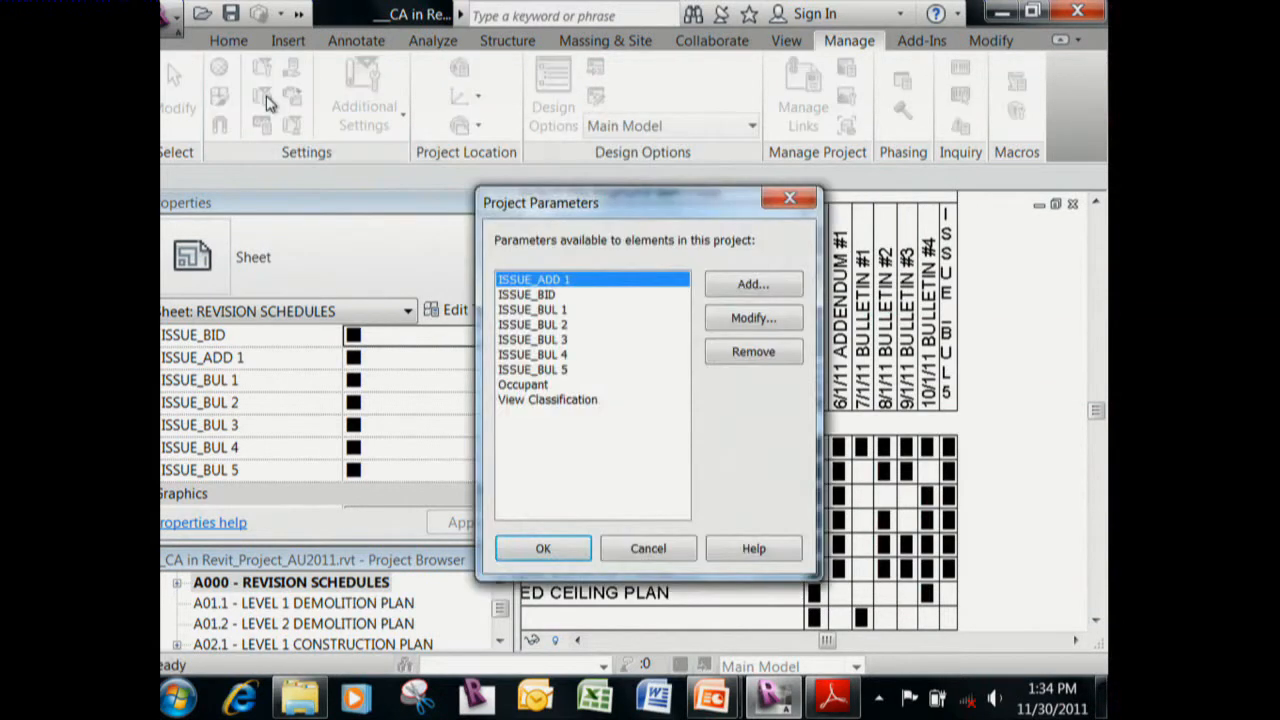
drag(612, 212, 435, 192)
click(566, 268)
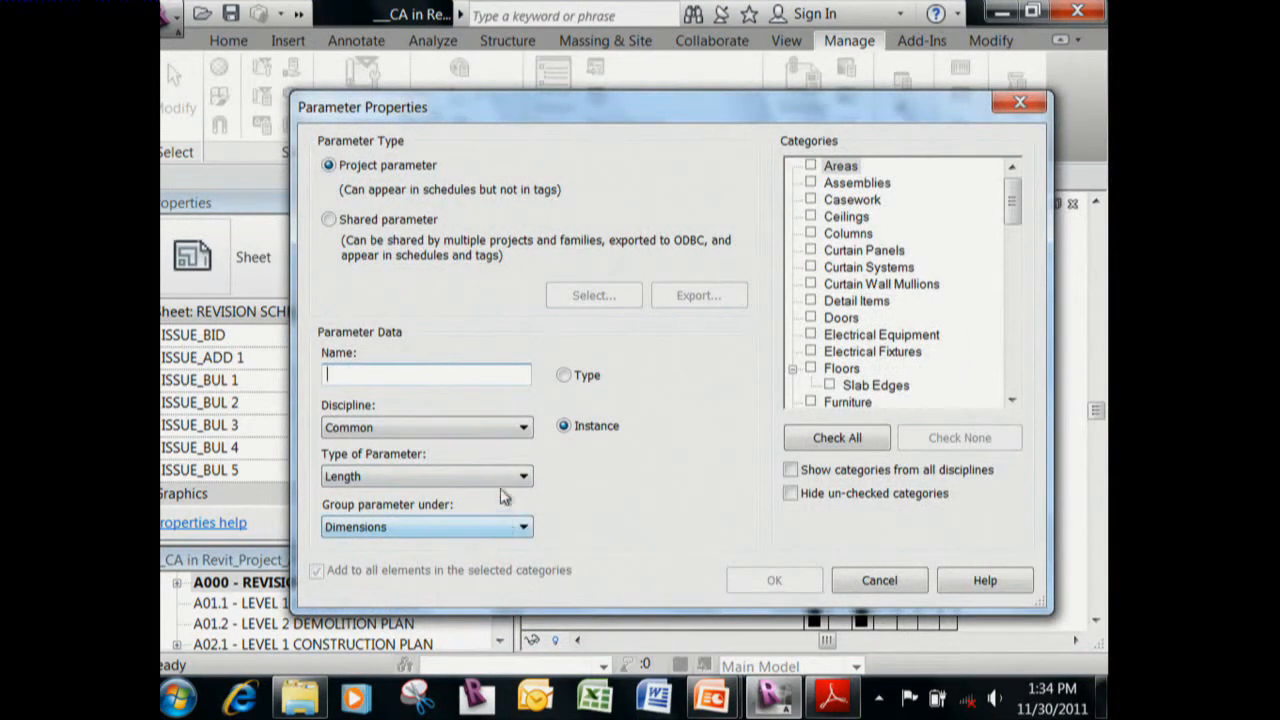
click(508, 430)
click(505, 430)
click(492, 476)
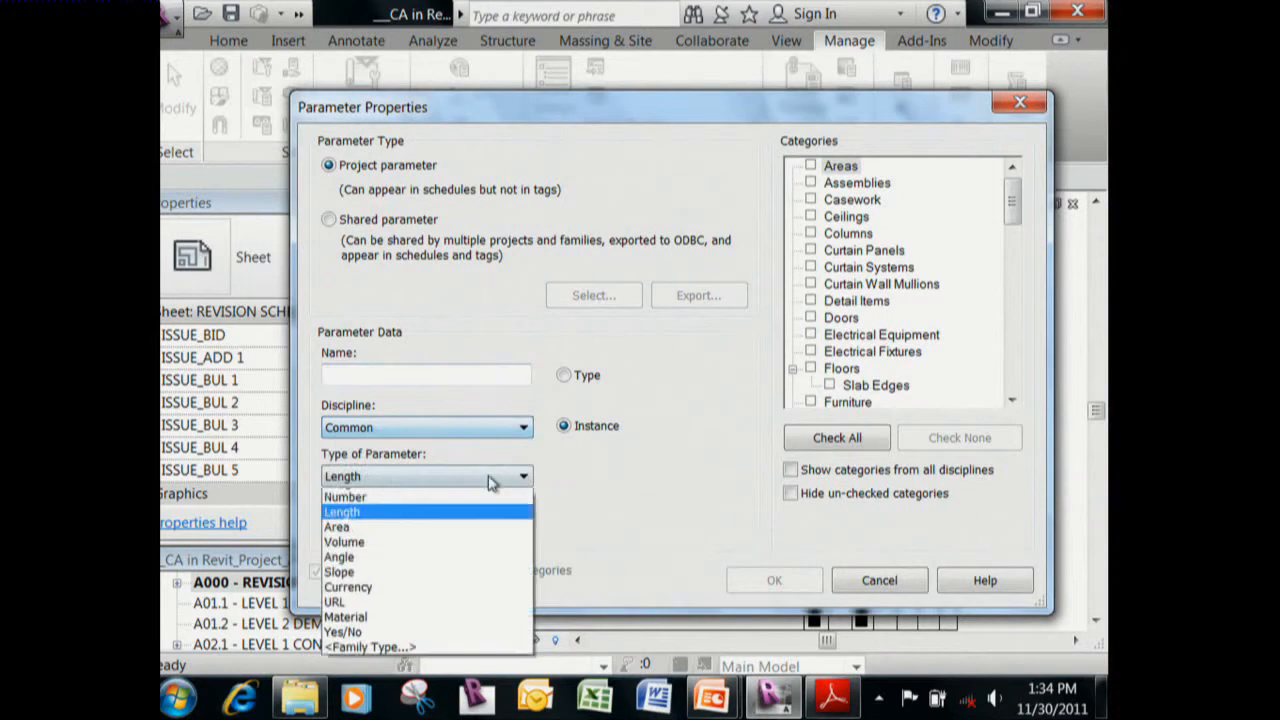
click(490, 497)
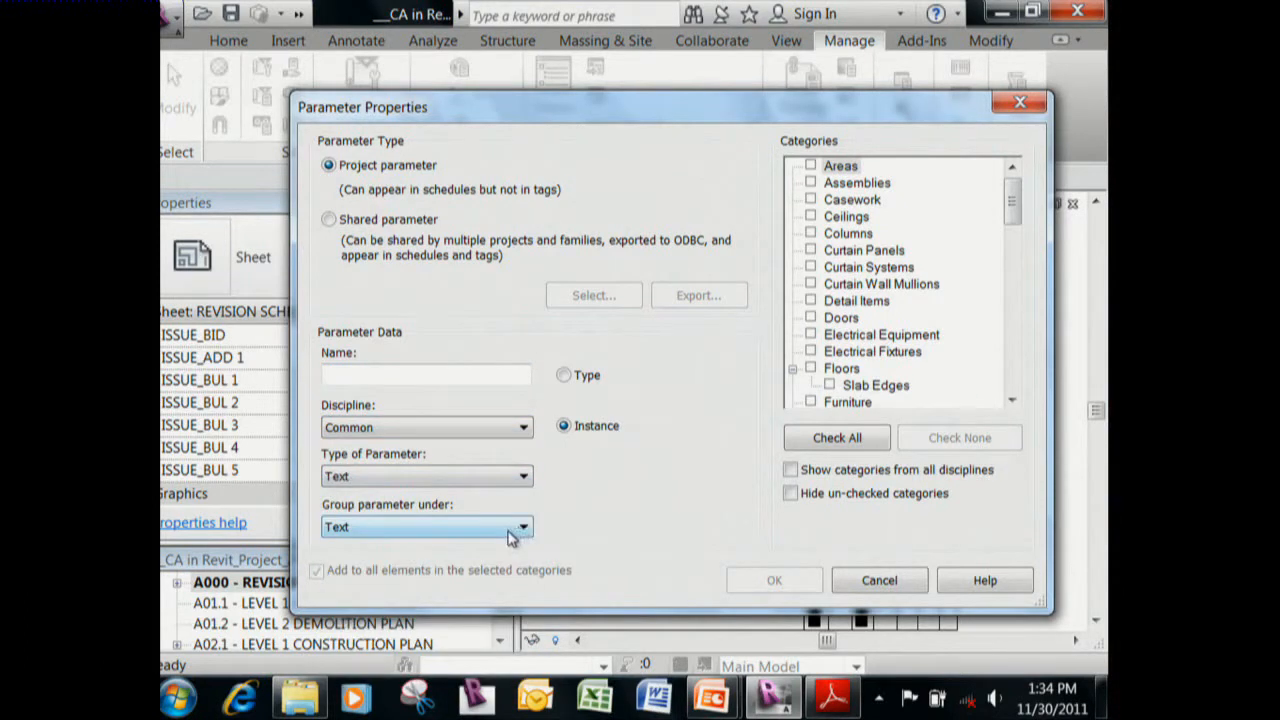
click(518, 530)
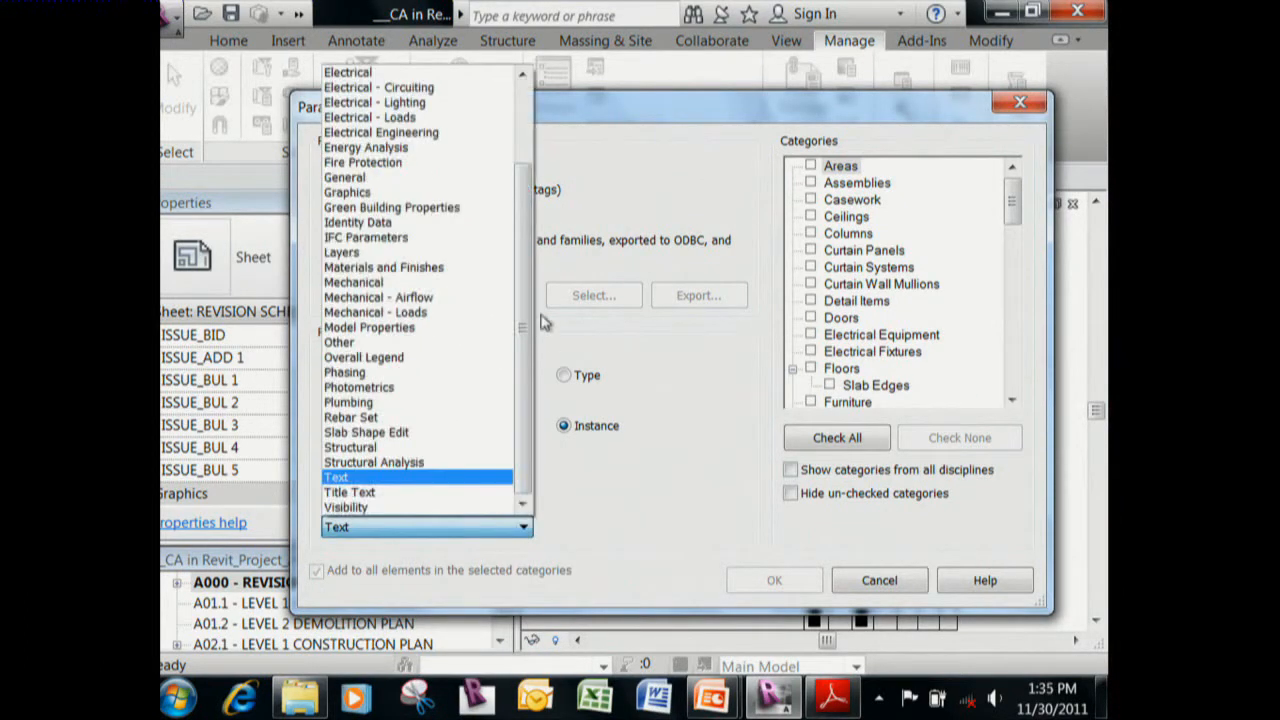
scroll(430, 250, up, 3)
click(420, 131)
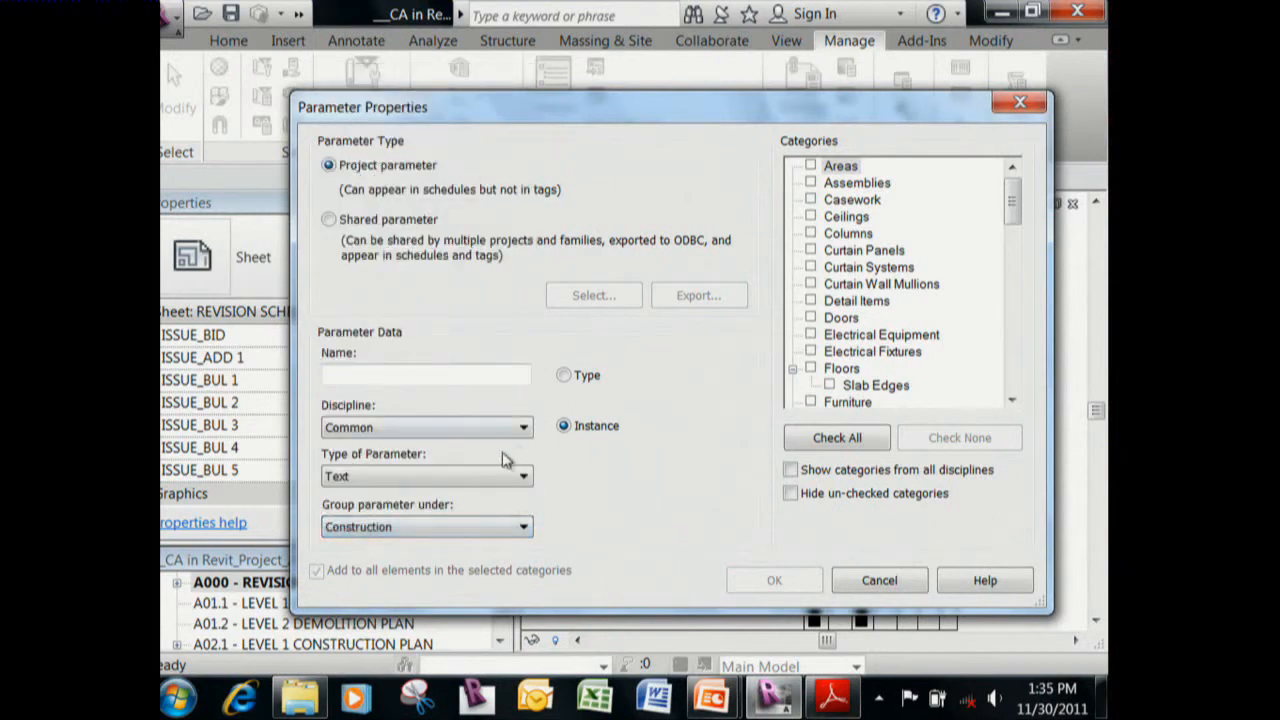
click(437, 377)
drag(651, 123, 815, 105)
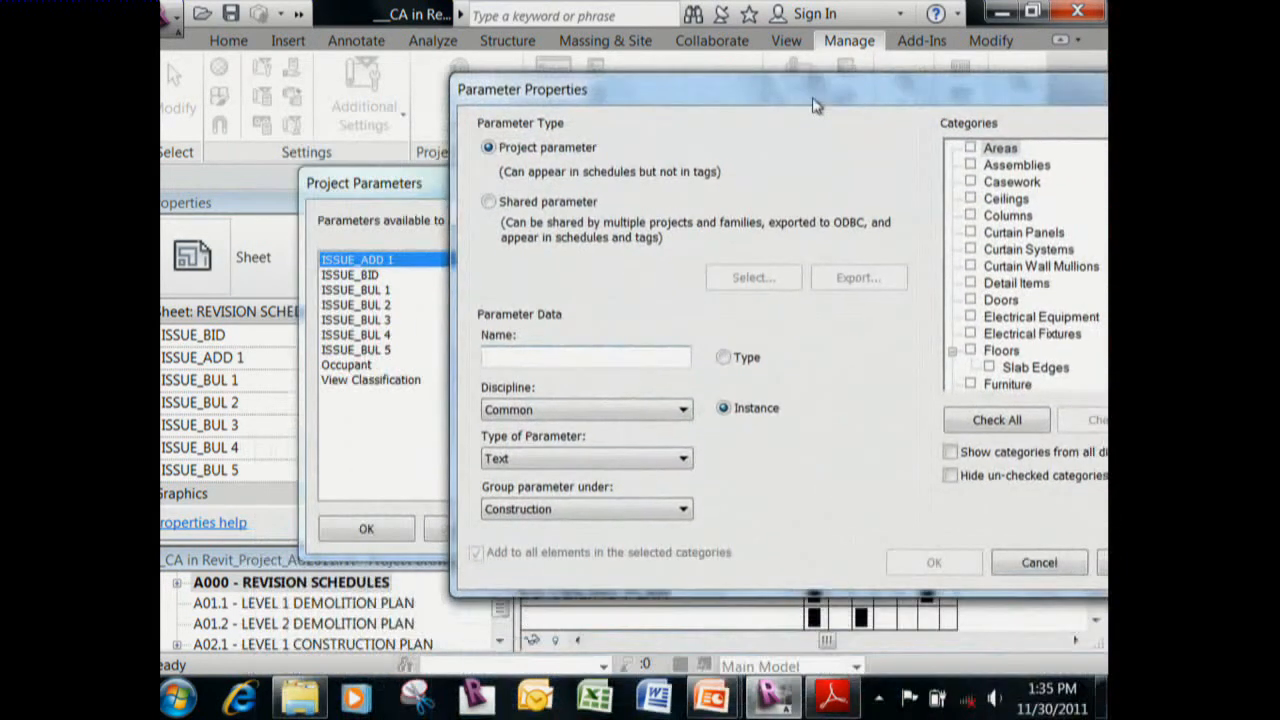
text(ISSUE_BUL)
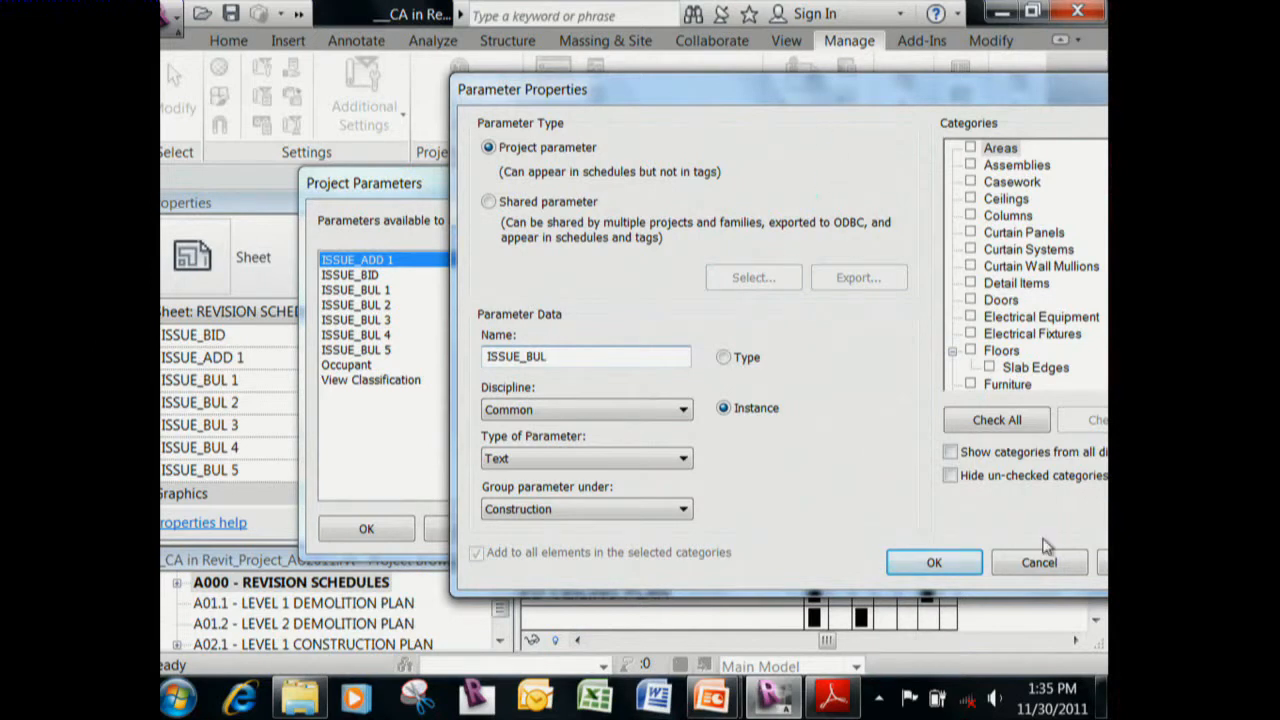
drag(858, 78, 656, 60)
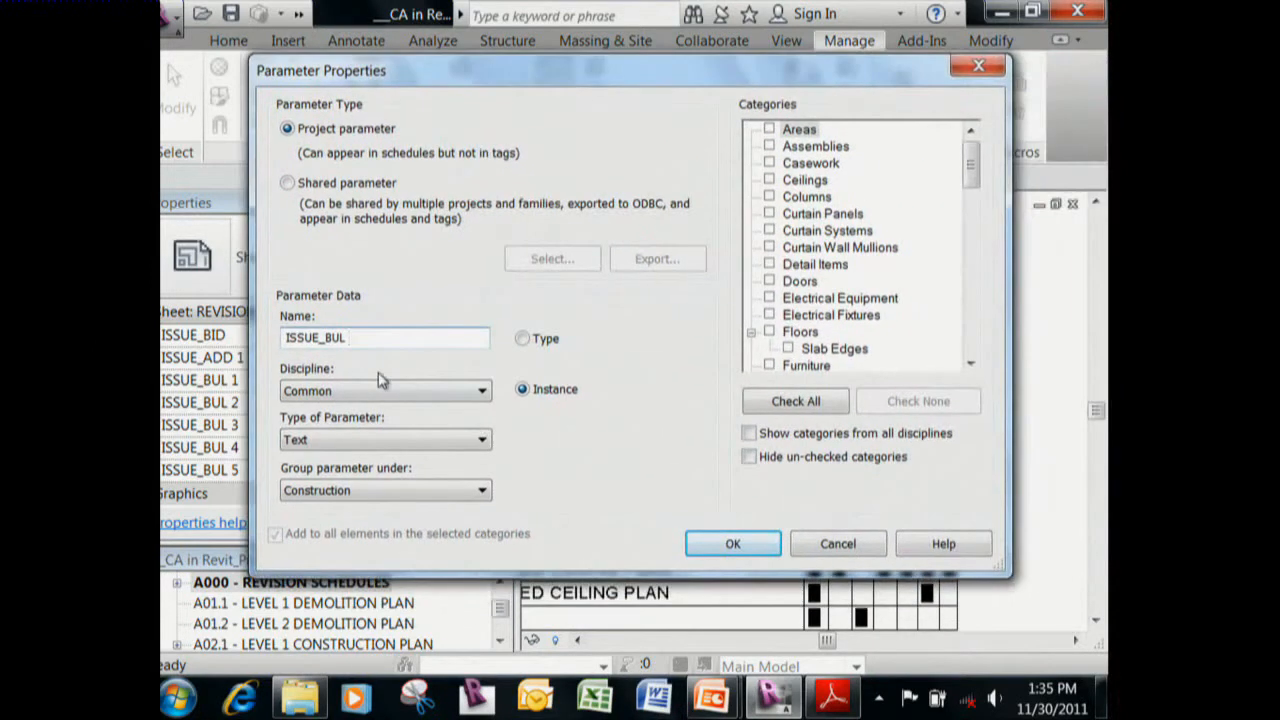
click(522, 389)
drag(975, 168, 980, 293)
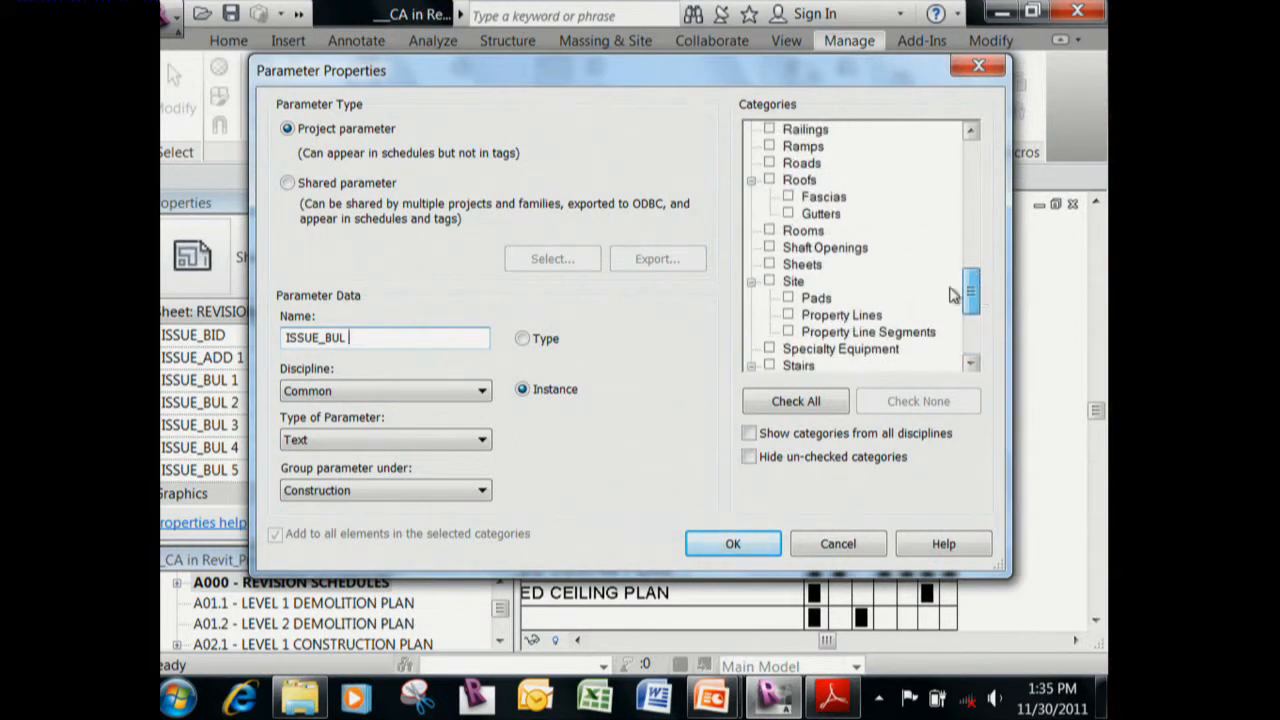
click(769, 264)
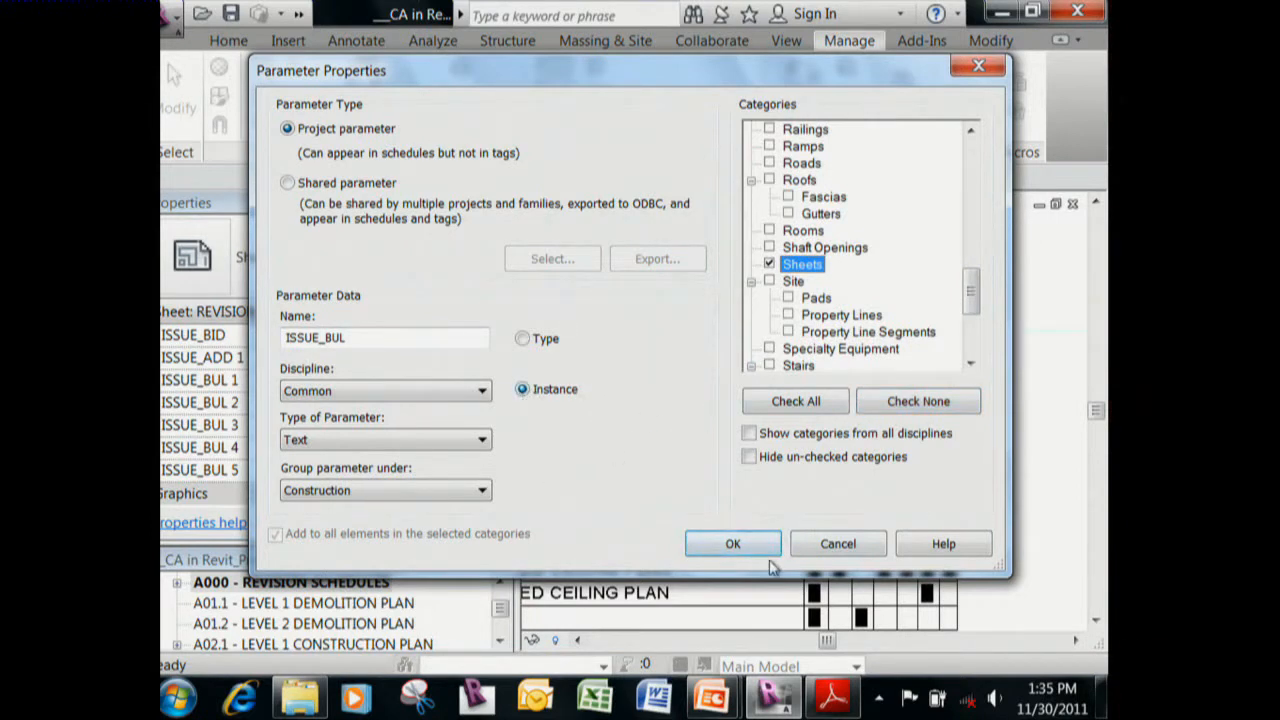
click(838, 544)
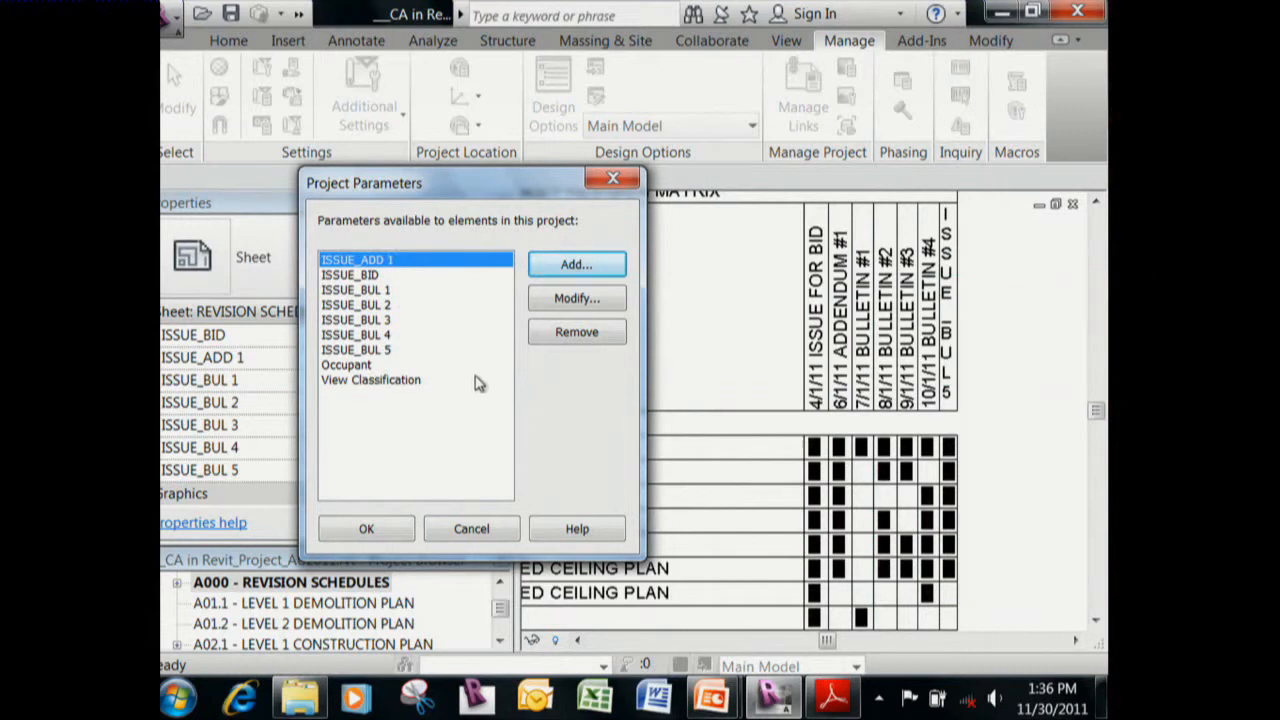
click(471, 529)
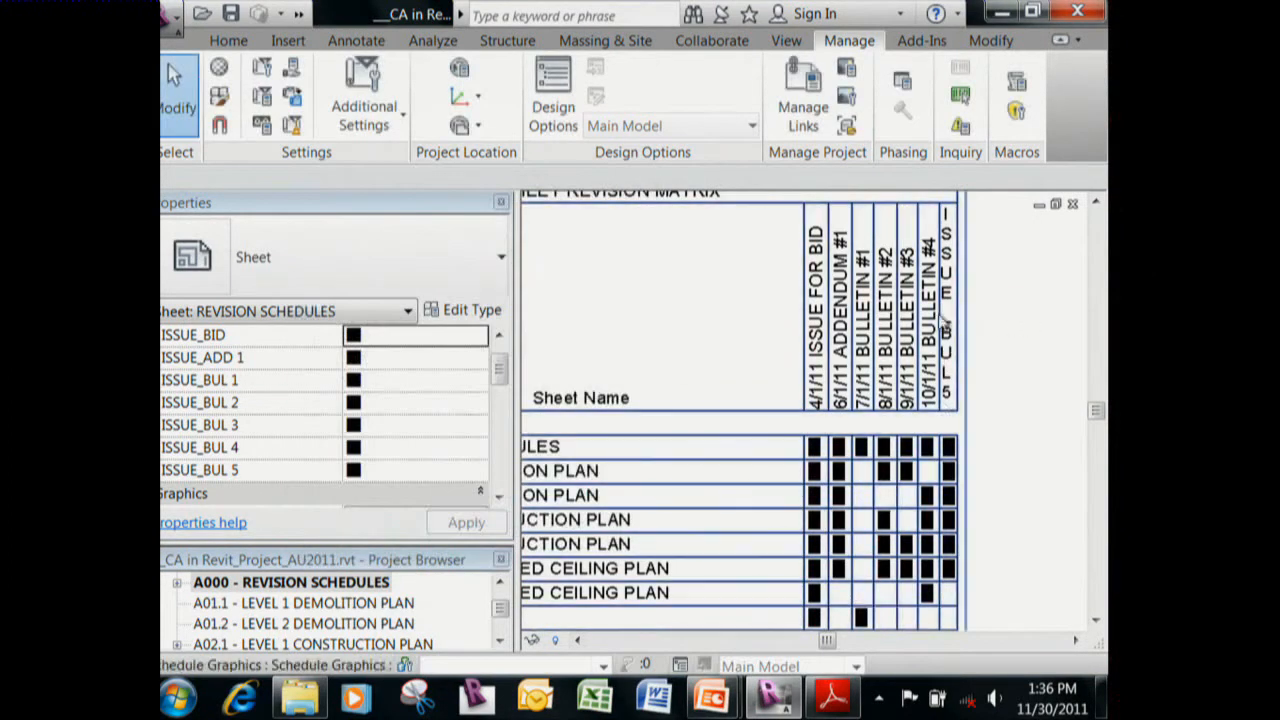
Add another revision after BULLETIN #5 in the sheet issues and revisions, with the description BULLETIN 6.
click(943, 322)
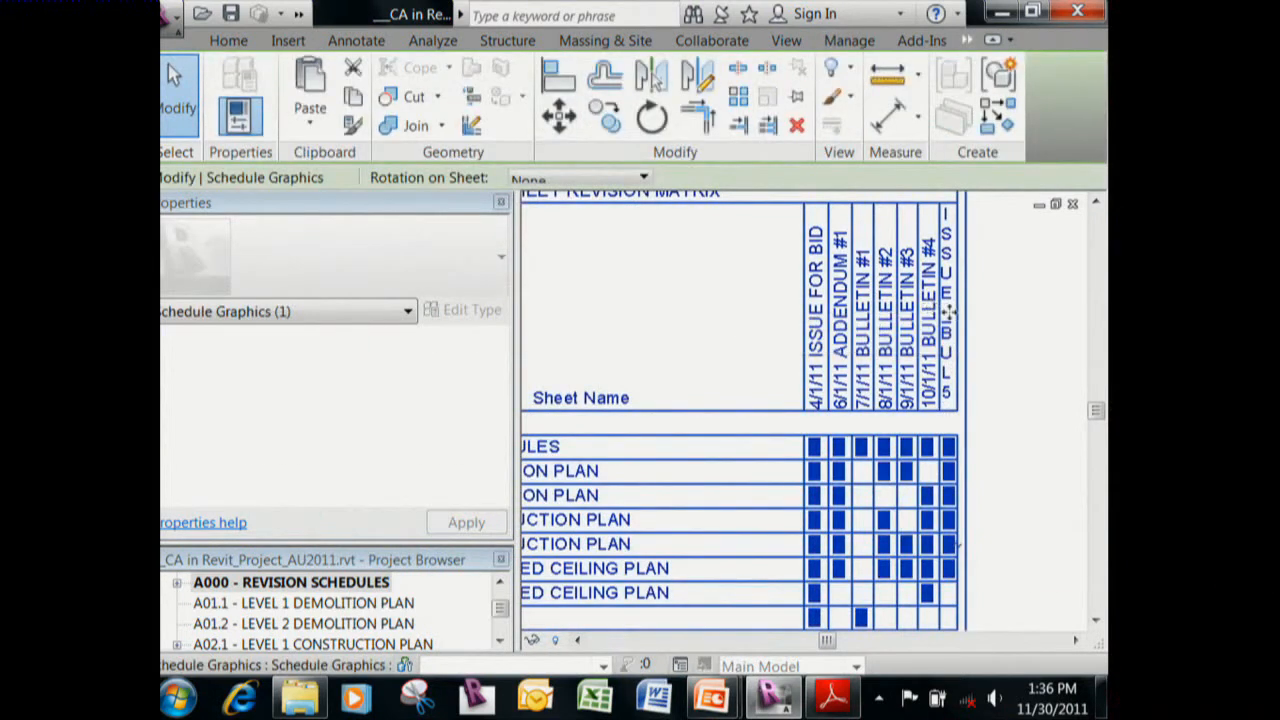
click(1005, 332)
key(r)
key(v)
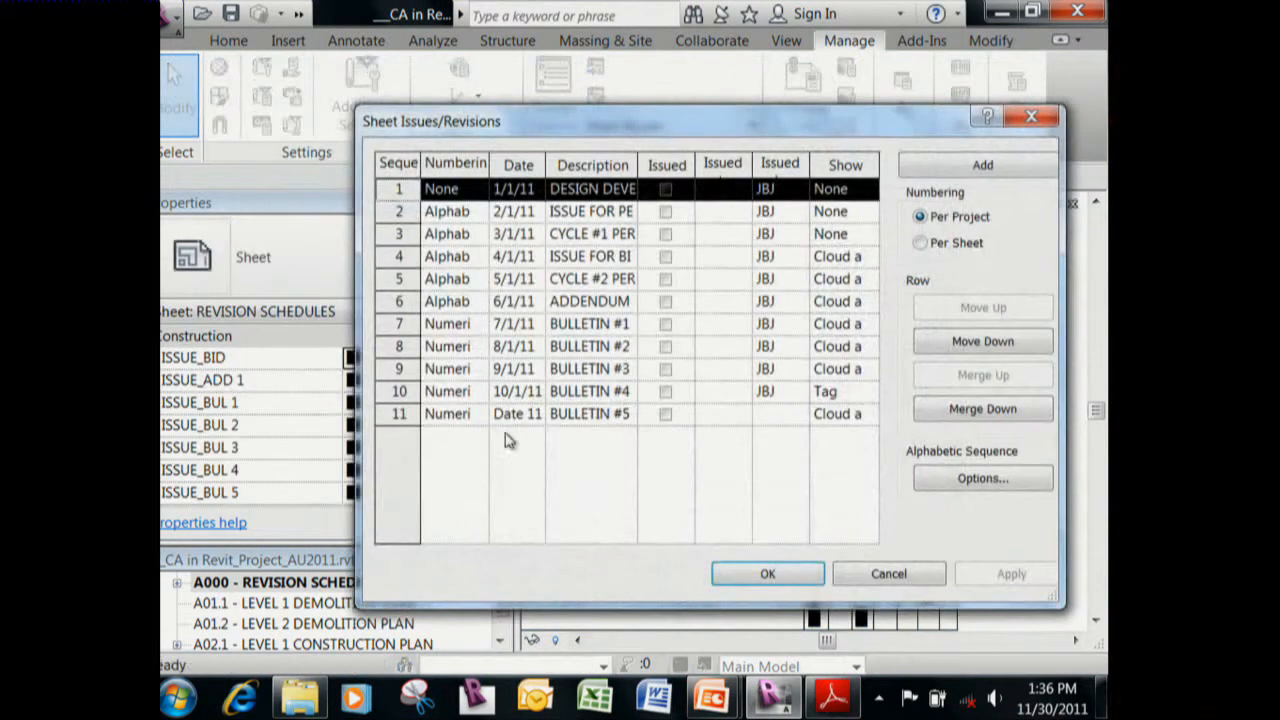
click(983, 165)
click(618, 440)
click(620, 441)
text(B)
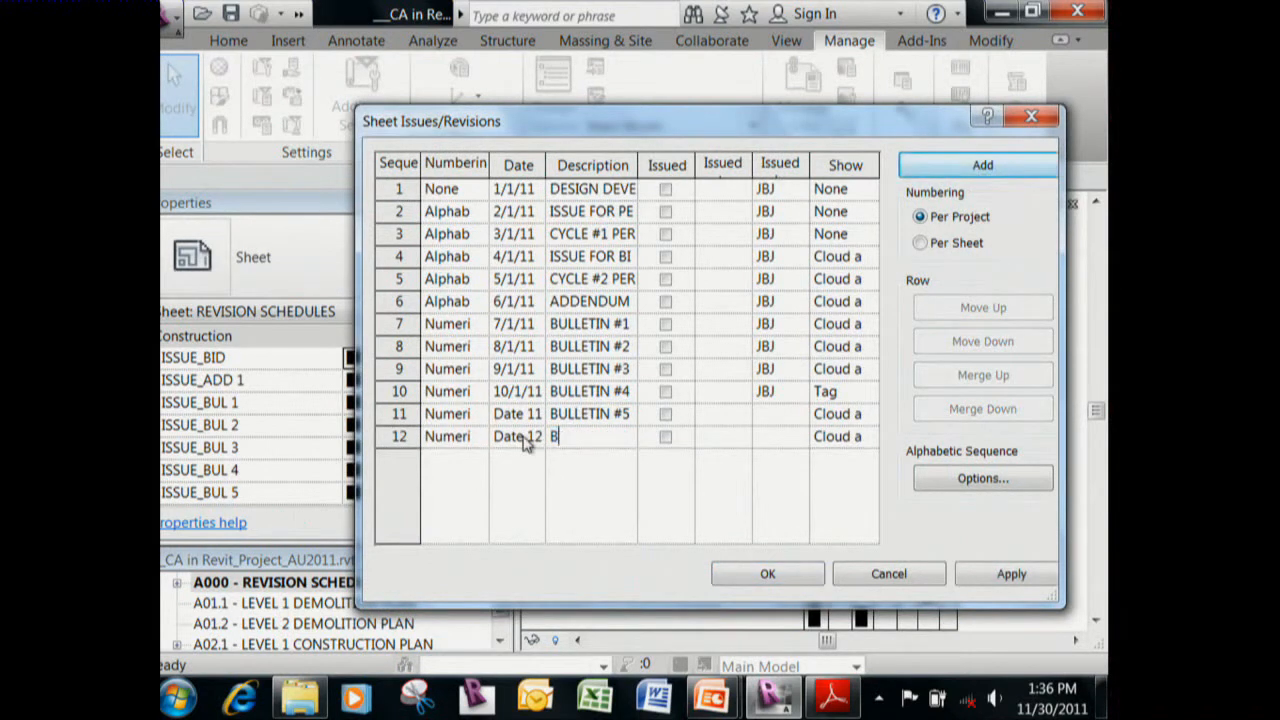
text(ULLETIN 6)
click(767, 573)
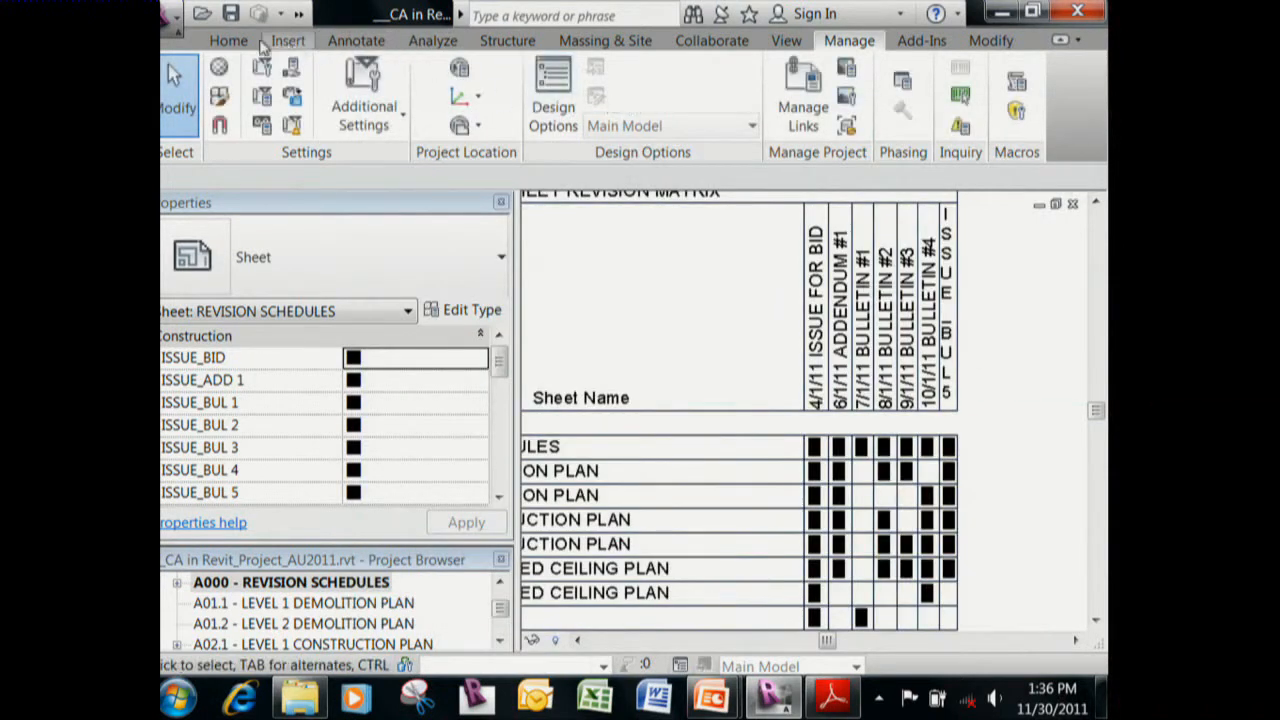
Start a new project parameter and name it ISSUE_BUL 6.
click(229, 41)
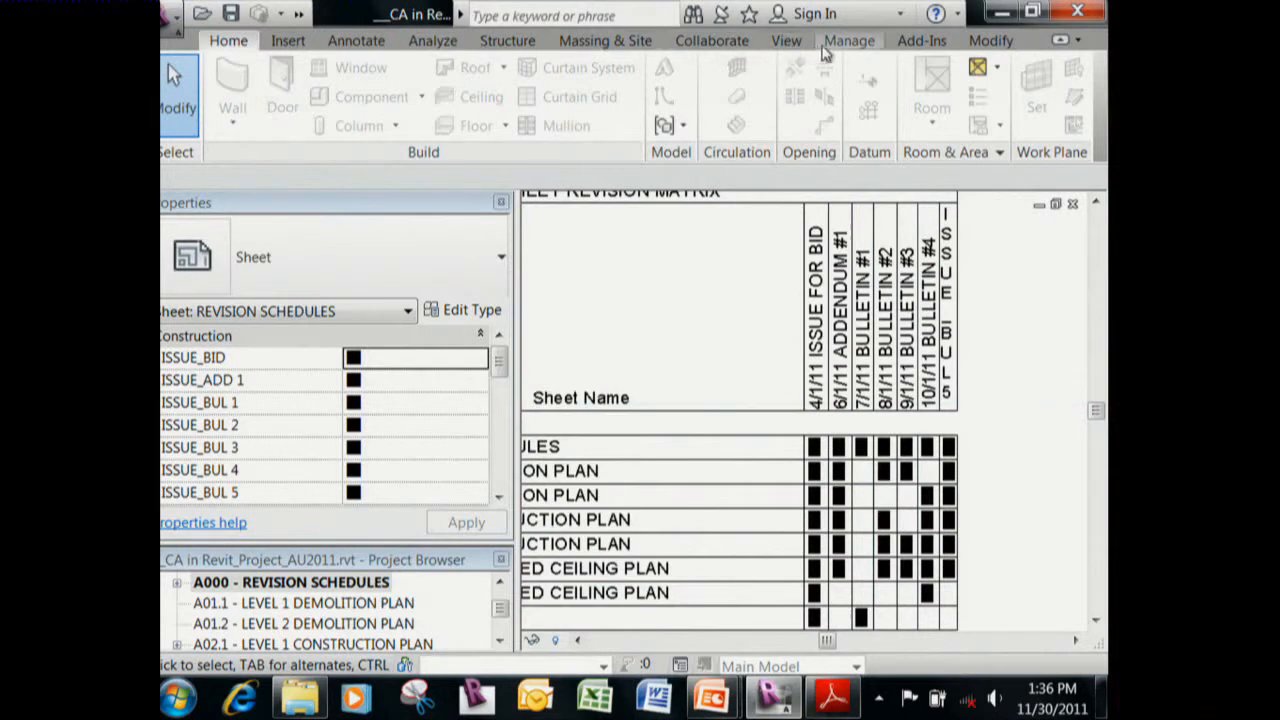
click(842, 41)
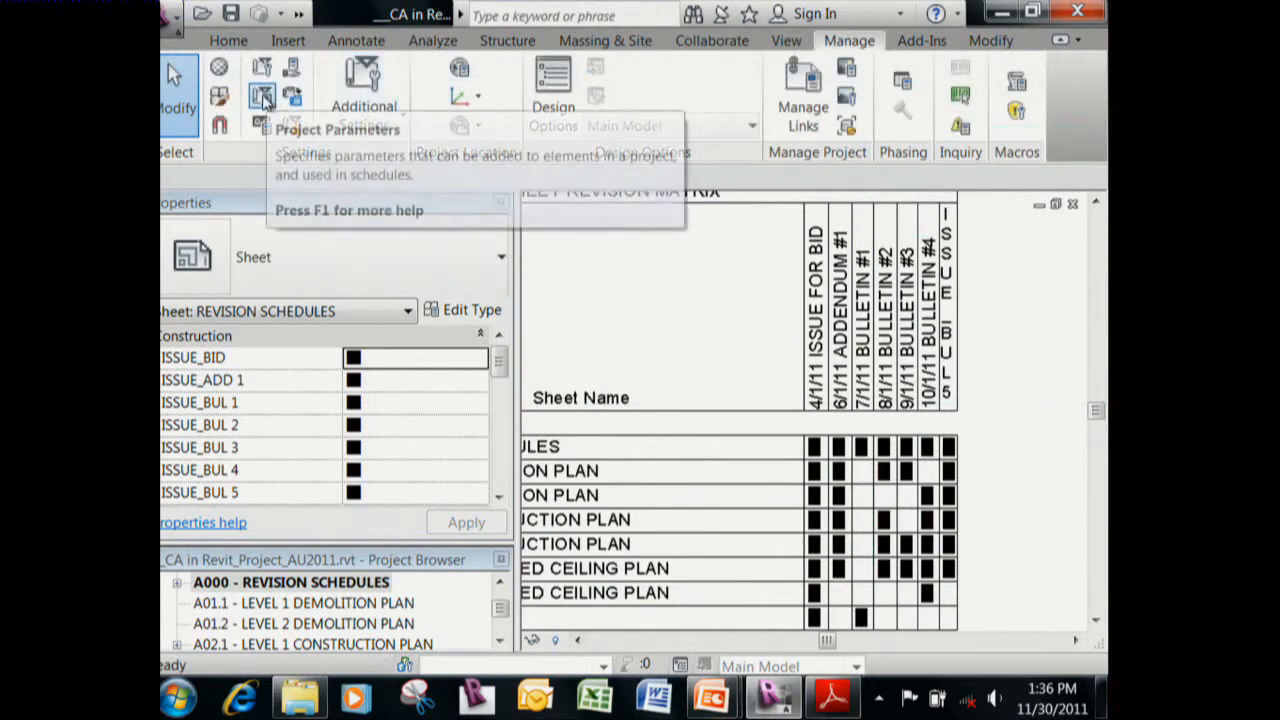
click(263, 96)
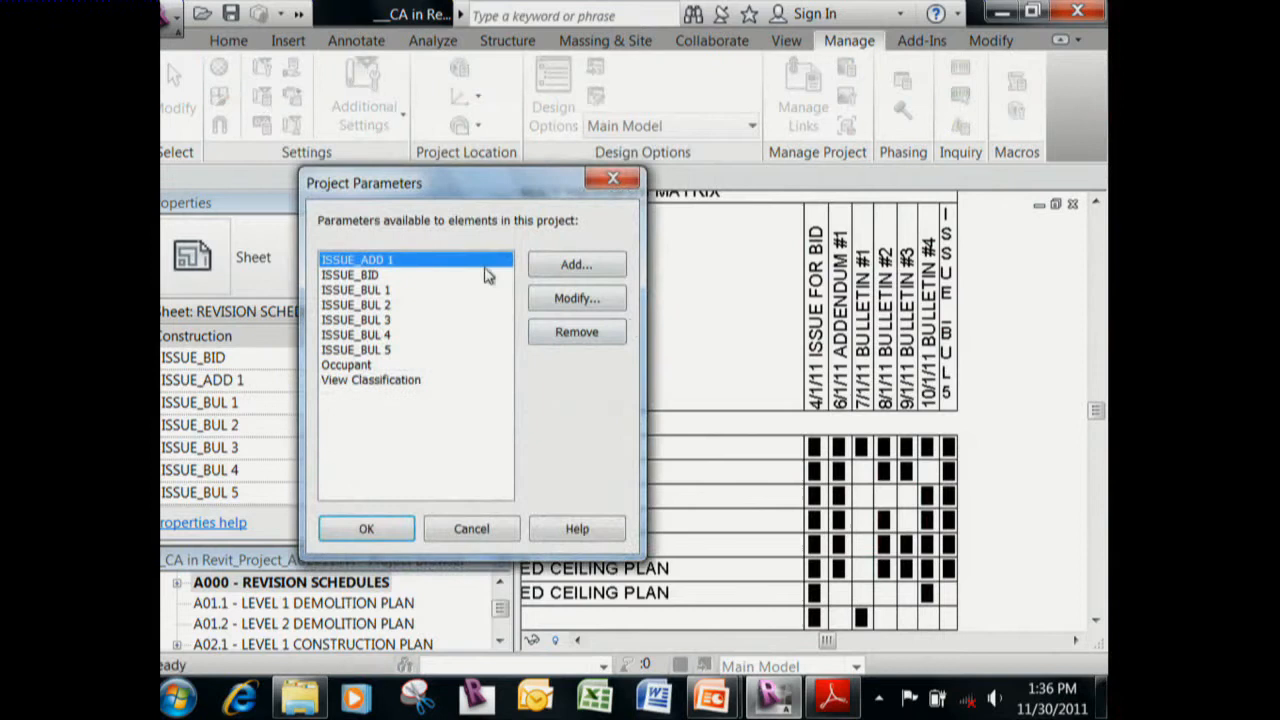
click(580, 265)
text(8)
key(BackSpace)
text(ISSEU)
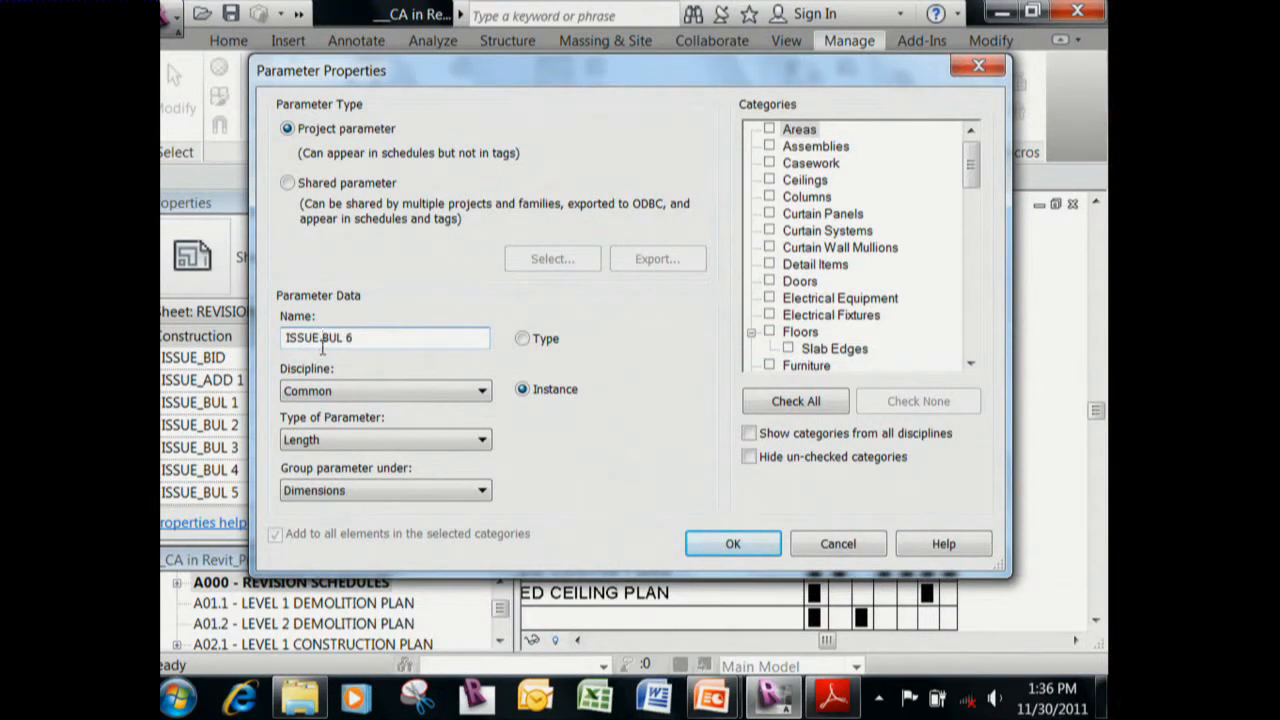
Define the ISSUE_BUL 6 parameter with the Common discipline and Text type, grouped under Construction.
click(462, 392)
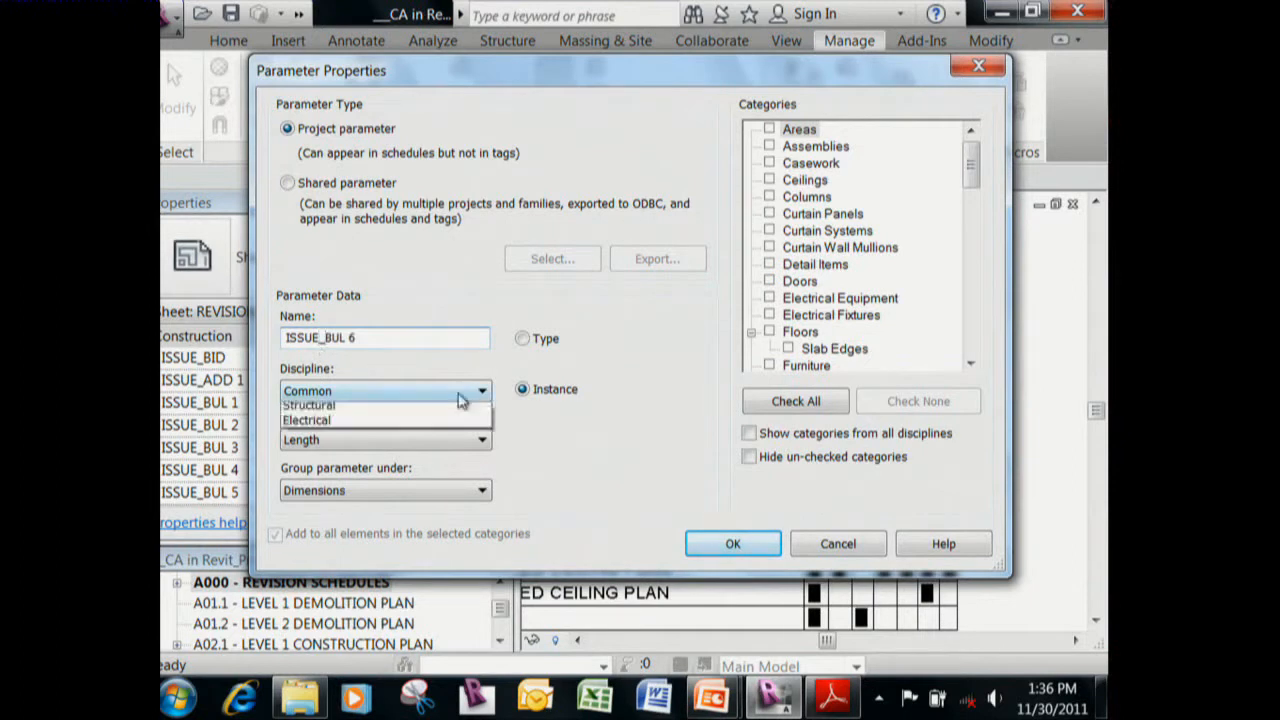
click(452, 408)
click(452, 440)
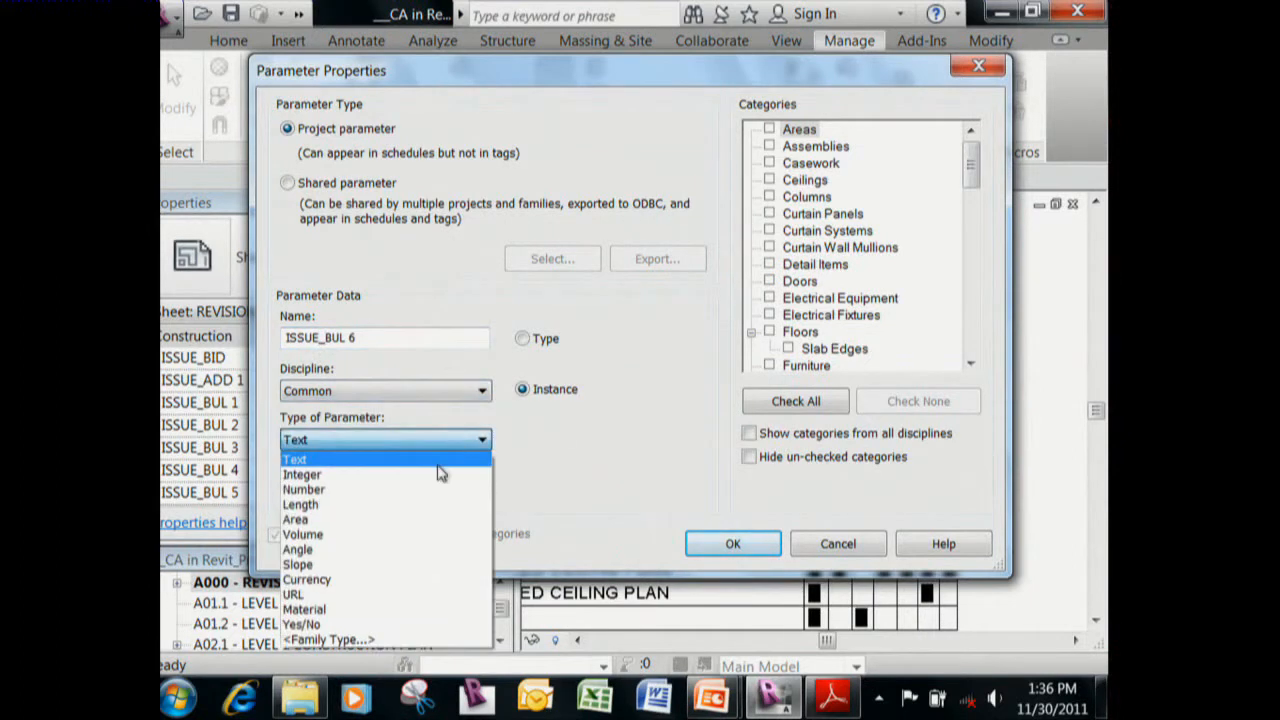
click(452, 463)
click(458, 489)
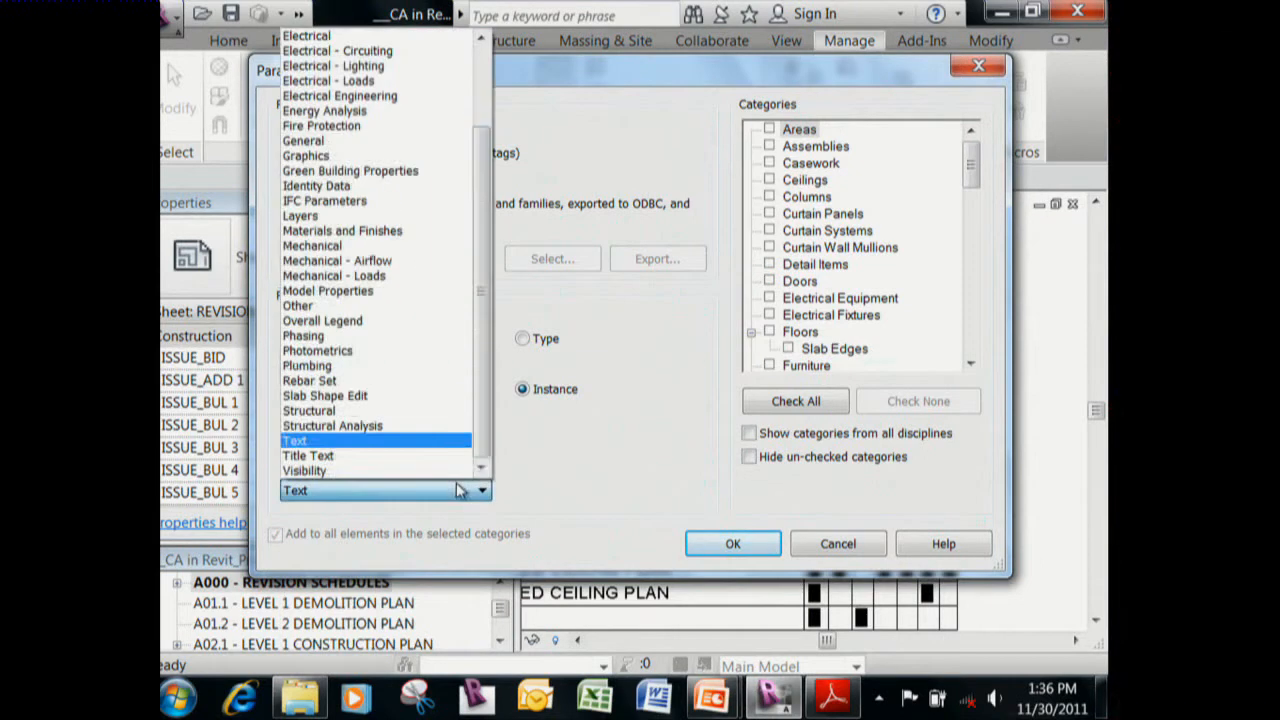
scroll(486, 125, up, 3)
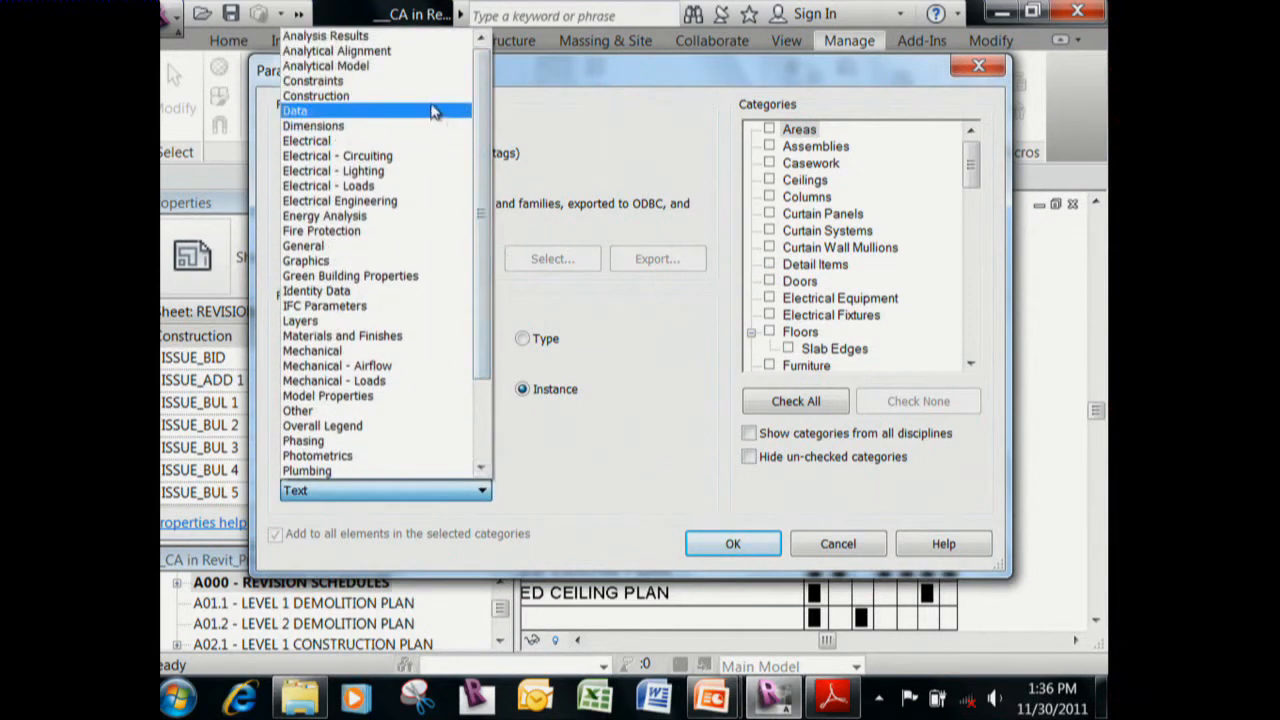
click(435, 96)
Assign the ISSUE_BUL 6 parameter to the Sheets category and finish adding it to the project parameters.
drag(972, 158, 980, 276)
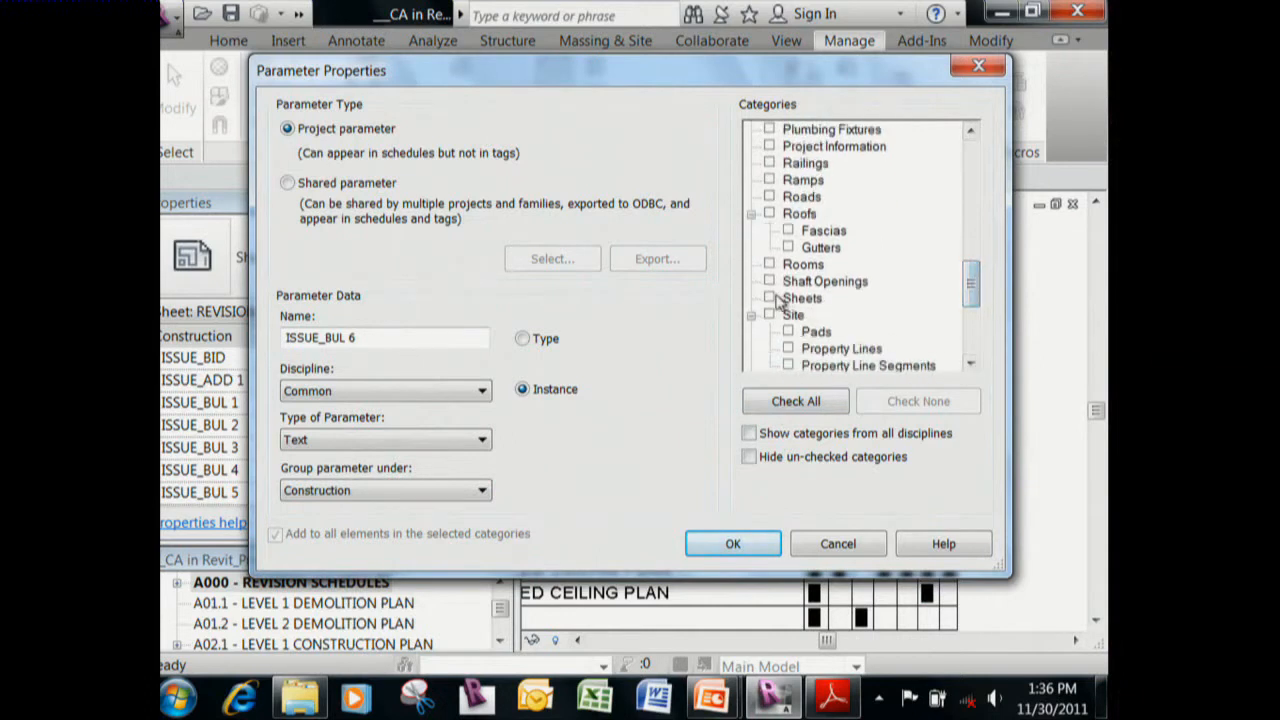
click(769, 298)
click(732, 543)
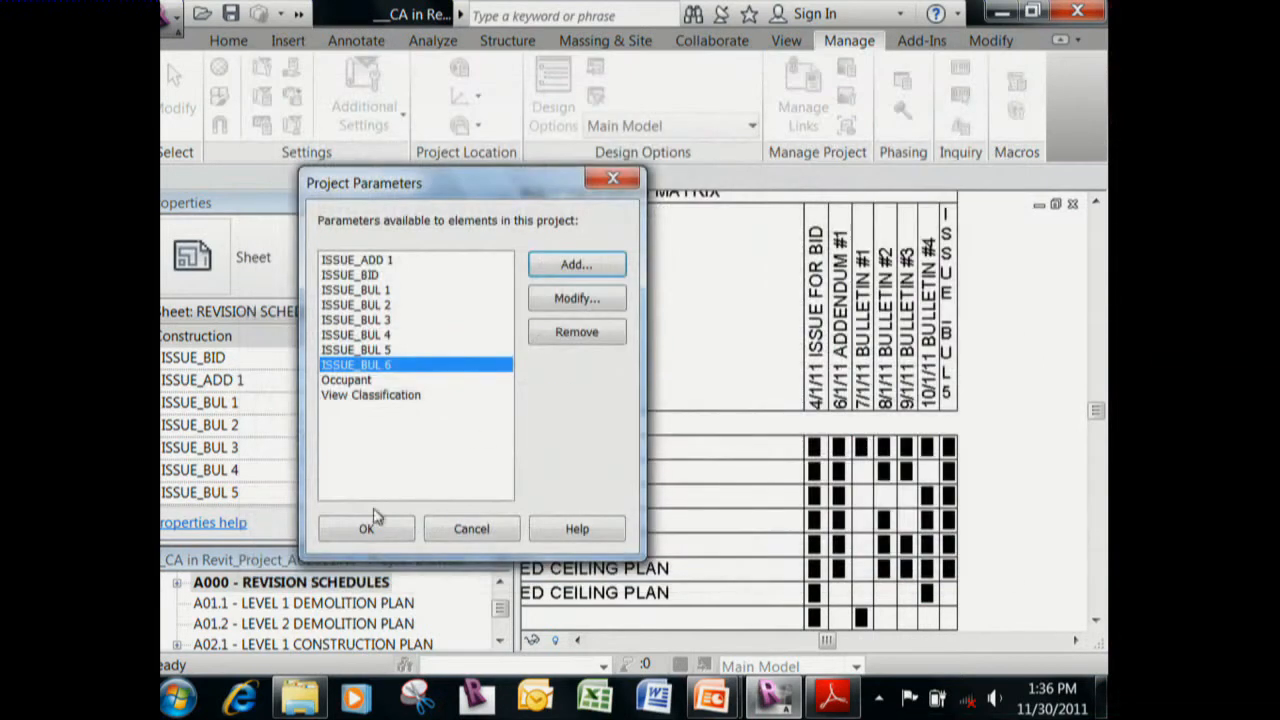
click(367, 531)
Open the sheet revision matrix placed on the REVISION SCHEDULES sheet for editing as a schedule.
click(818, 470)
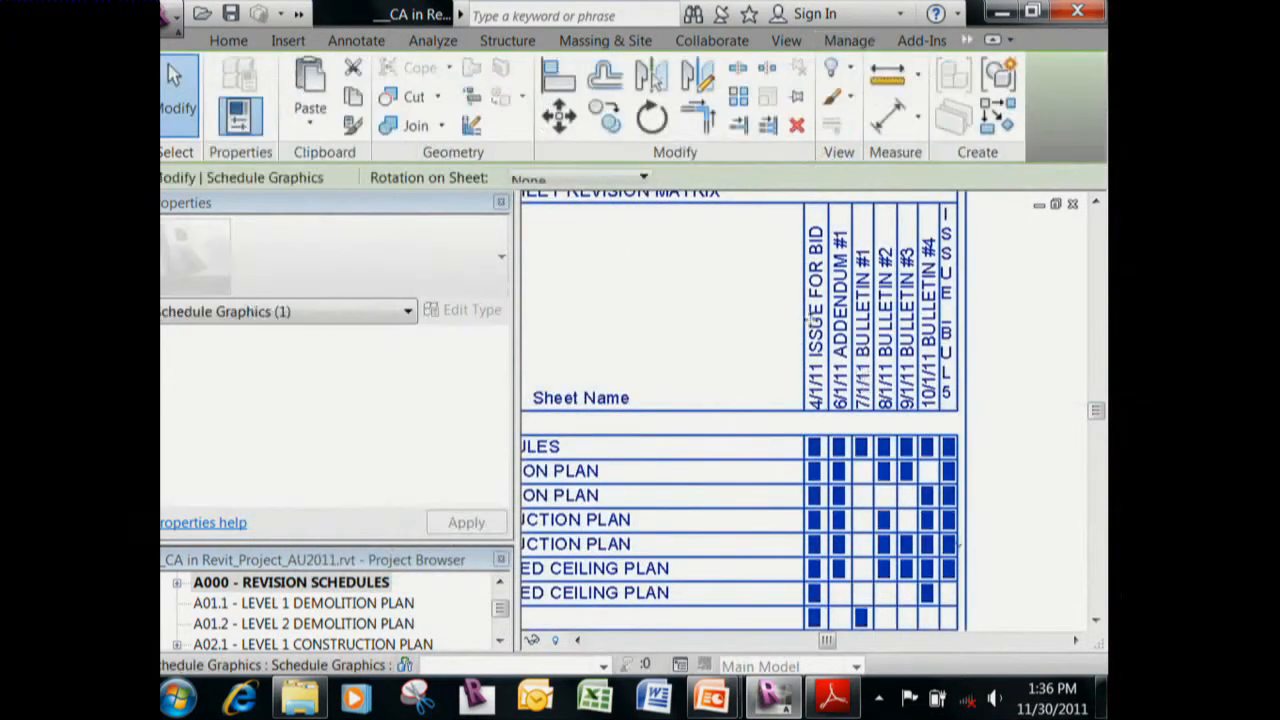
scroll(818, 472, down, 2)
scroll(888, 360, down, 4)
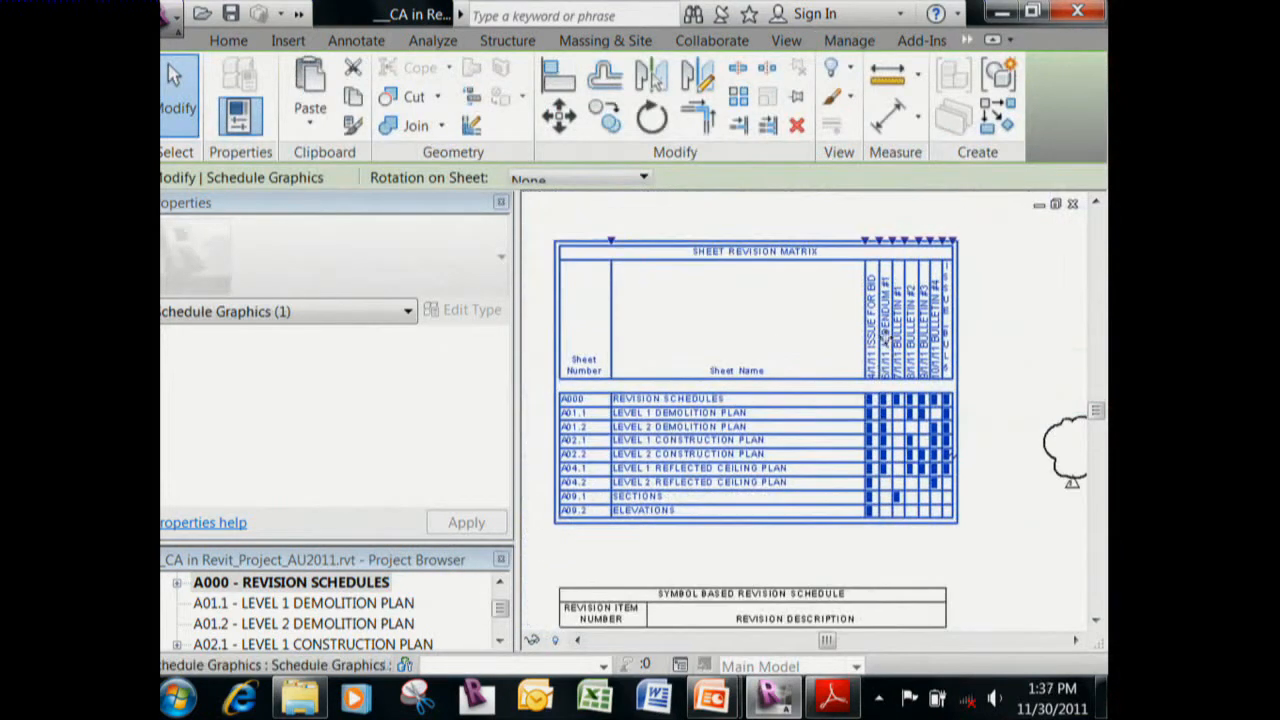
right_click(888, 345)
click(922, 271)
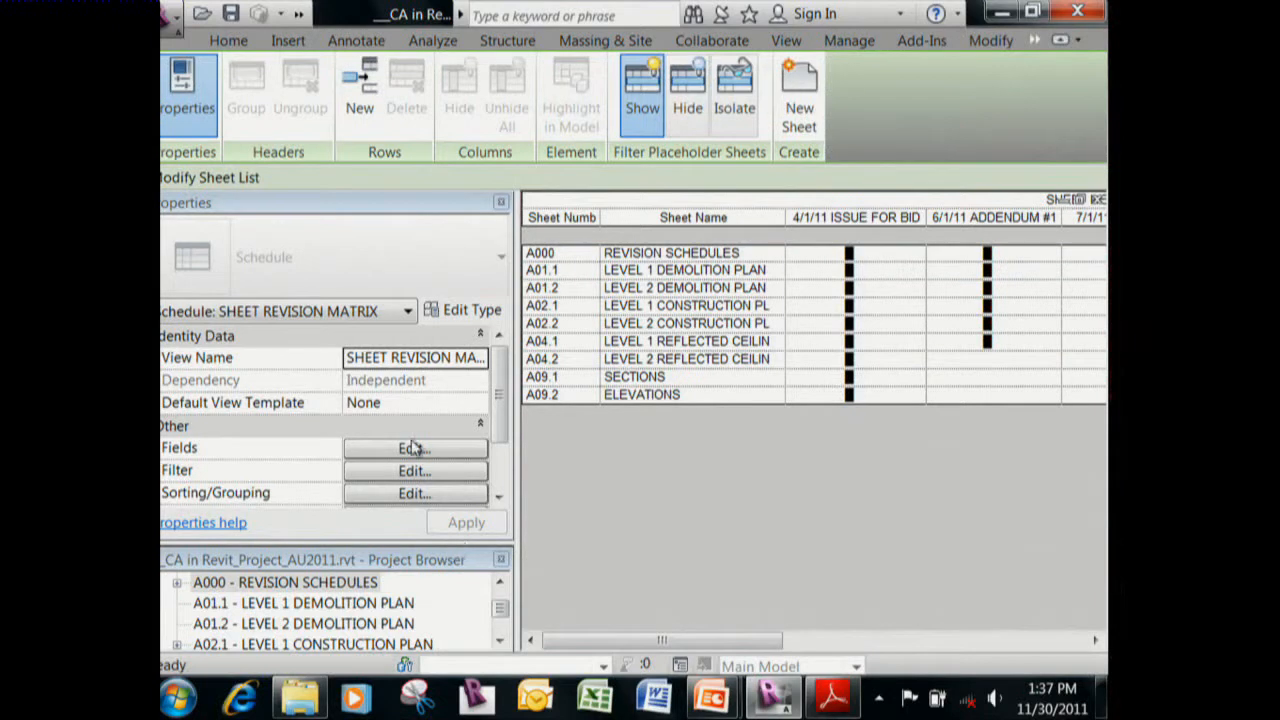
Add ISSUE_BUL 6 to the matrix's scheduled fields after ISSUE_BUL 5 and bring its new column into view.
click(414, 450)
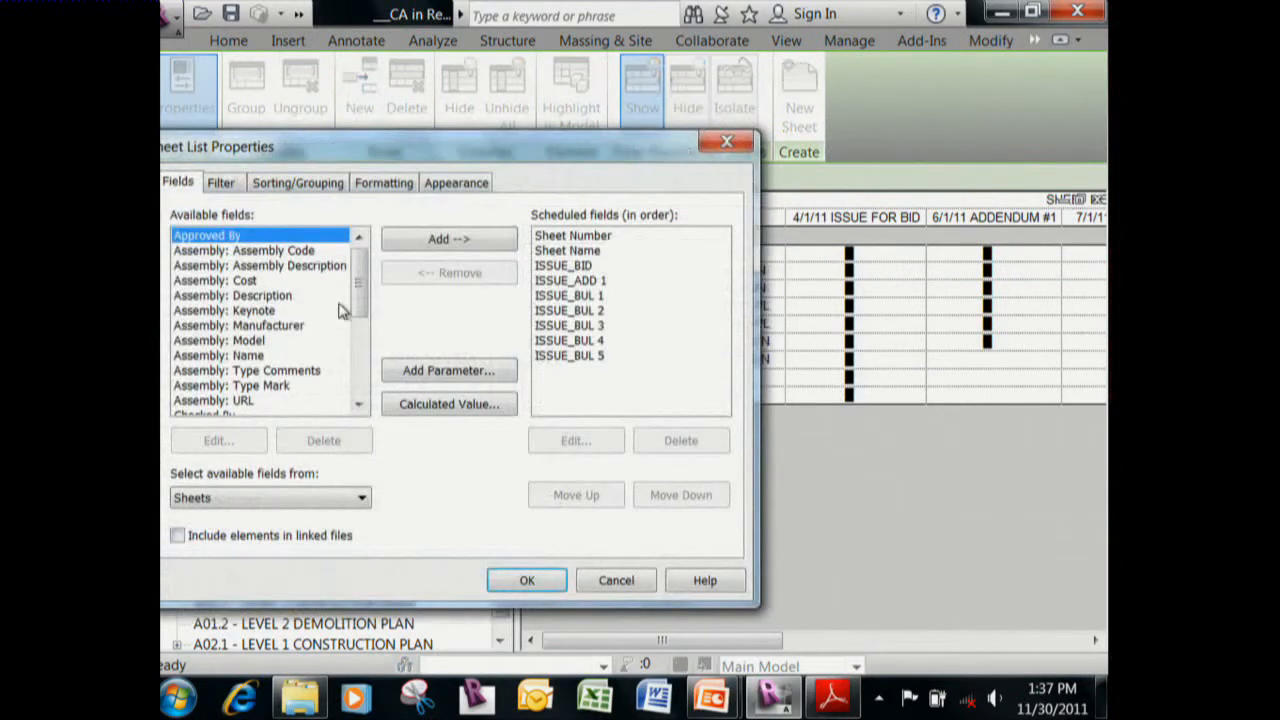
drag(357, 272, 357, 358)
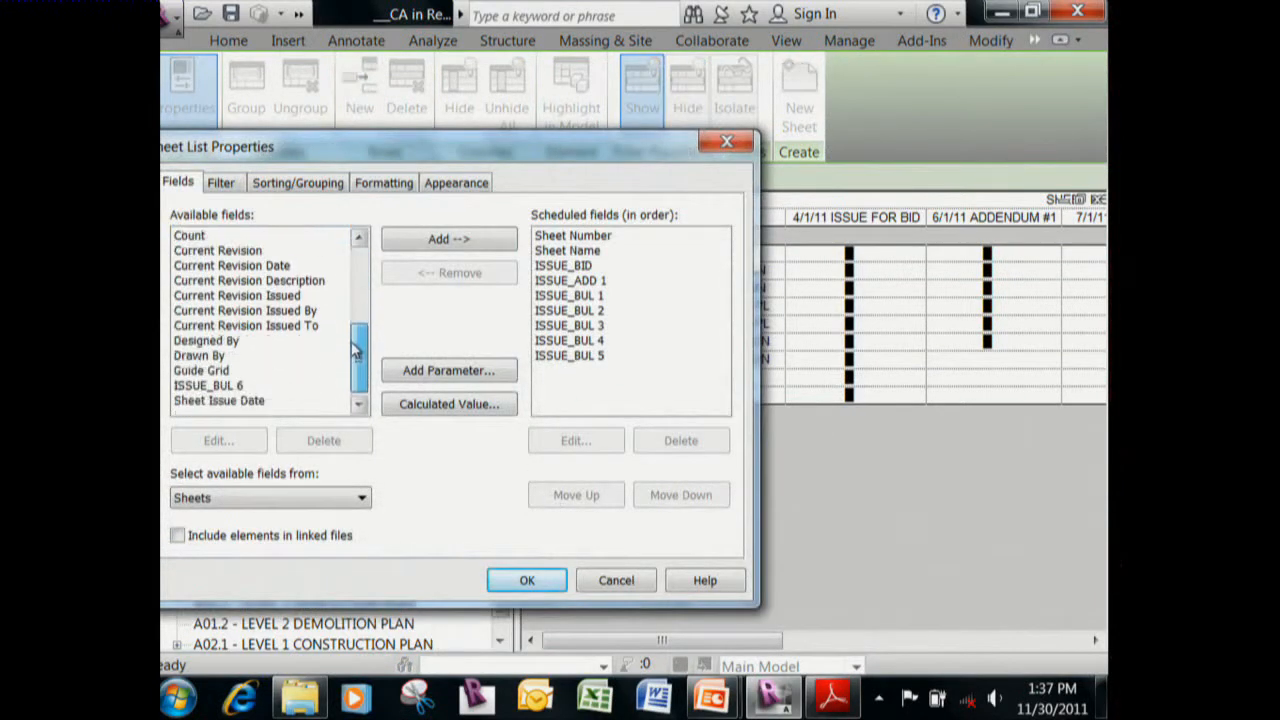
click(215, 385)
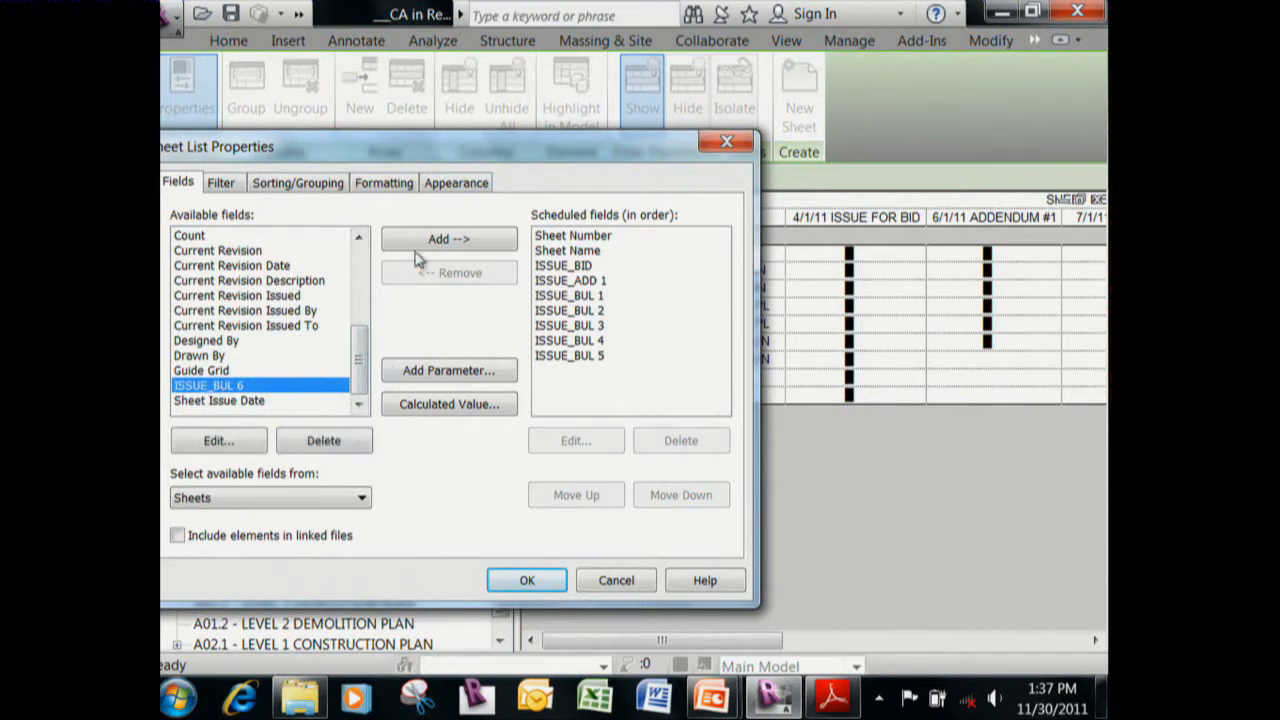
click(447, 241)
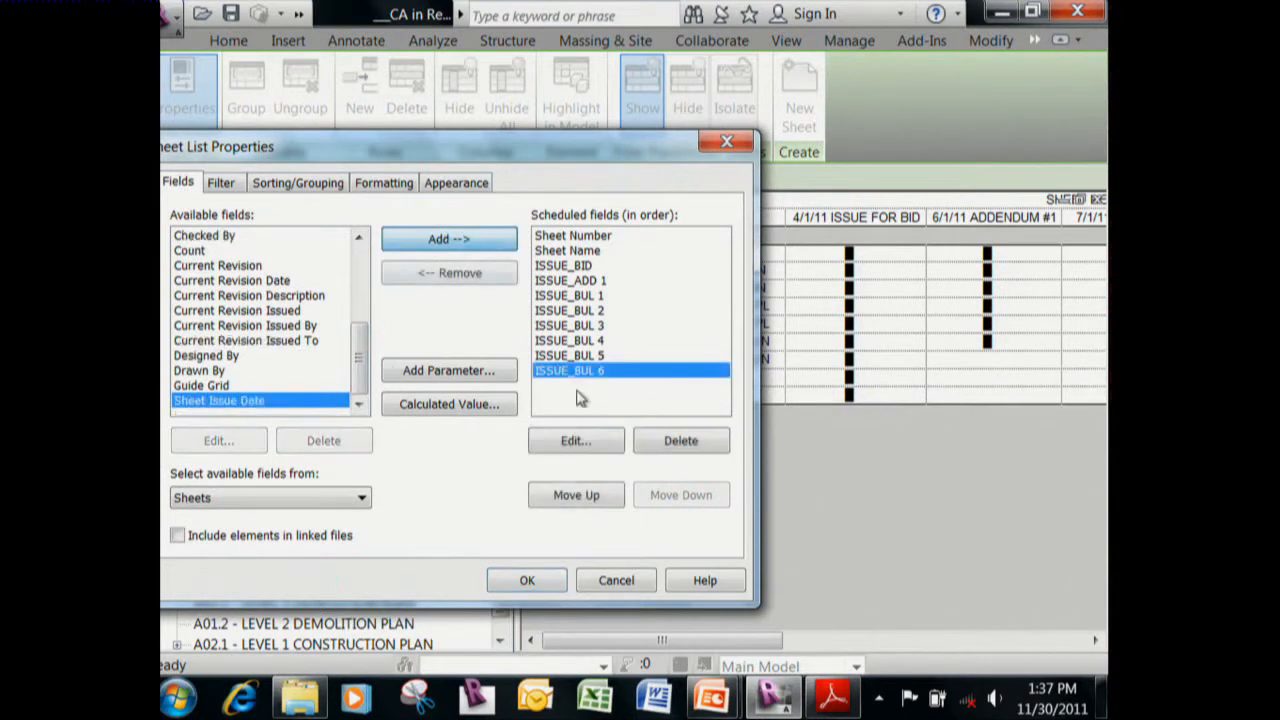
click(524, 580)
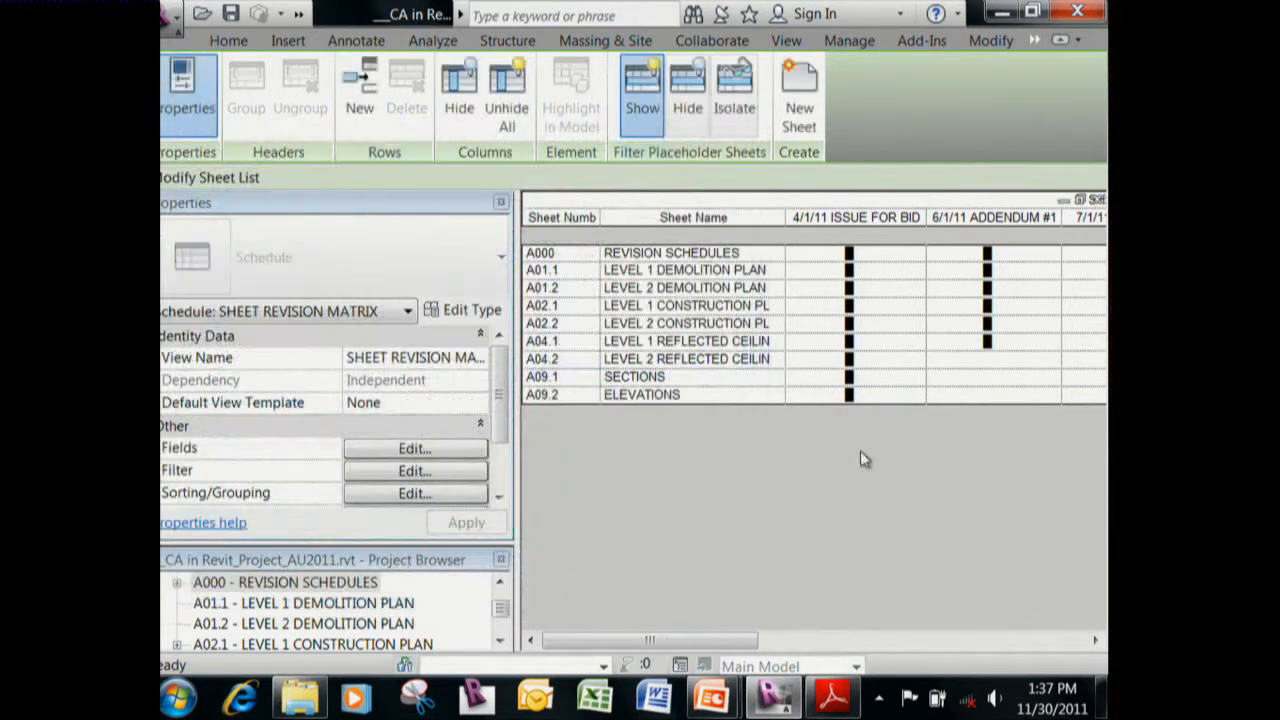
drag(737, 640, 1070, 640)
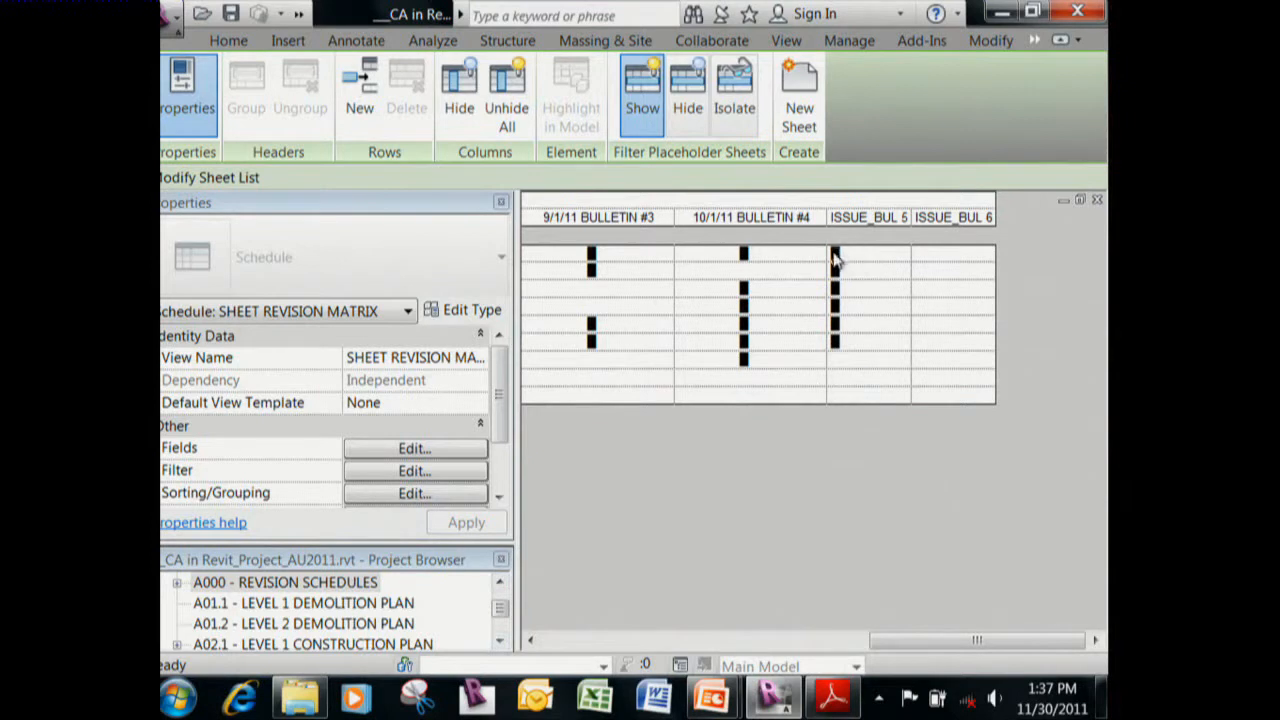
Switch to the Windows Character Map utility from the system tools among the accessories.
click(170, 706)
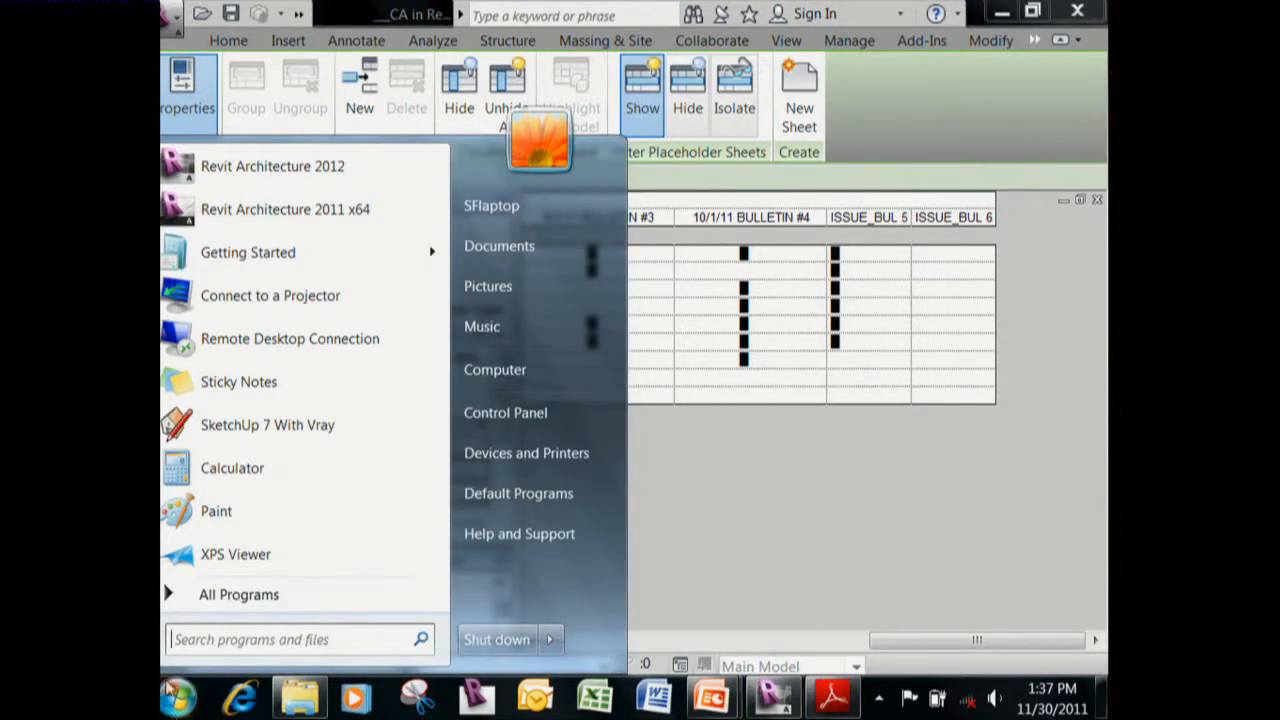
click(236, 601)
click(238, 602)
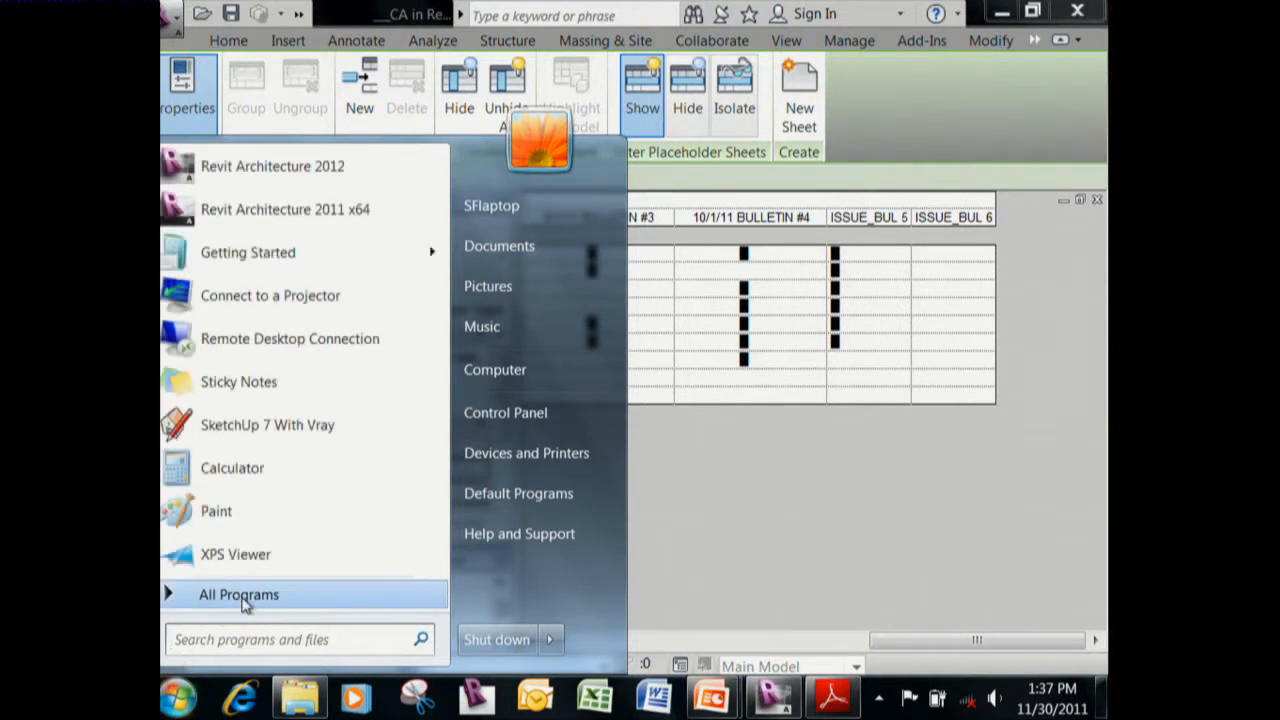
click(240, 600)
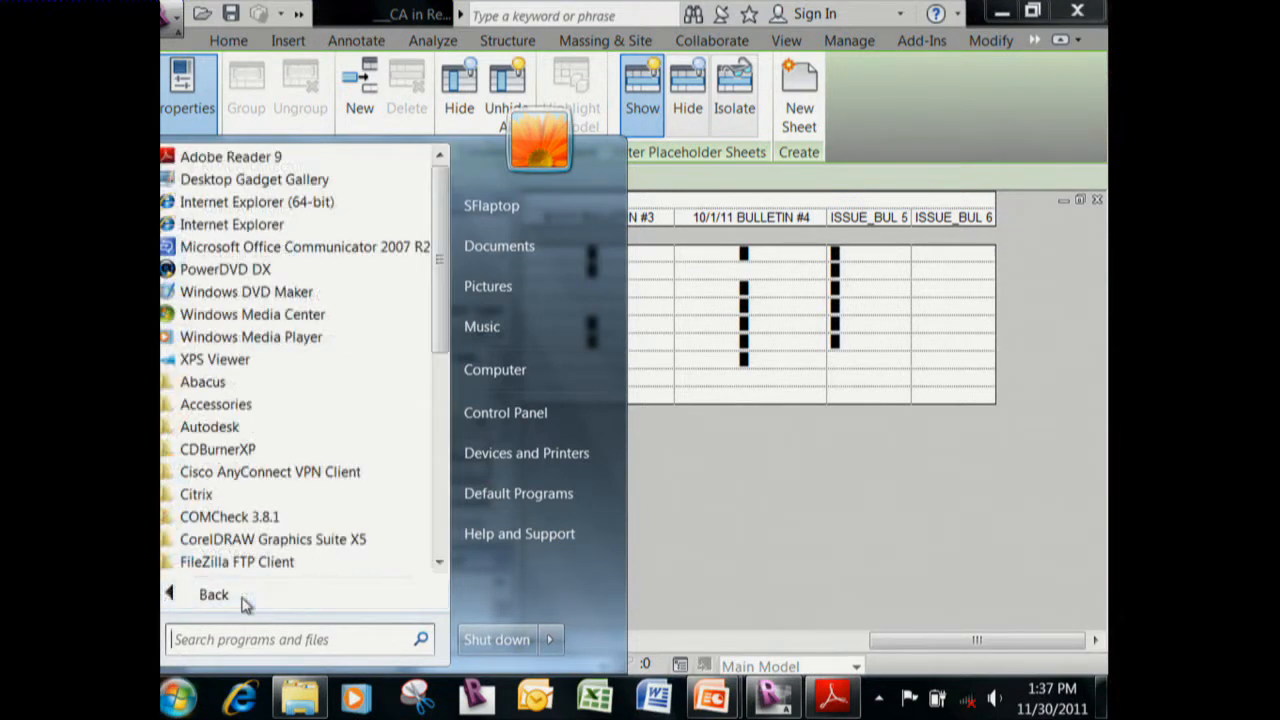
click(278, 404)
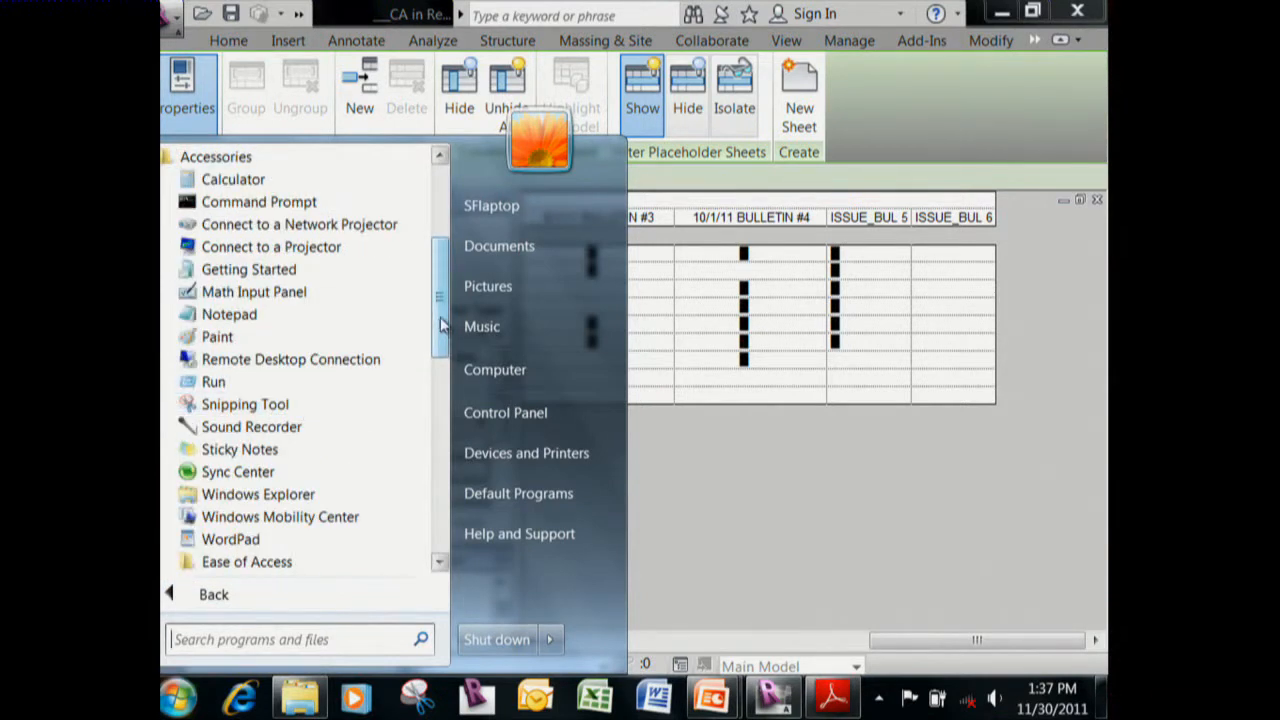
drag(442, 312, 442, 357)
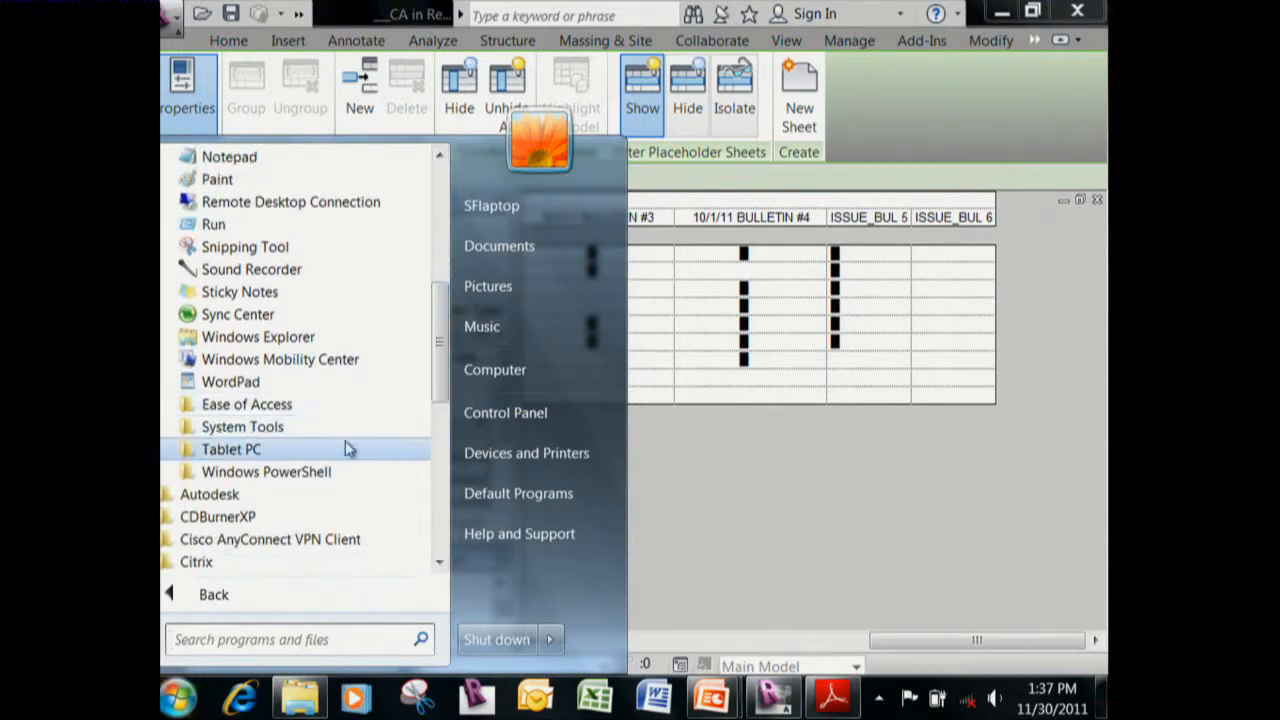
click(322, 428)
click(306, 300)
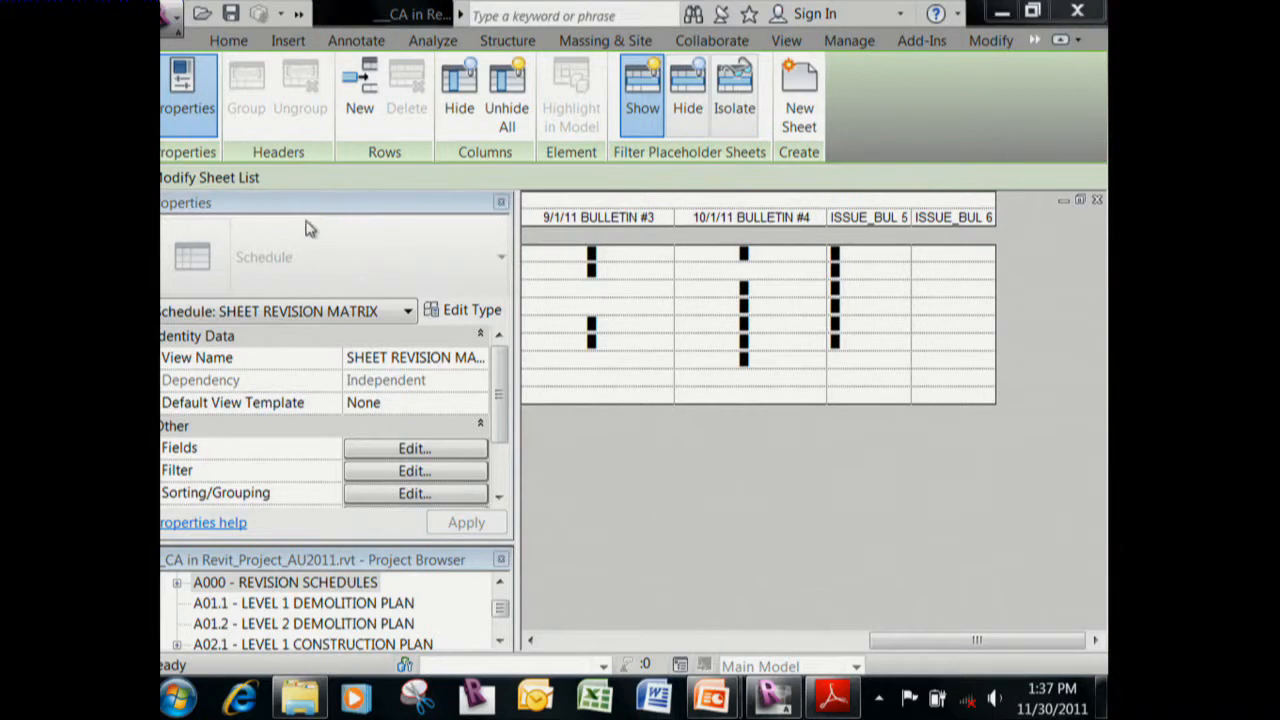
Copy the Full Block character (U+2588) of the Arial font and close Character Map.
drag(669, 190, 669, 400)
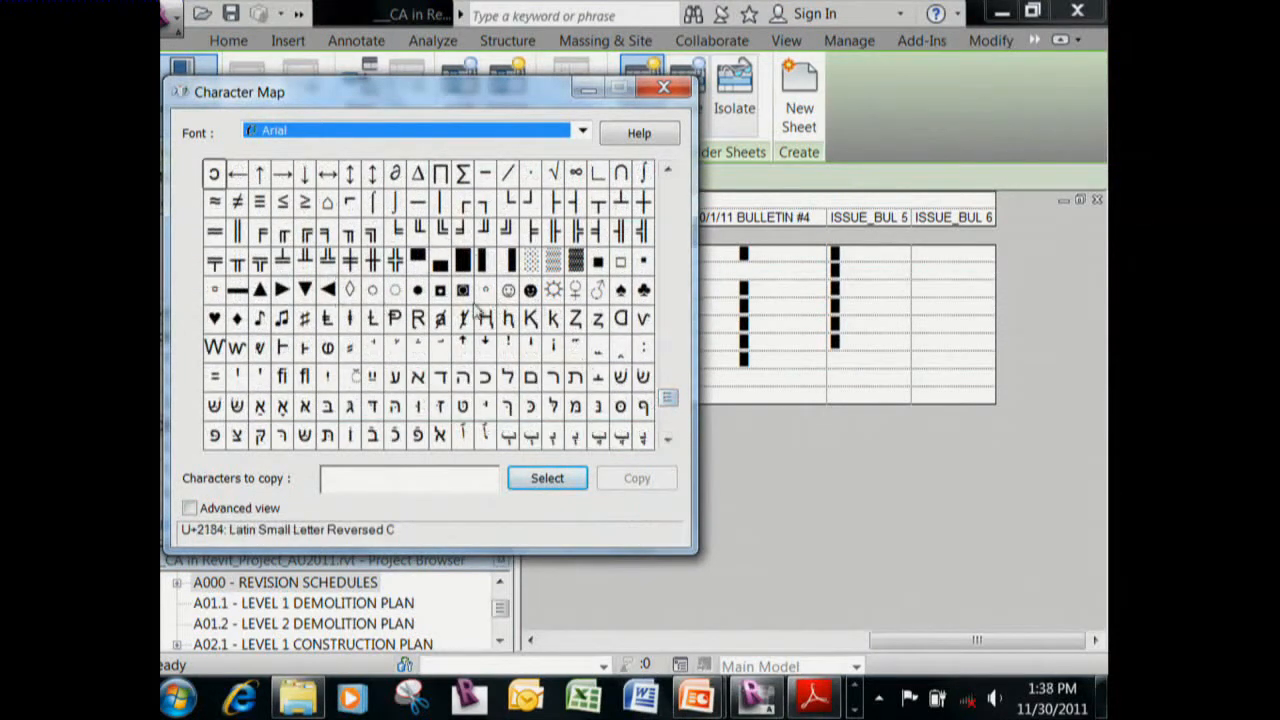
click(530, 292)
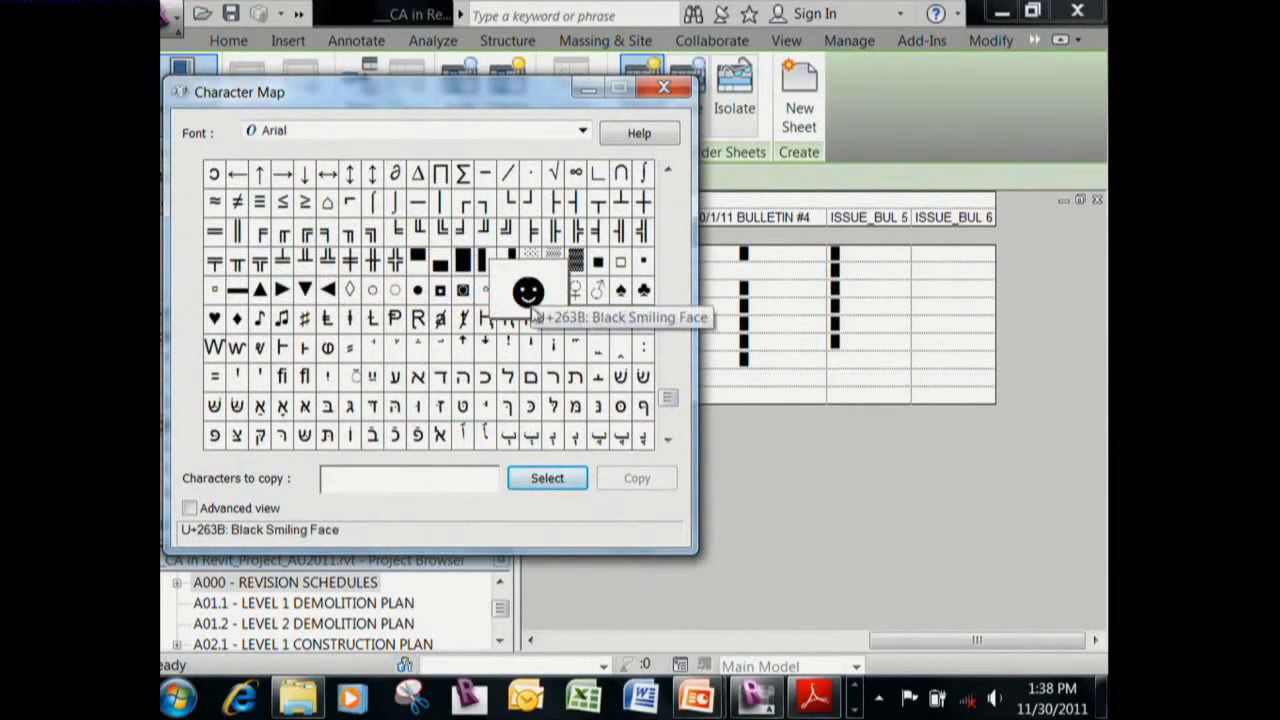
click(463, 260)
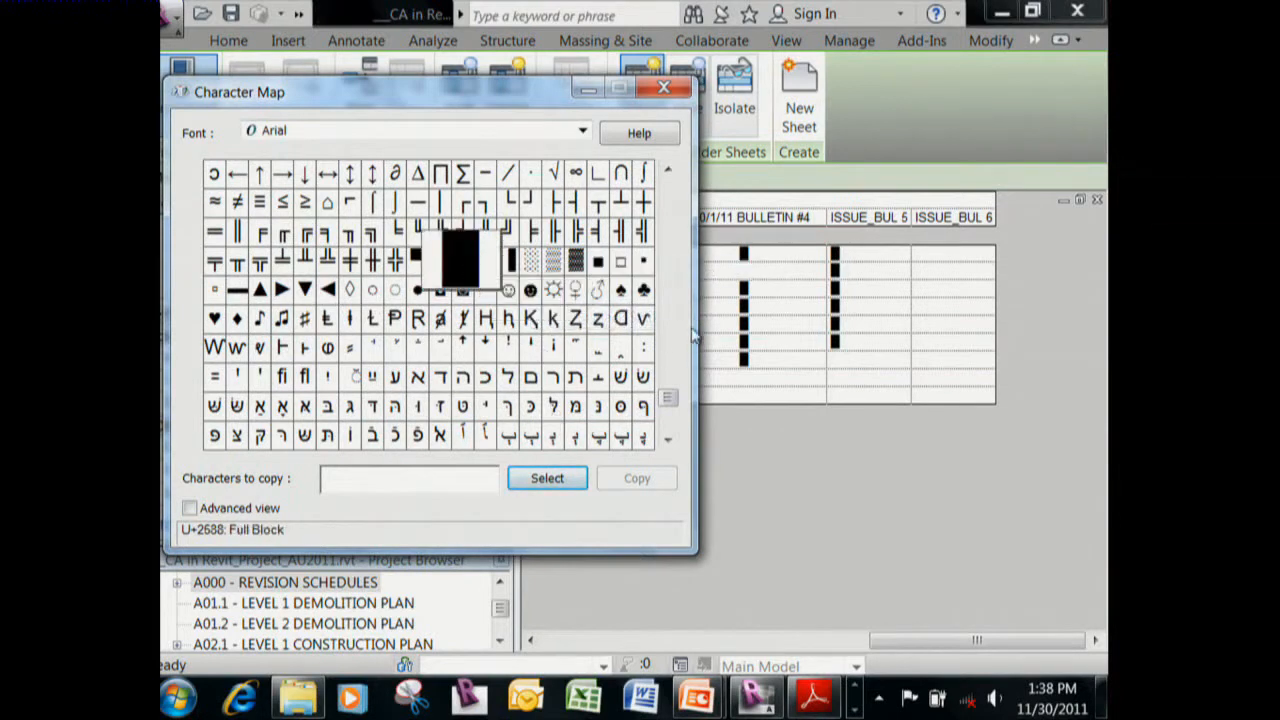
click(548, 479)
click(637, 478)
click(663, 88)
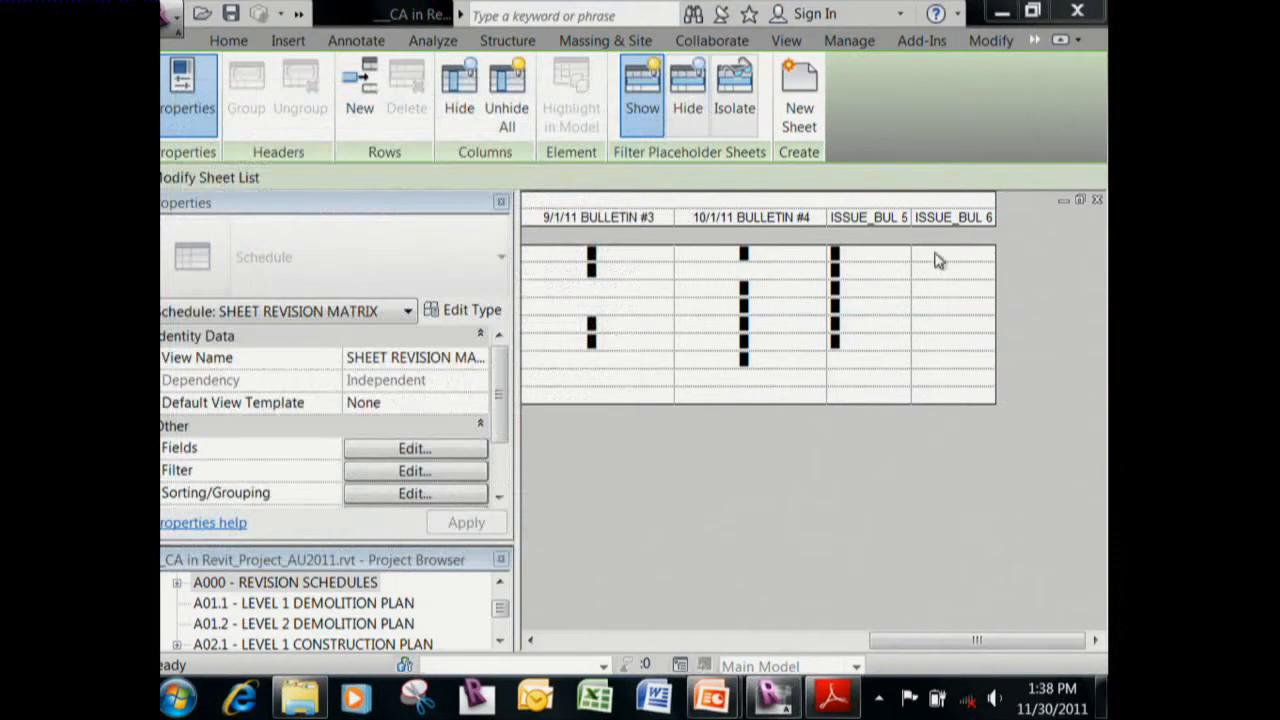
Paste the block character into the ISSUE_BUL 6 column for sheets A000, A01.1, A02.2 and A04.1, and close the schedule.
key(ctrl+v)
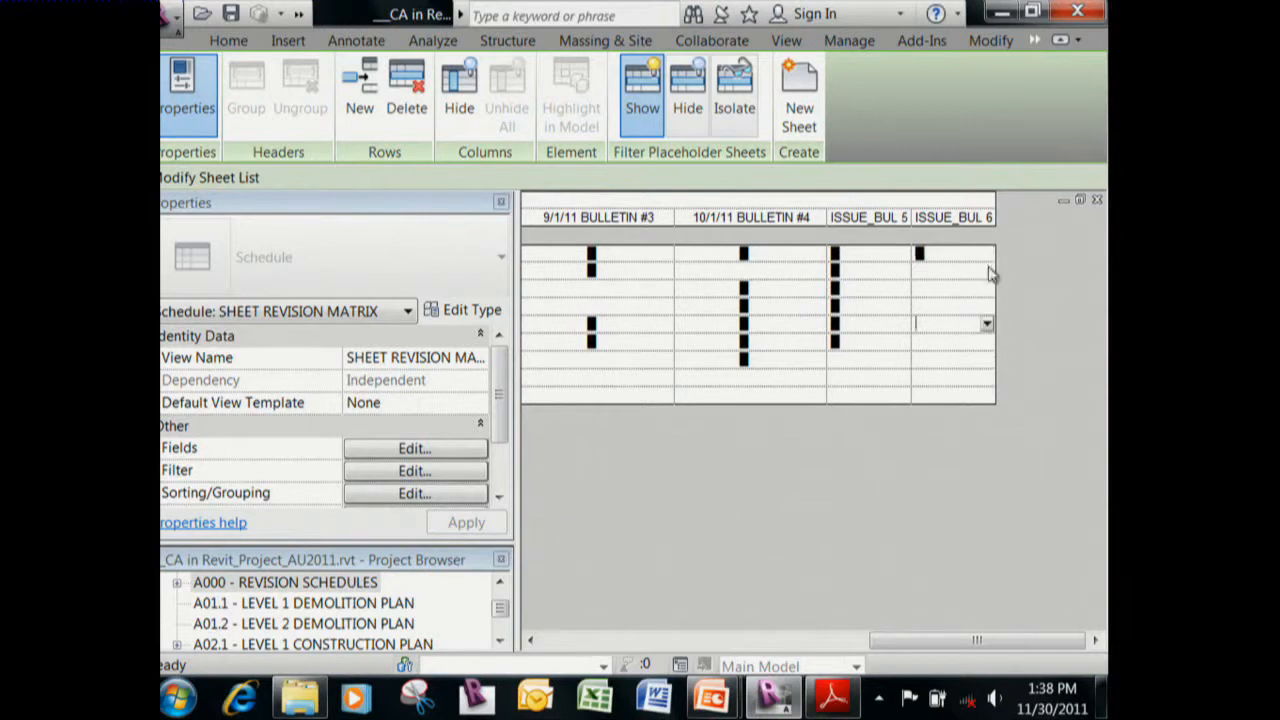
click(992, 274)
click(986, 328)
key(ctrl+v)
click(990, 342)
key(ctrl+v)
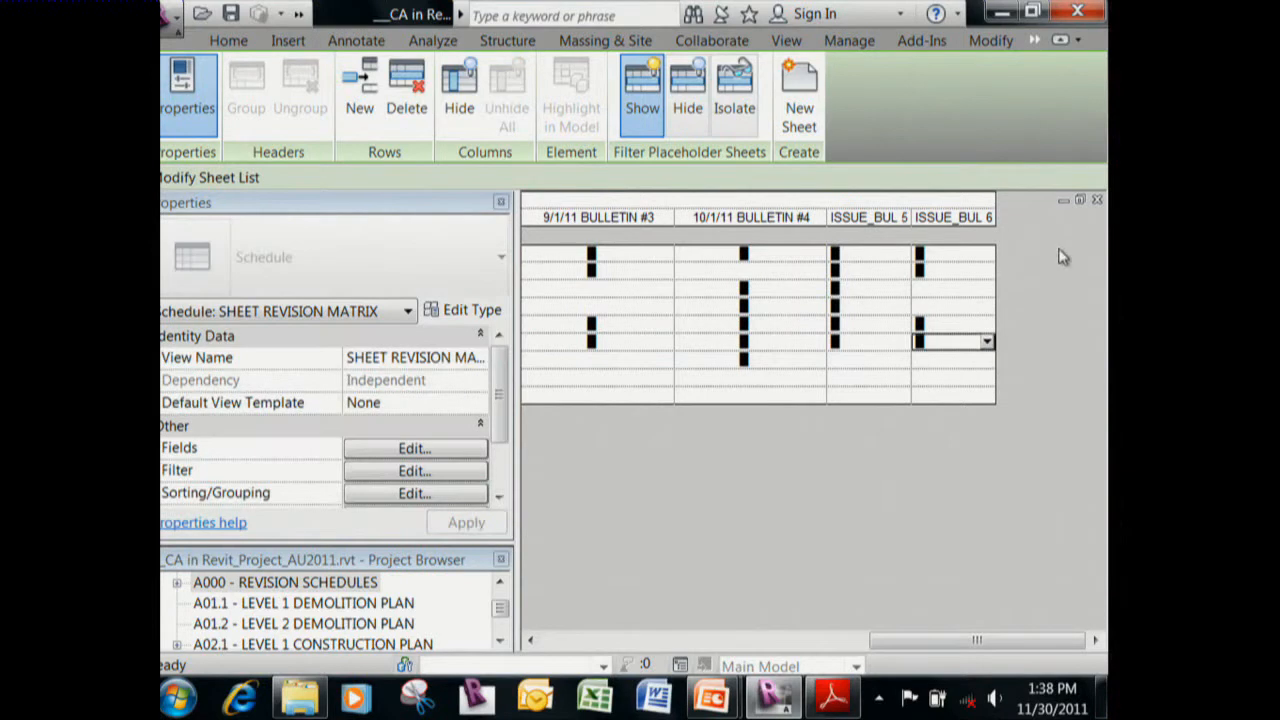
click(1097, 200)
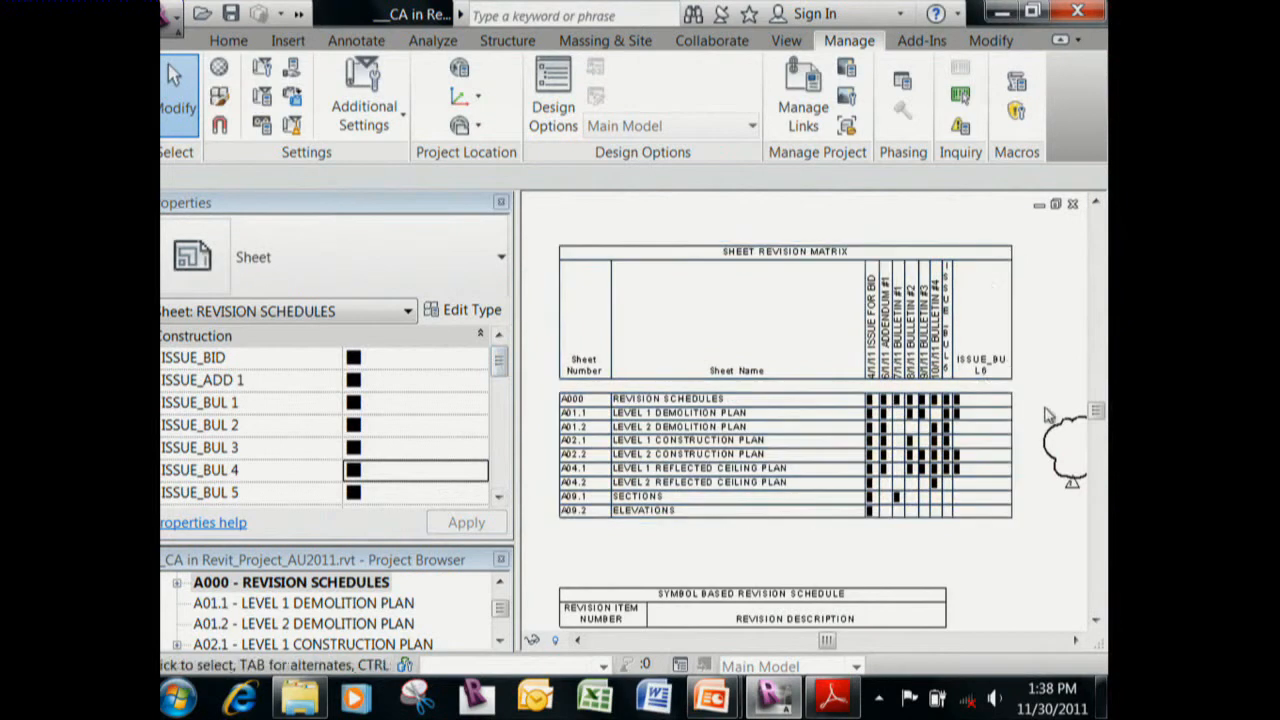
Apply the block character to ISSUE_BUL 6 for sheets A01.2, A02.1, A02.2 and A04.1 together through their shared properties.
mouse_move(497, 369)
mouse_down()
mouse_move(505, 400)
mouse_move(504, 384)
mouse_up()
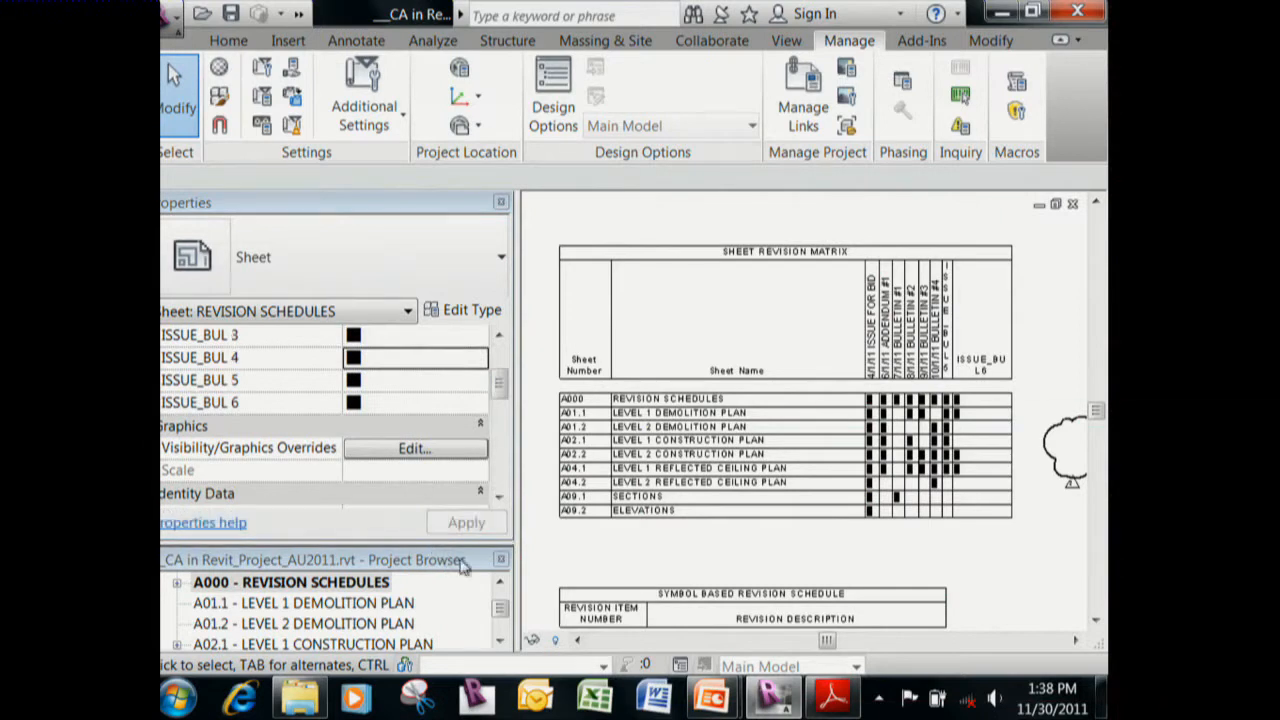
drag(501, 609, 502, 616)
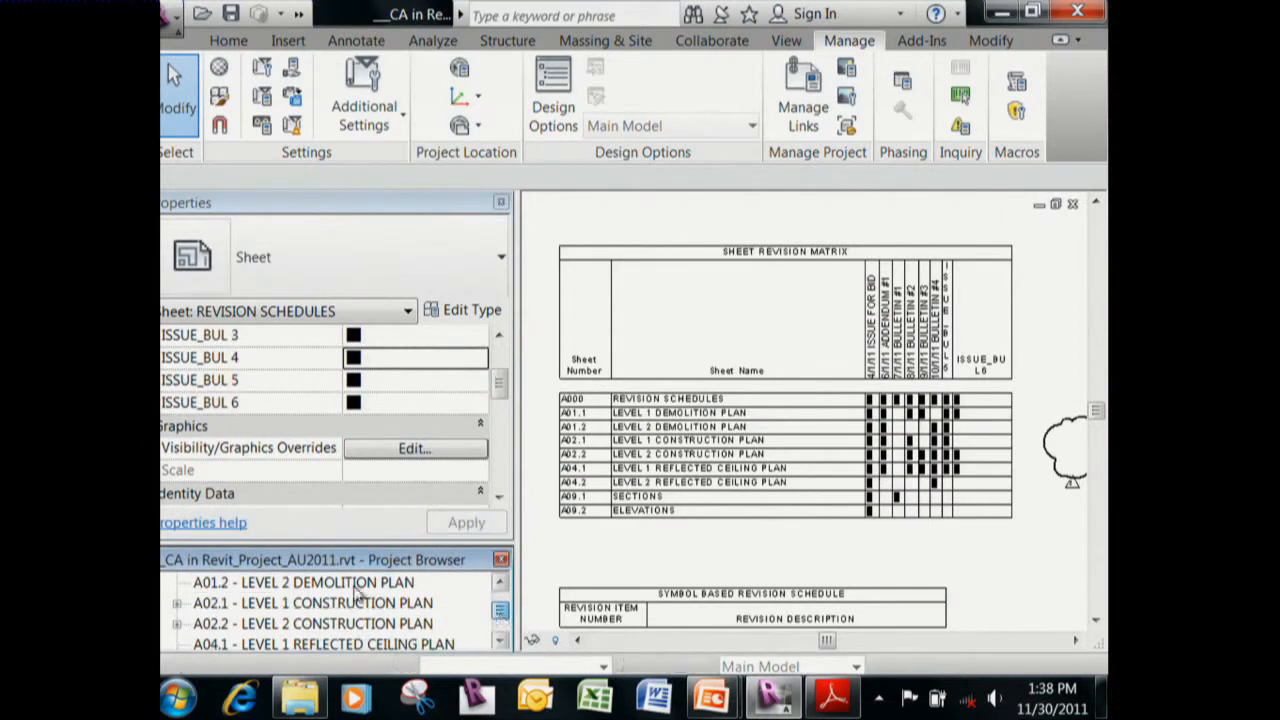
click(352, 583)
ctrl+click(349, 605)
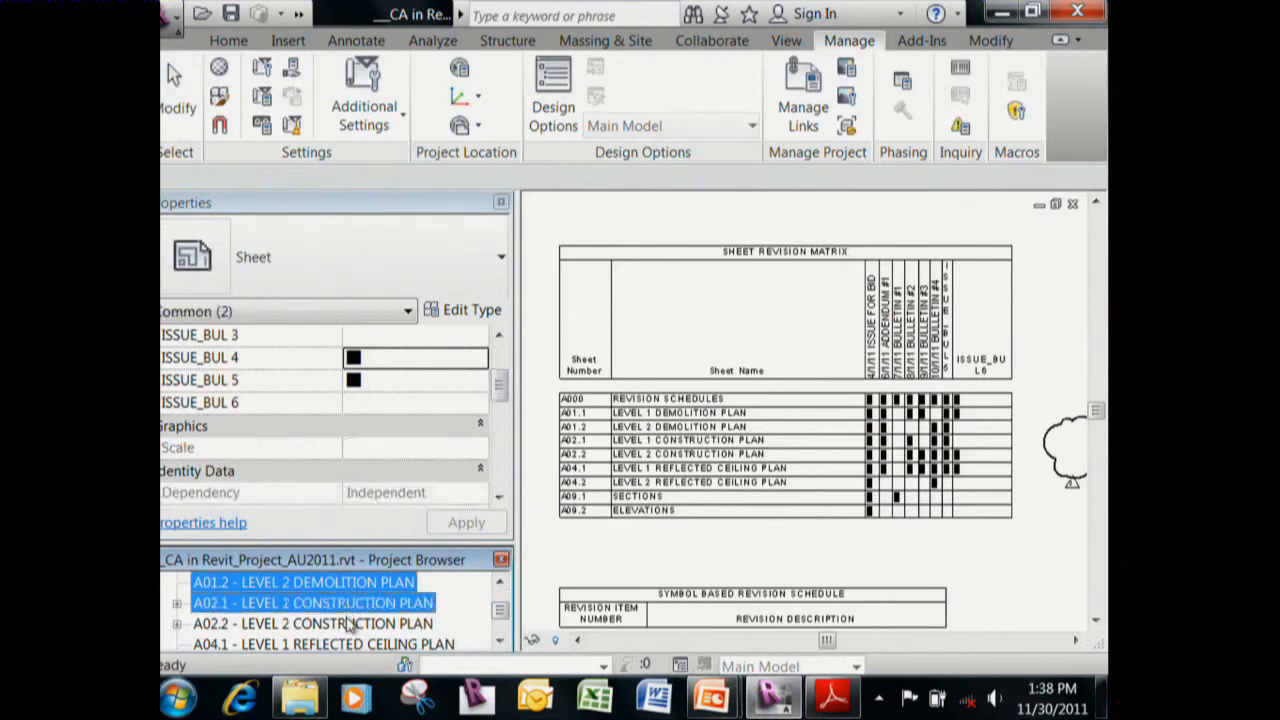
ctrl+click(350, 624)
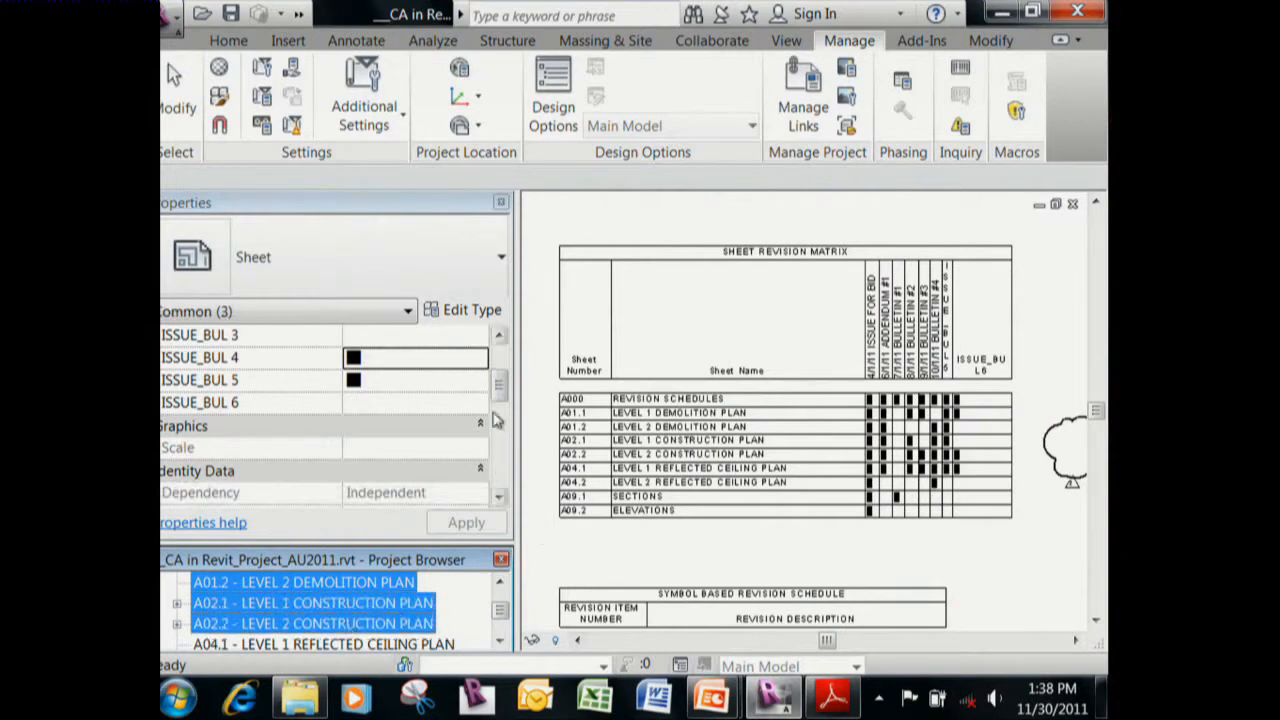
ctrl+click(425, 646)
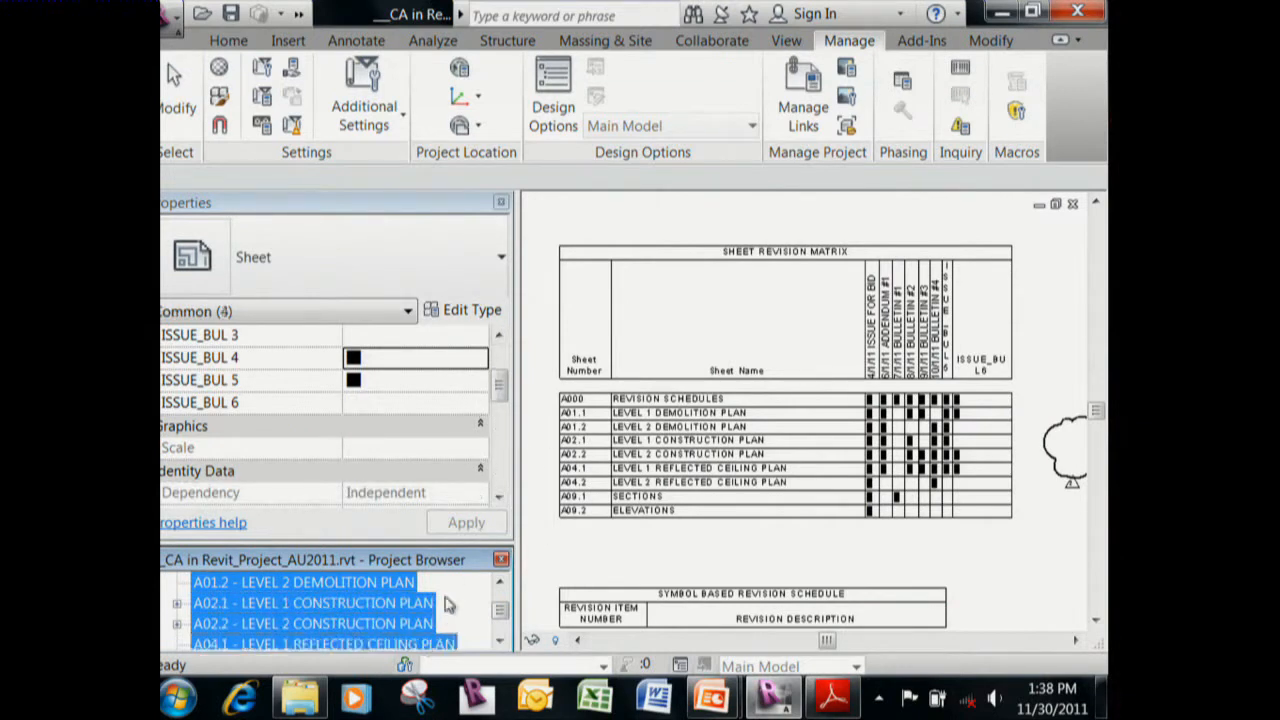
click(482, 404)
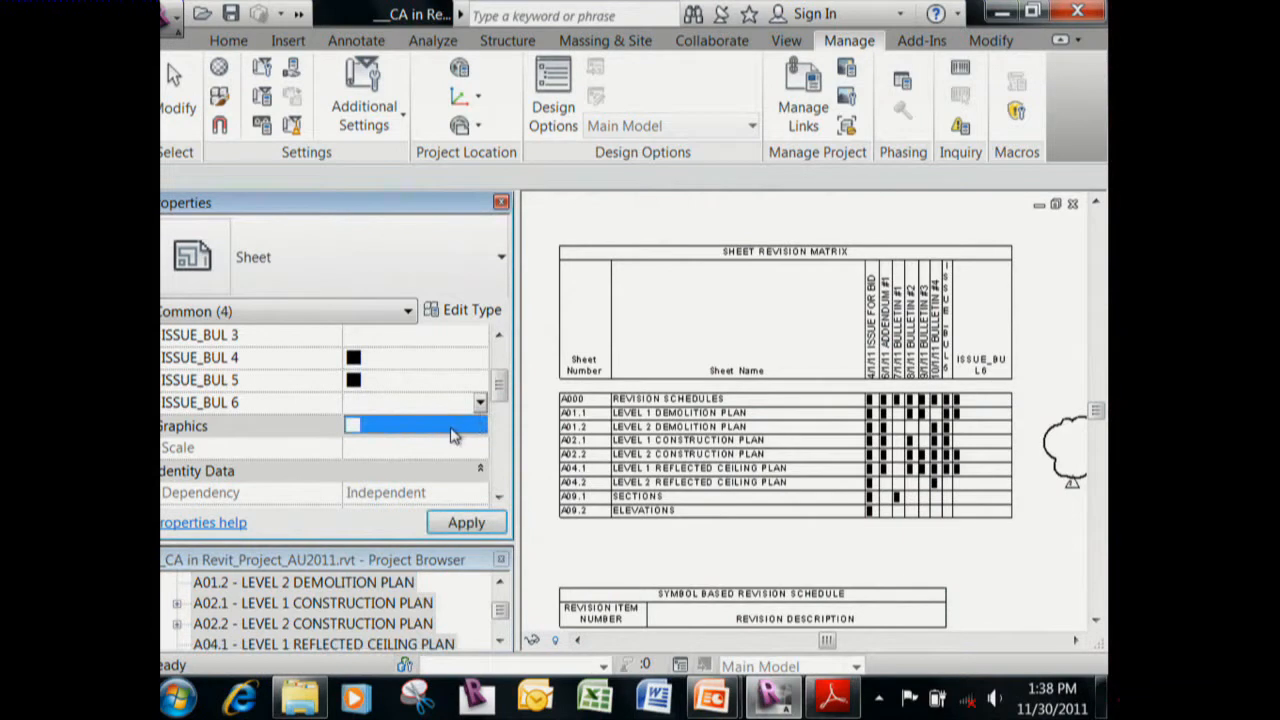
click(466, 427)
click(496, 521)
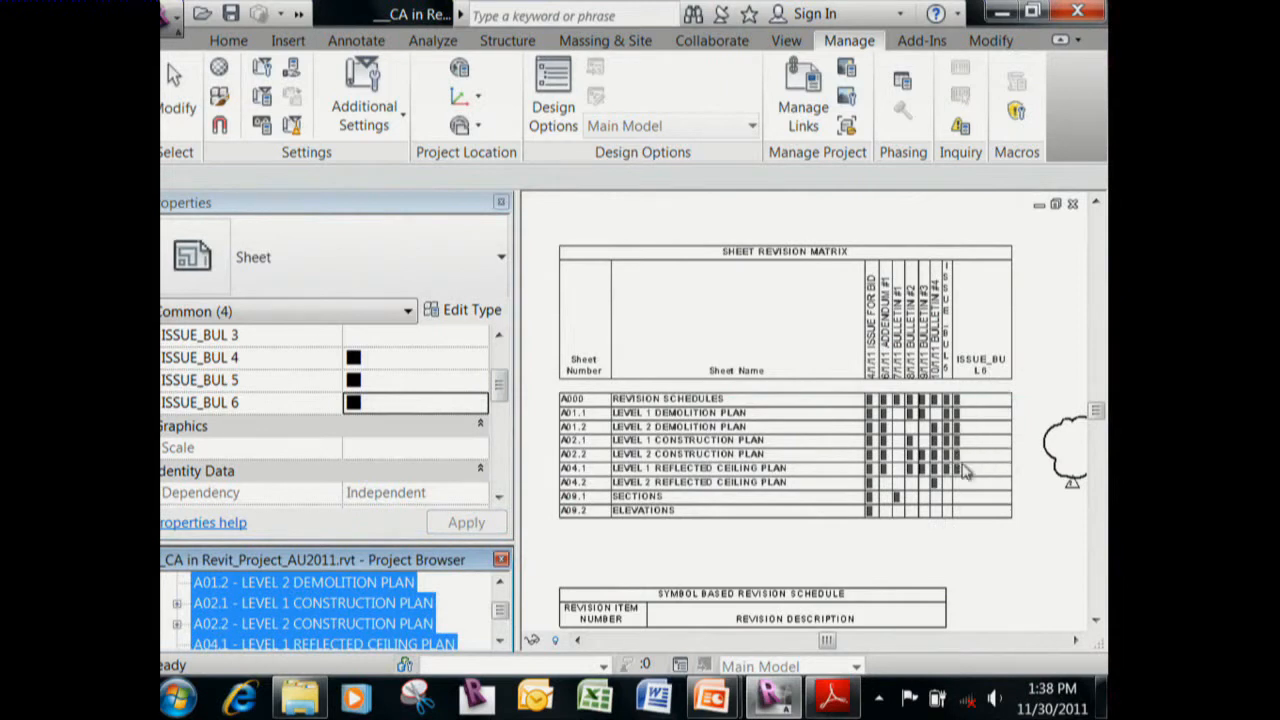
Open the SHEET REVISION MATRIX schedule for editing from its placement on the revision schedules sheet.
click(992, 433)
scroll(998, 422, up, 2)
middle_drag(1002, 477, 914, 520)
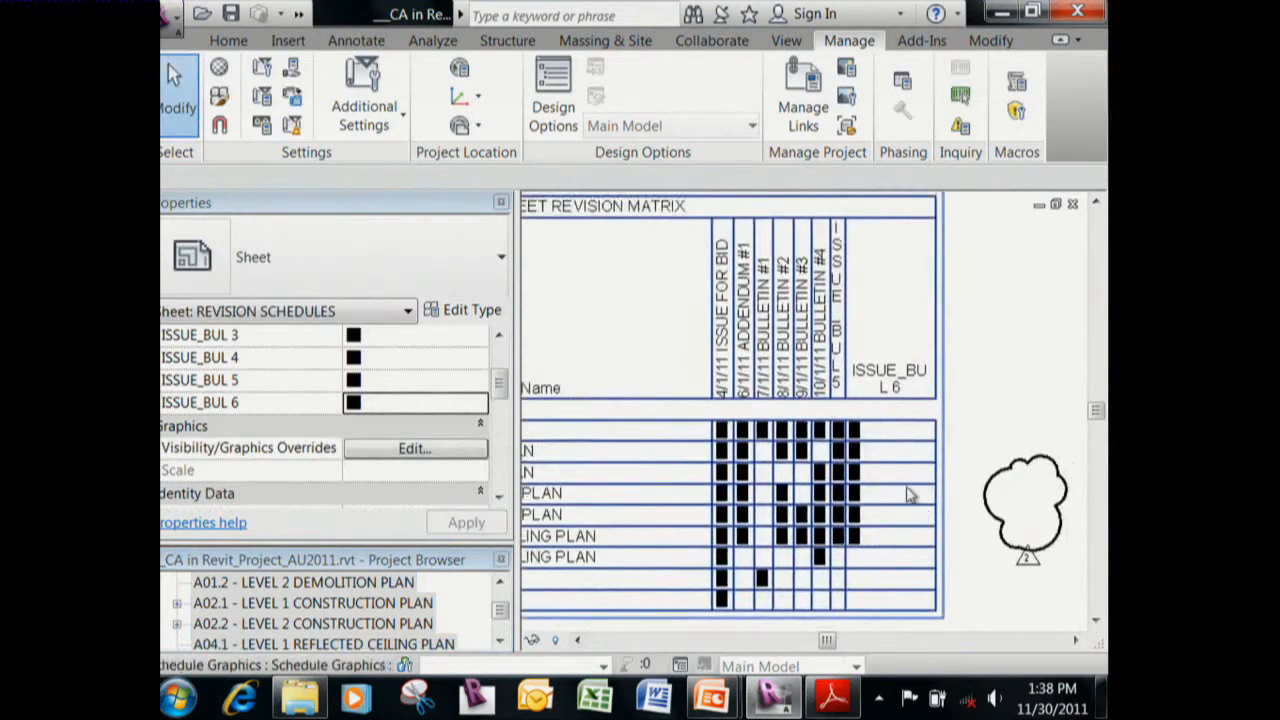
click(887, 386)
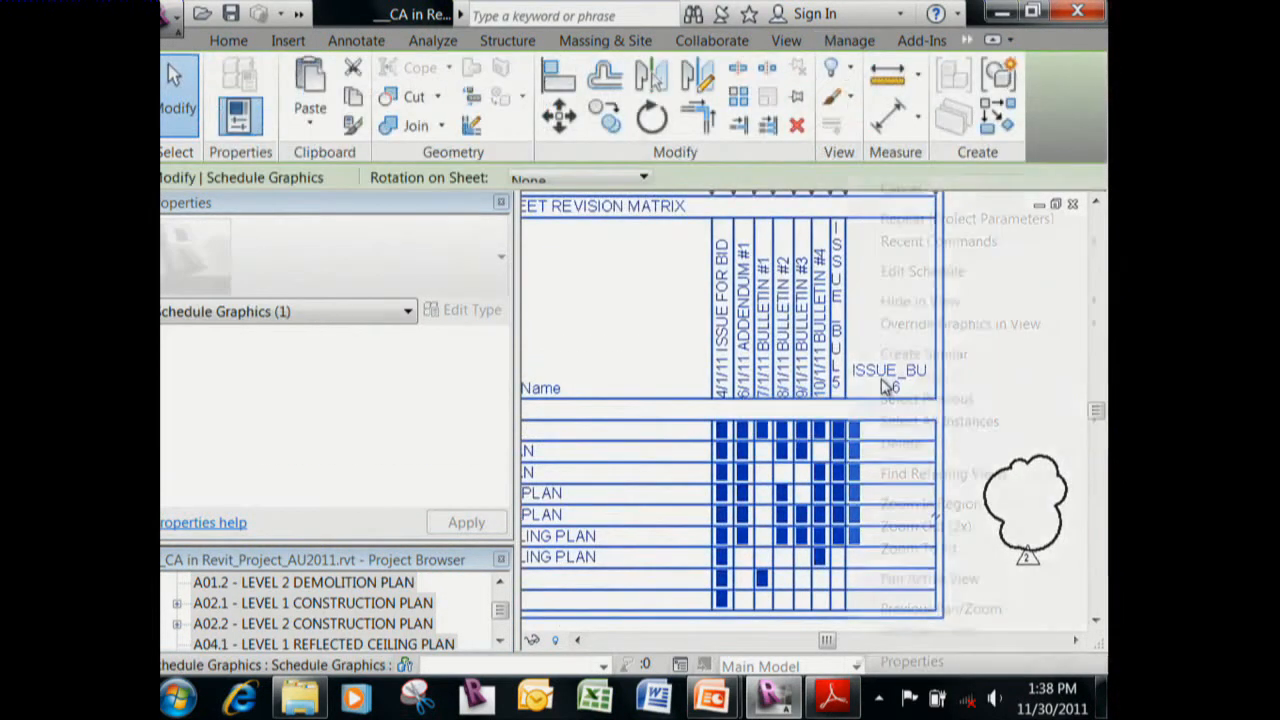
right_click(887, 384)
click(953, 278)
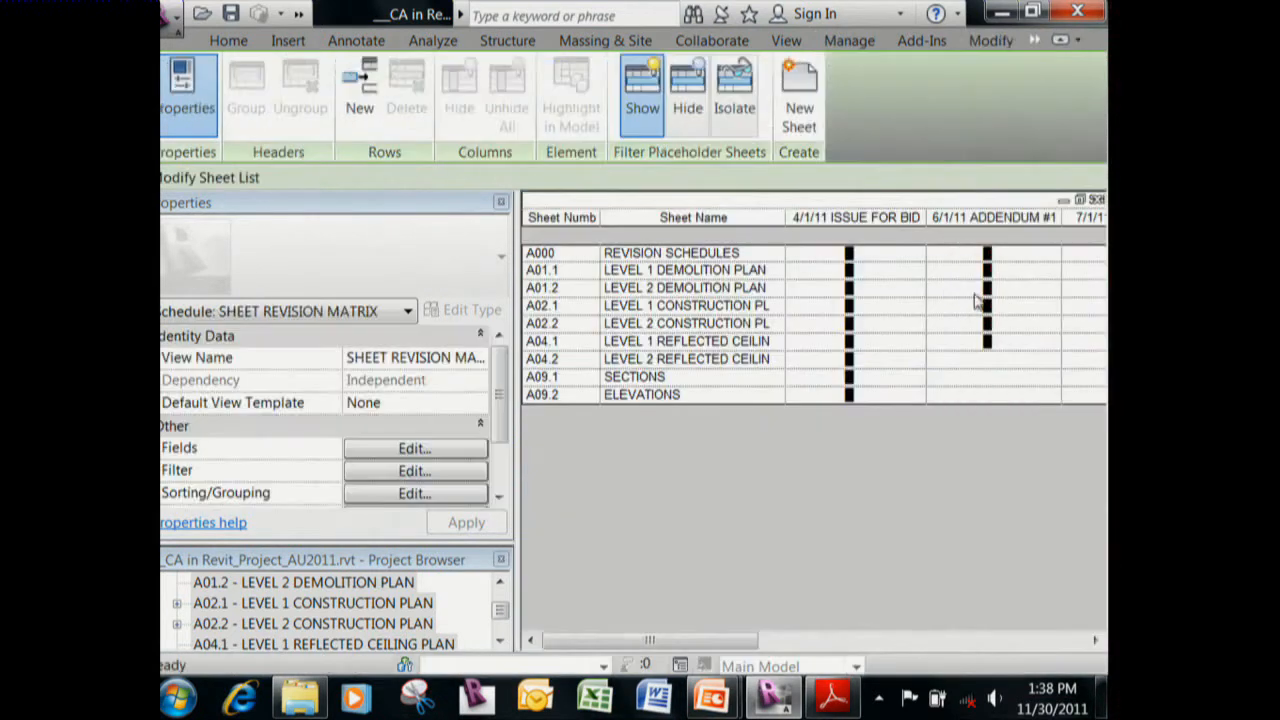
Set the heading orientation of the ISSUE_BUL 6 field to Vertical in the schedule's formatting and close the schedule.
click(430, 494)
click(408, 184)
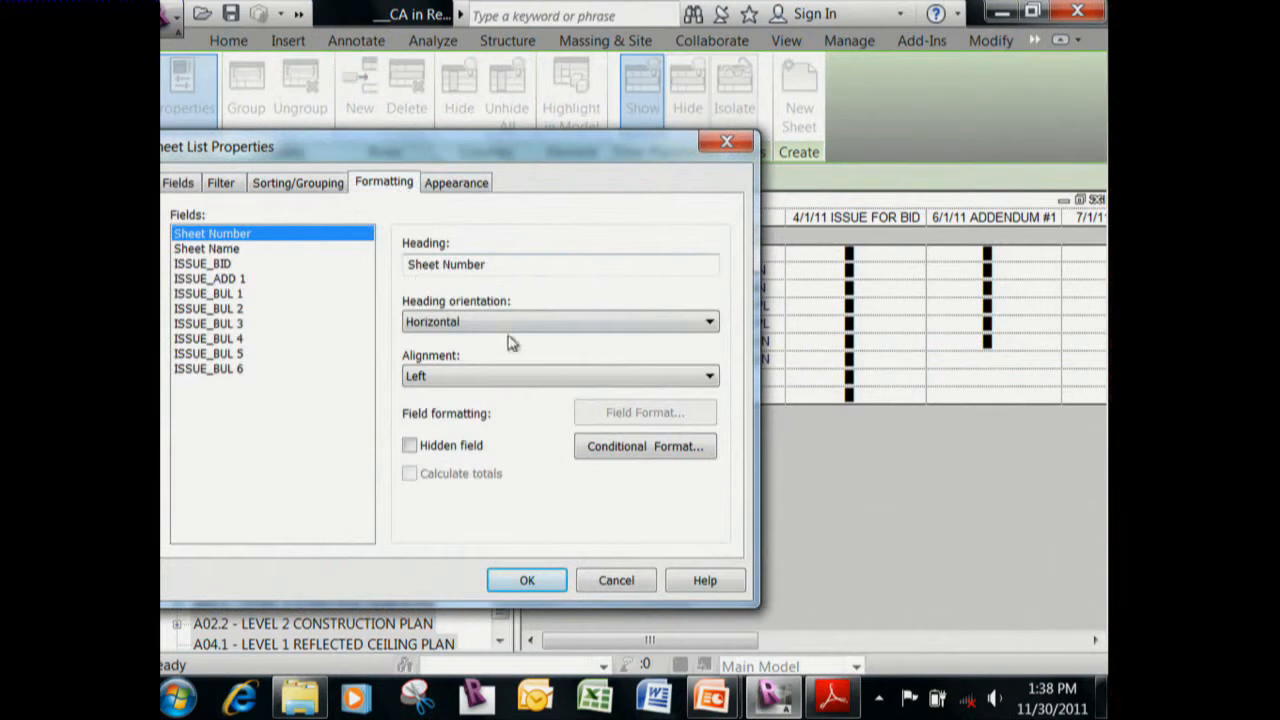
click(208, 368)
click(478, 322)
click(486, 356)
click(527, 580)
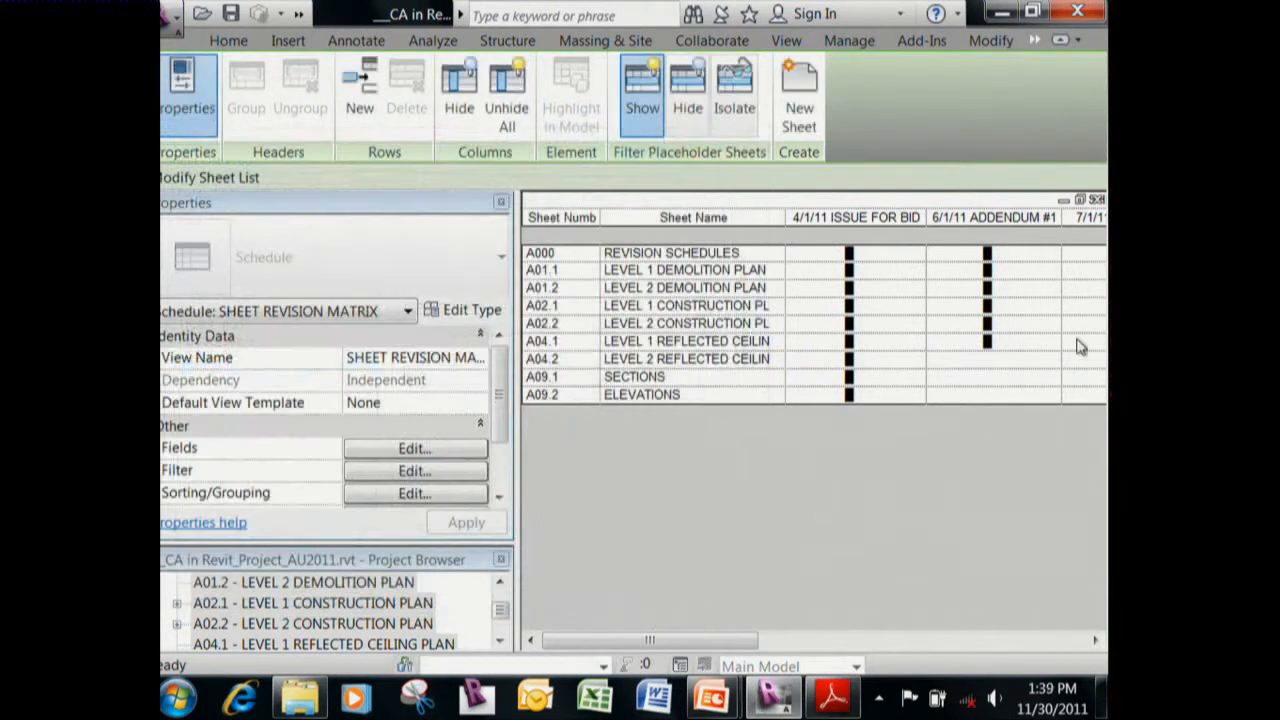
click(1097, 200)
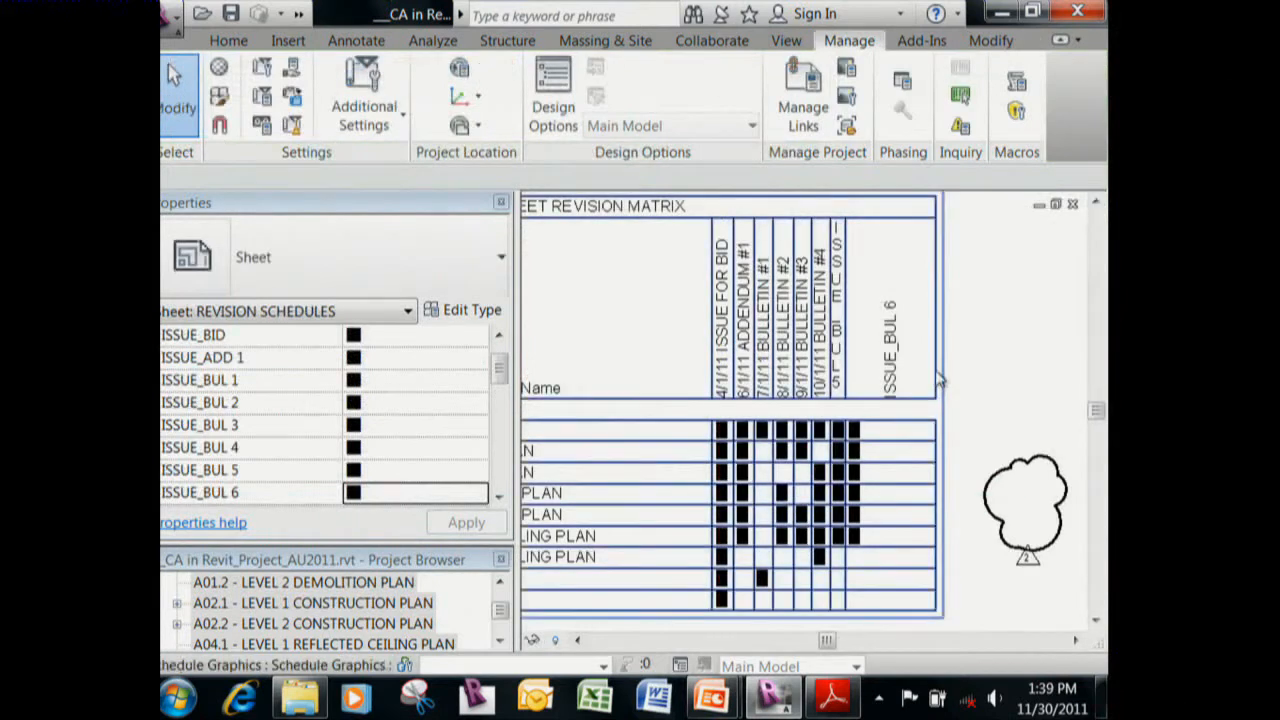
Narrow the ISSUE_BUL 6 column of the sheet revision matrix on the sheet to match the neighbouring issue columns.
click(936, 378)
middle_drag(944, 378, 935, 481)
drag(930, 297, 853, 295)
click(924, 450)
scroll(893, 459, down, 3)
middle_drag(893, 460, 955, 287)
scroll(914, 355, down, 1)
middle_drag(908, 372, 923, 395)
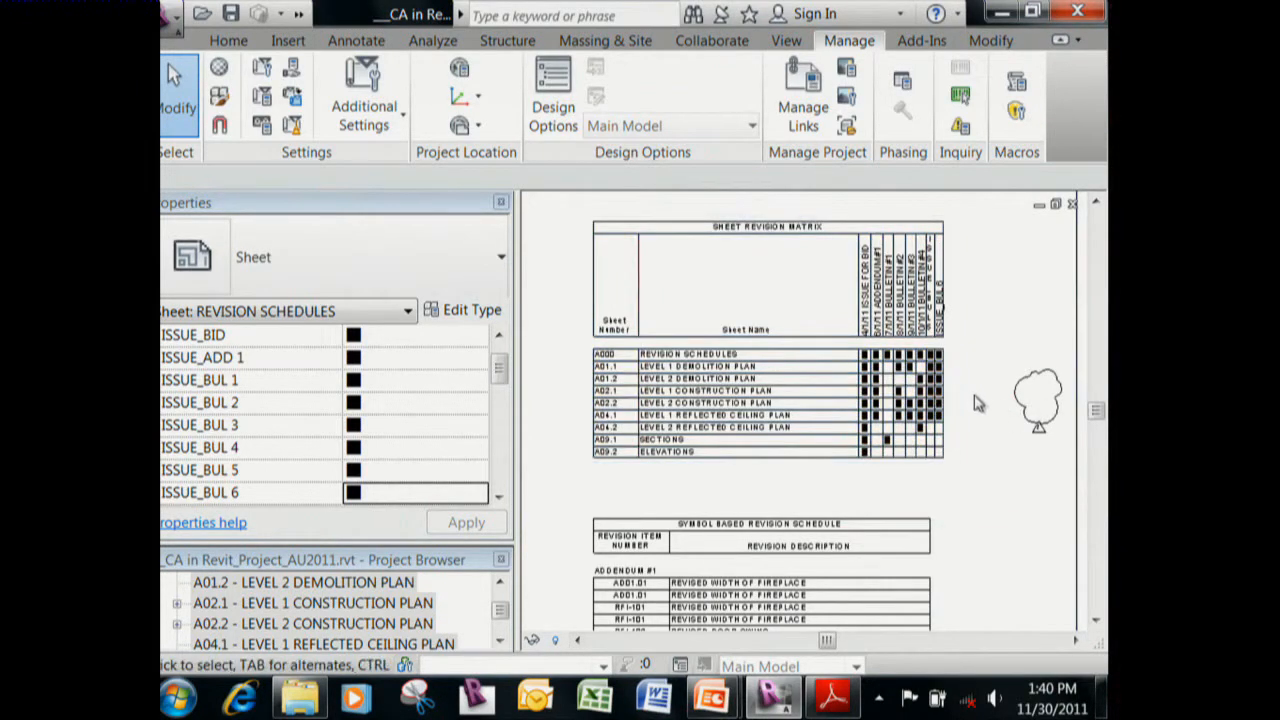
Examine the sheet revision matrix on sheet A000 and review the project's sheet list.
scroll(1004, 413, down, 2)
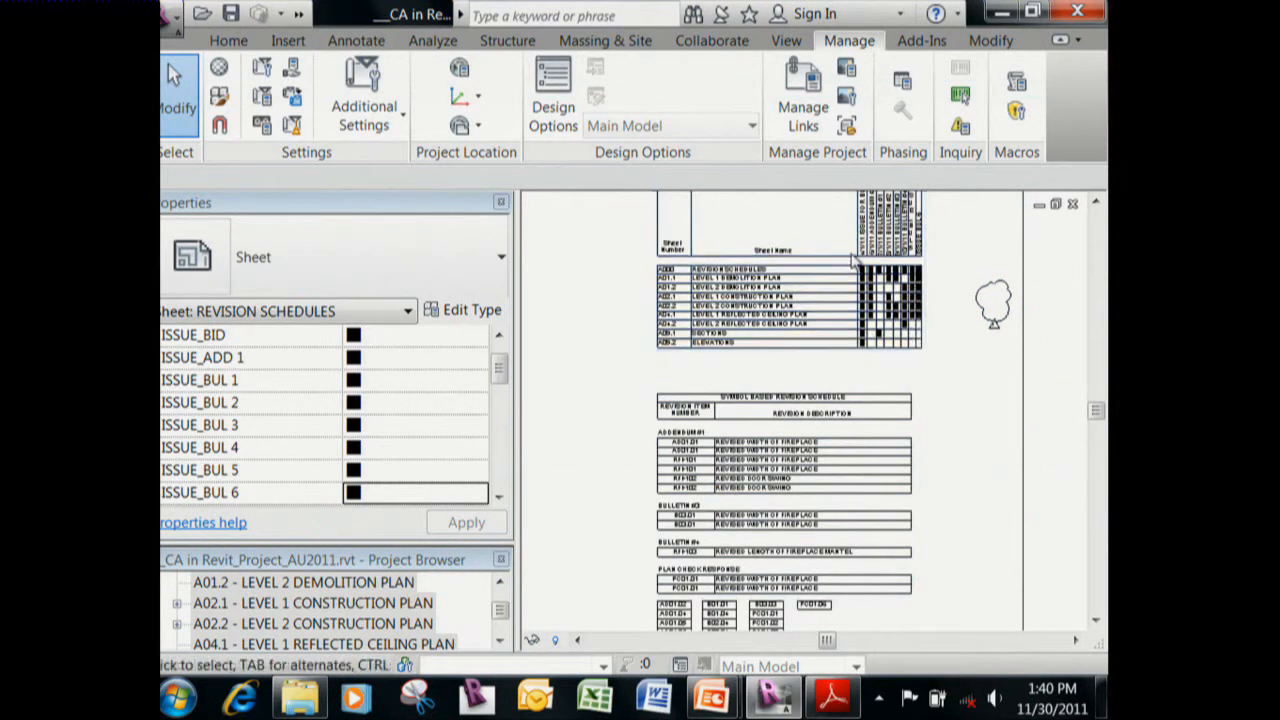
scroll(958, 287, up, 1)
scroll(955, 280, up, 1)
middle_drag(919, 294, 919, 361)
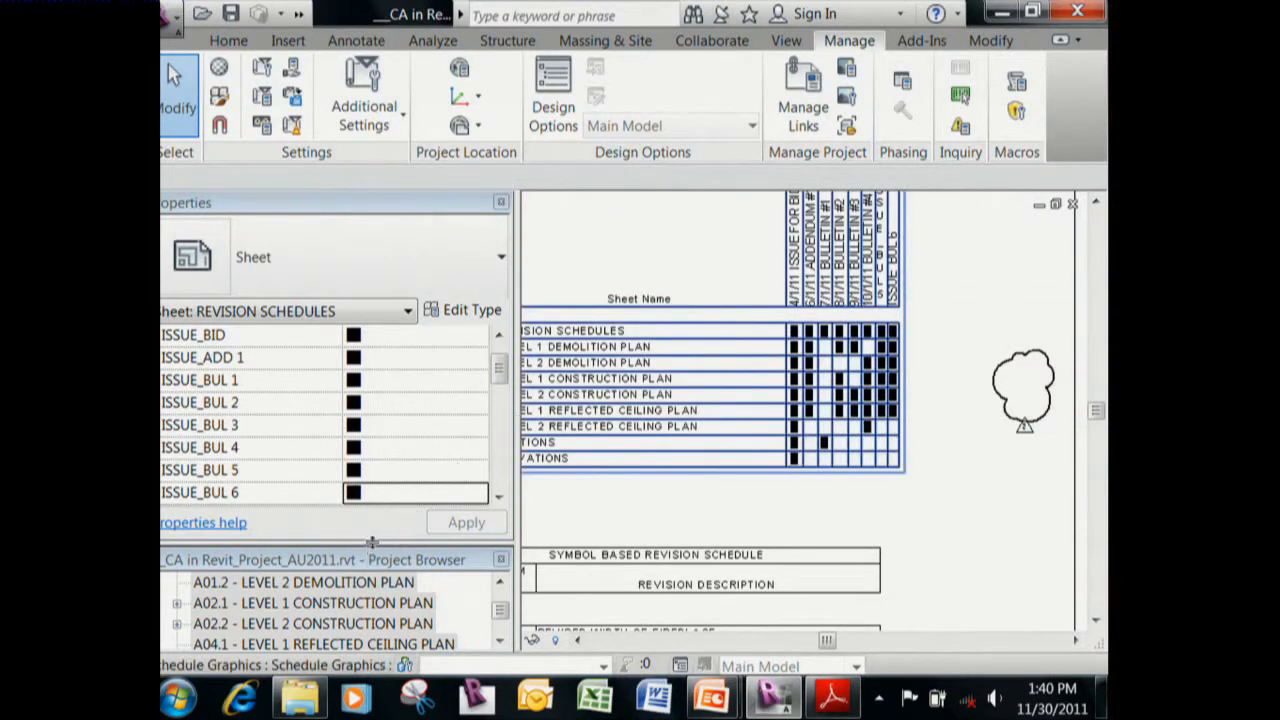
click(500, 585)
click(500, 584)
click(500, 584)
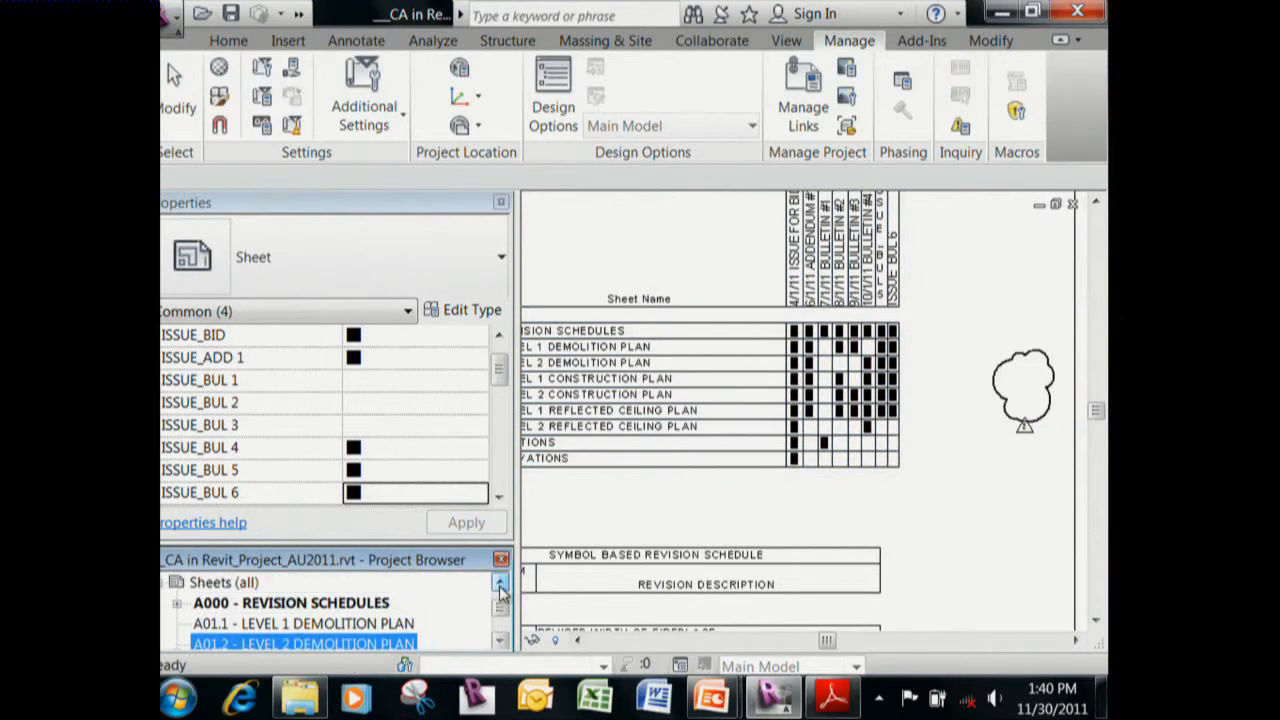
click(500, 643)
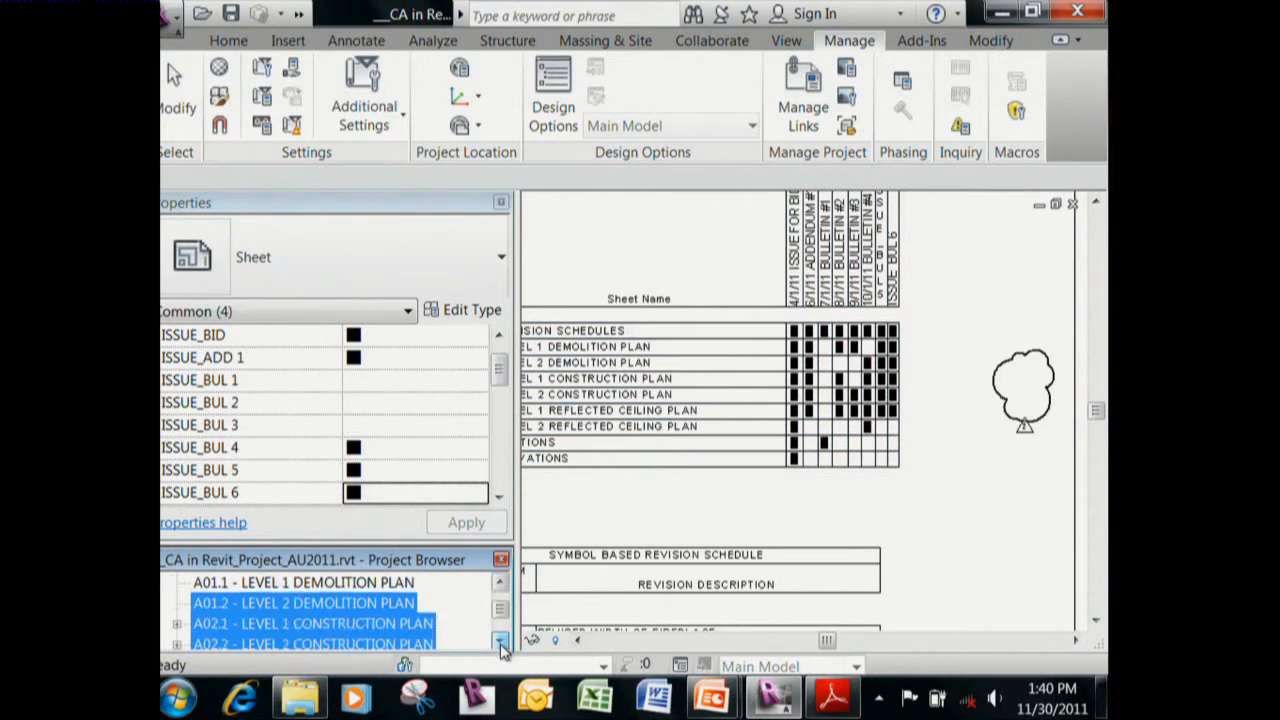
click(500, 643)
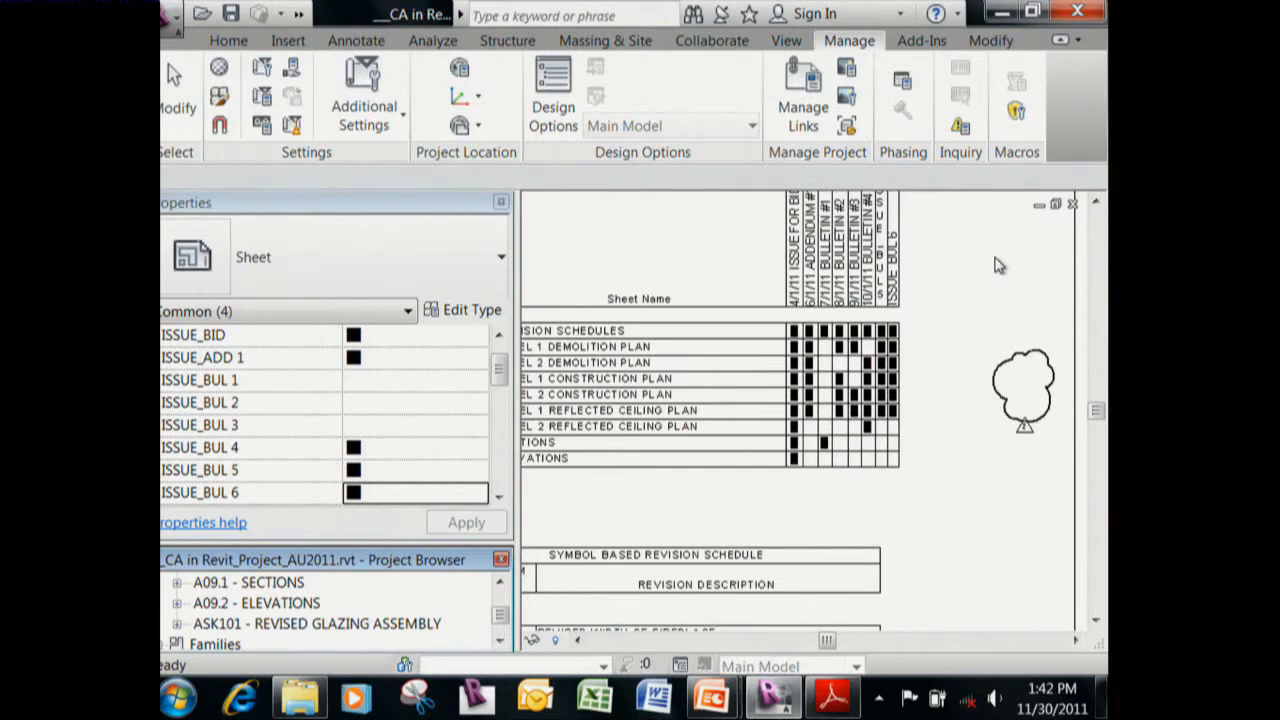
Modify the ISSUE_BUL 6 project parameter so that it also applies to the Doors category.
click(921, 285)
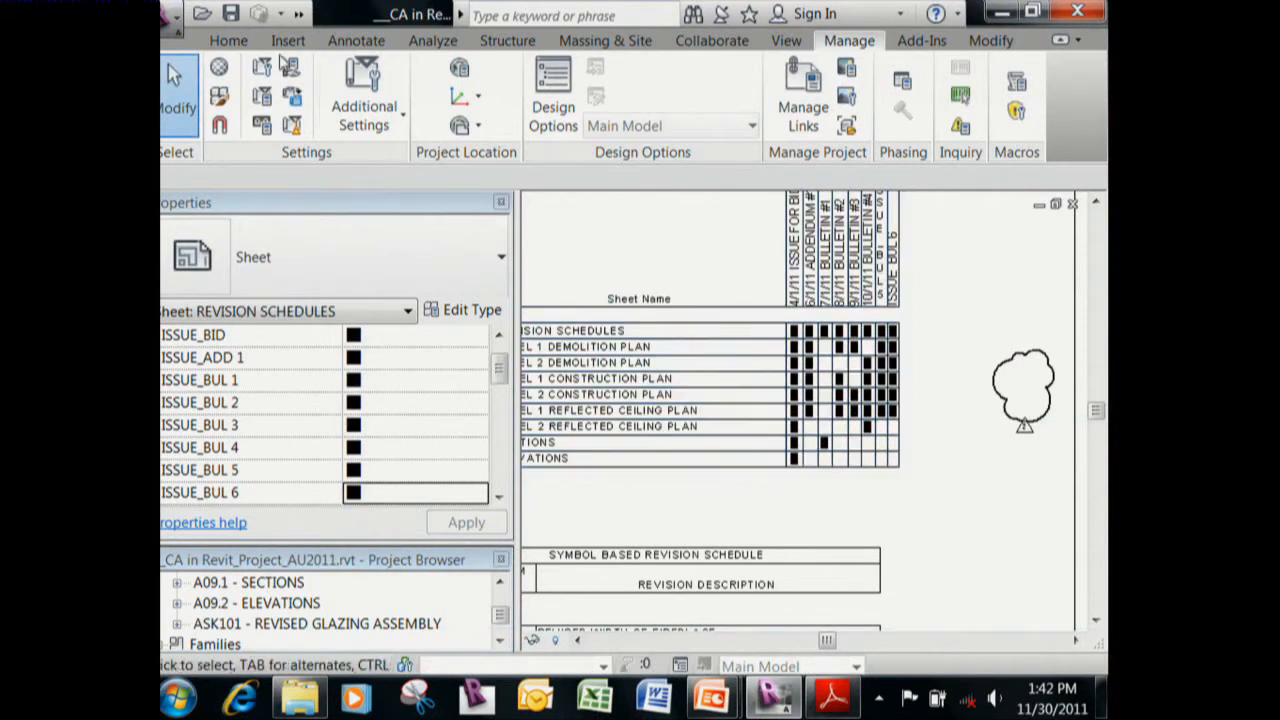
click(232, 42)
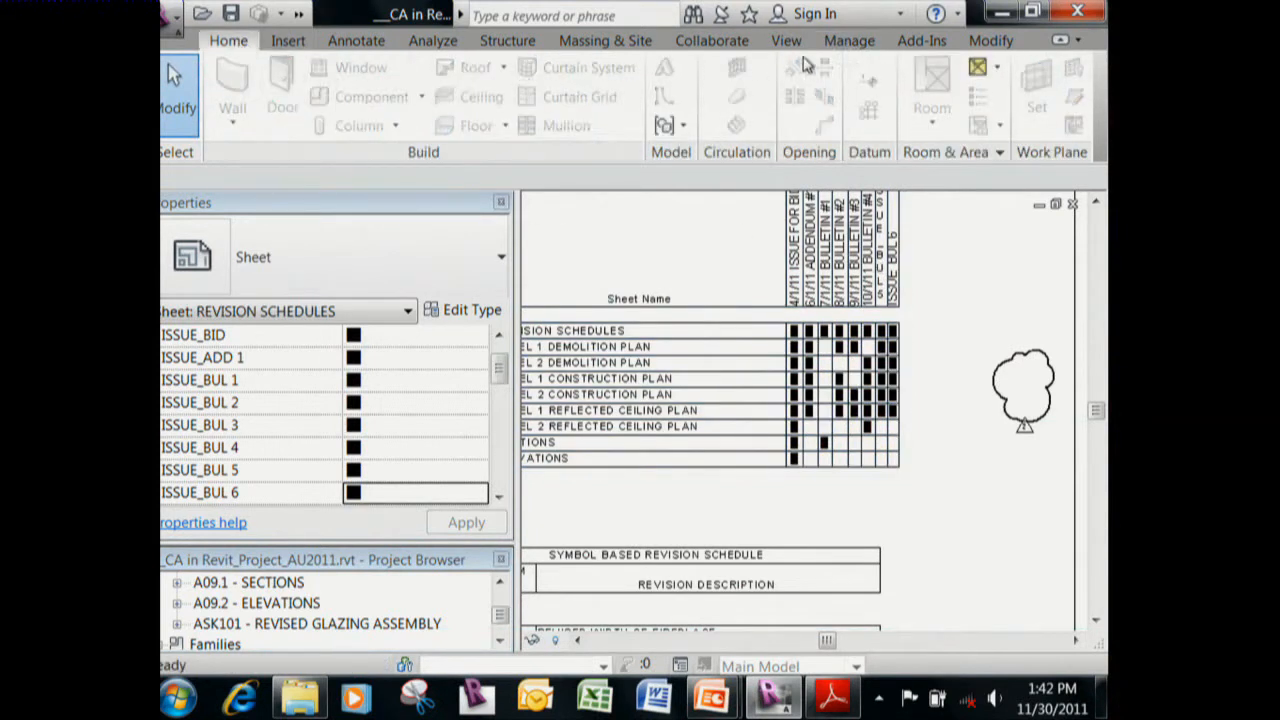
click(849, 42)
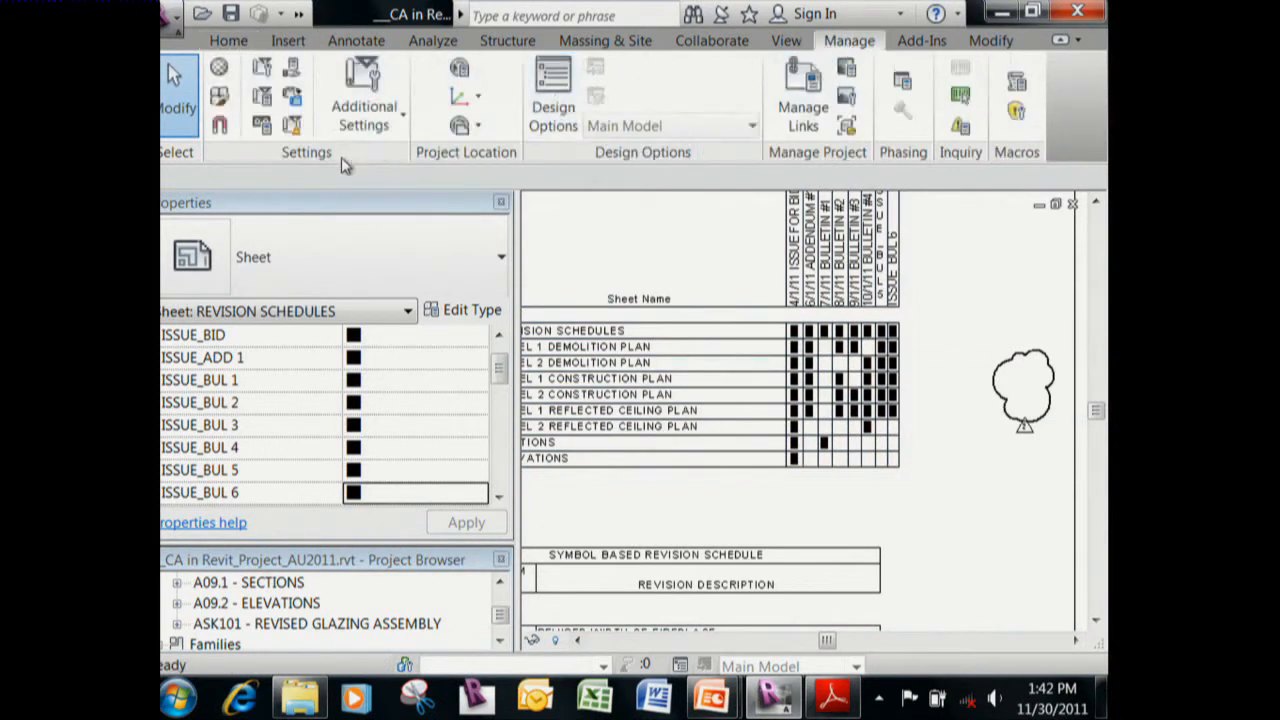
click(268, 108)
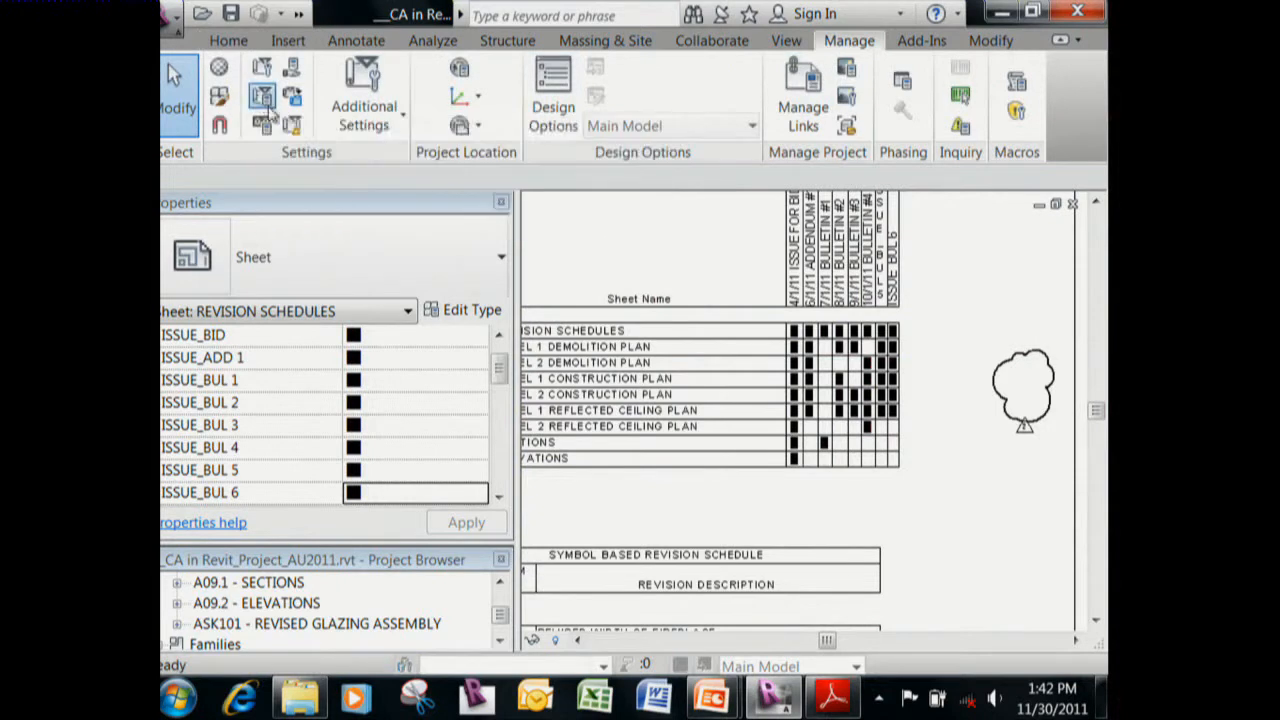
click(400, 365)
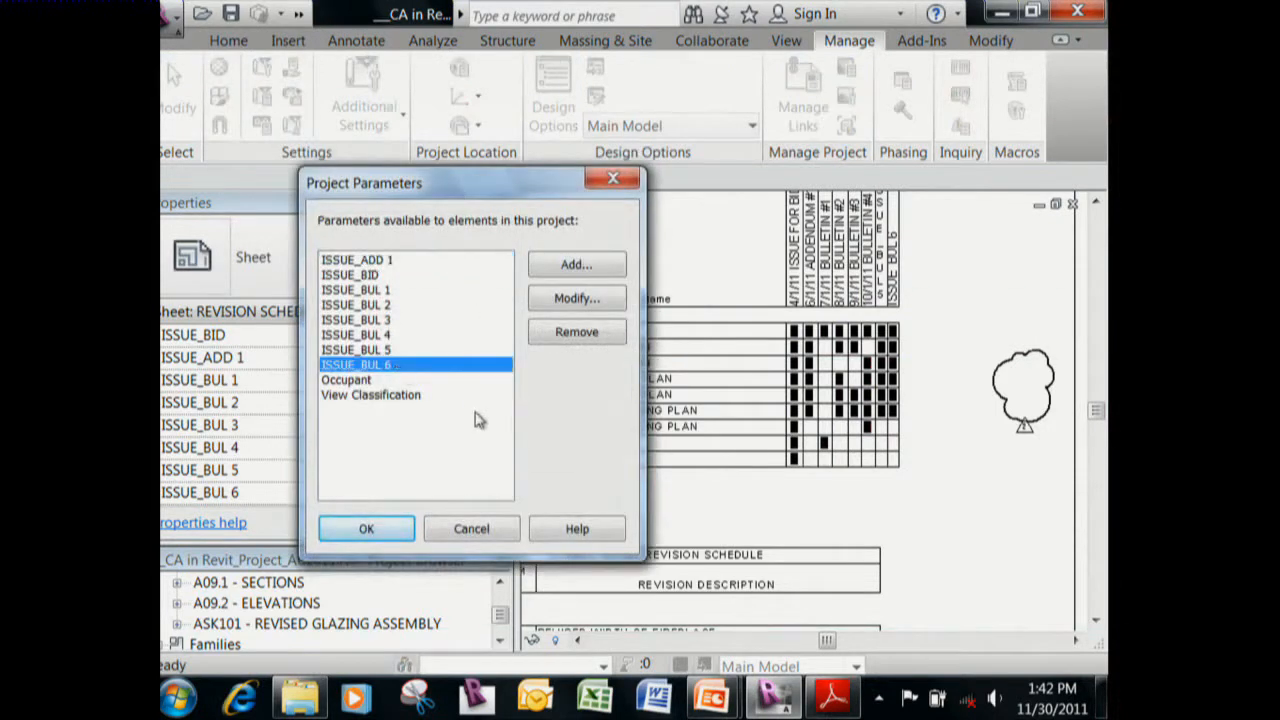
click(575, 302)
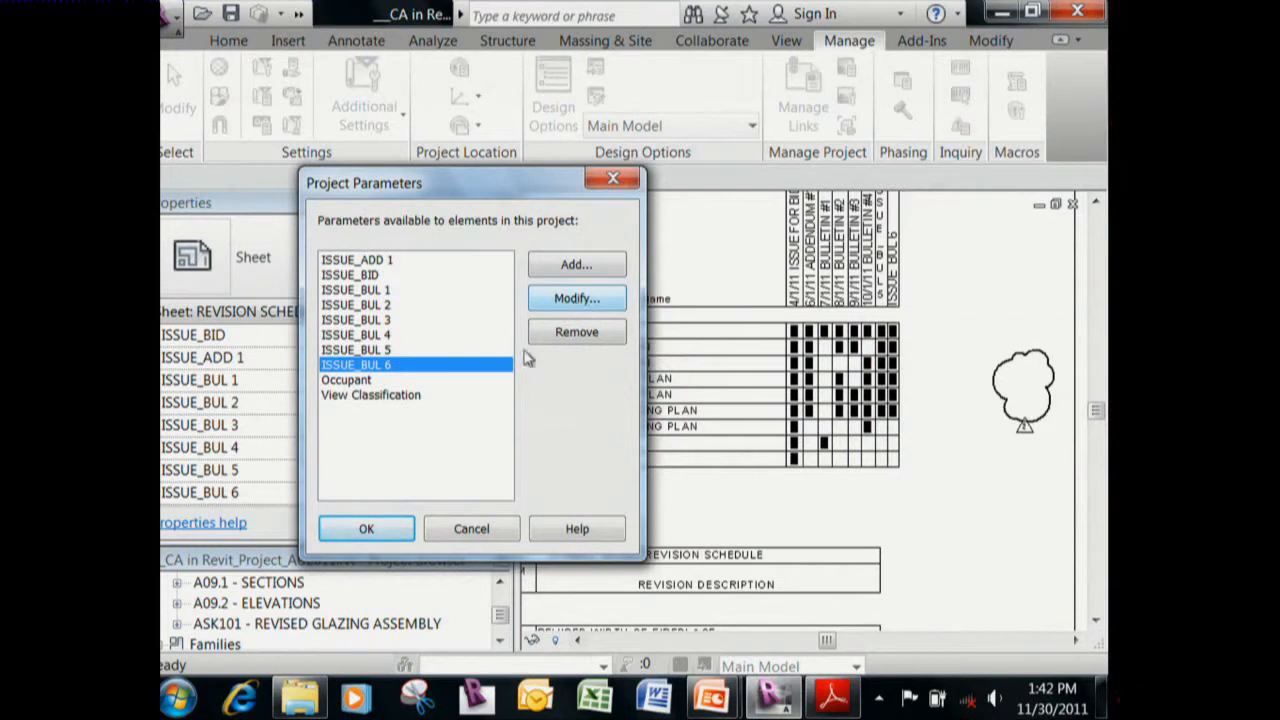
click(600, 306)
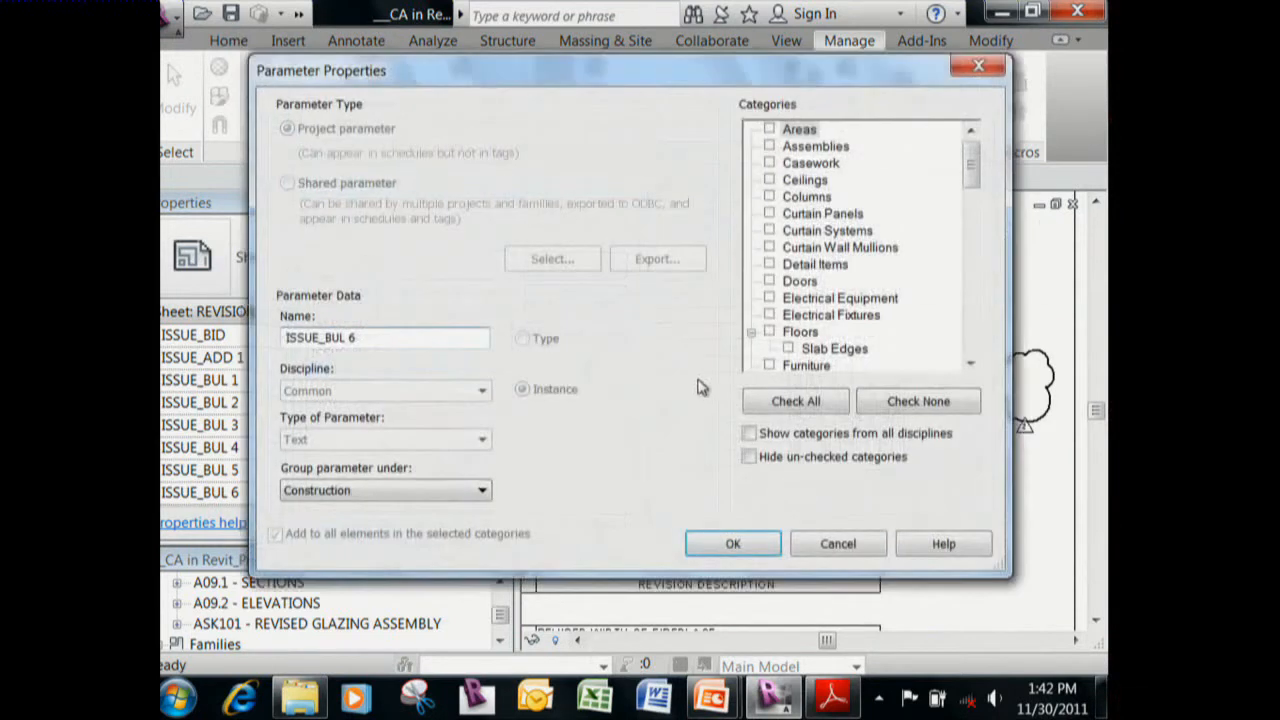
click(769, 281)
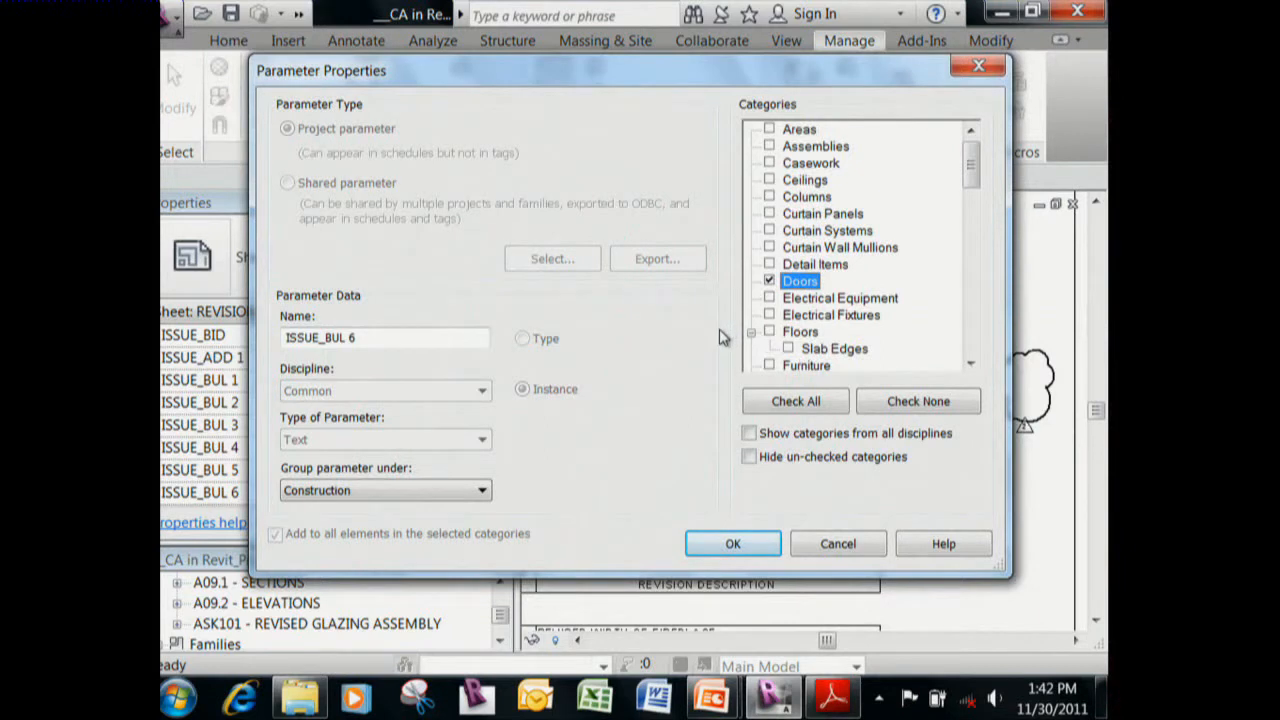
click(733, 543)
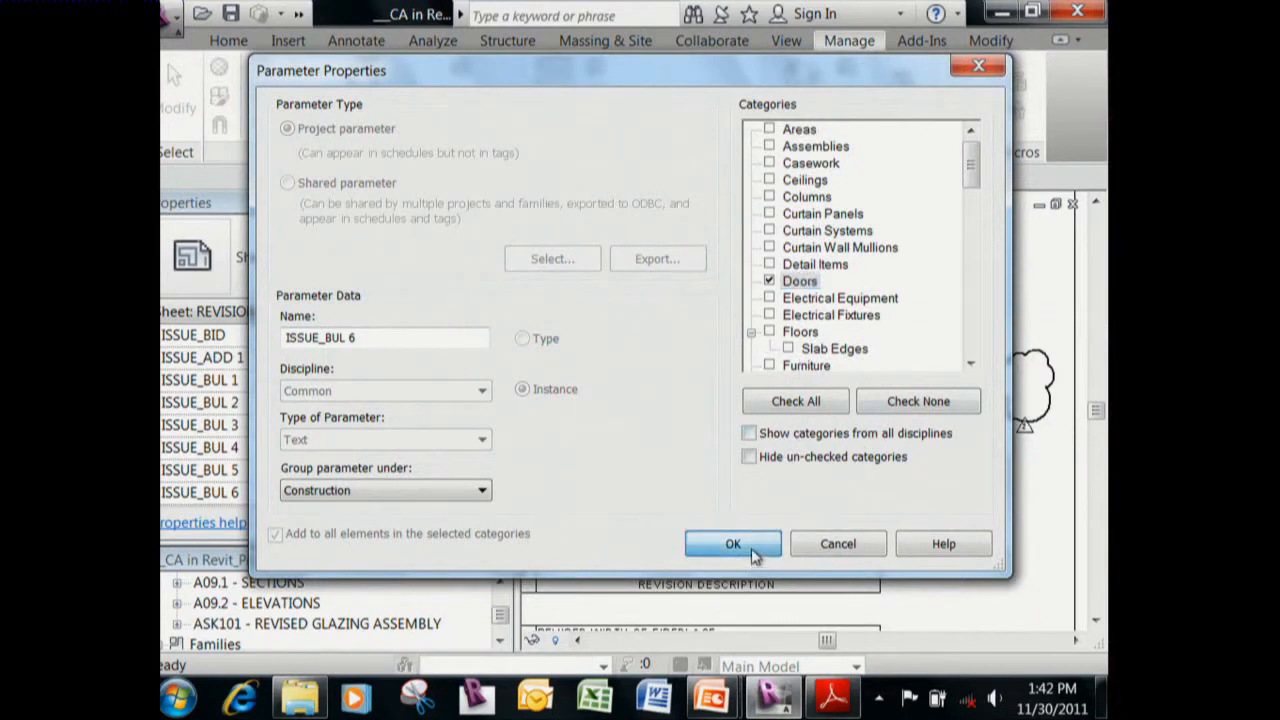
click(402, 525)
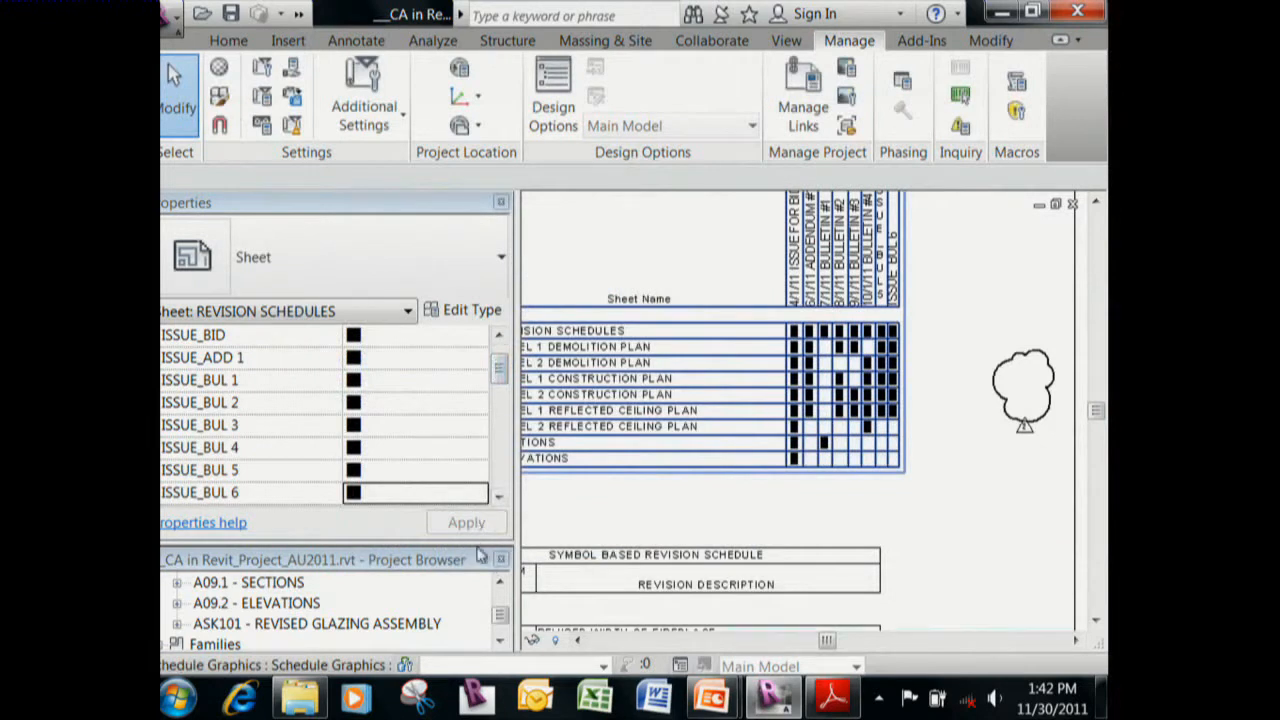
Review the project's schedules and examine the sheet revision matrix in detail and in the context of the whole sheet.
drag(499, 613, 503, 599)
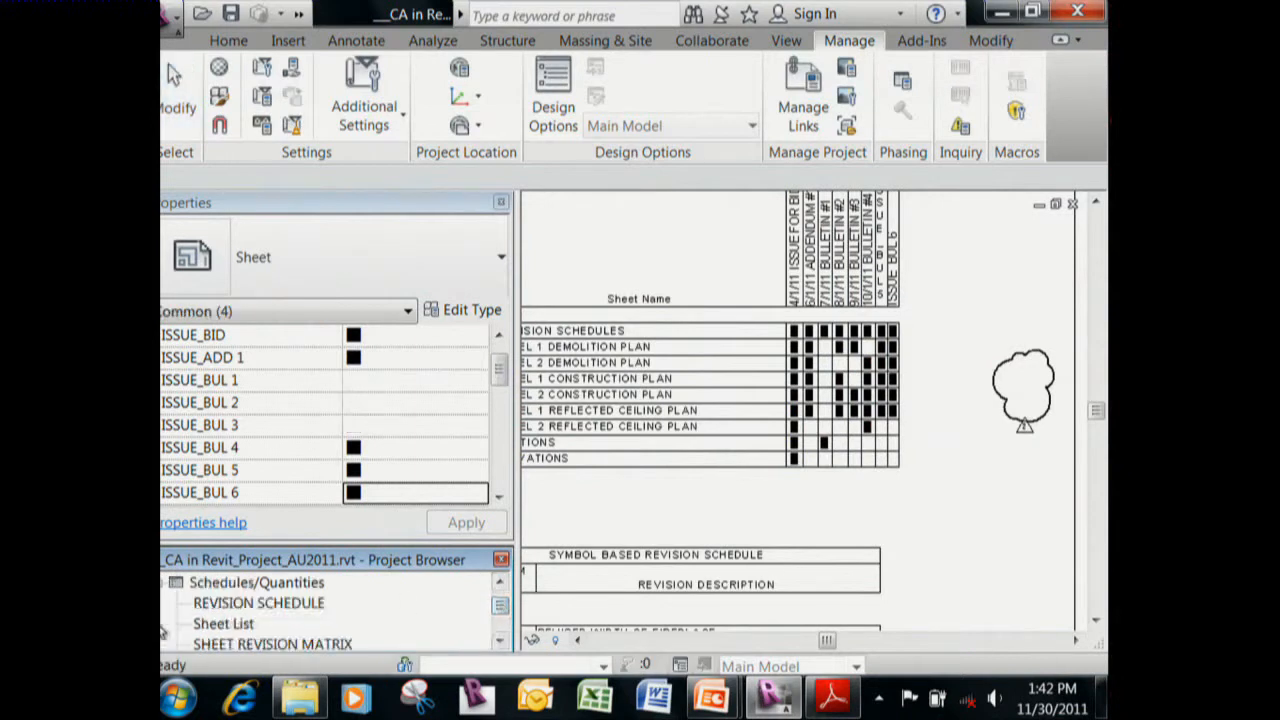
scroll(265, 617, down, 1)
scroll(267, 617, up, 1)
scroll(267, 617, down, 1)
scroll(270, 615, up, 1)
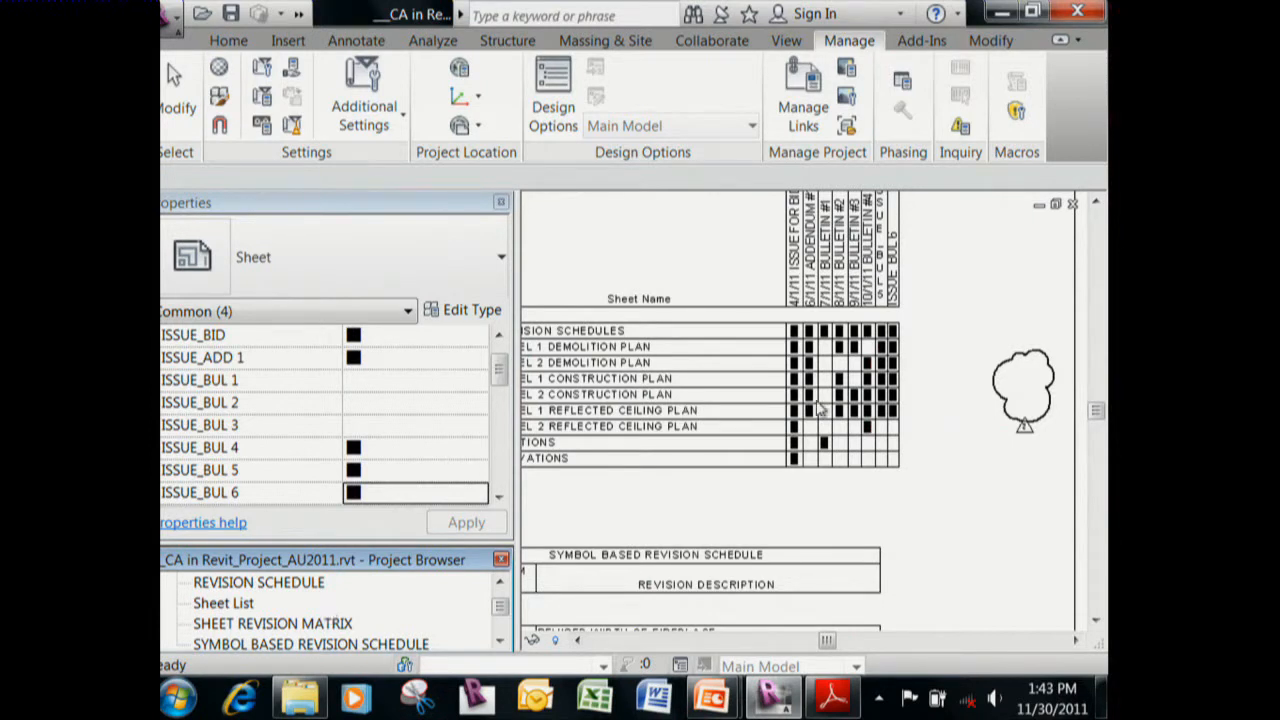
click(955, 388)
scroll(970, 368, down, 2)
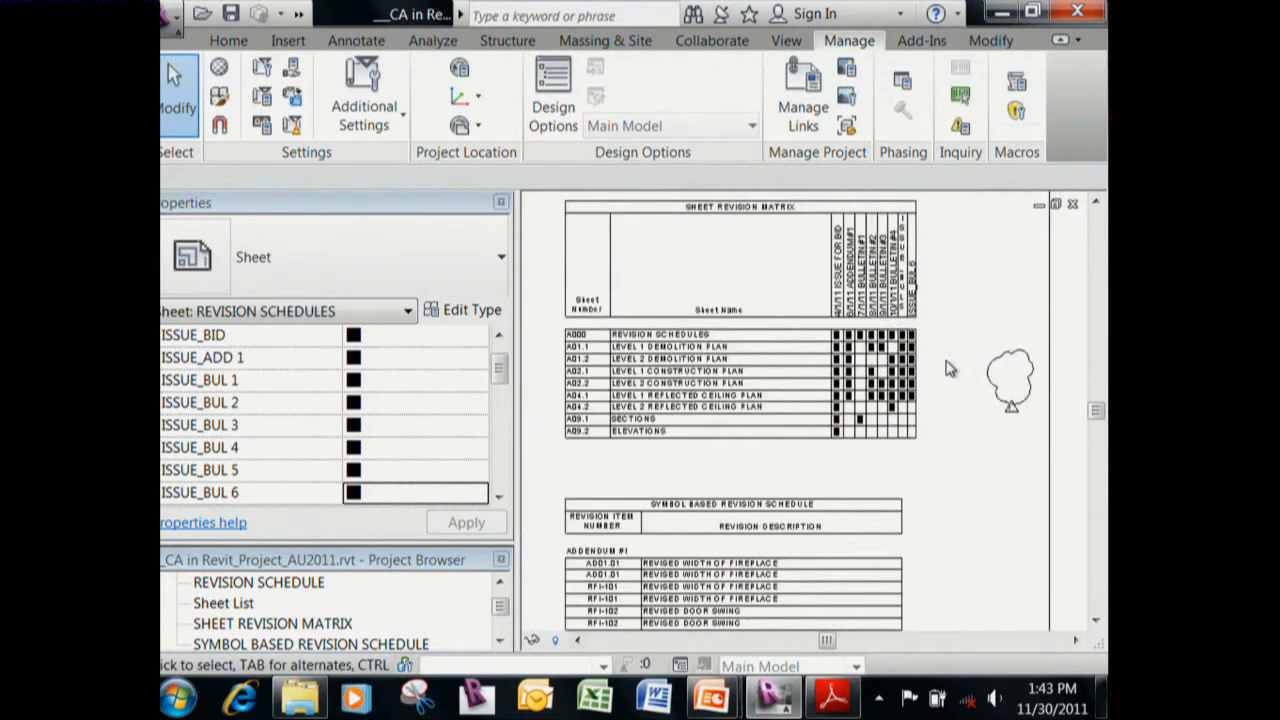
middle_drag(950, 368, 1006, 410)
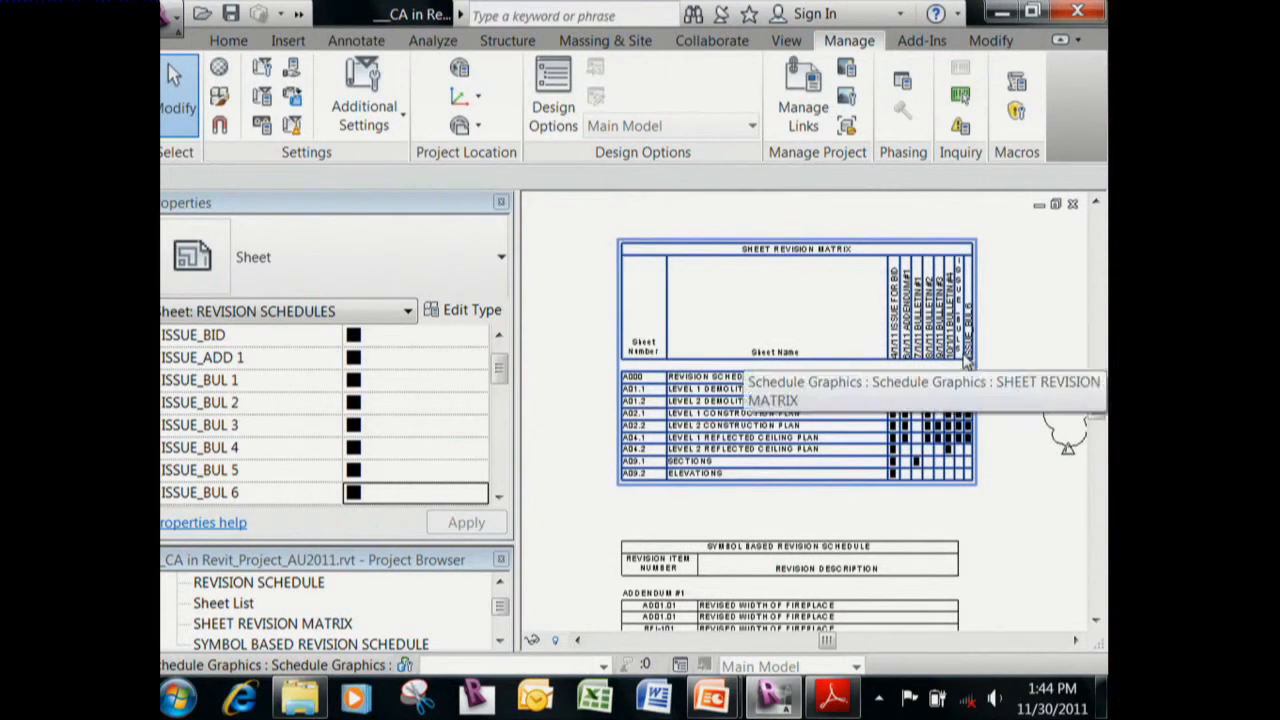
scroll(1010, 348, up, 1)
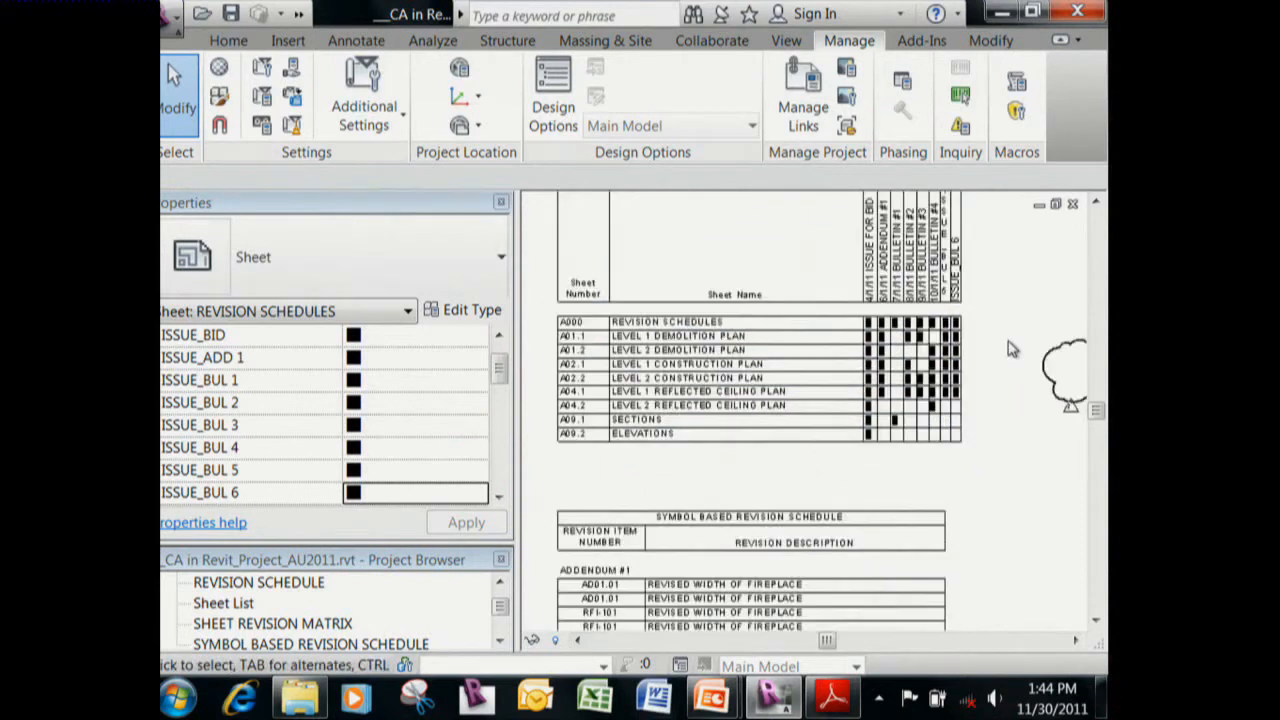
middle_drag(1006, 383, 1036, 424)
scroll(1000, 388, up, 1)
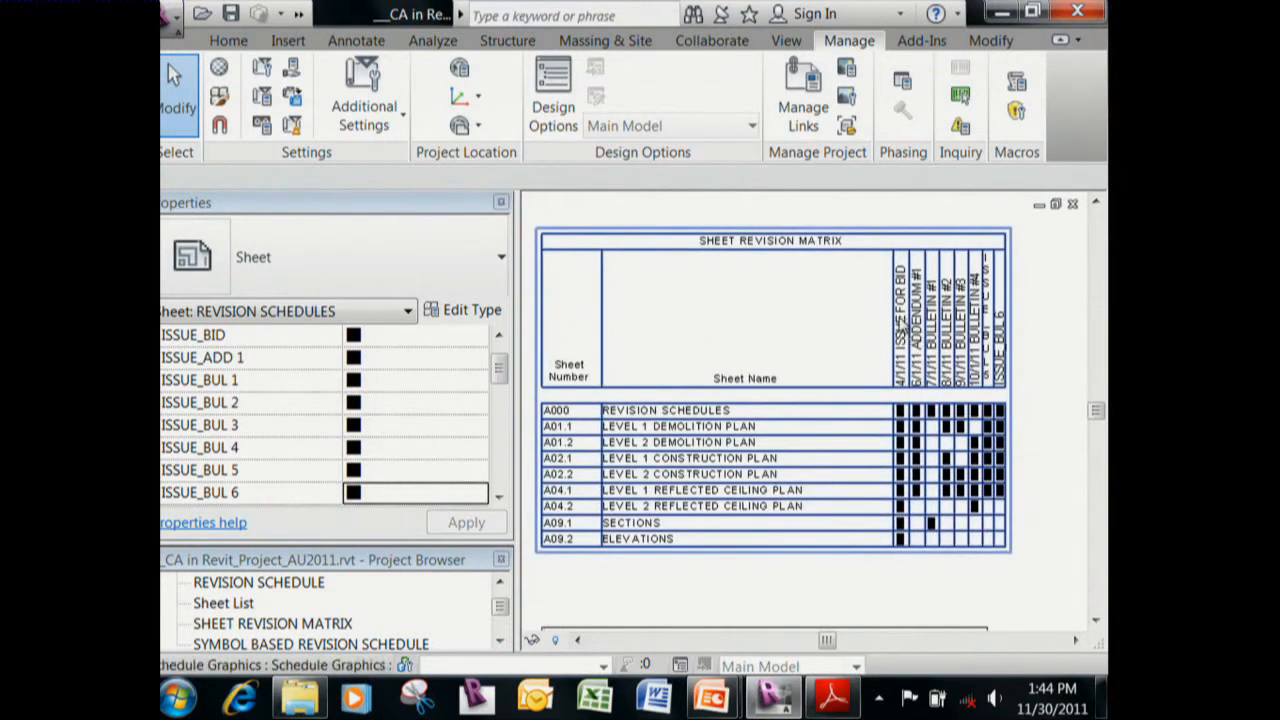
scroll(908, 330, down, 4)
scroll(984, 376, down, 3)
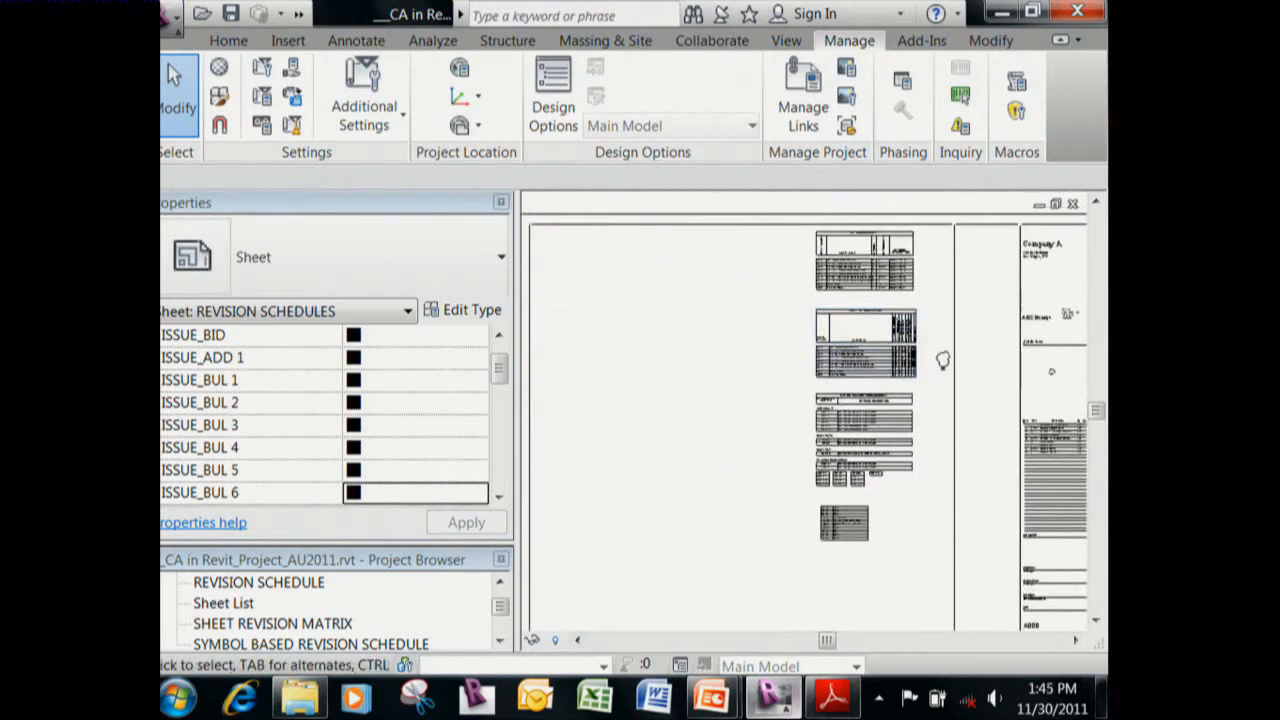
Switch to the PowerPoint presentation and advance to the "Methods for Creating Sketches" slide.
key(alt+Tab)
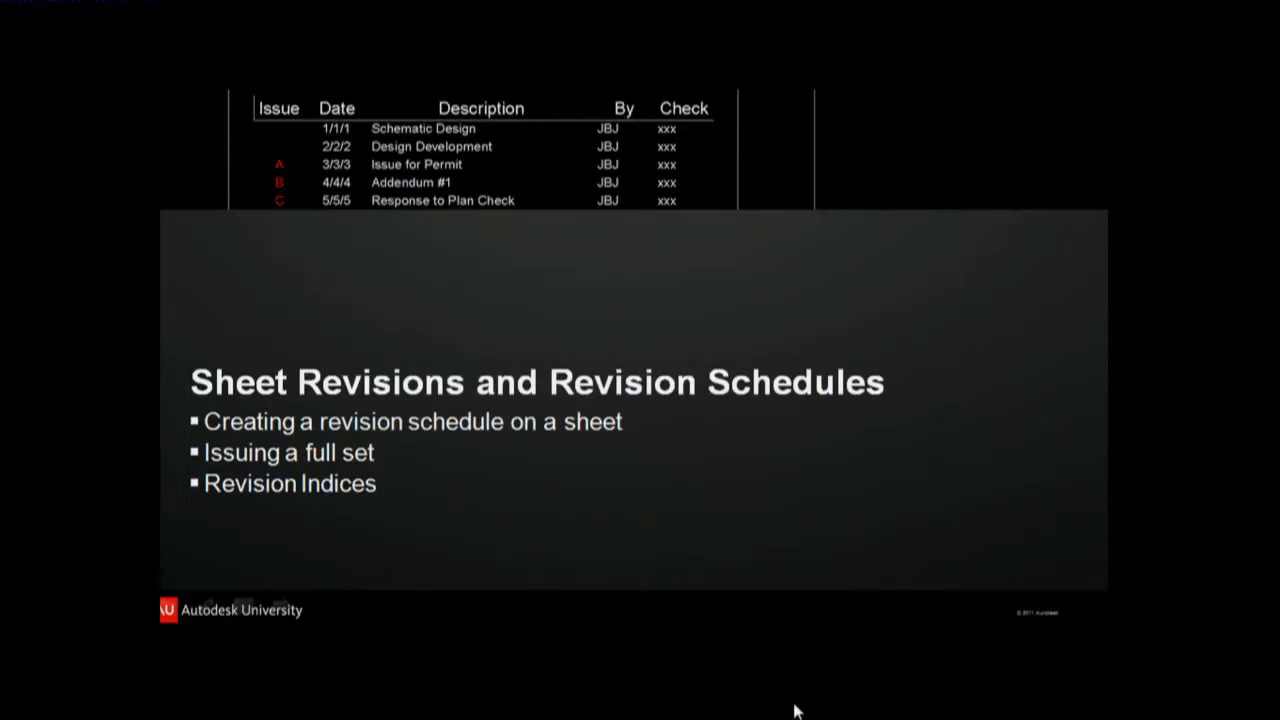
click(773, 436)
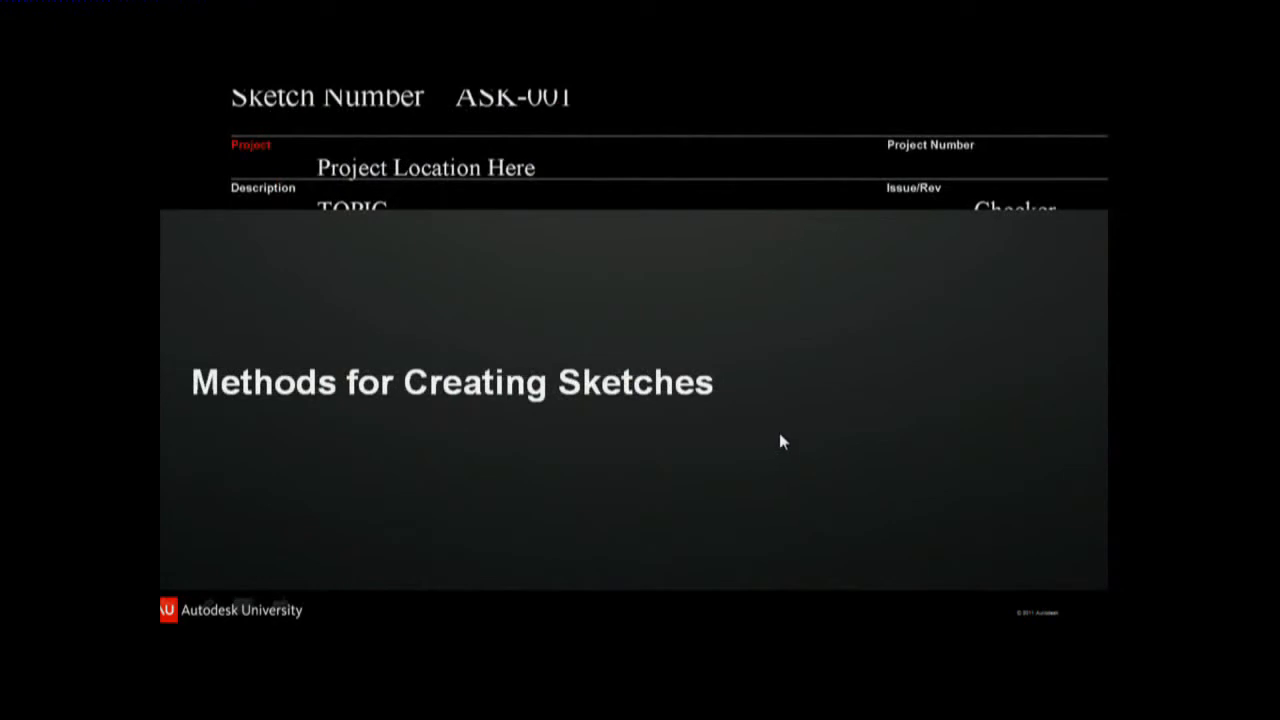
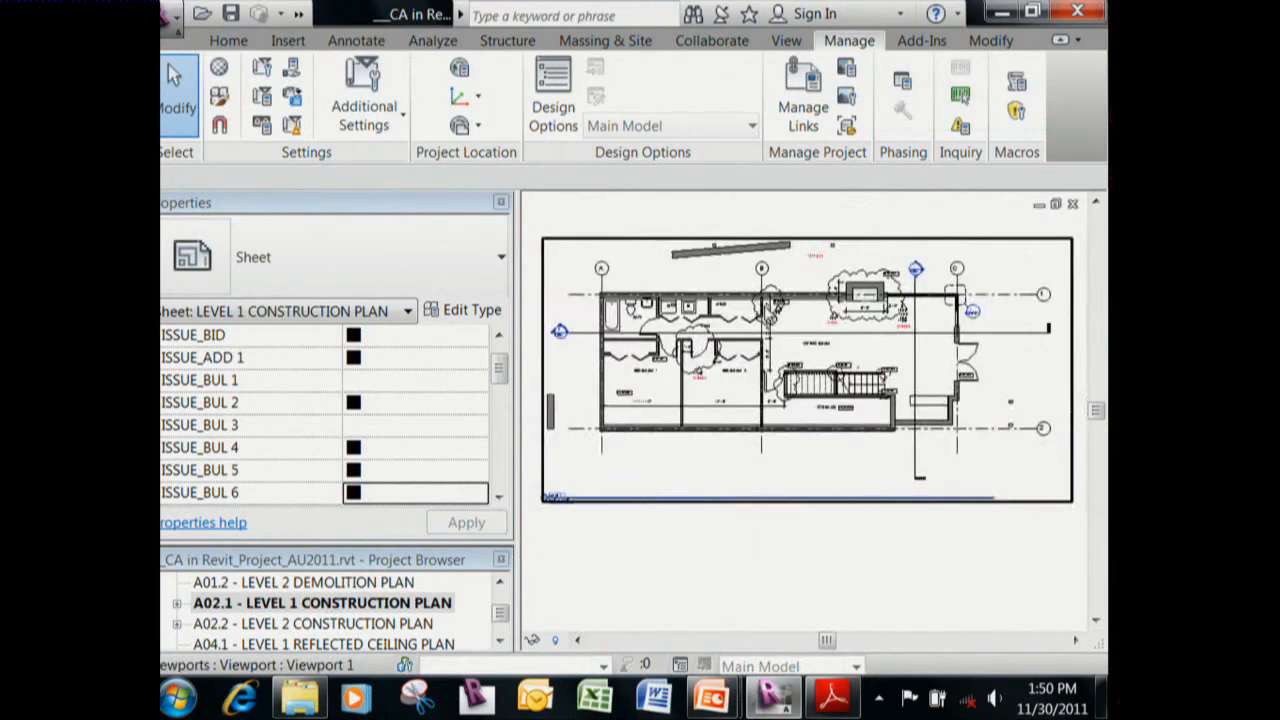
right_click(849, 395)
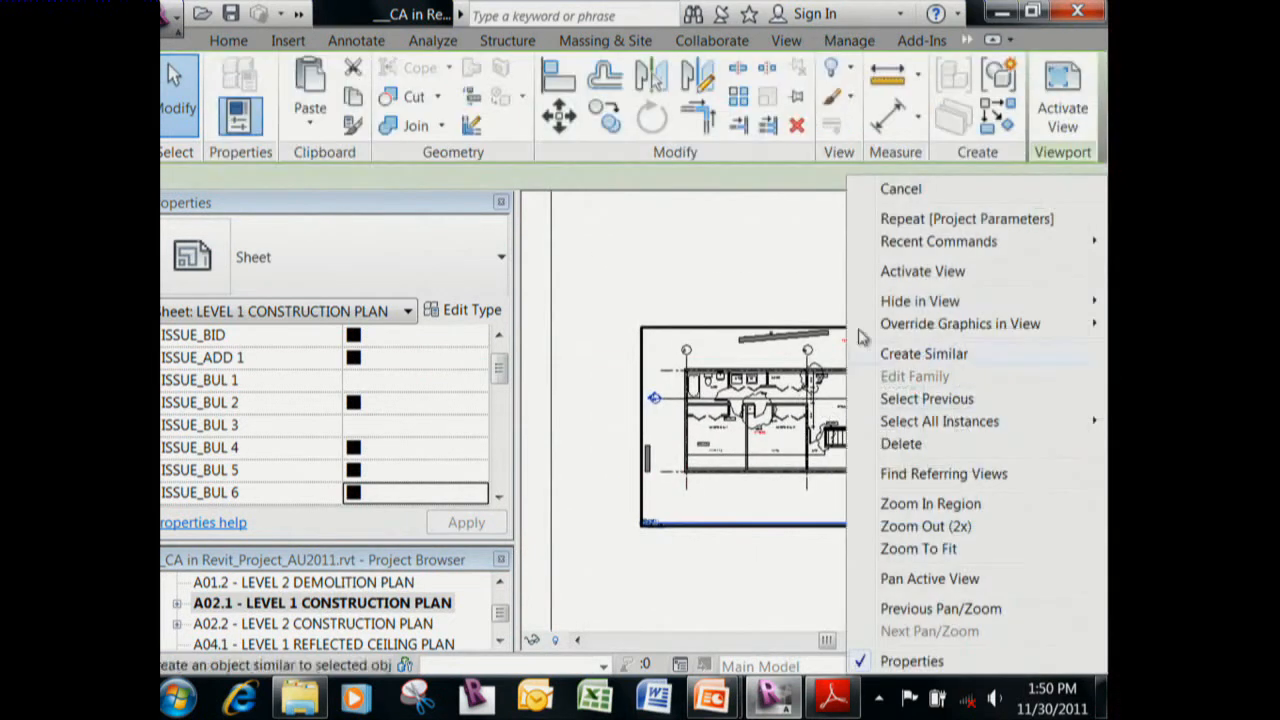
key(Escape)
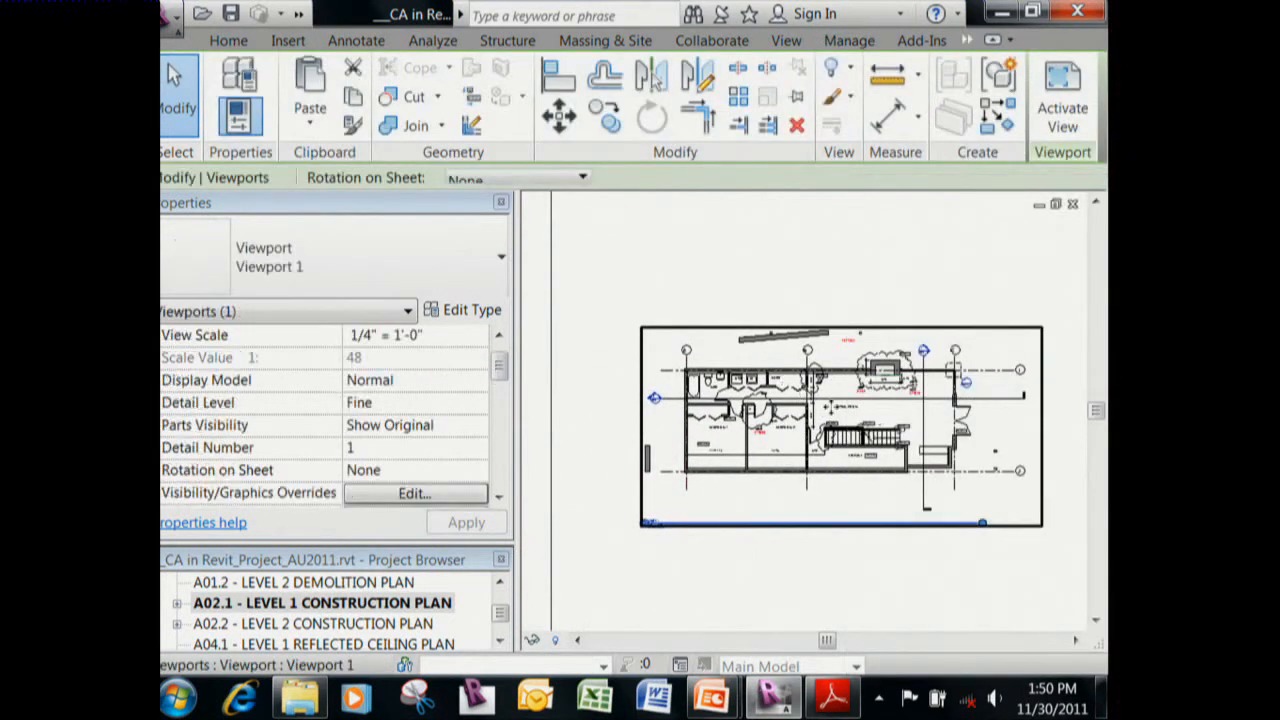
right_click(830, 407)
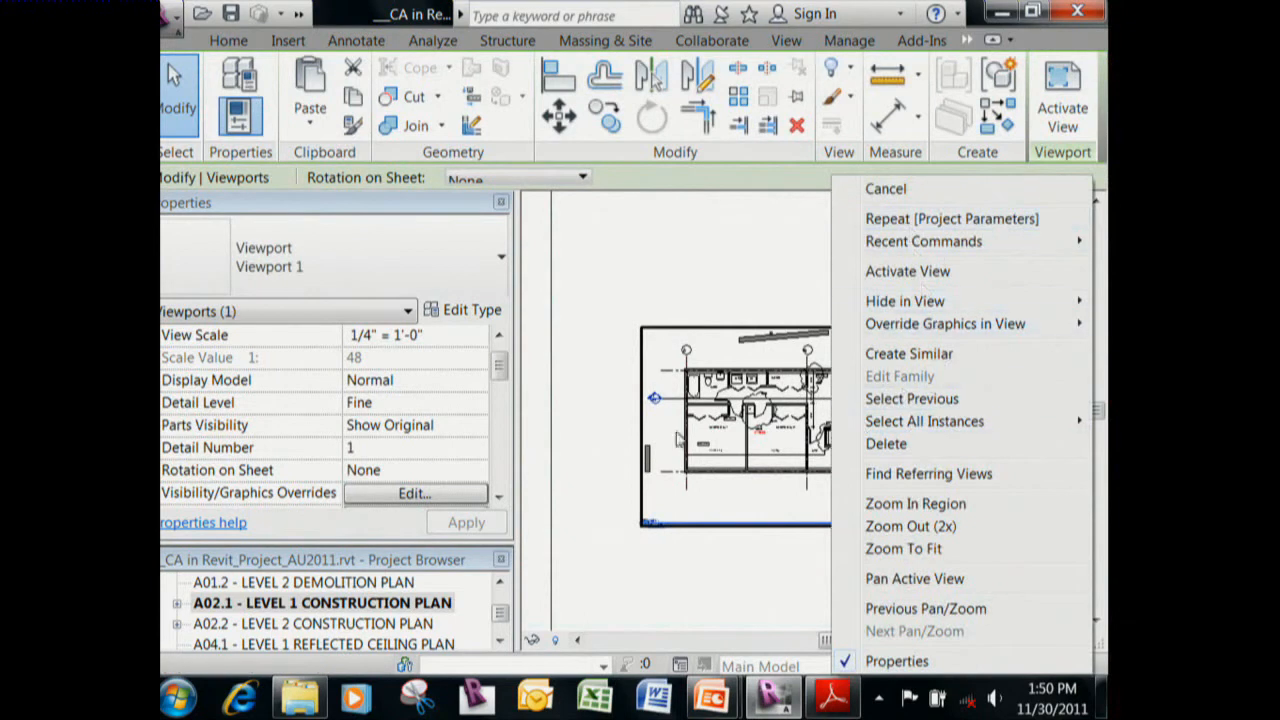
click(567, 481)
scroll(815, 415, up, 2)
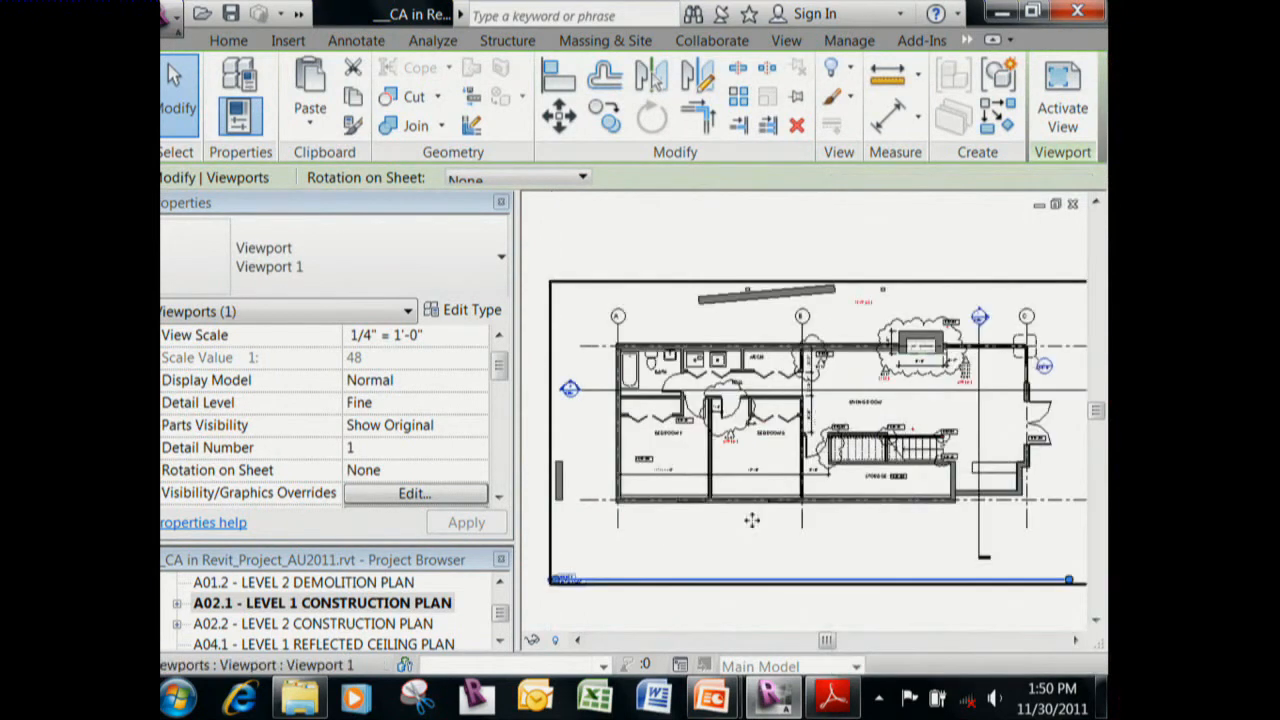
Open the ASK-101_DUPLICATE floor plan from the ASKs view group.
click(499, 584)
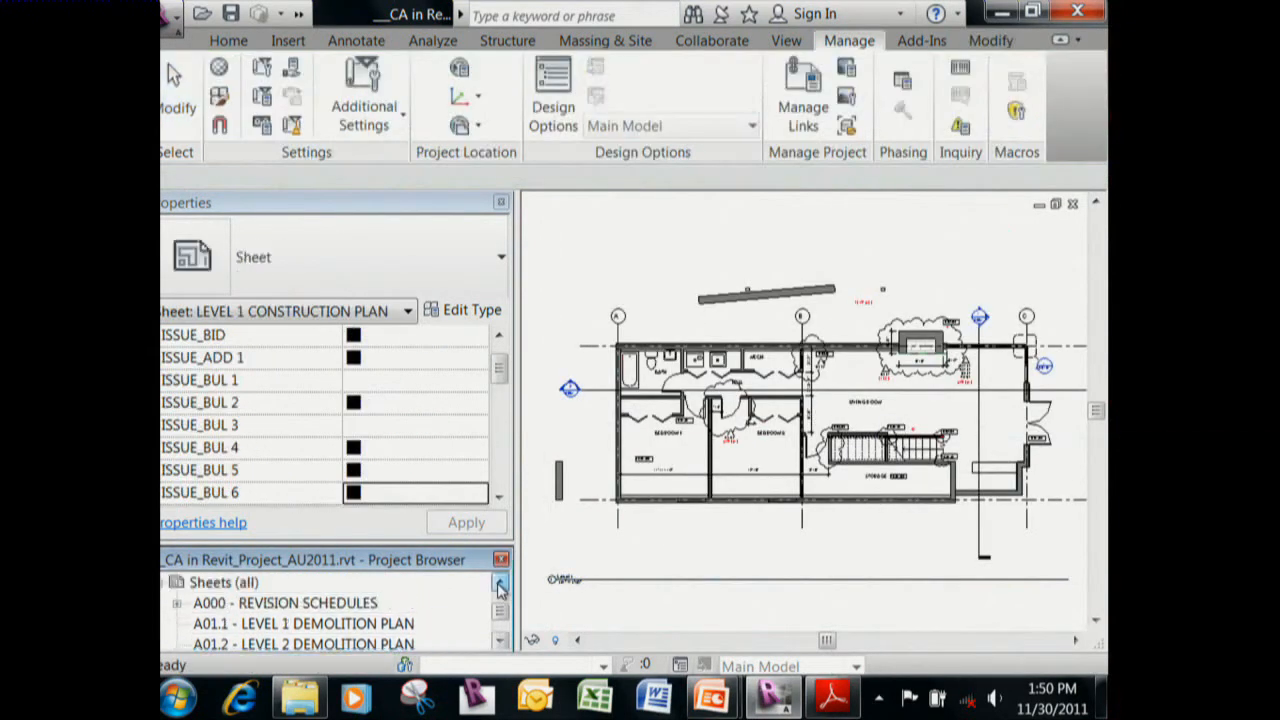
click(499, 585)
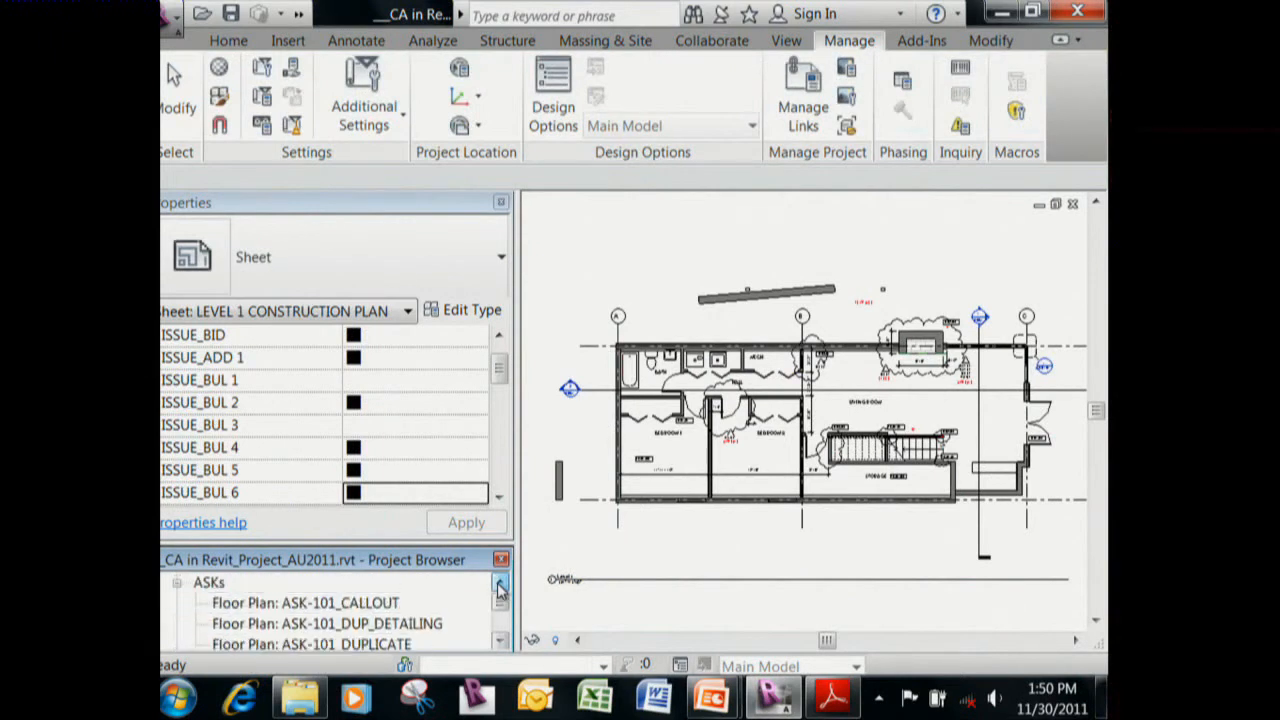
click(500, 643)
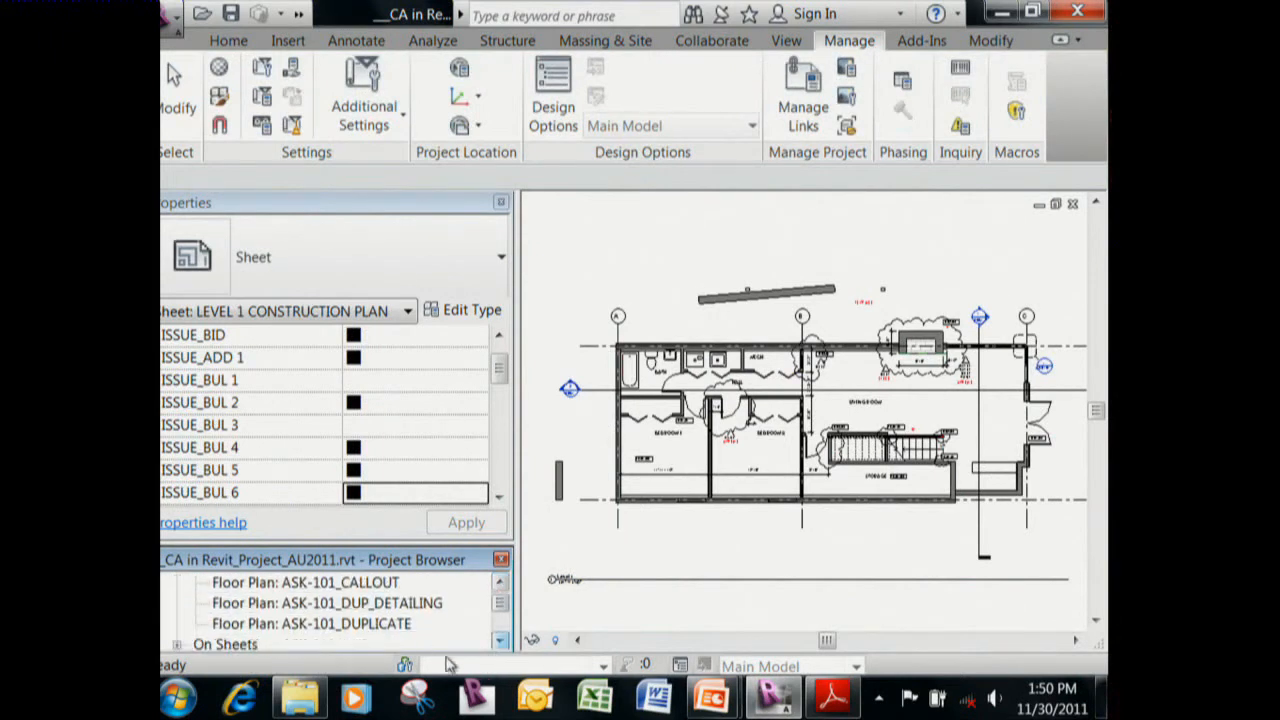
click(360, 628)
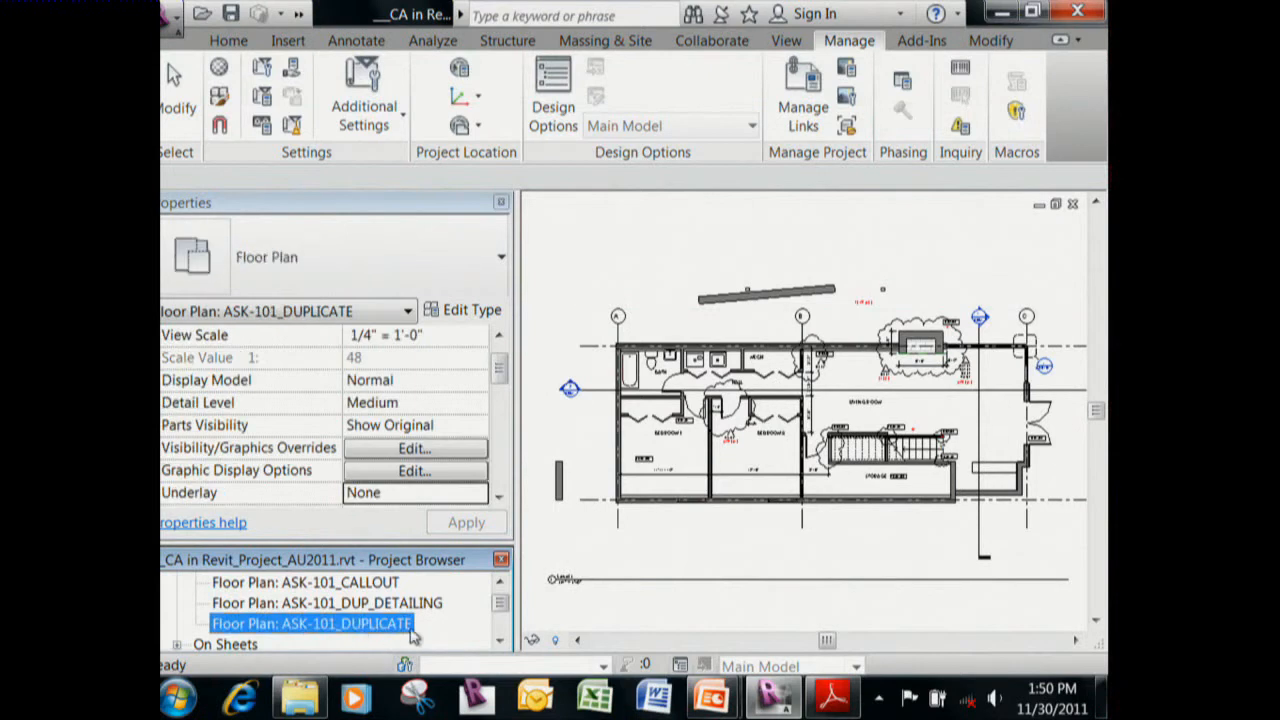
double_click(380, 628)
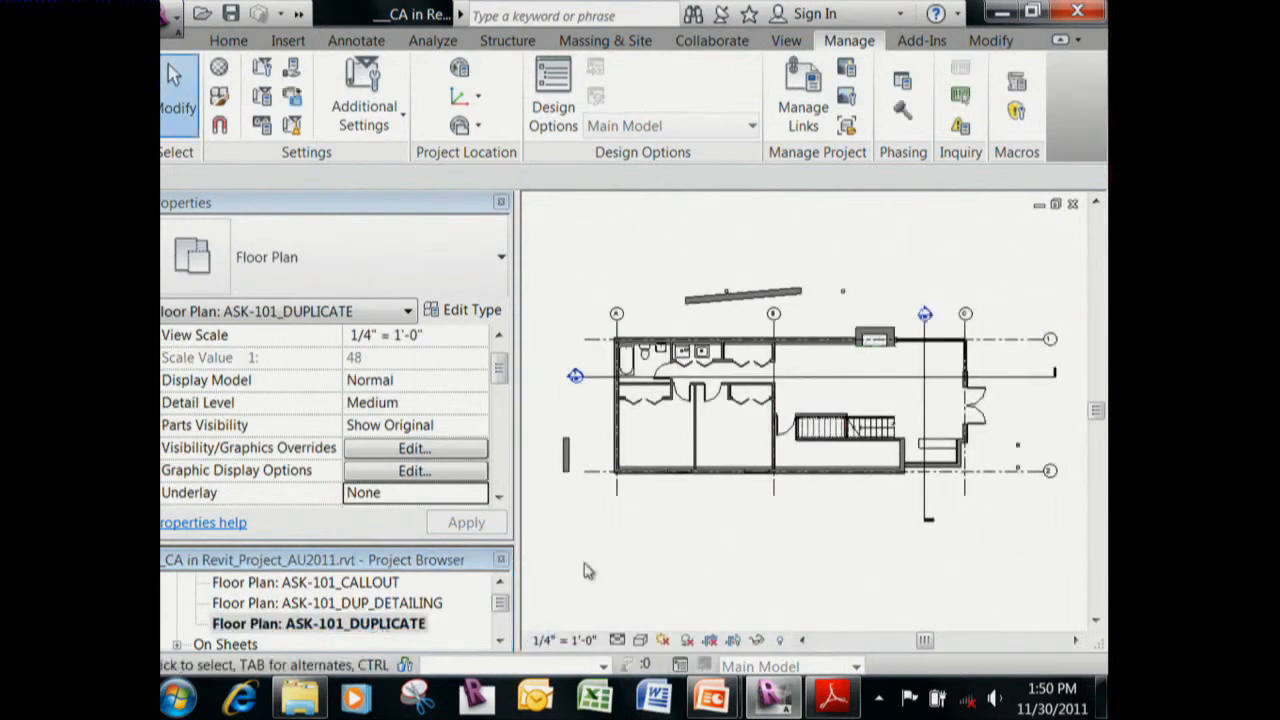
Examine the ASK-101_DUPLICATE plan as a whole and up close to see which model elements and annotations it contains.
scroll(808, 410, up, 2)
scroll(808, 410, up, 2)
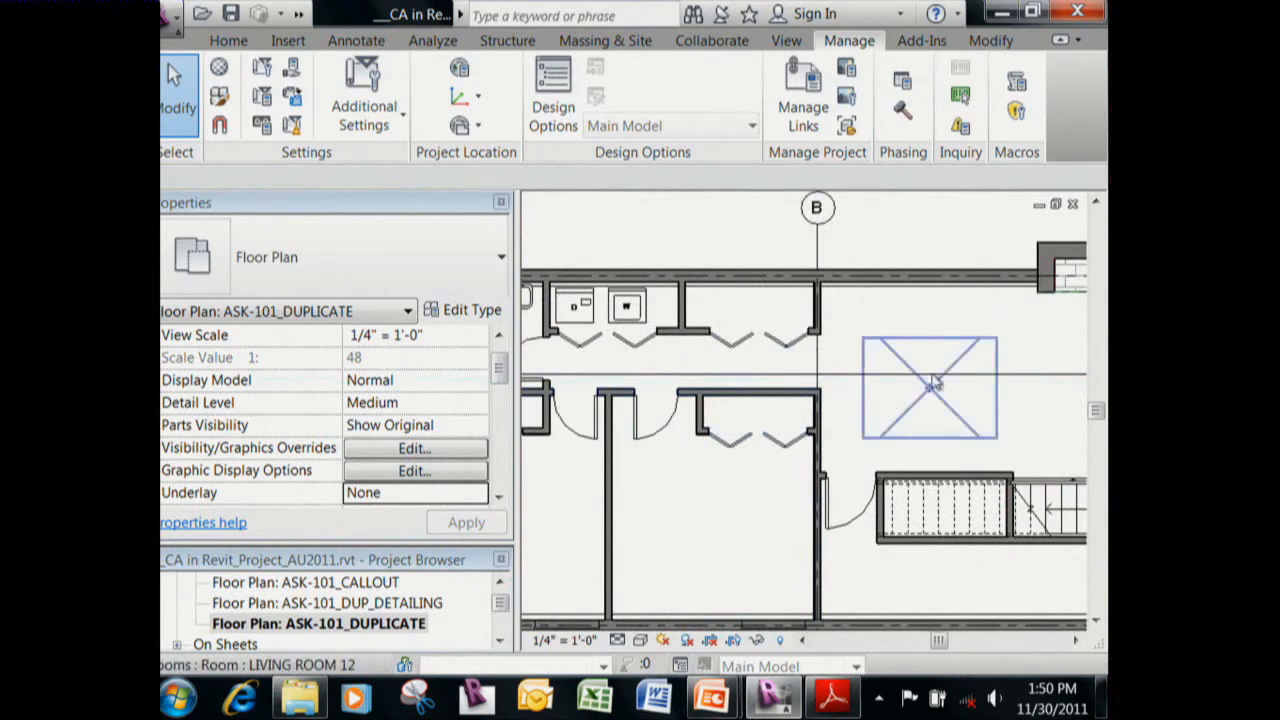
scroll(876, 360, down, 5)
middle_drag(878, 372, 861, 426)
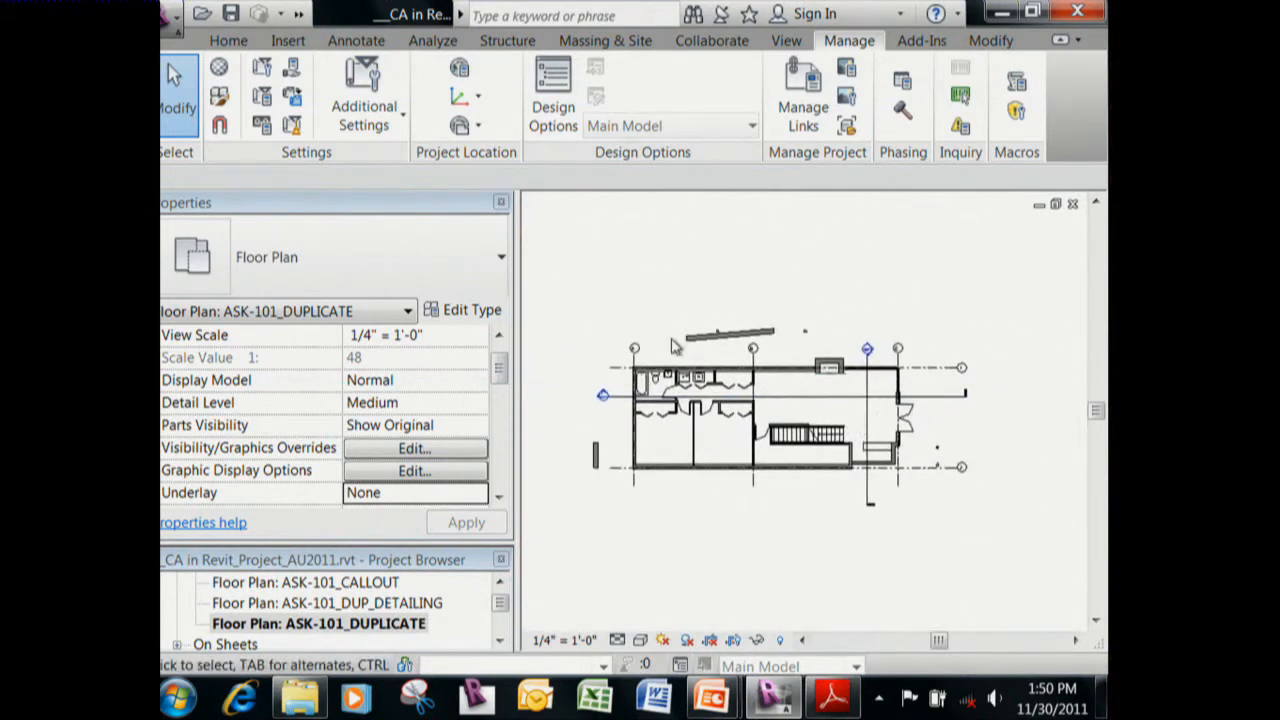
scroll(755, 362, up, 3)
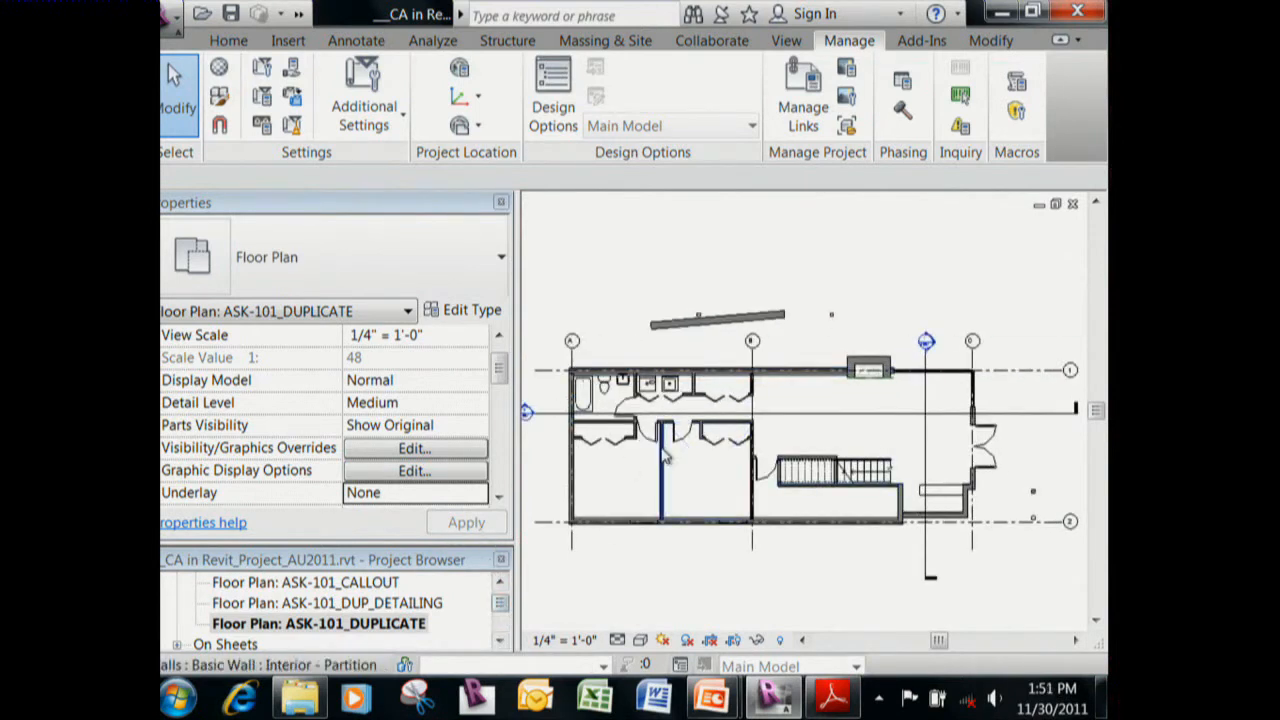
scroll(600, 380, up, 2)
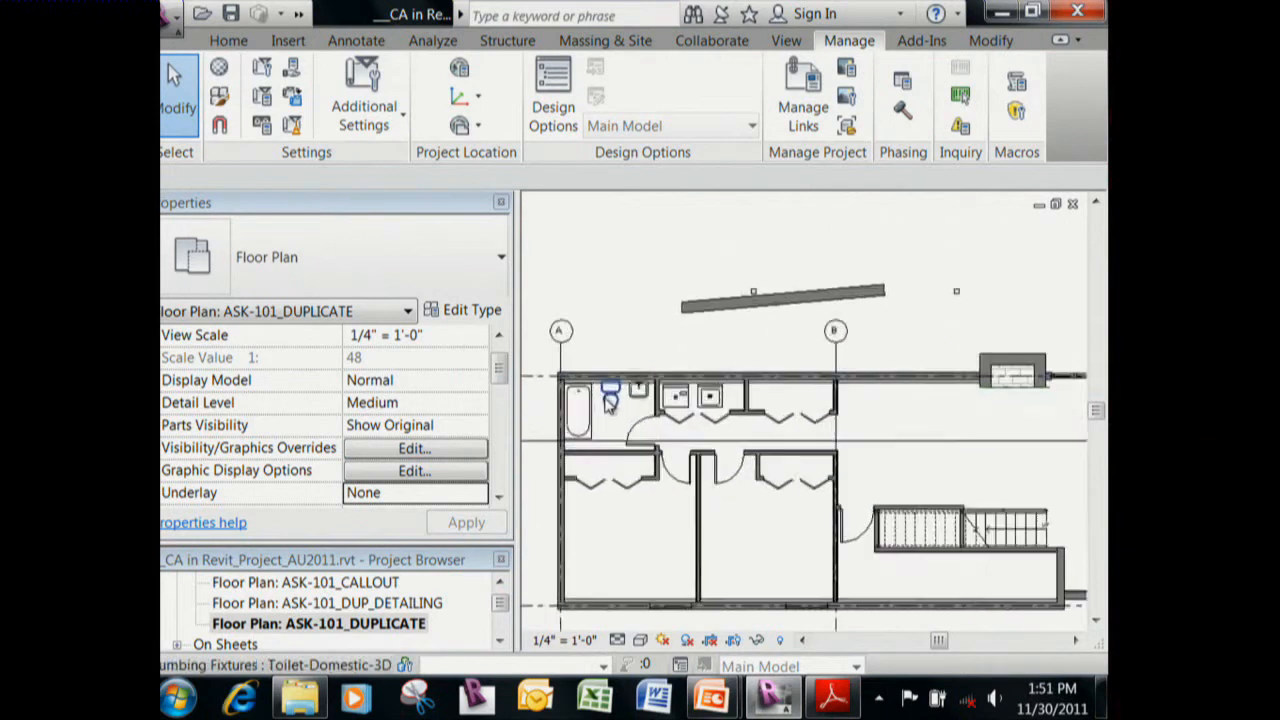
scroll(607, 400, up, 1)
middle_drag(839, 419, 916, 432)
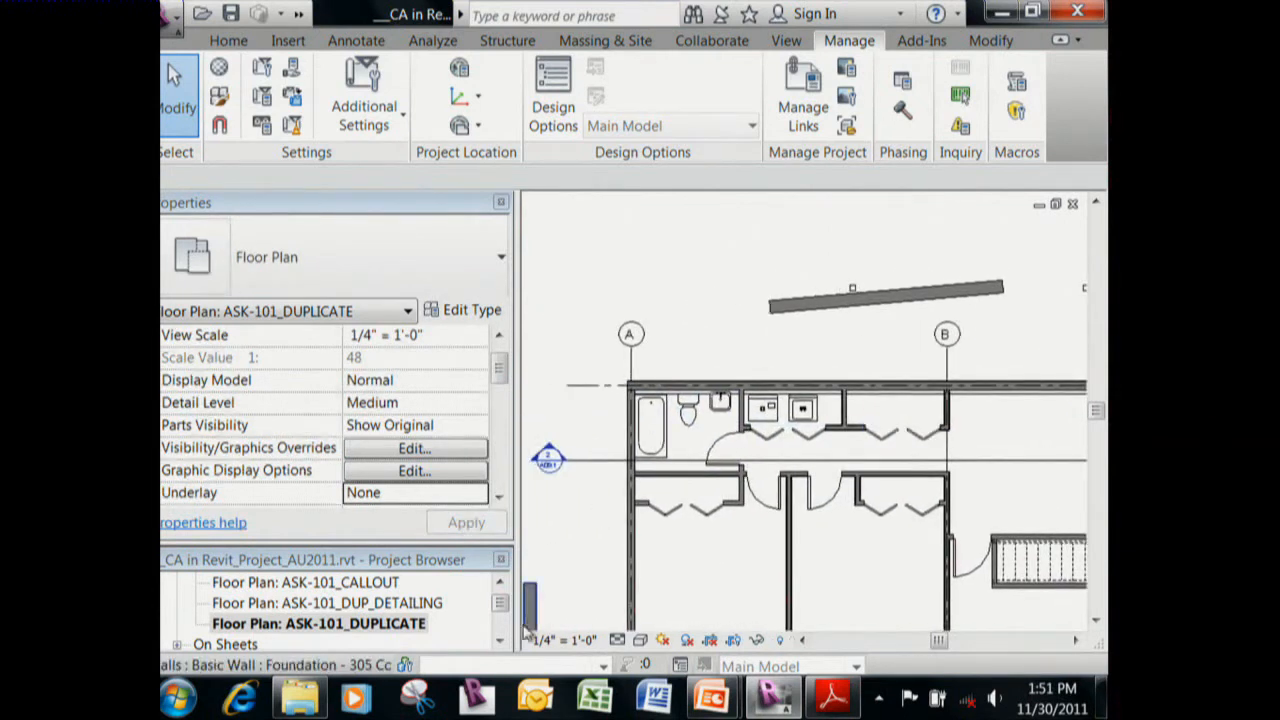
Create a new sheet with the TBlock_8-5 x 11_Sketch : Sketch title block, dismissing the save reminder without saving.
drag(503, 612, 505, 619)
click(228, 603)
right_click(240, 605)
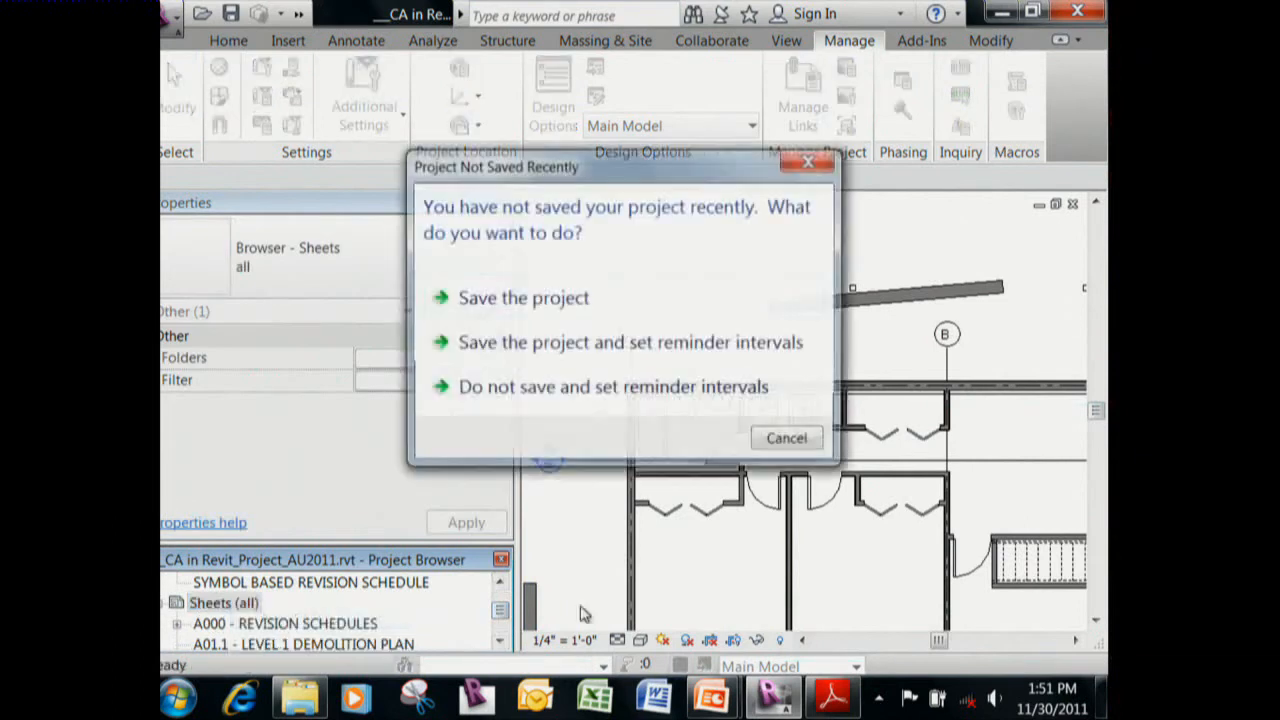
click(789, 442)
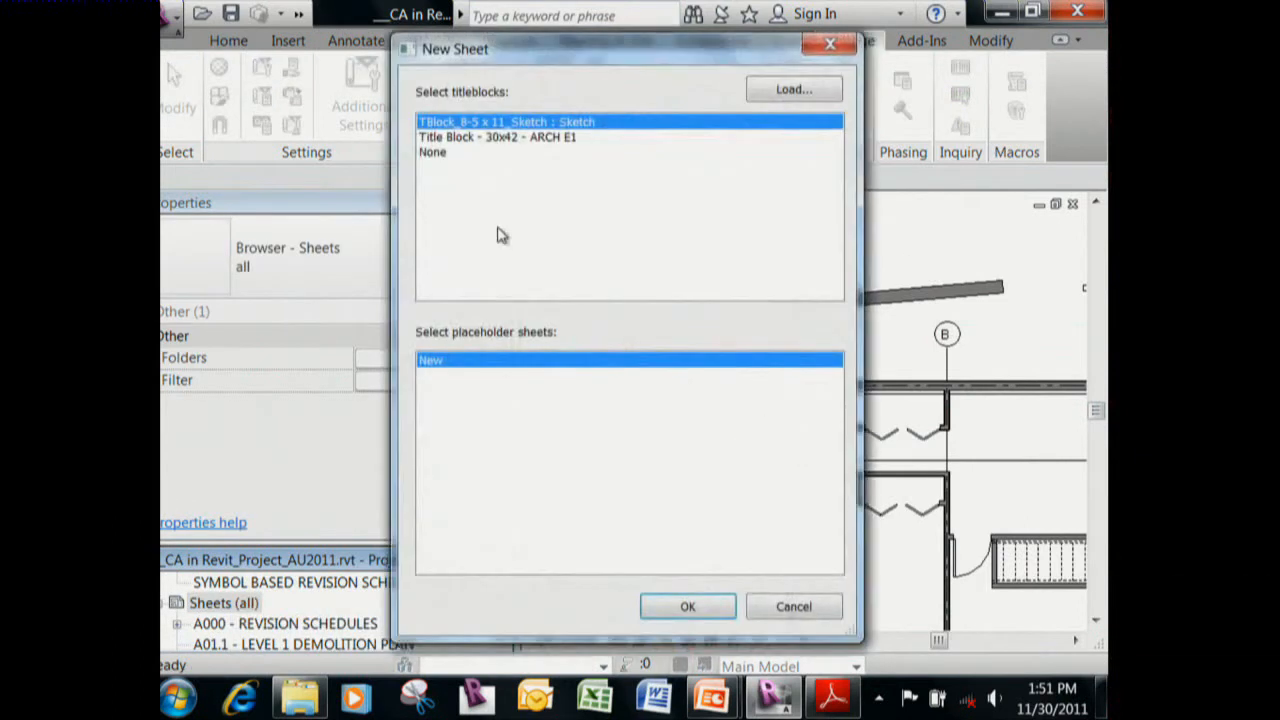
click(697, 607)
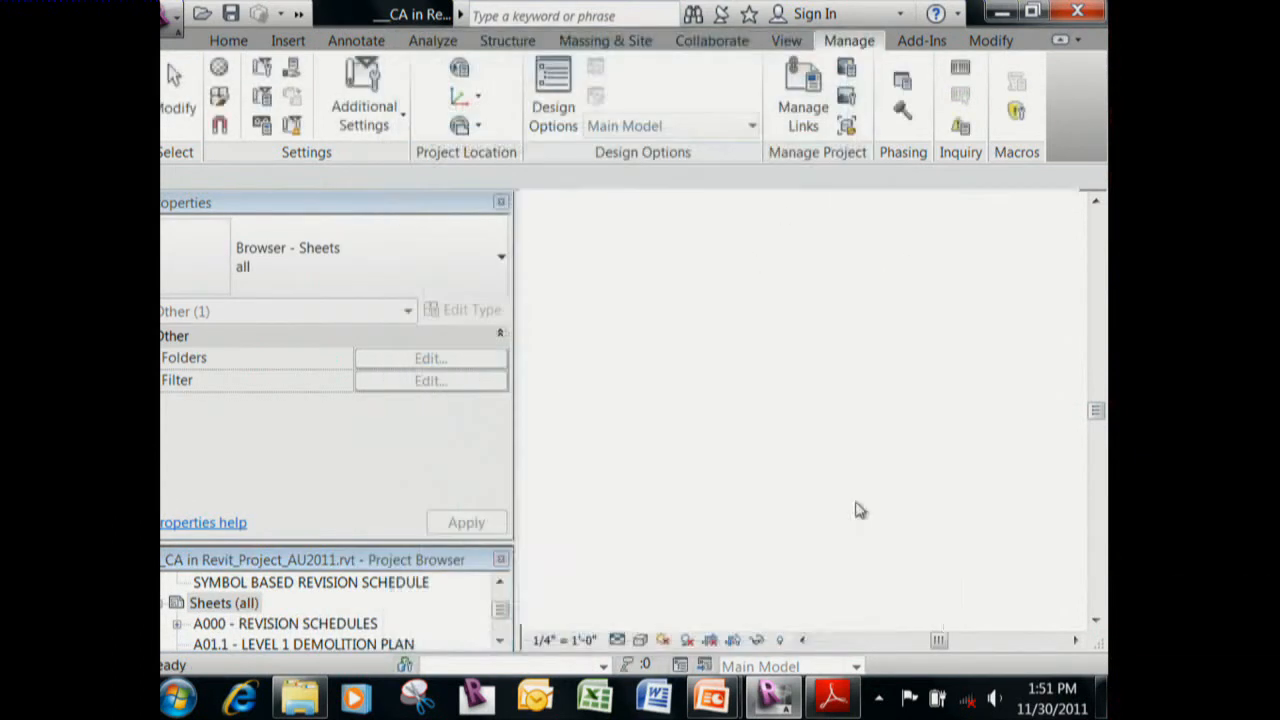
Place the ASK-101_DUPLICATE floor plan on the new sketch sheet.
drag(500, 606, 508, 592)
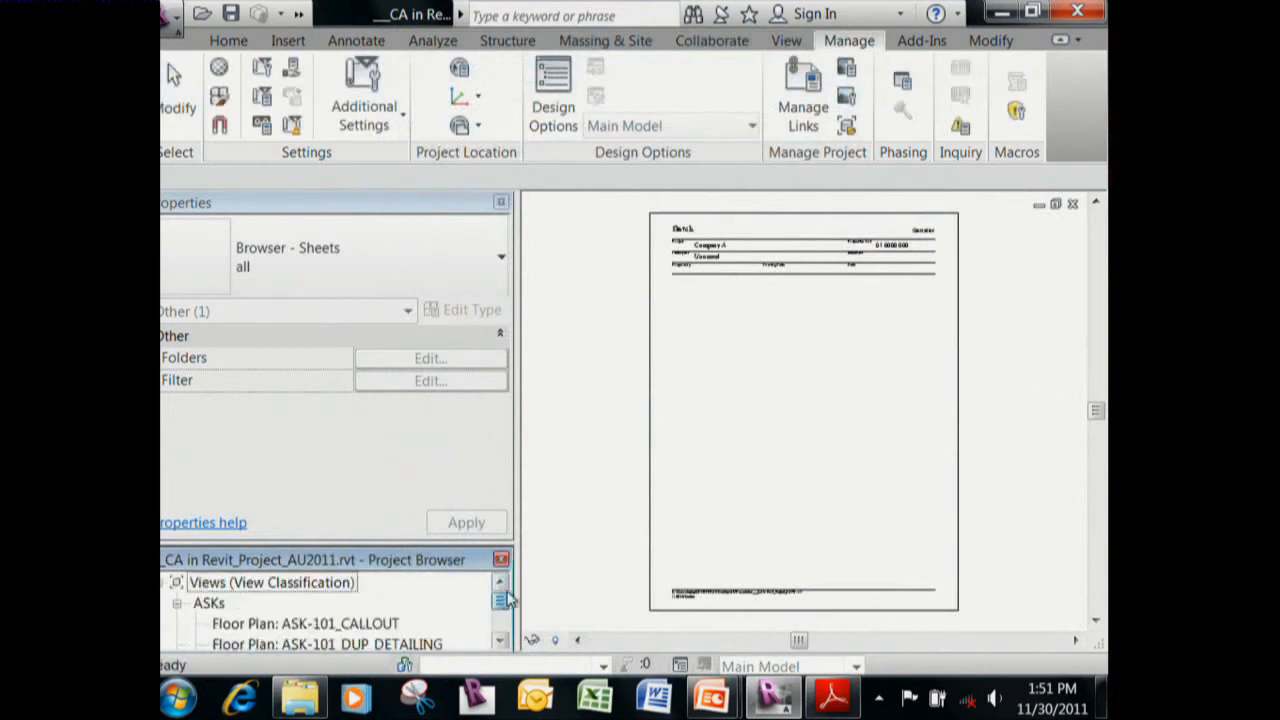
click(502, 646)
click(502, 646)
drag(372, 623, 808, 411)
click(862, 438)
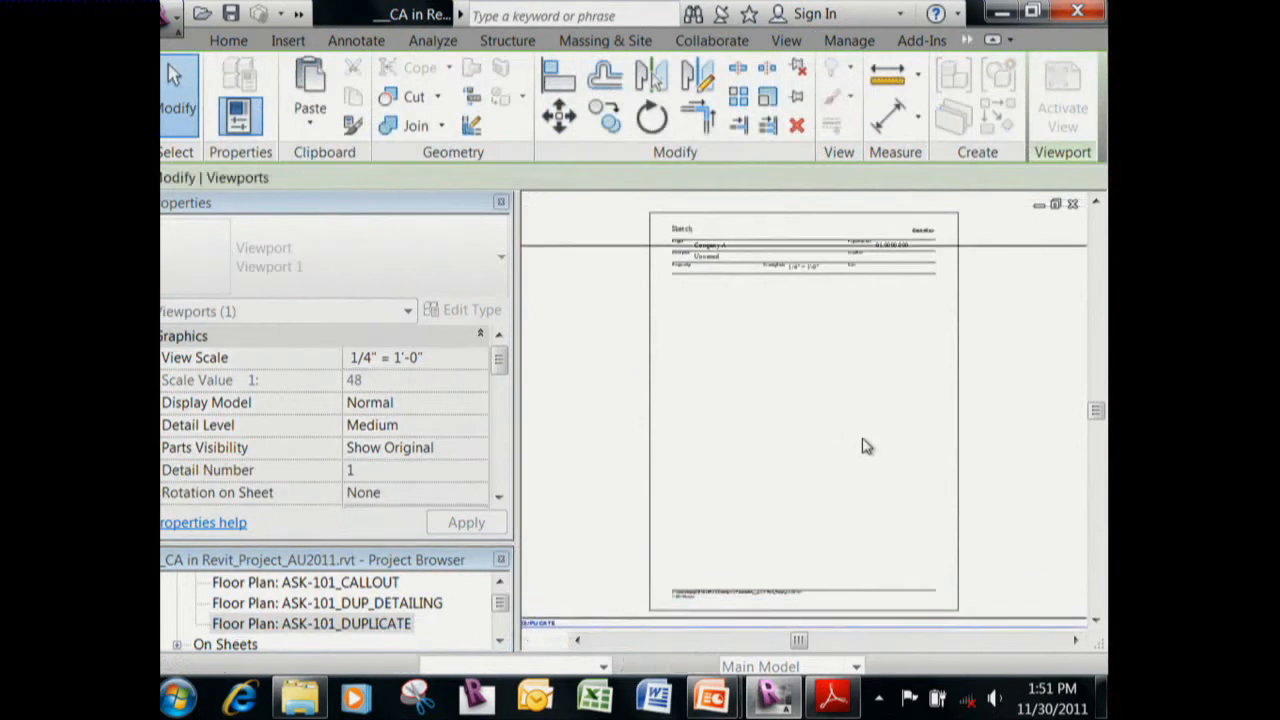
Activate the placed floor plan view on the sheet and show its crop region.
right_click(835, 420)
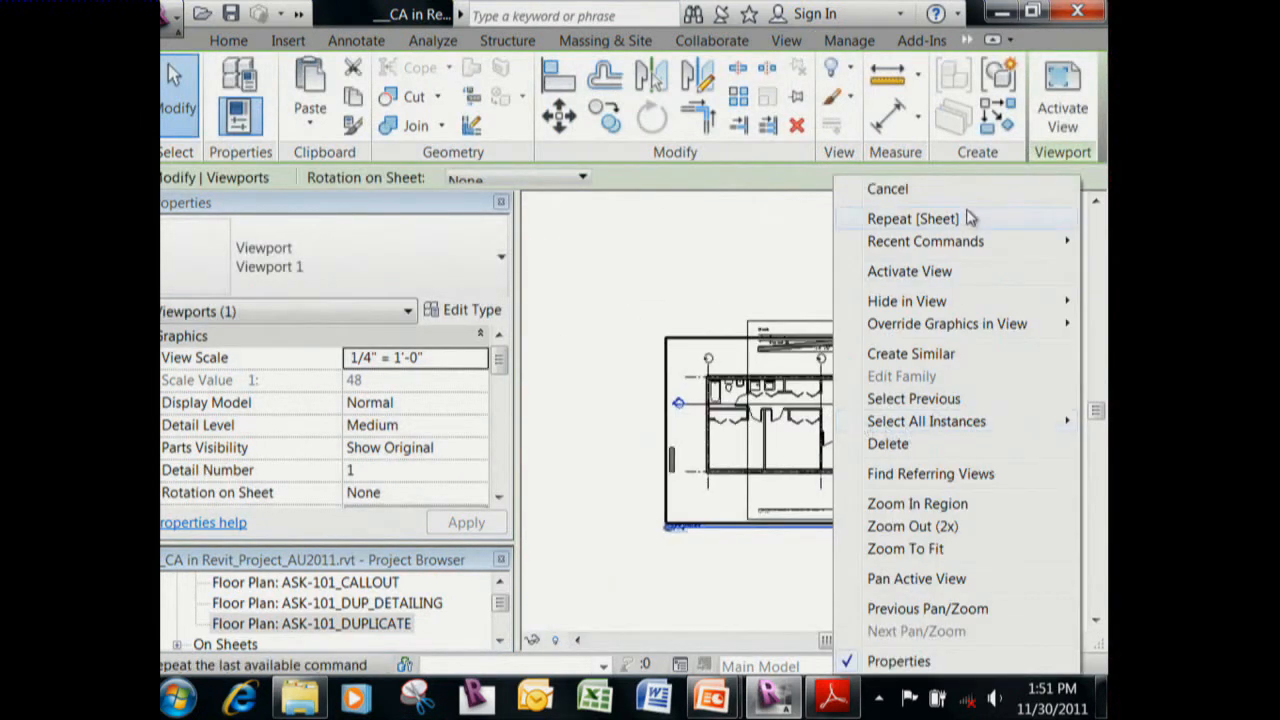
click(971, 271)
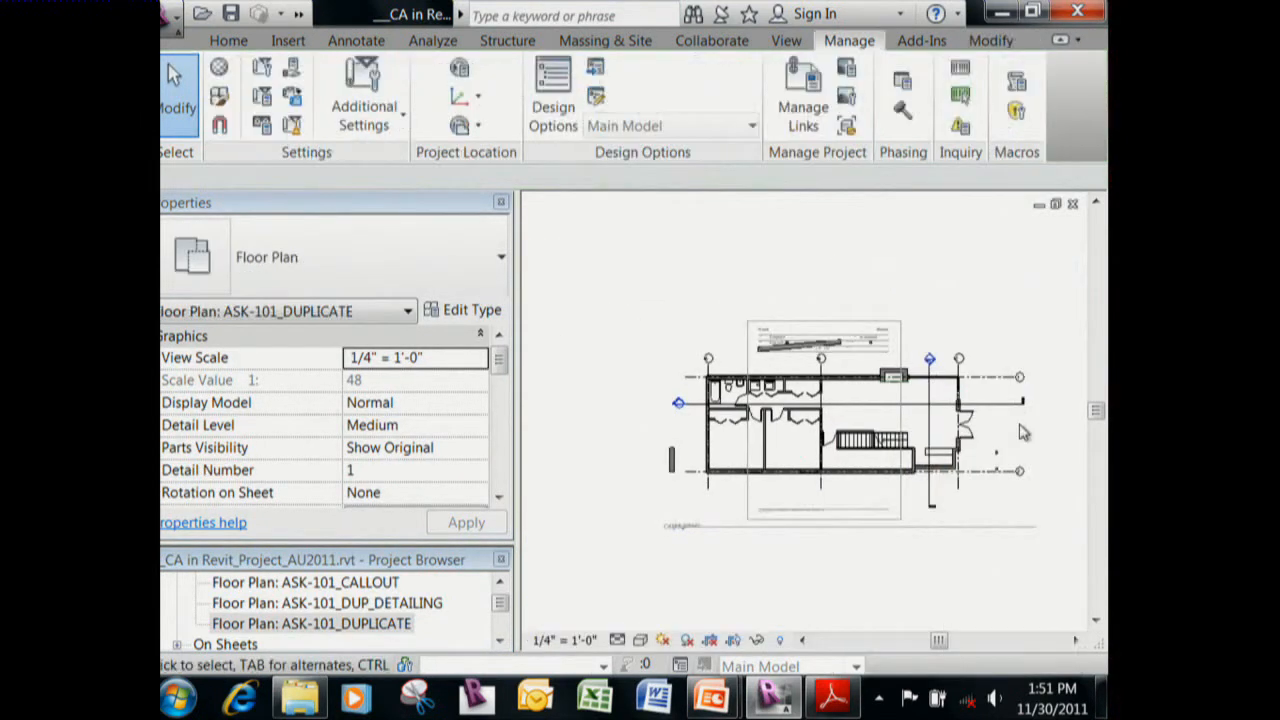
click(728, 642)
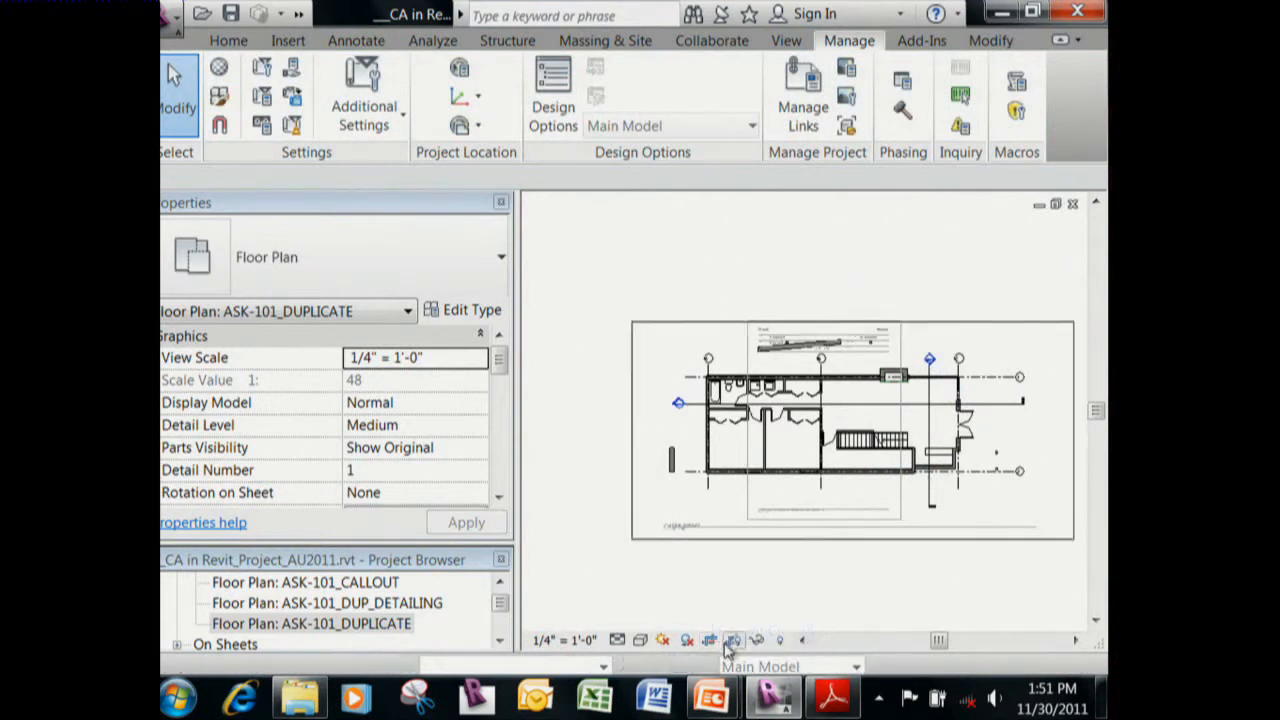
Shrink the plan's crop region on all four sides so that it fits inside the sketch title block.
click(1074, 424)
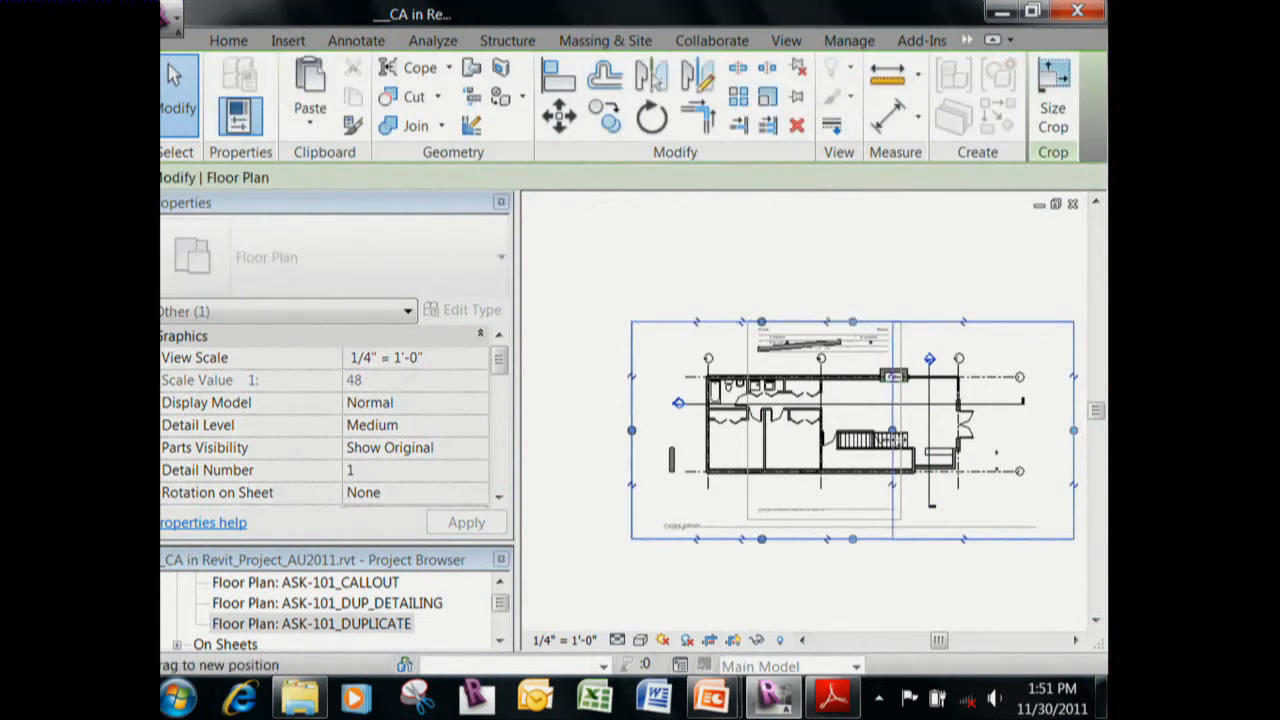
drag(894, 437, 893, 434)
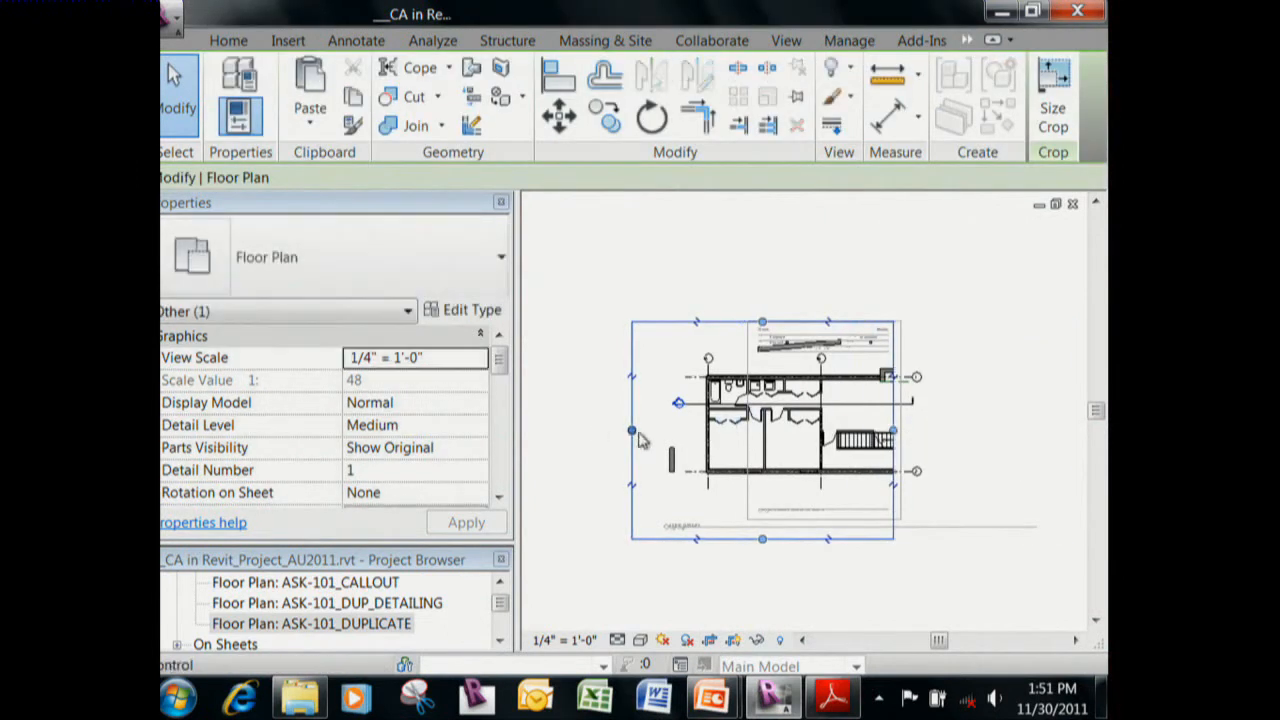
drag(633, 436, 753, 436)
drag(826, 333, 823, 372)
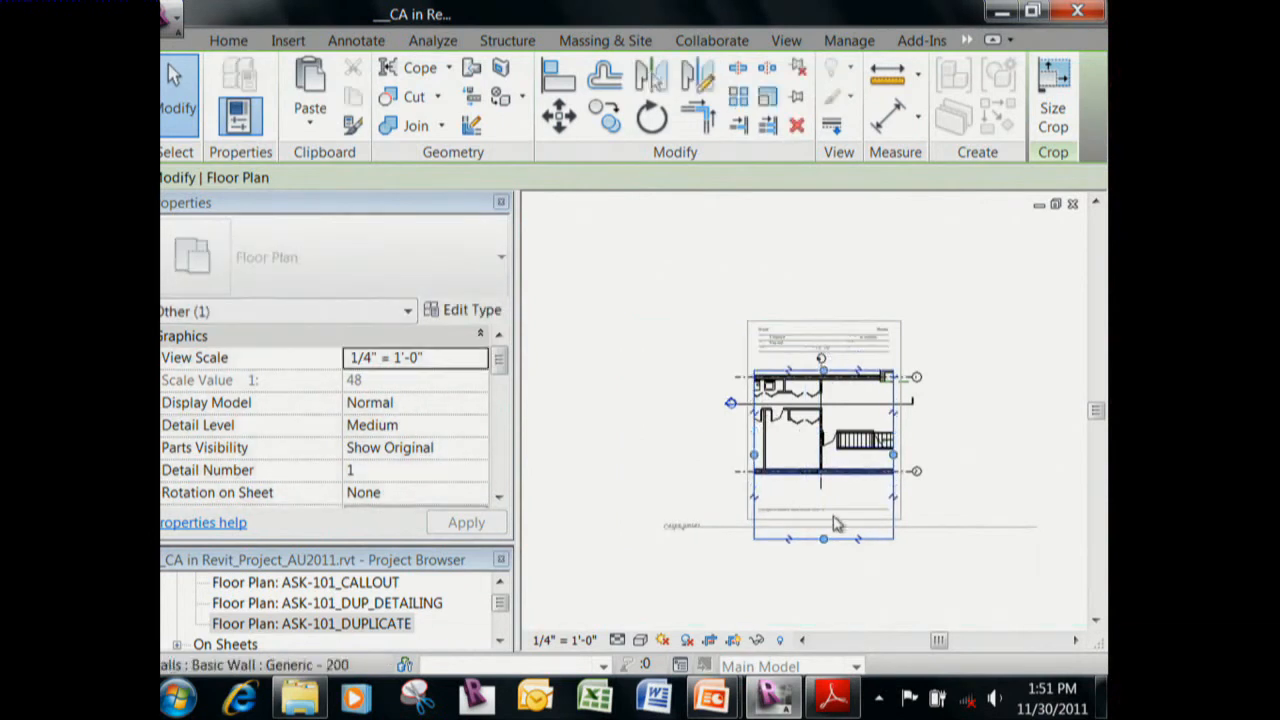
drag(823, 541, 823, 493)
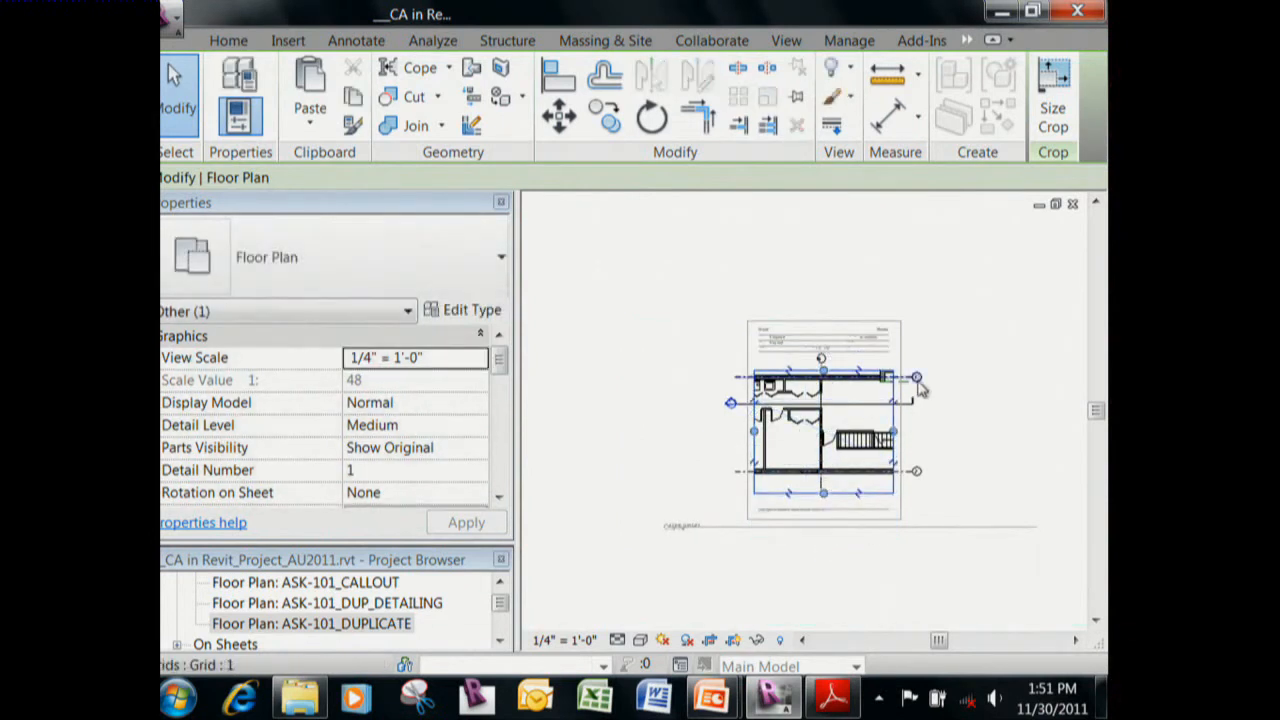
scroll(910, 385, up, 2)
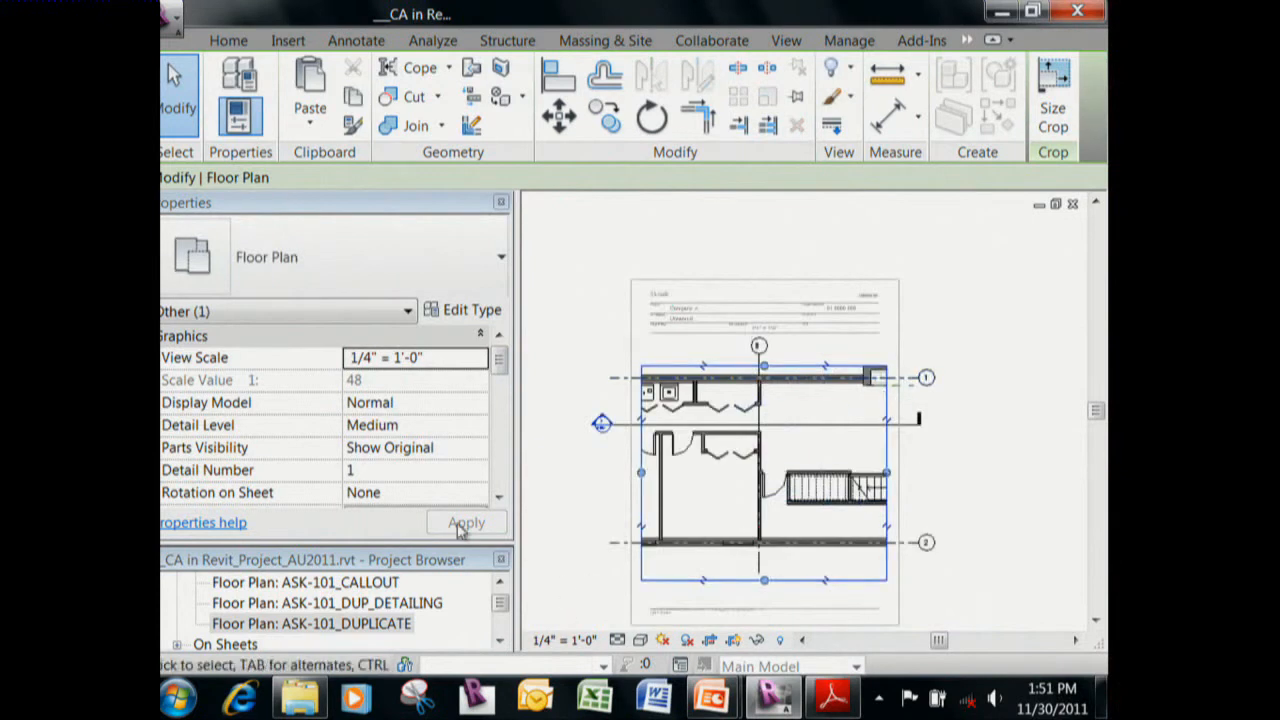
Review the crop settings in the view's properties, deactivate the view and close the sketch sheet.
scroll(505, 418, down, 3)
drag(503, 400, 502, 444)
scroll(499, 460, down, 3)
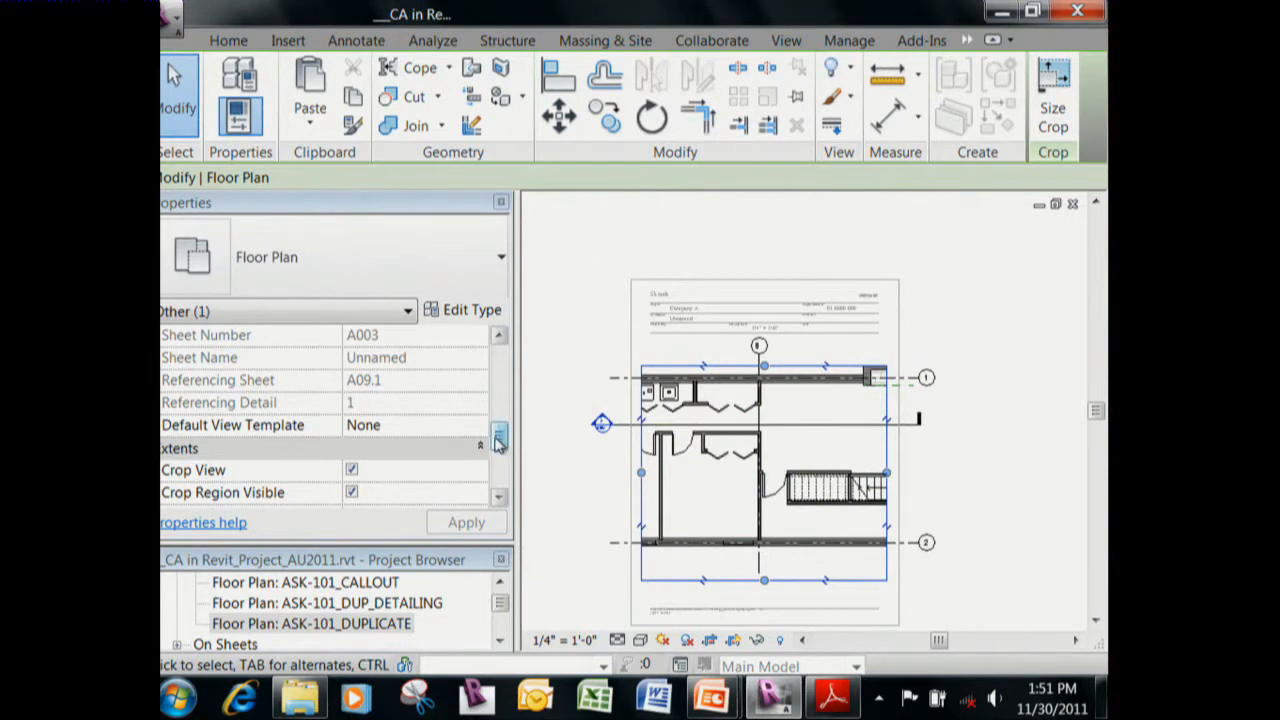
right_click(951, 361)
click(810, 252)
click(1076, 206)
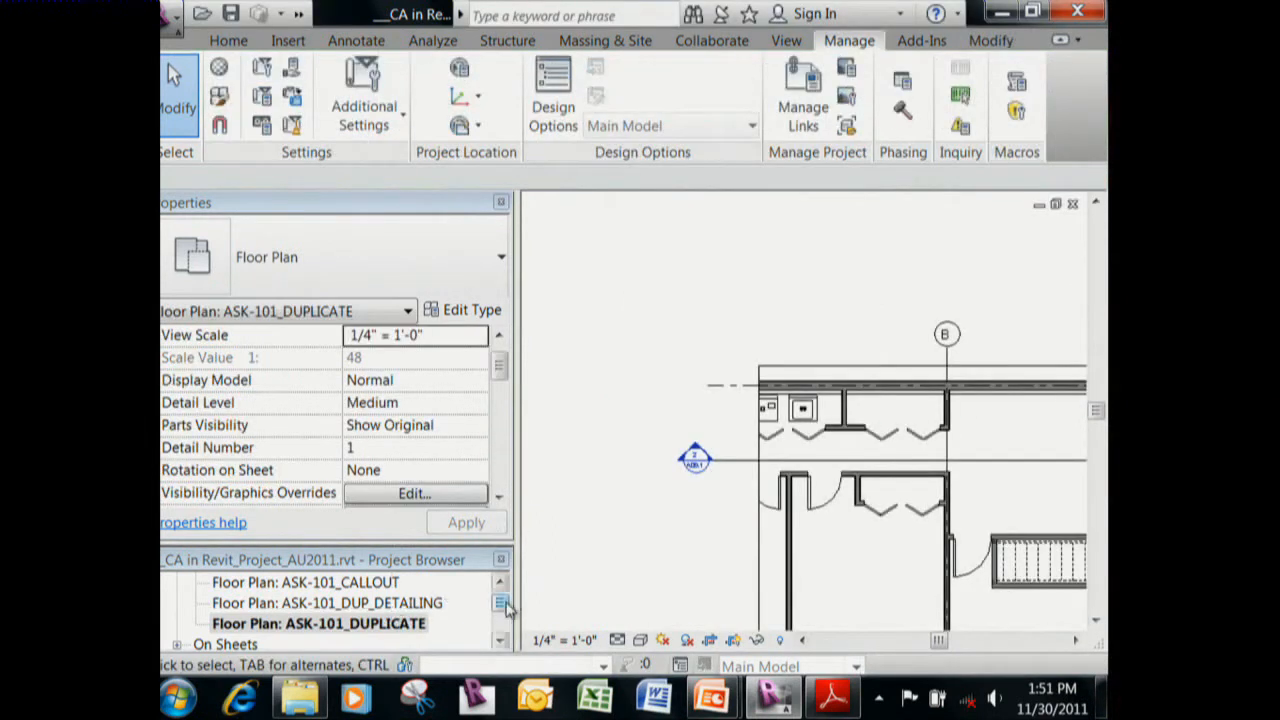
Open the ASK-101_DUP_DETAILING floor plan from the ASKs view group.
scroll(504, 607, down, 1)
scroll(504, 607, up, 2)
double_click(366, 624)
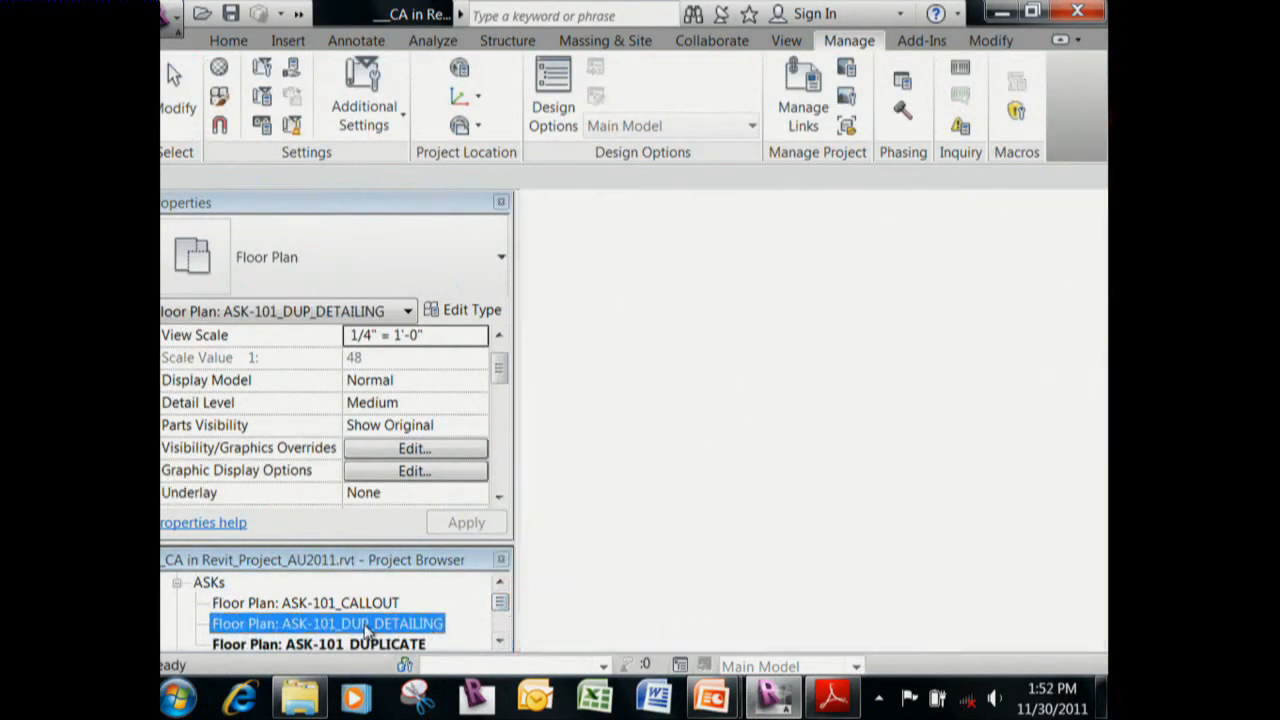
Examine the revision cloud, dimensions and crop region around the fireplace in the ASK-101_DUP_DETAILING plan.
mouse_move(997, 400)
middle_down()
mouse_move(680, 403)
mouse_move(645, 387)
middle_up()
scroll(743, 454, down, 3)
middle_drag(723, 474, 800, 395)
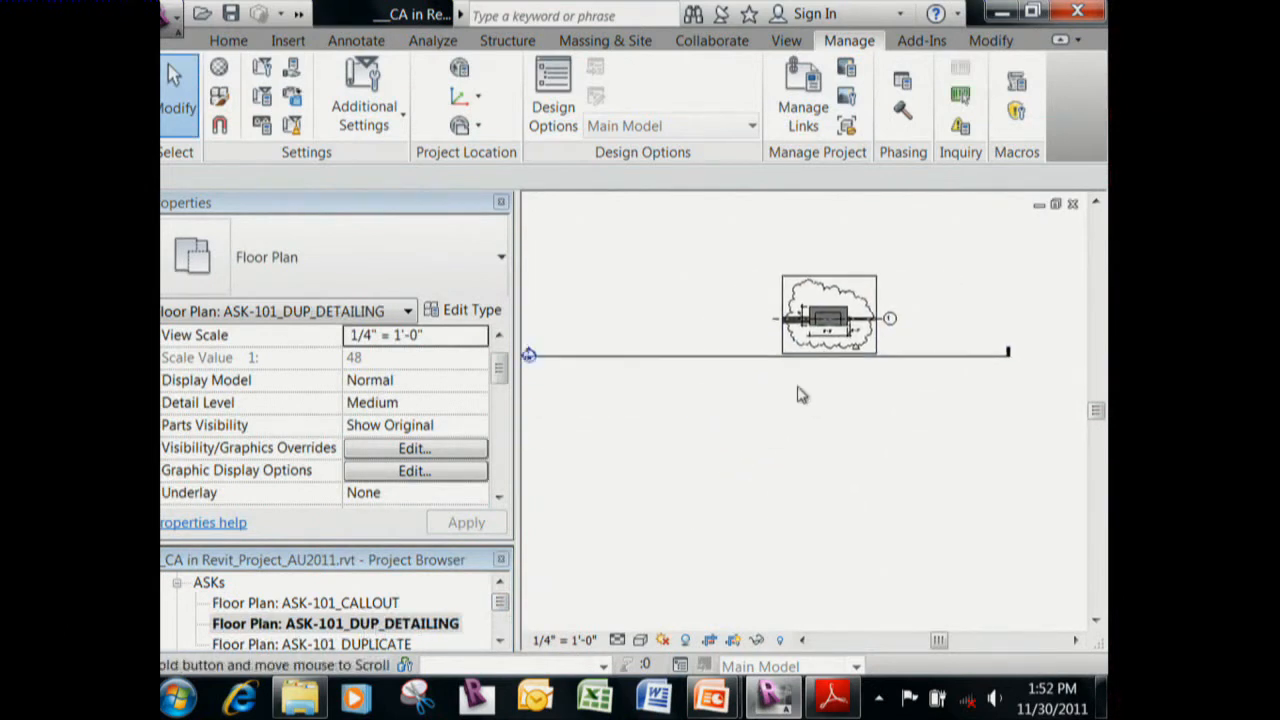
scroll(703, 329, up, 2)
middle_drag(703, 329, 578, 440)
scroll(611, 400, up, 3)
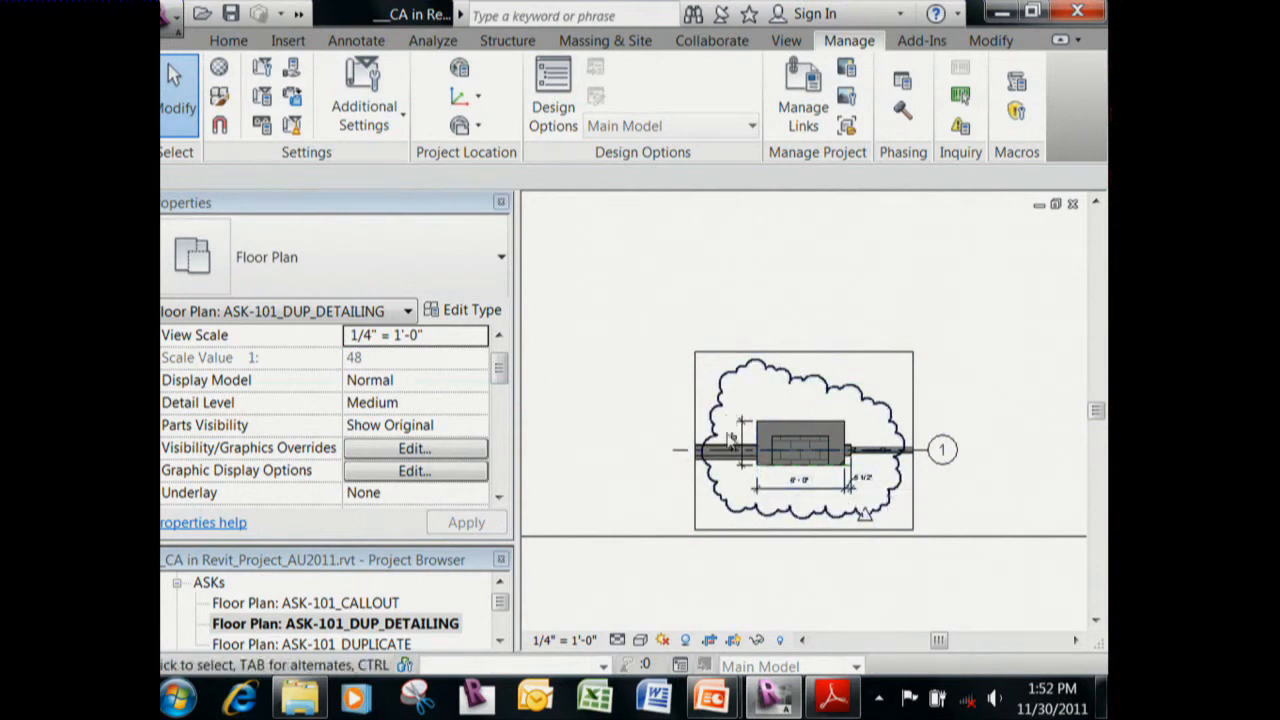
scroll(843, 488, down, 2)
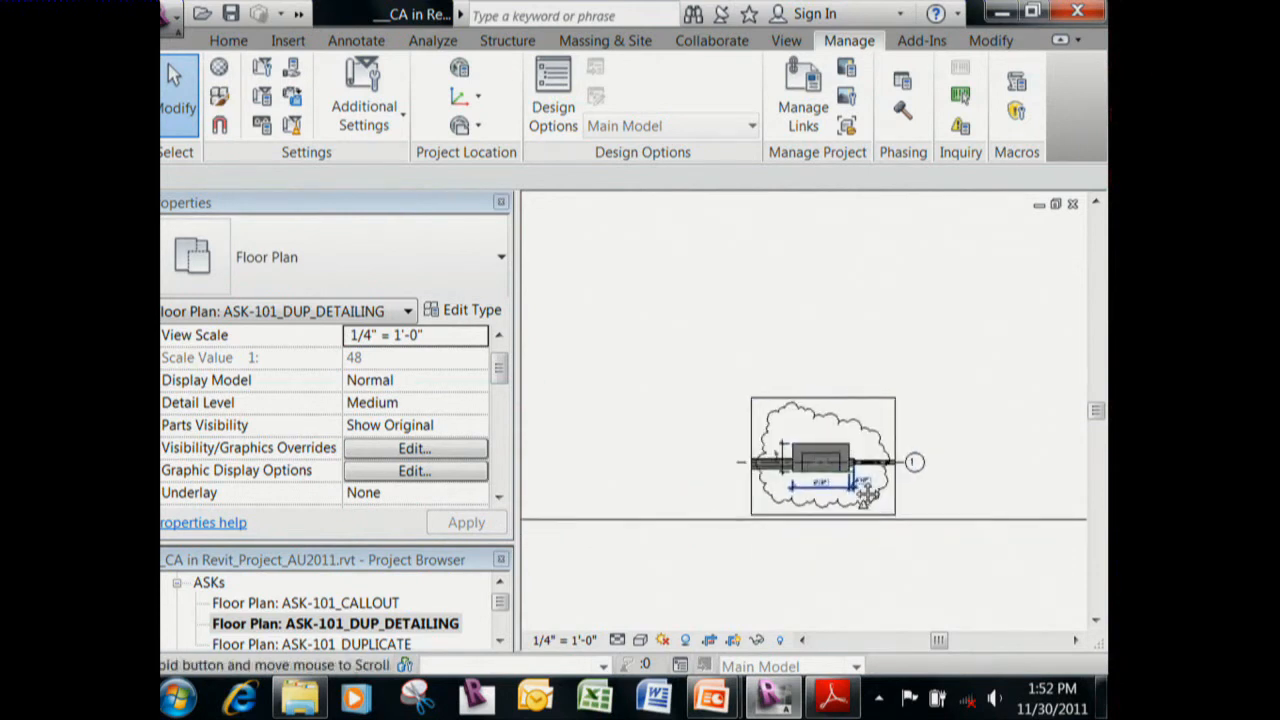
click(851, 397)
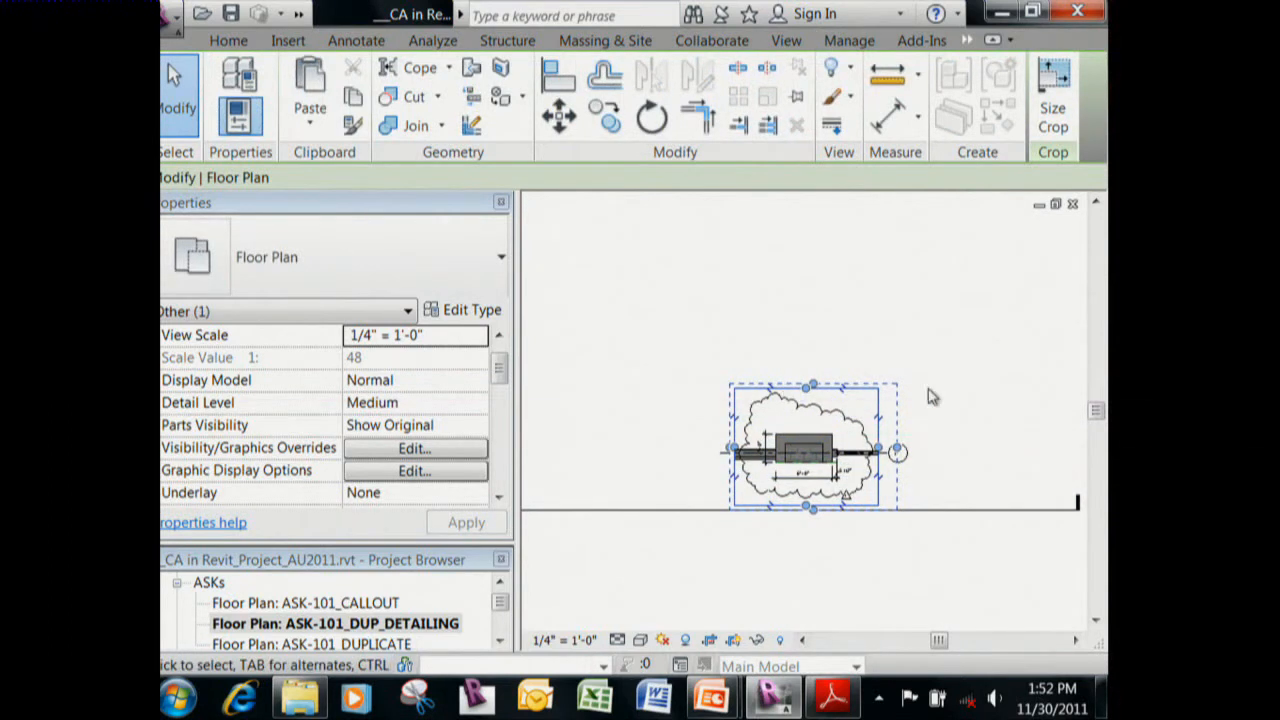
Create a new sheet using the TBlock_8-5 x 11_Sketch title block.
drag(499, 603, 498, 619)
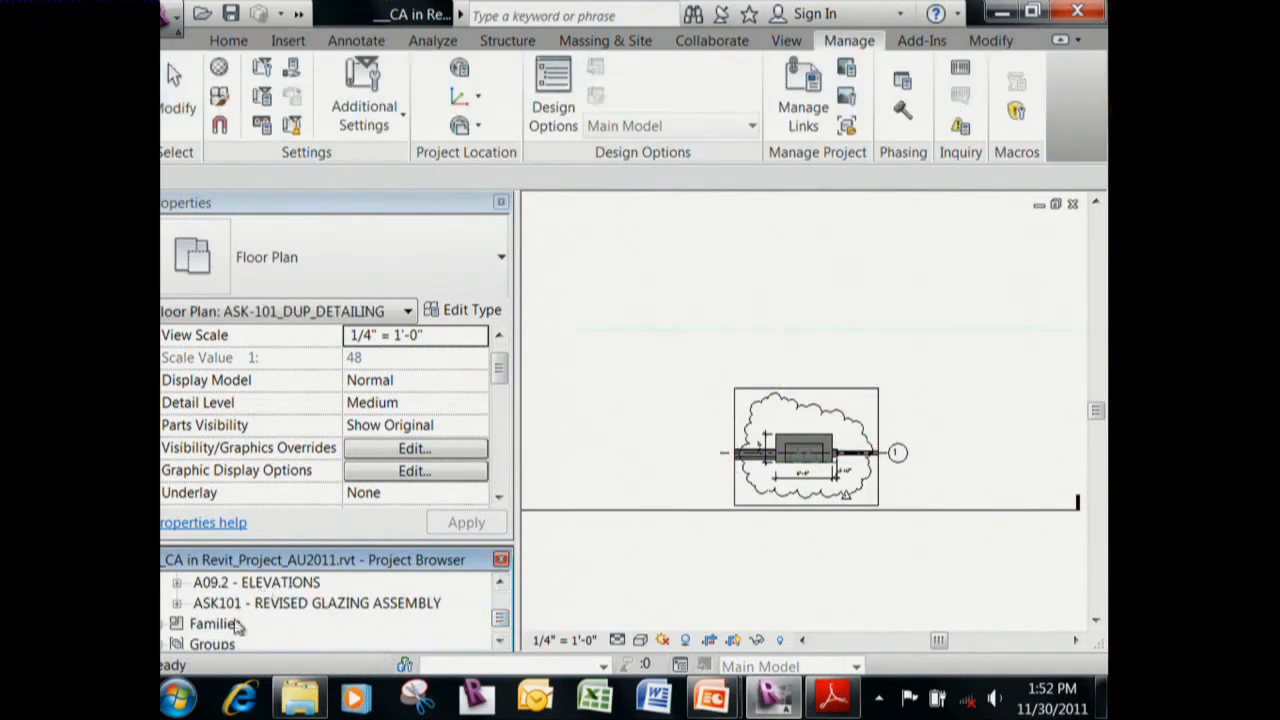
click(502, 585)
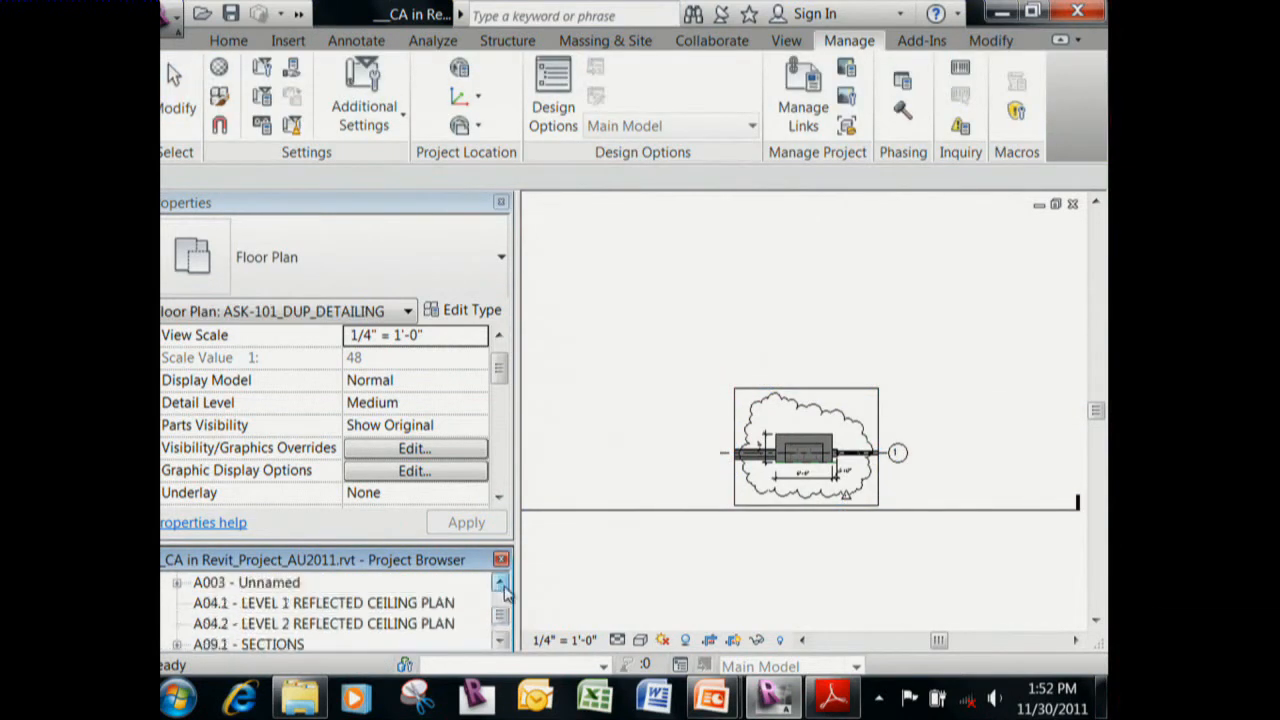
click(502, 585)
right_click(245, 623)
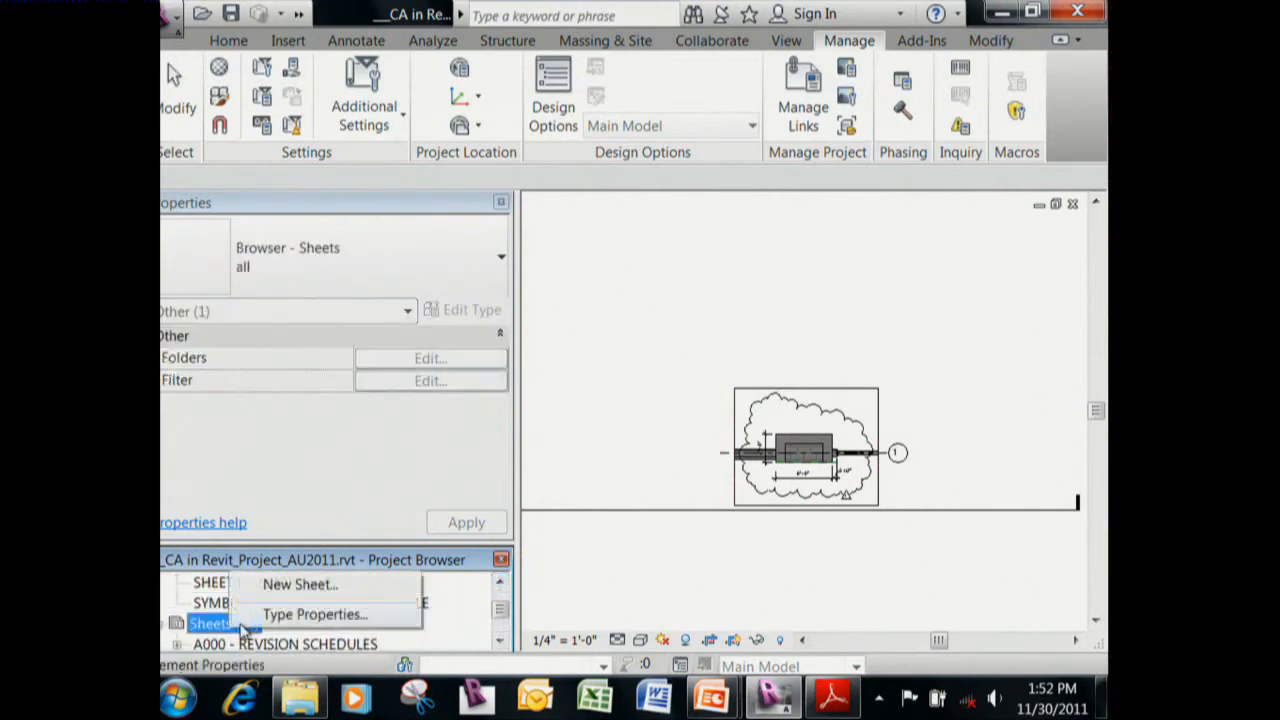
click(286, 586)
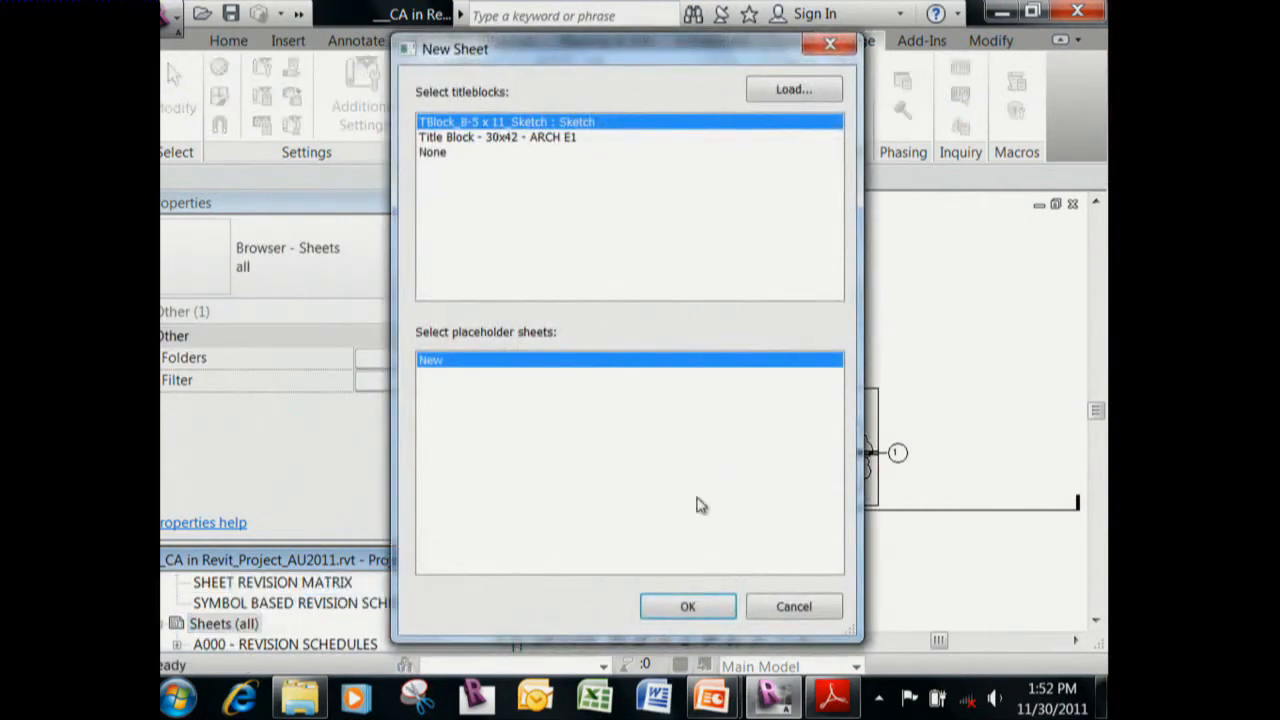
click(684, 607)
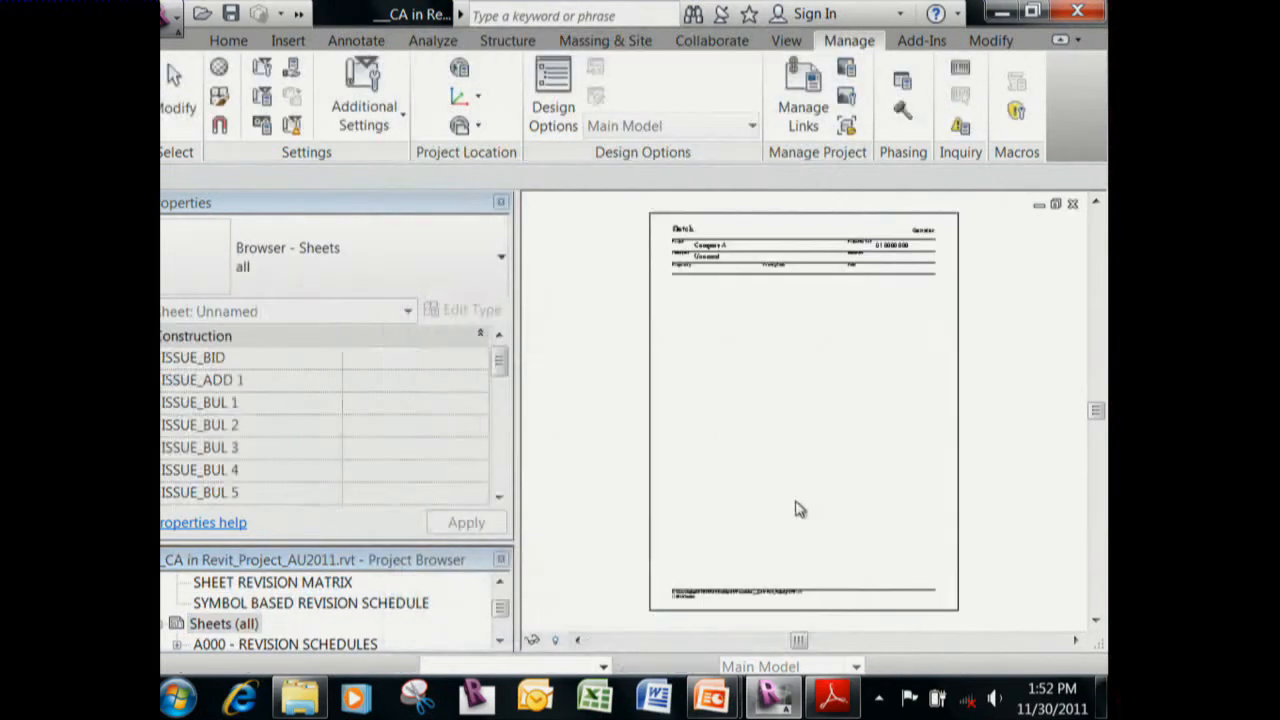
Place the ASK-101_DUP_DETAILING floor plan on the new sheet and reposition it so the clouded fireplace sits inside the title block.
click(502, 600)
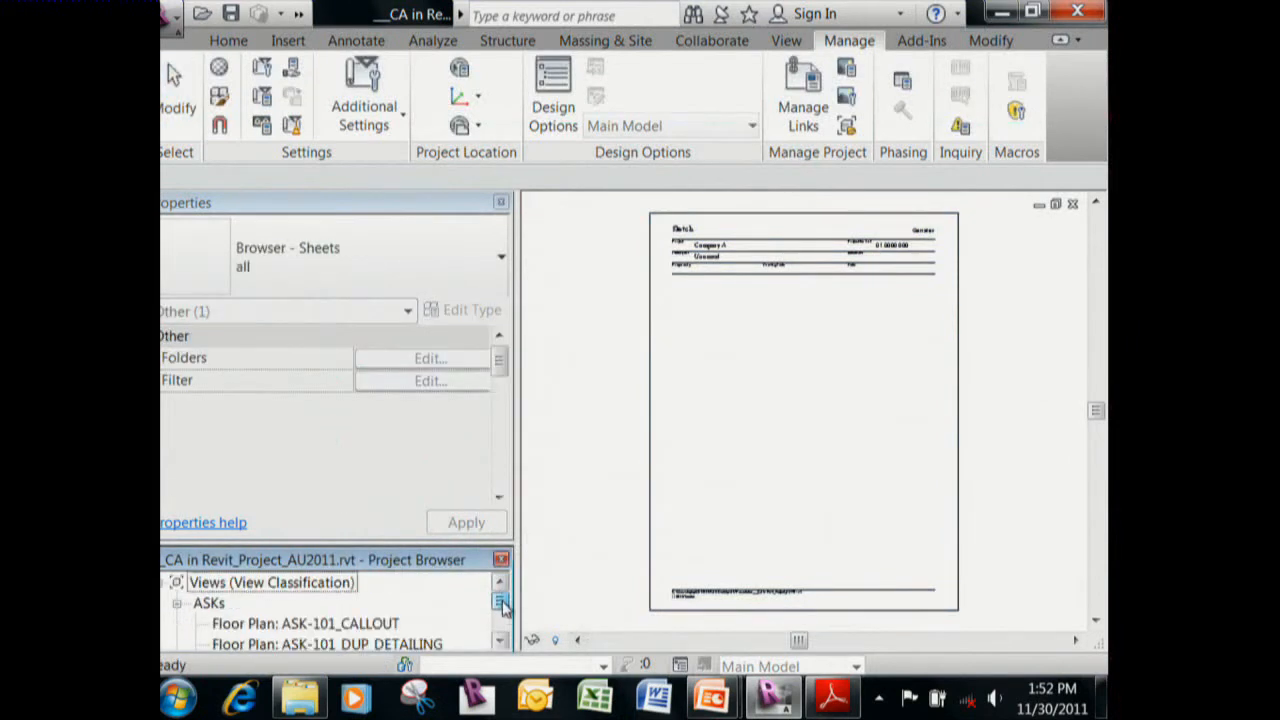
click(500, 642)
drag(408, 627, 784, 450)
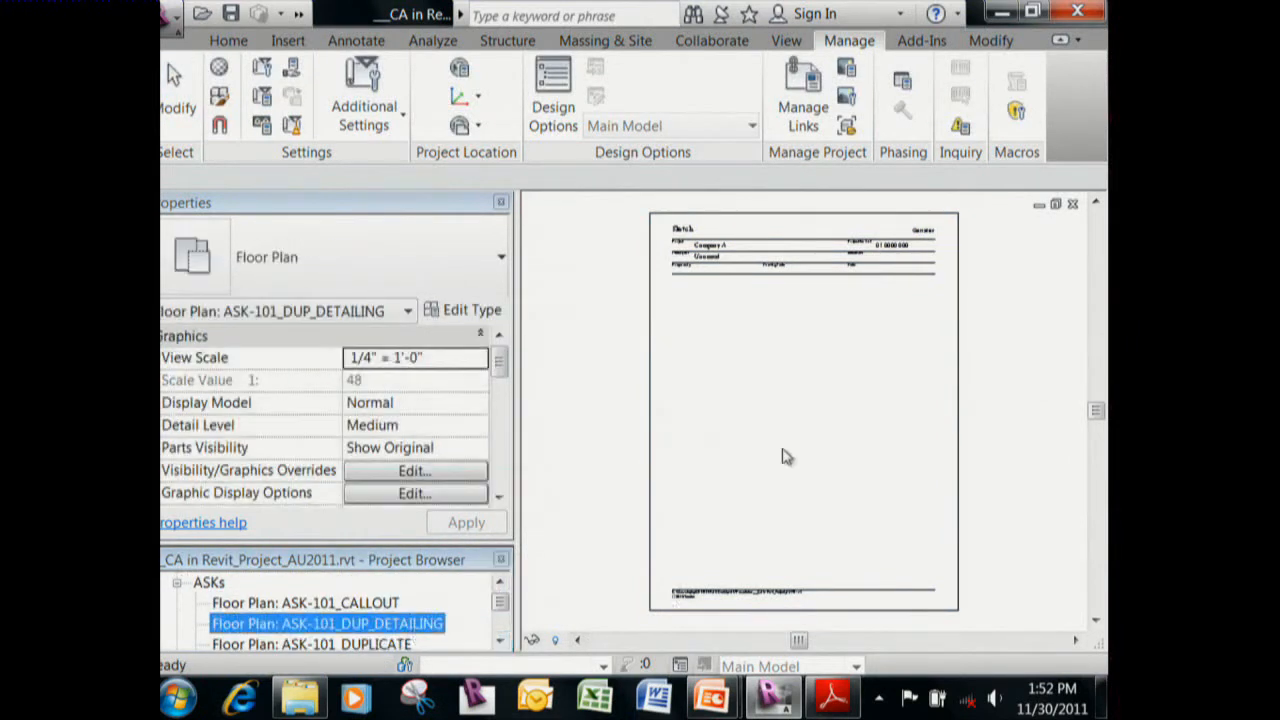
click(850, 436)
scroll(826, 561, down, 2)
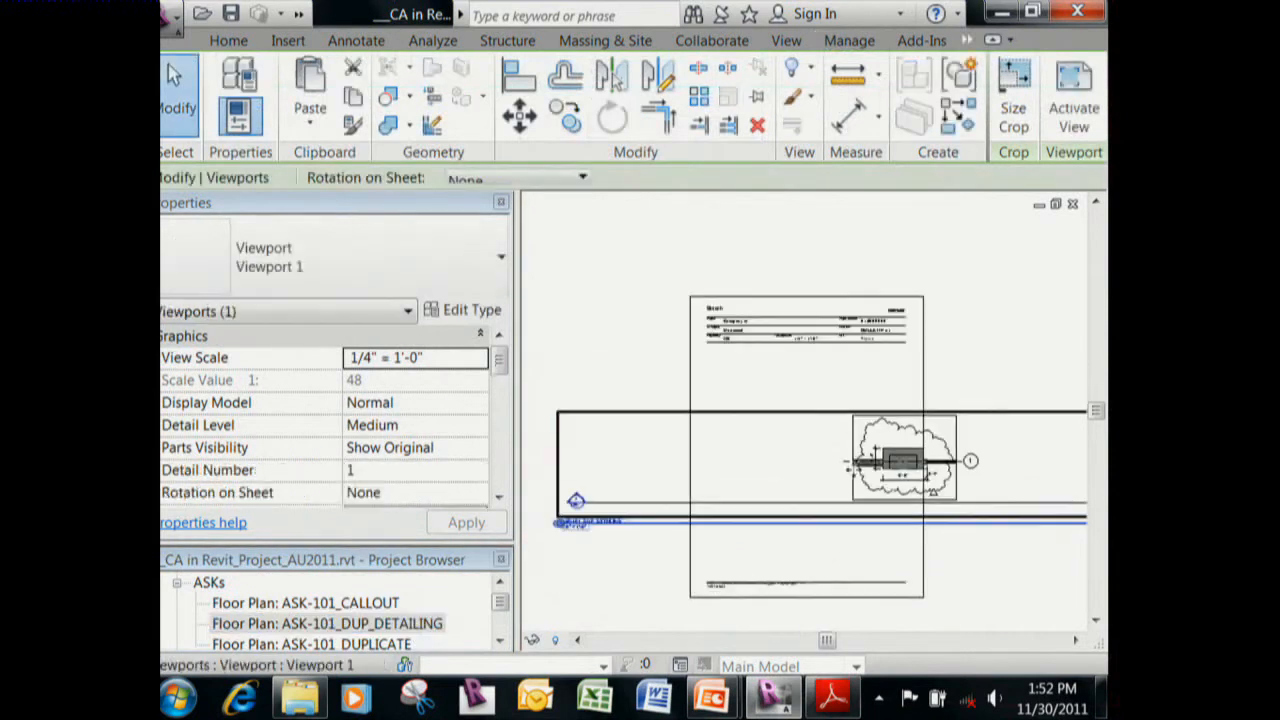
drag(886, 439, 800, 417)
click(982, 580)
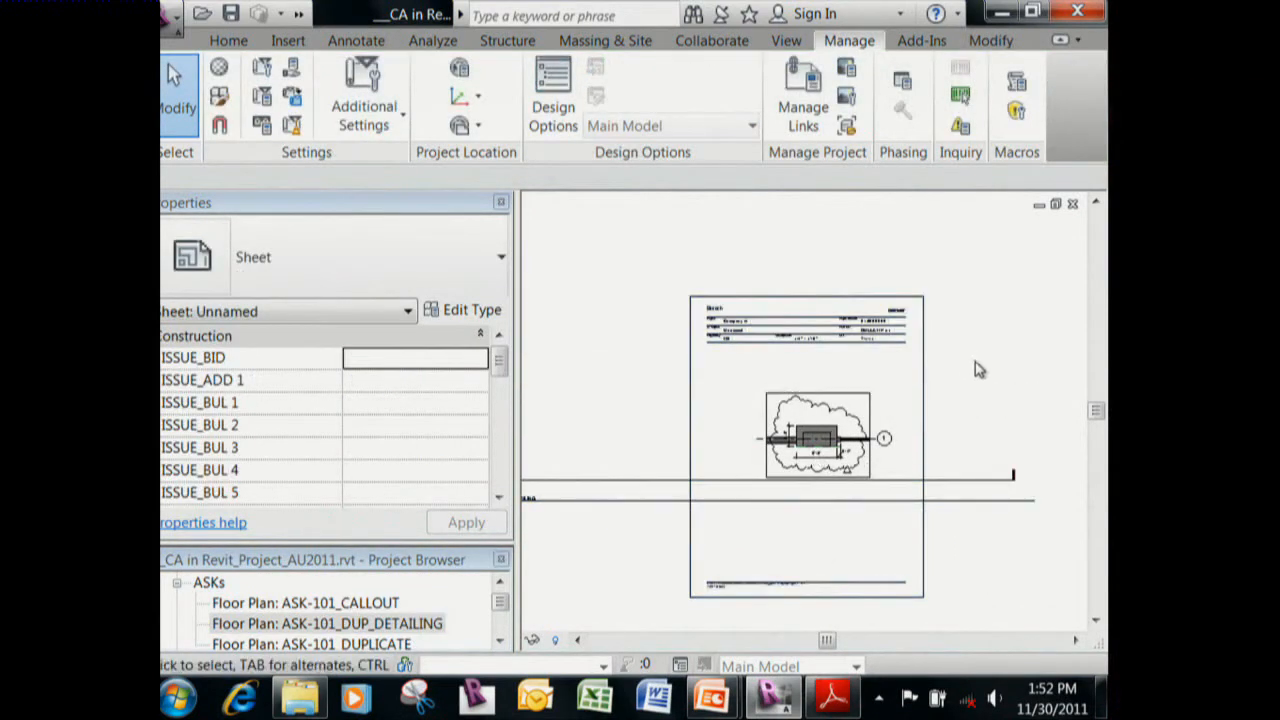
Open the sketch title block's family for editing and examine its project, sheet and current revision labels.
scroll(850, 430, up, 3)
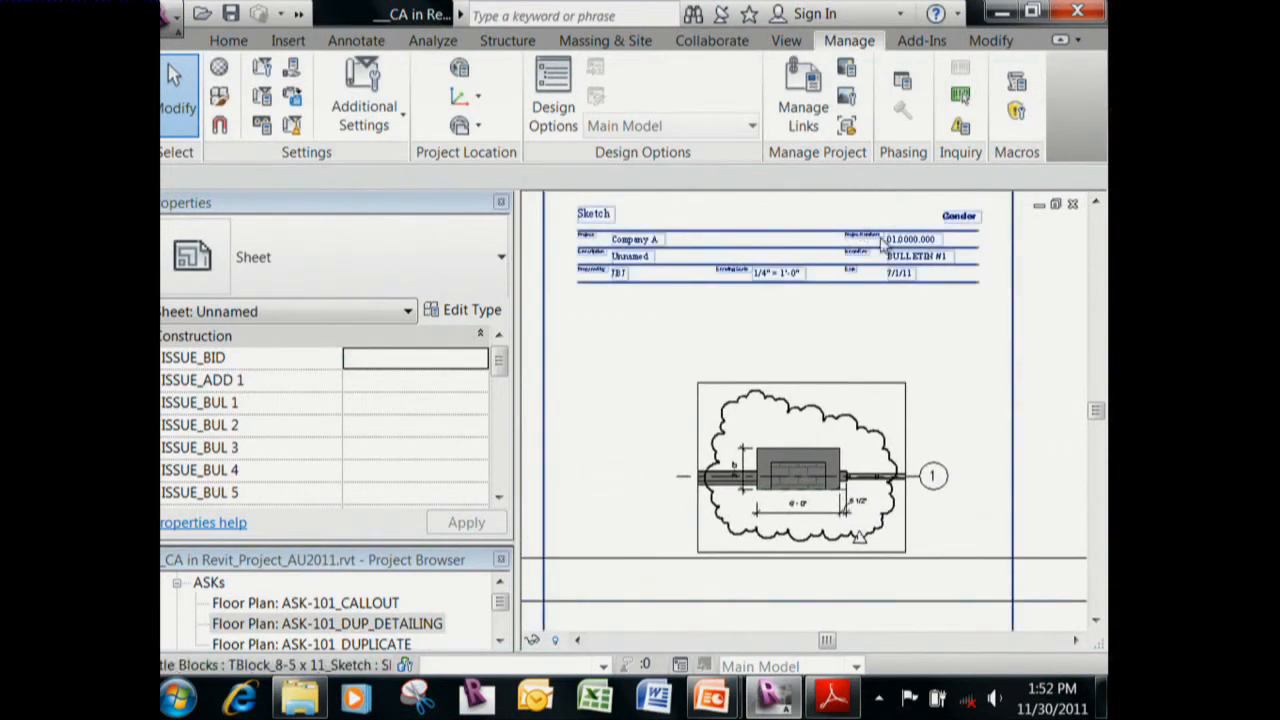
click(878, 237)
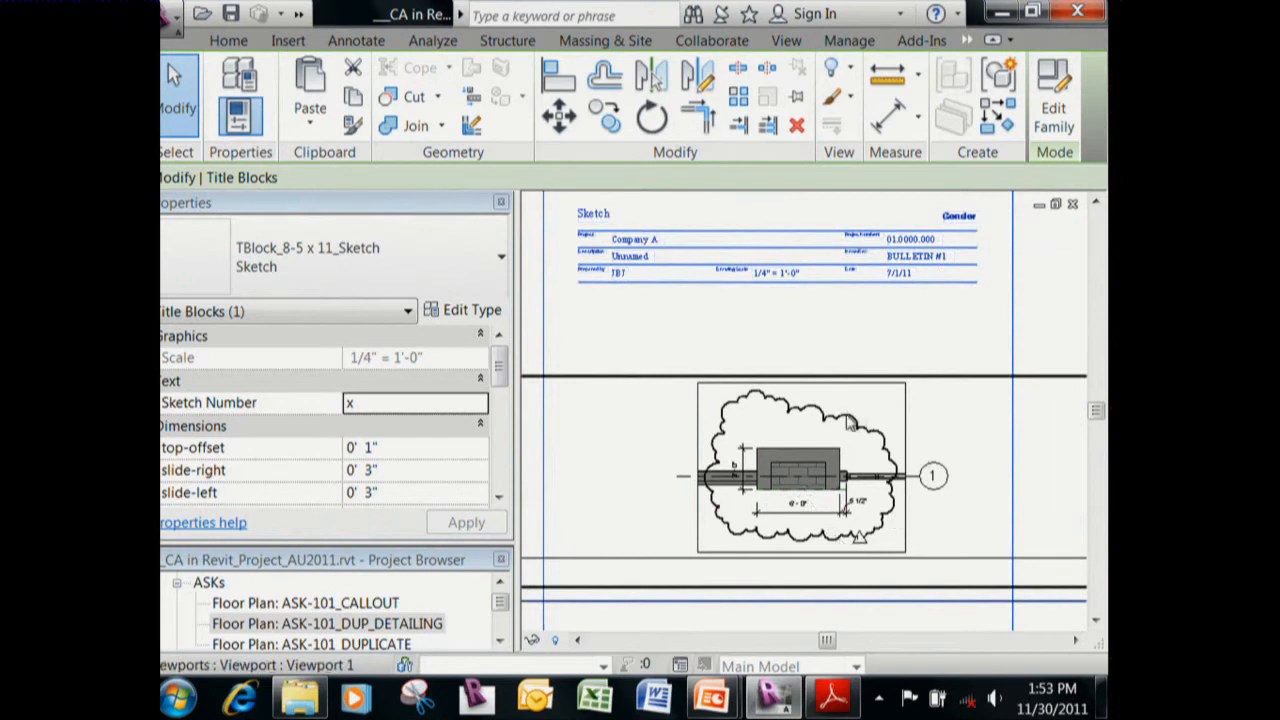
right_click(912, 258)
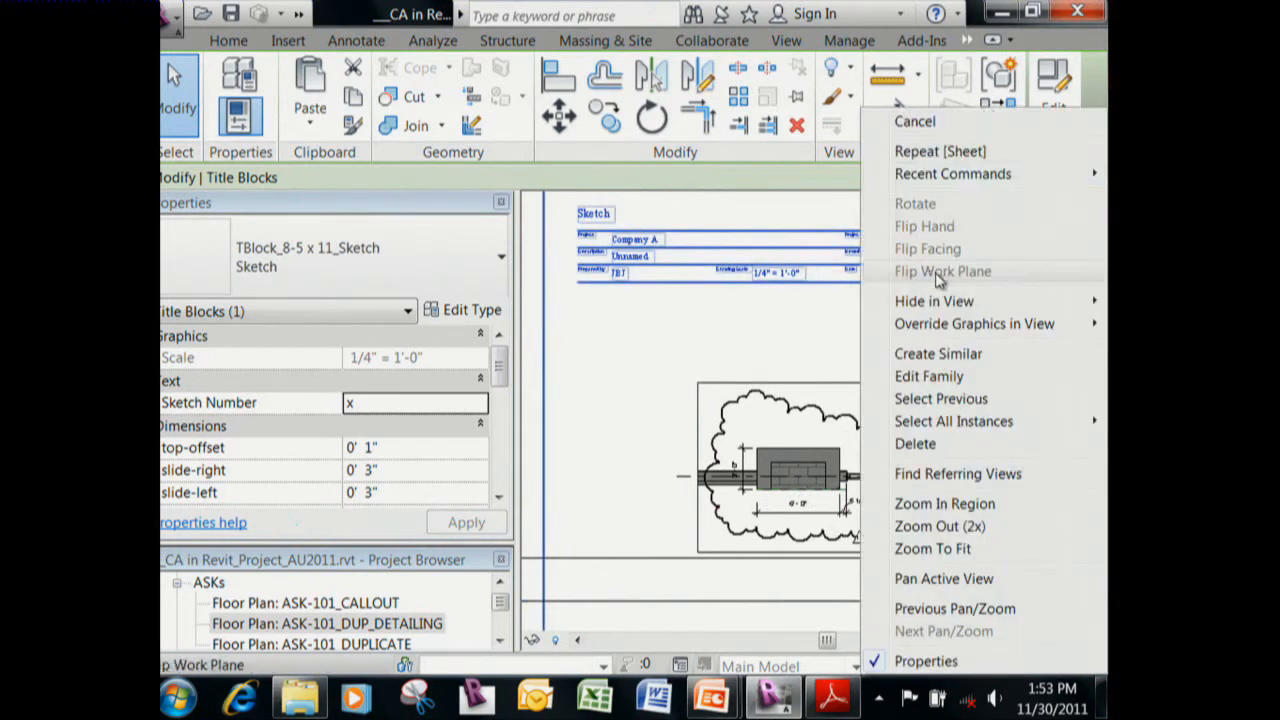
click(962, 377)
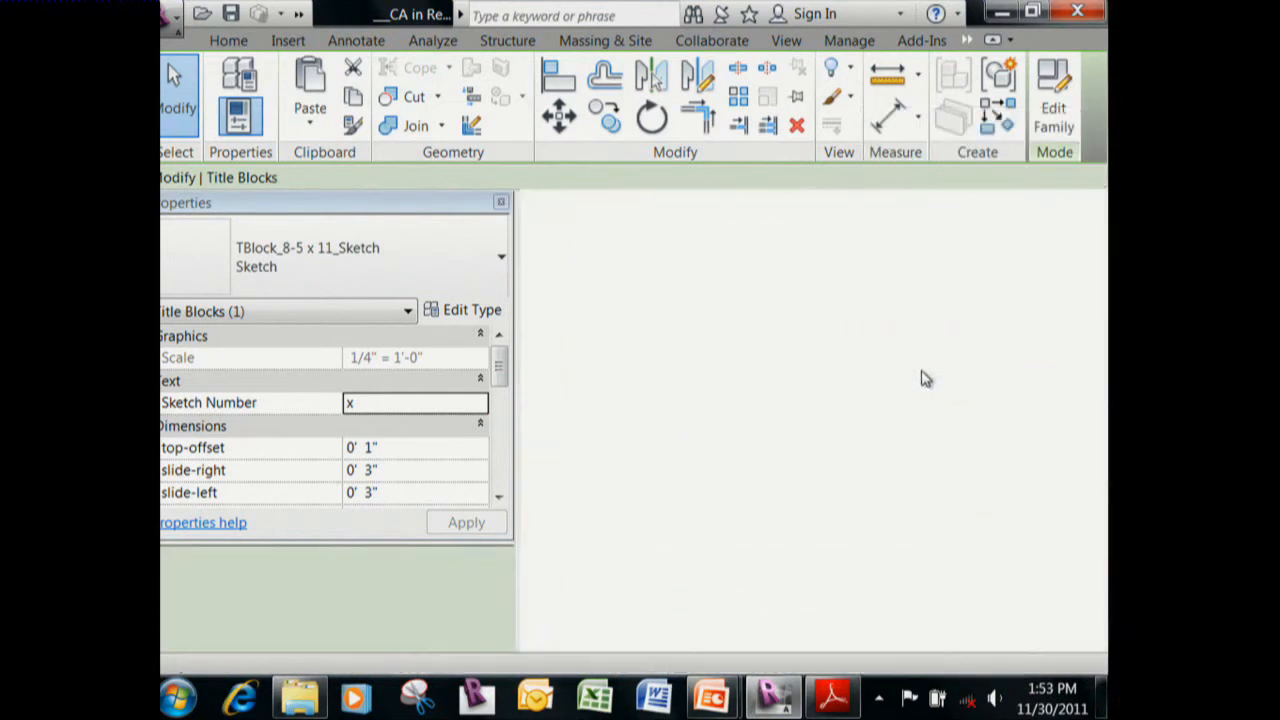
scroll(885, 278, up, 8)
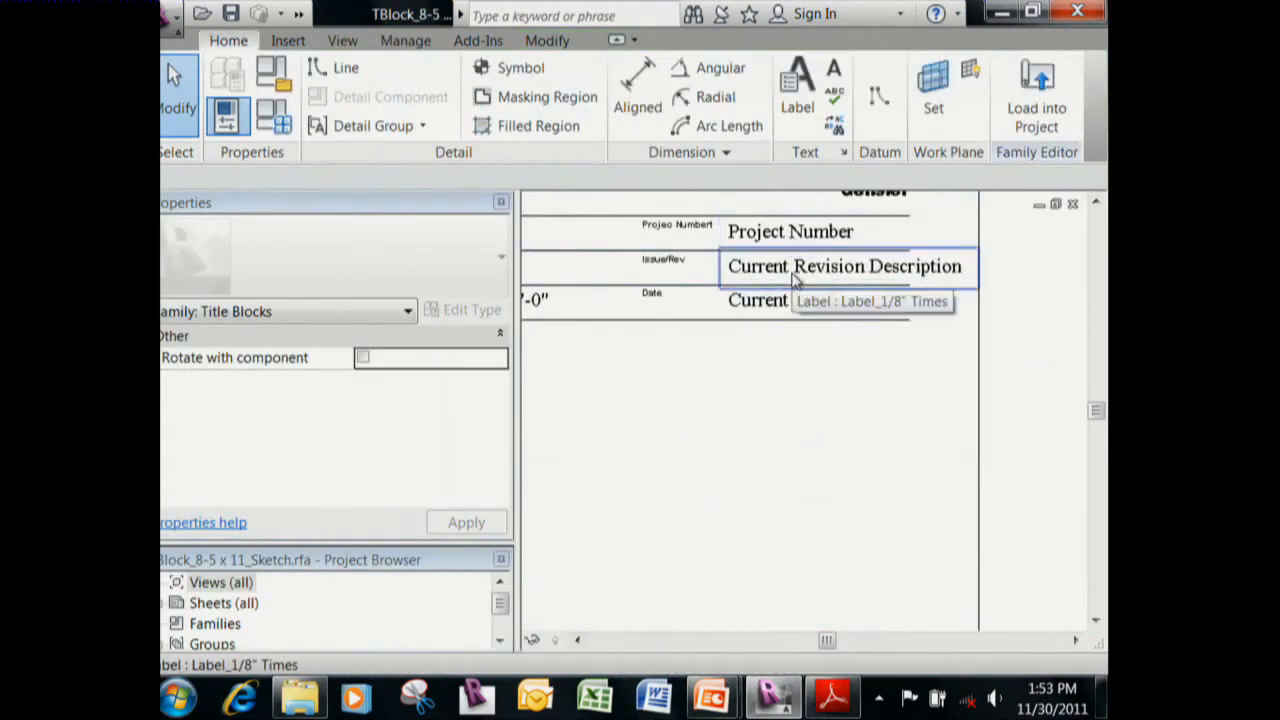
scroll(862, 378, down, 1)
scroll(862, 378, down, 3)
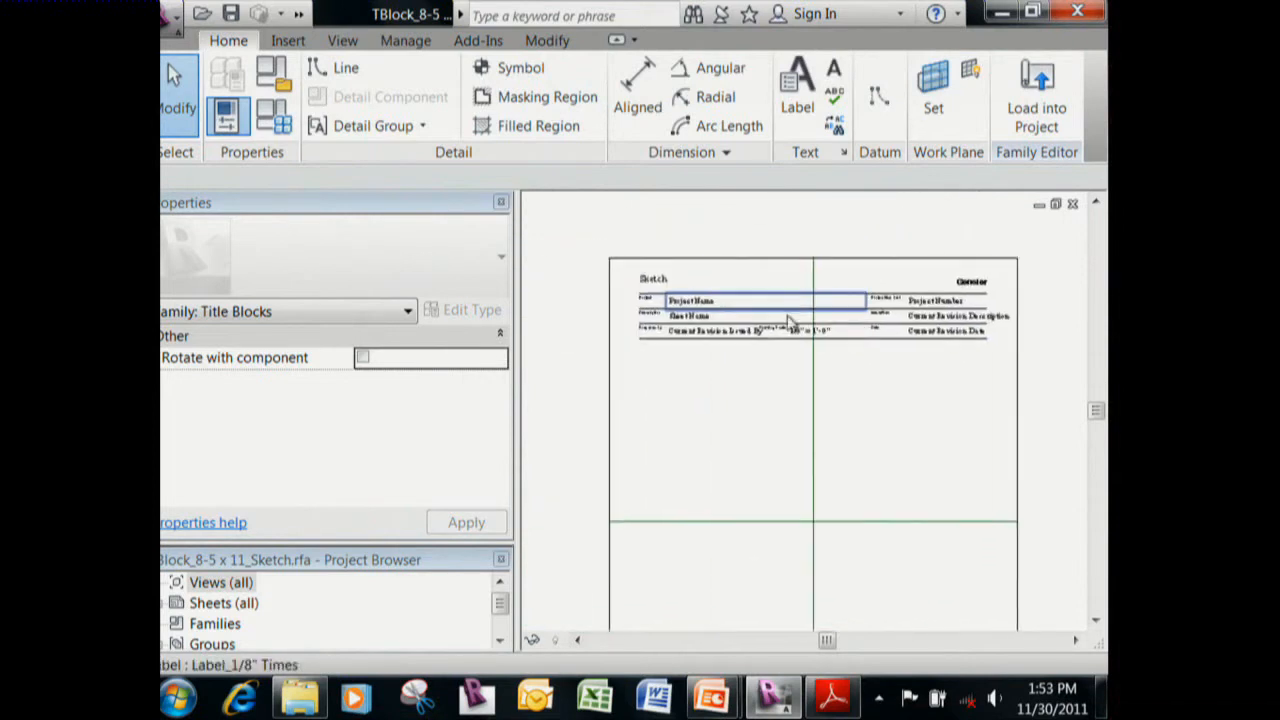
scroll(912, 361, down, 1)
middle_drag(912, 361, 878, 335)
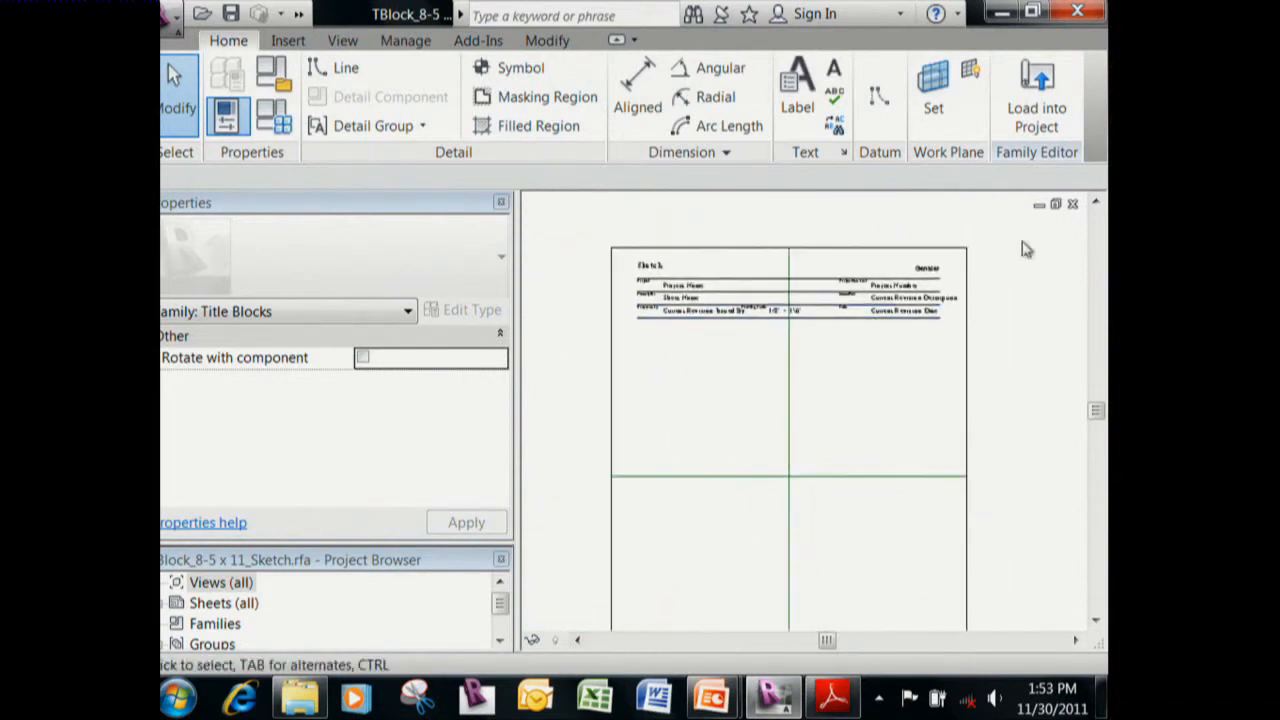
Close the title block family and then the sketch sheet, returning to the ASK-101_DUP_DETAILING plan.
click(1073, 205)
click(709, 368)
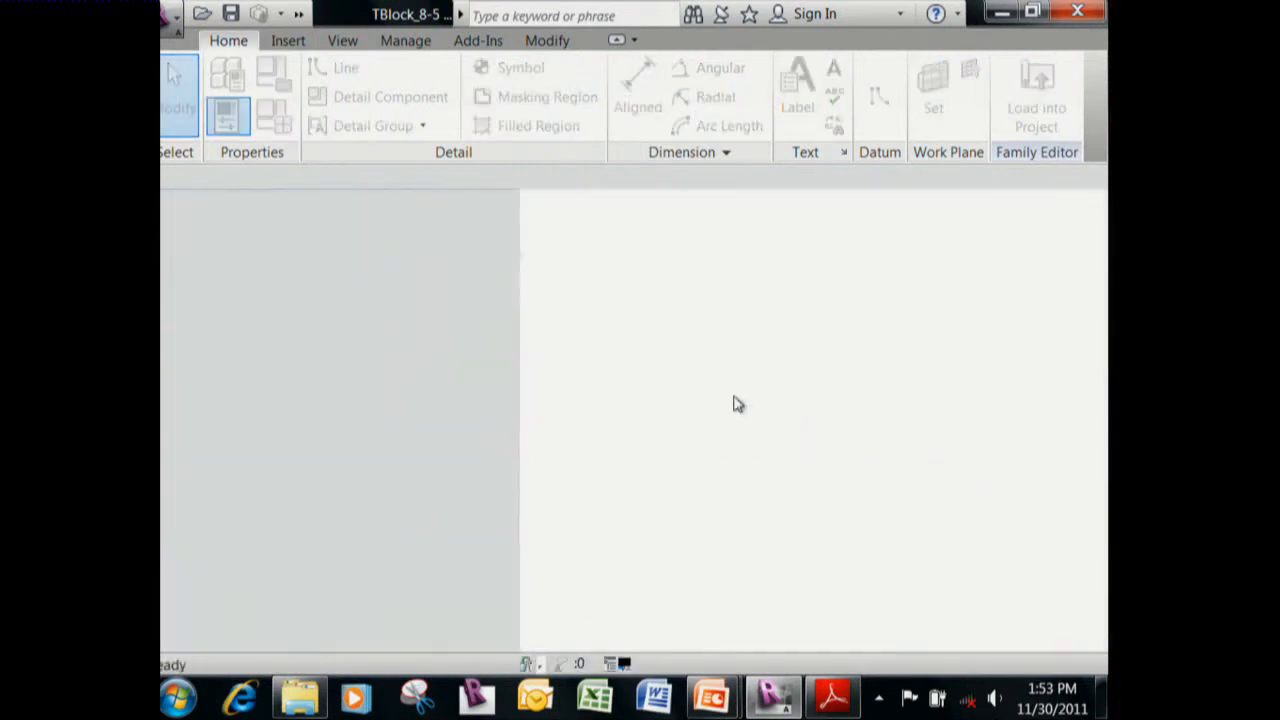
scroll(783, 316, down, 1)
middle_drag(783, 316, 740, 304)
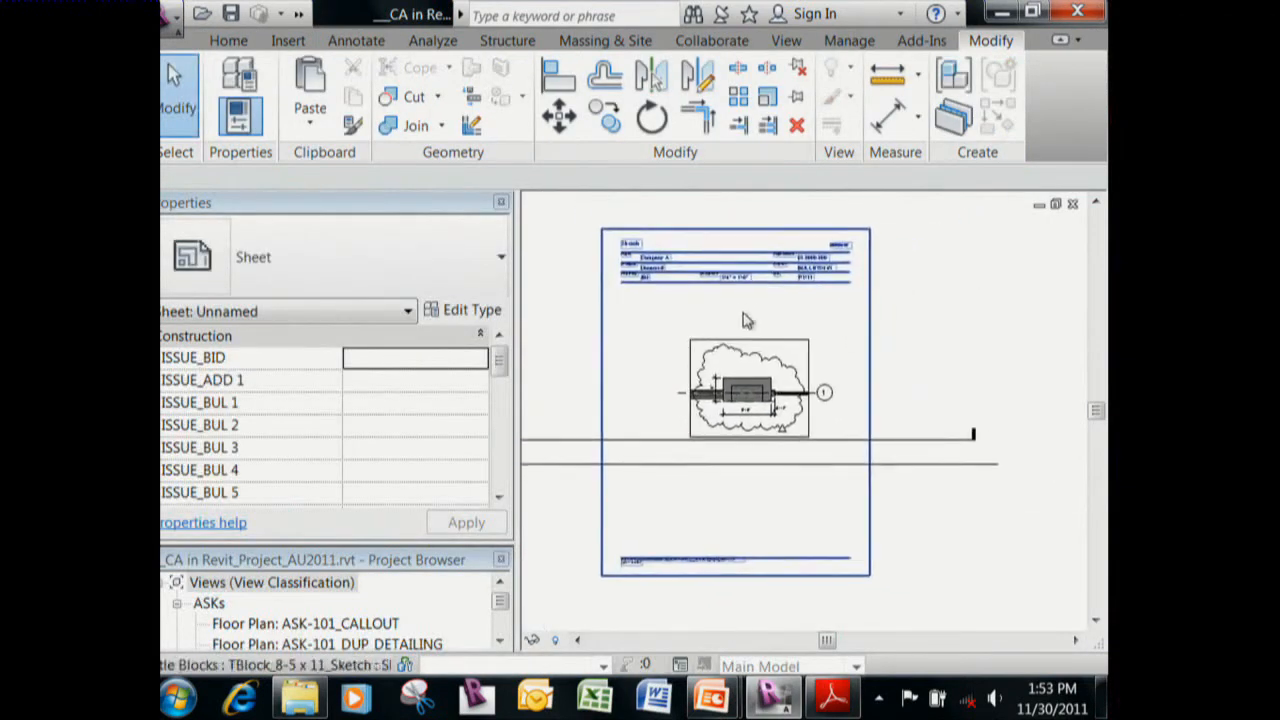
click(1073, 205)
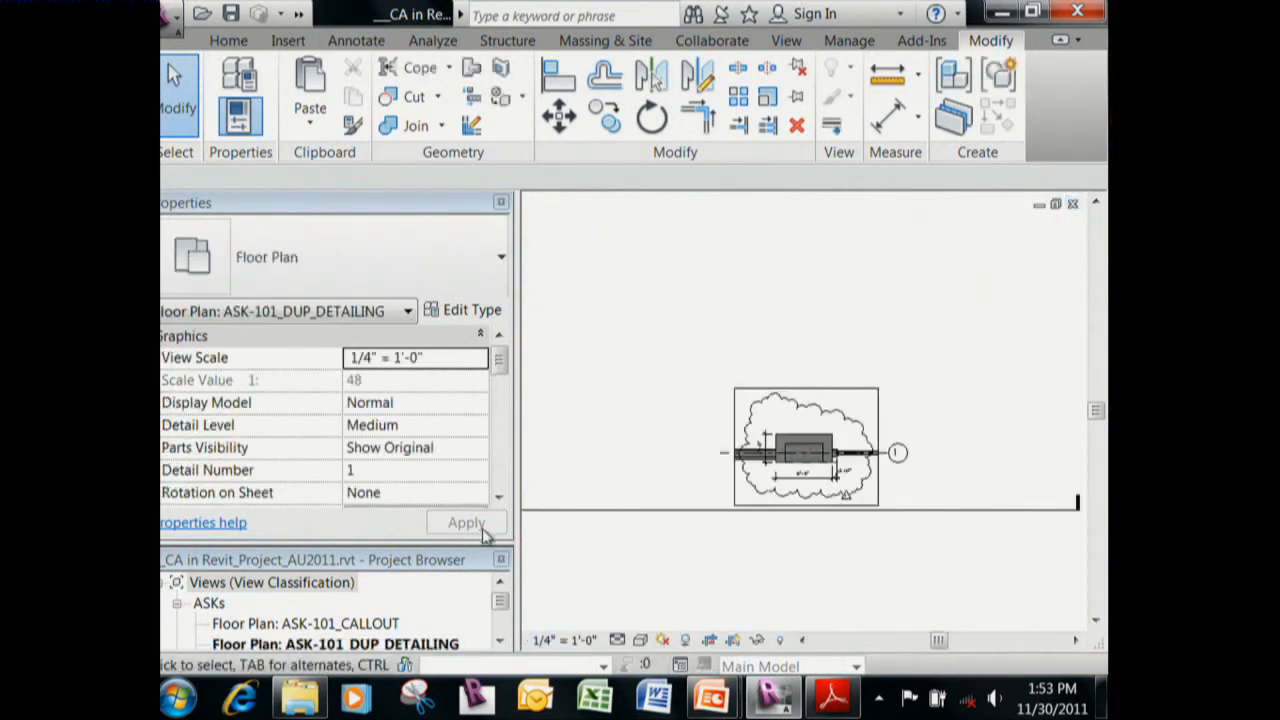
Undock the Project Browser over the drawing area and enlarge it to show more of the view list.
click(502, 598)
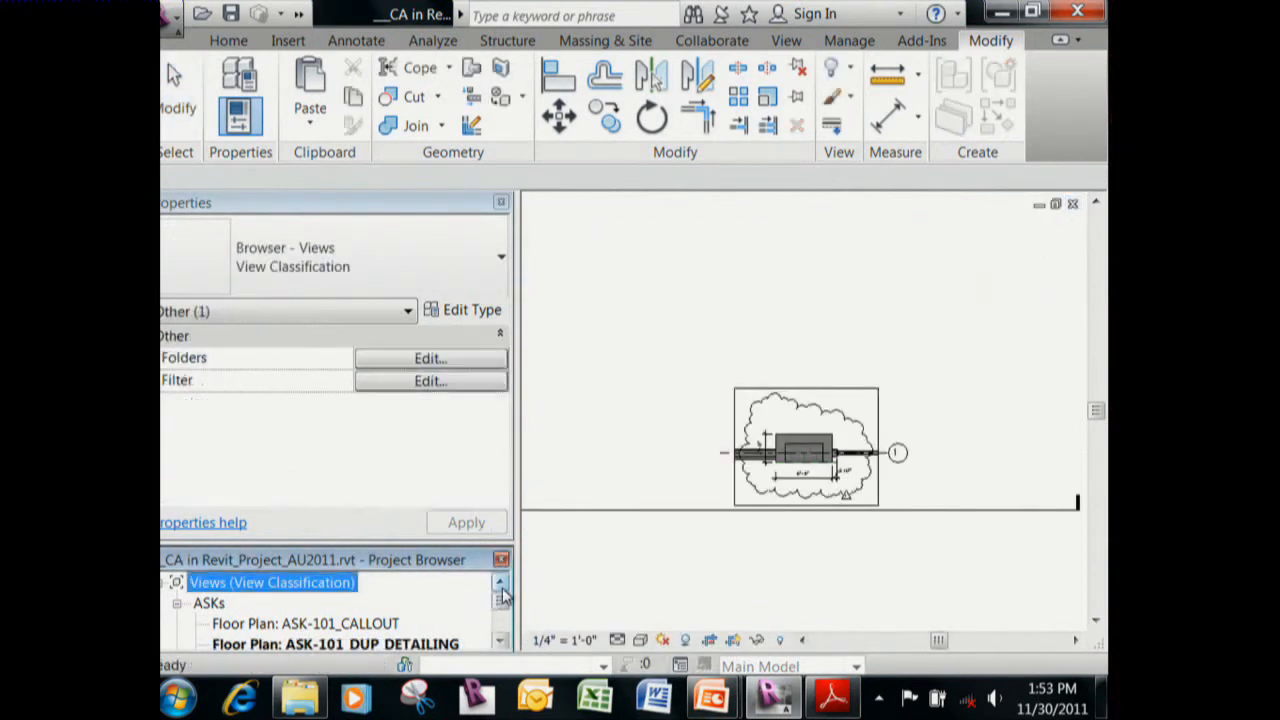
click(501, 641)
click(501, 641)
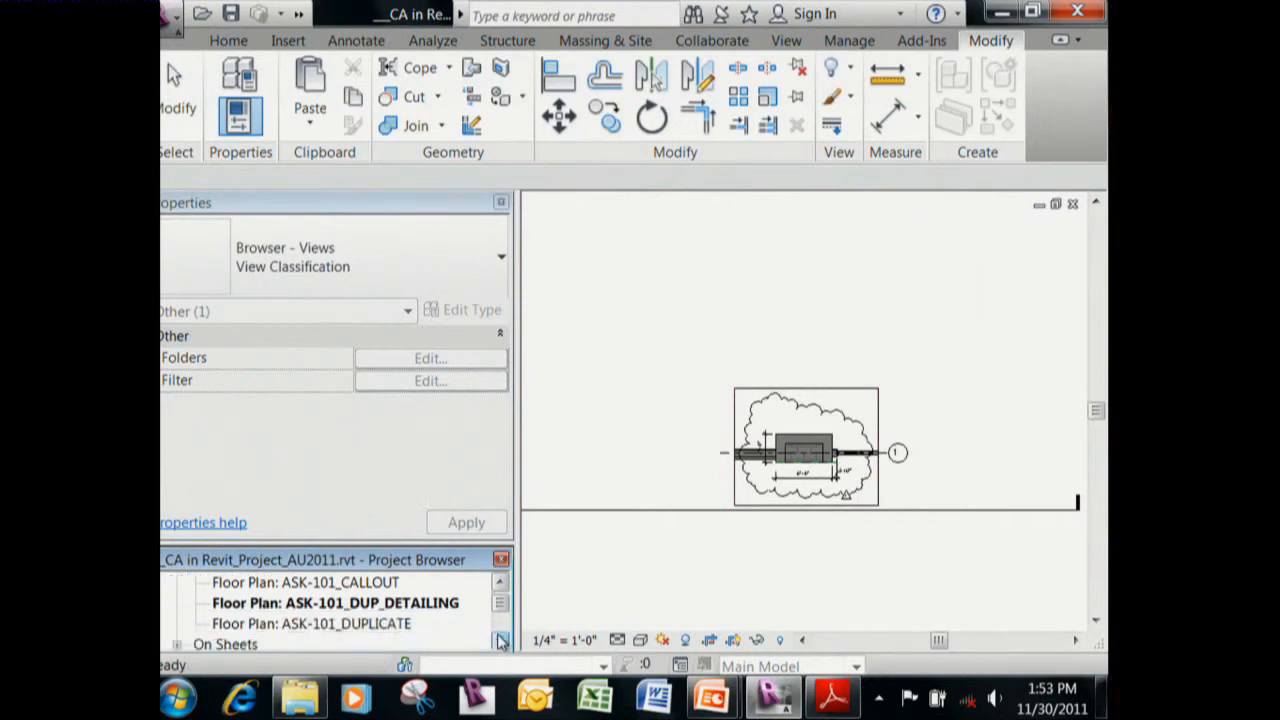
drag(405, 565, 620, 232)
mouse_move(408, 572)
mouse_down()
mouse_move(726, 450)
mouse_move(711, 217)
mouse_up()
drag(707, 352, 679, 621)
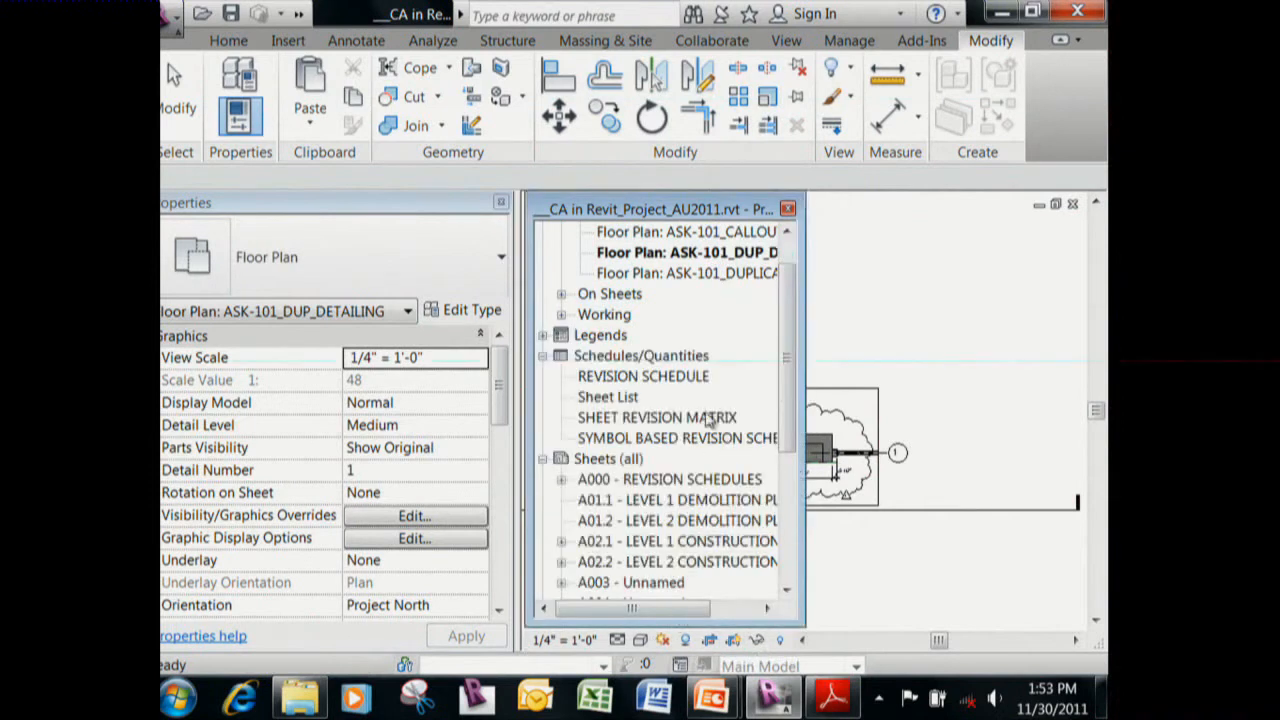
Expand the On Sheets group and its Level 1 floor plan, widen the Project Browser and select the ASK-101_DEPENDANT view.
scroll(791, 280, up, 2)
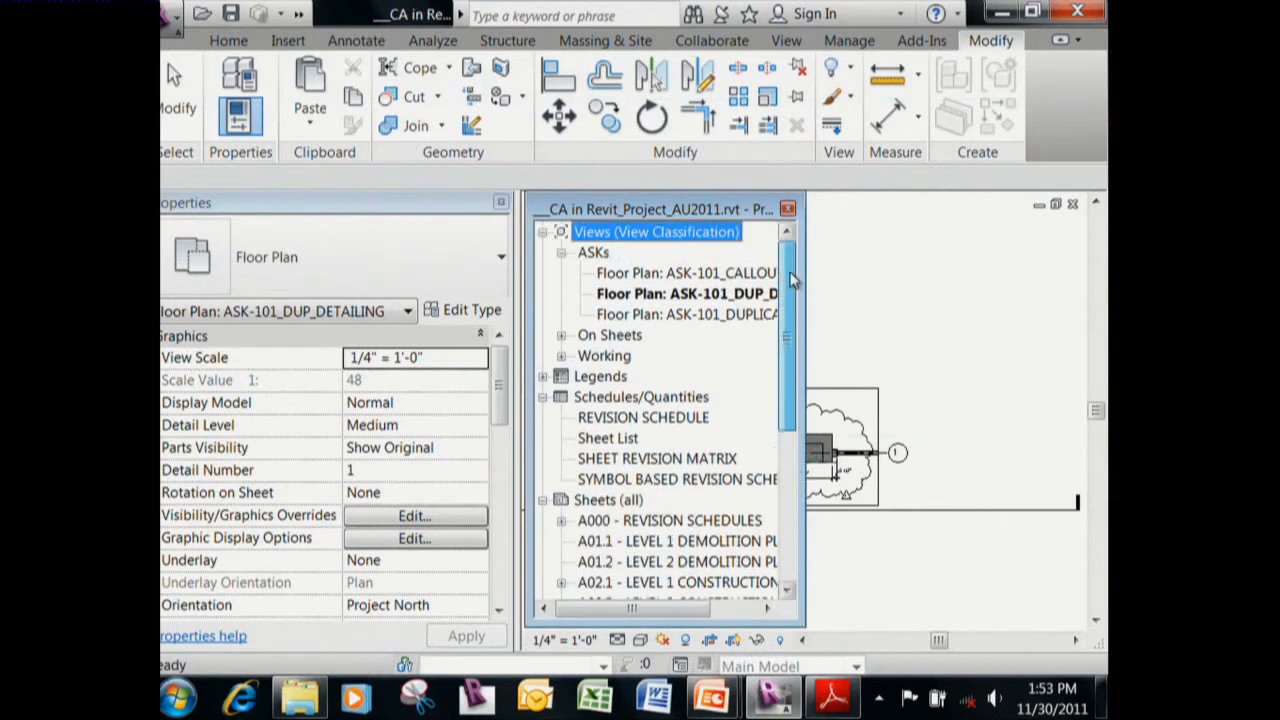
click(561, 335)
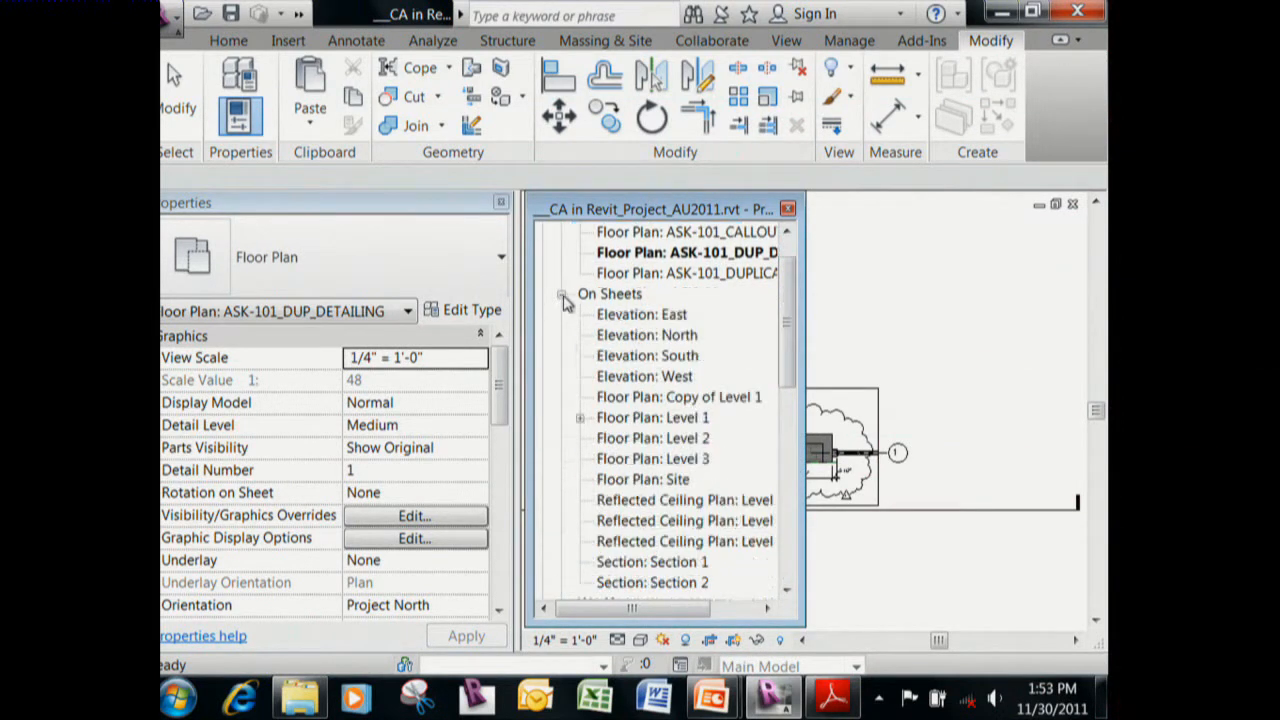
click(580, 418)
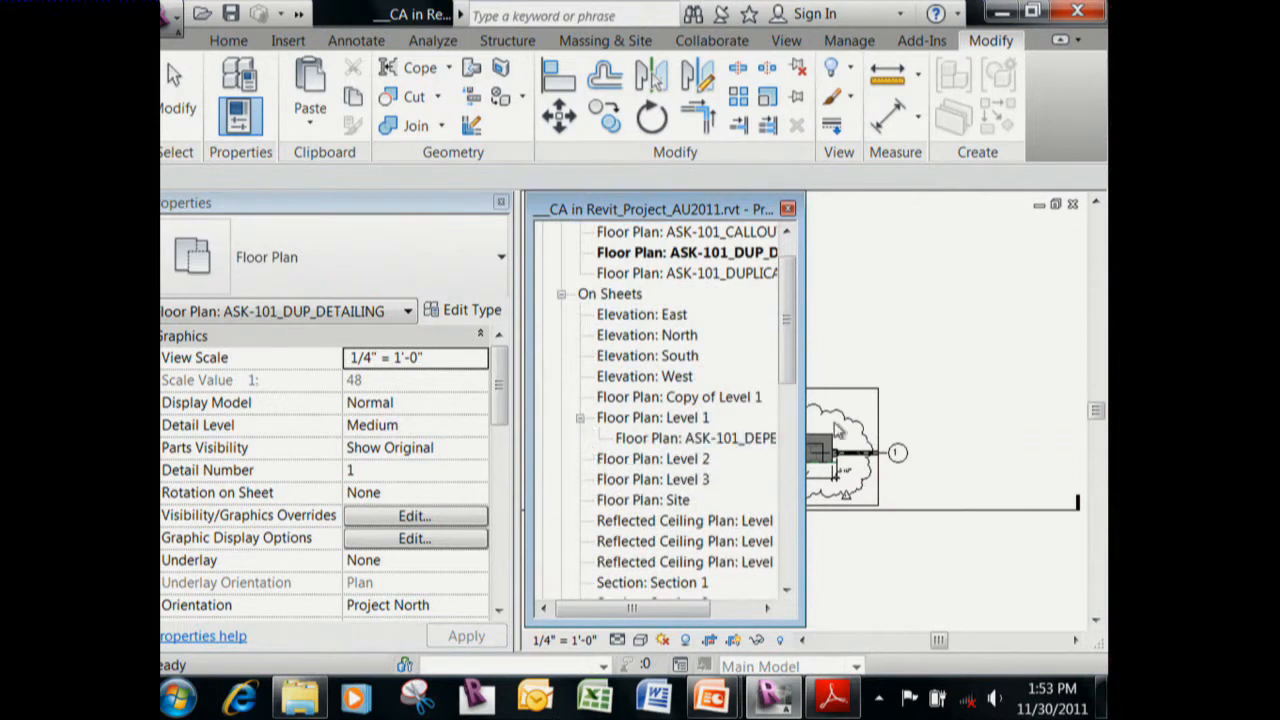
drag(806, 430, 860, 450)
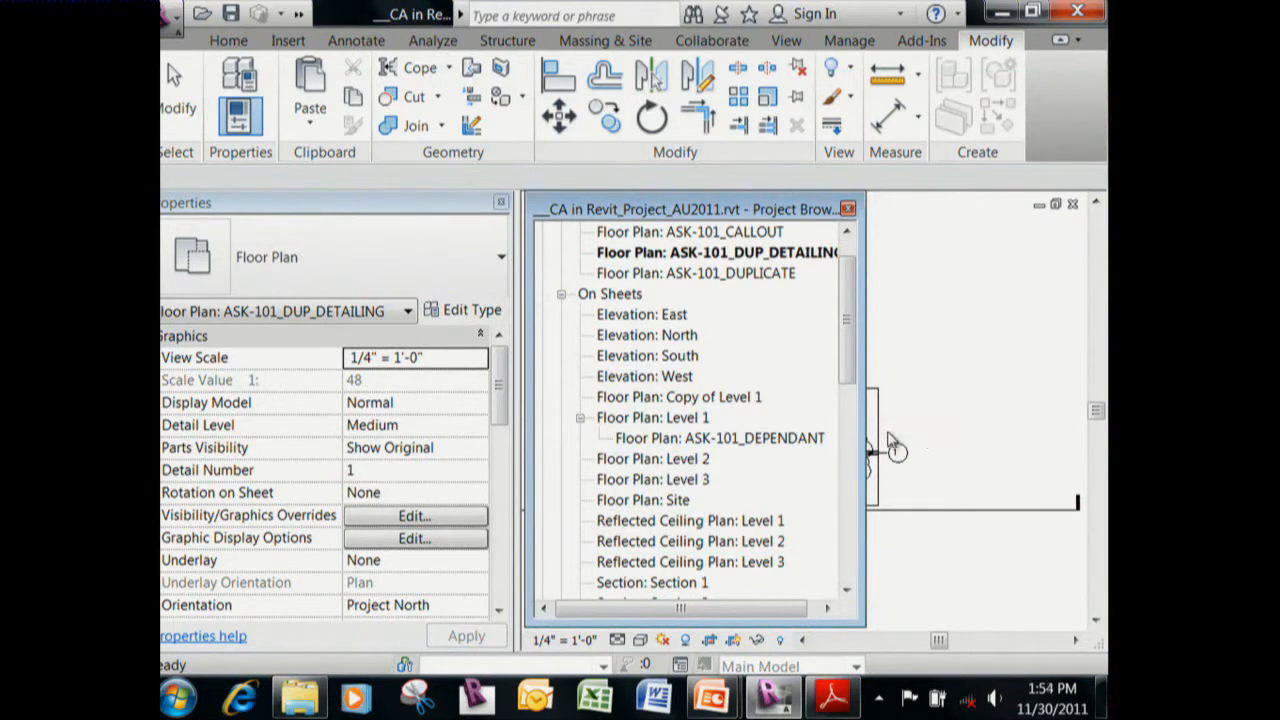
click(773, 443)
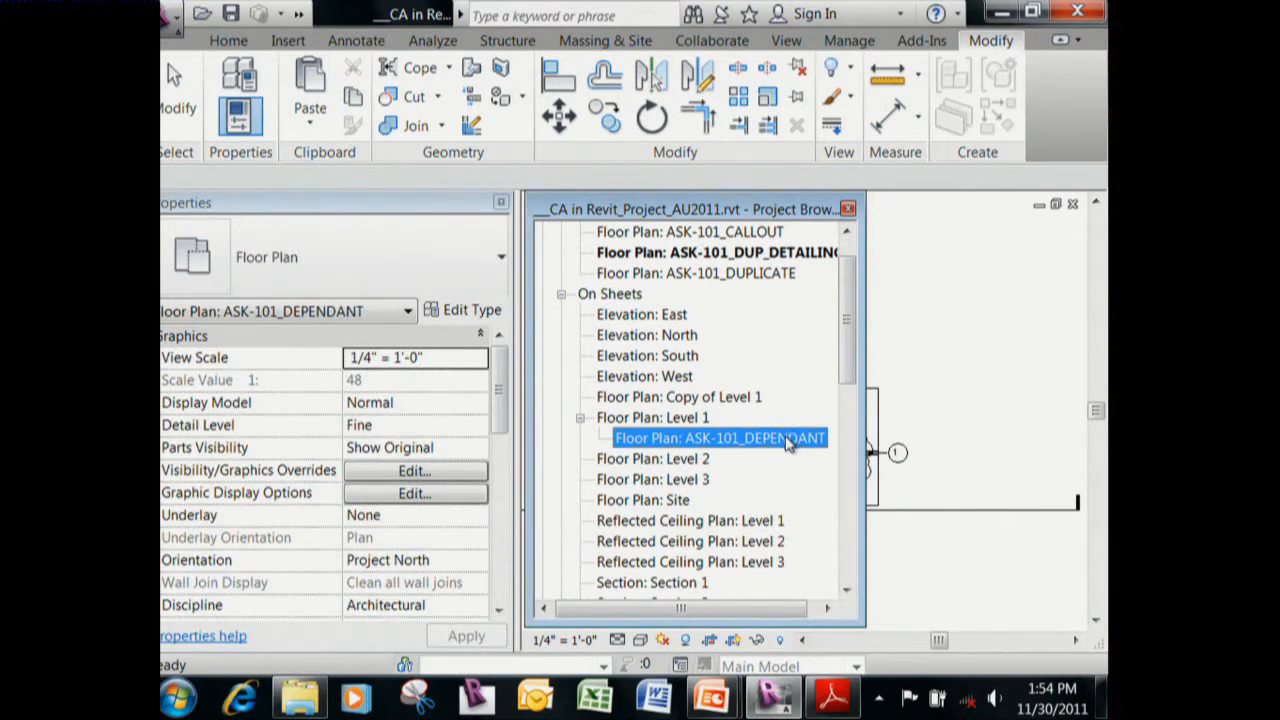
Open the Level 1 floor plan and dock the Project Browser next to the Properties palette.
click(686, 420)
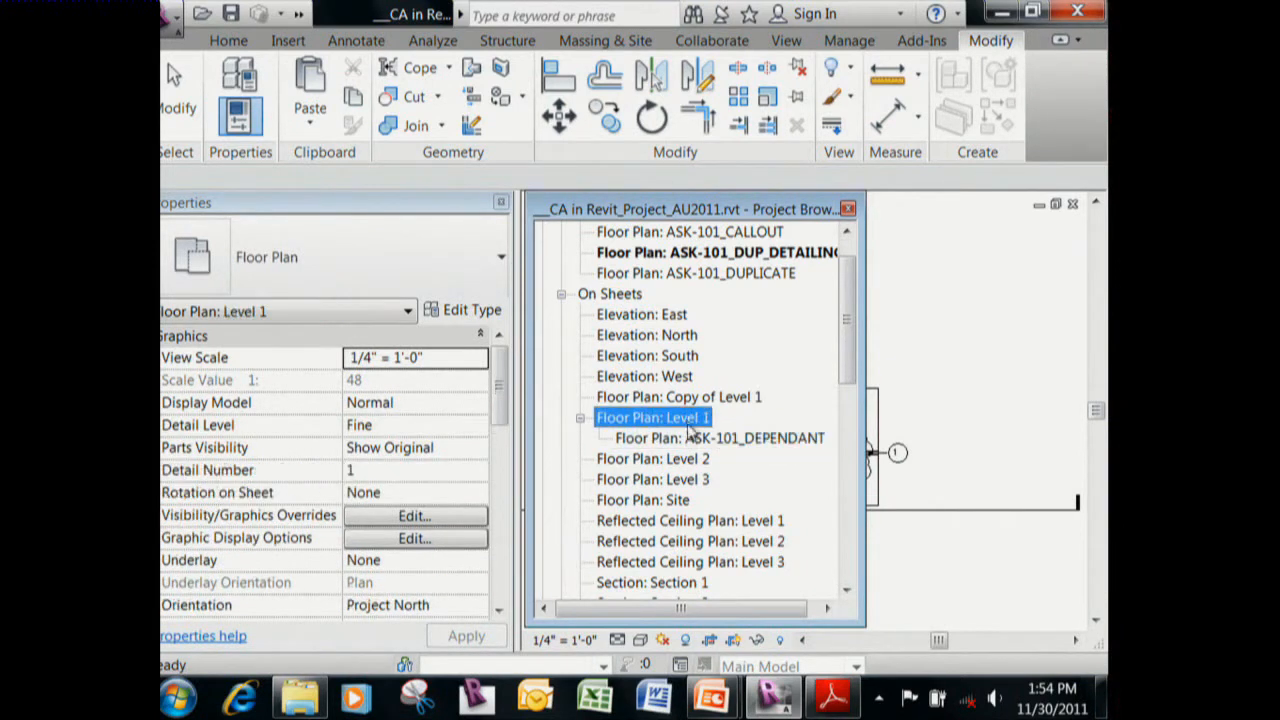
double_click(683, 425)
drag(828, 210, 716, 277)
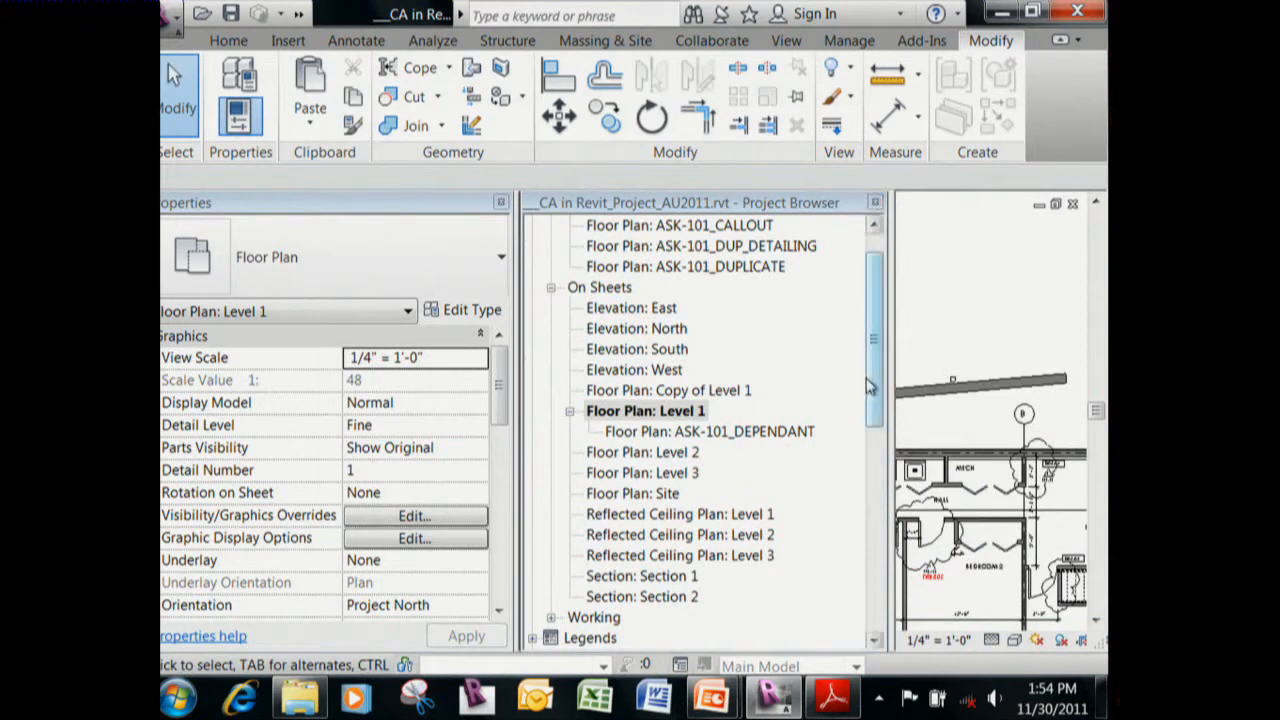
Open the ASK-101_DUP_DETAILING floor plan from the ASKs group and close the Project Browser.
click(735, 431)
scroll(873, 355, up, 2)
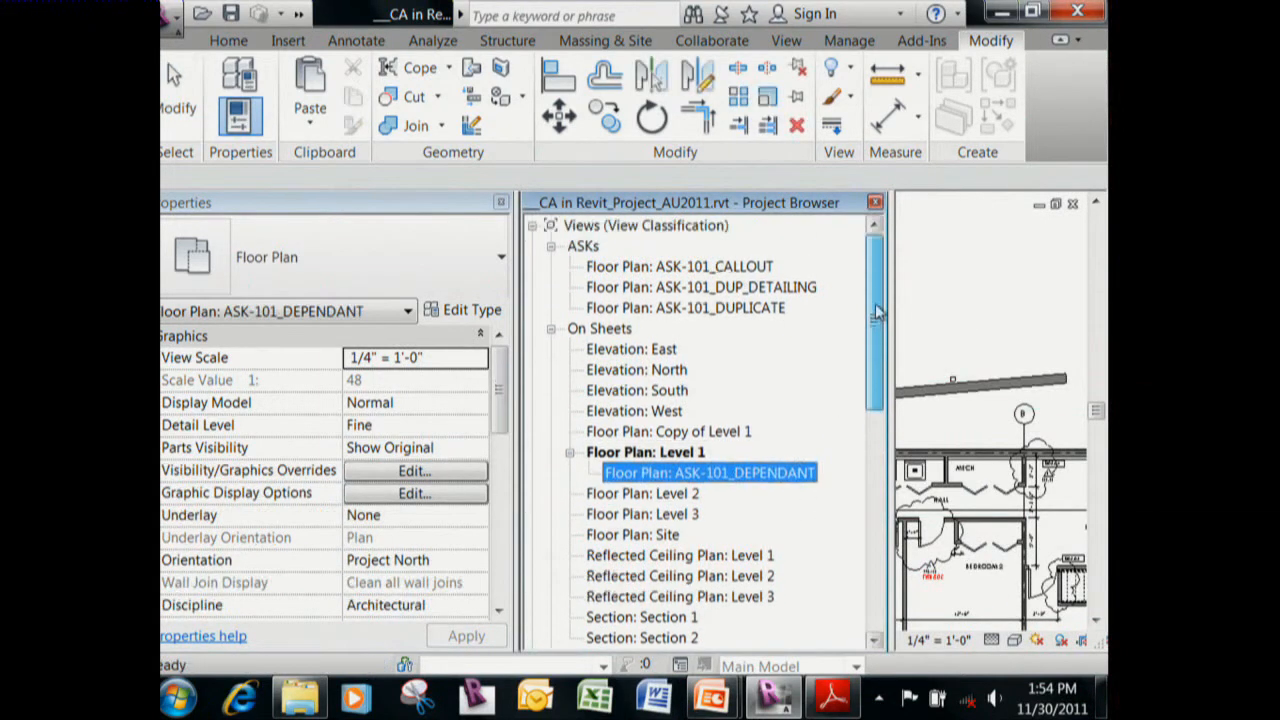
click(733, 287)
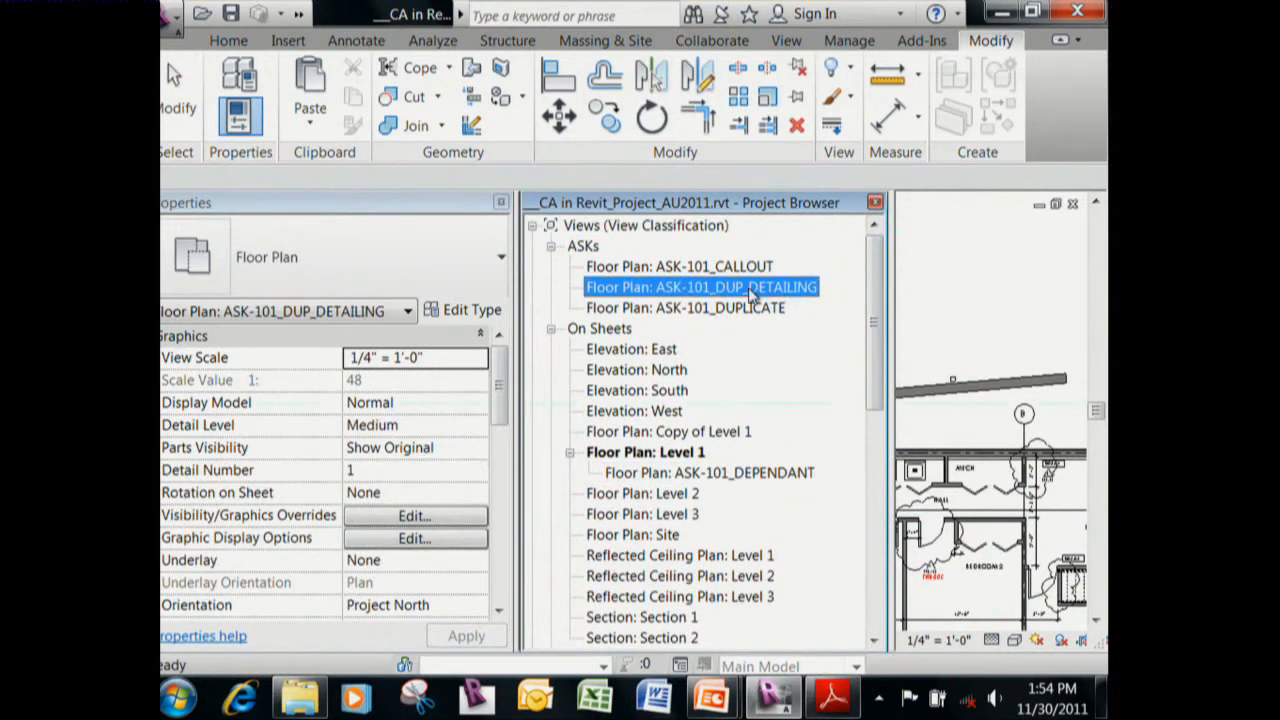
double_click(750, 289)
click(875, 202)
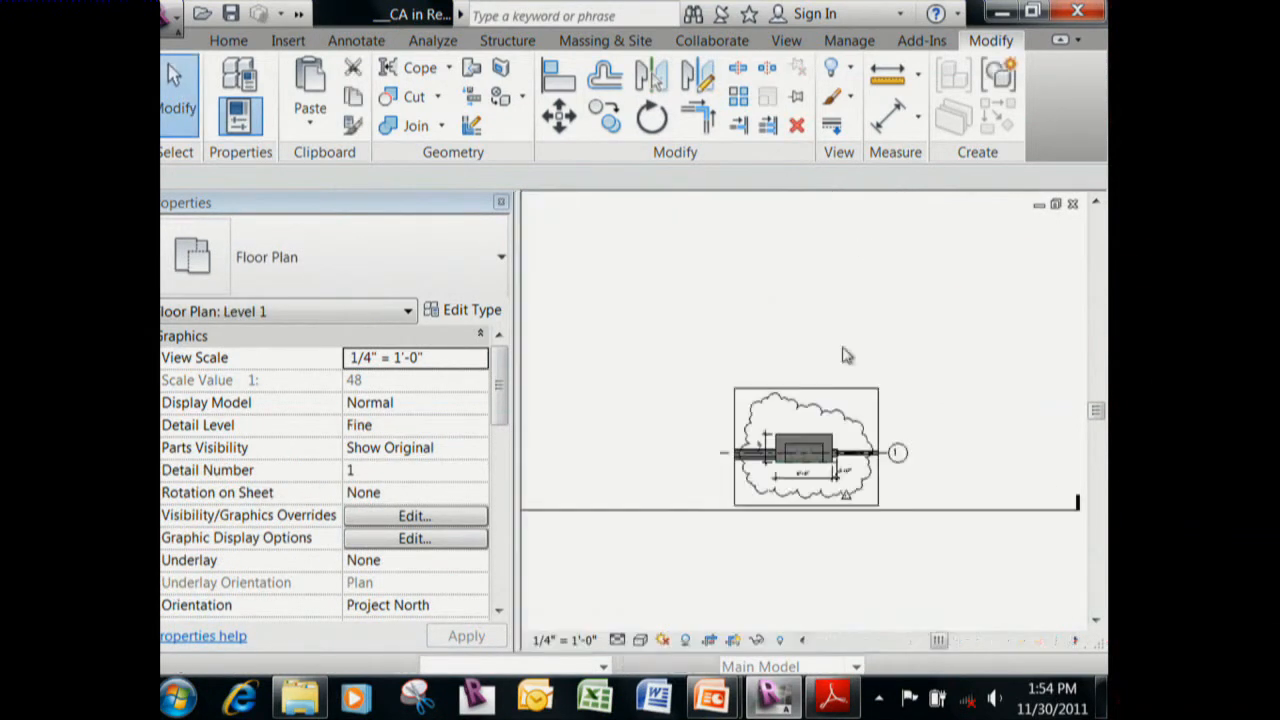
Examine the fireplace's linear dimensions, revision cloud and revision tag in the ASK-101_DUP_DETAILING plan.
scroll(700, 415, down, 2)
middle_drag(794, 486, 894, 486)
scroll(886, 480, up, 4)
scroll(797, 440, up, 1)
middle_drag(797, 440, 762, 462)
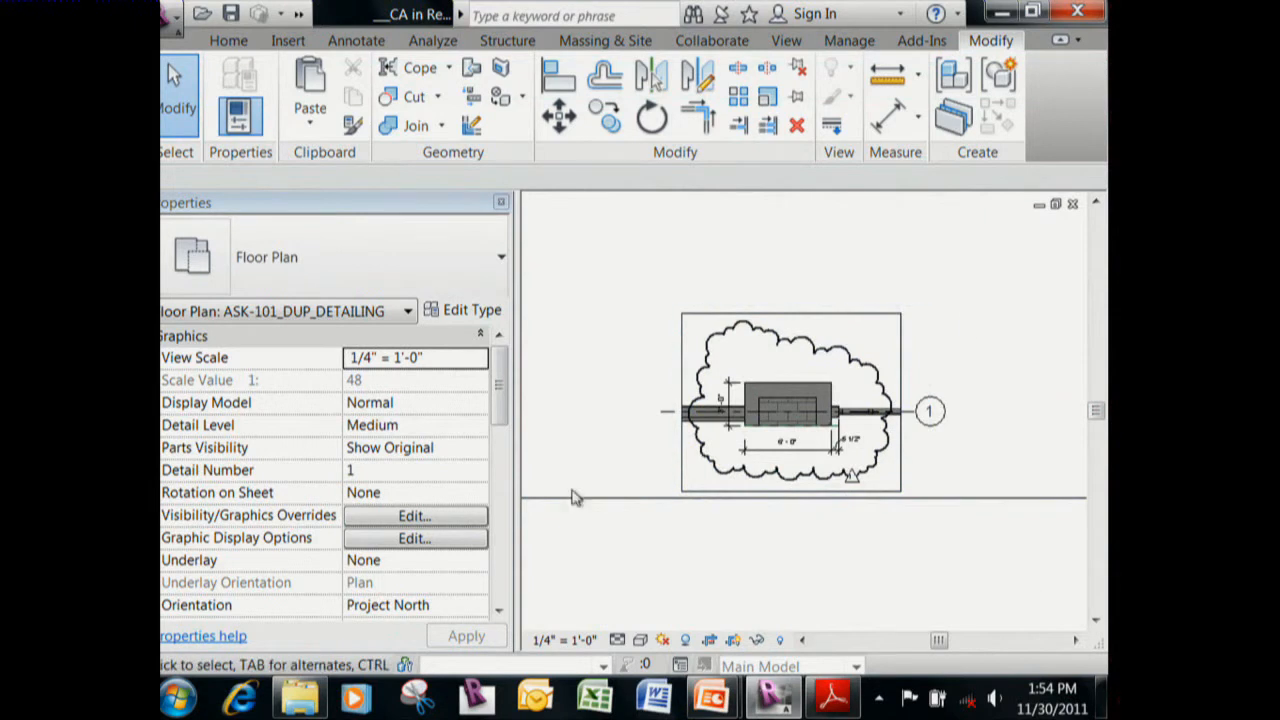
click(780, 452)
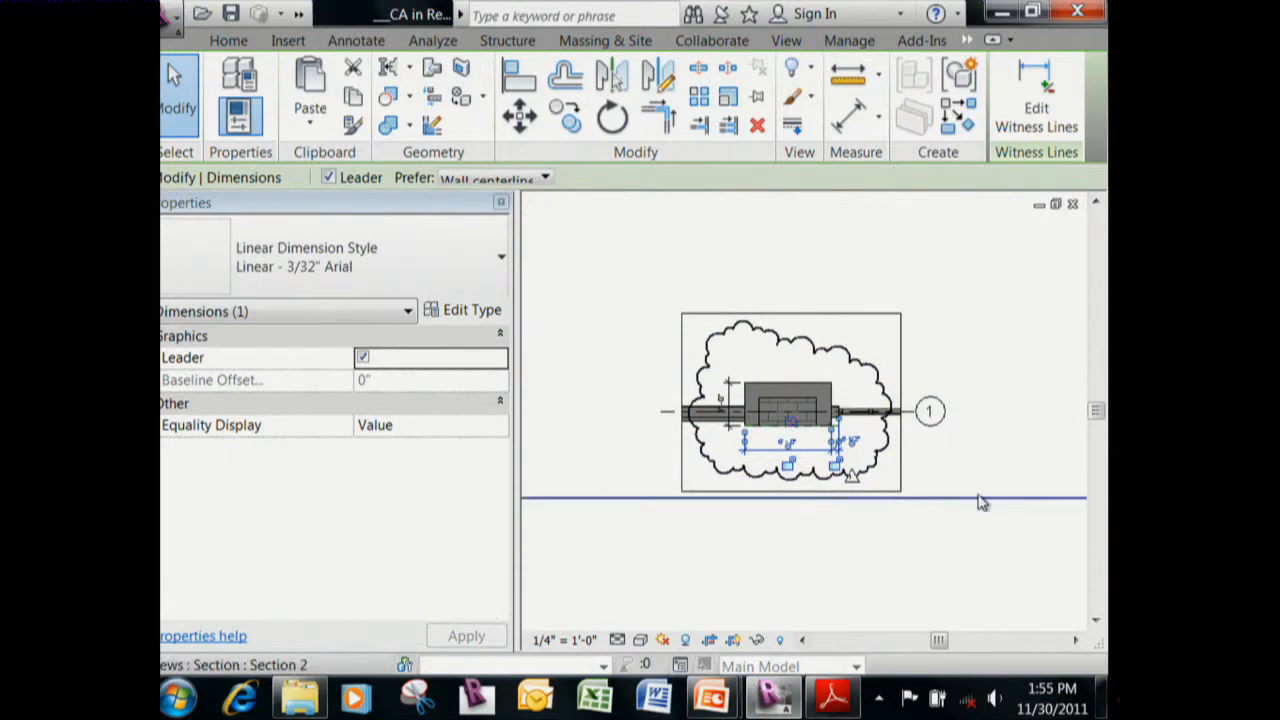
click(1000, 455)
scroll(851, 486, up, 2)
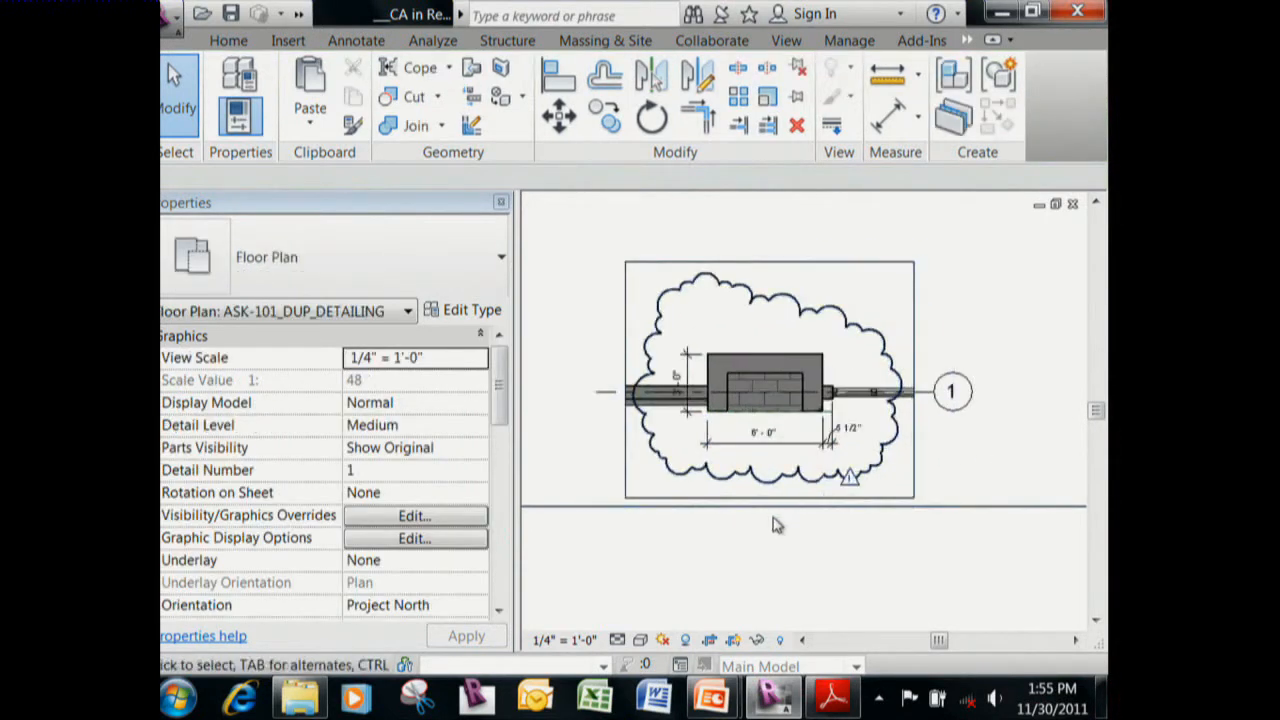
scroll(730, 300, up, 1)
scroll(740, 290, down, 1)
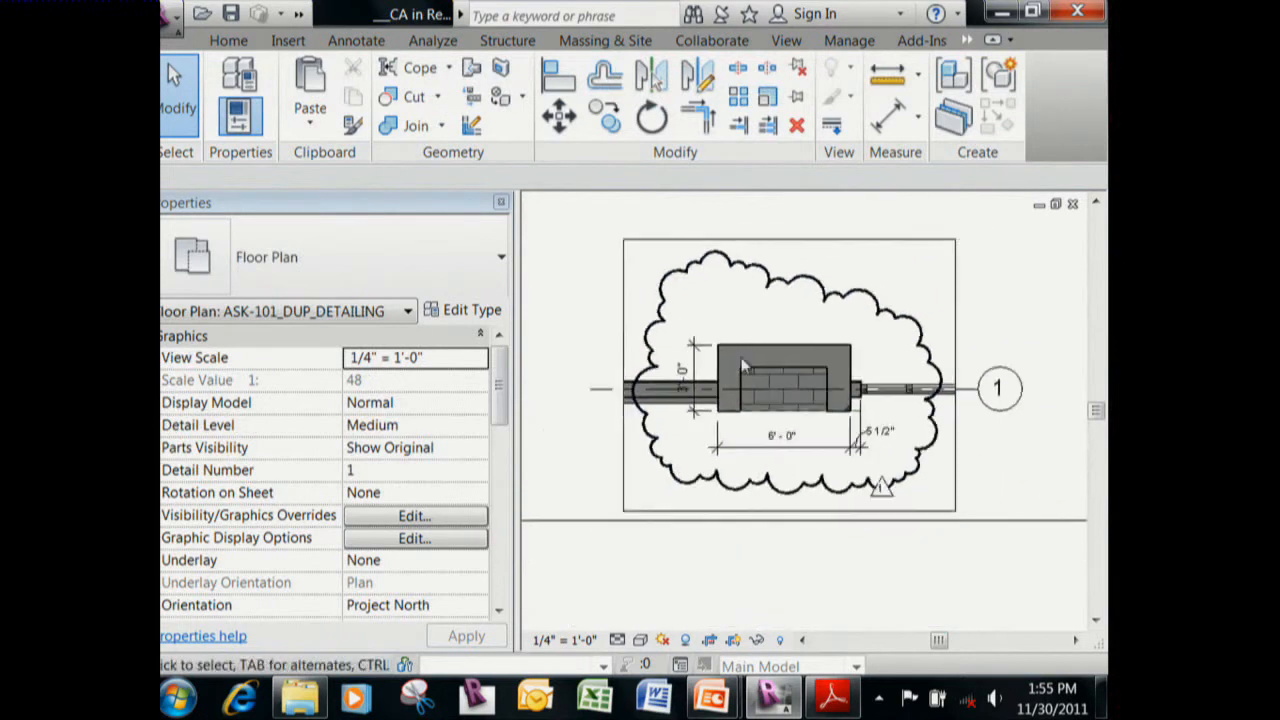
scroll(737, 400, down, 1)
scroll(740, 465, down, 1)
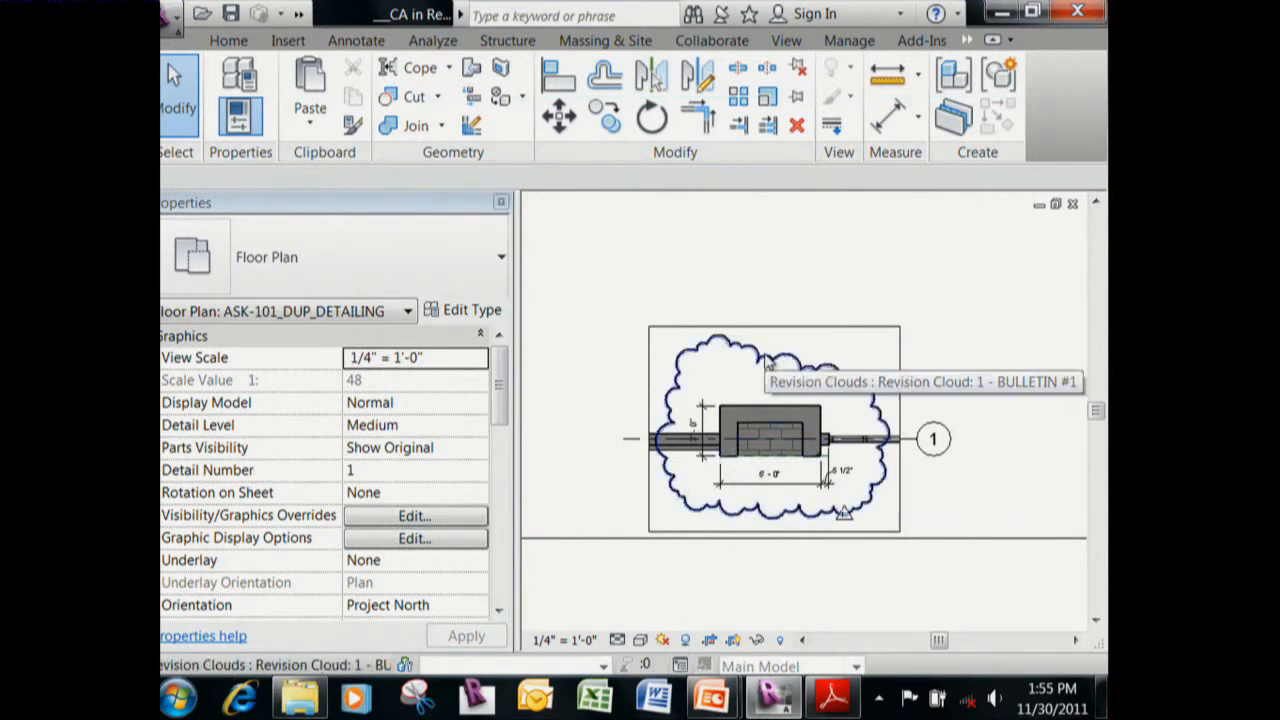
Close the ASK-101_DUP_DETAILING view and open the ASK-101_DEPENDANT floor plan with a wider drawing area, framed on the fireplace.
click(1073, 204)
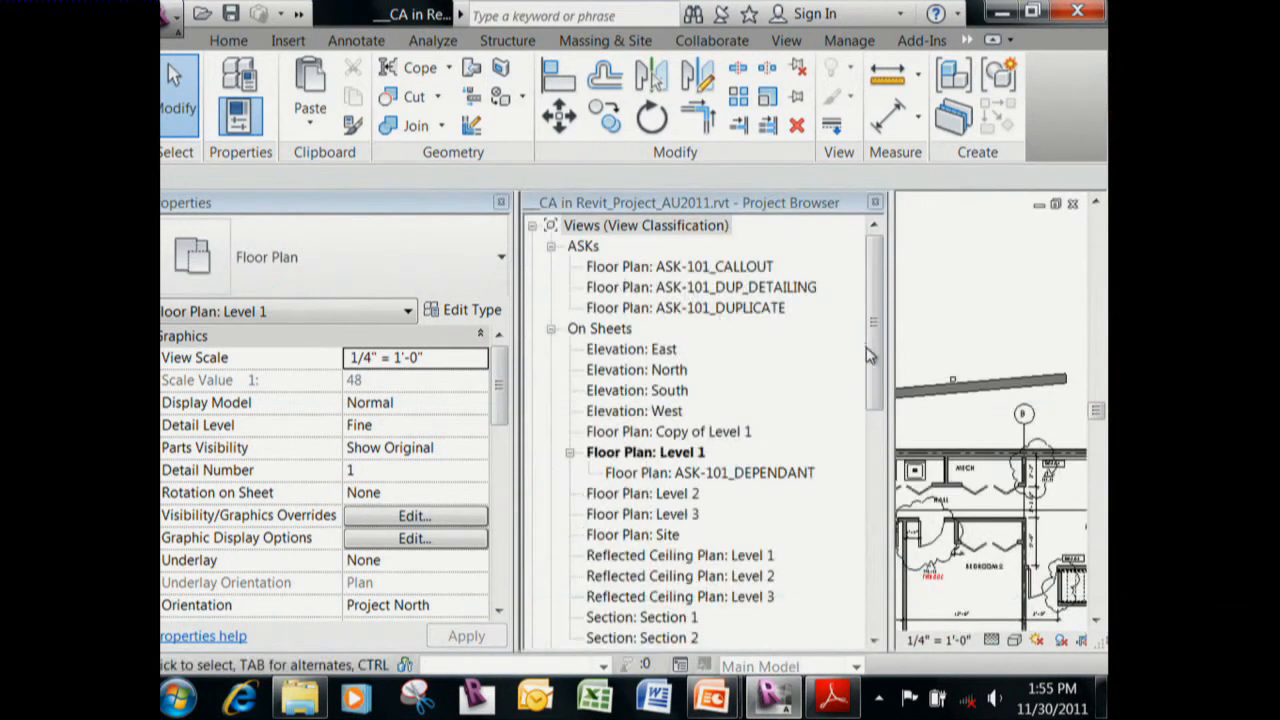
click(746, 481)
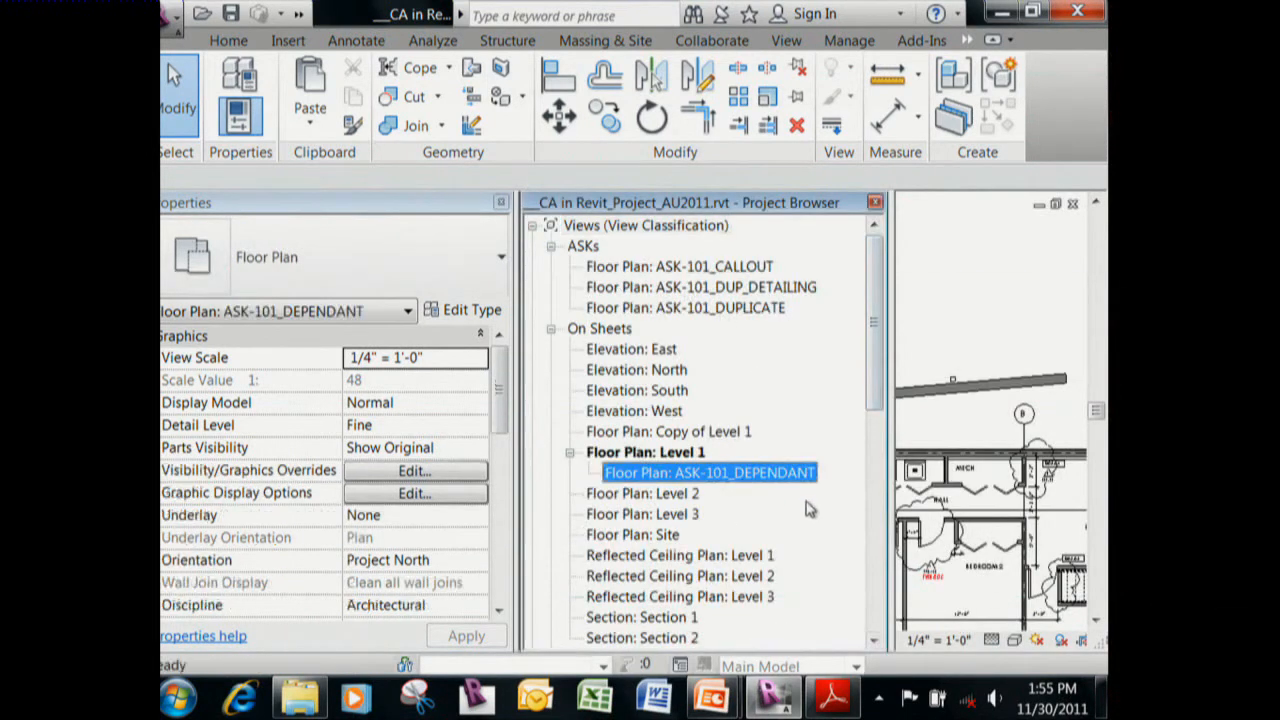
double_click(746, 481)
drag(889, 282, 782, 284)
scroll(1012, 425, up, 5)
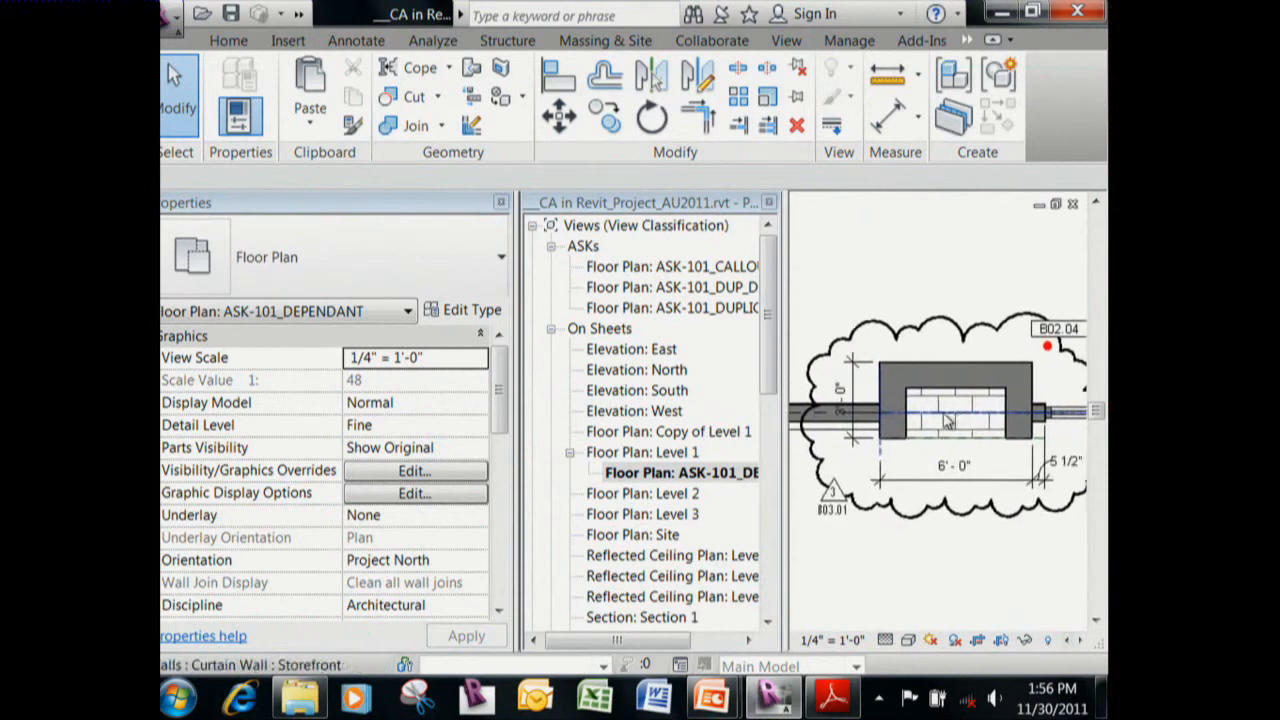
Move the left-end witness line of the fireplace's horizontal dimension to the inner face of the fireplace's right leg.
click(950, 482)
drag(881, 462, 973, 459)
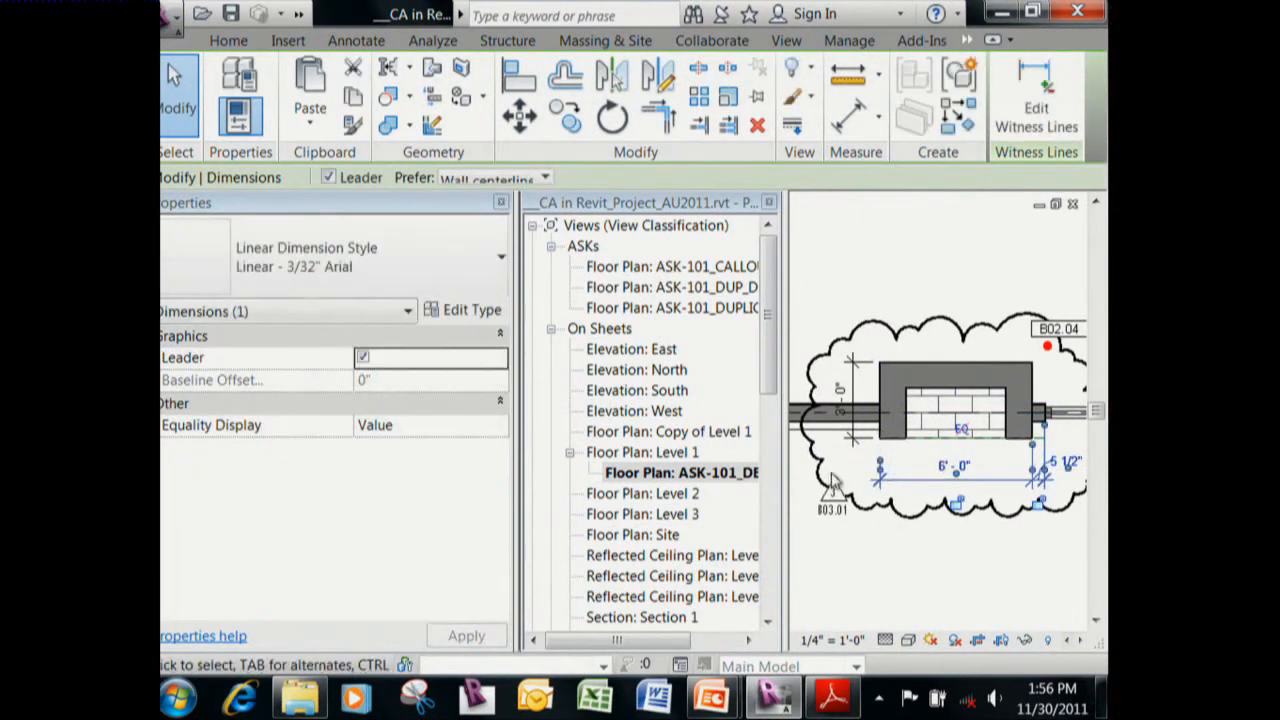
drag(881, 469, 1007, 431)
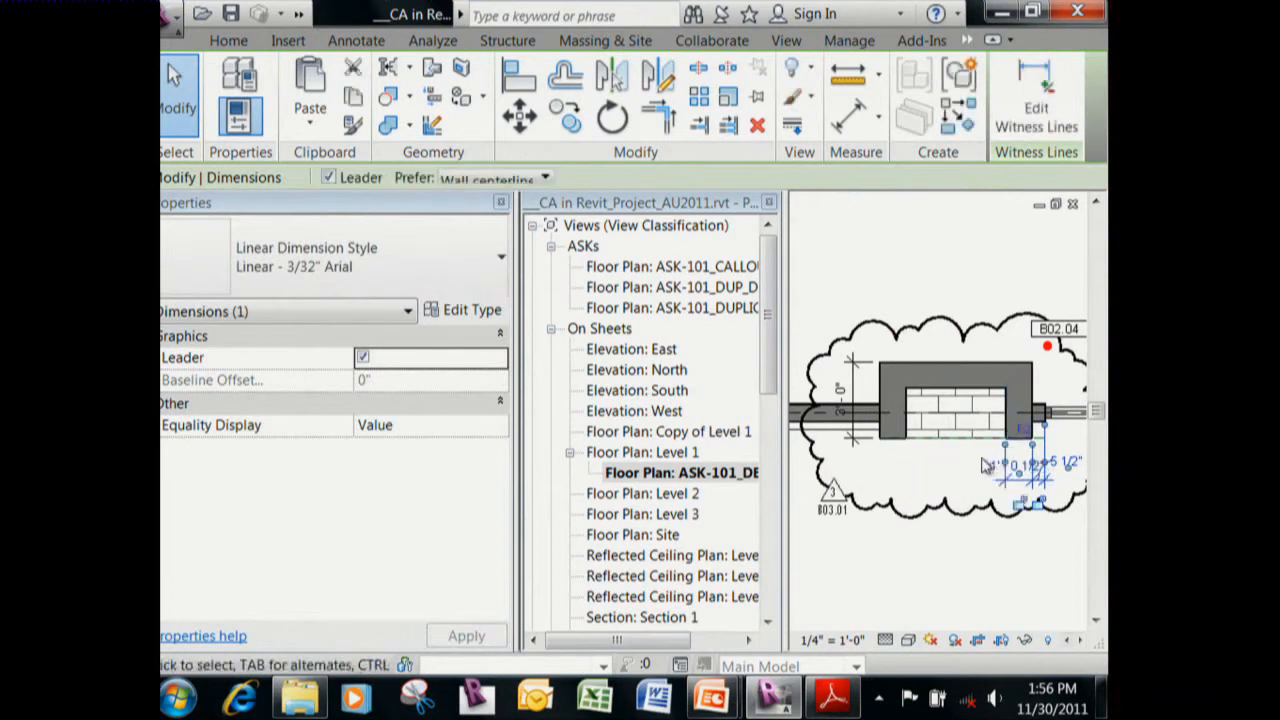
click(960, 468)
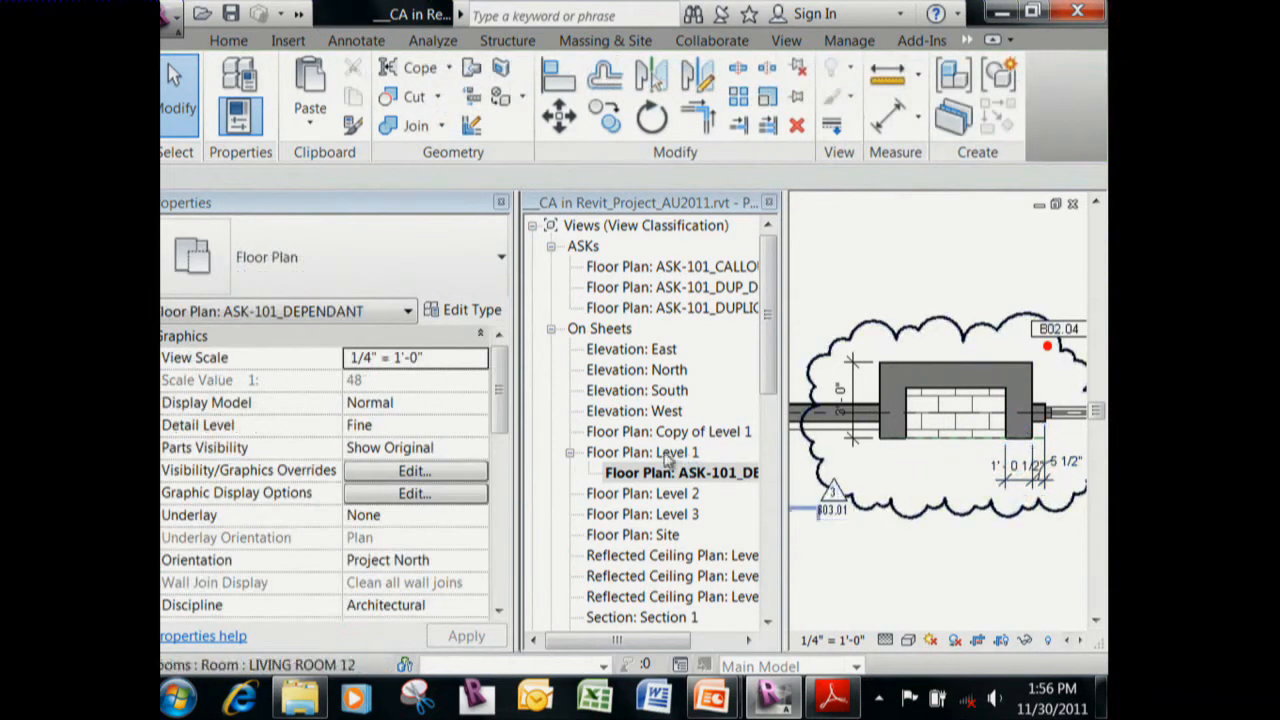
Open the parent Level 1 floor plan and examine the dimension string below the clouded fireplace.
double_click(668, 454)
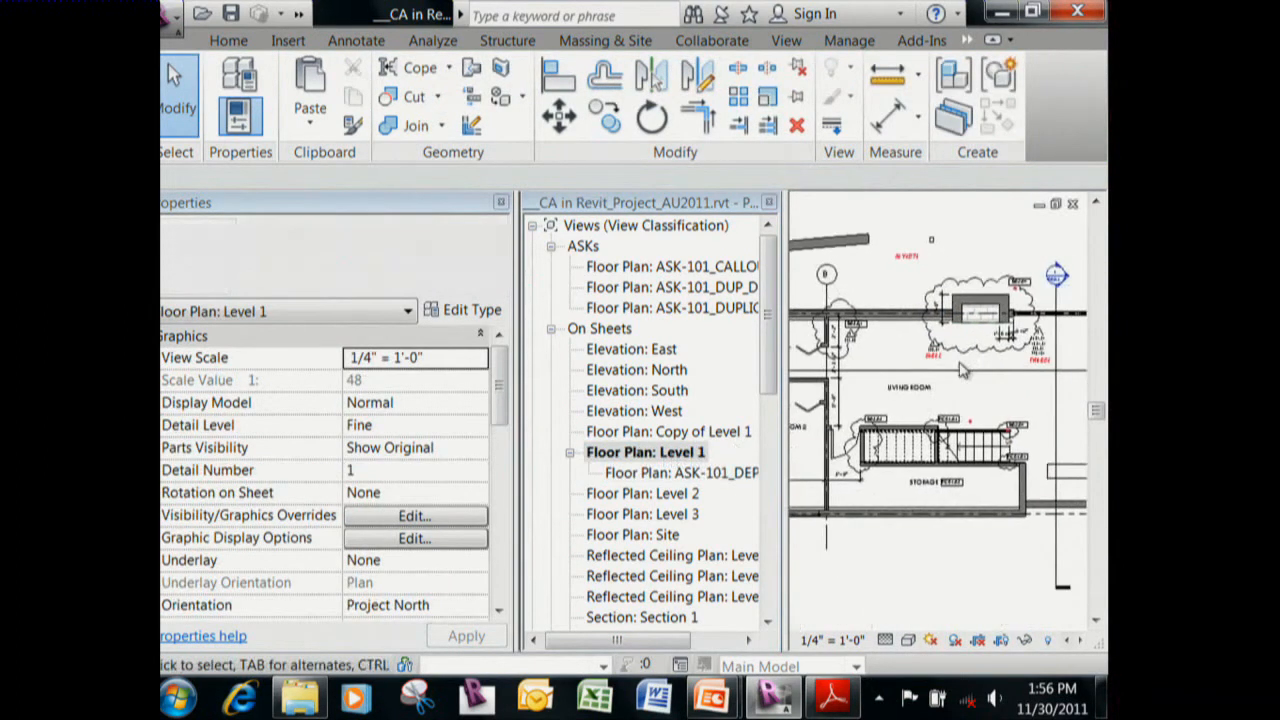
scroll(960, 370, up, 5)
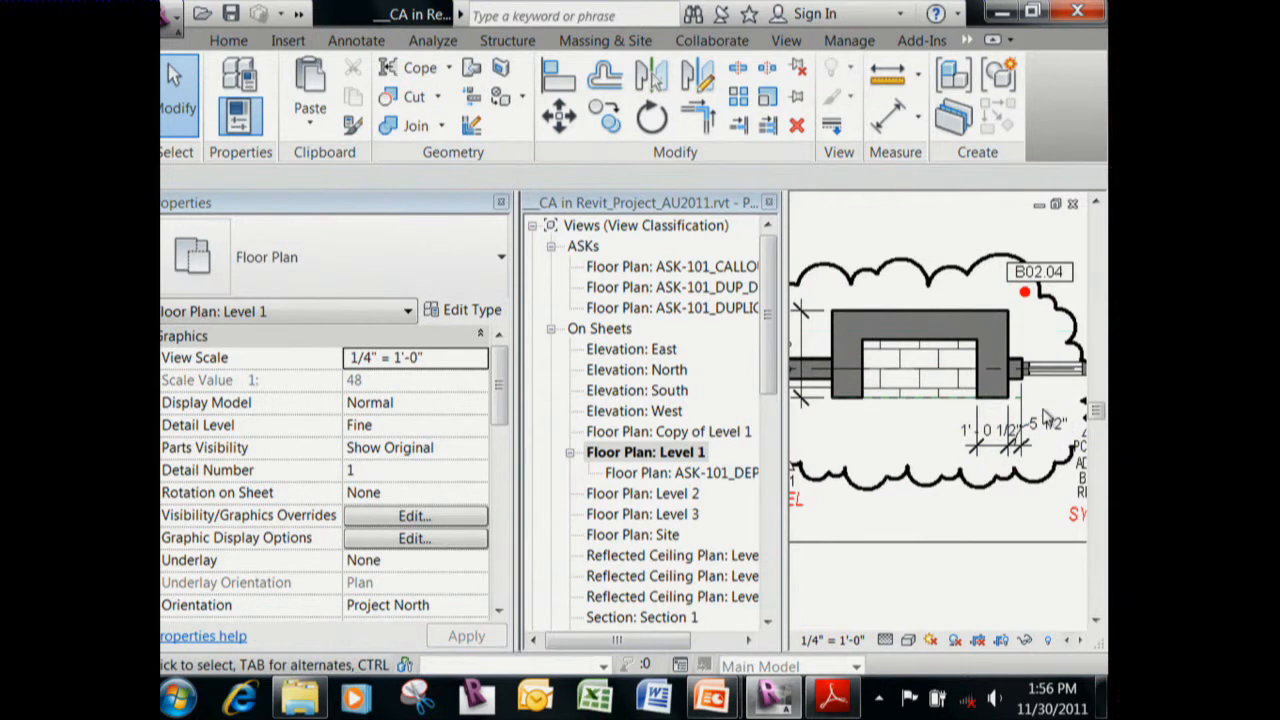
scroll(930, 448, down, 2)
scroll(930, 448, down, 3)
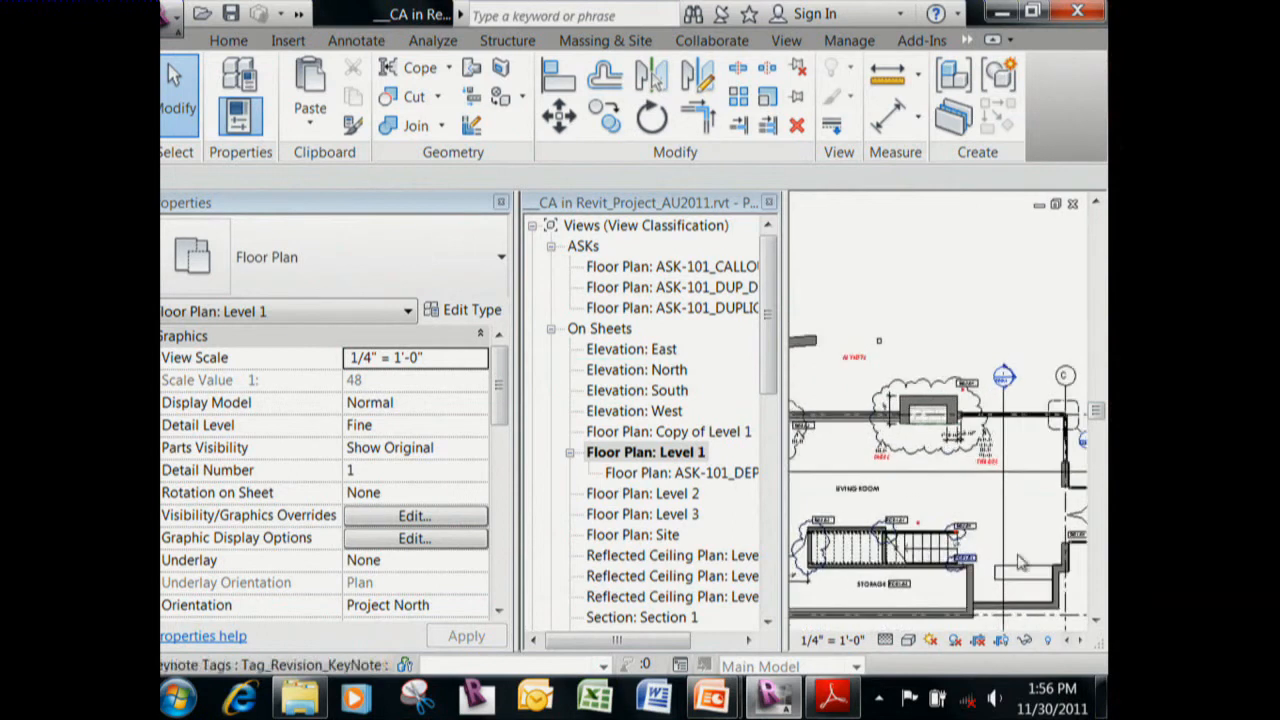
scroll(912, 488, up, 2)
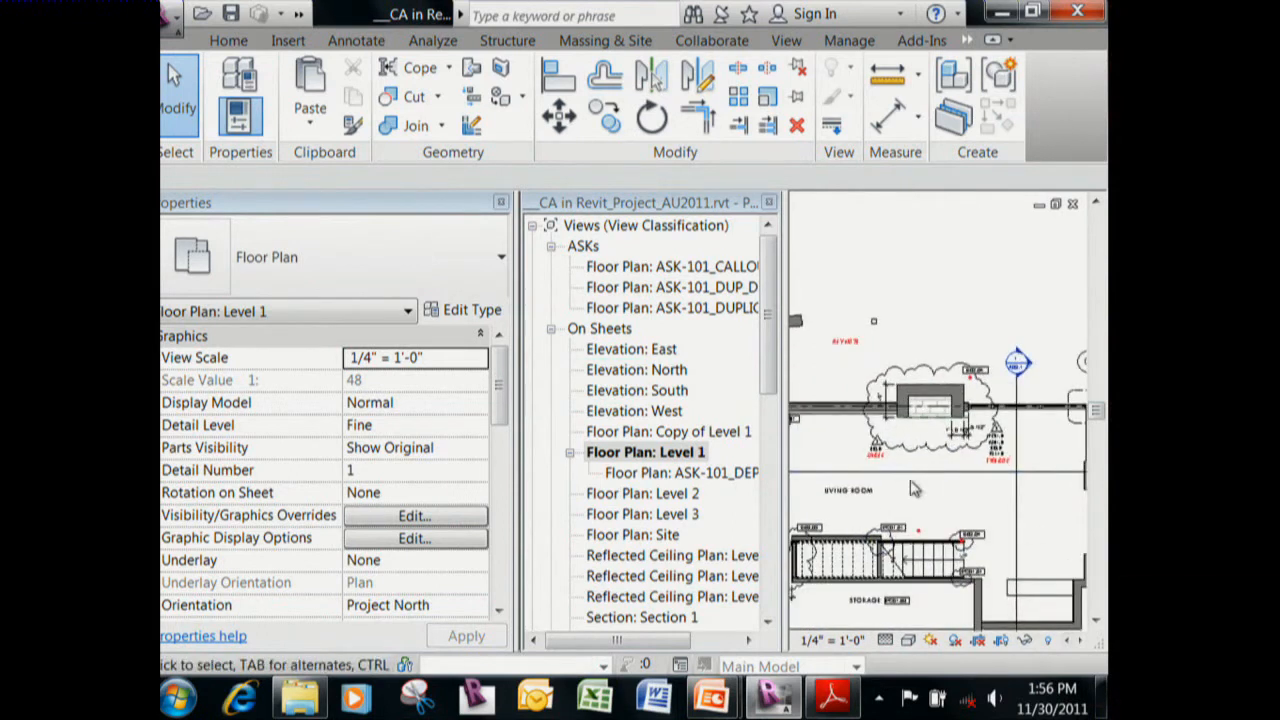
Reopen the ASK-101_DEPENDANT floor plan and set its view scale to 1 1/2" = 1'-0".
double_click(662, 472)
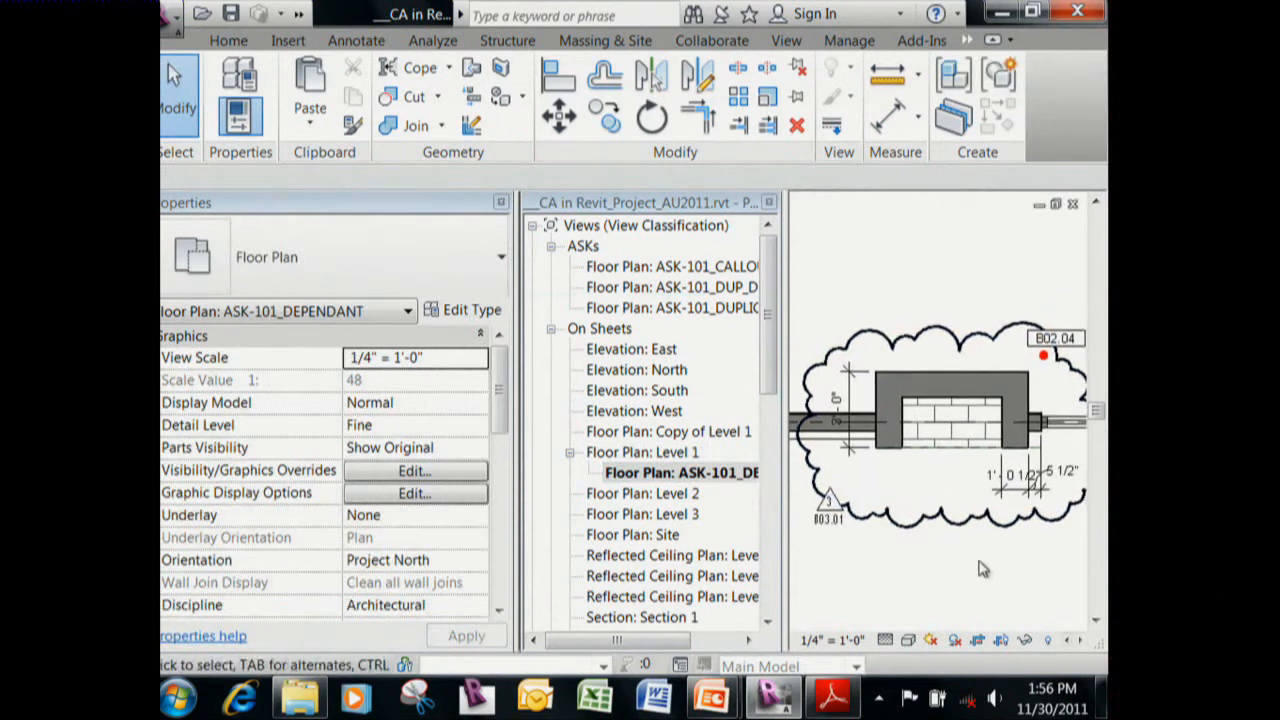
scroll(980, 565, down, 1)
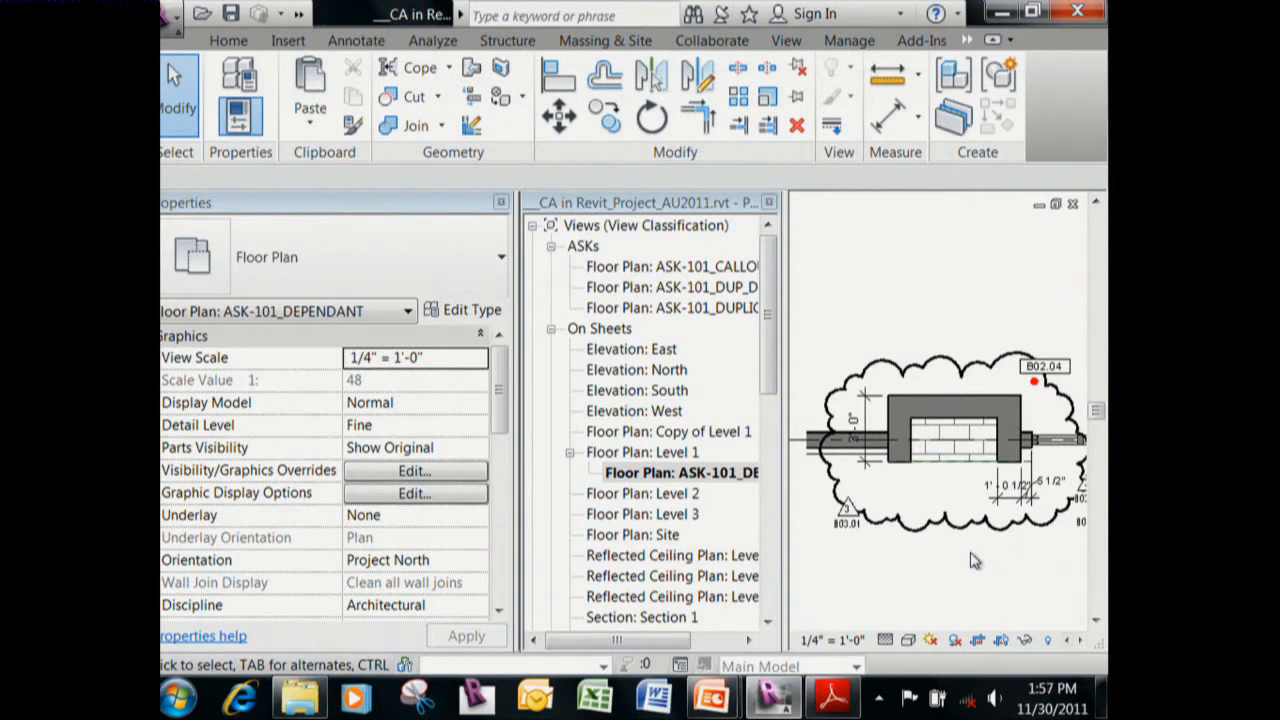
click(835, 641)
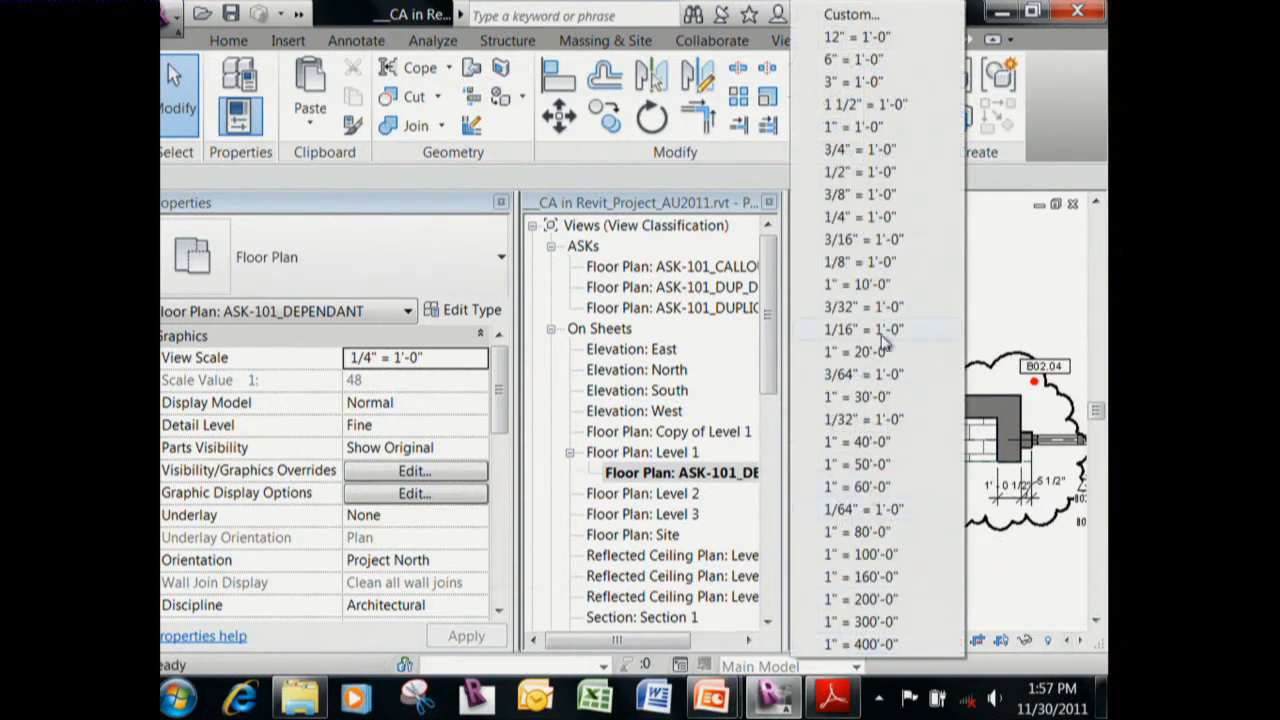
click(866, 106)
scroll(950, 376, up, 4)
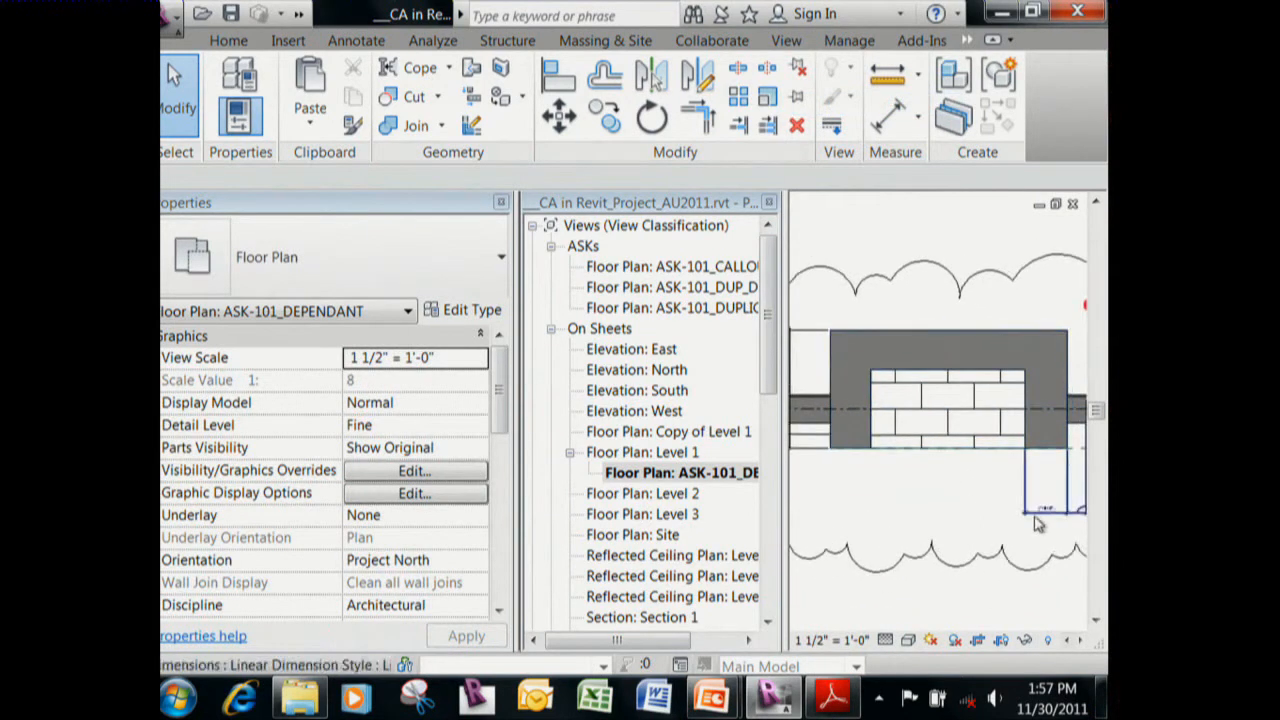
Open the Level 1 floor plan and examine its scale and annotations around the fireplace, stairs and rooms.
double_click(667, 455)
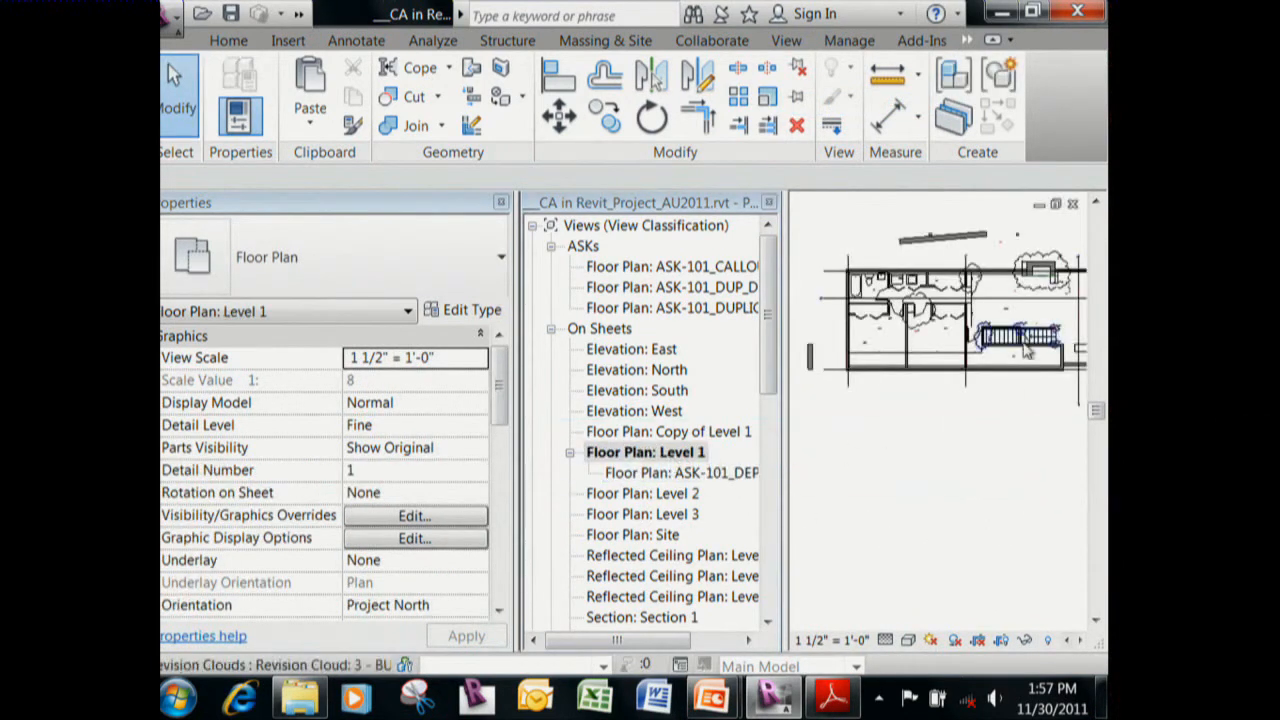
scroll(972, 410, up, 5)
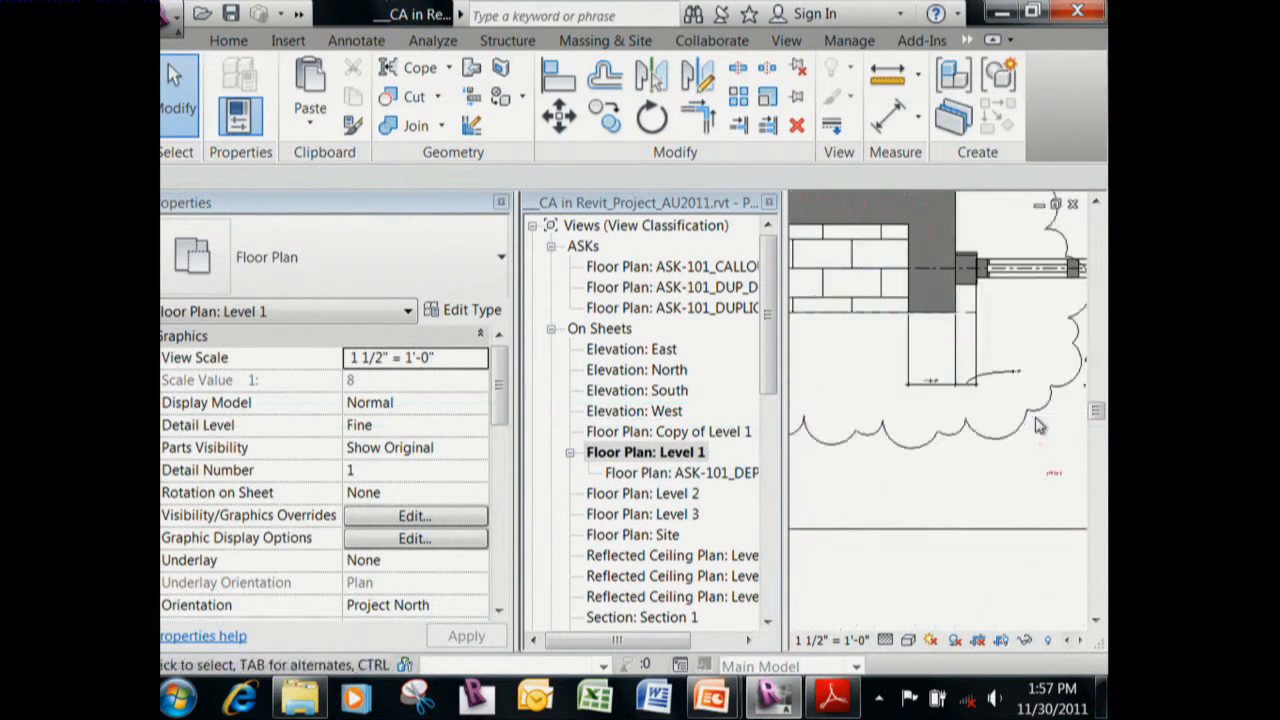
scroll(958, 378, down, 2)
scroll(958, 378, down, 5)
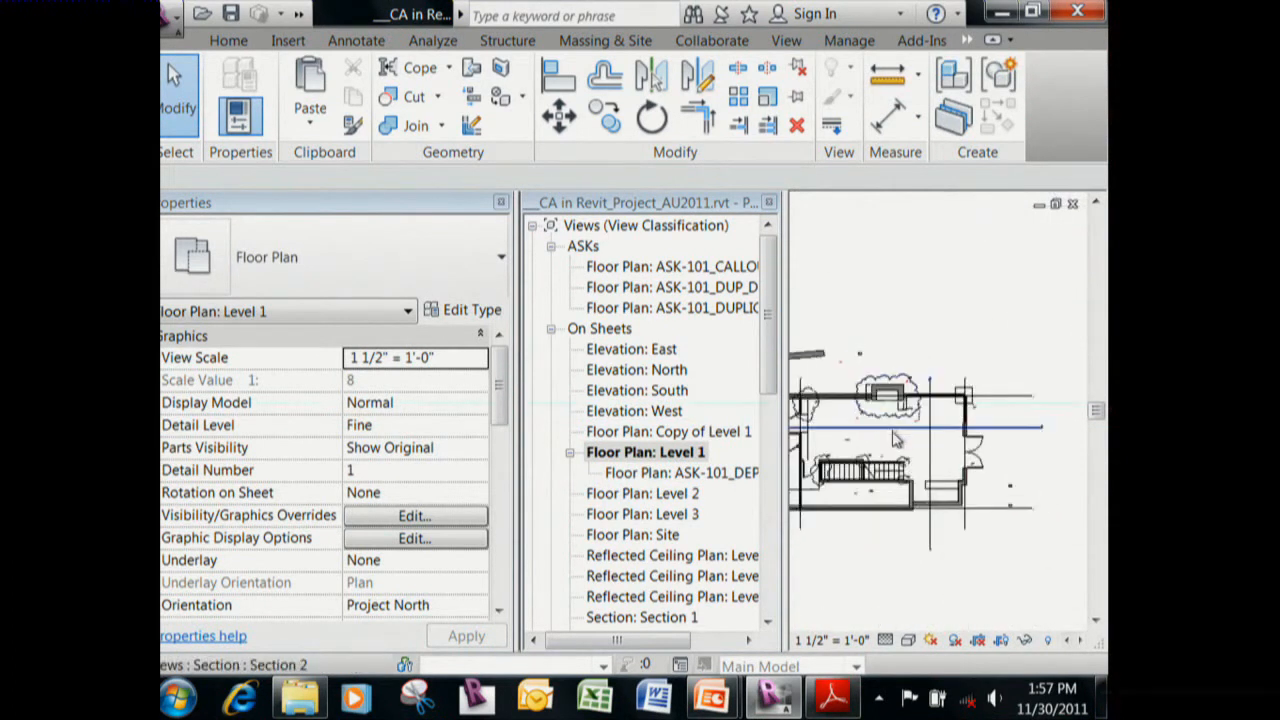
scroll(900, 450, down, 2)
scroll(906, 466, up, 4)
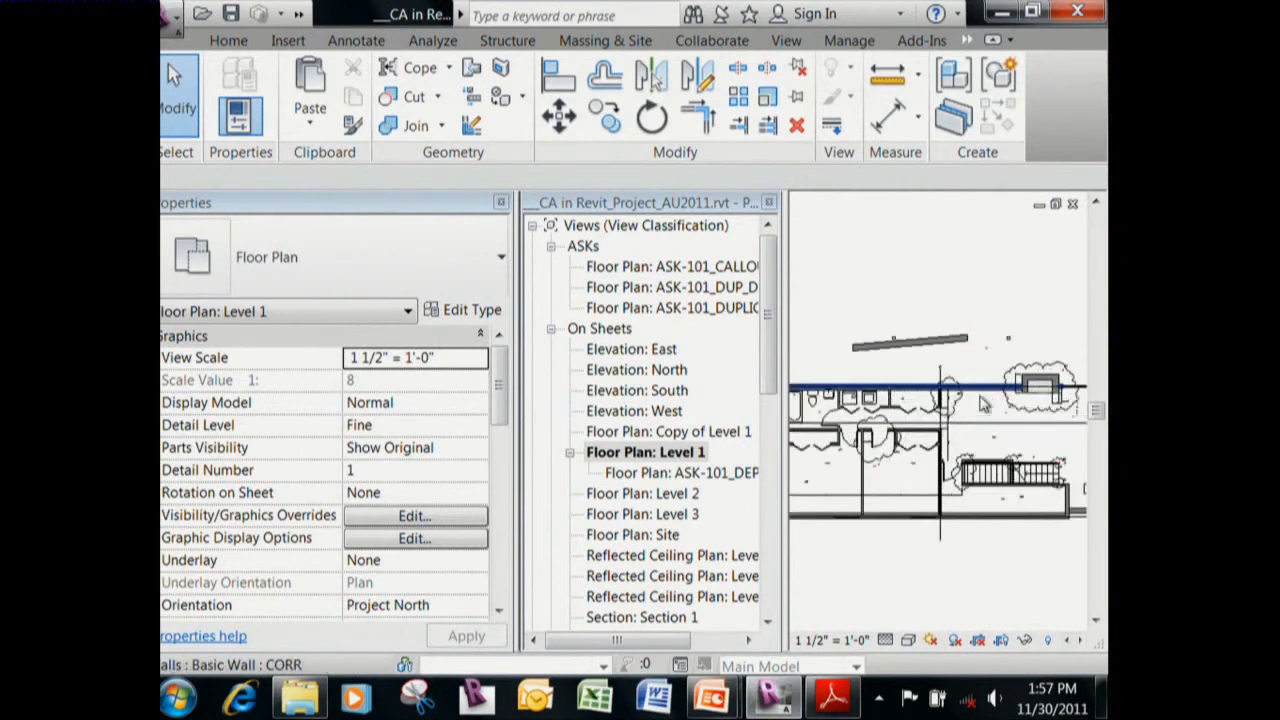
middle_drag(990, 430, 944, 421)
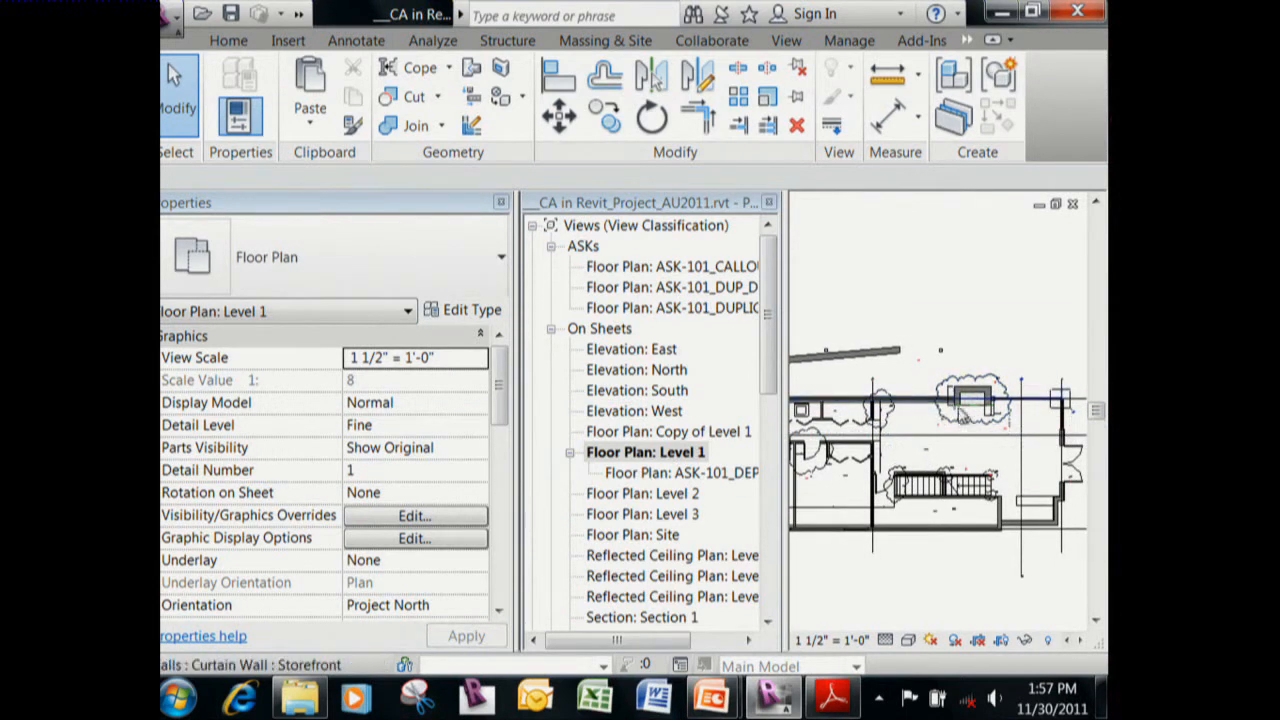
Close the Level 1 plan and open the ASK-101_CALLOUT floor plan from the ASKs group.
click(1074, 205)
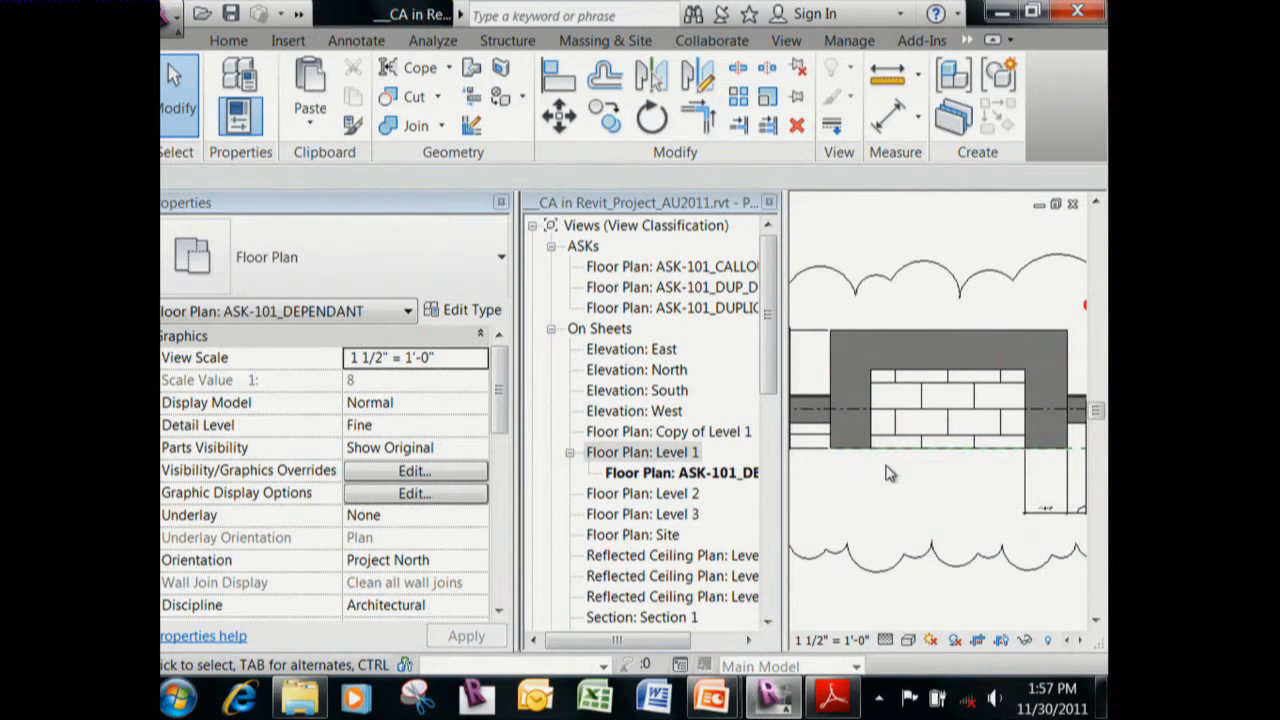
scroll(904, 448, down, 2)
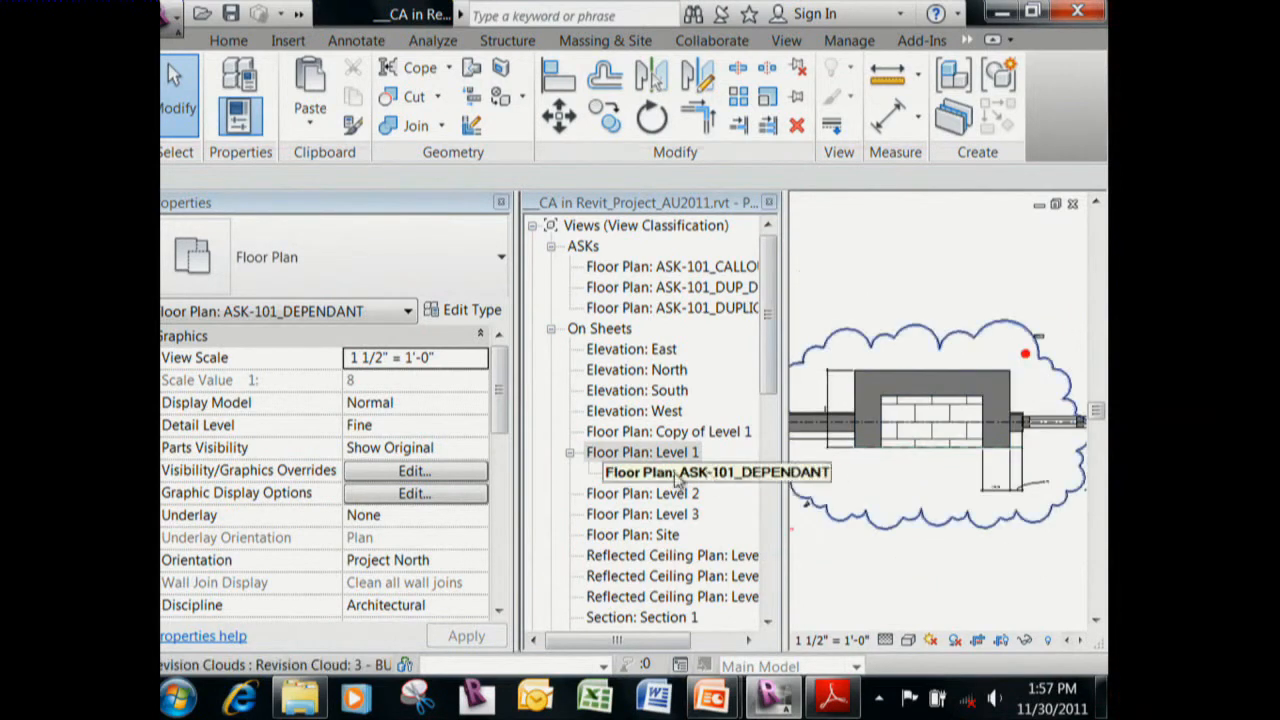
click(773, 250)
double_click(690, 266)
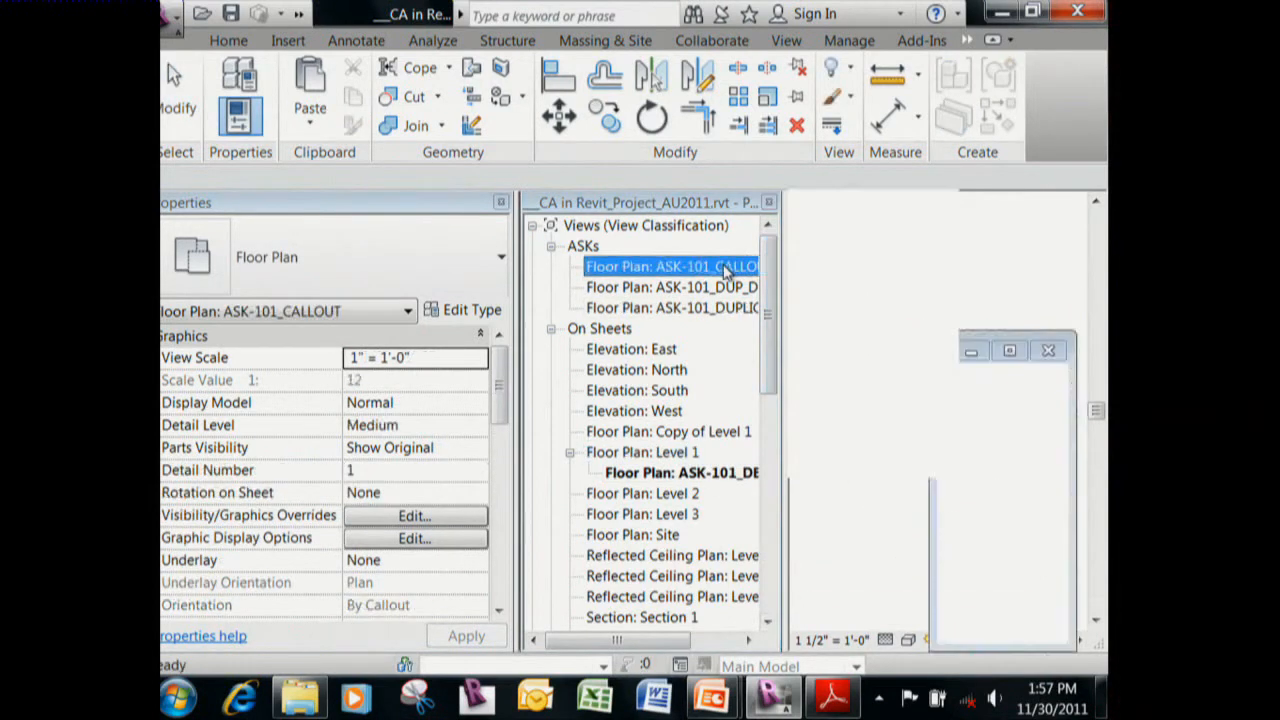
Open the sheet A02.1 - LEVEL 1 CONSTRUCTION PLAN.
scroll(1015, 520, down, 1)
scroll(920, 492, down, 1)
scroll(778, 427, down, 5)
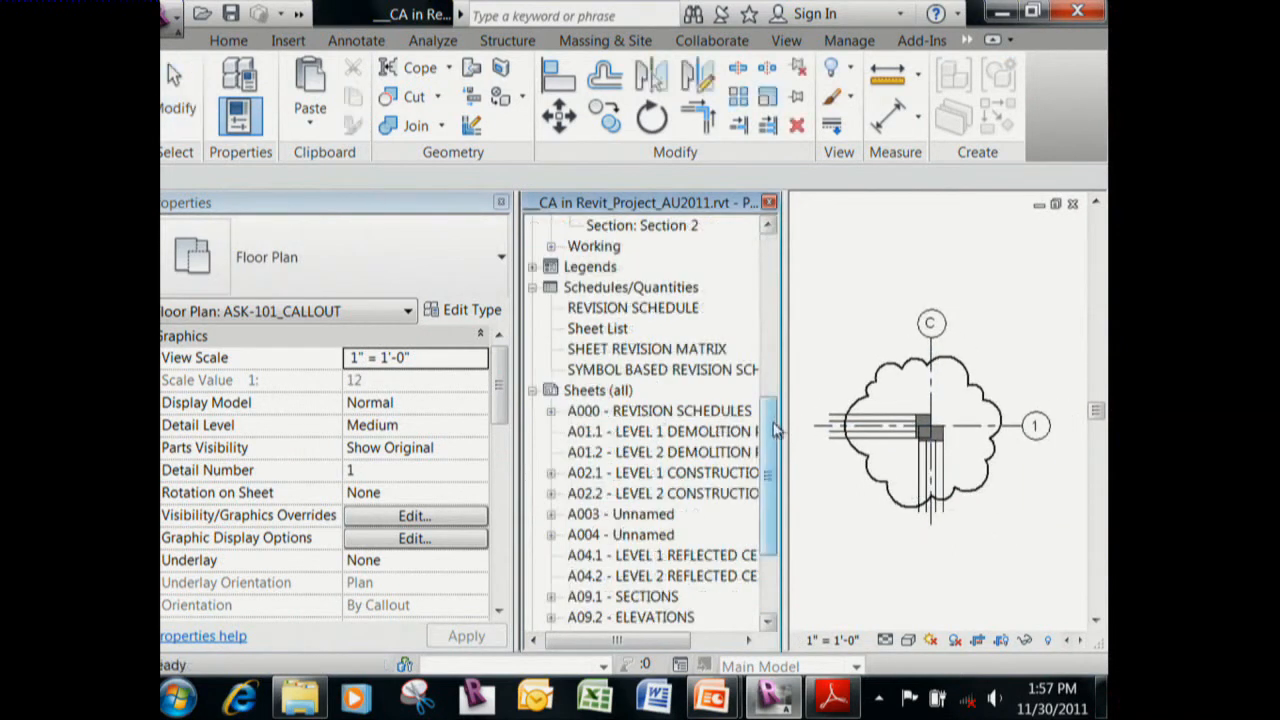
double_click(602, 396)
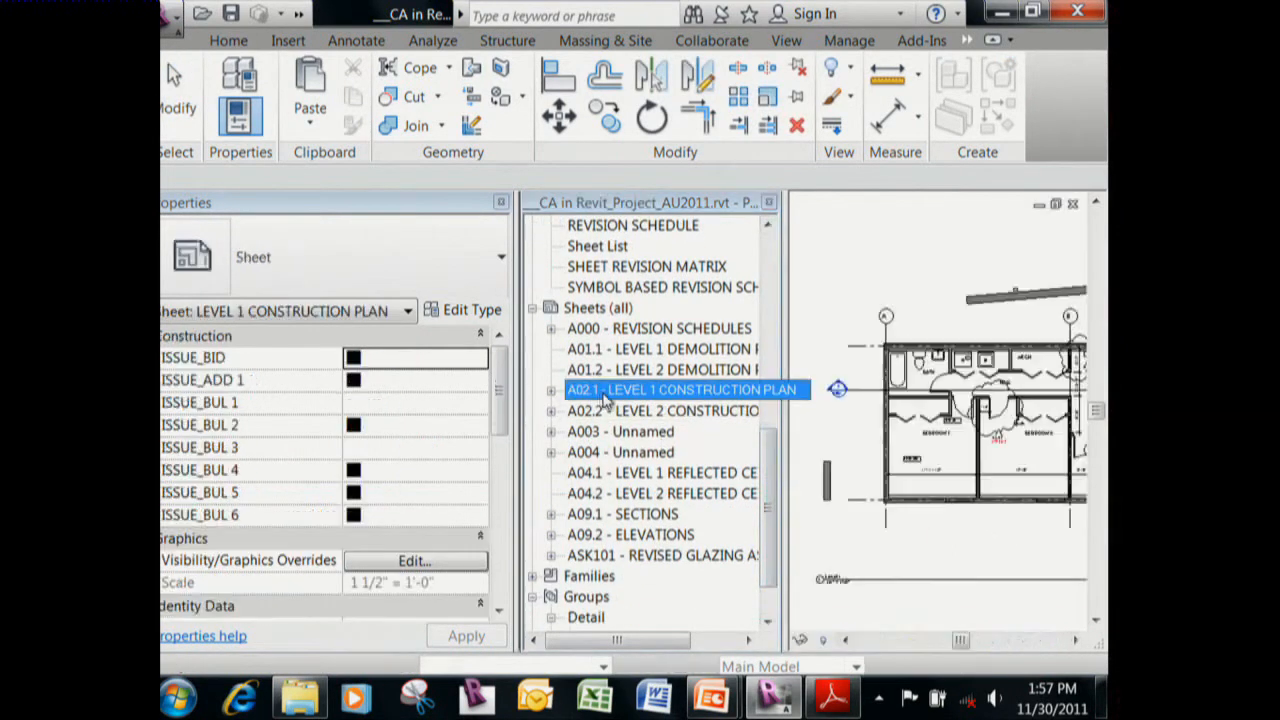
Activate the Level 1 plan viewport on the sheet, near the building corner with the callout.
scroll(1001, 442, up, 5)
middle_drag(1001, 442, 810, 558)
scroll(1000, 432, down, 4)
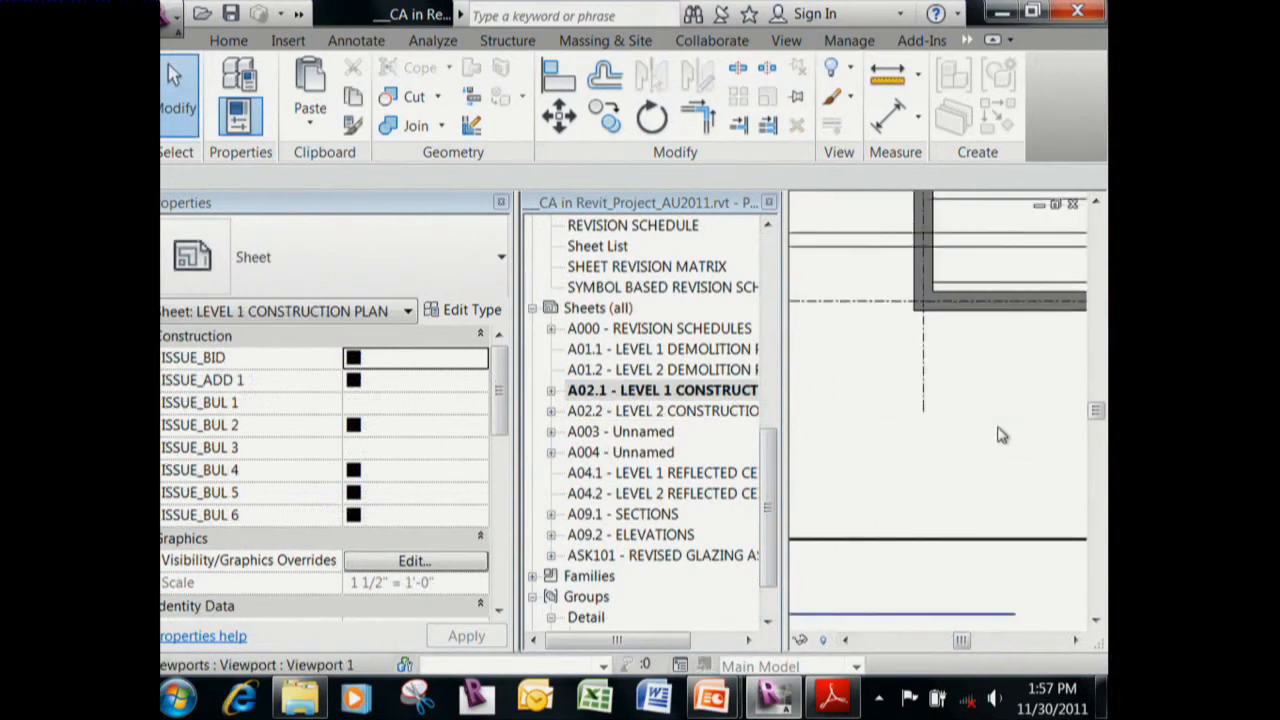
middle_drag(1006, 440, 840, 600)
middle_drag(1040, 329, 798, 380)
middle_drag(1040, 387, 699, 334)
middle_drag(931, 292, 862, 449)
scroll(851, 356, up, 3)
right_click(883, 443)
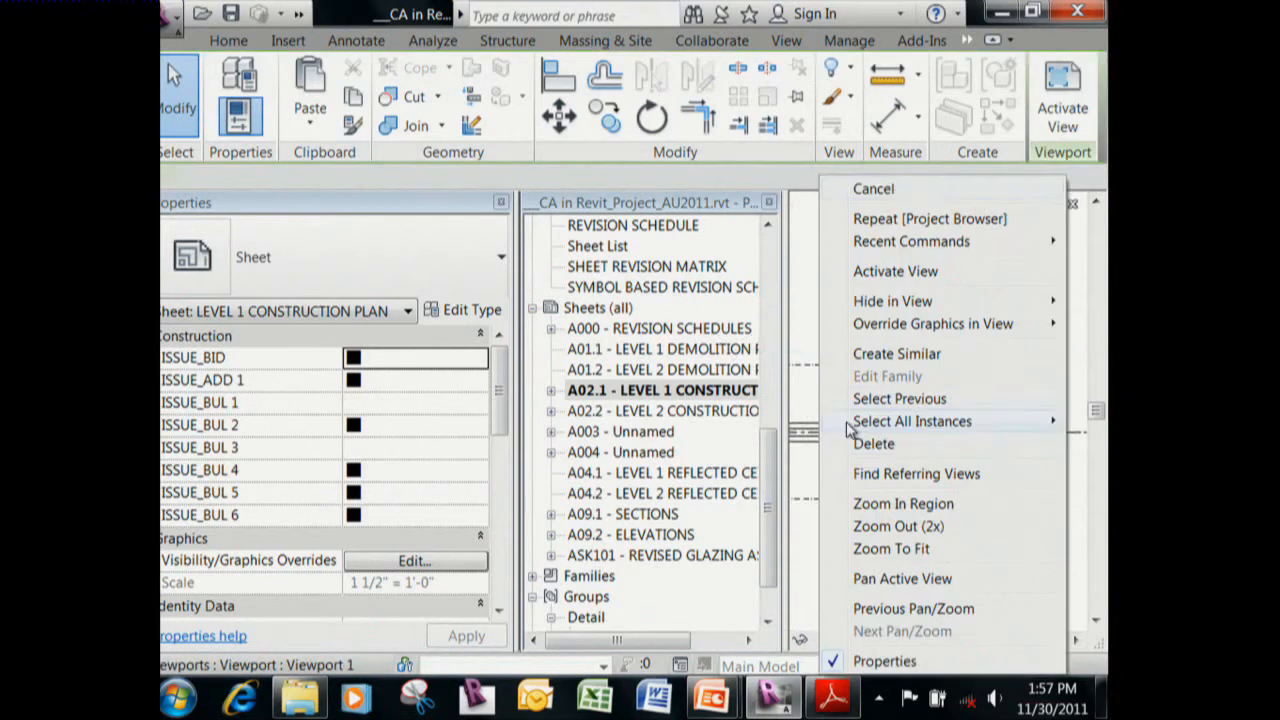
click(912, 270)
Inspect the callout around the building corner and open its referenced view from the 1/ASK101 callout head.
scroll(850, 446, up, 1)
middle_drag(850, 455, 970, 462)
scroll(1029, 454, up, 2)
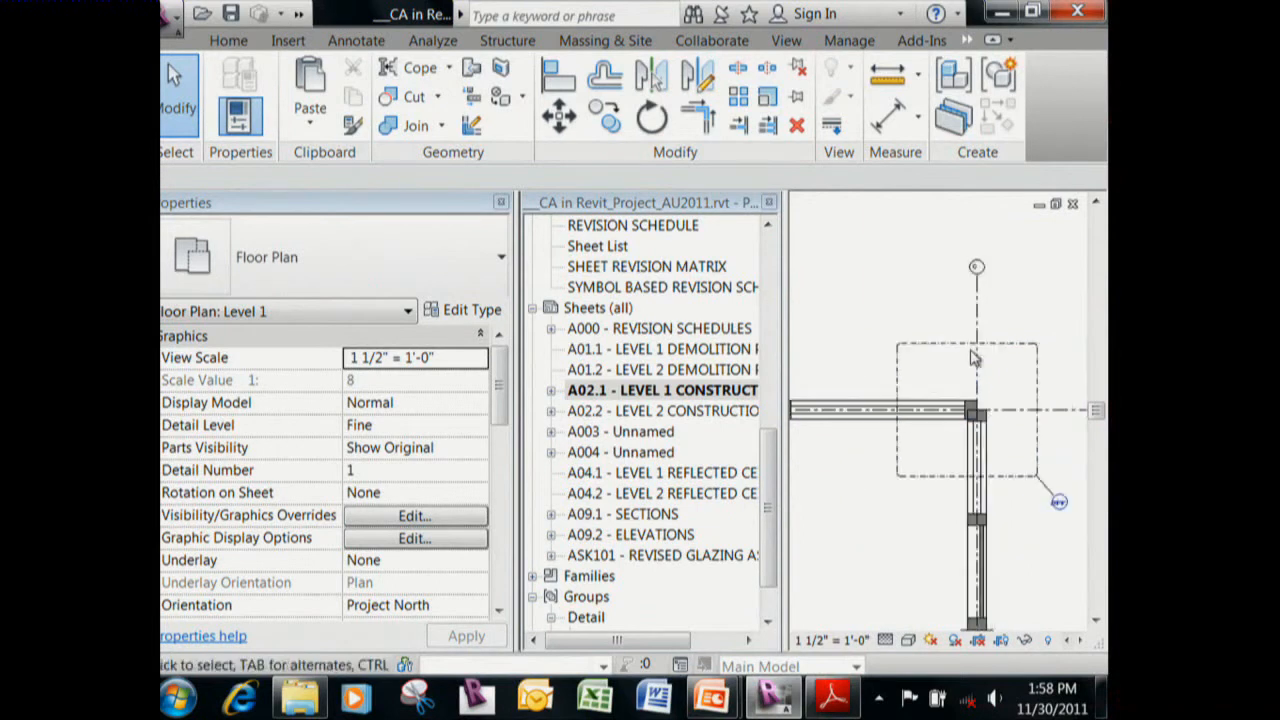
scroll(978, 360, down, 2)
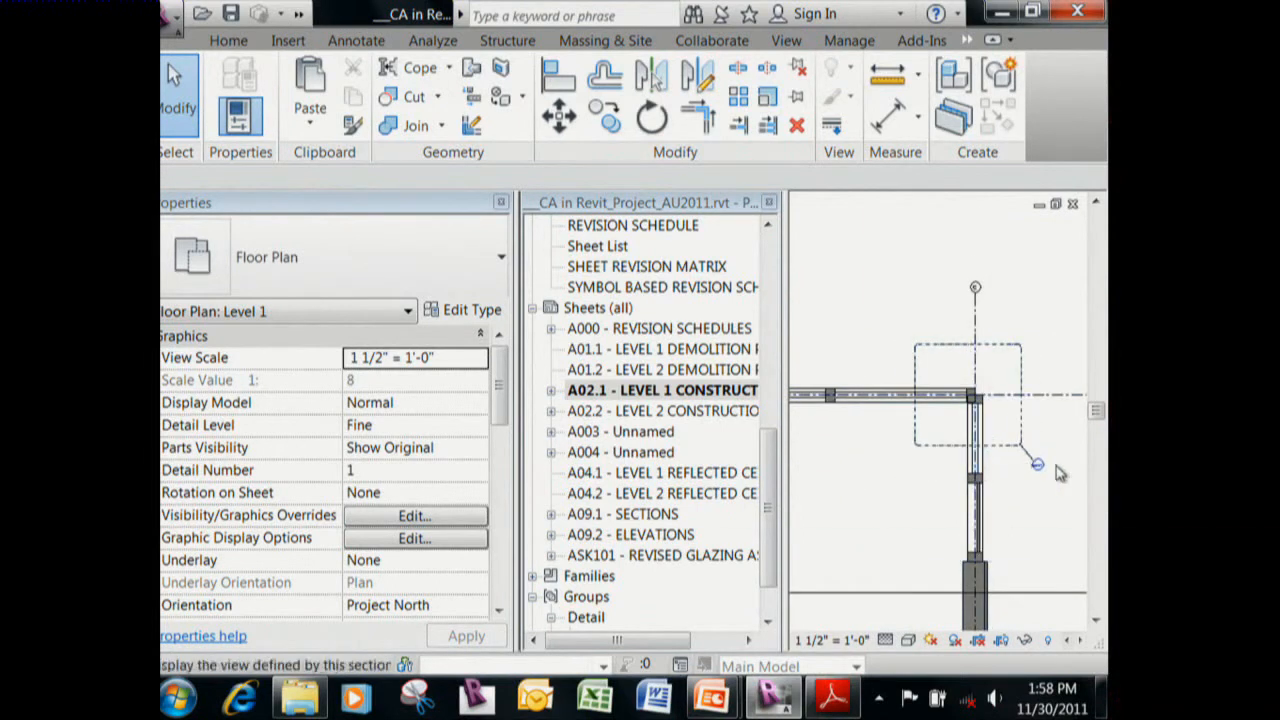
scroll(1025, 470, up, 2)
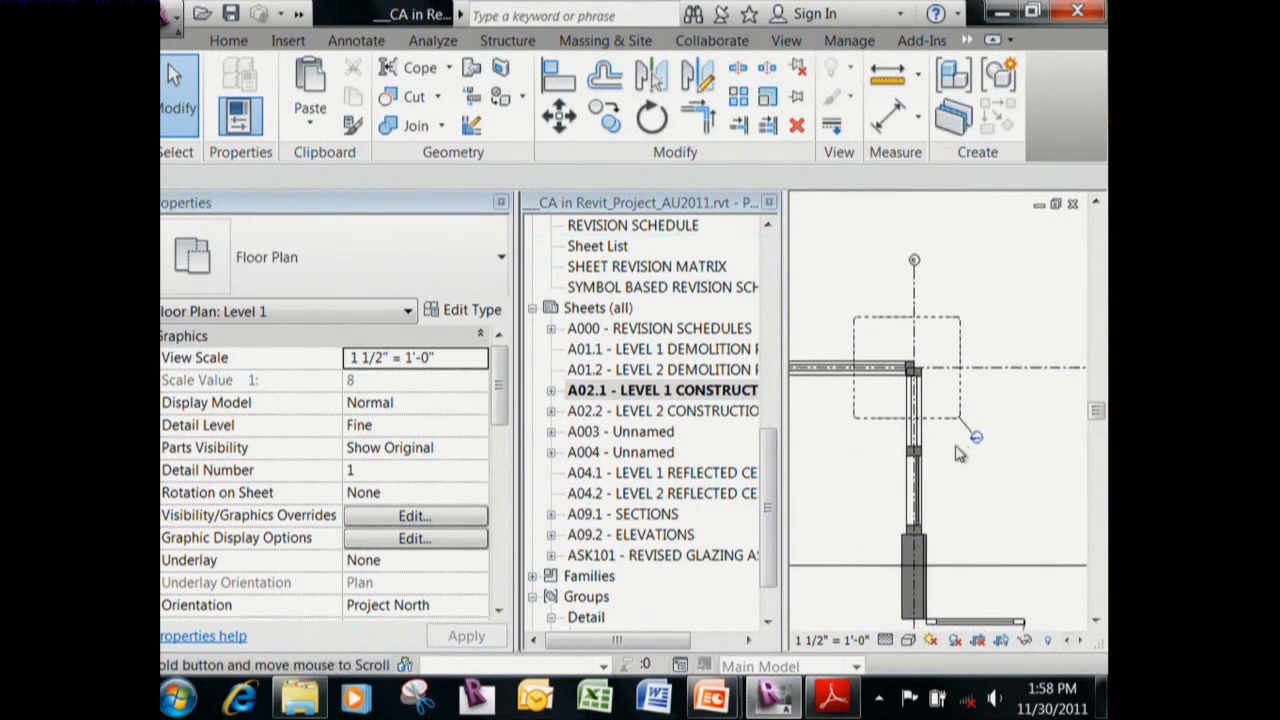
scroll(980, 458, up, 1)
scroll(980, 458, up, 2)
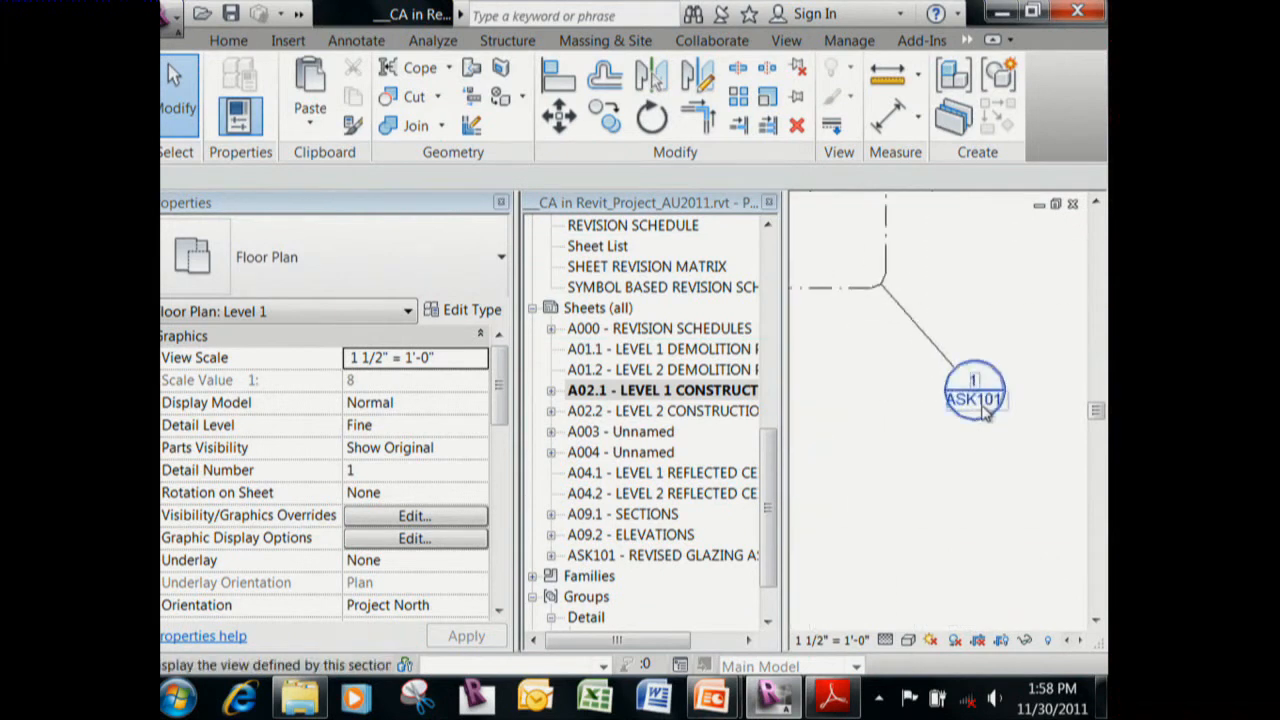
double_click(975, 400)
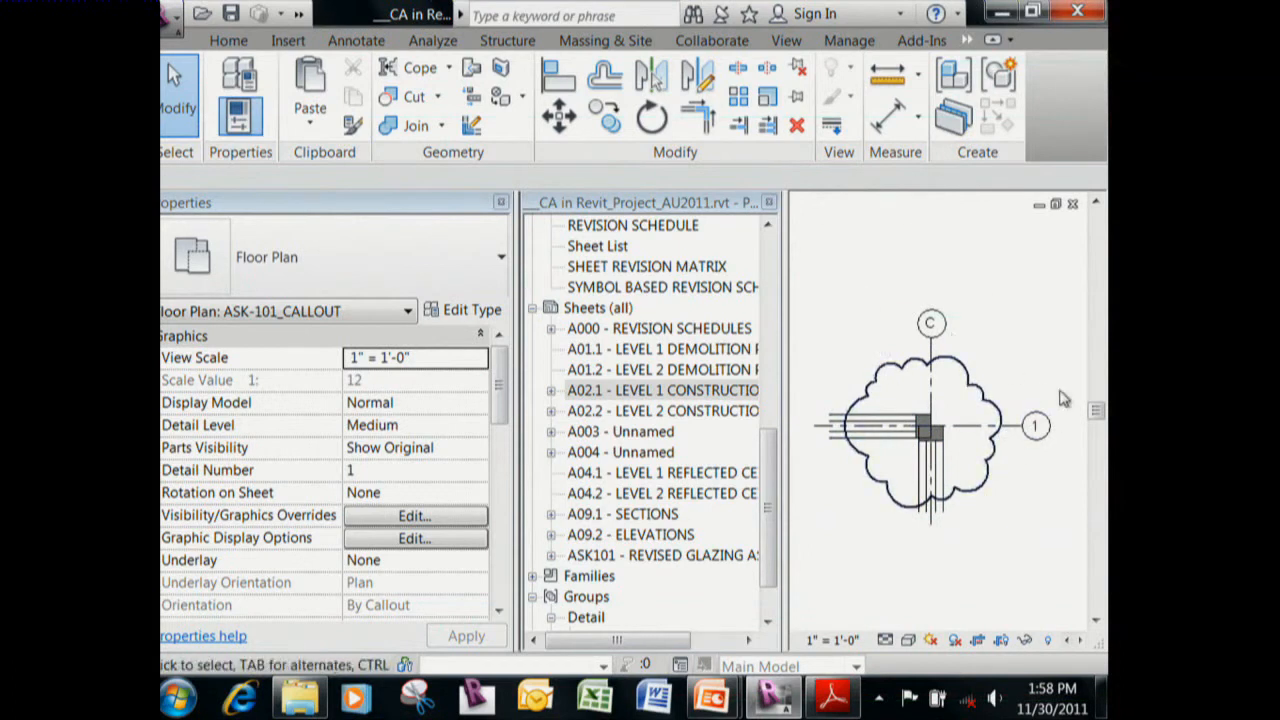
scroll(1058, 332, down, 3)
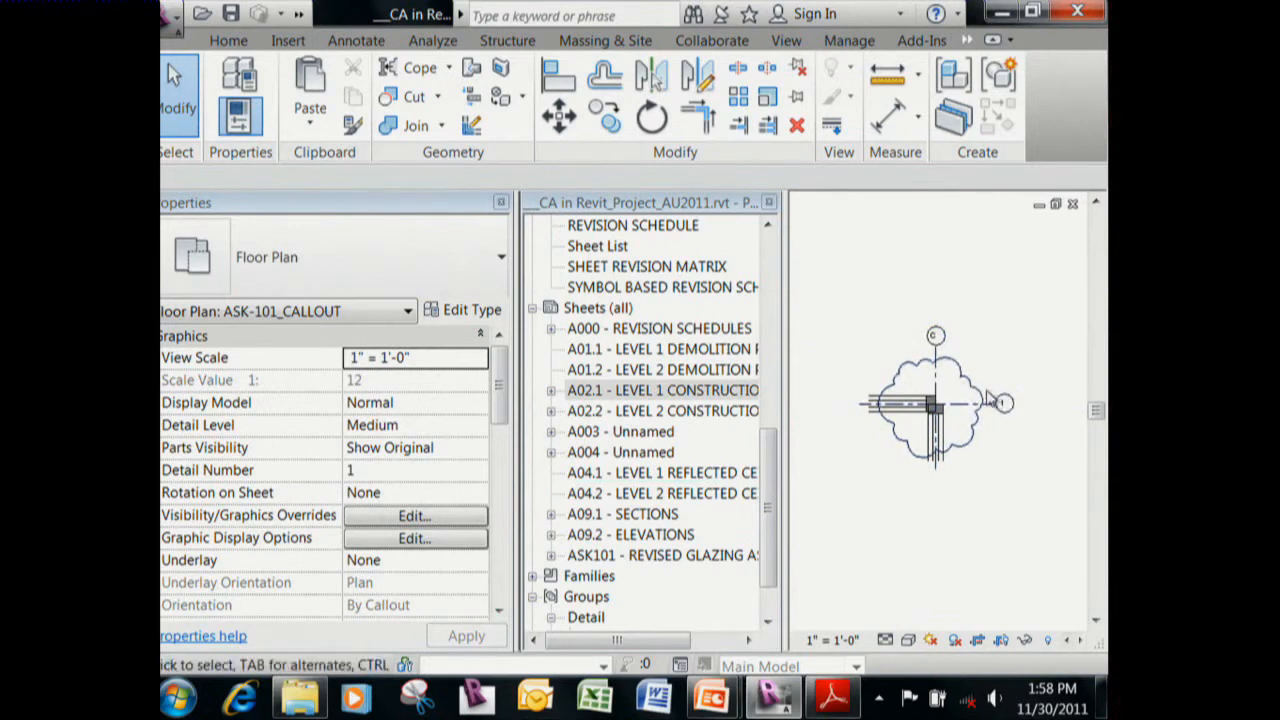
scroll(975, 398, up, 1)
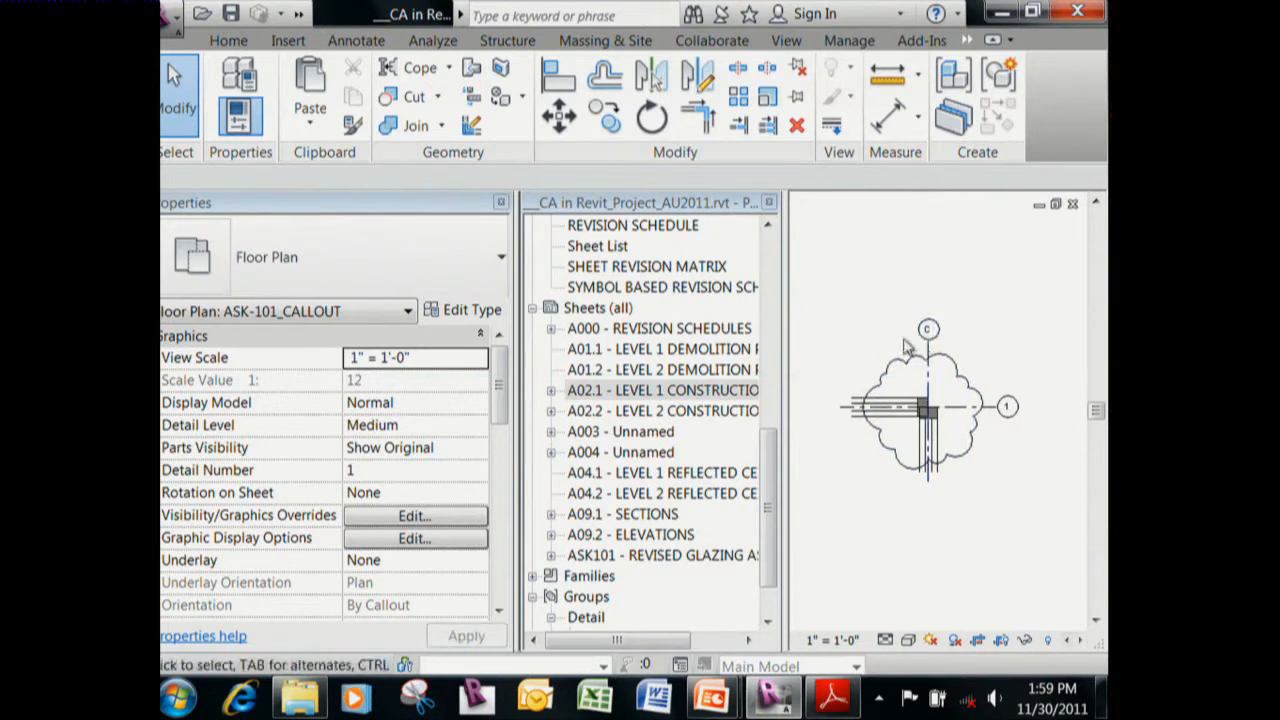
Close the ASK-101_CALLOUT view and return to the corner callout in the activated Level 1 plan.
click(1075, 206)
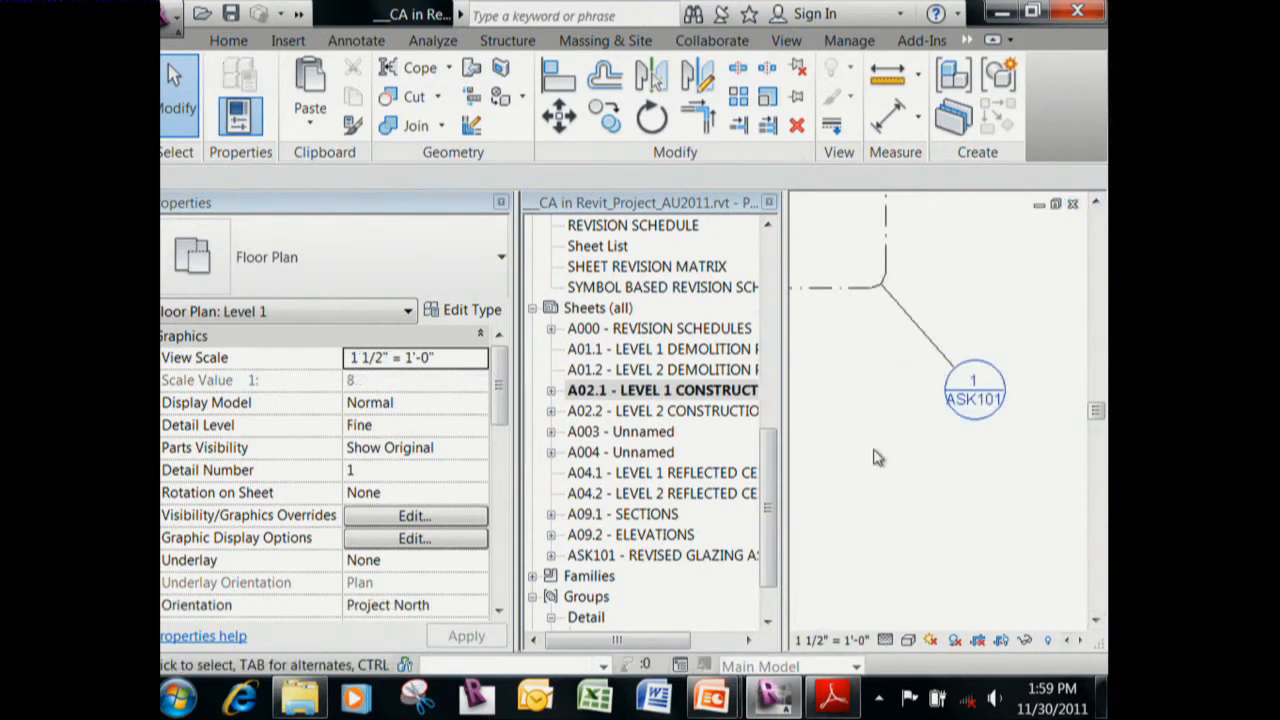
scroll(851, 429, down, 1)
scroll(853, 426, down, 2)
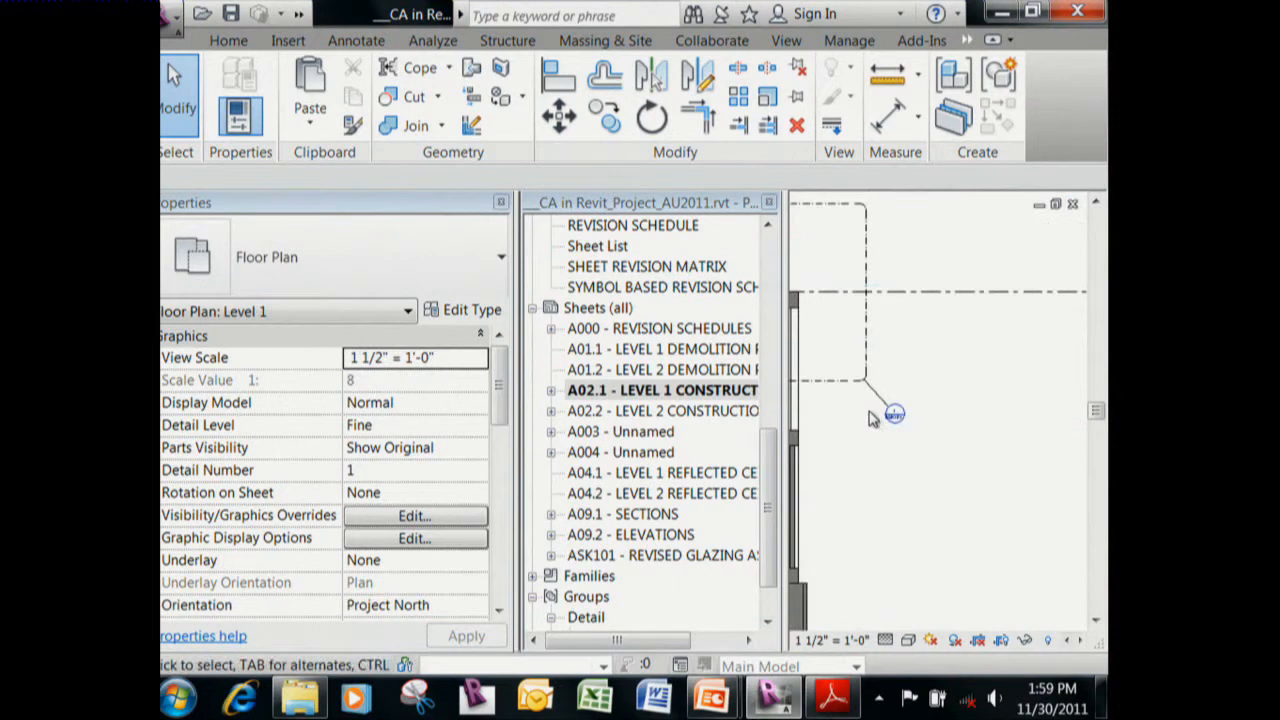
Close the activated Level 1 plan view and reopen the sheet A02.1 - LEVEL 1 CONSTRUCTION PLAN.
scroll(937, 420, up, 1)
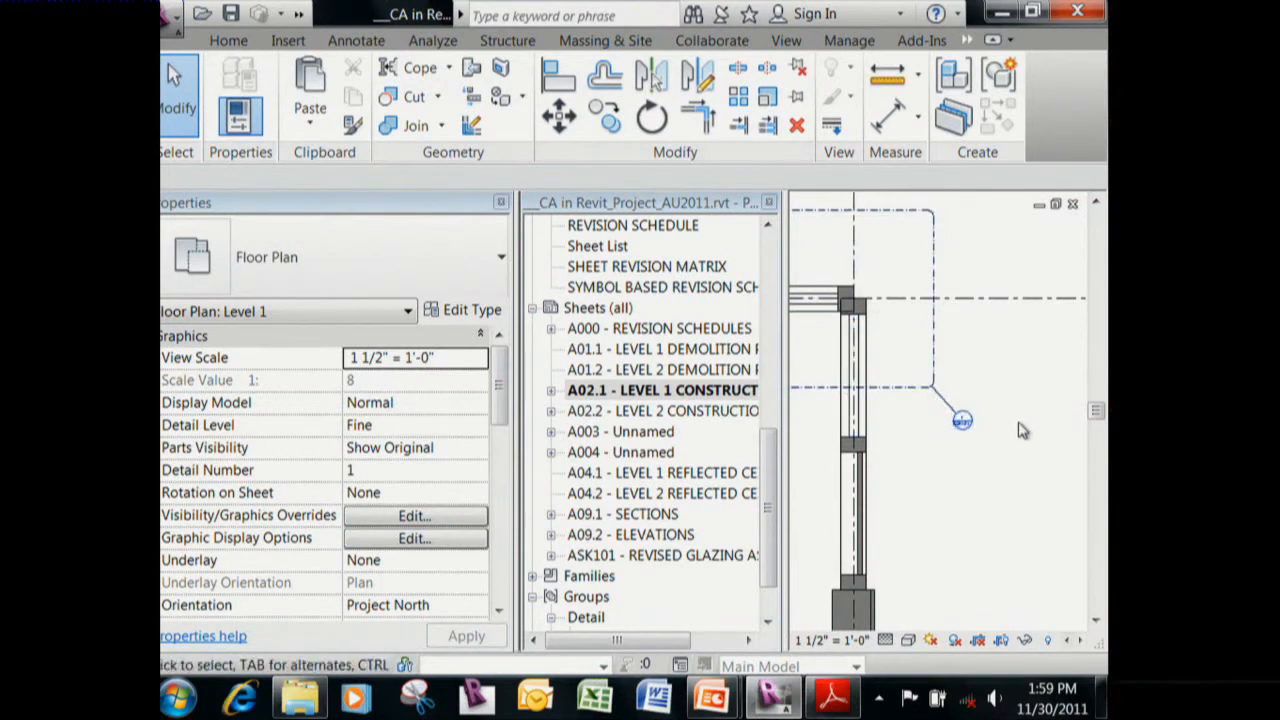
scroll(980, 378, down, 3)
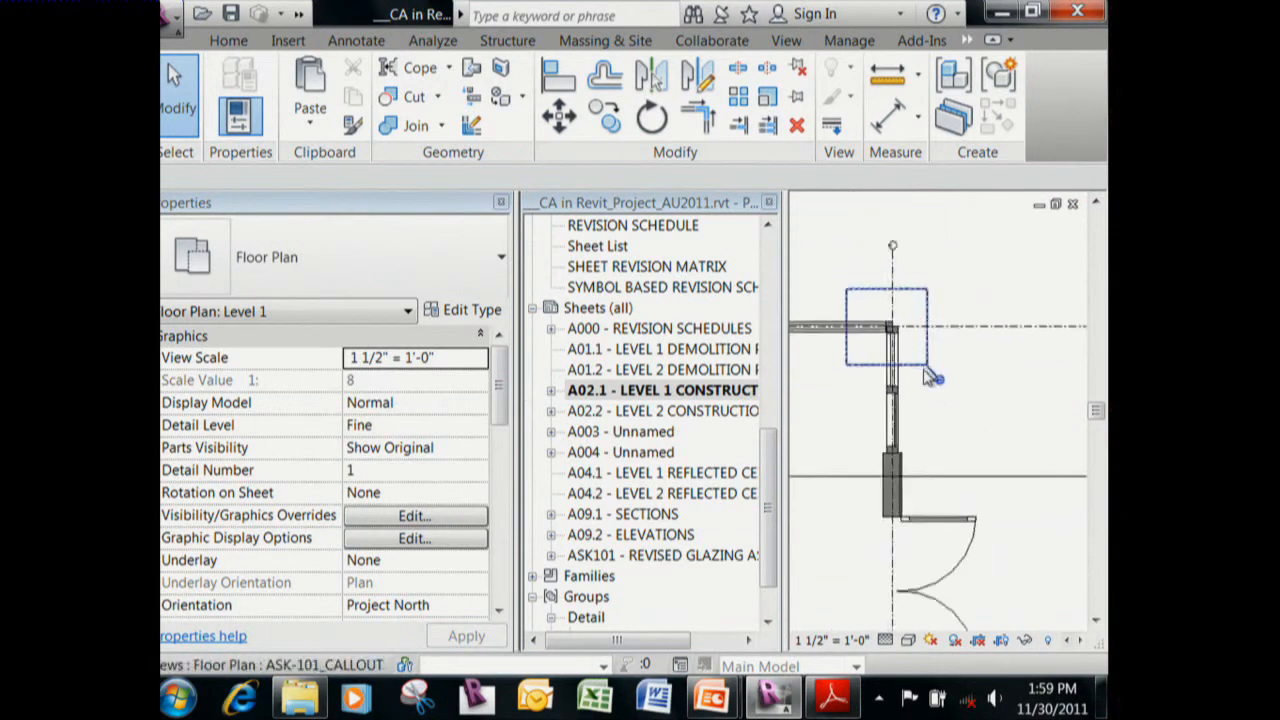
middle_drag(1010, 348, 991, 415)
scroll(1017, 312, down, 1)
scroll(1010, 382, up, 2)
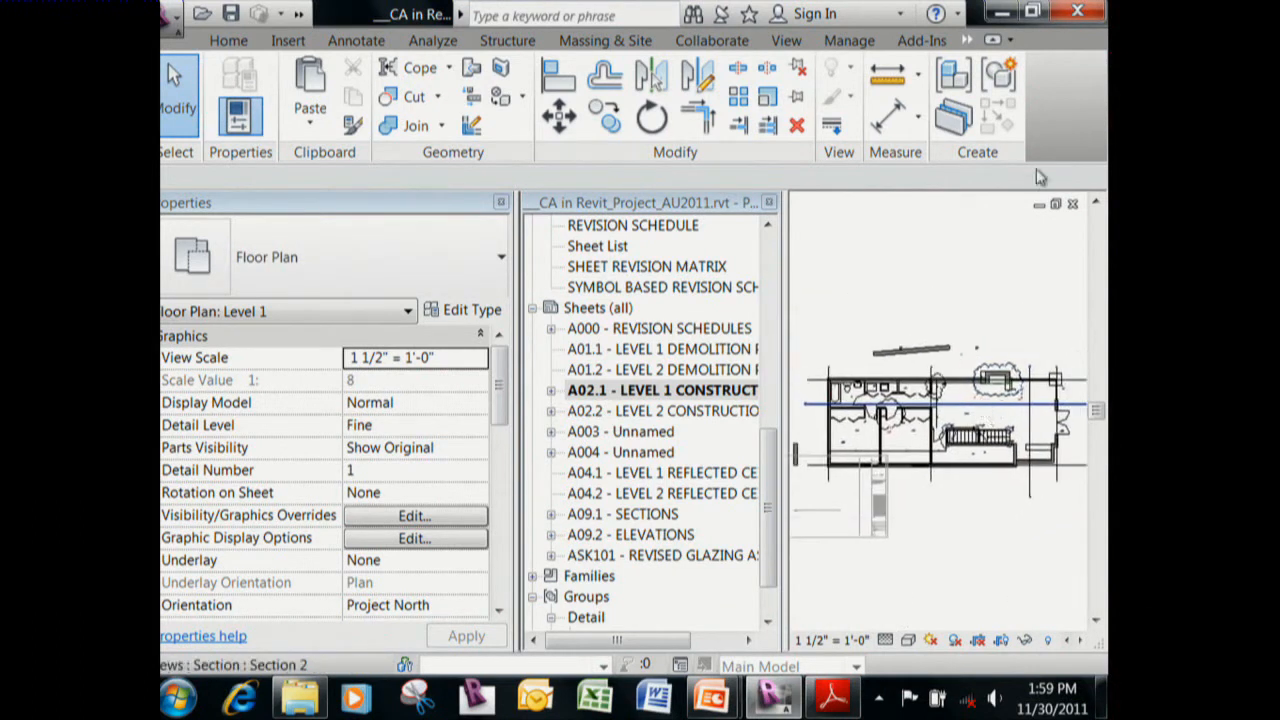
click(1074, 205)
click(683, 392)
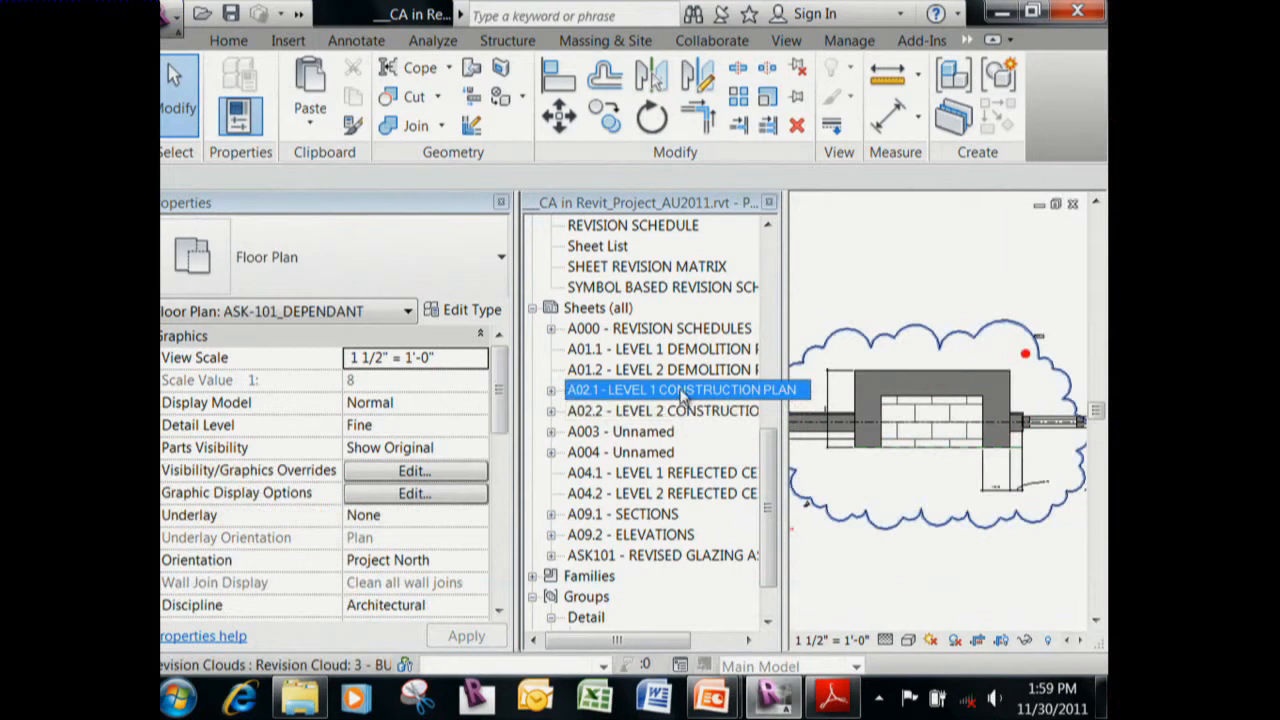
double_click(683, 392)
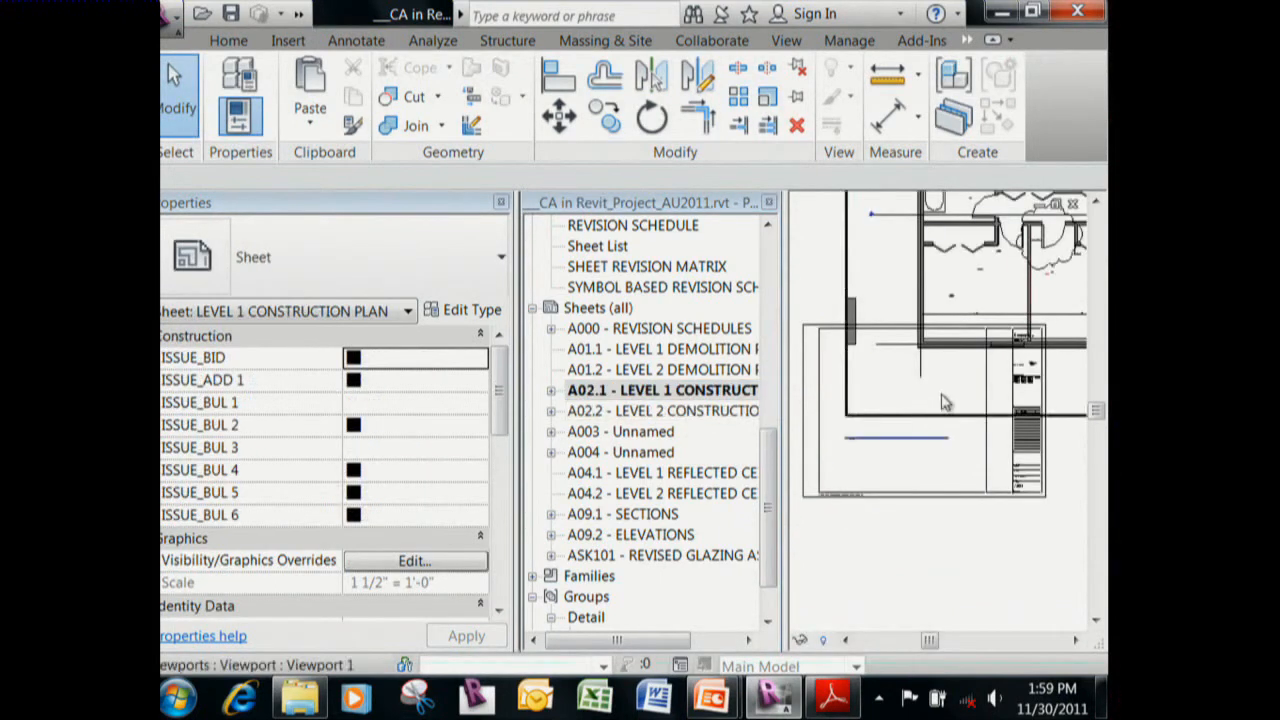
scroll(943, 402, down, 5)
scroll(937, 452, down, 4)
scroll(852, 507, up, 3)
scroll(991, 340, up, 5)
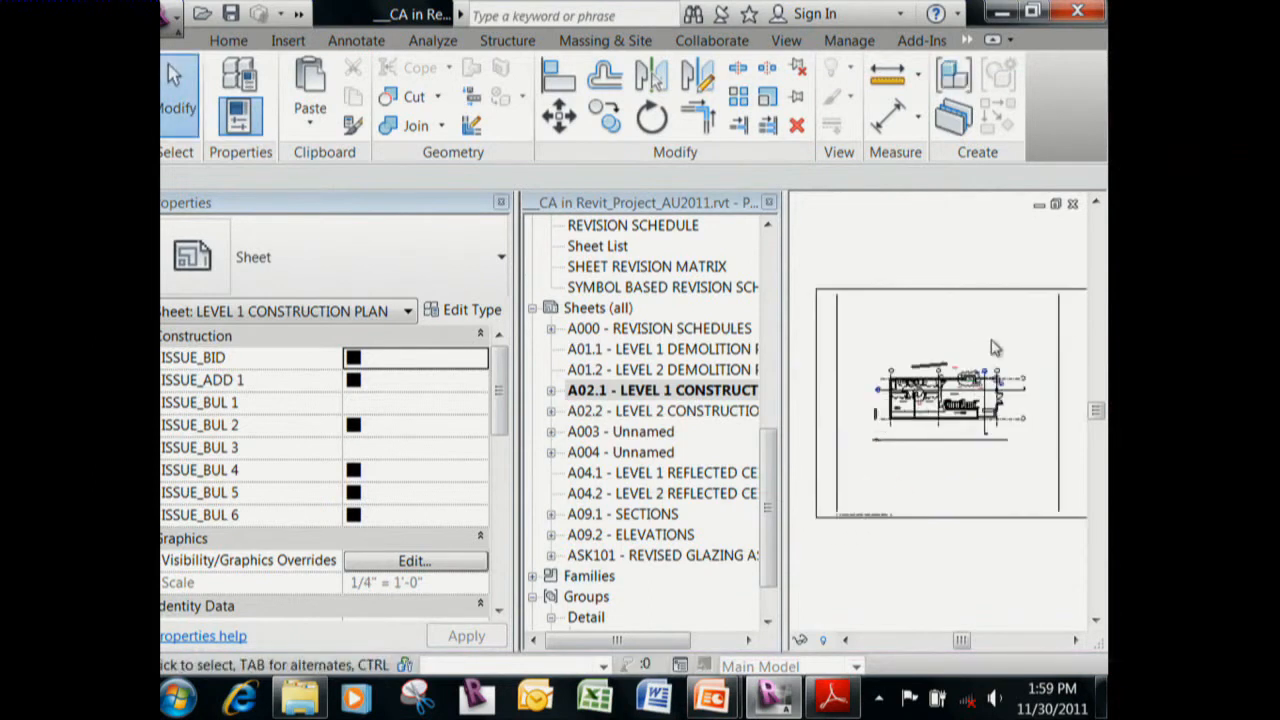
click(769, 204)
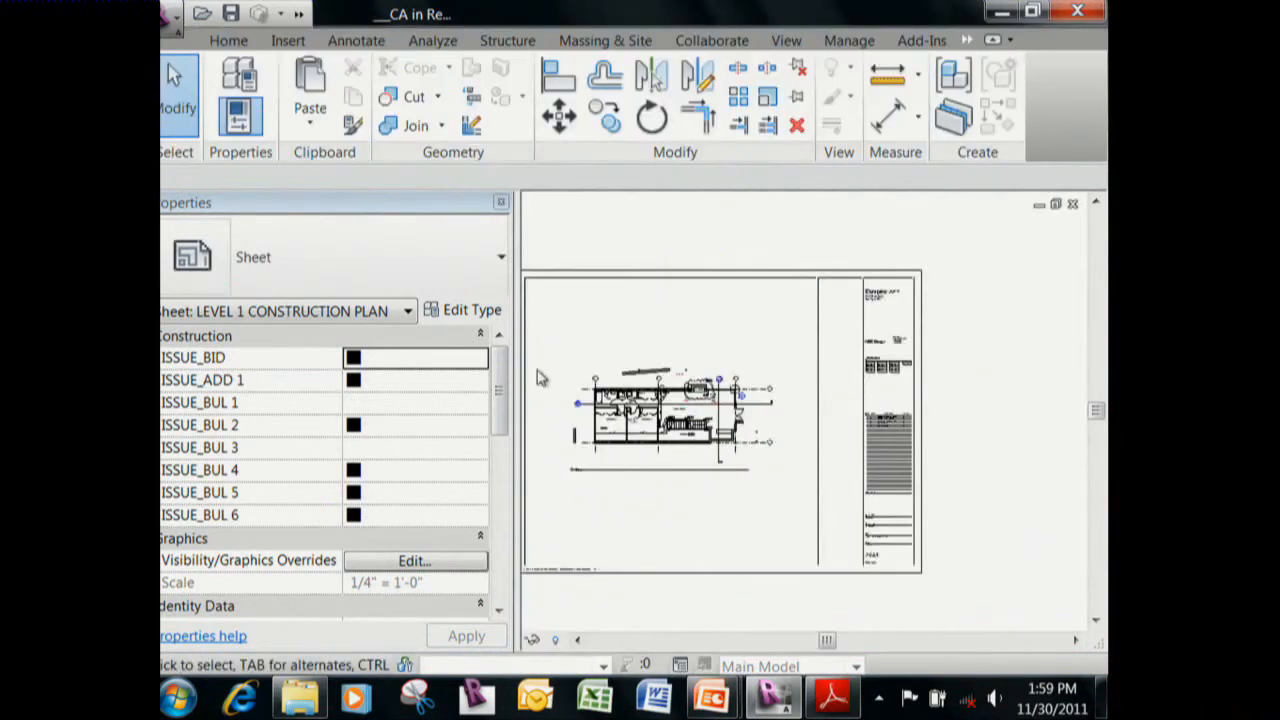
key(p)
key(b)
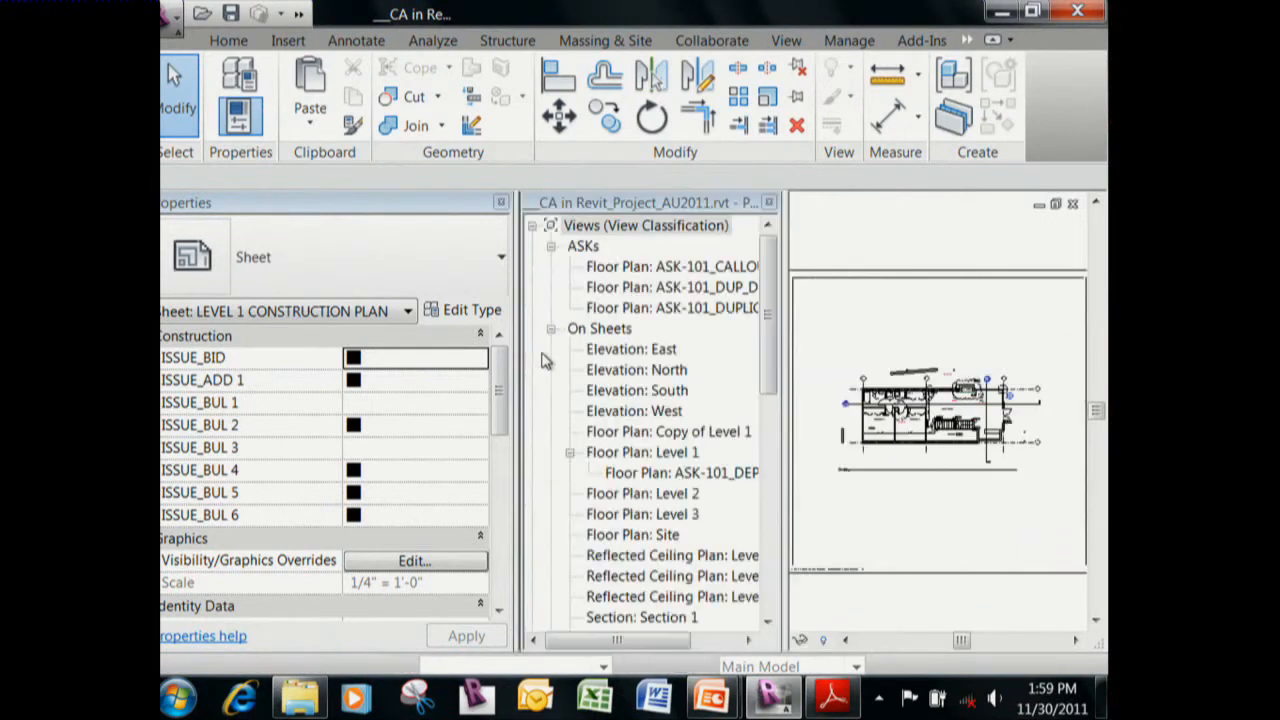
click(771, 280)
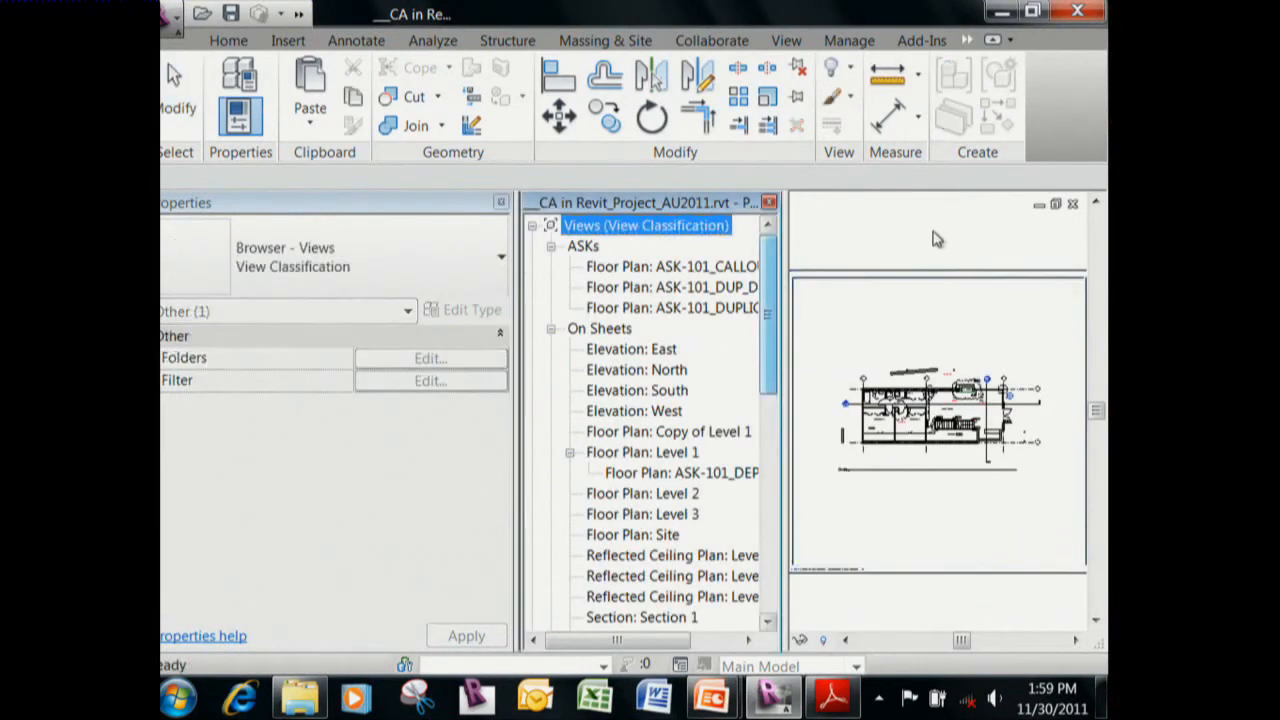
Place the Sketch Title detail group on the sheet, framing the clouded fireplace area of the Level 1 plan.
middle_drag(983, 495, 911, 506)
scroll(921, 492, down, 1)
scroll(905, 420, up, 5)
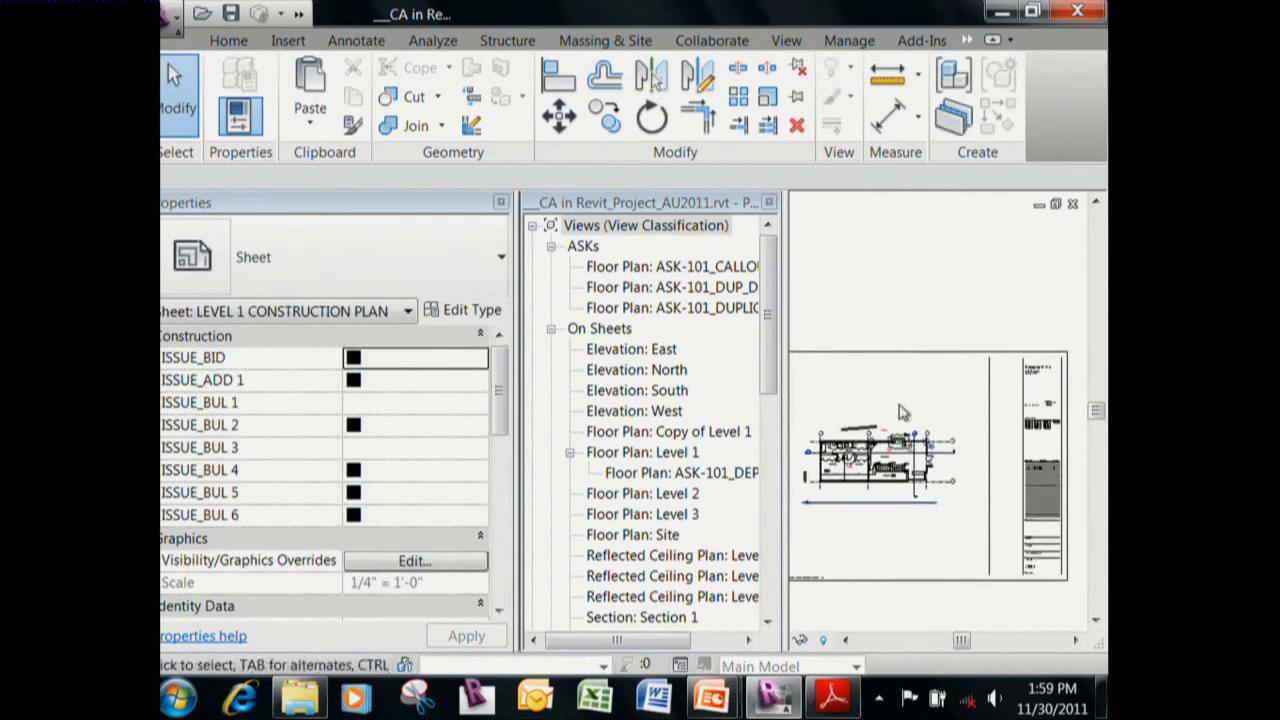
scroll(968, 450, up, 4)
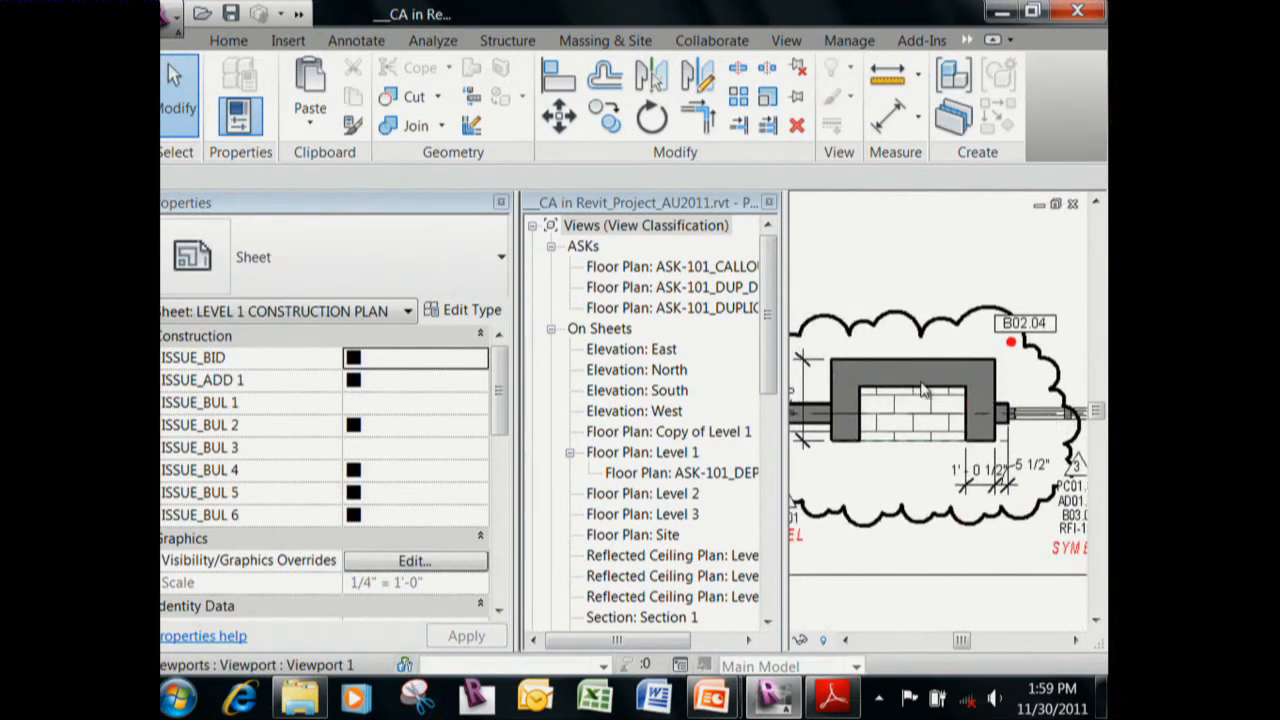
scroll(922, 391, down, 4)
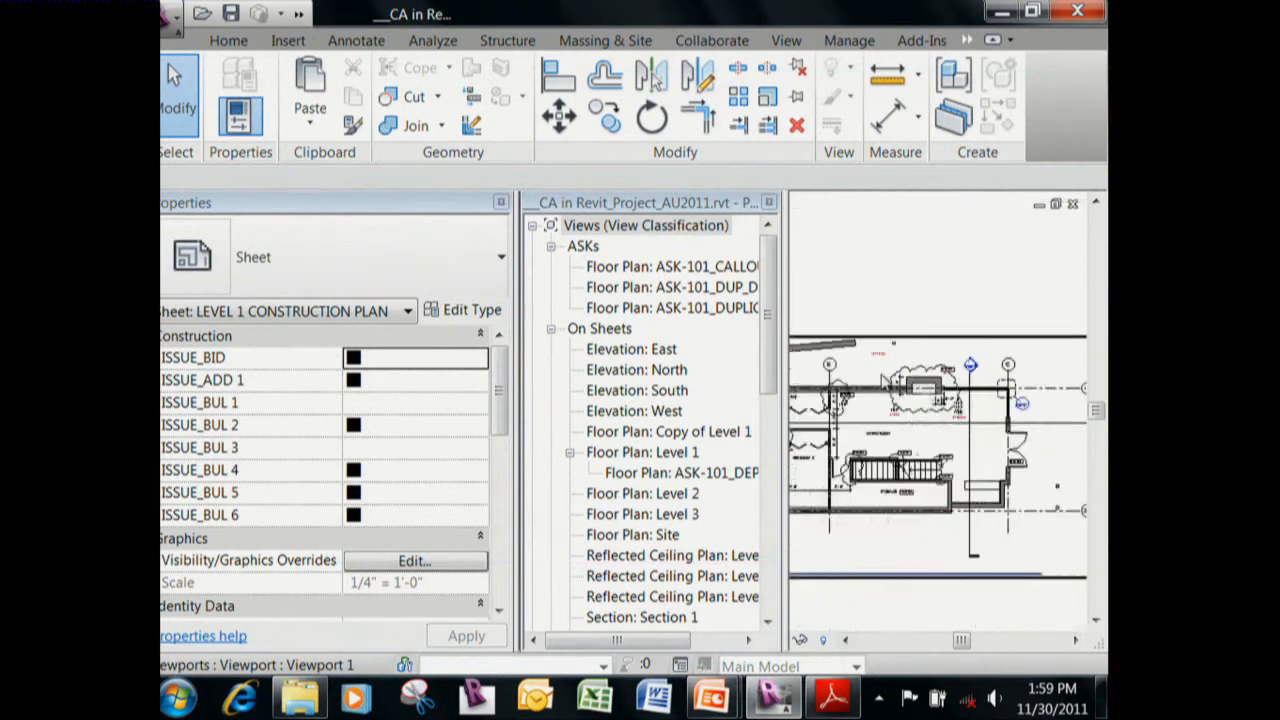
click(772, 422)
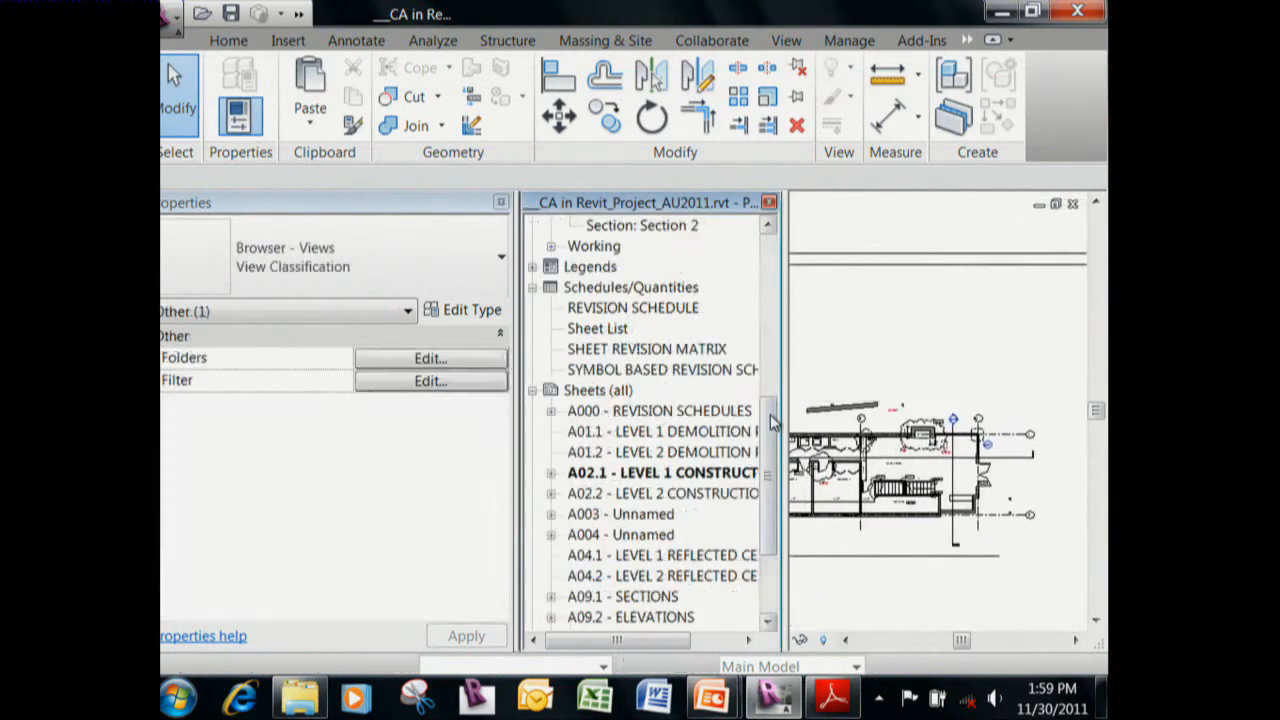
scroll(772, 422, down, 3)
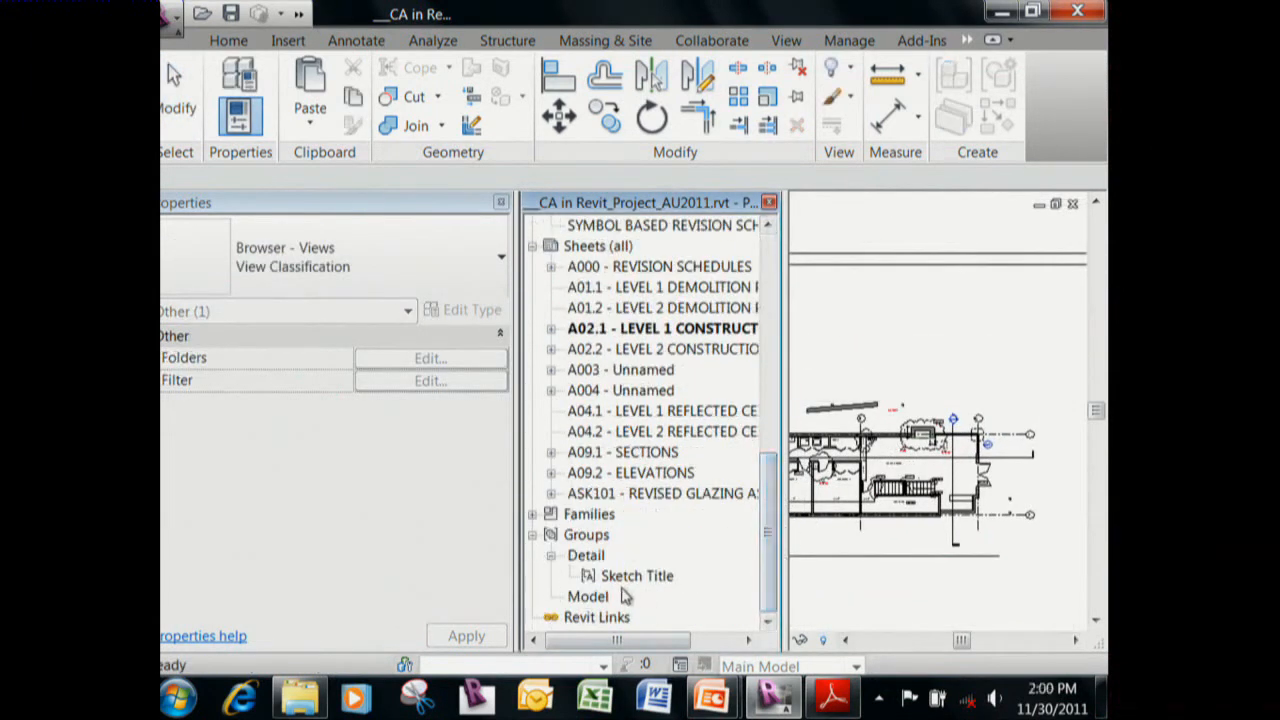
mouse_move(645, 583)
mouse_down()
mouse_move(849, 558)
mouse_move(922, 442)
mouse_up()
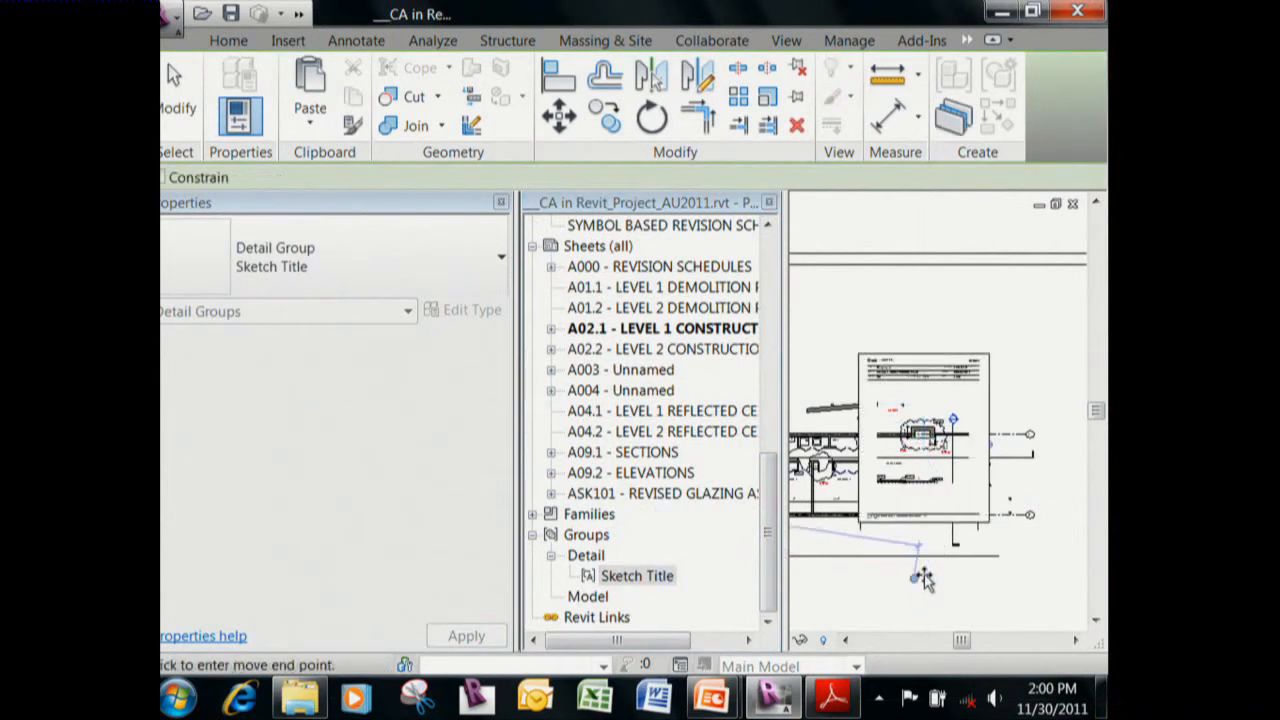
key(Escape)
Examine the header fields of the placed Sketch Title and the plan area framed beneath them.
scroll(923, 410, up, 4)
mouse_move(938, 438)
middle_down()
mouse_move(955, 374)
mouse_move(934, 417)
middle_up()
scroll(953, 380, down, 1)
scroll(924, 288, up, 3)
middle_drag(961, 350, 893, 352)
scroll(975, 338, up, 2)
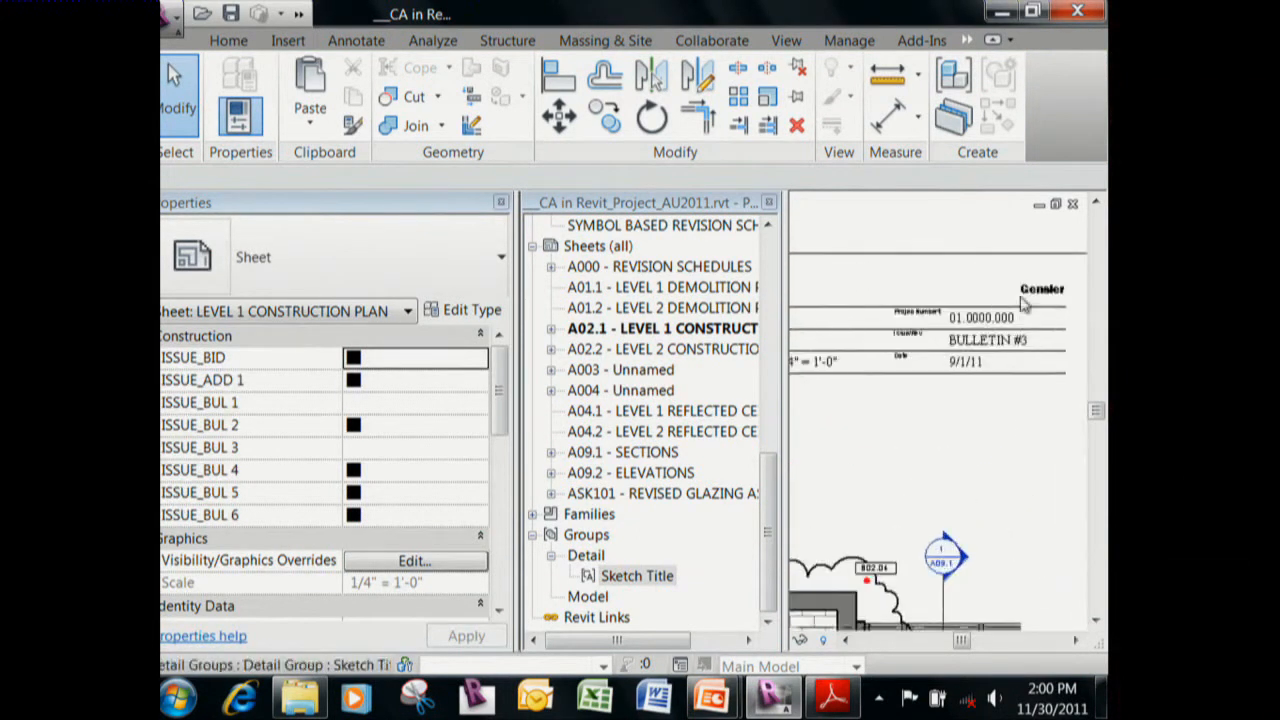
scroll(978, 338, down, 2)
middle_drag(850, 517, 977, 517)
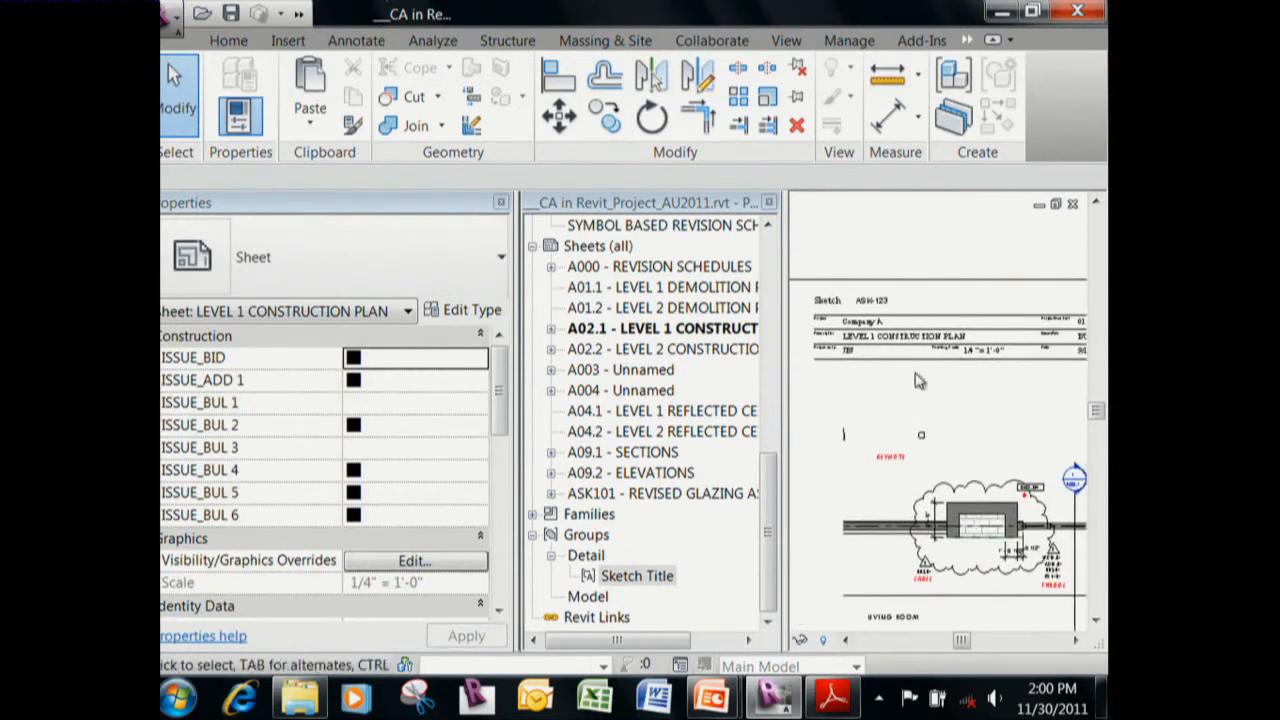
scroll(918, 375, down, 4)
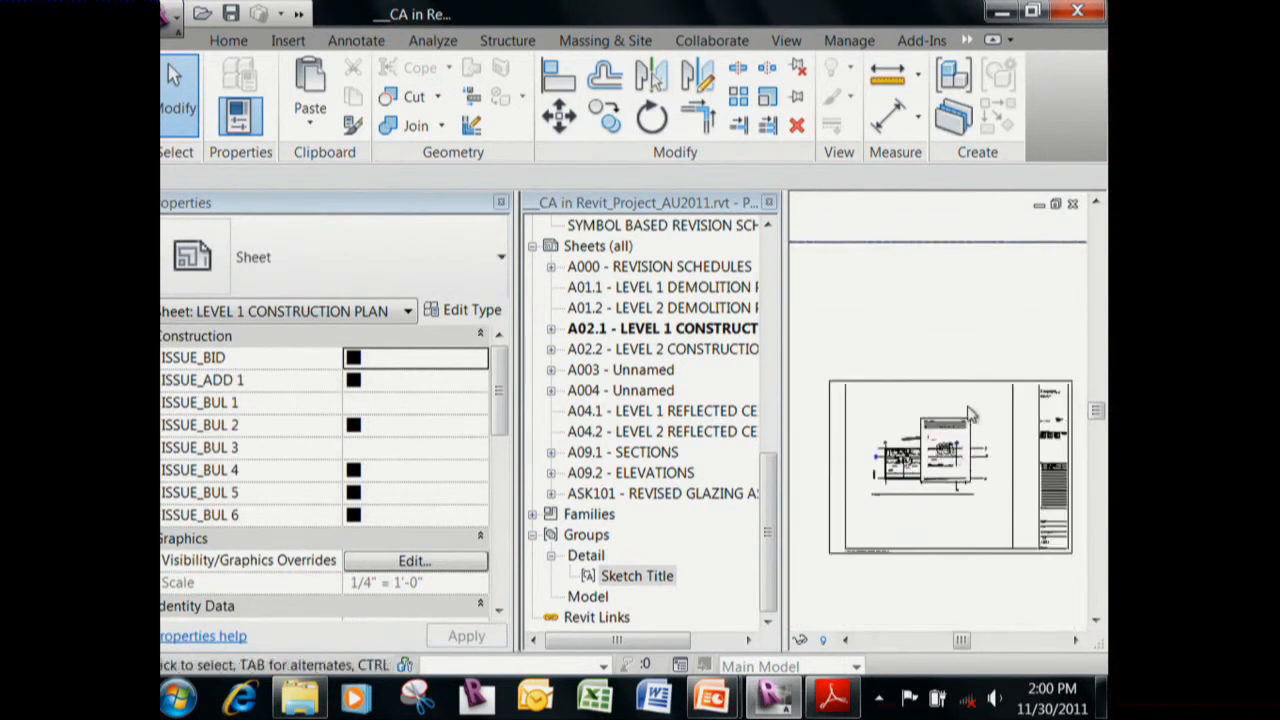
Select the Sketch Title group and check how far its mask extends around the sheet.
click(958, 428)
scroll(955, 430, down, 2)
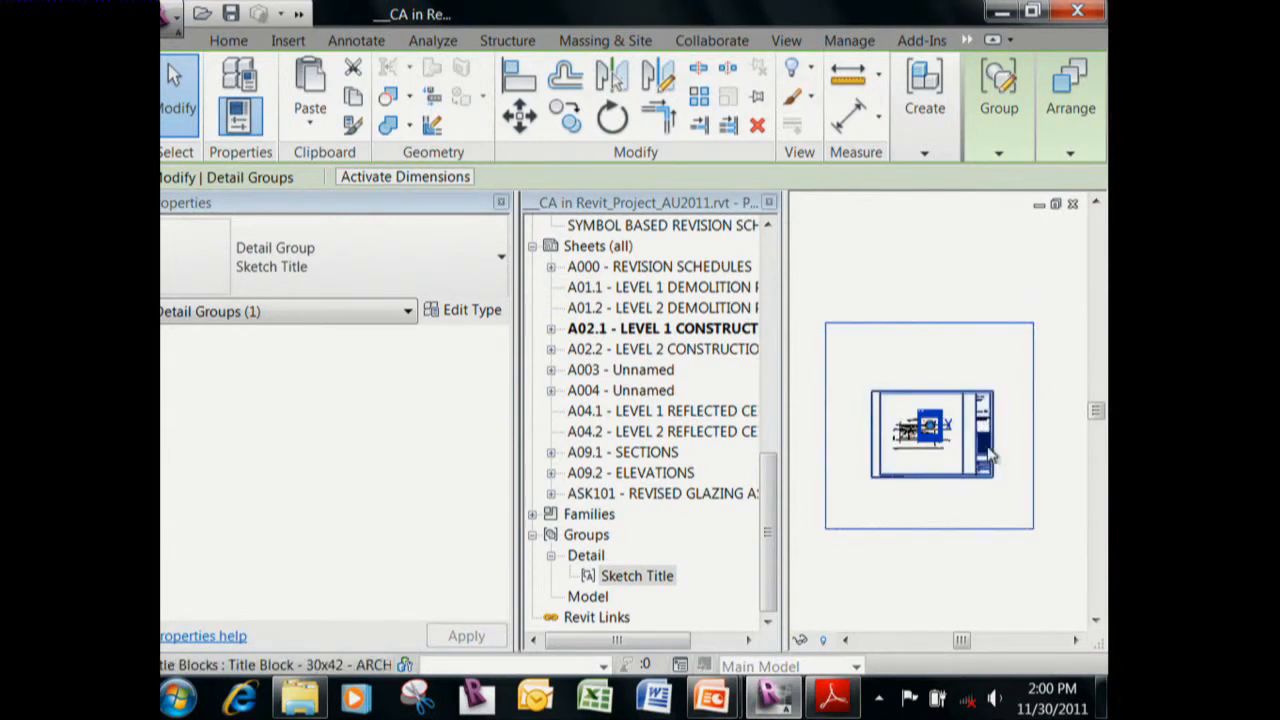
scroll(954, 380, up, 2)
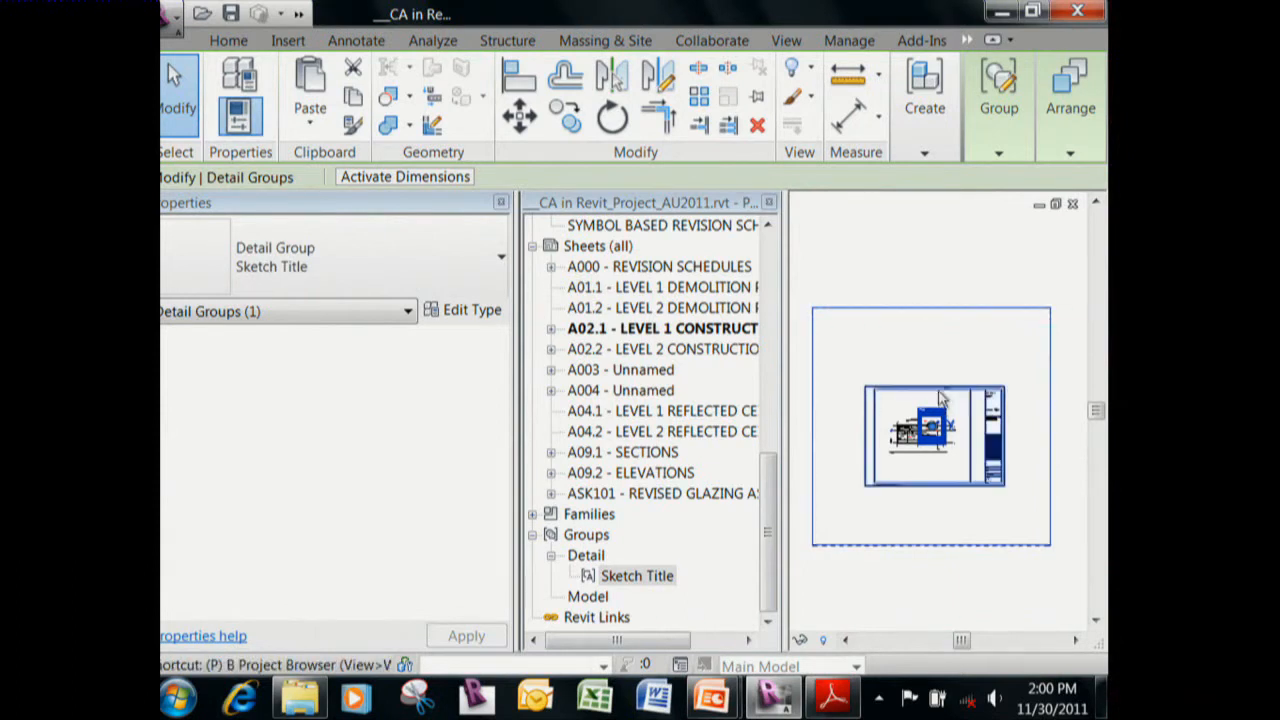
right_click(964, 338)
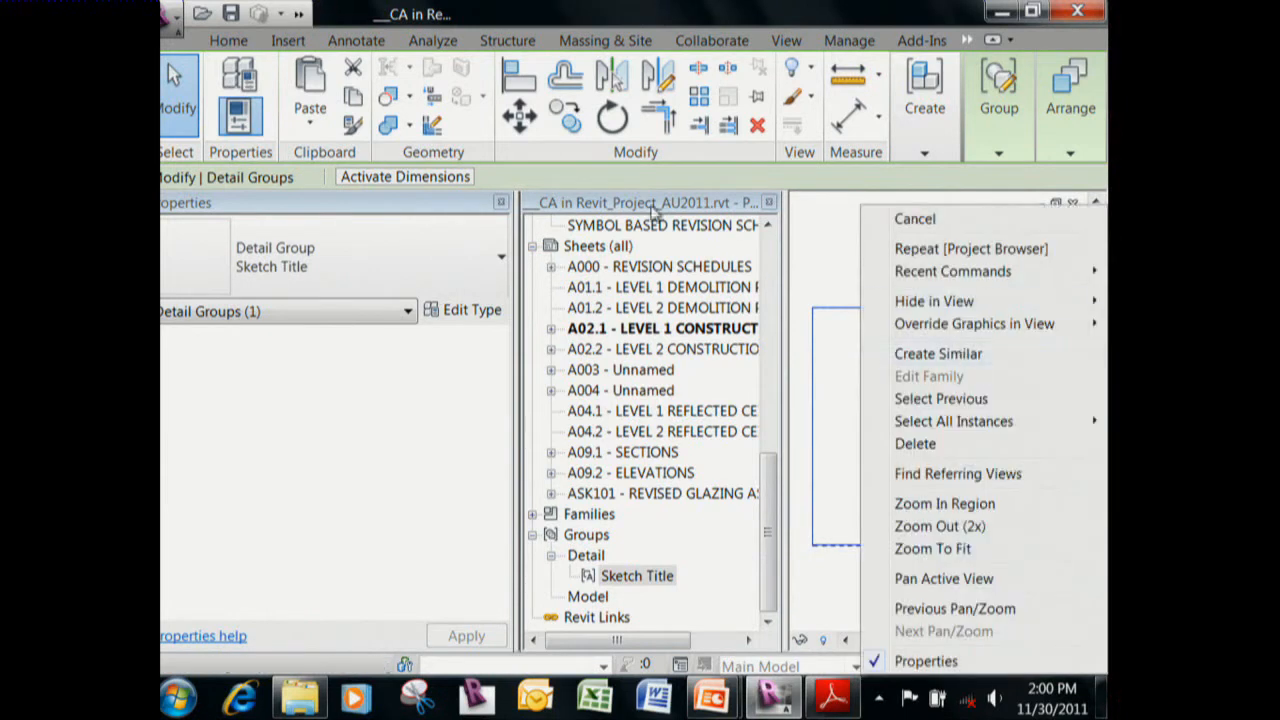
Set up the sheet's print as portrait at 100% zoom, offset from corner with No Margin, and preview the page.
click(167, 25)
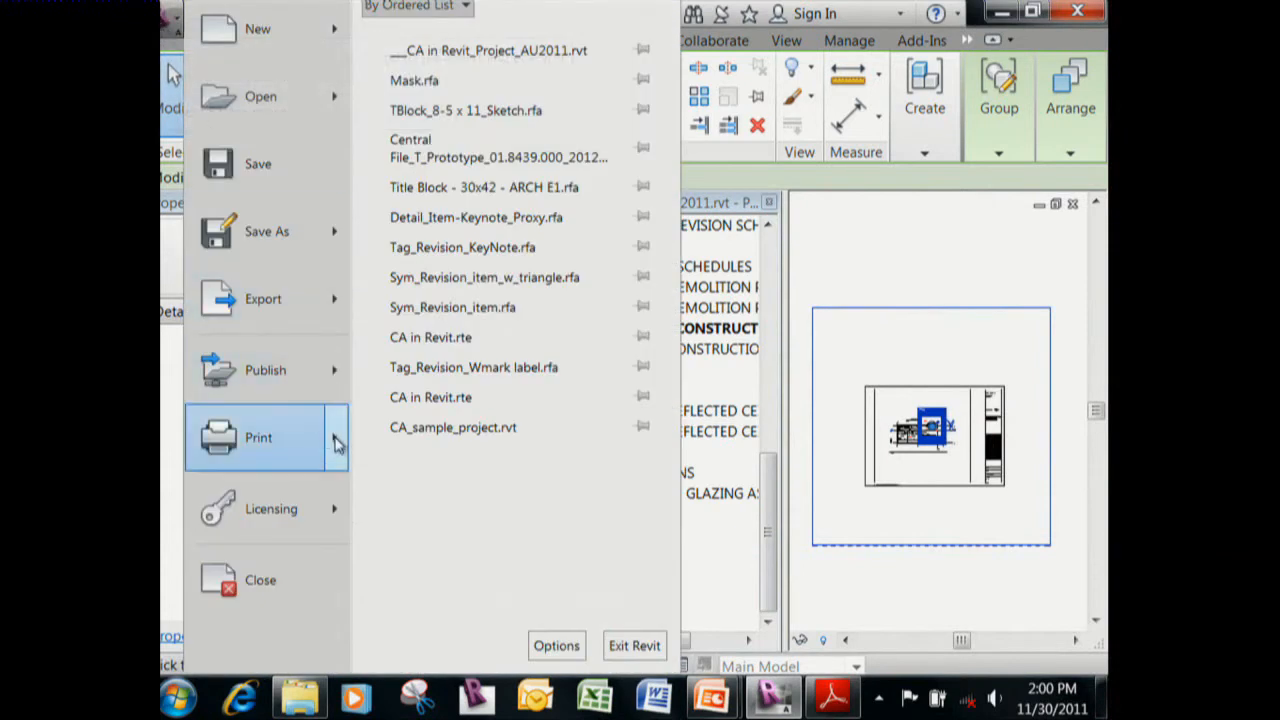
mouse_move(330, 443)
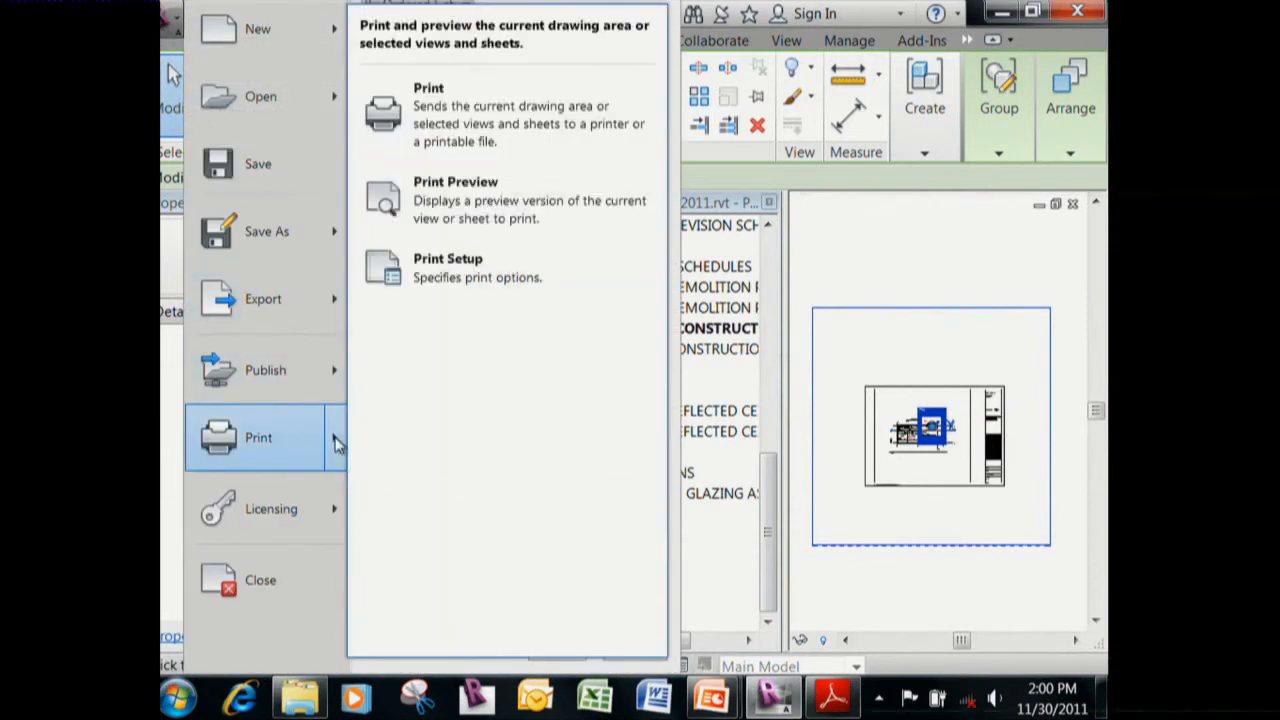
click(532, 128)
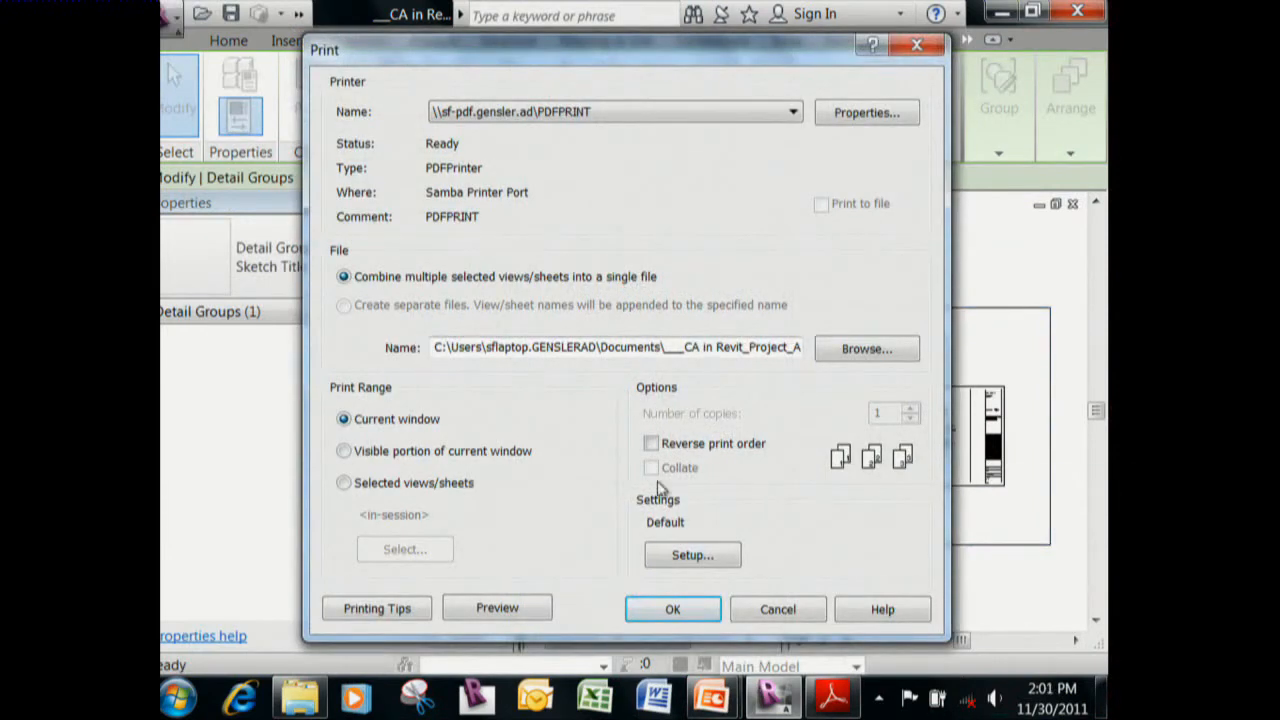
click(693, 558)
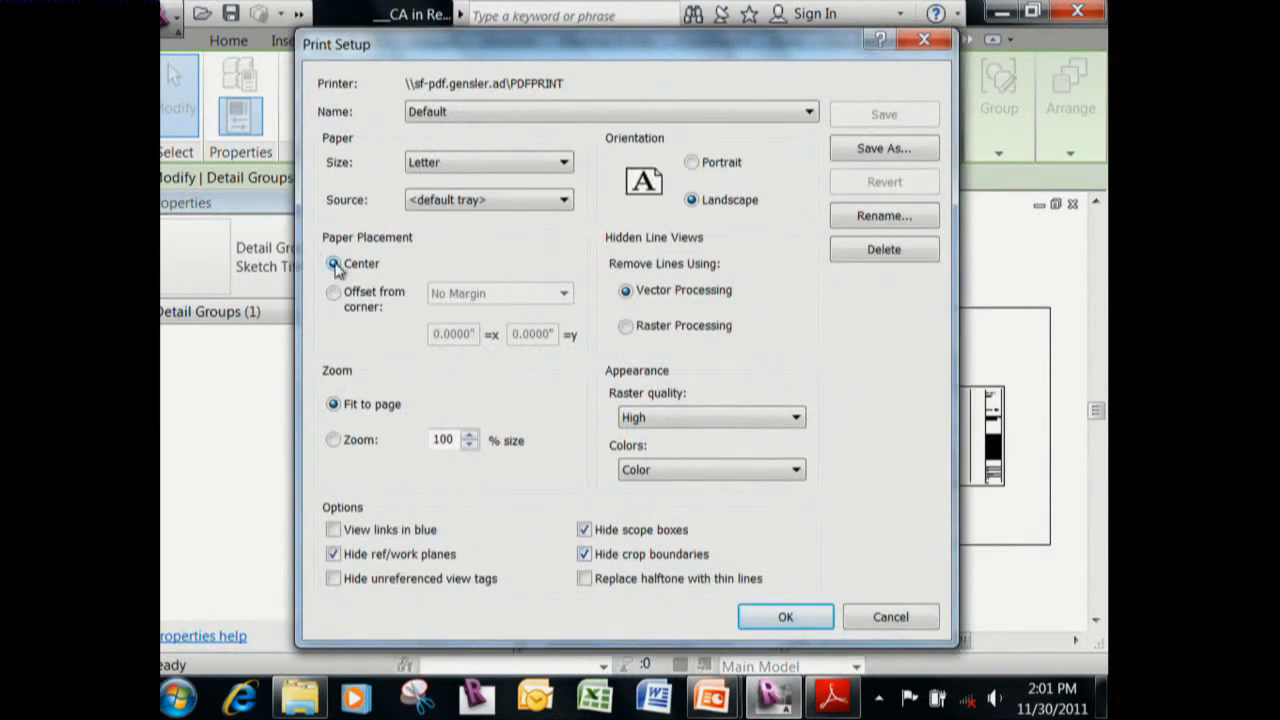
click(333, 440)
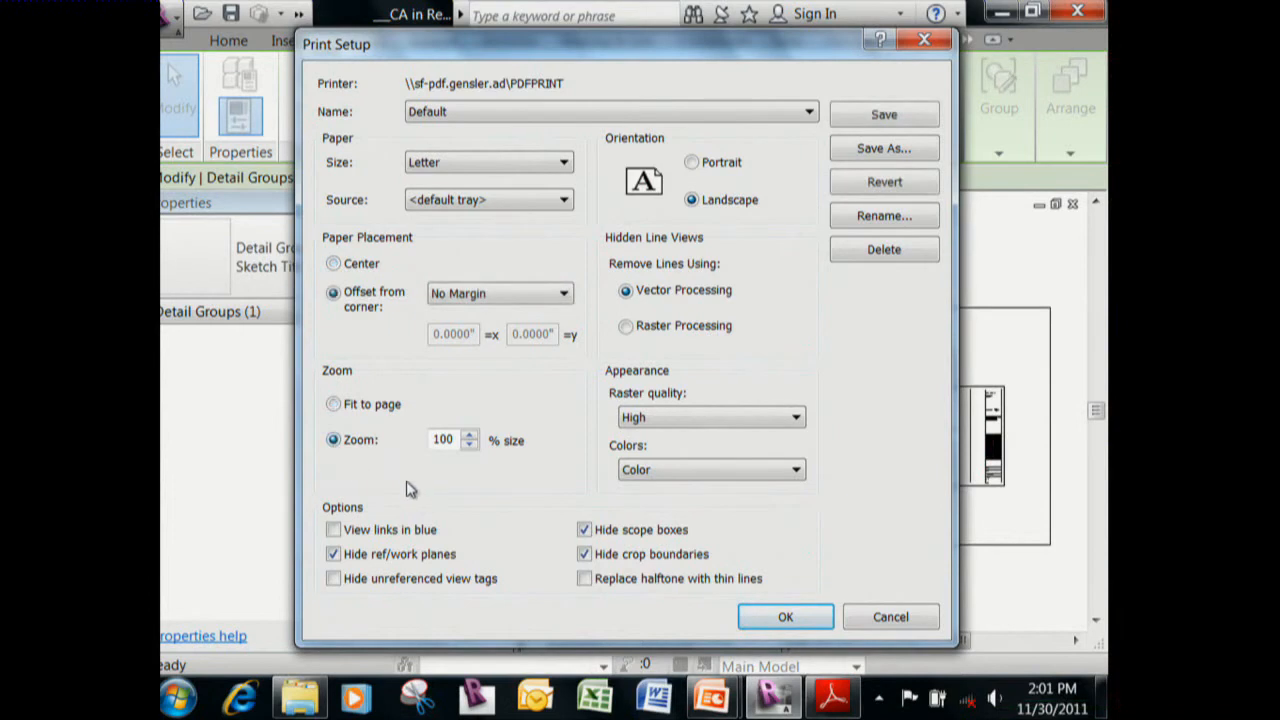
click(693, 166)
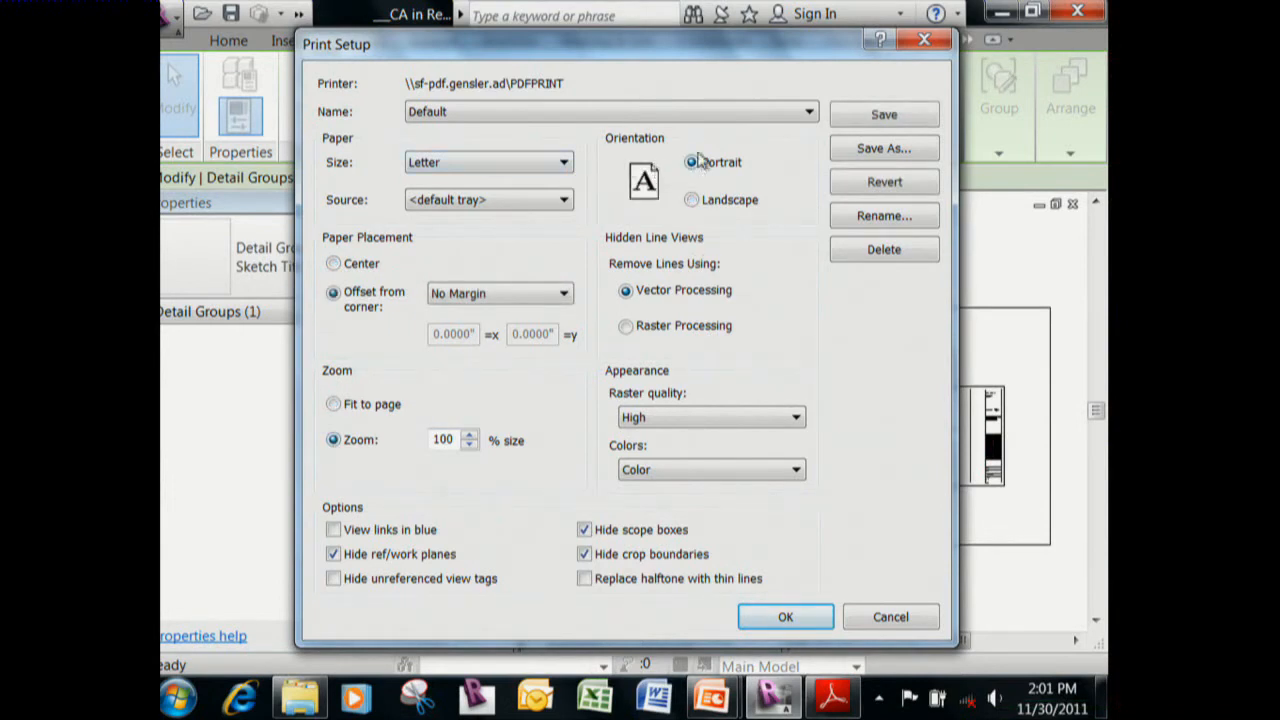
click(788, 617)
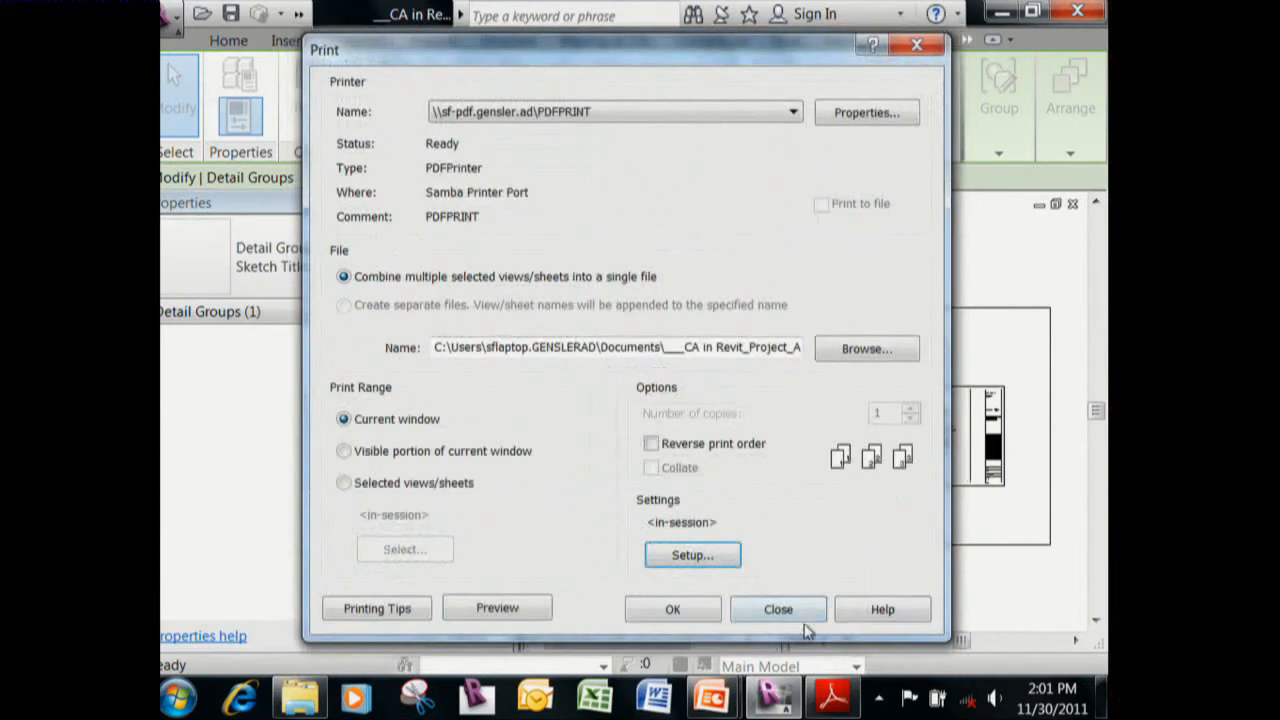
click(498, 608)
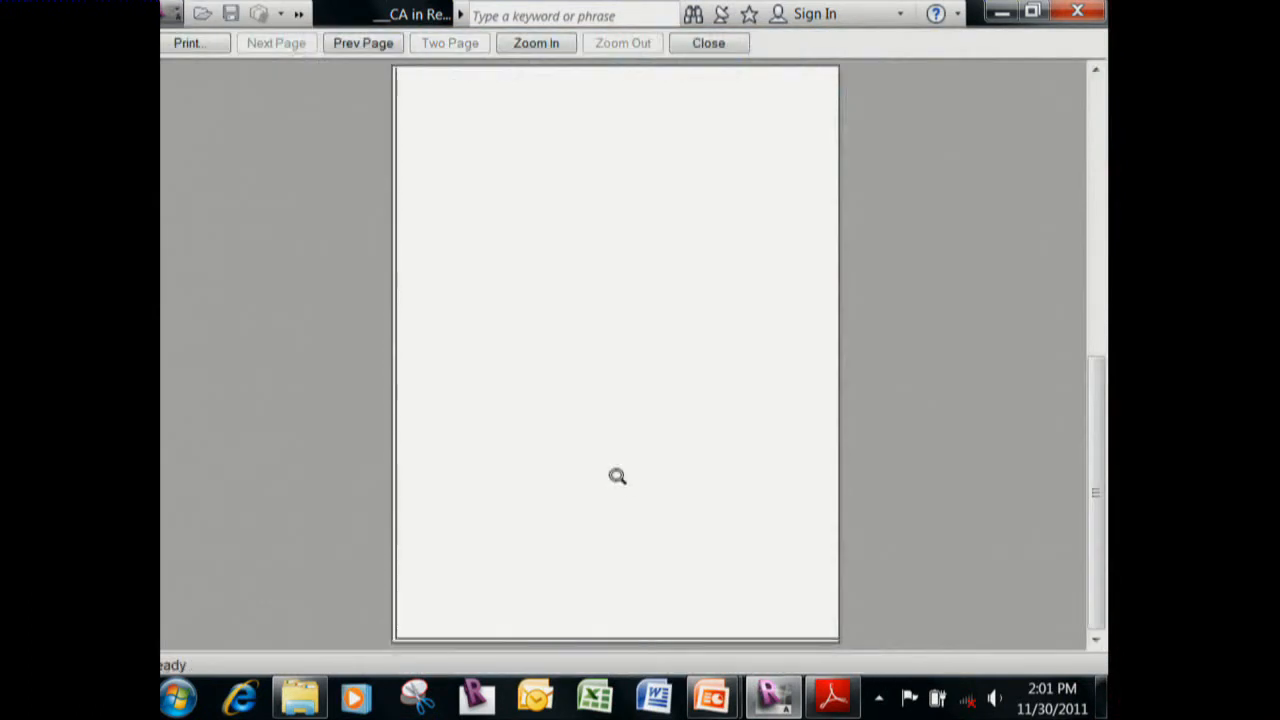
click(708, 43)
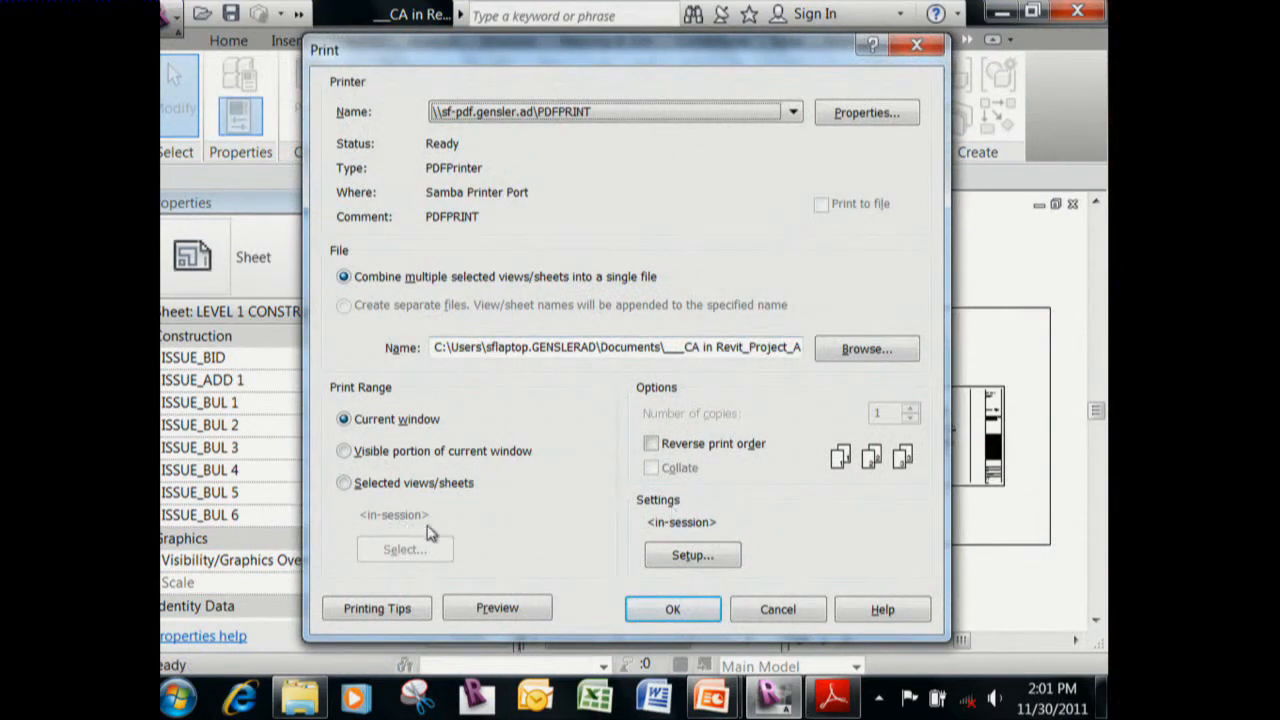
Change the print's paper placement to Center and preview the sketch page again.
click(707, 560)
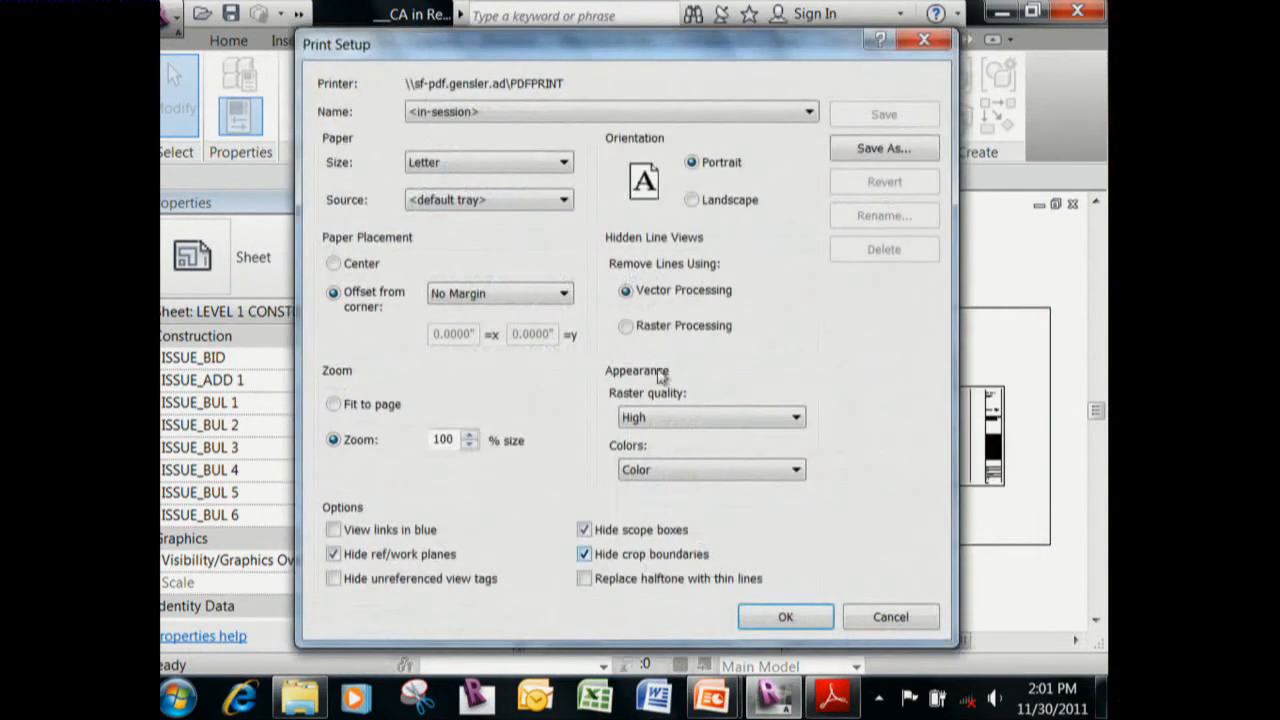
click(336, 265)
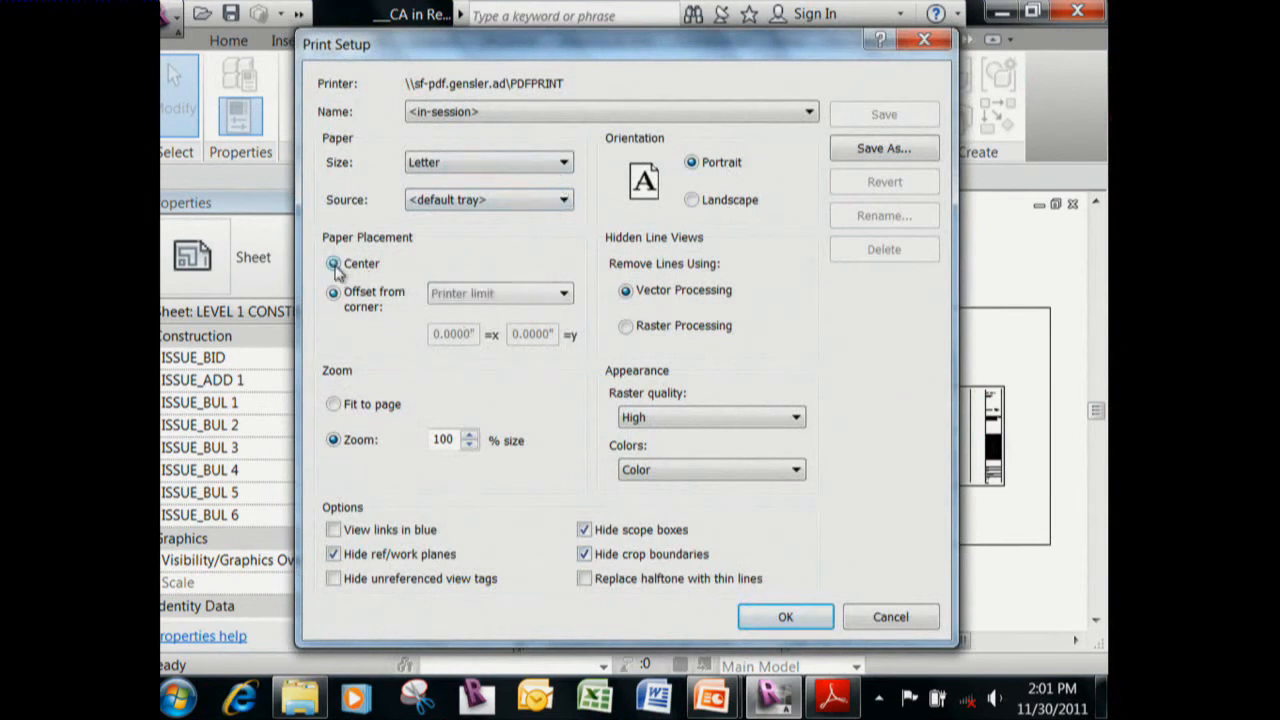
click(786, 617)
click(628, 368)
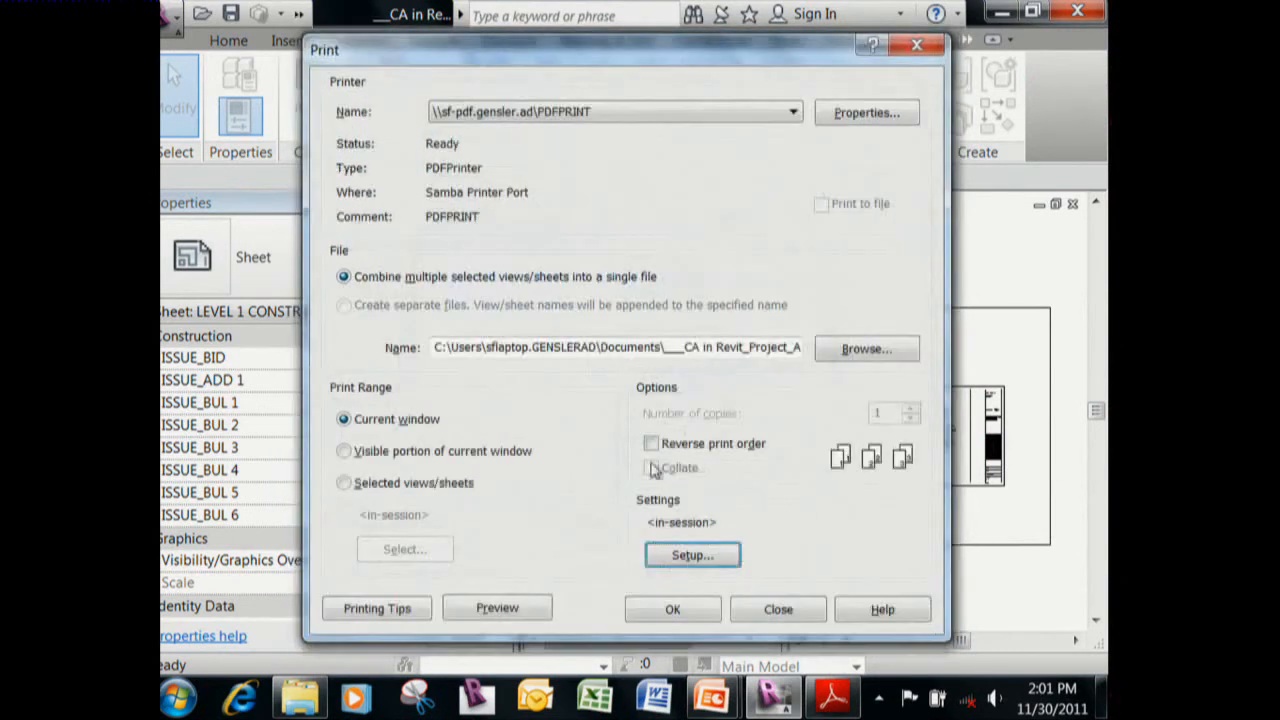
click(539, 610)
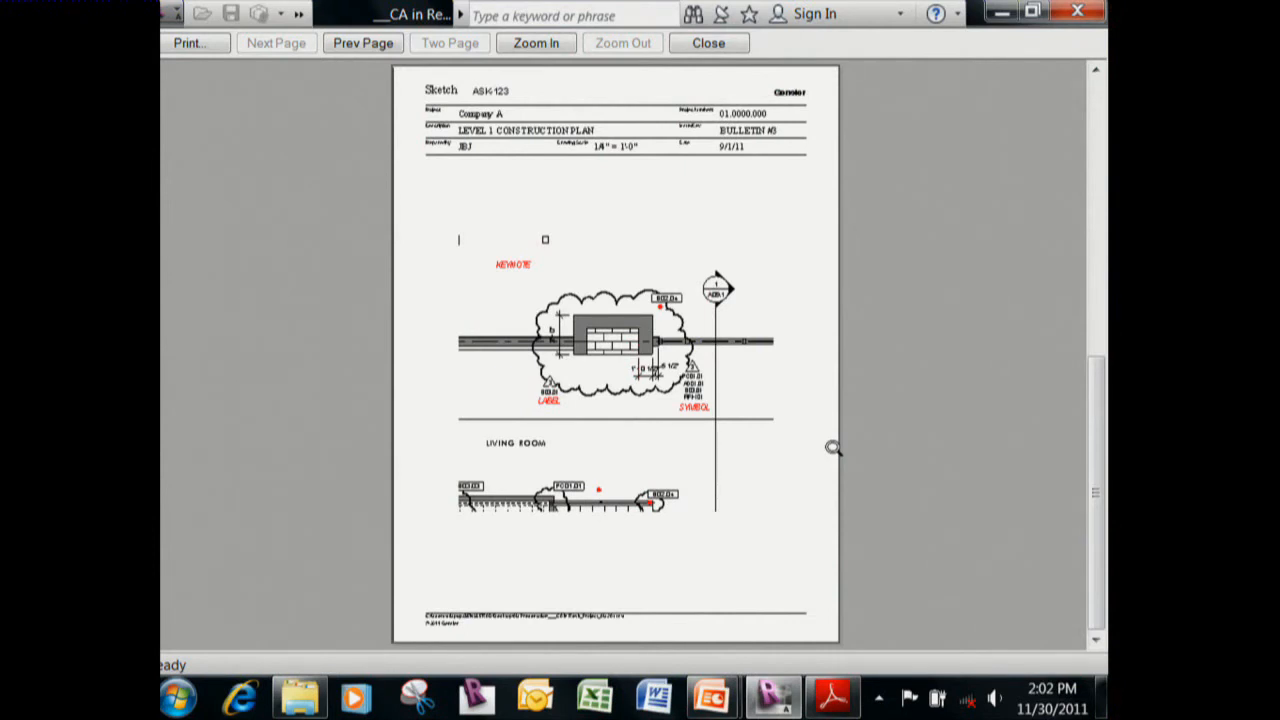
key(Escape)
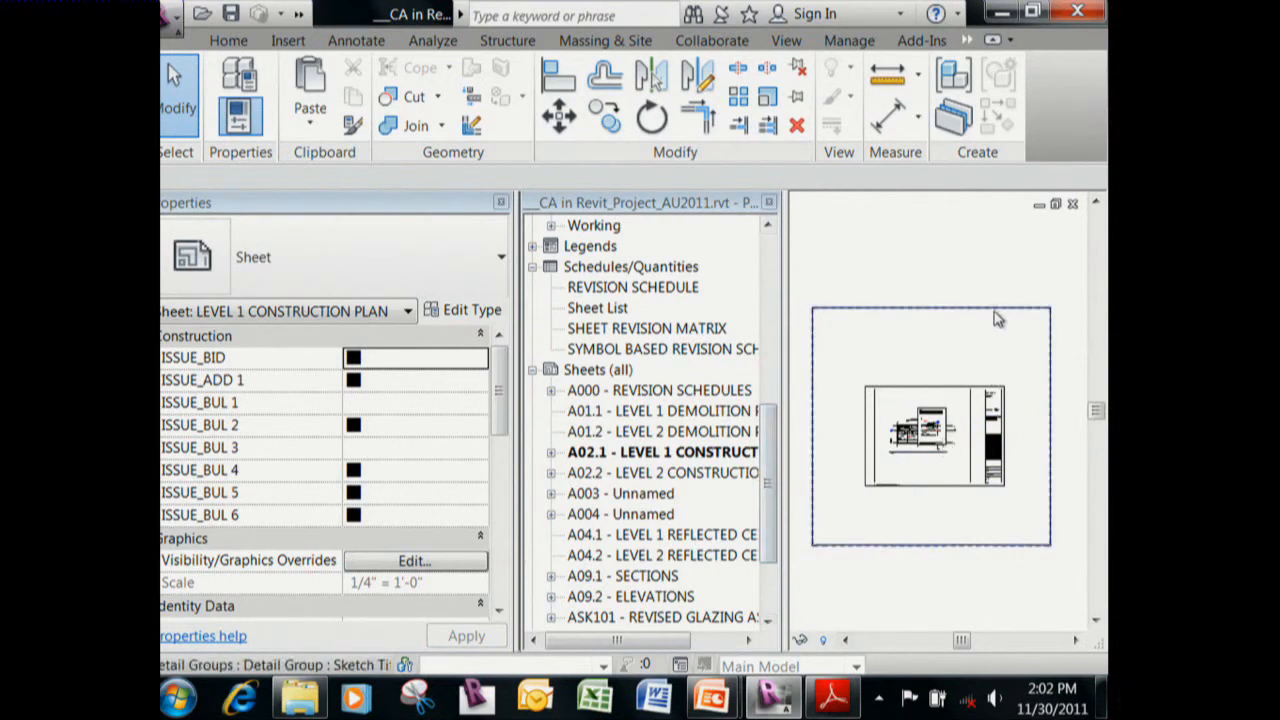
Select the Sketch Title group on the sheet and locate its entry among the project's detail groups.
click(935, 435)
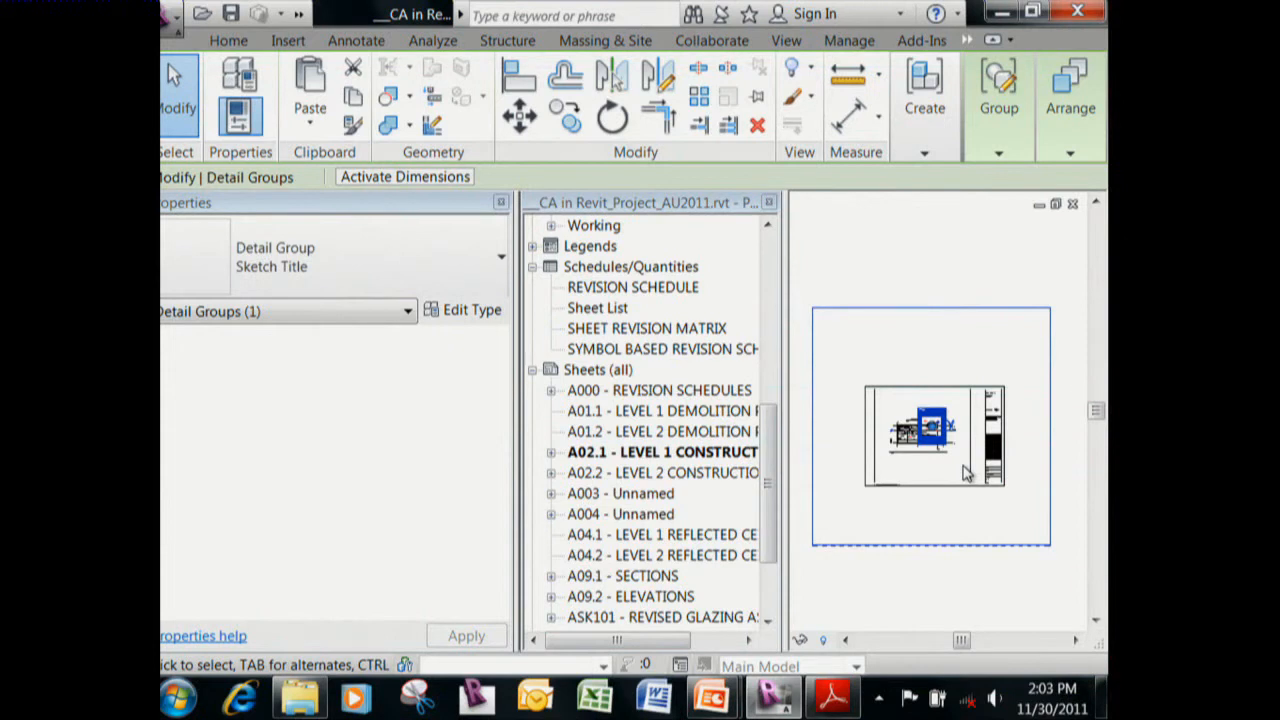
scroll(940, 445, up, 2)
scroll(961, 399, up, 5)
middle_drag(938, 366, 977, 323)
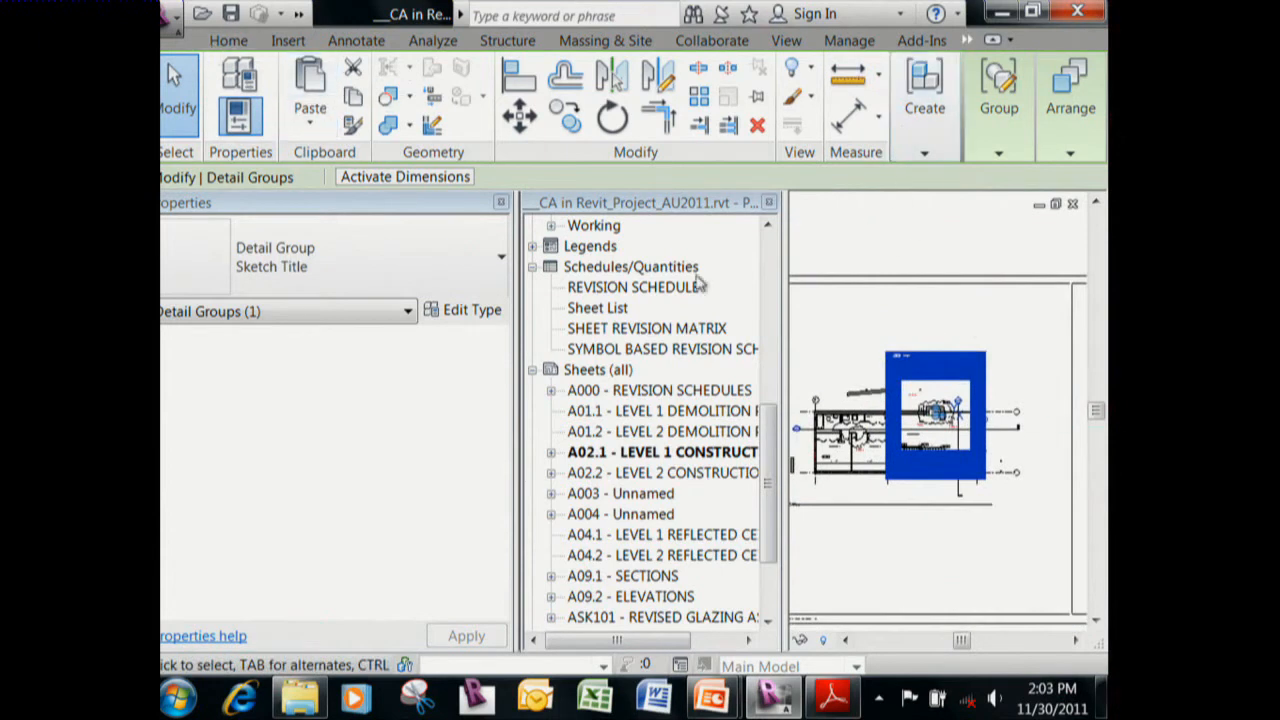
right_click(943, 385)
click(814, 370)
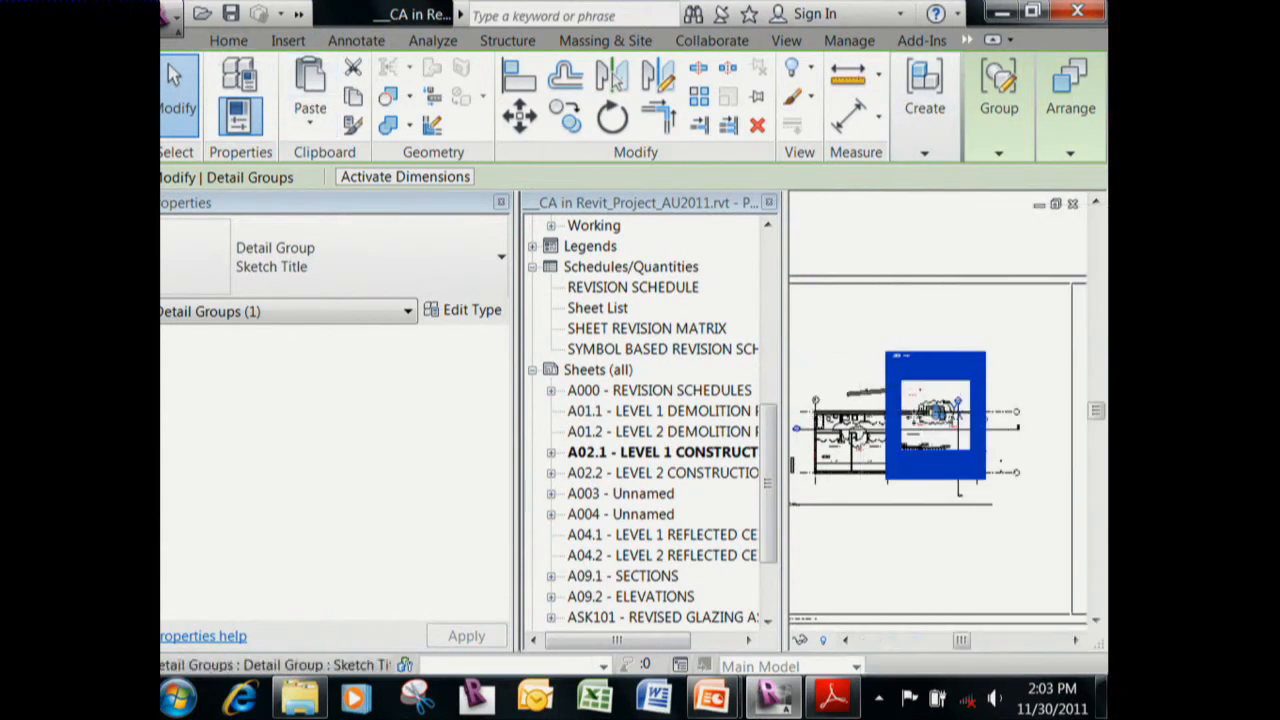
click(773, 576)
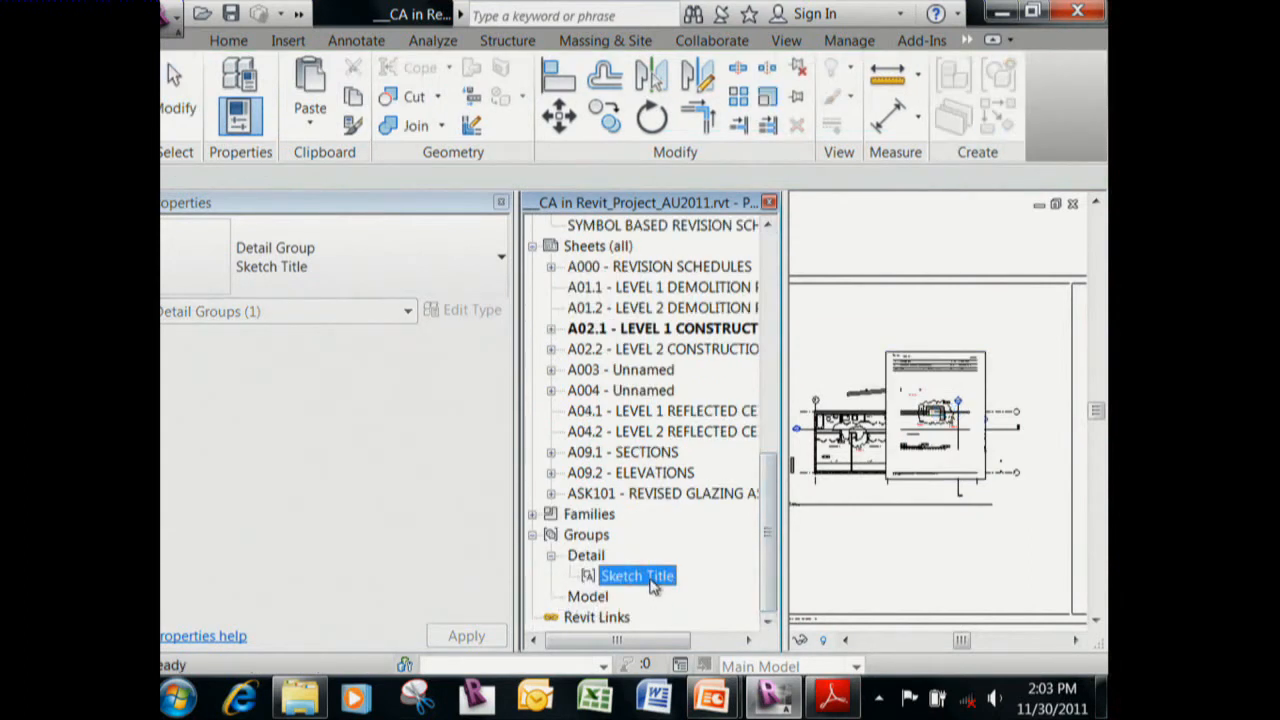
Open the placed Sketch Title group for editing, check its title block, and open the nested mask family.
click(933, 415)
mouse_move(985, 118)
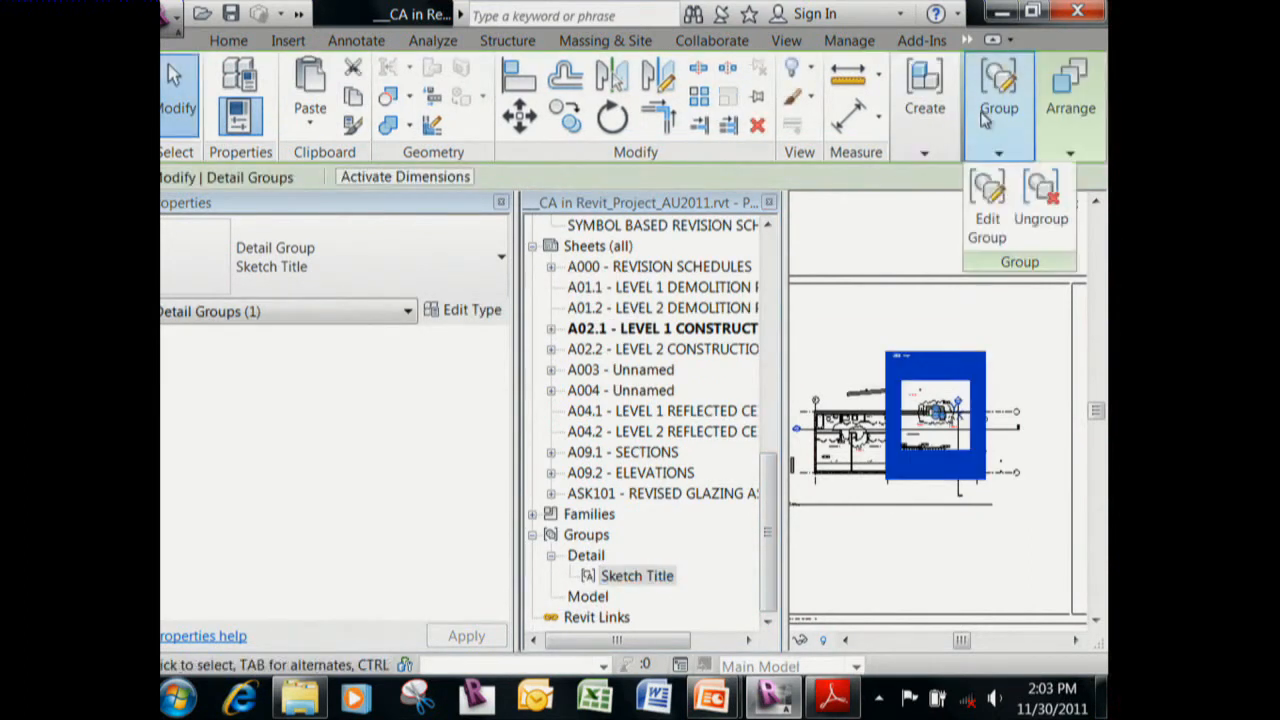
click(986, 212)
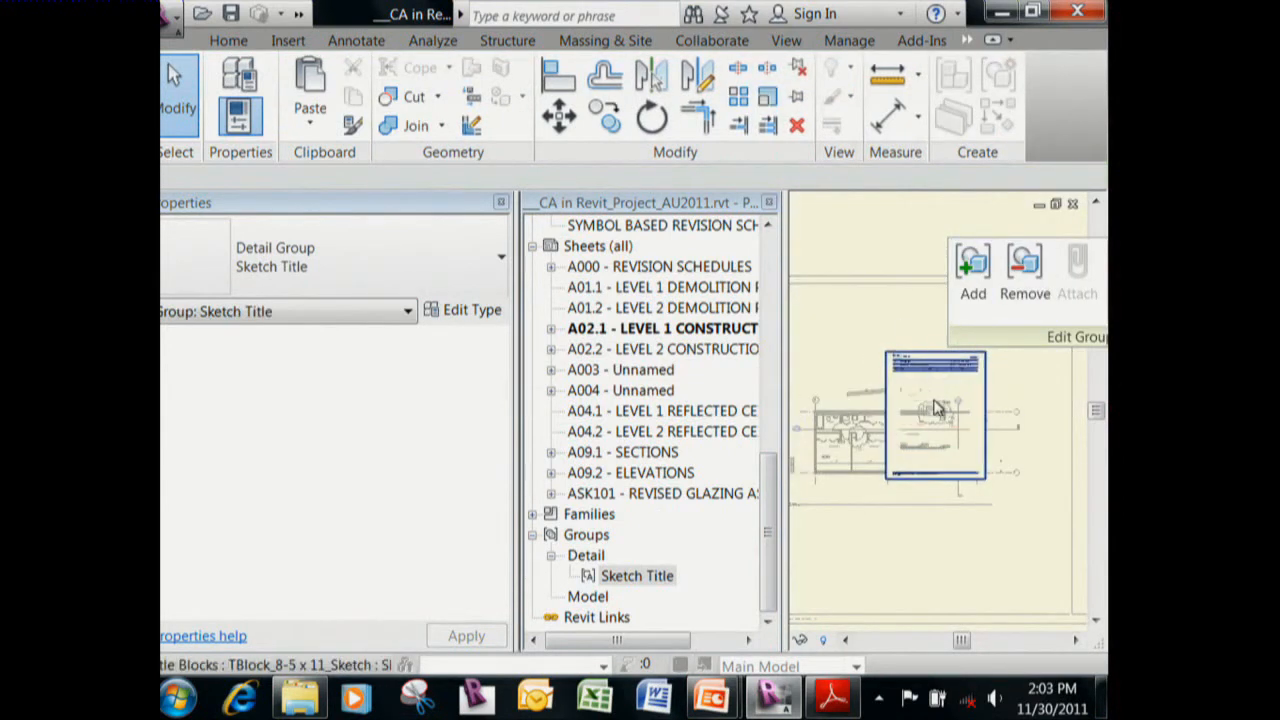
click(933, 362)
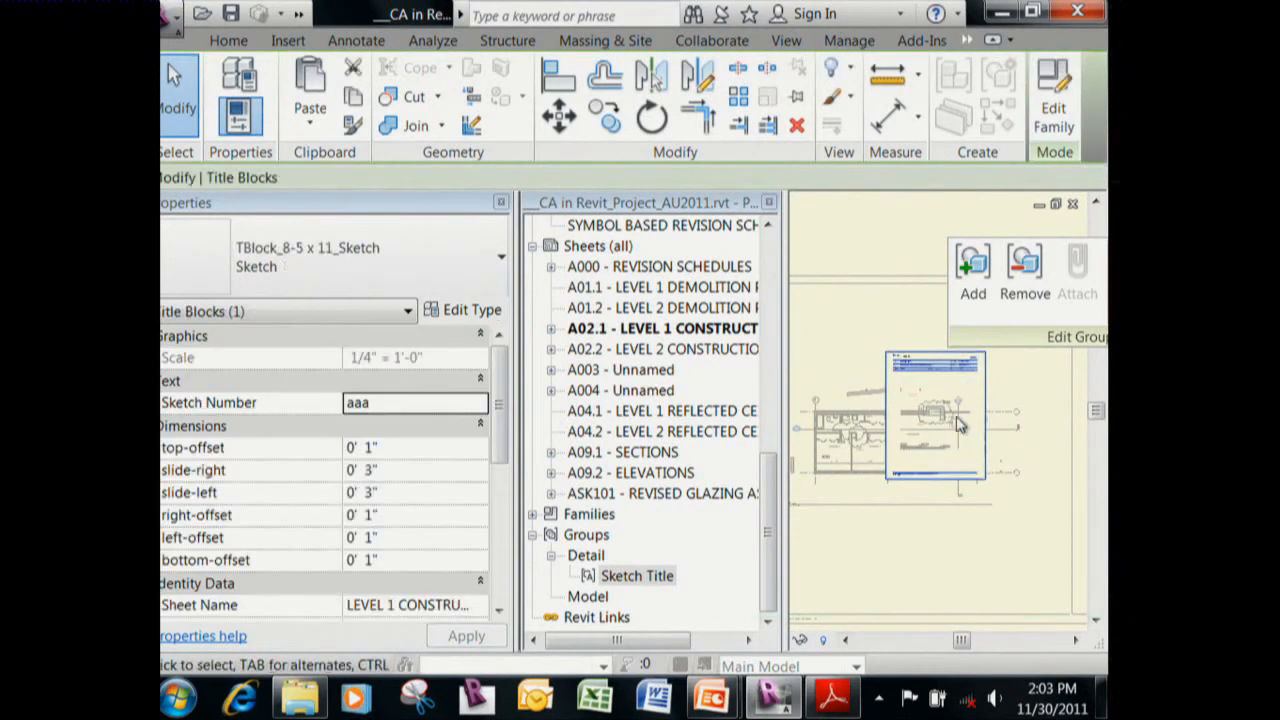
click(938, 412)
scroll(938, 412, down, 3)
click(1015, 100)
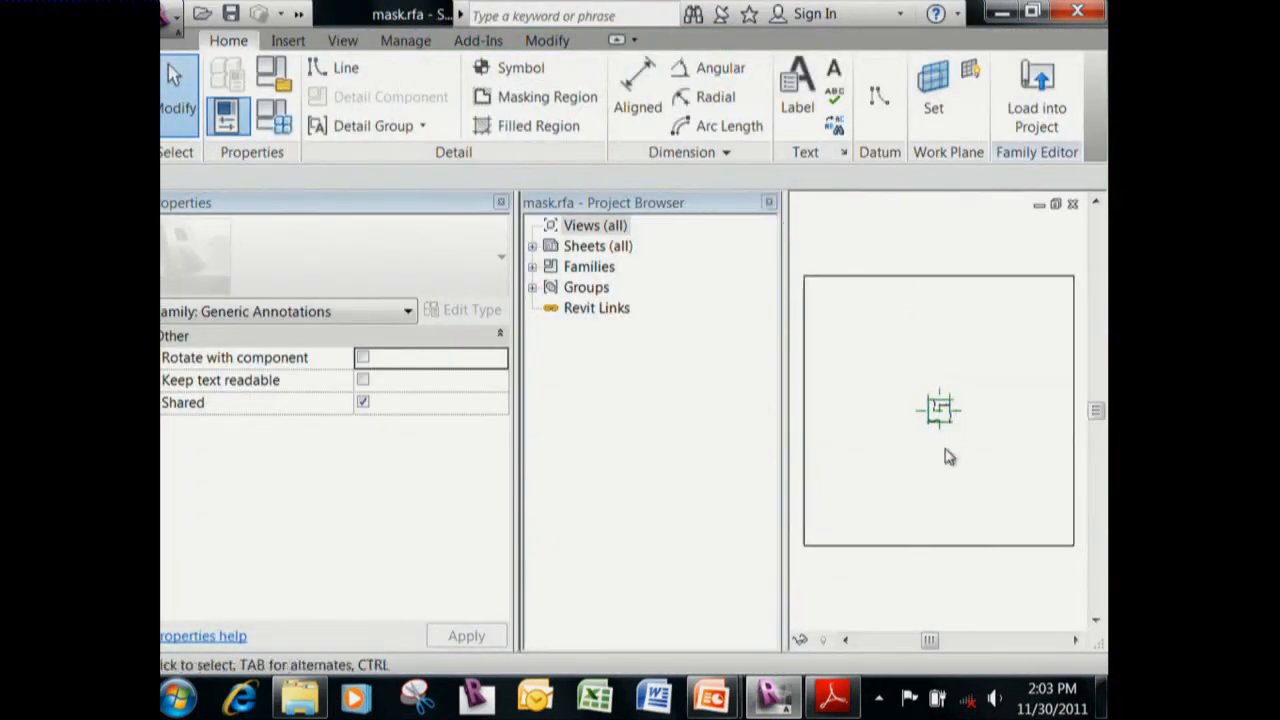
Inspect the filled region and its framed opening in mask.rfa, and close the family without saving.
click(936, 568)
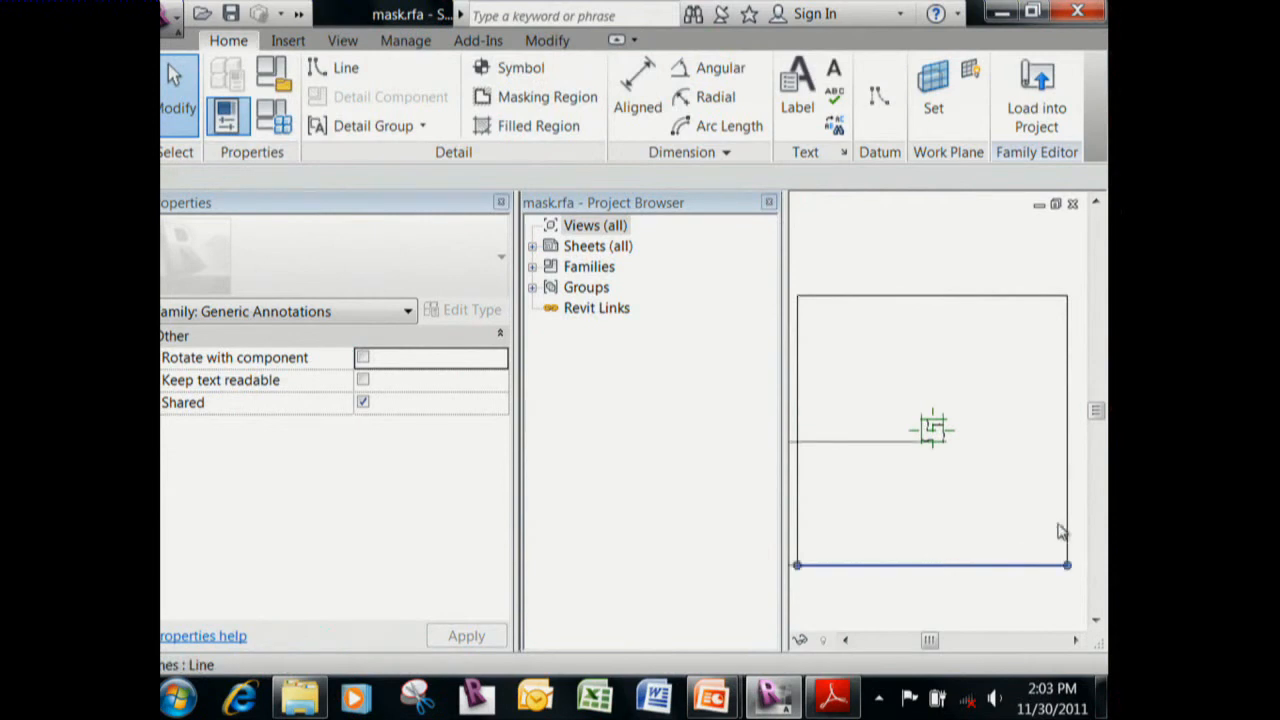
click(990, 477)
click(918, 450)
scroll(930, 450, up, 2)
scroll(935, 412, up, 5)
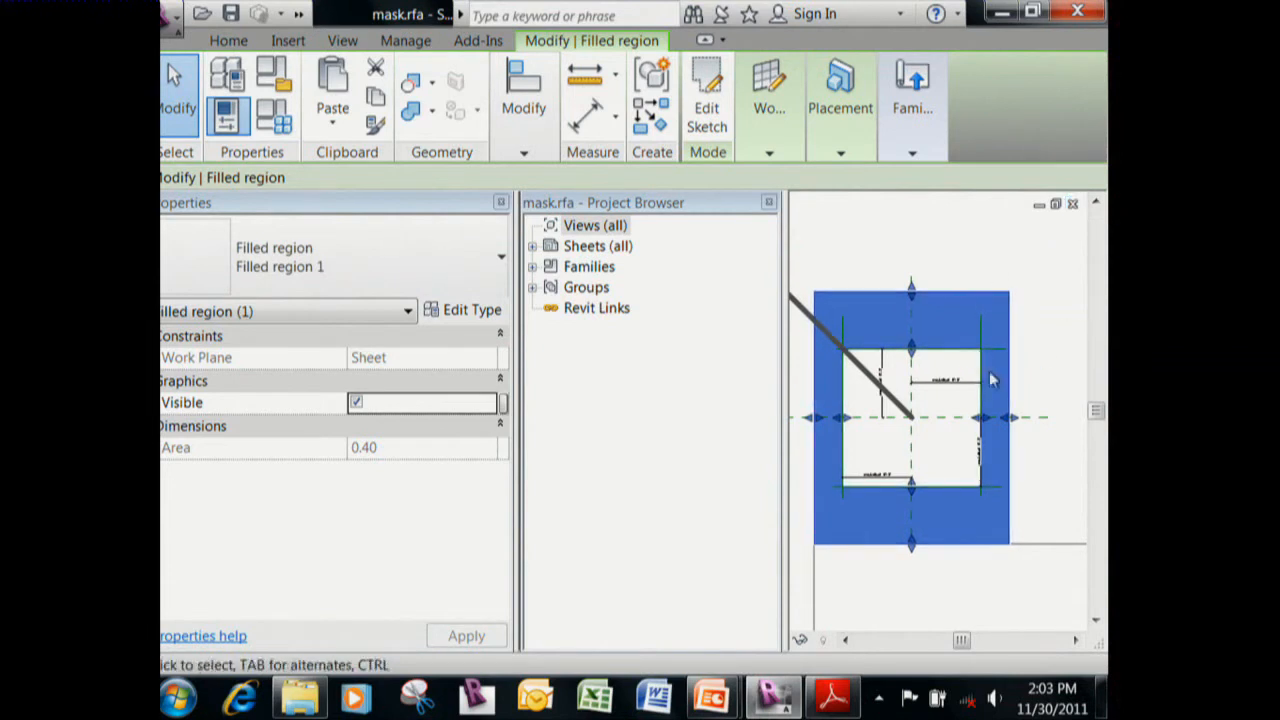
click(1073, 204)
click(706, 354)
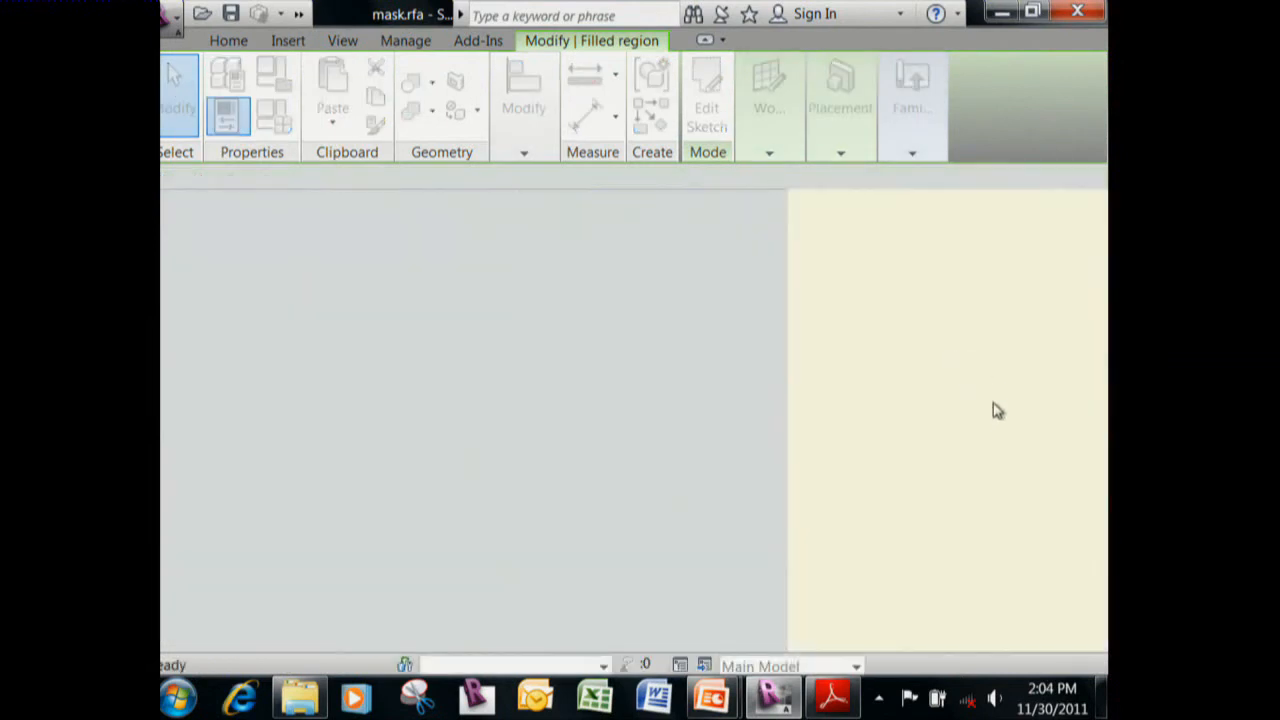
Open the TBlock_8-5 x 11_Sketch title block family, examine its header labels, and close it without saving.
click(908, 405)
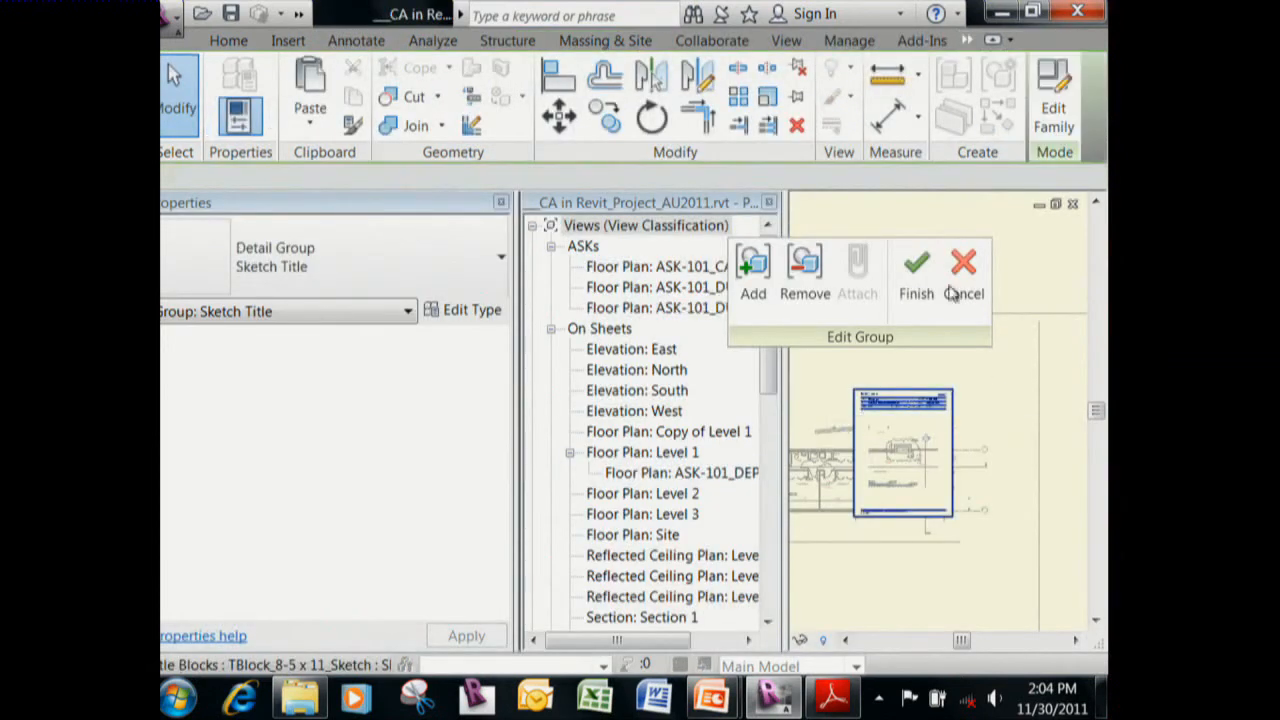
click(1052, 112)
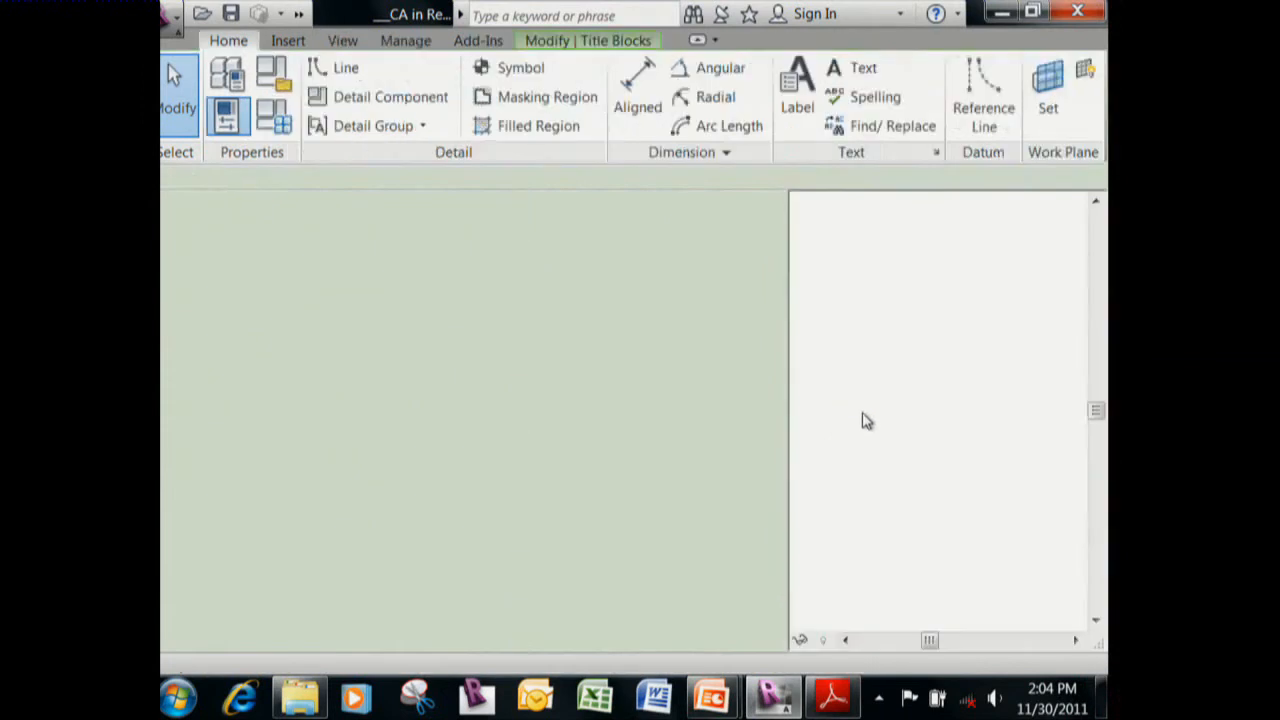
scroll(1005, 351, up, 5)
scroll(1003, 322, down, 2)
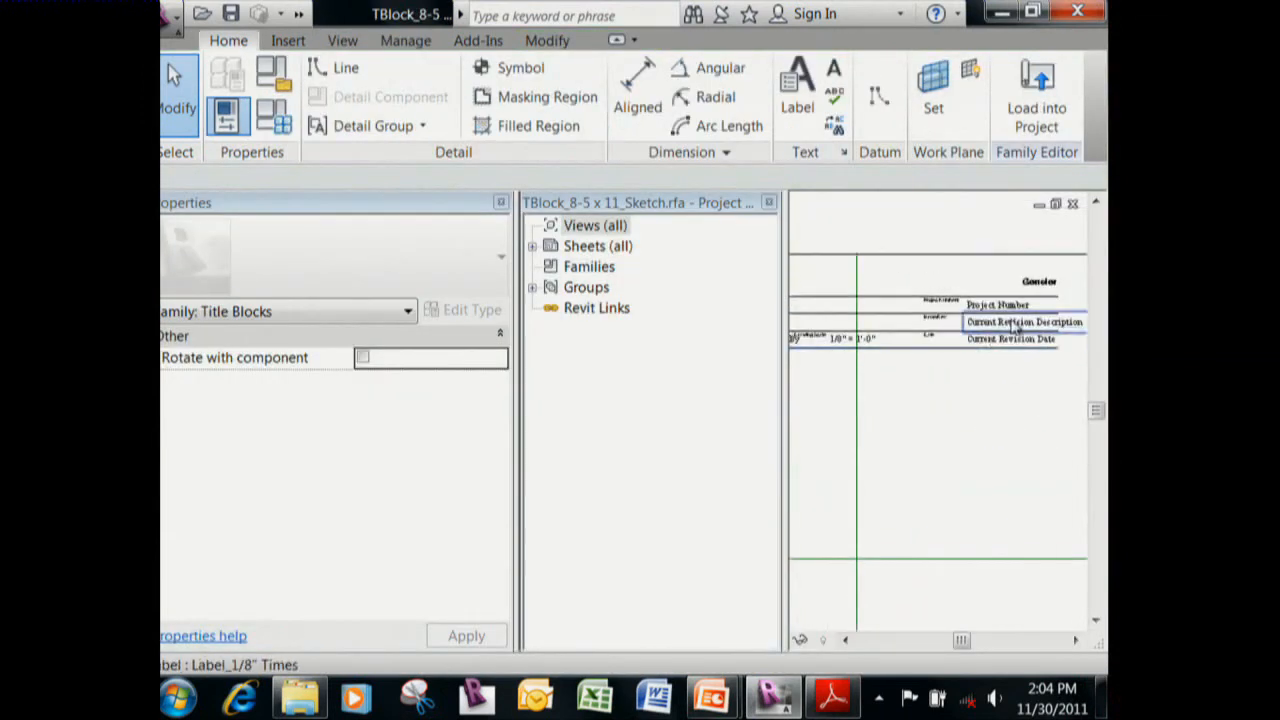
scroll(1005, 322, down, 5)
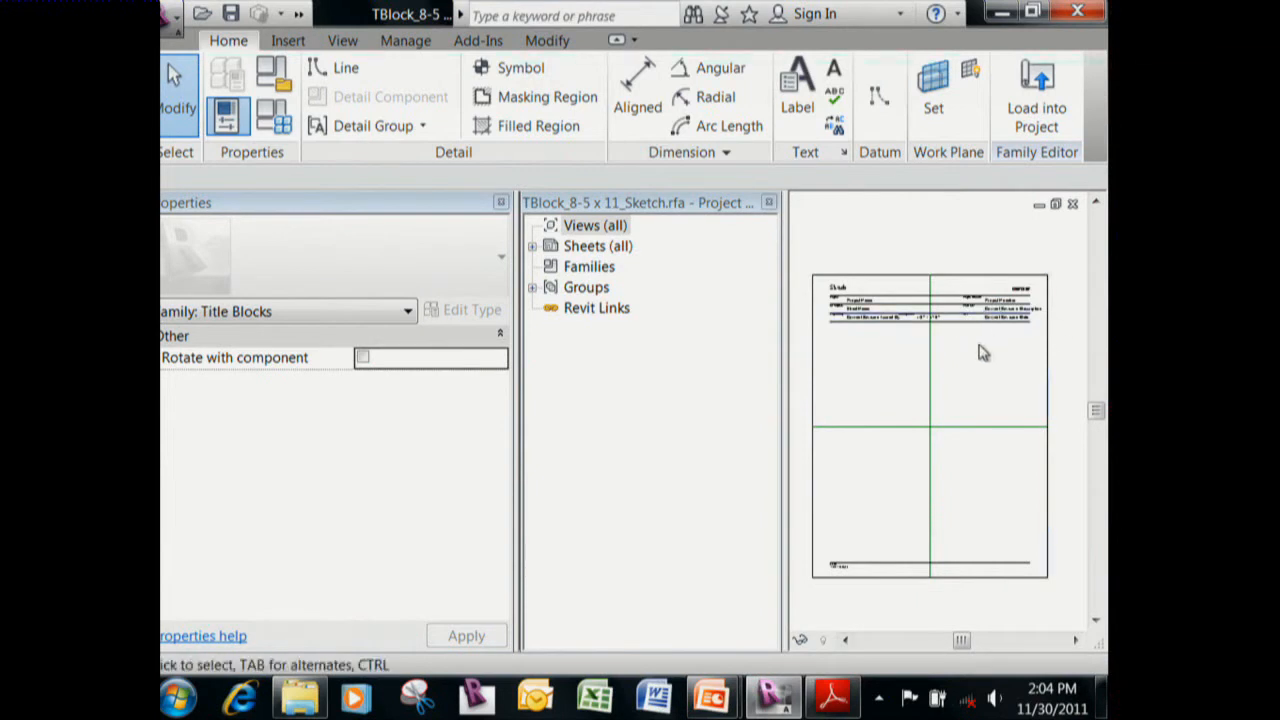
click(1074, 205)
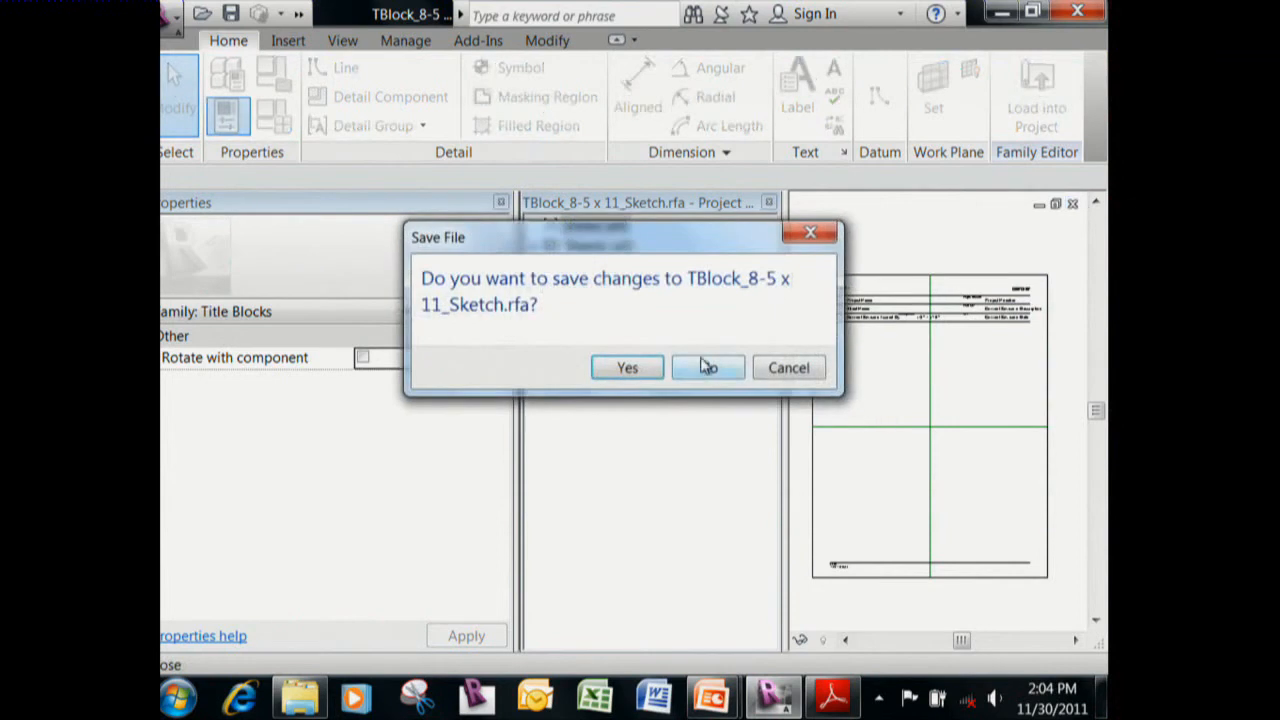
click(706, 367)
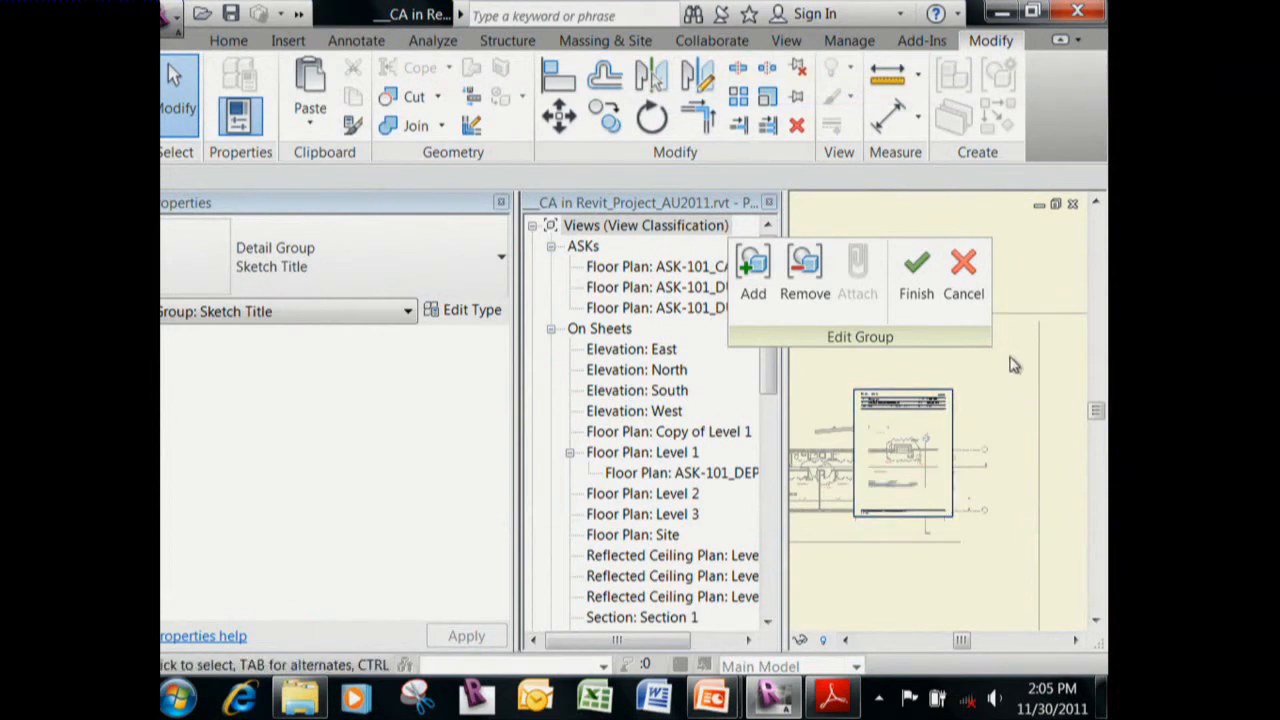
Cancel the Sketch Title group edit and return to the construction plan sheet.
click(960, 270)
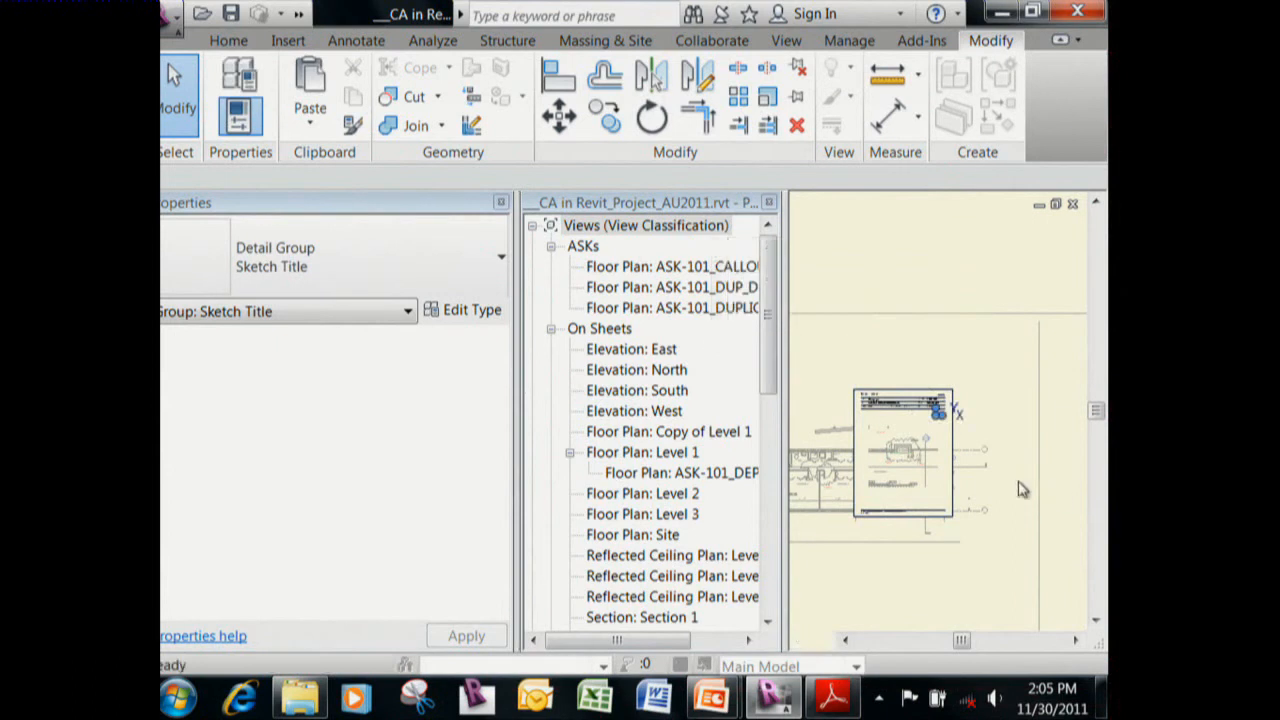
click(960, 435)
scroll(960, 435, down, 2)
click(1006, 334)
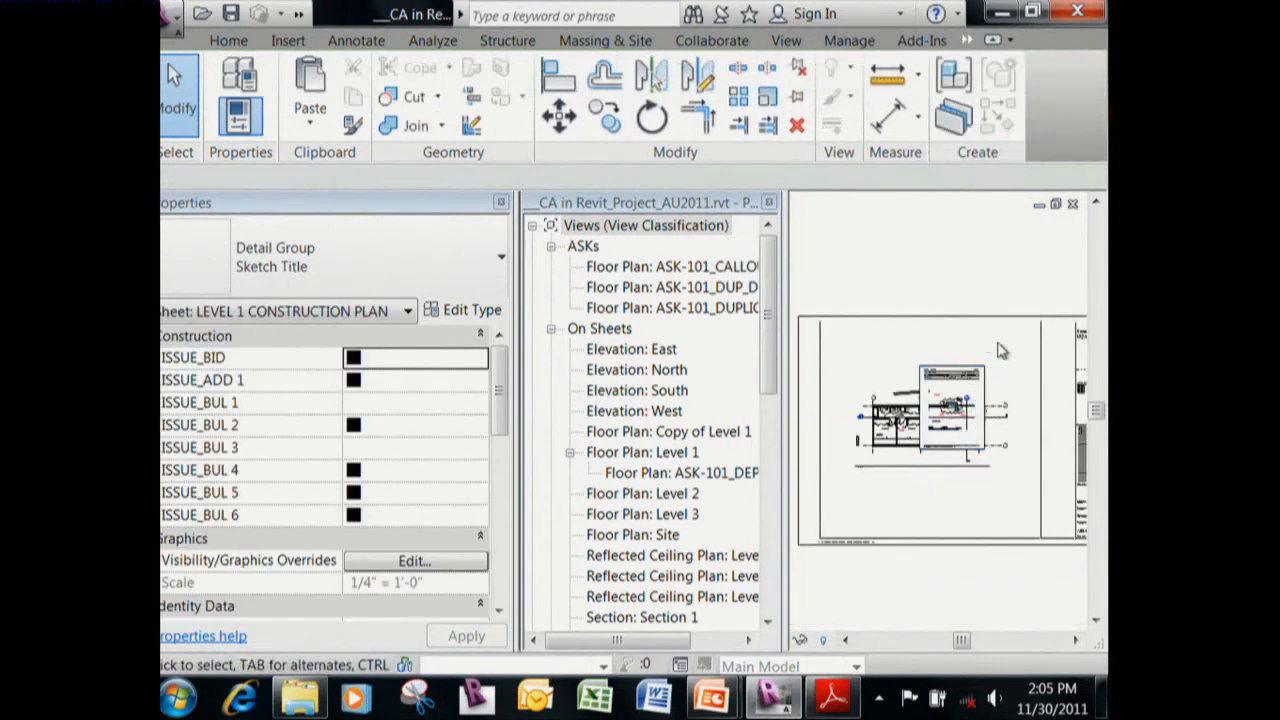
Reopen the Sketch Title group for editing, check the title block's instance properties, and cancel the edit.
click(950, 405)
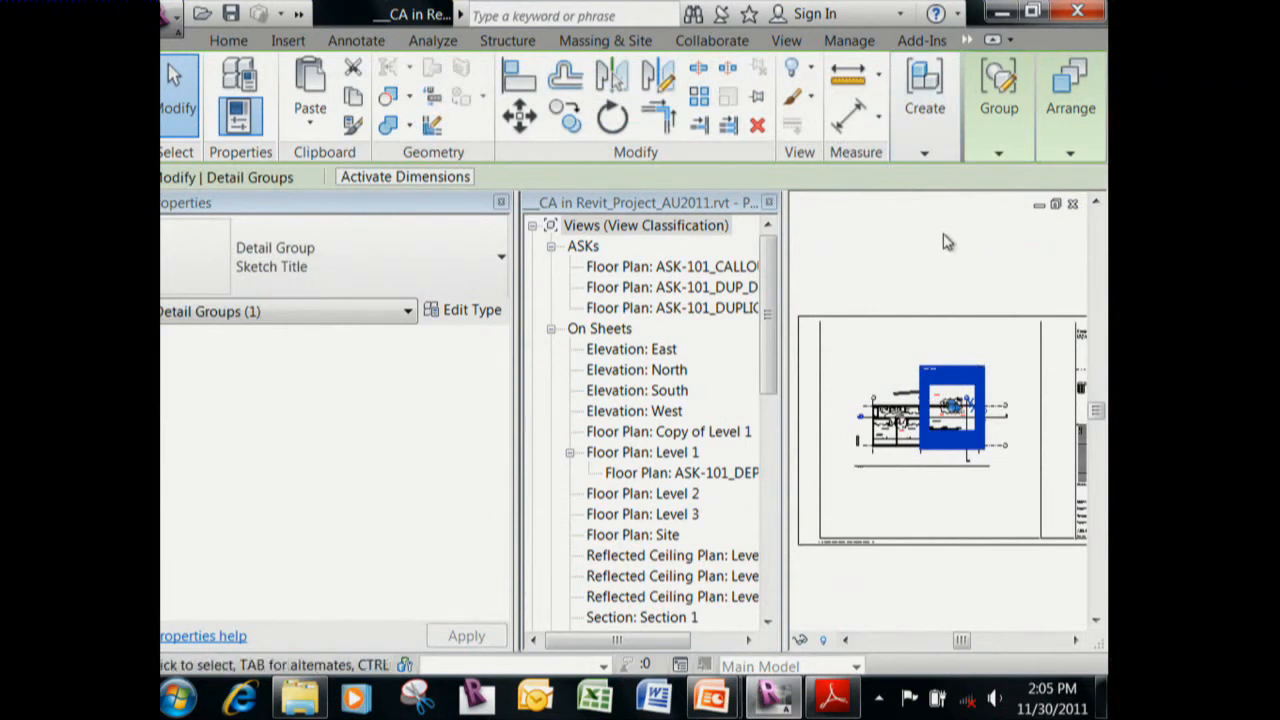
click(1000, 155)
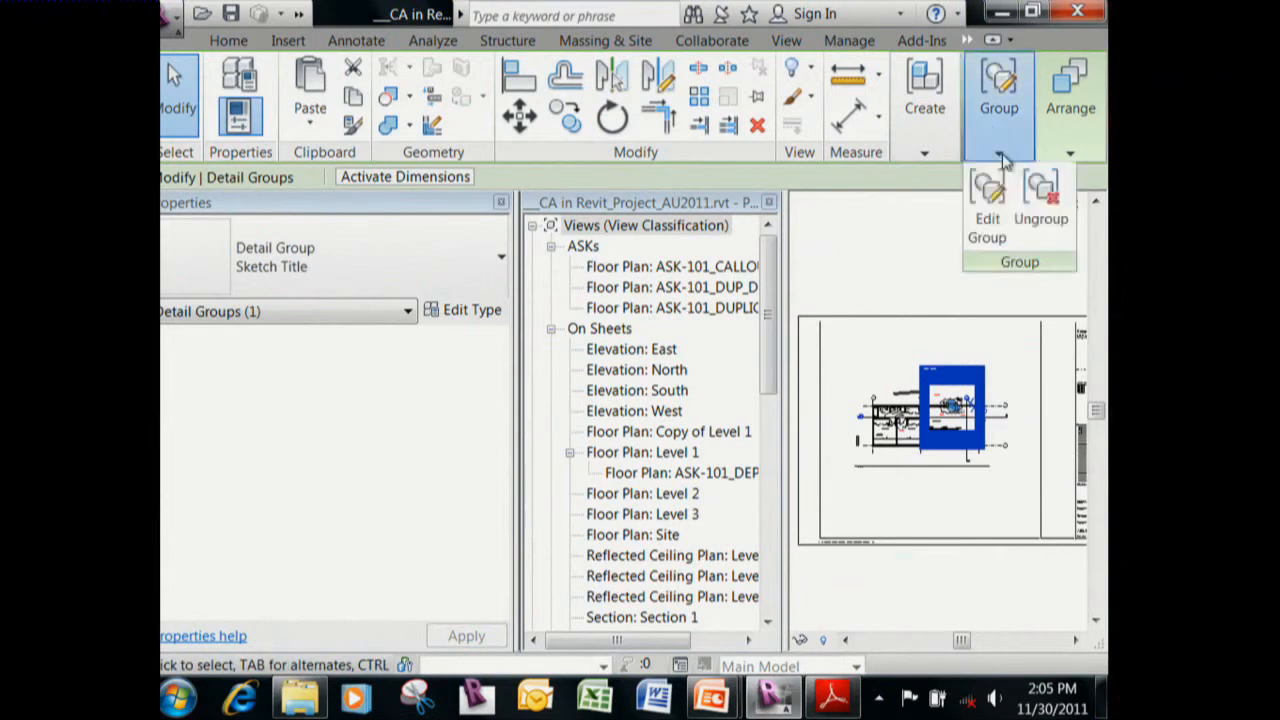
click(987, 205)
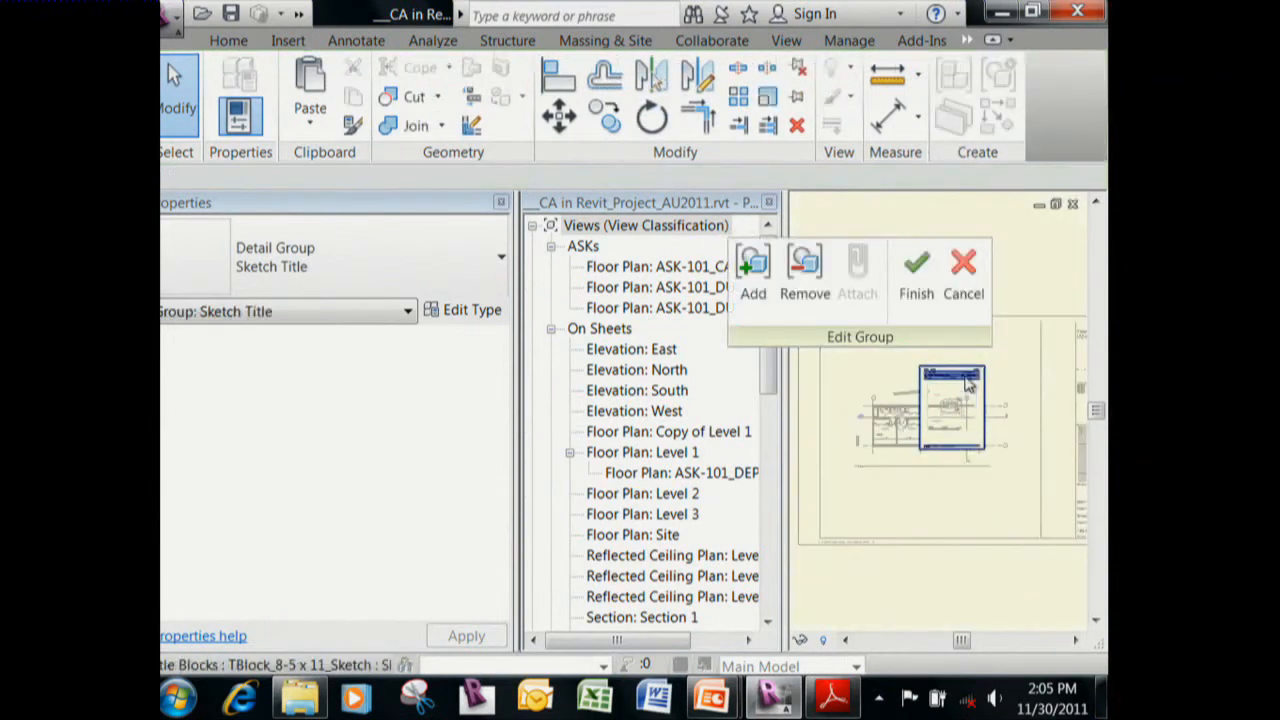
click(968, 385)
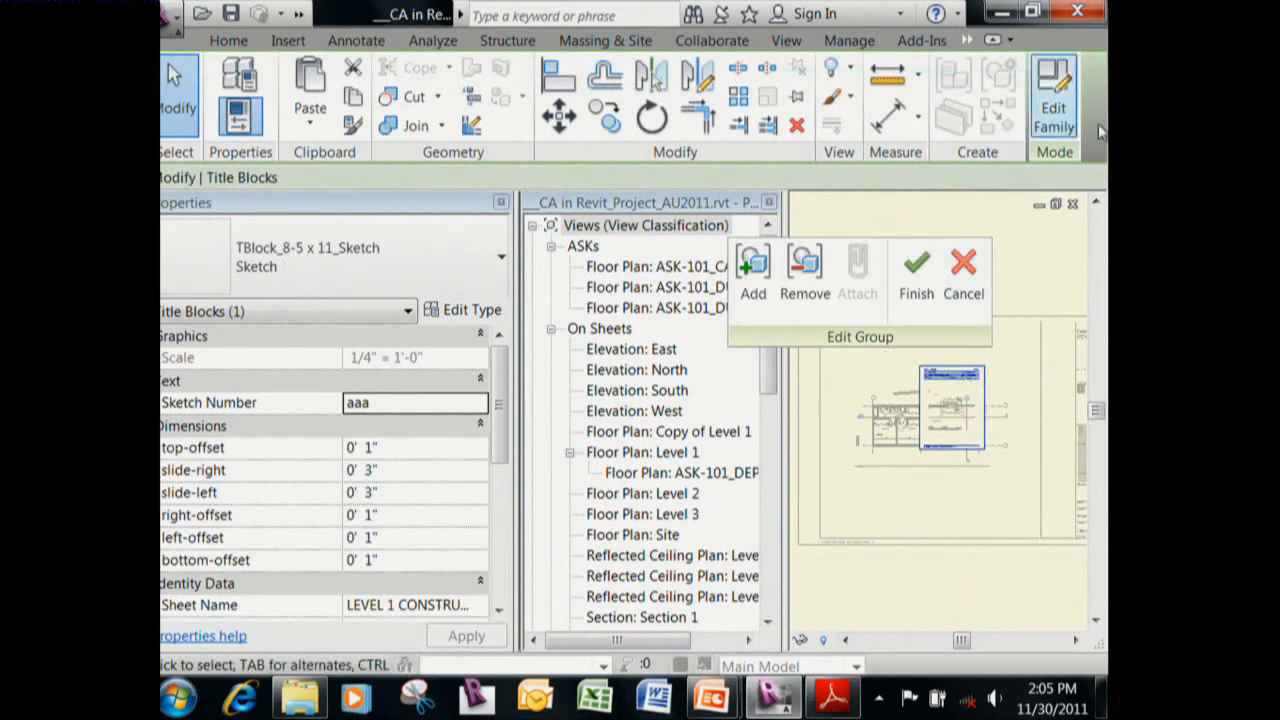
click(968, 270)
click(994, 286)
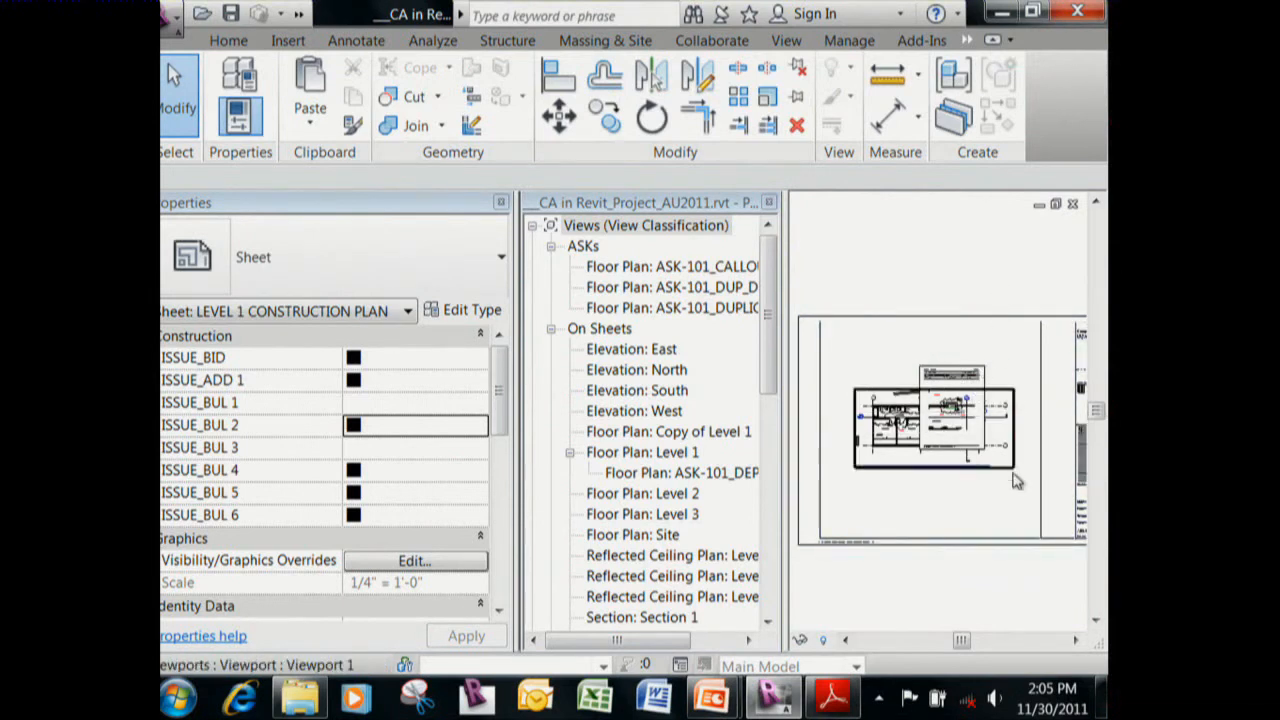
Examine the plan area framed by the Sketch Title and select the group to see its mask coverage.
scroll(1014, 477, up, 2)
scroll(873, 310, up, 2)
scroll(873, 310, up, 3)
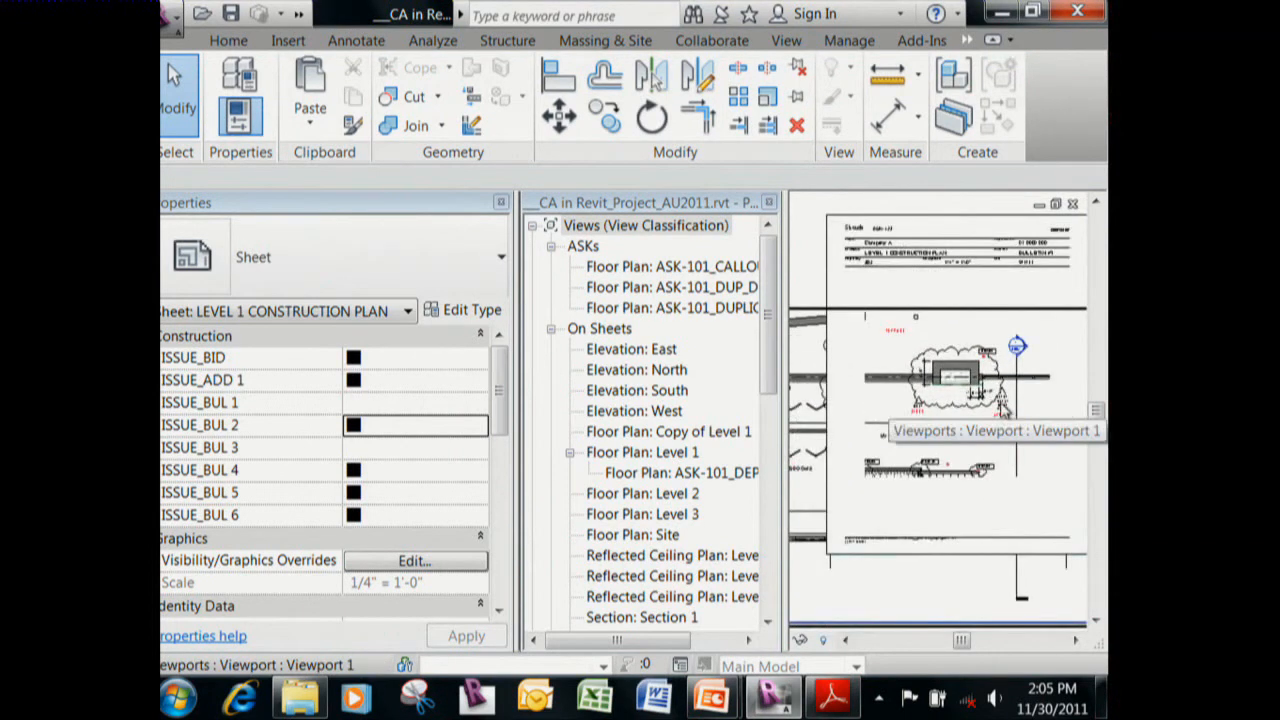
scroll(1000, 412, down, 3)
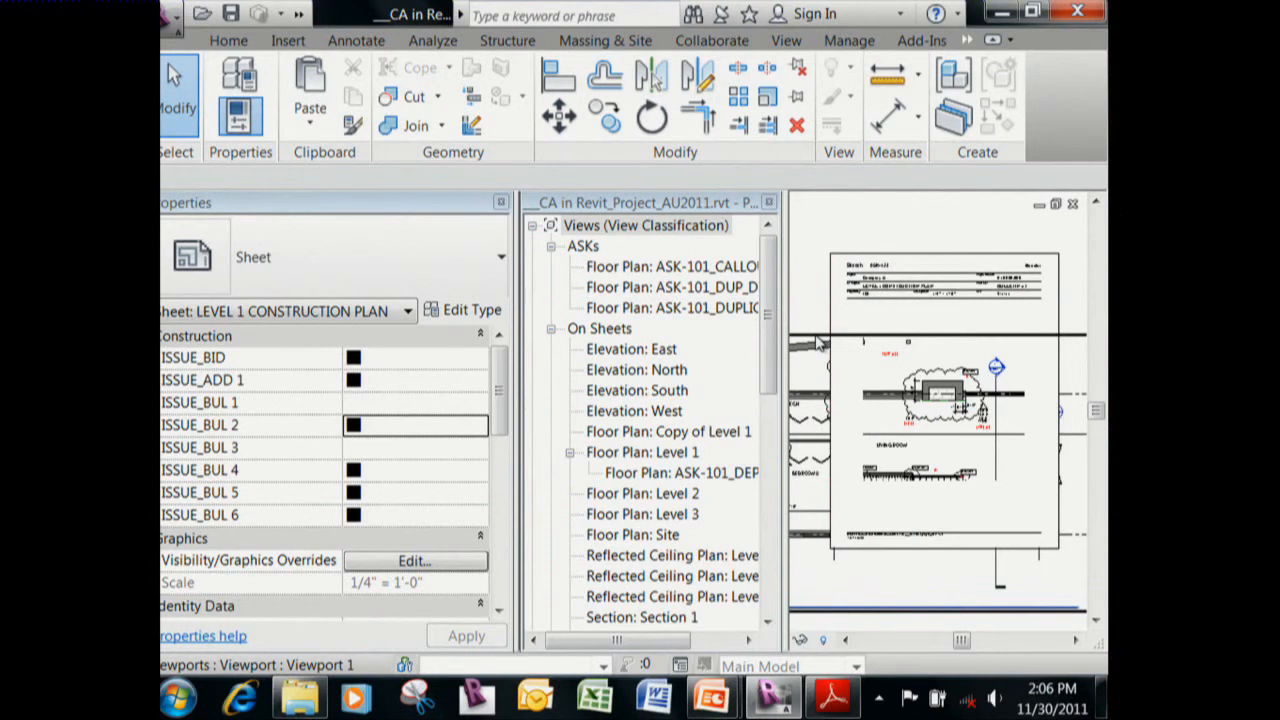
click(948, 292)
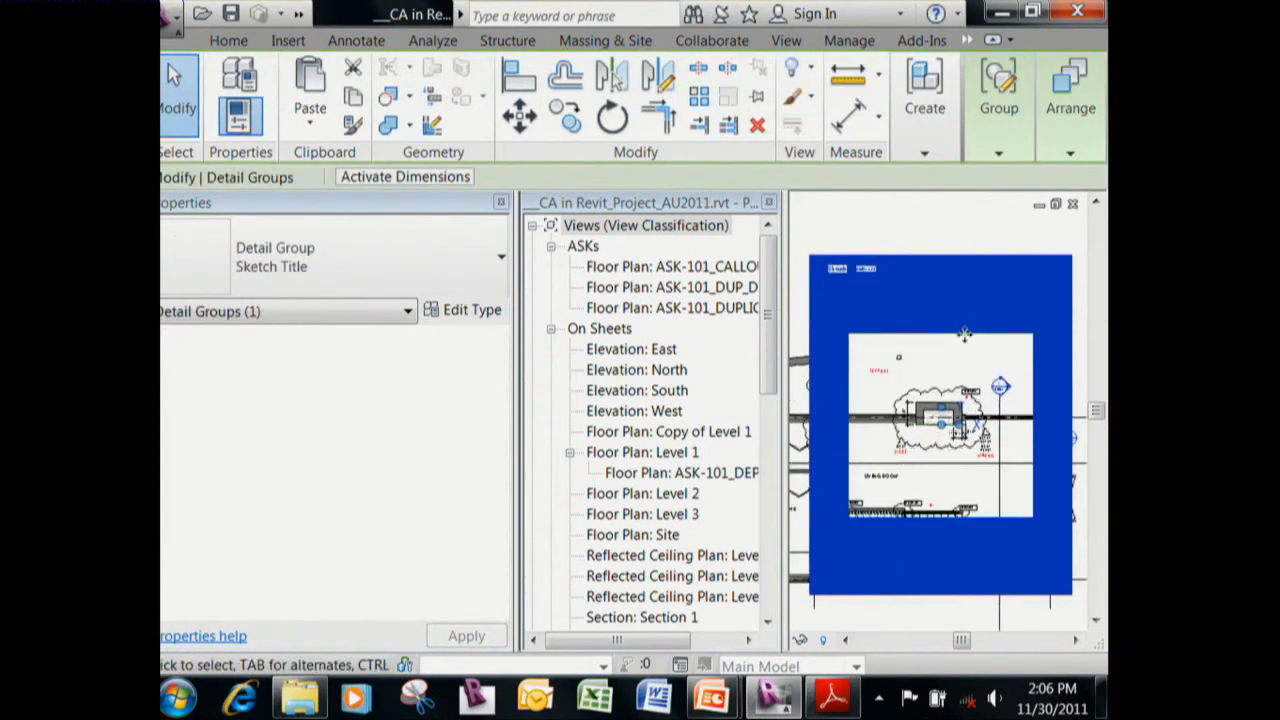
scroll(964, 333, up, 2)
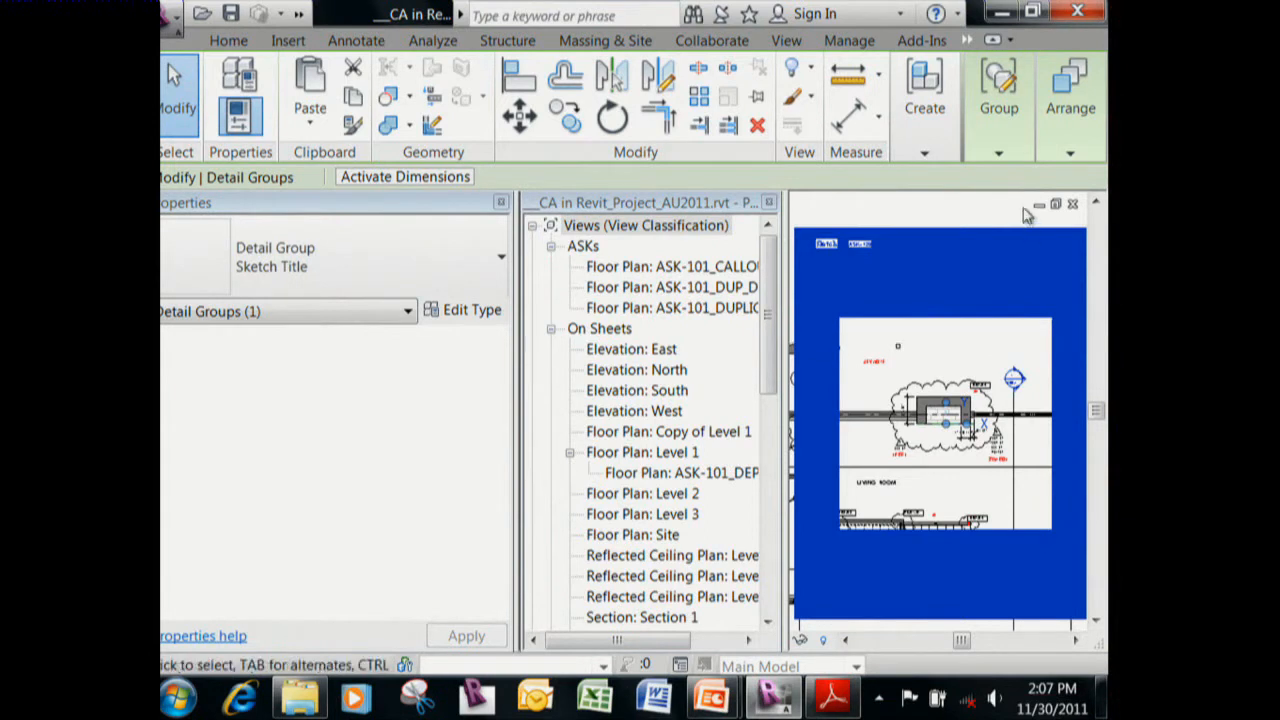
Close the Project Browser and capture the RFI-102 revision cloud between Bedroom 1 and Bedroom 2 with the Snipping Tool.
key(Escape)
scroll(942, 413, down, 3)
scroll(942, 413, up, 5)
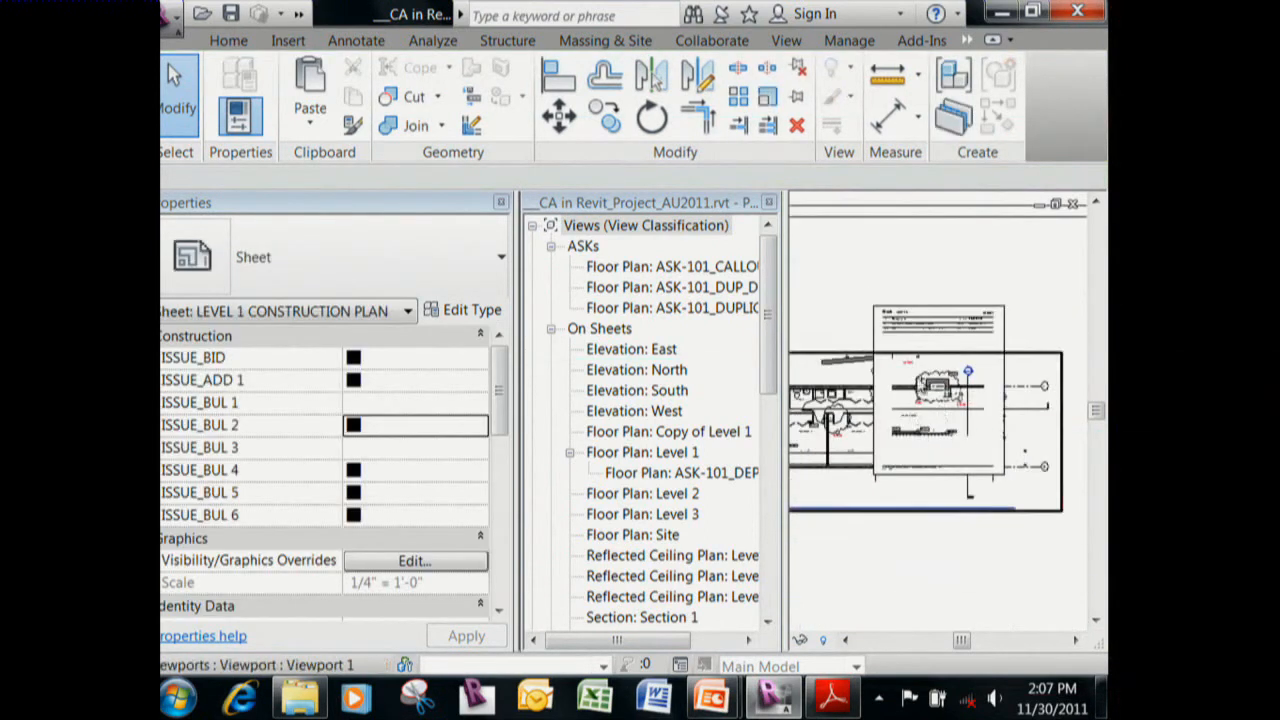
scroll(917, 427, up, 5)
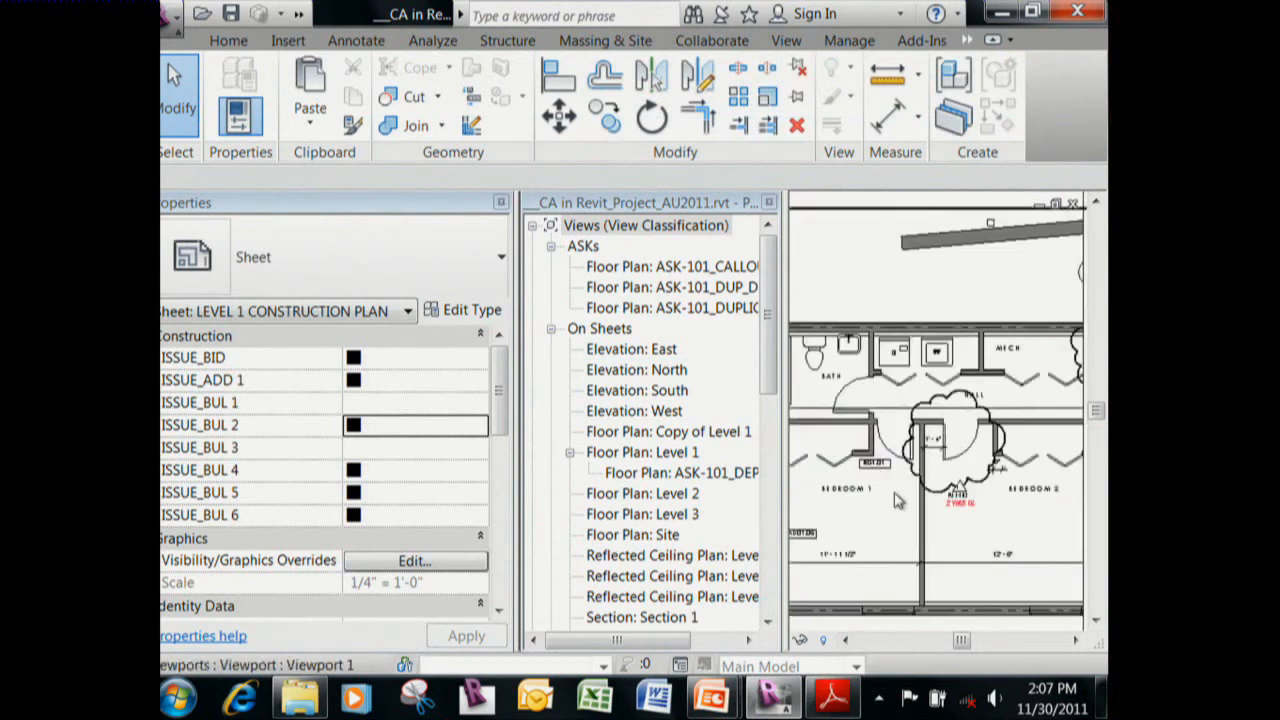
scroll(917, 427, up, 3)
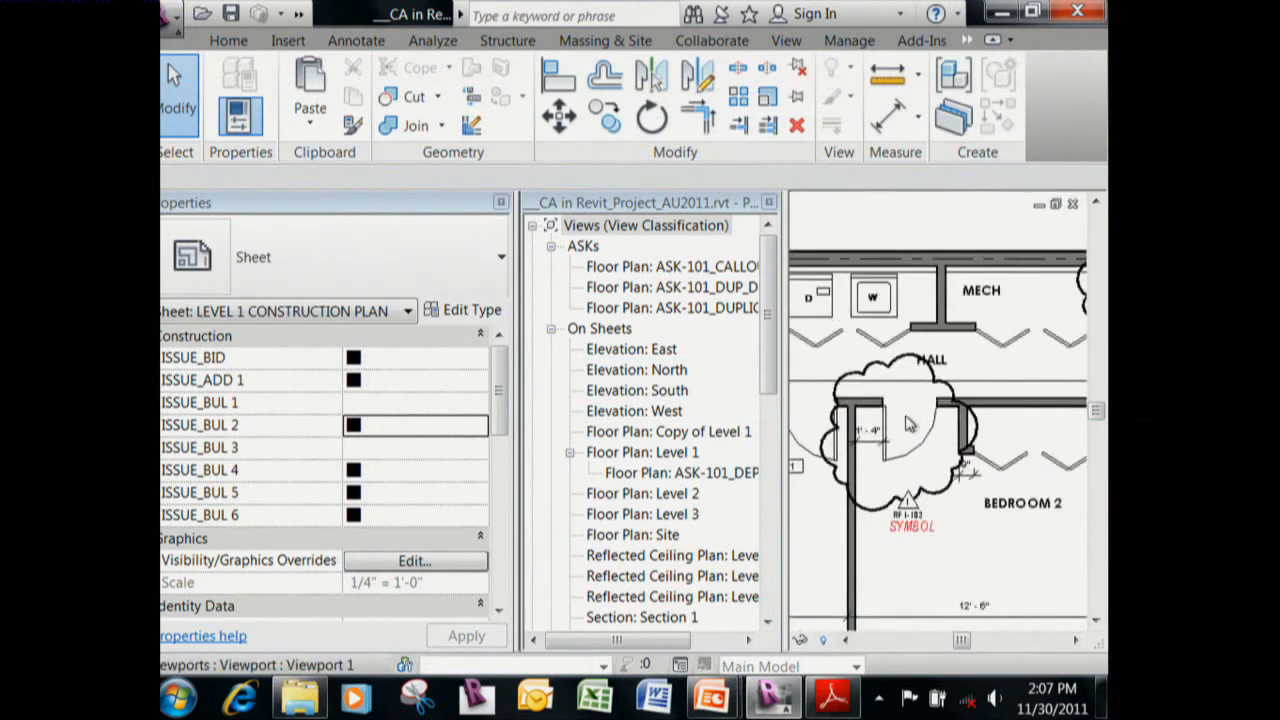
click(768, 205)
middle_drag(708, 388, 849, 395)
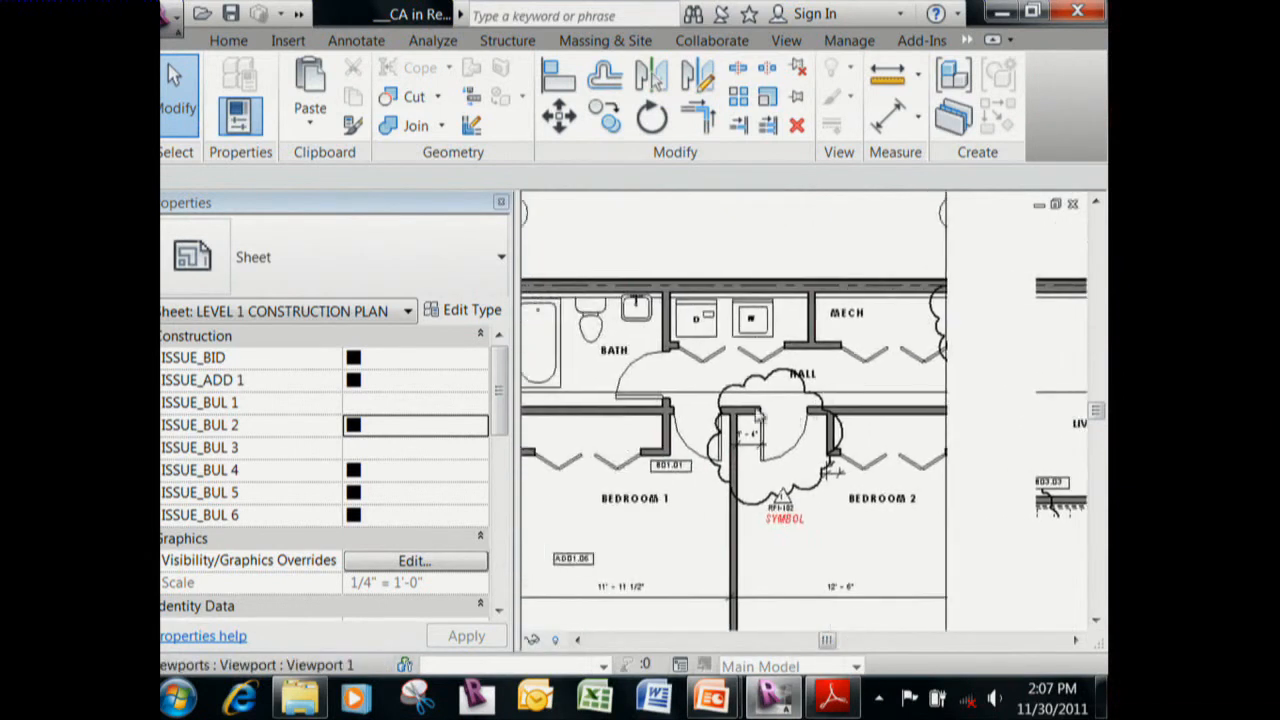
scroll(757, 418, up, 2)
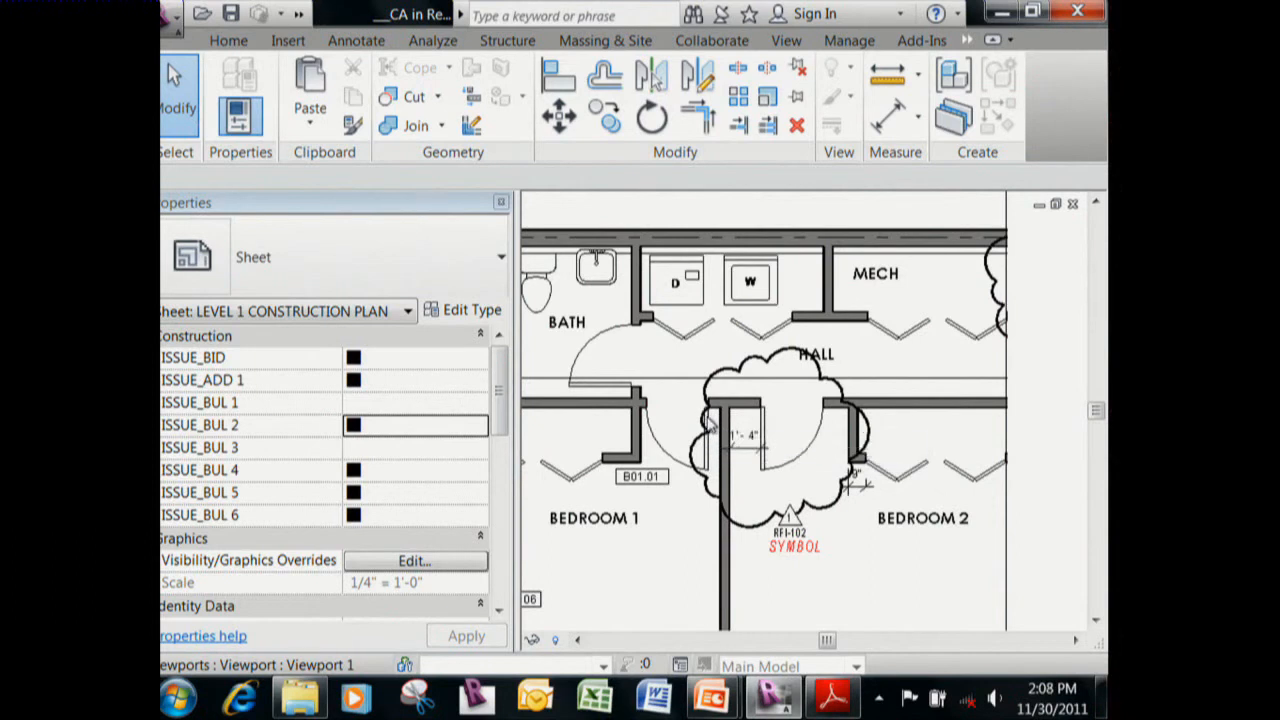
click(416, 694)
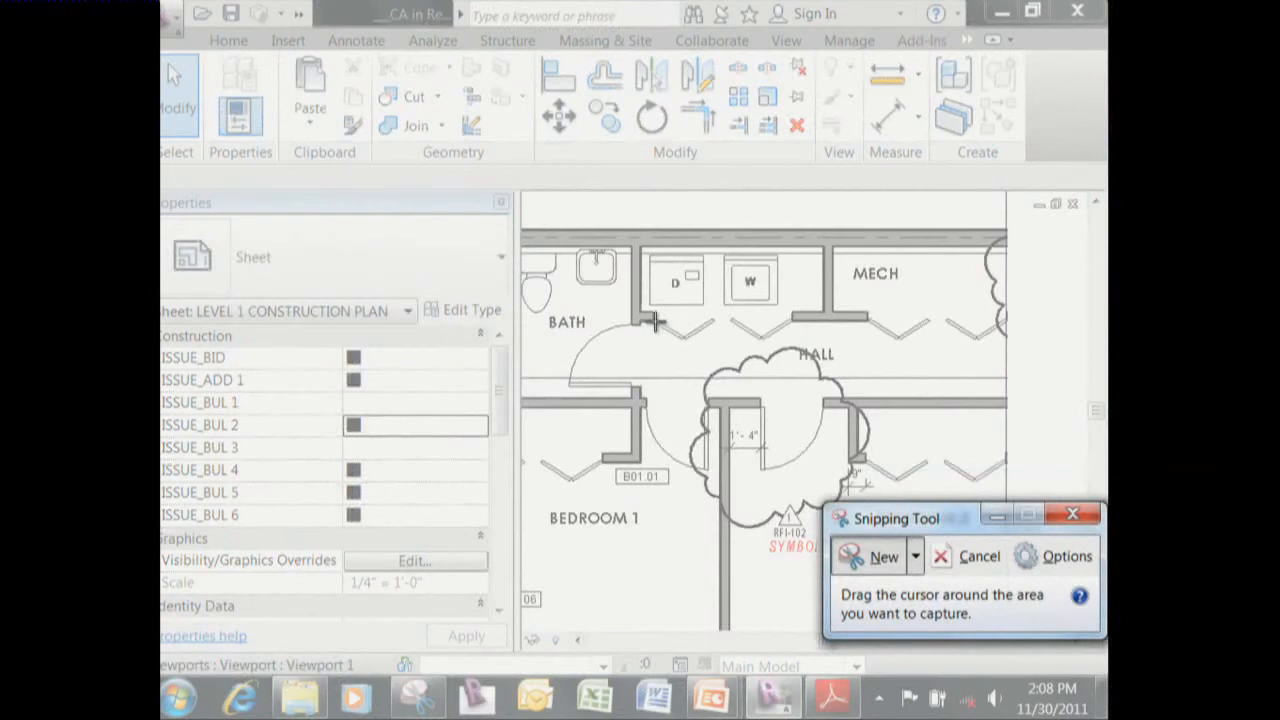
drag(658, 317, 912, 584)
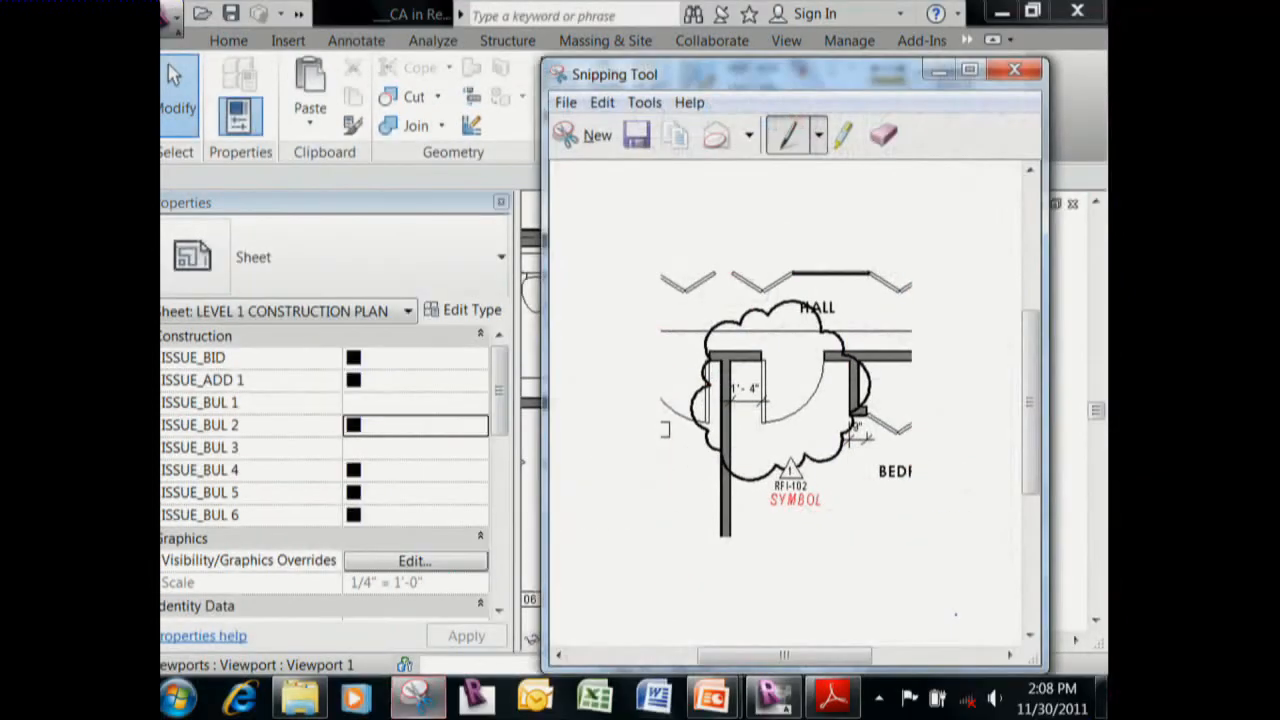
Copy the captured RFI-102 snip and open ASK-blank.pdf from the AU Presentation folder.
click(602, 102)
click(628, 128)
click(300, 697)
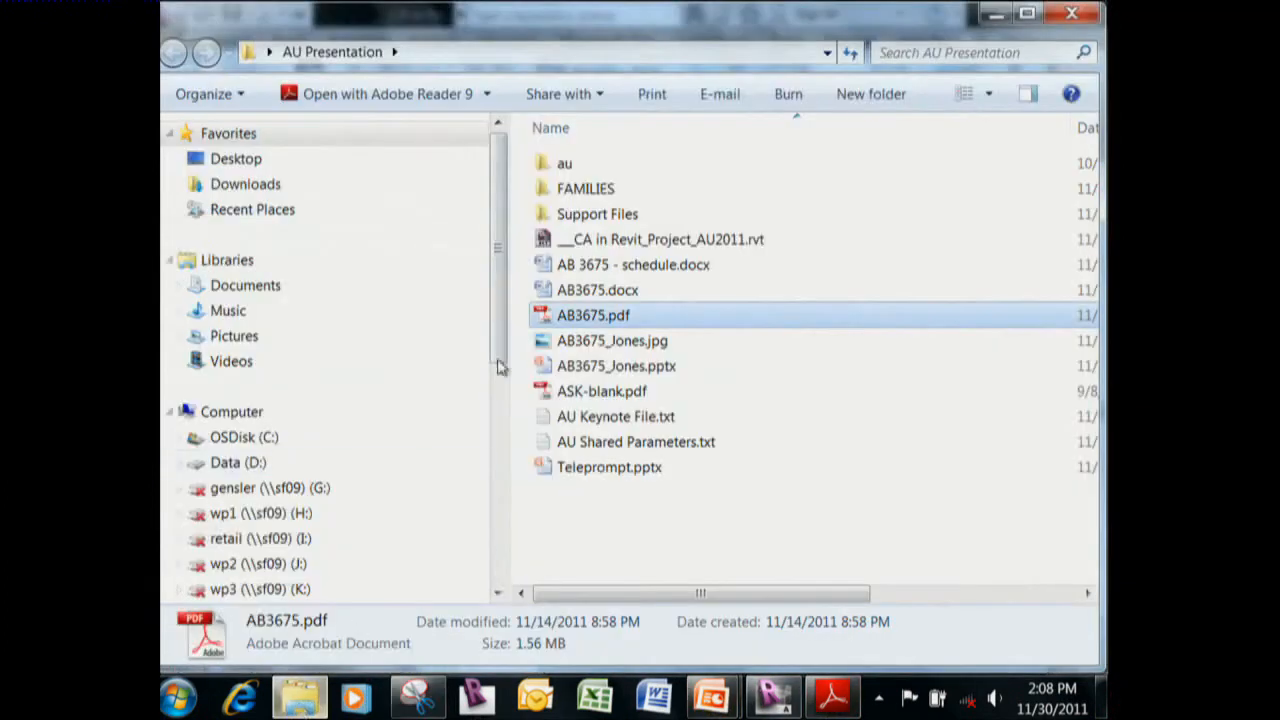
click(630, 395)
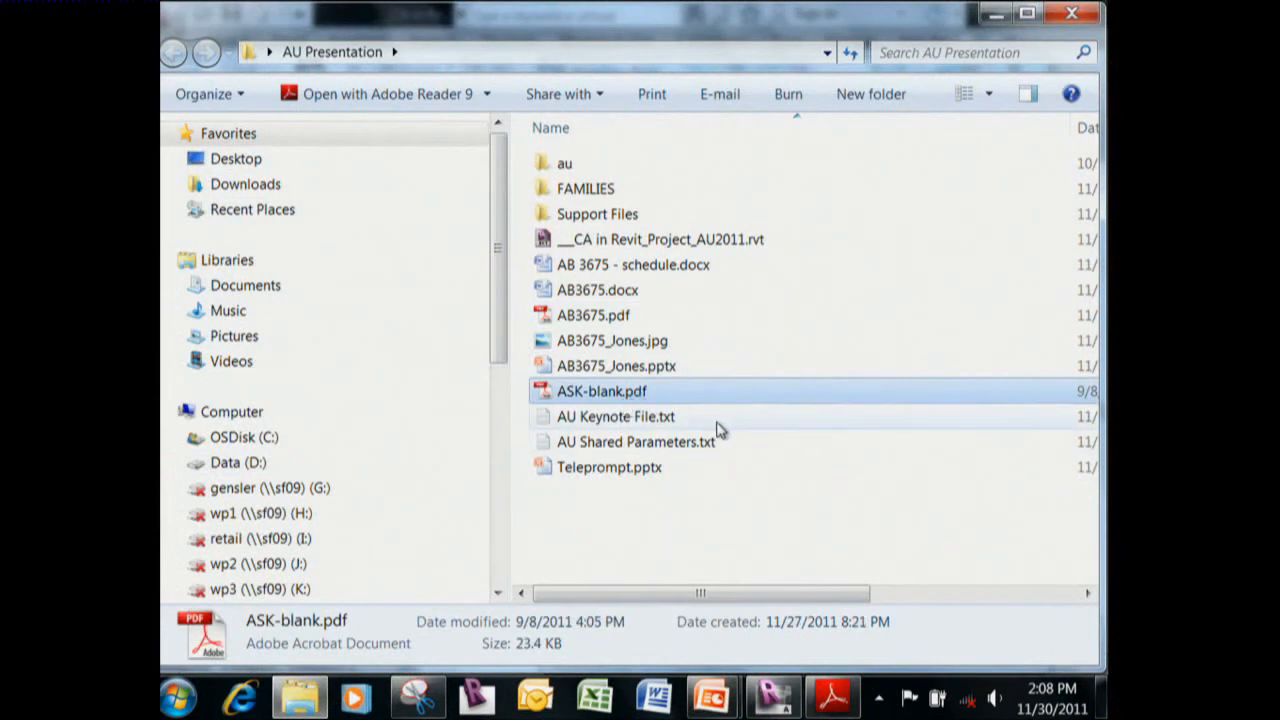
key(Return)
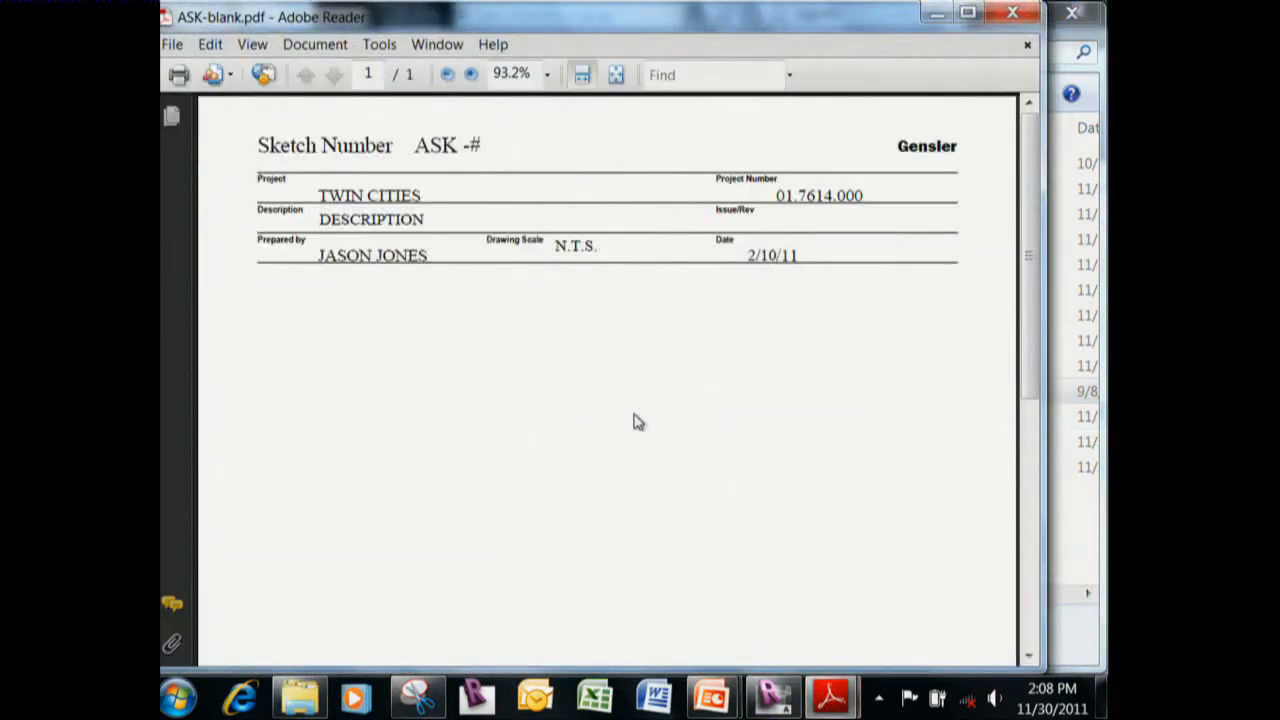
Review the blank ASK sketch form, close it, and minimize the AU Presentation folder.
scroll(633, 422, down, 2)
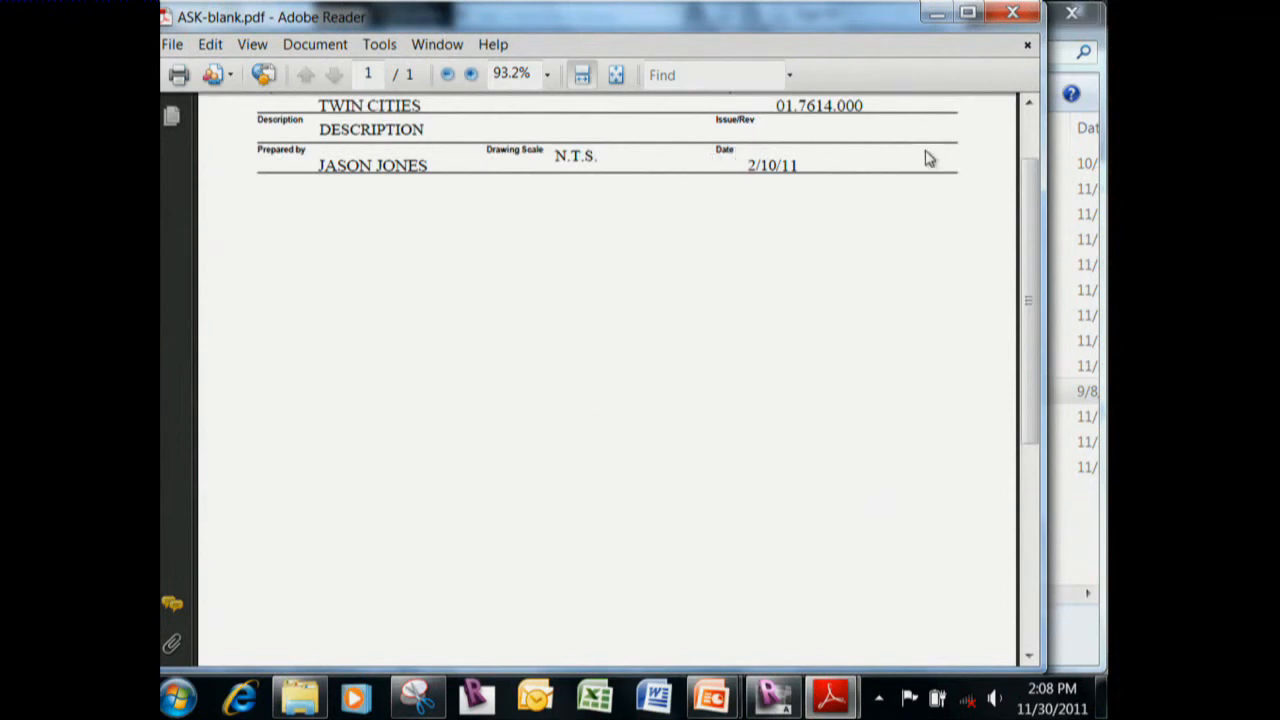
click(1014, 14)
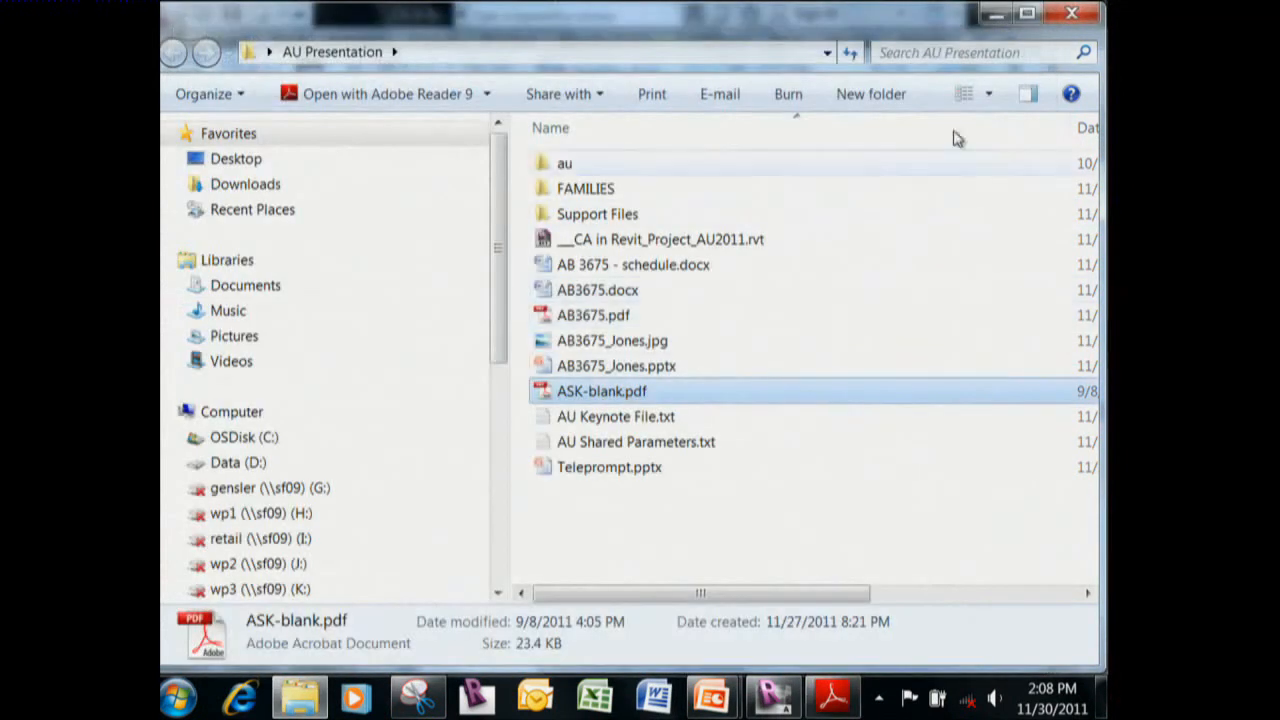
click(996, 14)
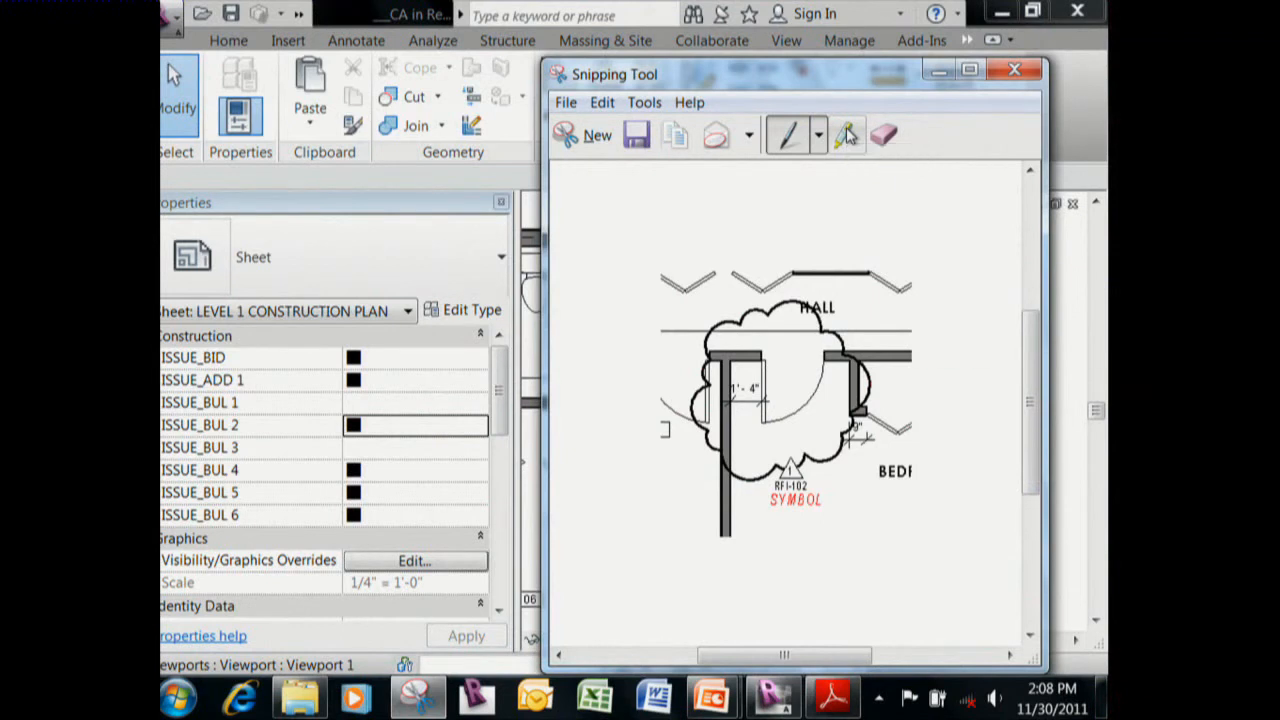
Switch to the PowerPoint slide show and advance to the Systems for Item Based Revision Tracking slide.
key(alt+Tab)
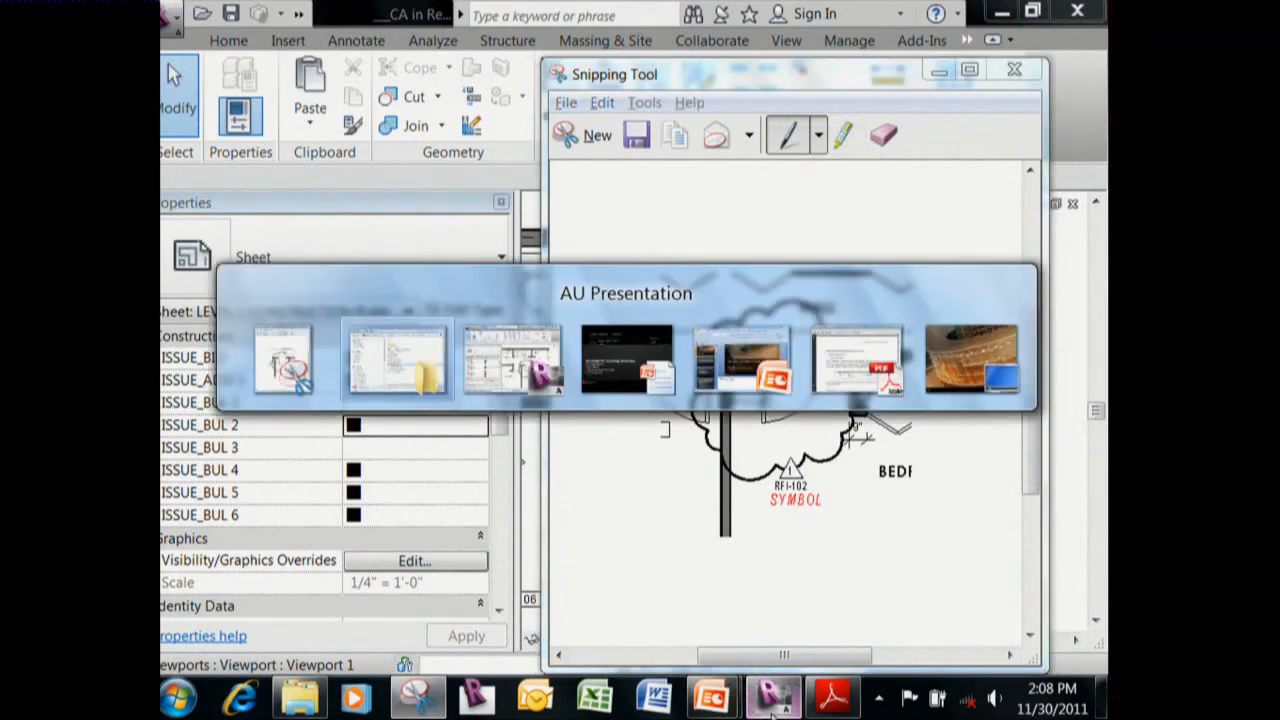
key(alt+Tab)
key(alt+Tab)
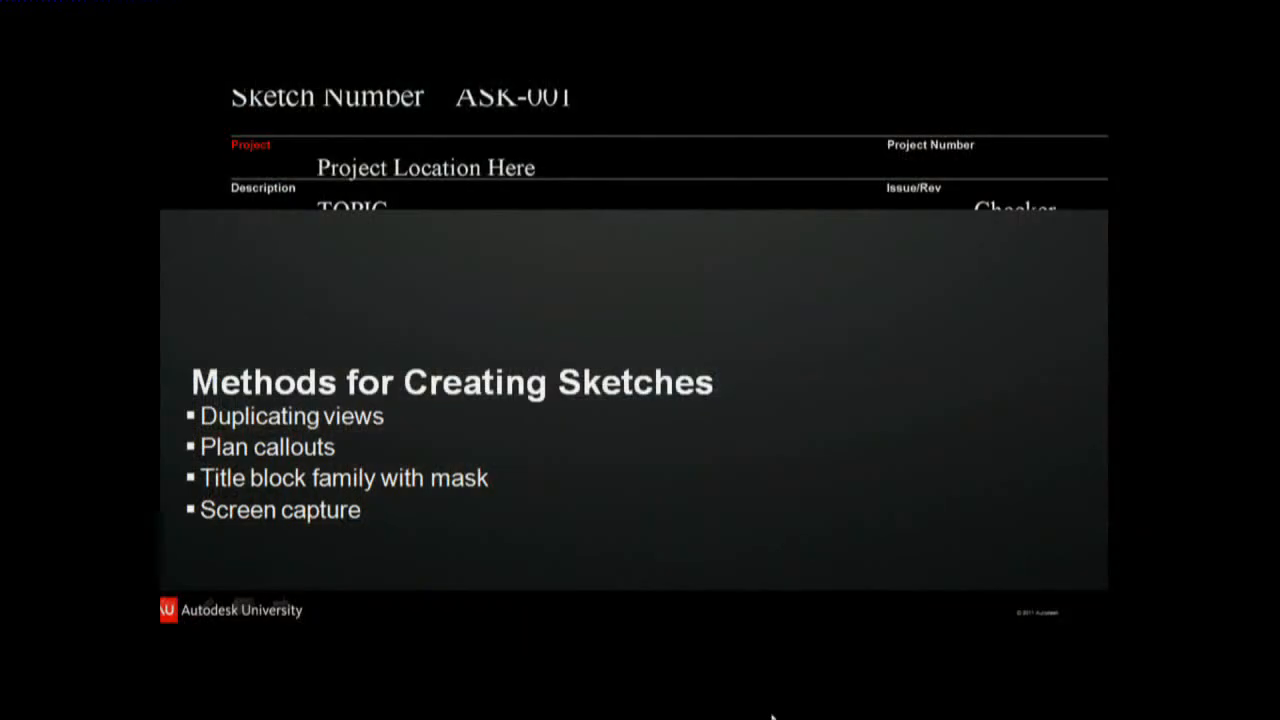
key(Right)
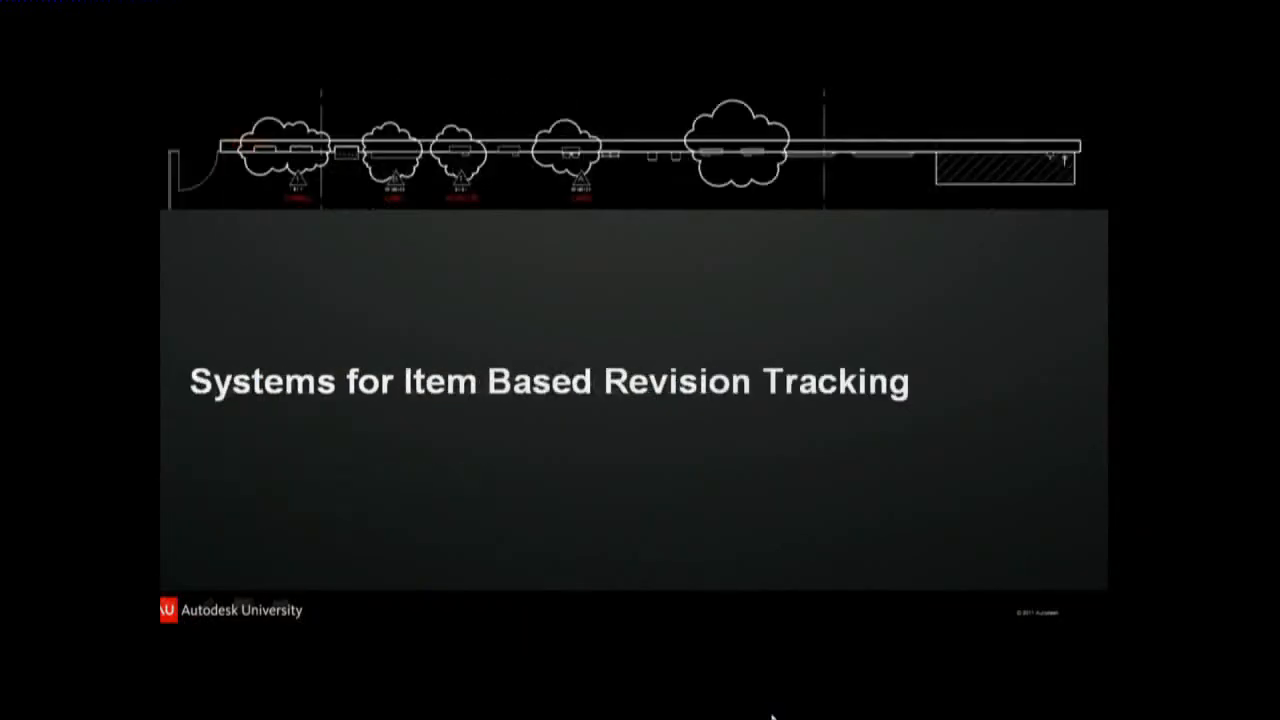
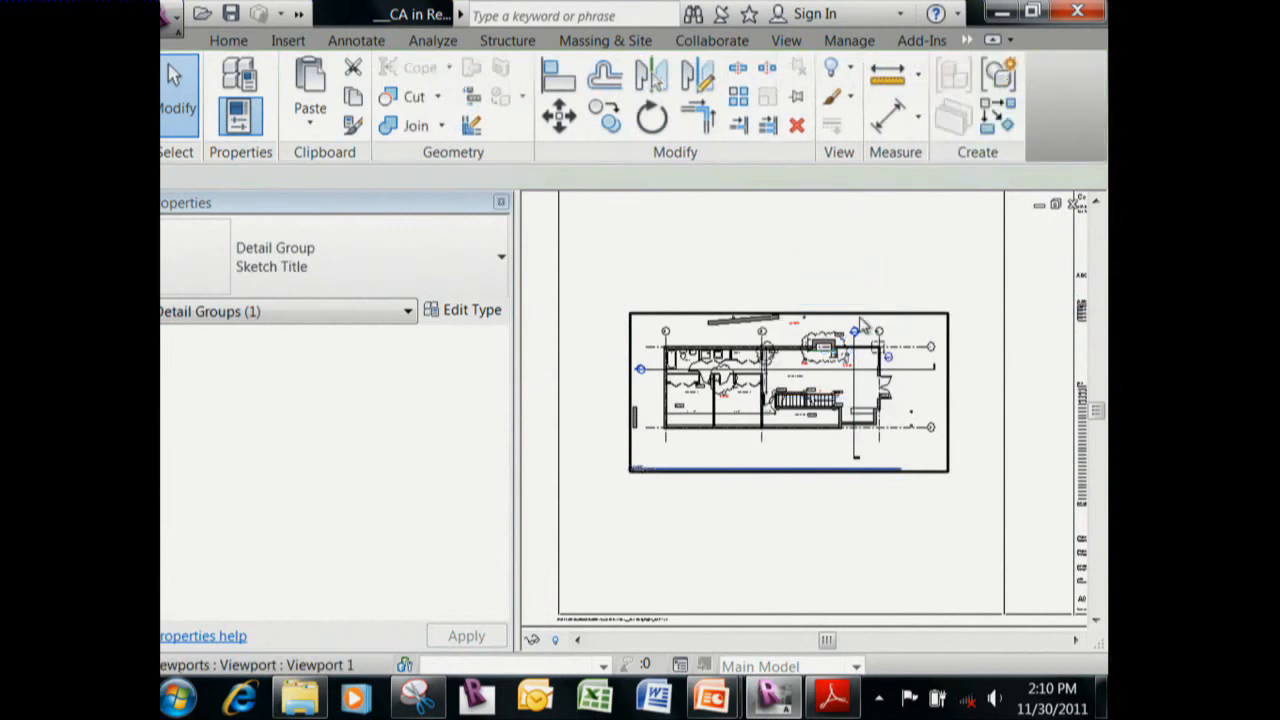
Activate the Level 1 plan view on the sheet and examine the B03.01 revision tag on the living room fireplace cloud.
right_click(836, 352)
click(910, 272)
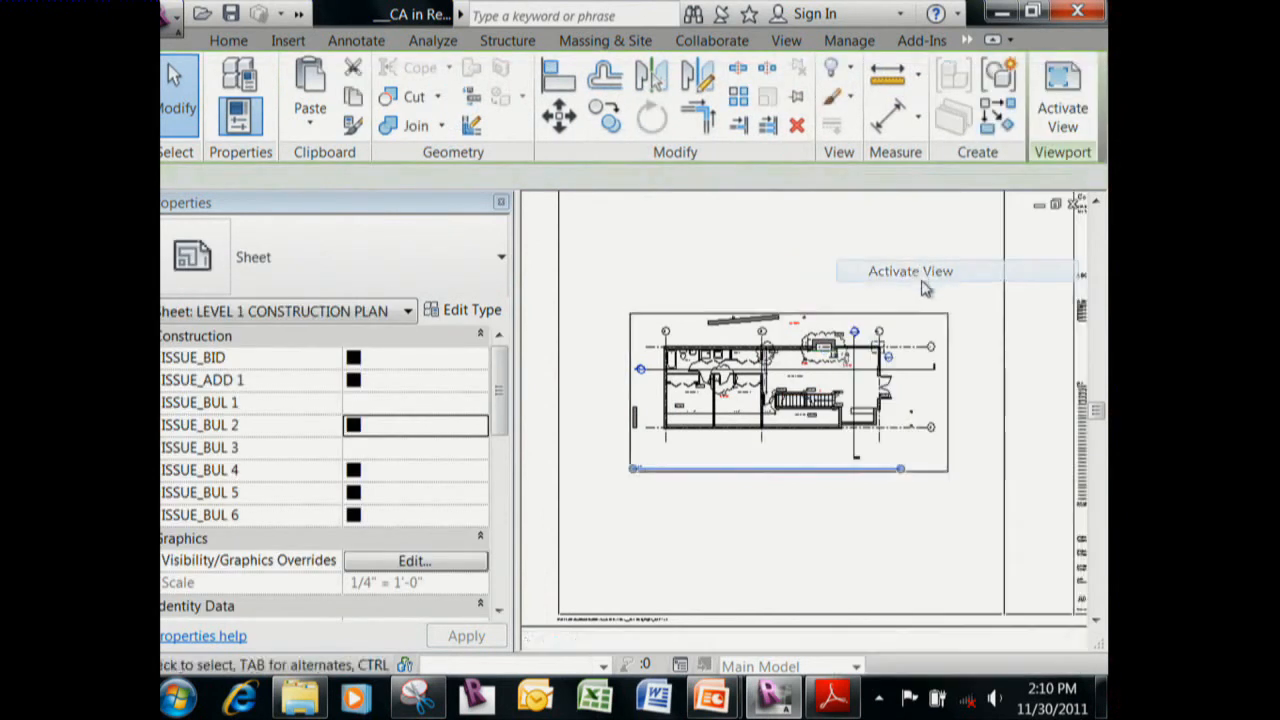
scroll(880, 390, up, 4)
scroll(737, 371, up, 2)
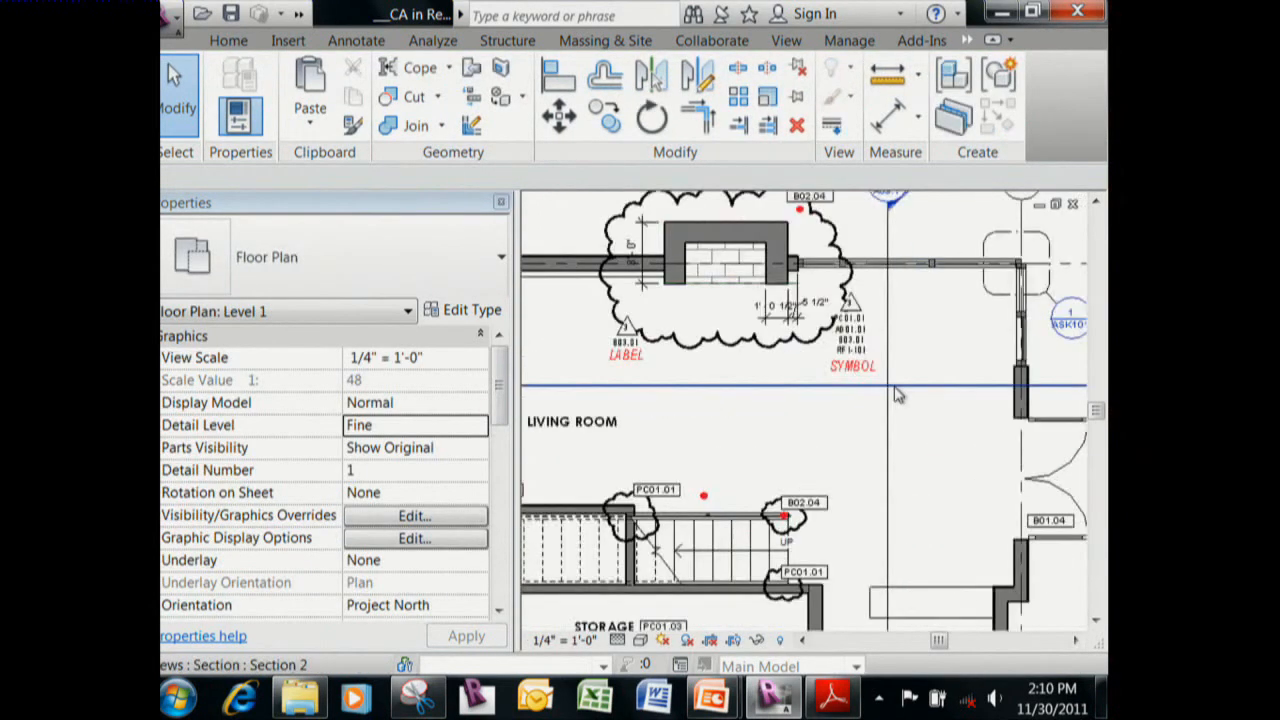
scroll(857, 486, up, 3)
scroll(777, 488, up, 3)
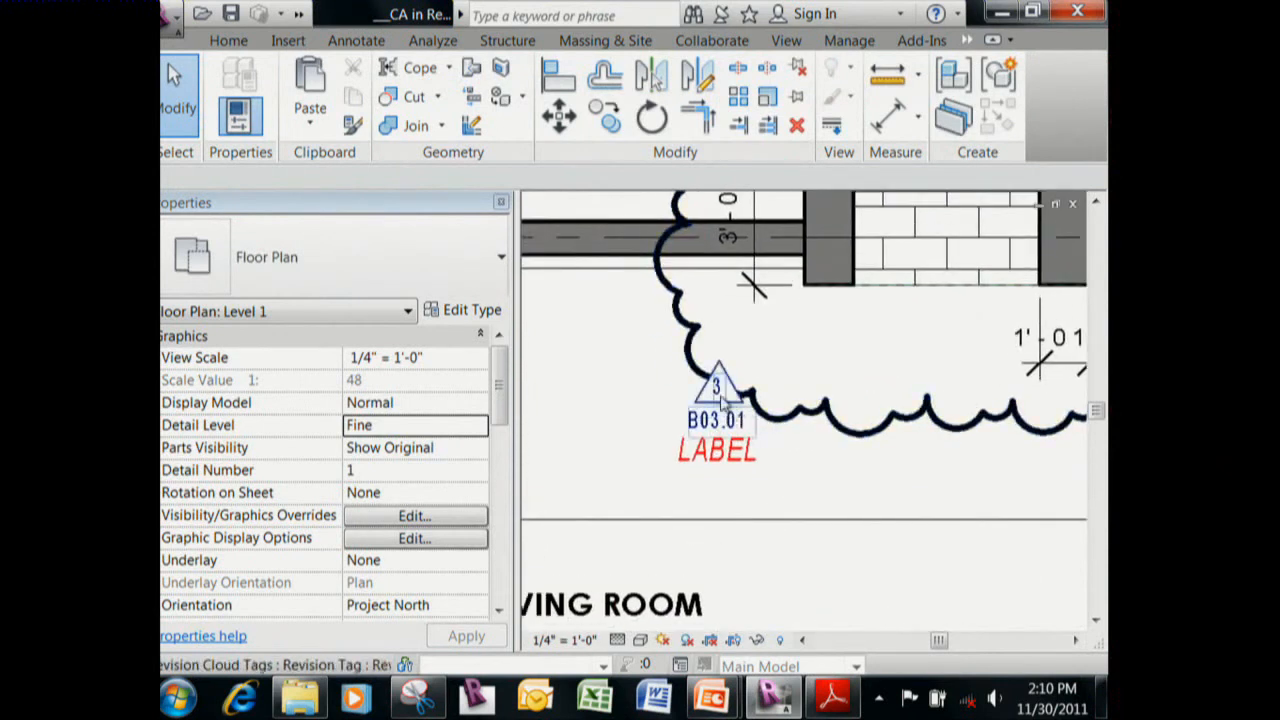
scroll(722, 408, up, 2)
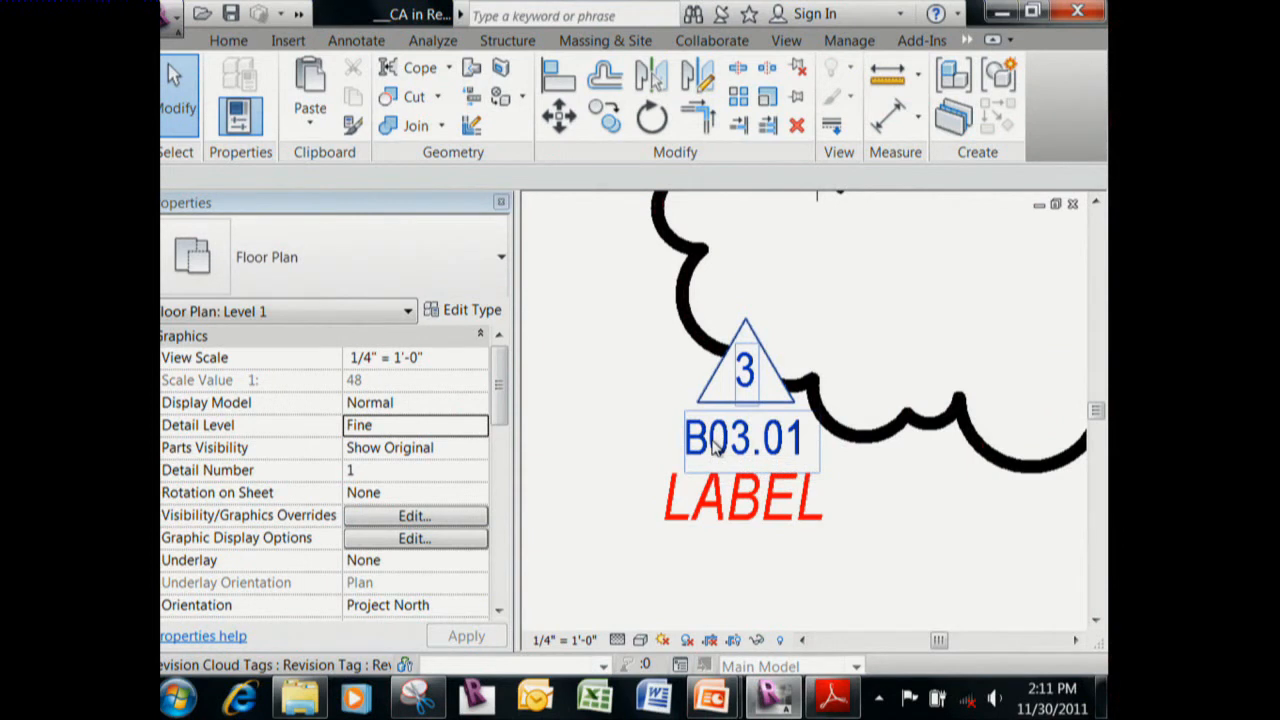
Open the Revision Tag family, check the parameters of the label below the triangle, and close the family without saving.
click(742, 450)
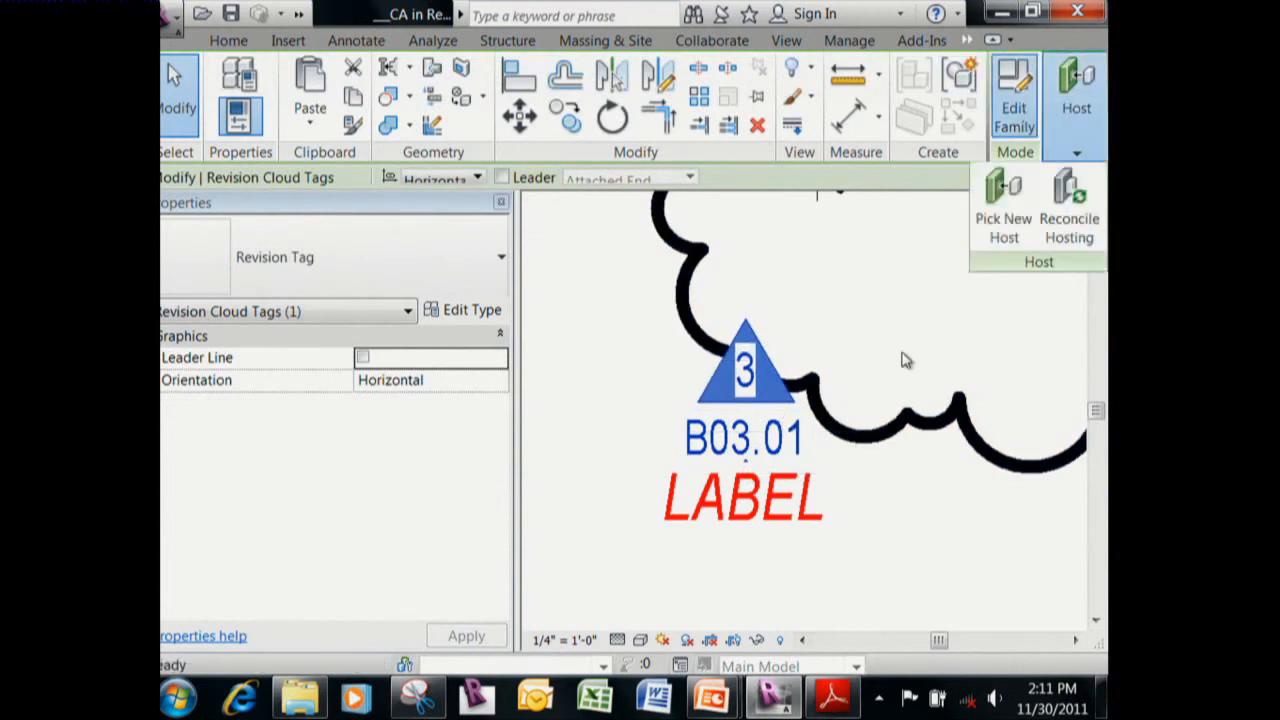
click(1015, 95)
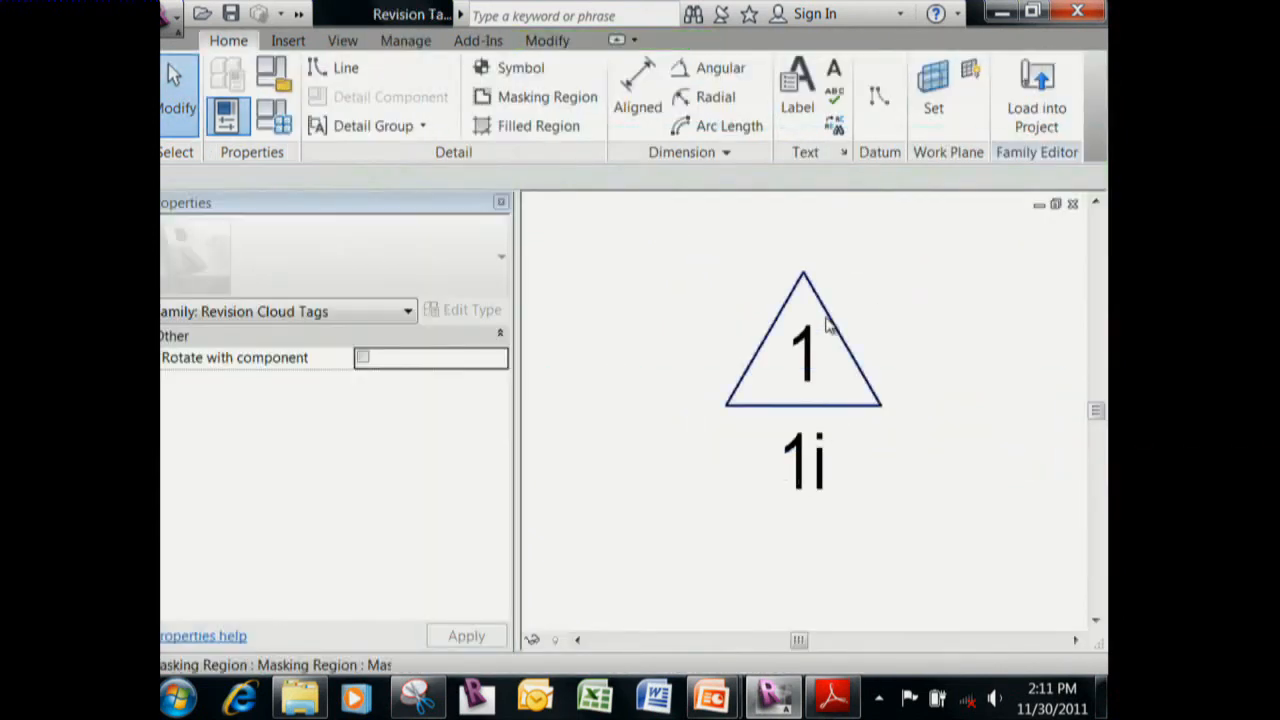
click(811, 491)
click(948, 95)
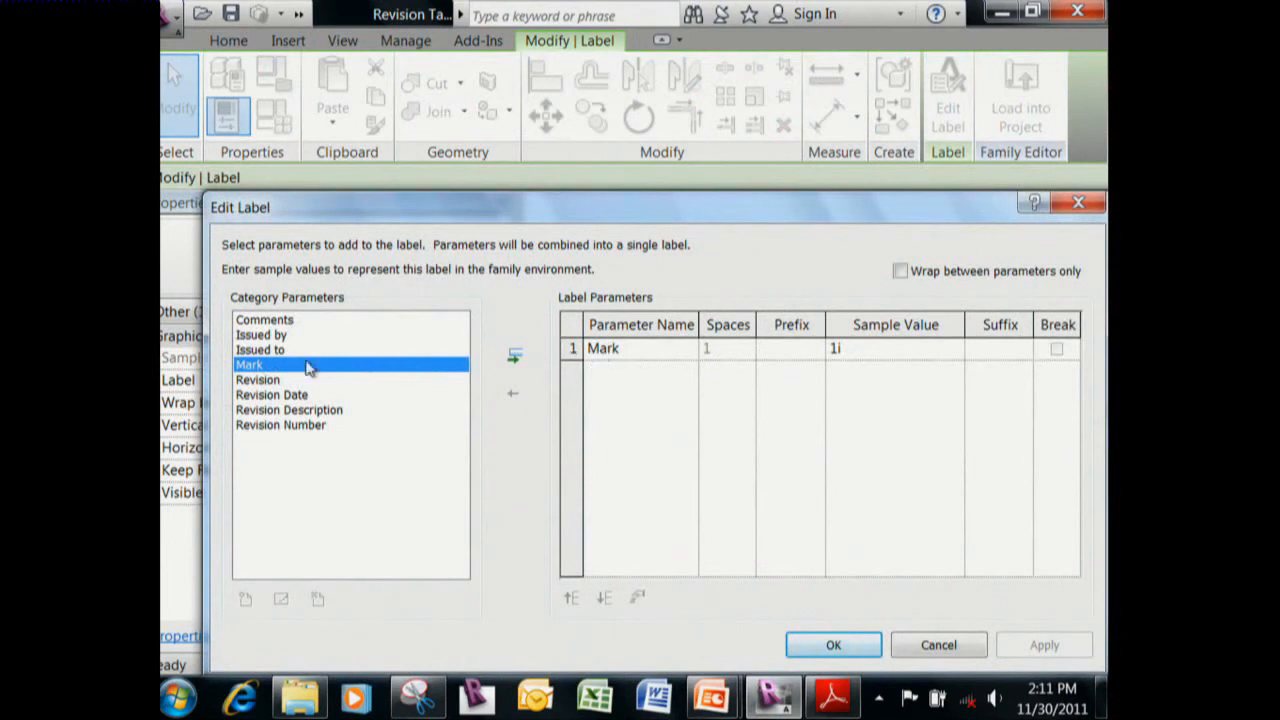
click(958, 648)
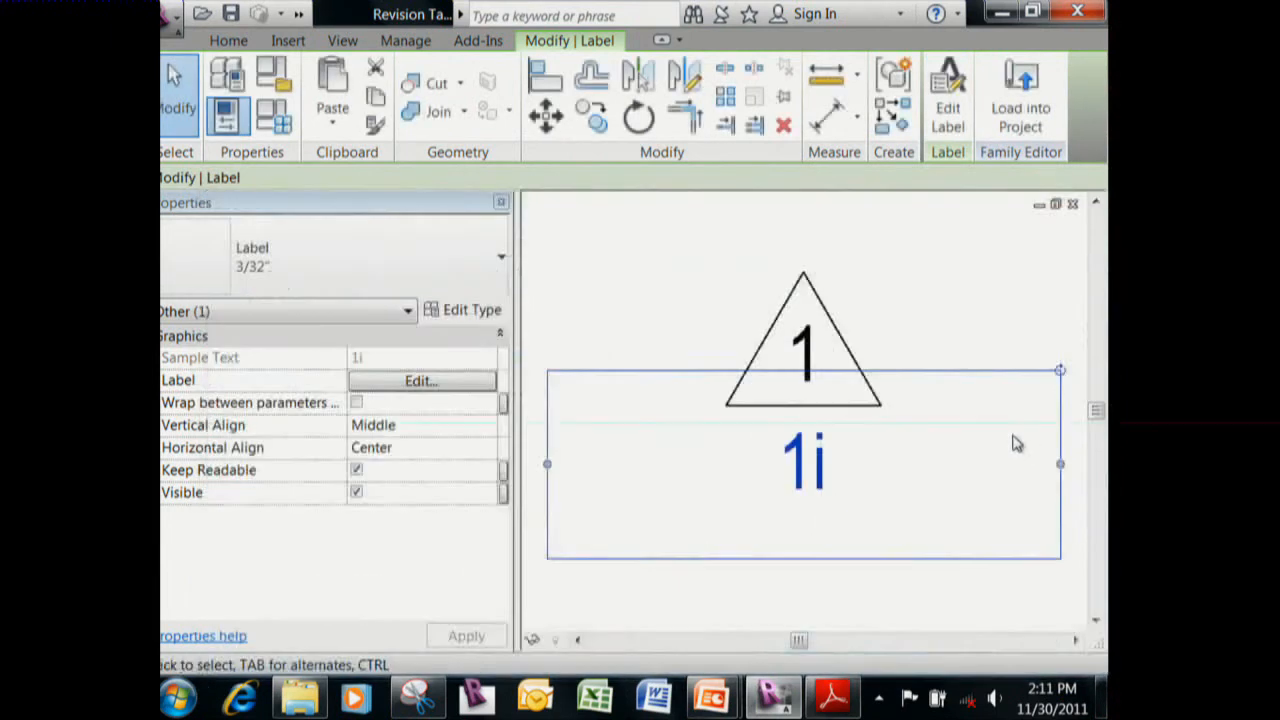
click(1074, 205)
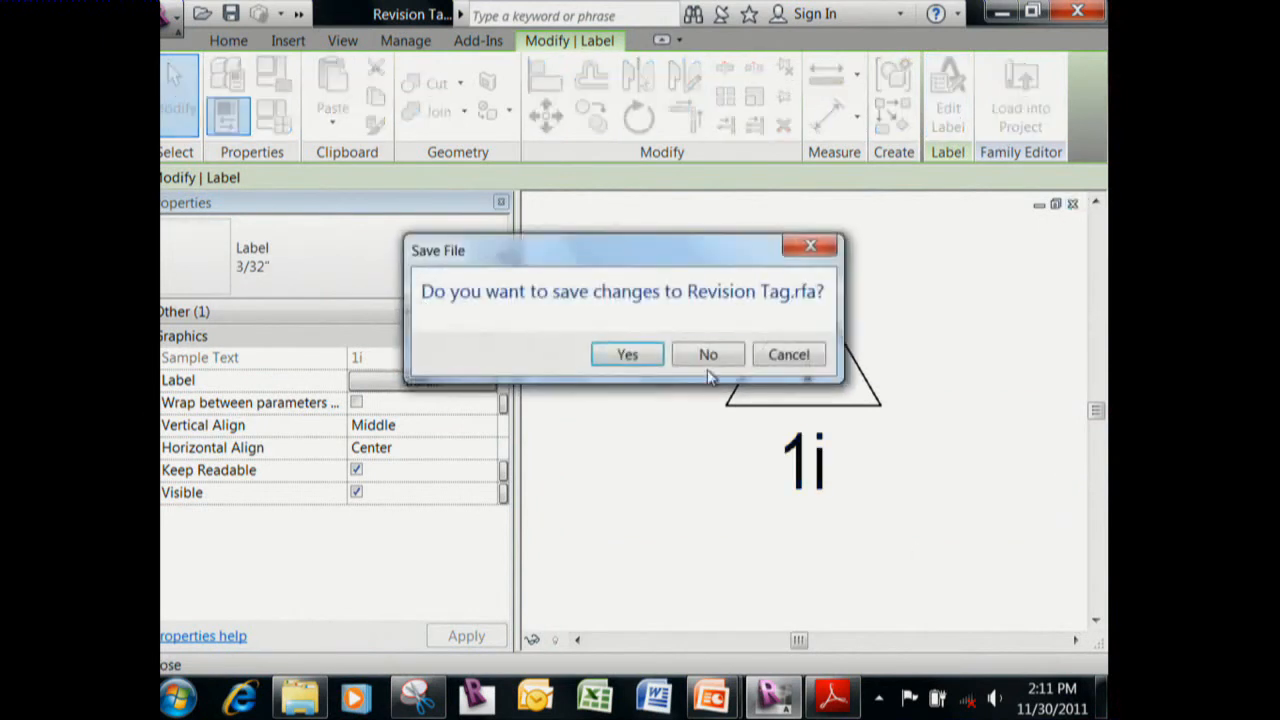
click(706, 354)
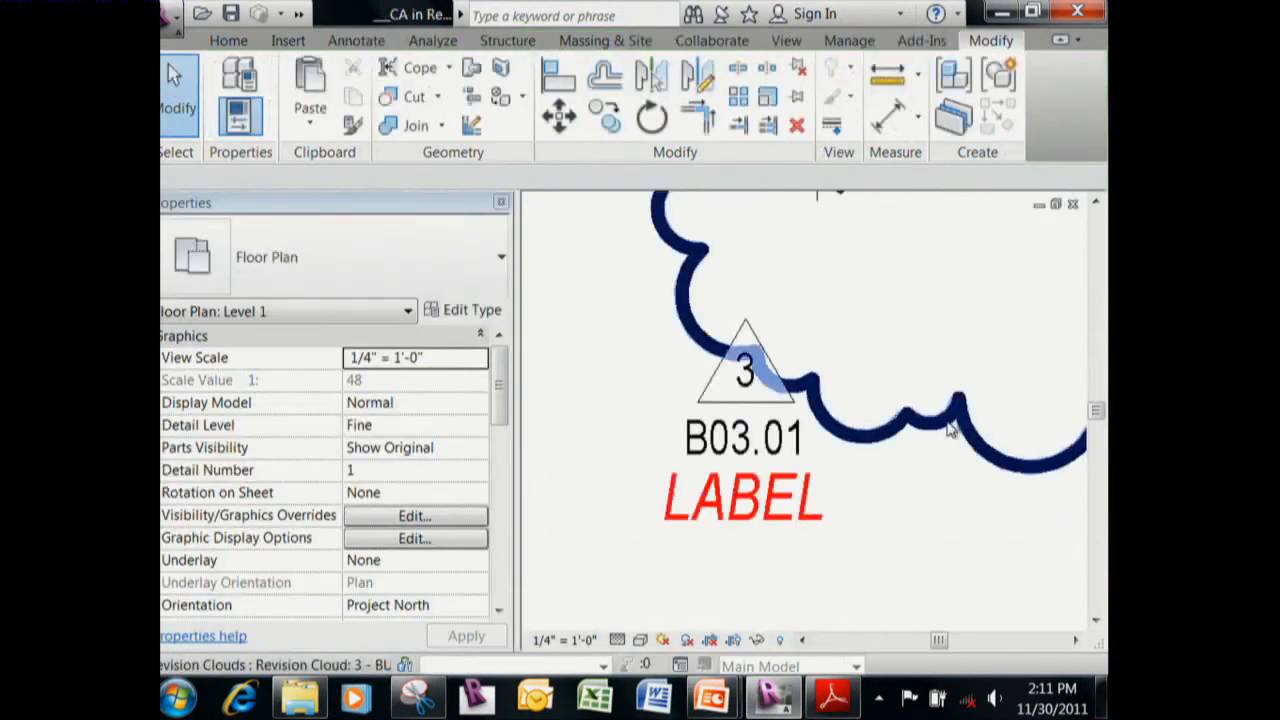
Inspect the Mark and Comments properties of the fireplace revision cloud, leaving the values as they are.
click(952, 426)
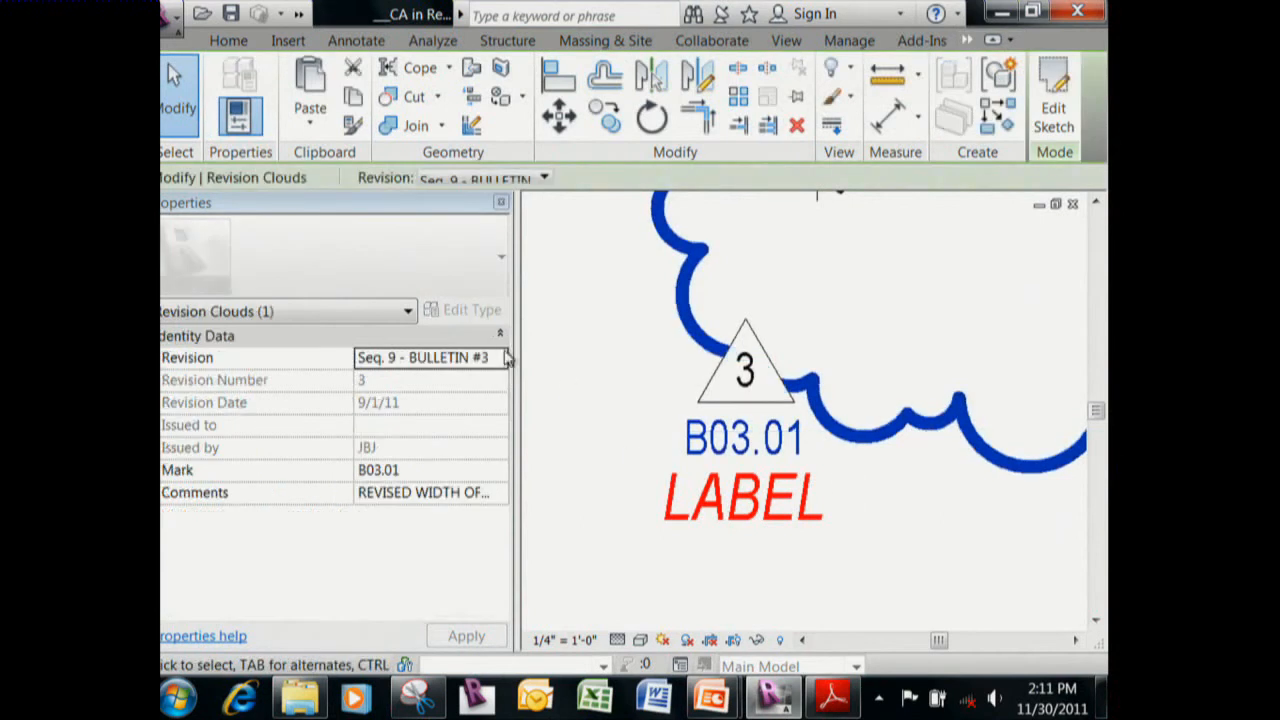
click(408, 473)
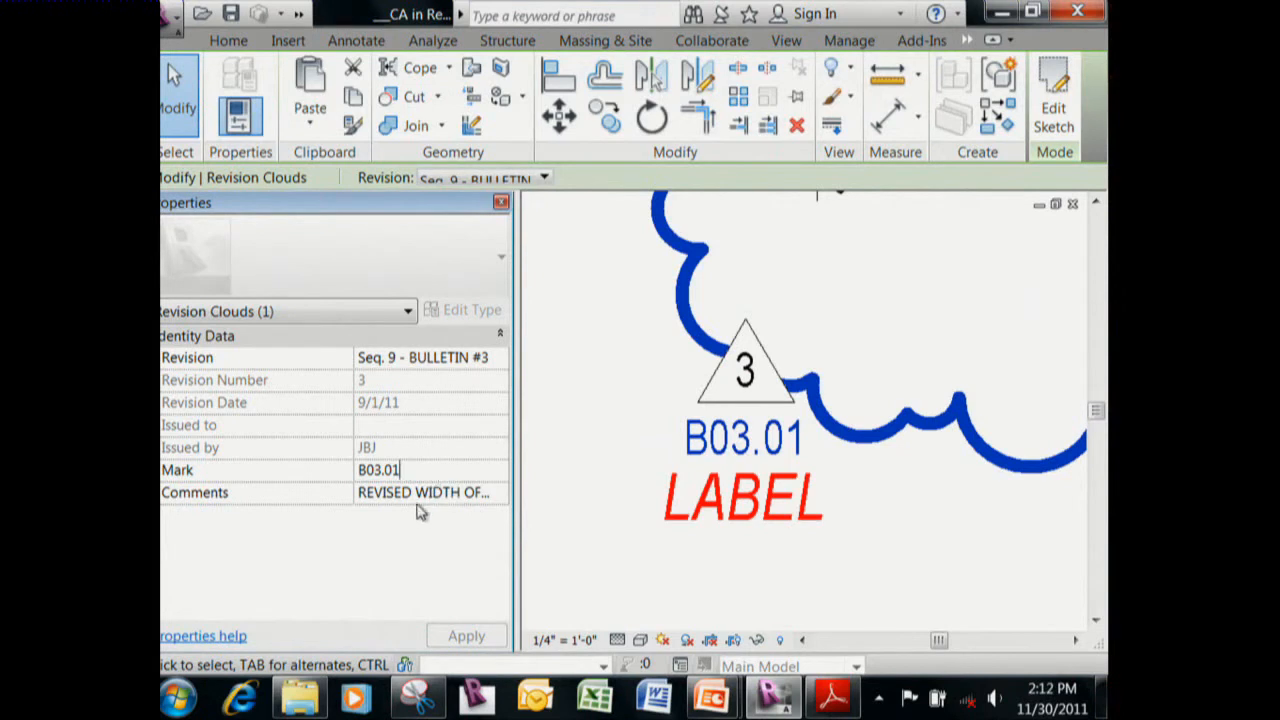
click(377, 500)
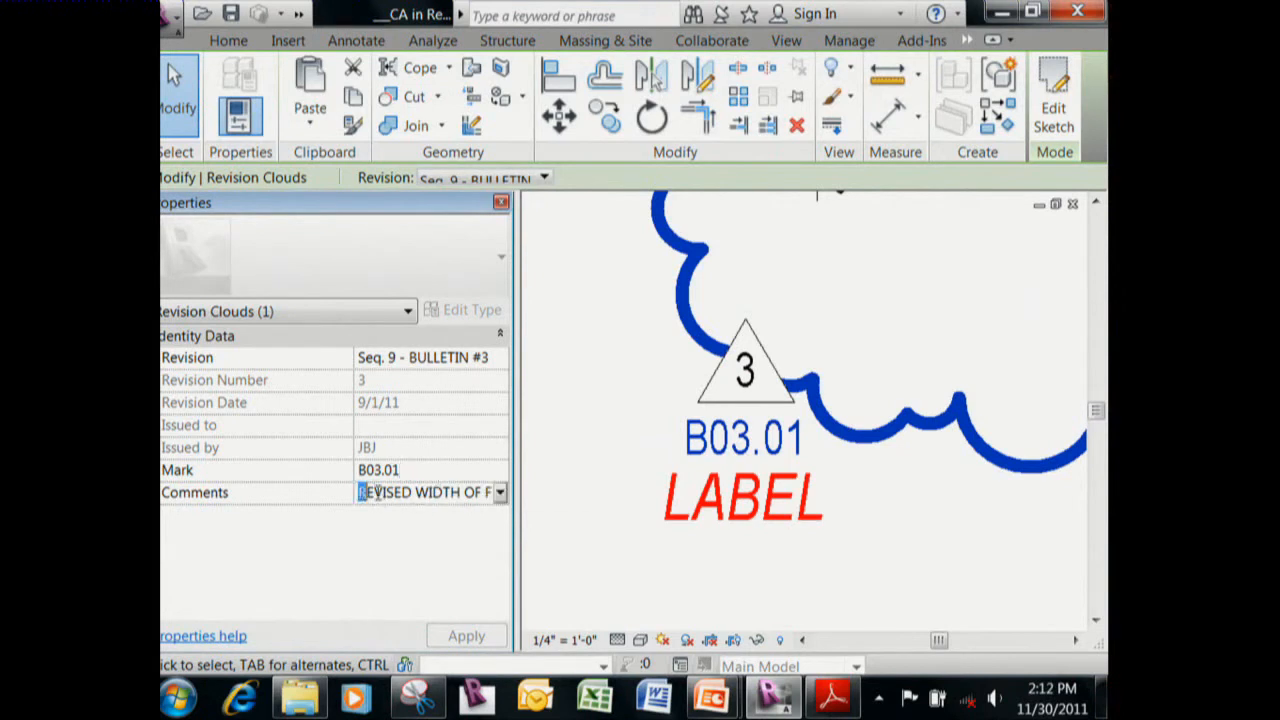
drag(378, 492, 524, 497)
click(480, 500)
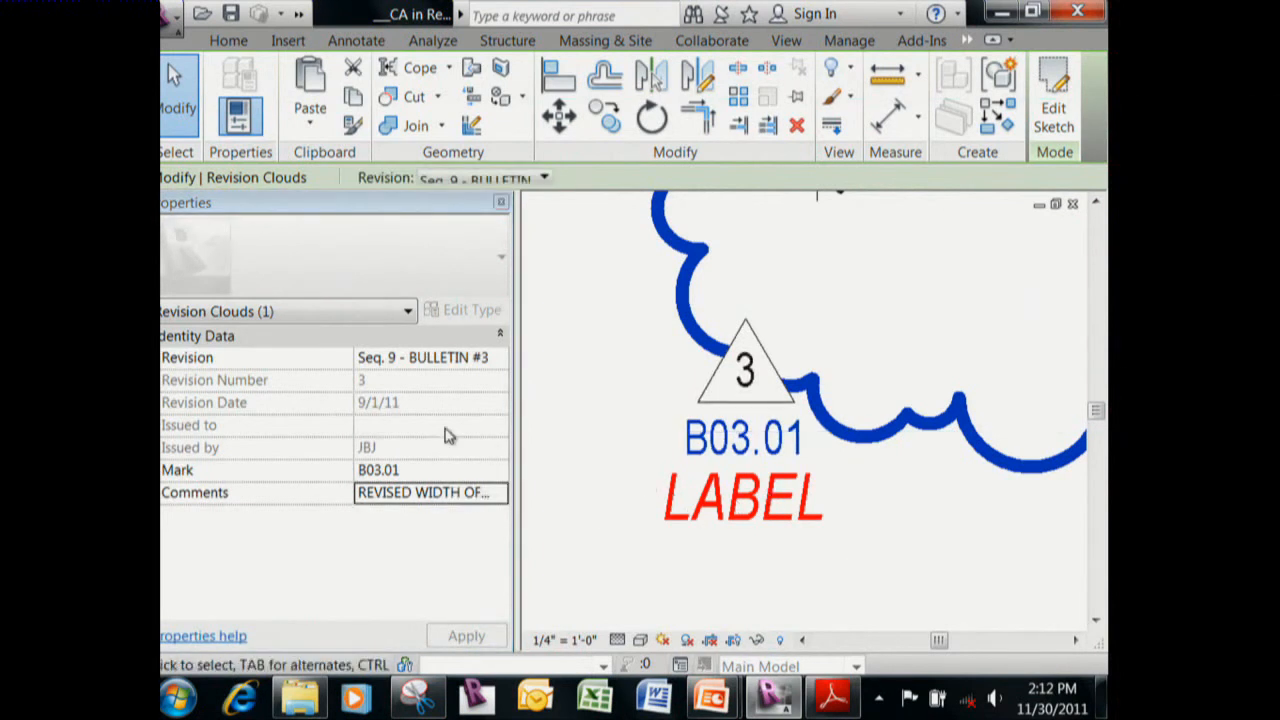
click(597, 417)
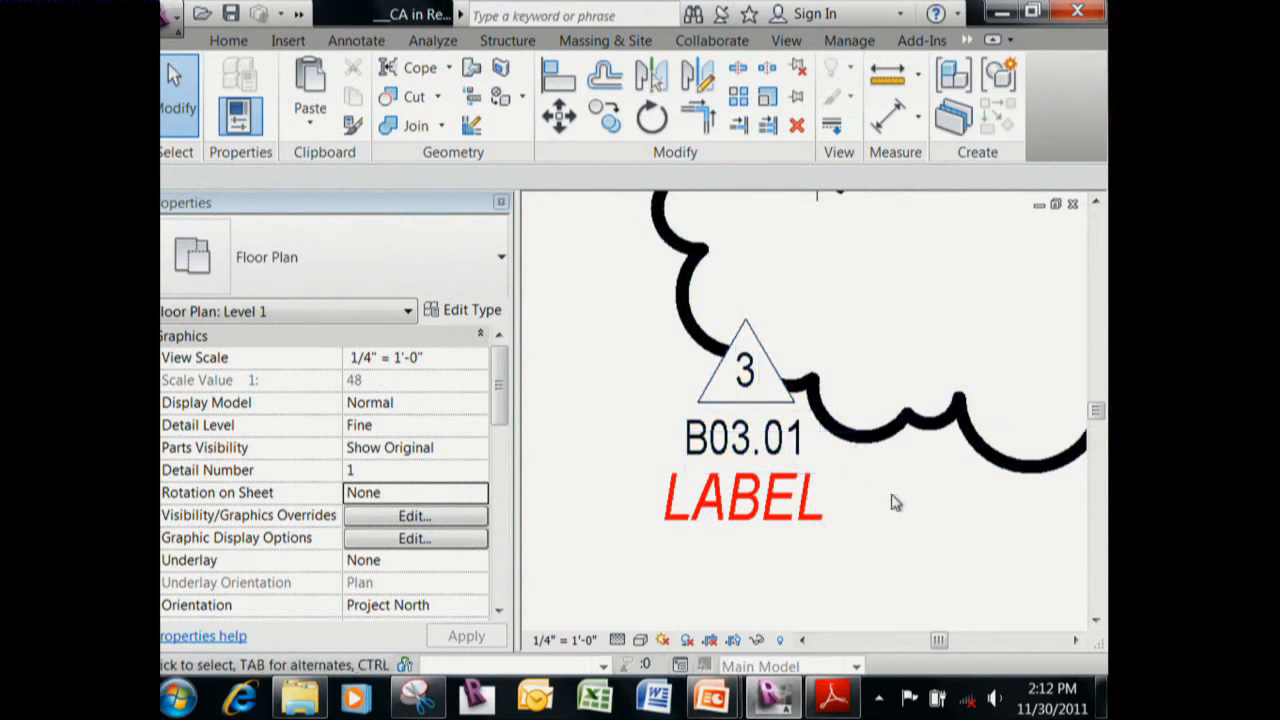
Recheck the fireplace cloud's properties and compare its LABEL revision tag with the SYMBOL tag on the same cloud.
click(880, 441)
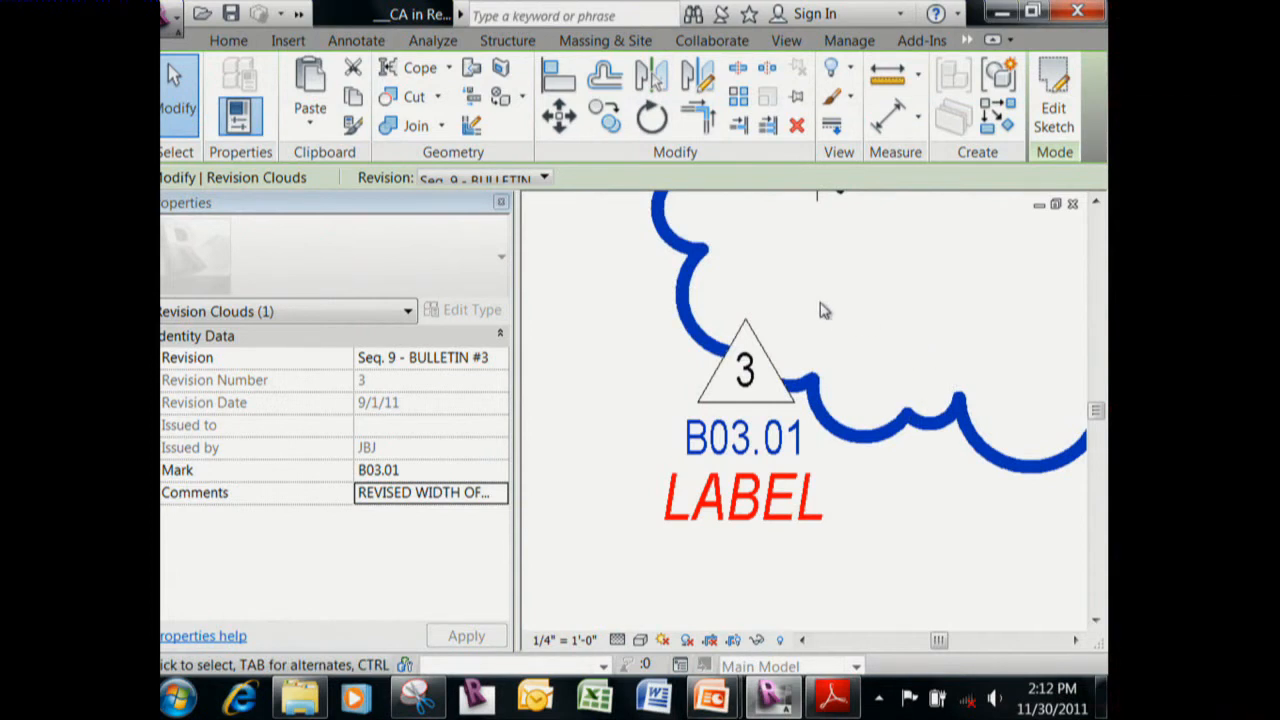
scroll(900, 362, down, 4)
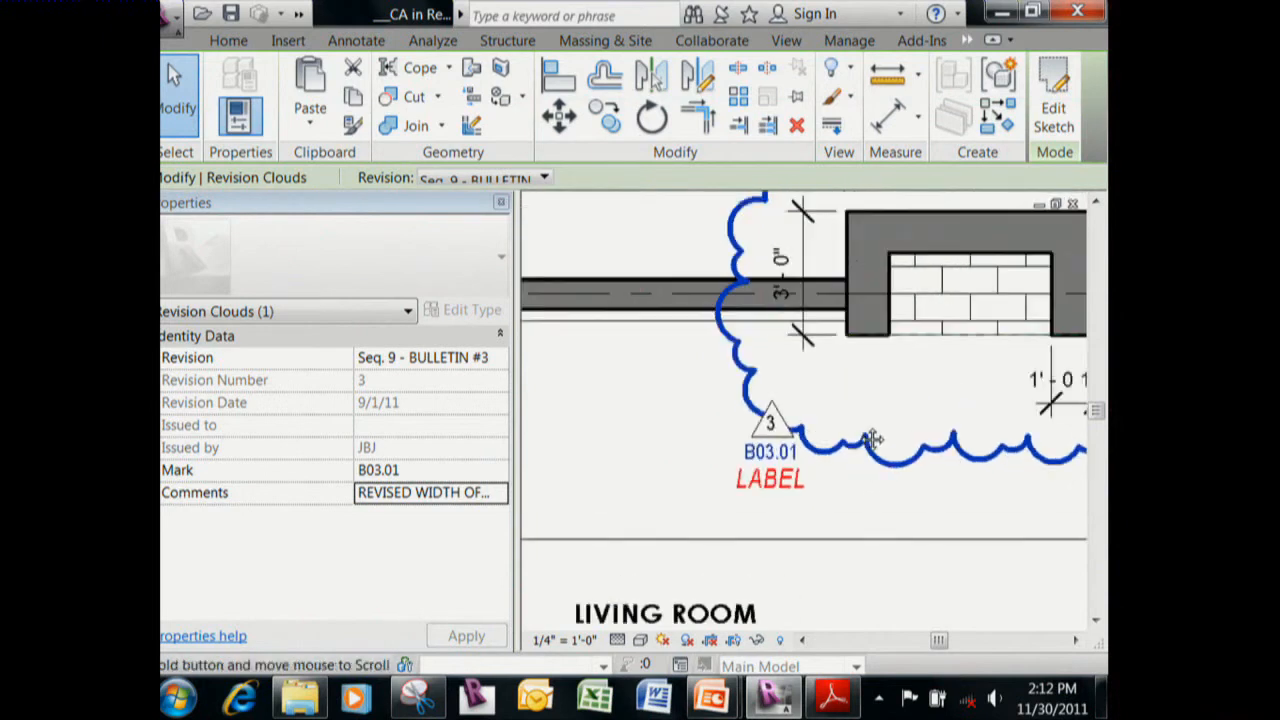
click(874, 507)
scroll(813, 497, down, 3)
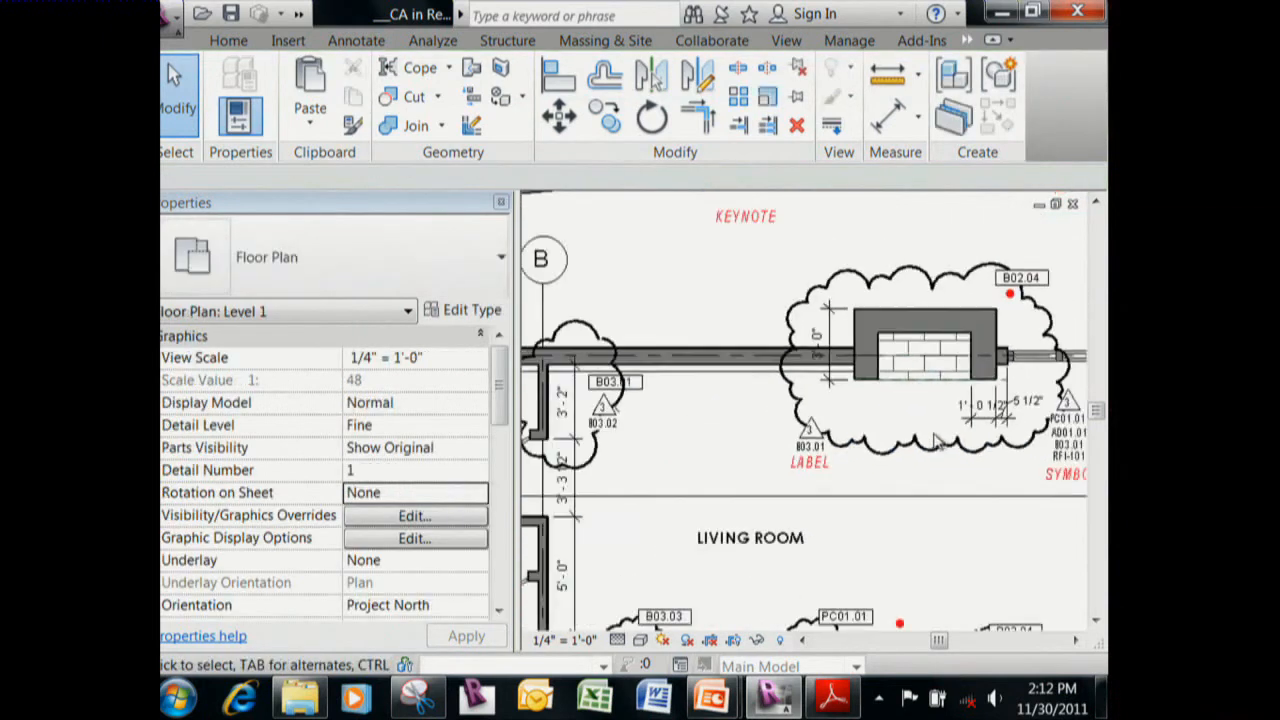
scroll(617, 512, up, 2)
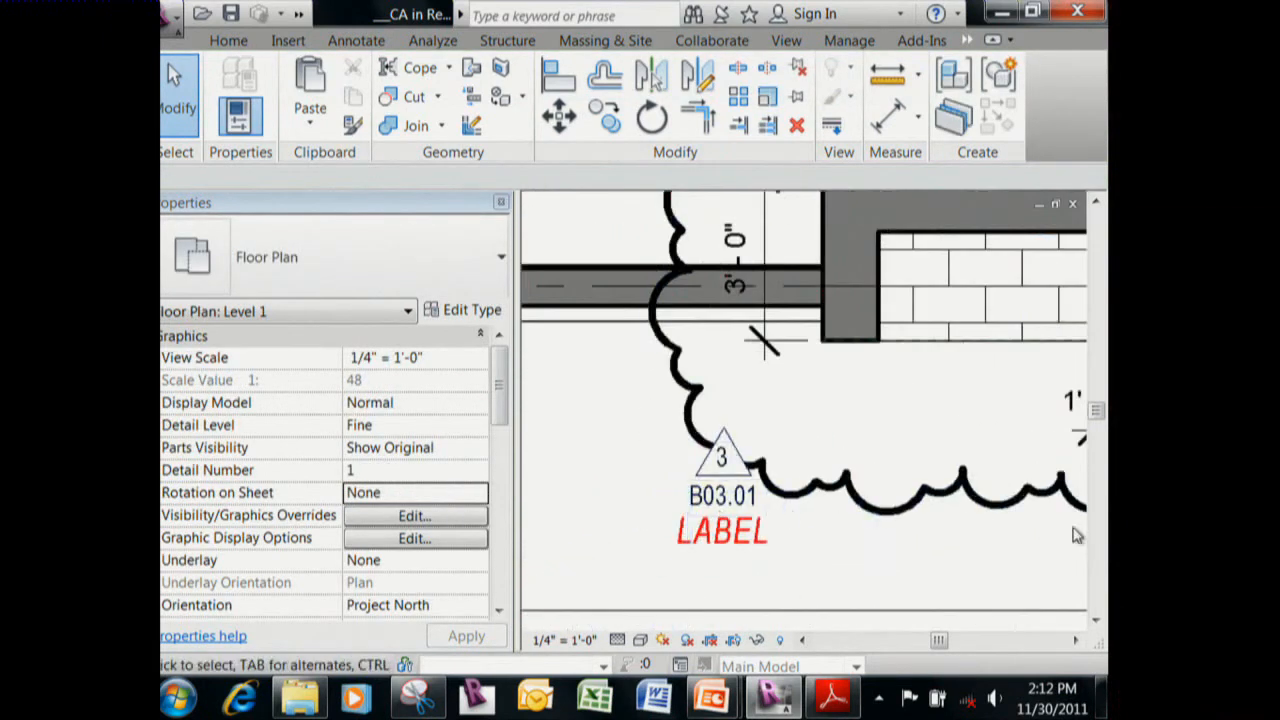
scroll(907, 462, down, 2)
middle_drag(907, 462, 689, 377)
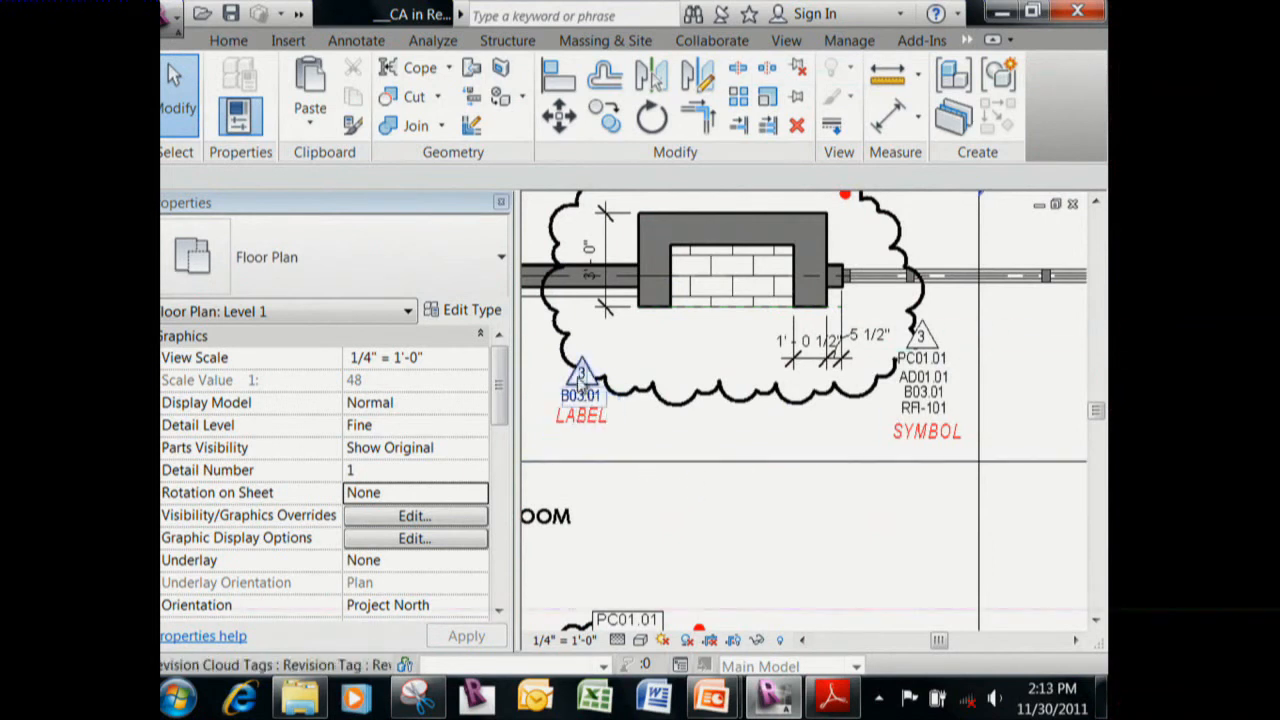
Reopen the Revision Tag family, check the parameter options available under Family Types, and cancel without adding a parameter.
click(580, 377)
click(1015, 113)
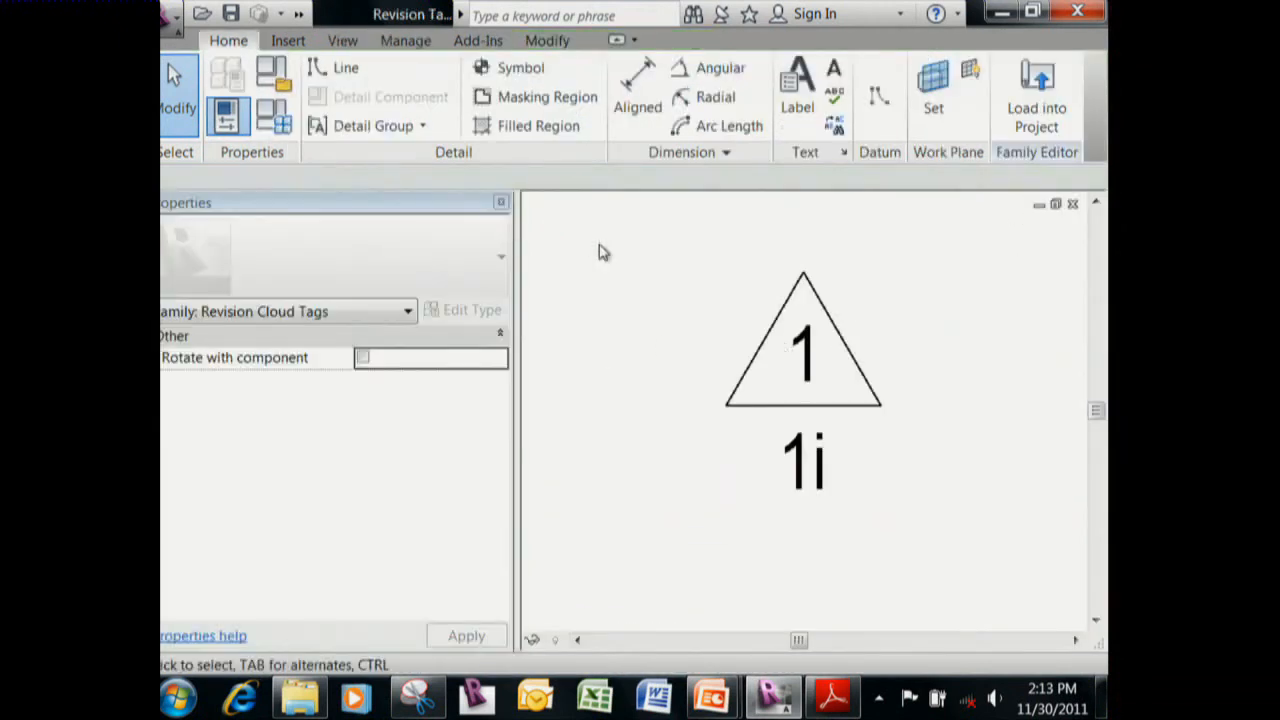
click(266, 120)
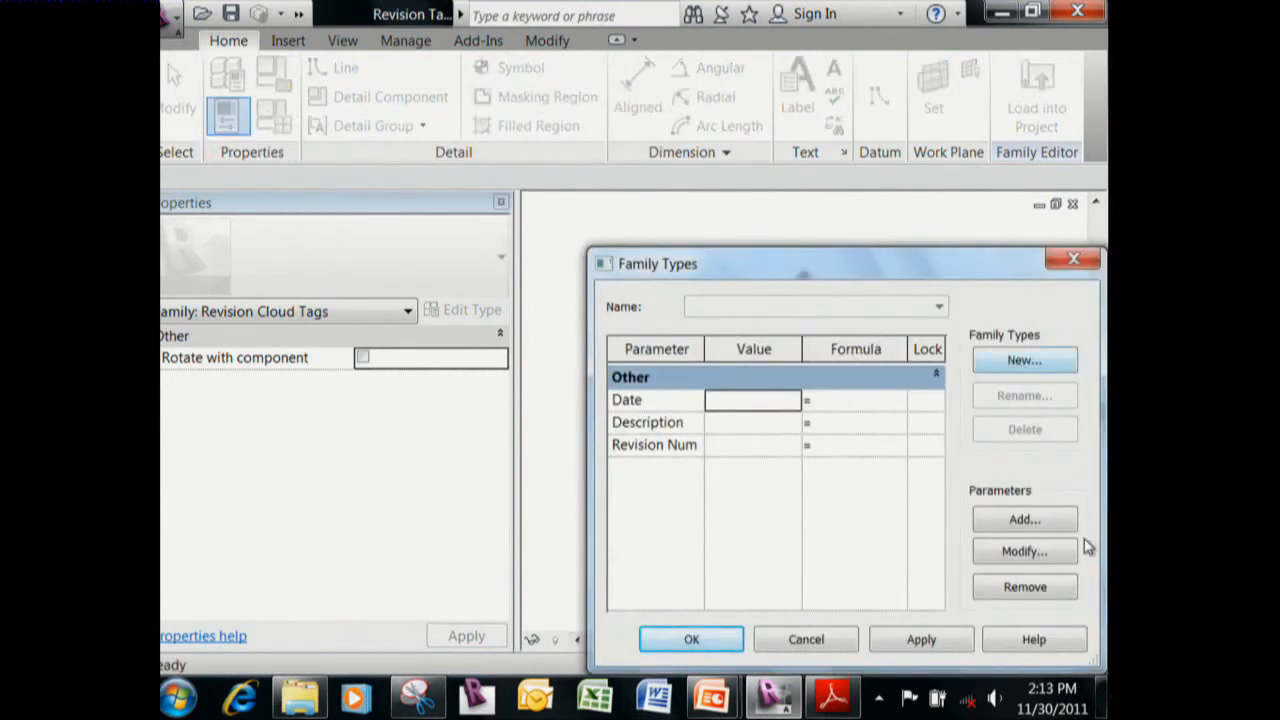
click(1022, 522)
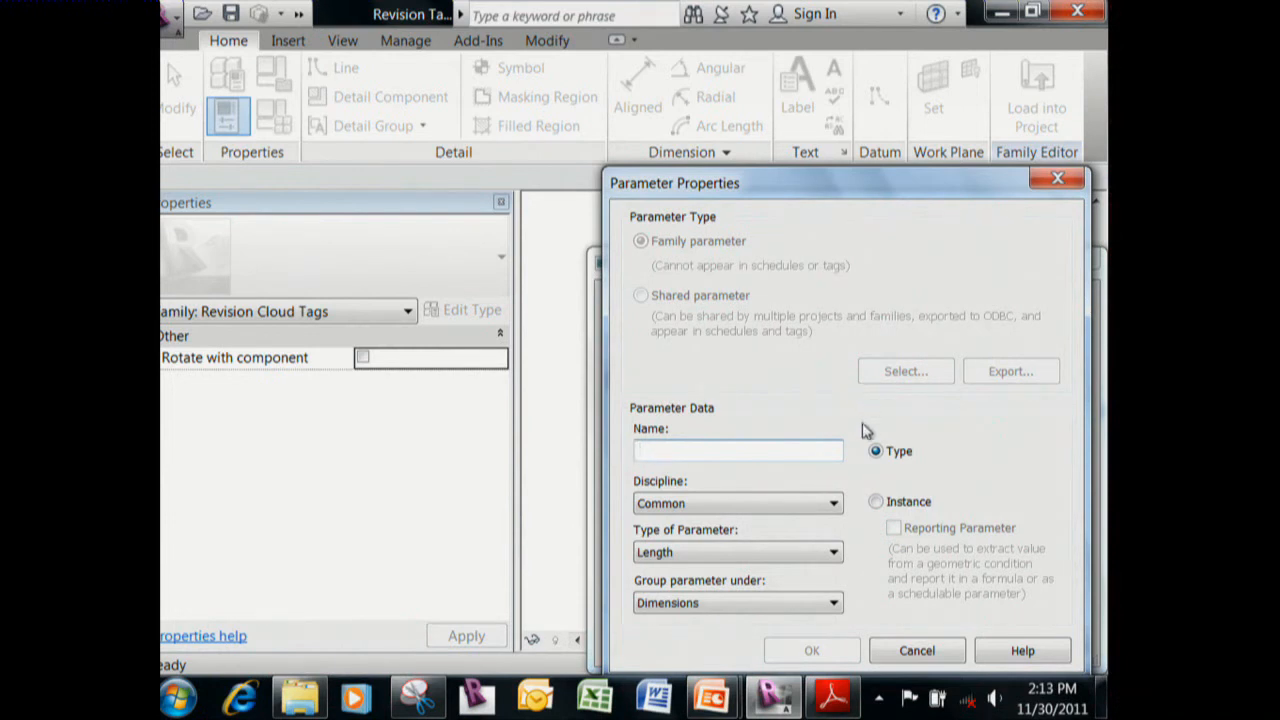
click(938, 654)
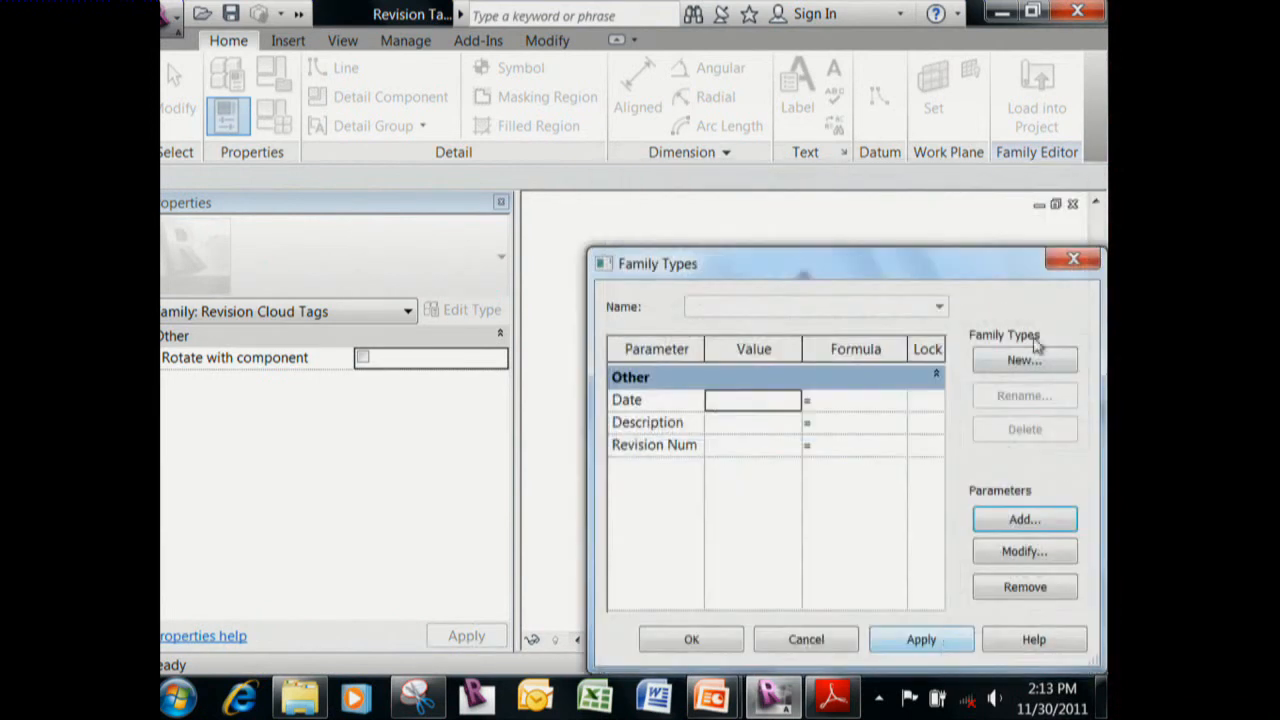
click(842, 641)
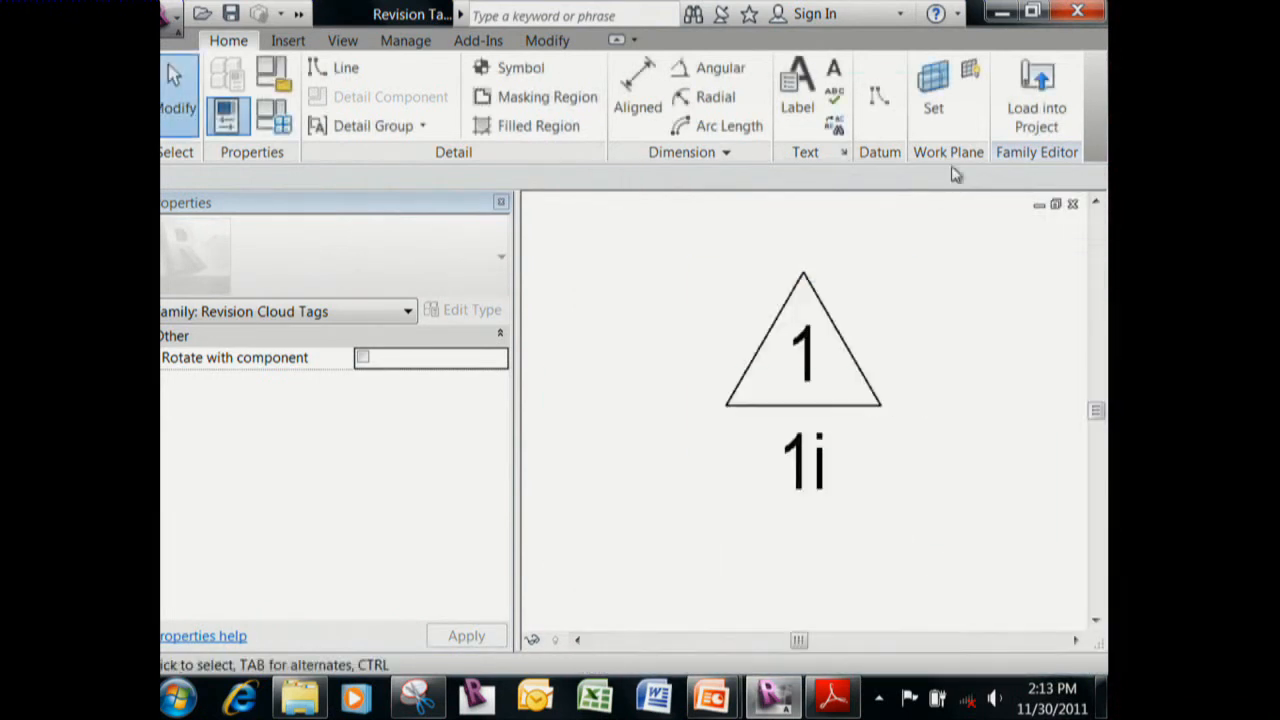
Close the Revision Tag family and move the red KEYNOTE text note to just above the PC01.01 keynote tag at the stairs.
click(1073, 204)
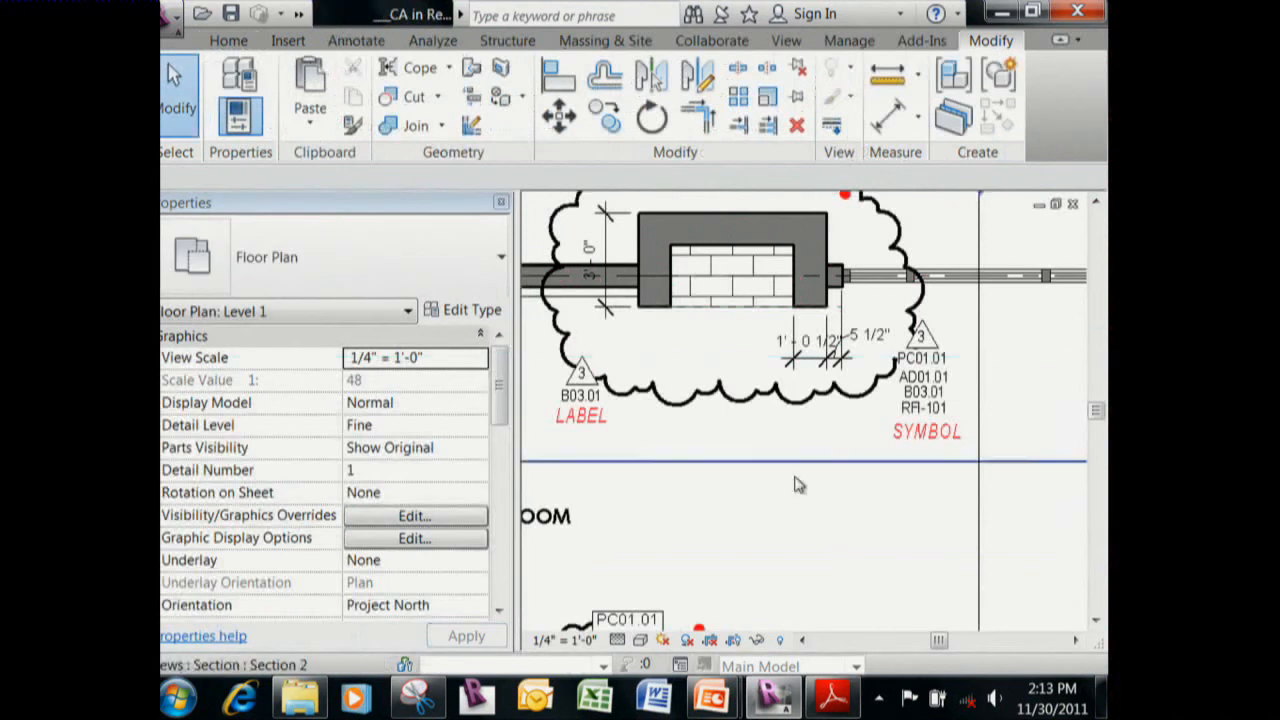
middle_drag(838, 518, 815, 534)
scroll(816, 497, down, 3)
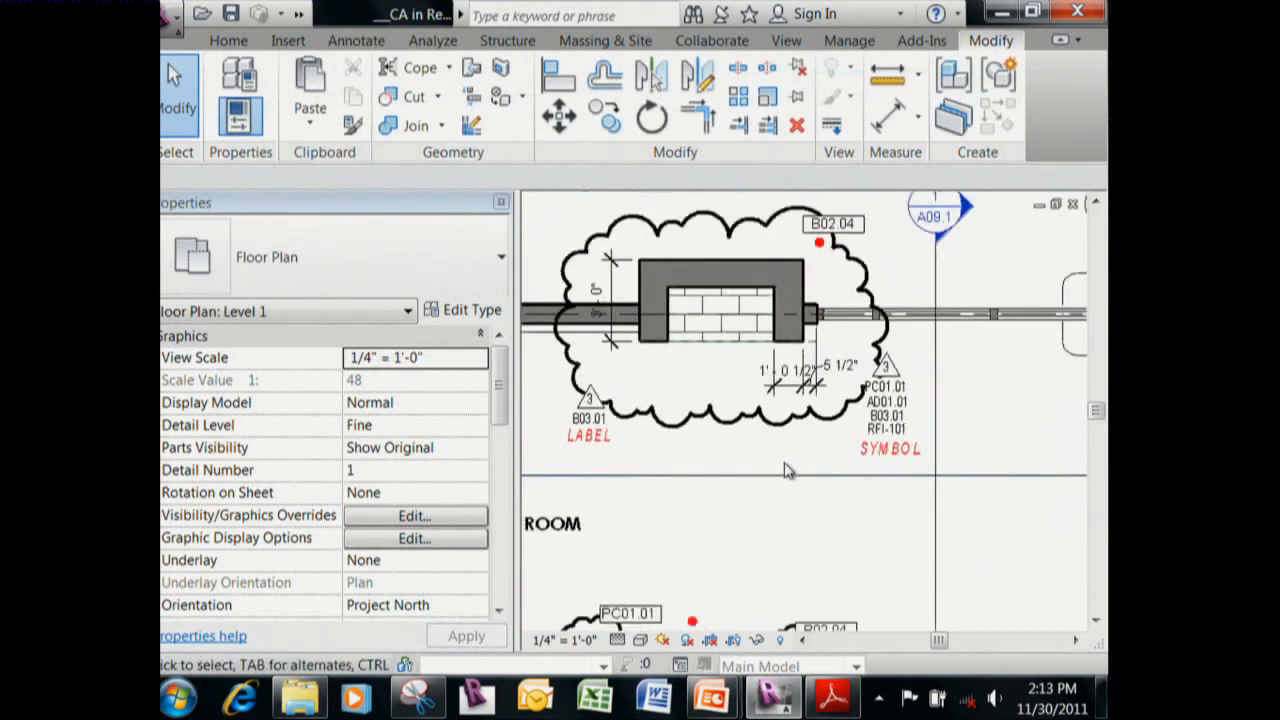
middle_drag(797, 486, 1046, 481)
scroll(928, 456, down, 2)
middle_drag(923, 453, 908, 398)
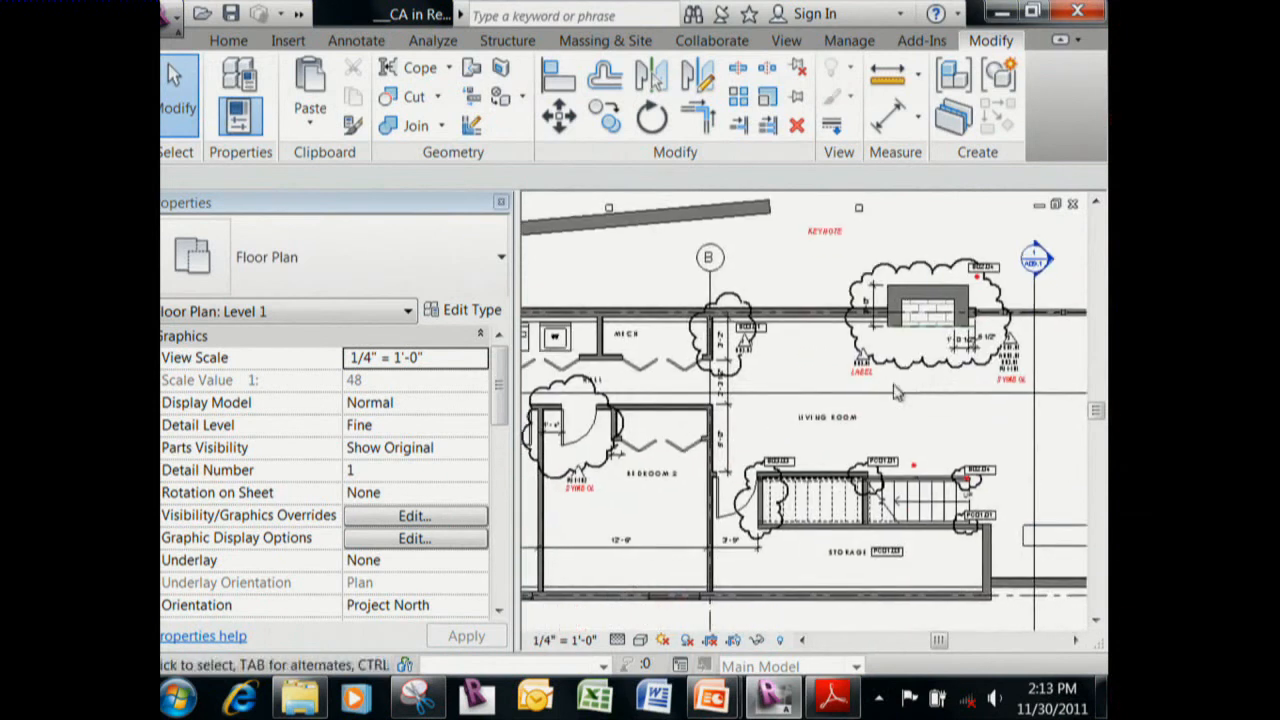
drag(829, 232, 888, 448)
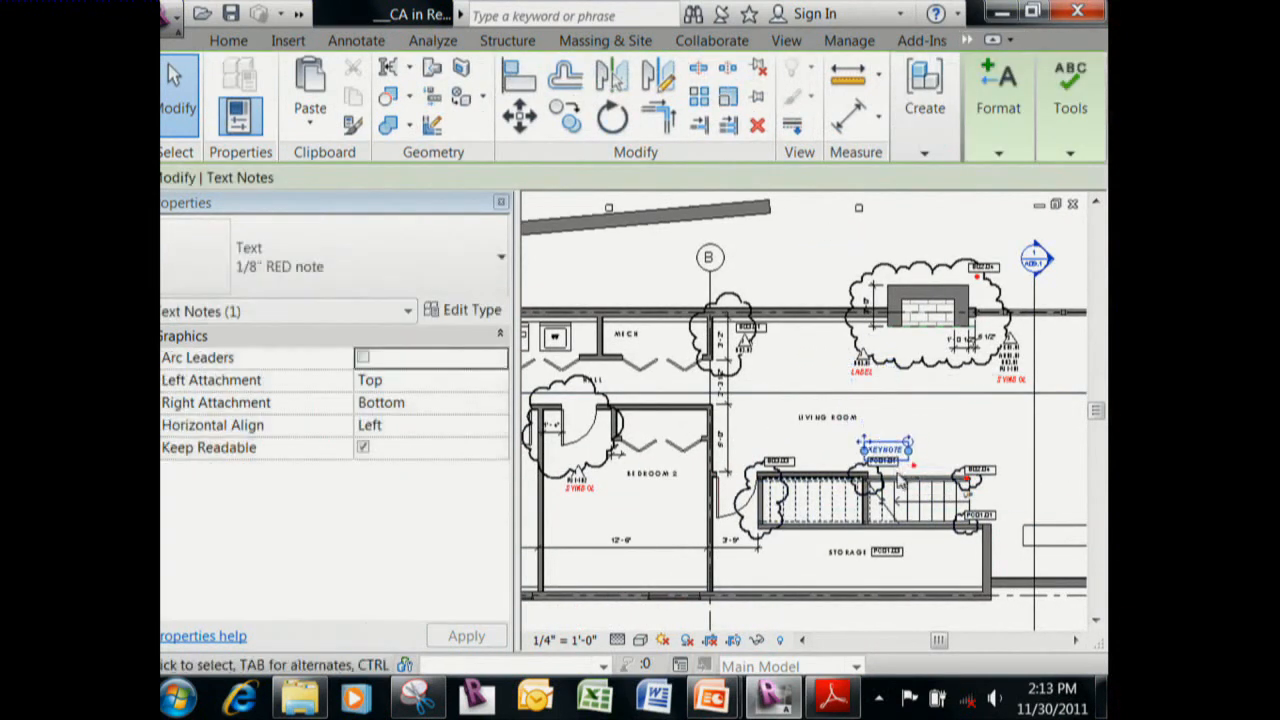
scroll(894, 471, up, 5)
click(931, 476)
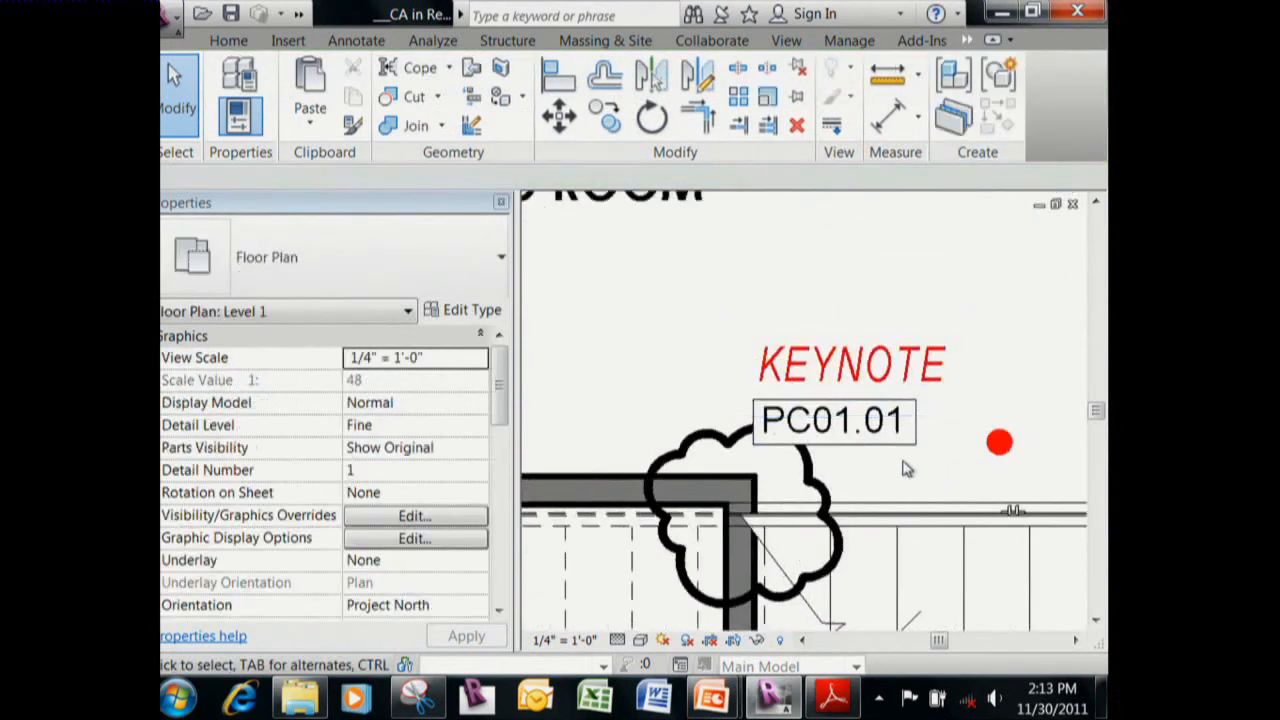
Inspect the PC01.01 keynote tag and the properties of the red proxy detail item beside it.
scroll(904, 463, up, 1)
middle_drag(902, 460, 817, 405)
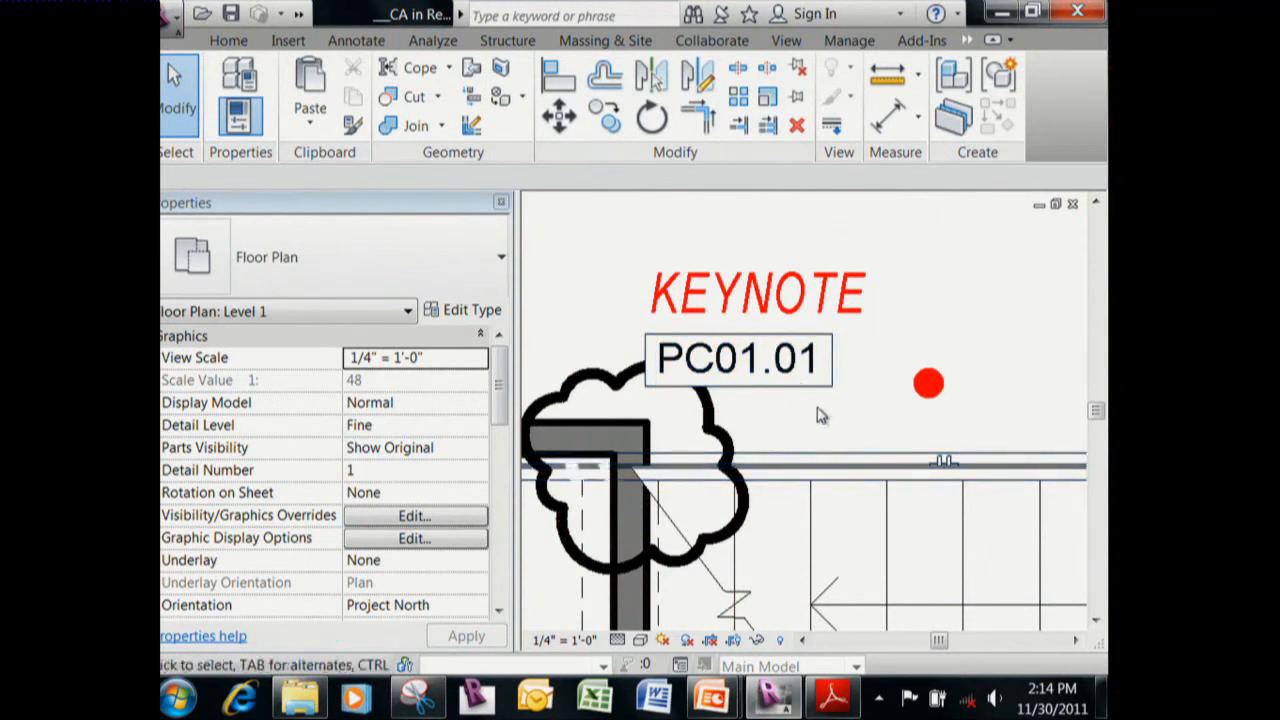
middle_drag(817, 417, 900, 424)
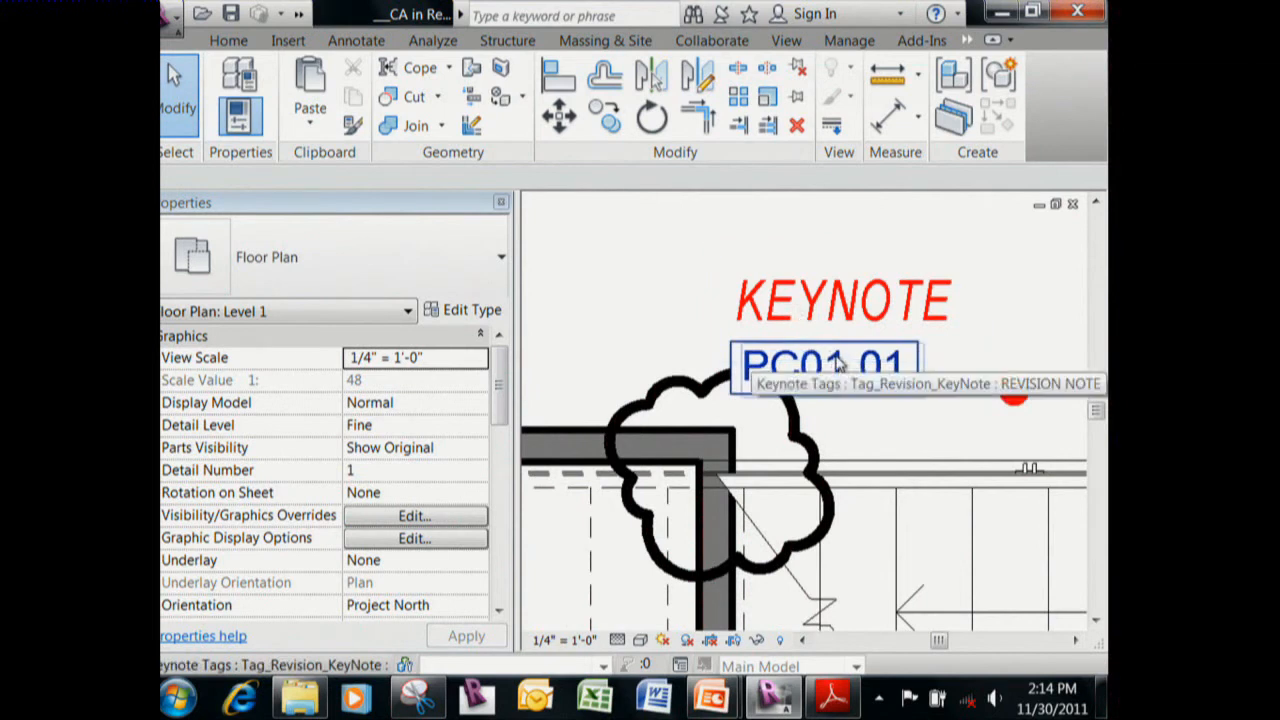
scroll(858, 372, down, 3)
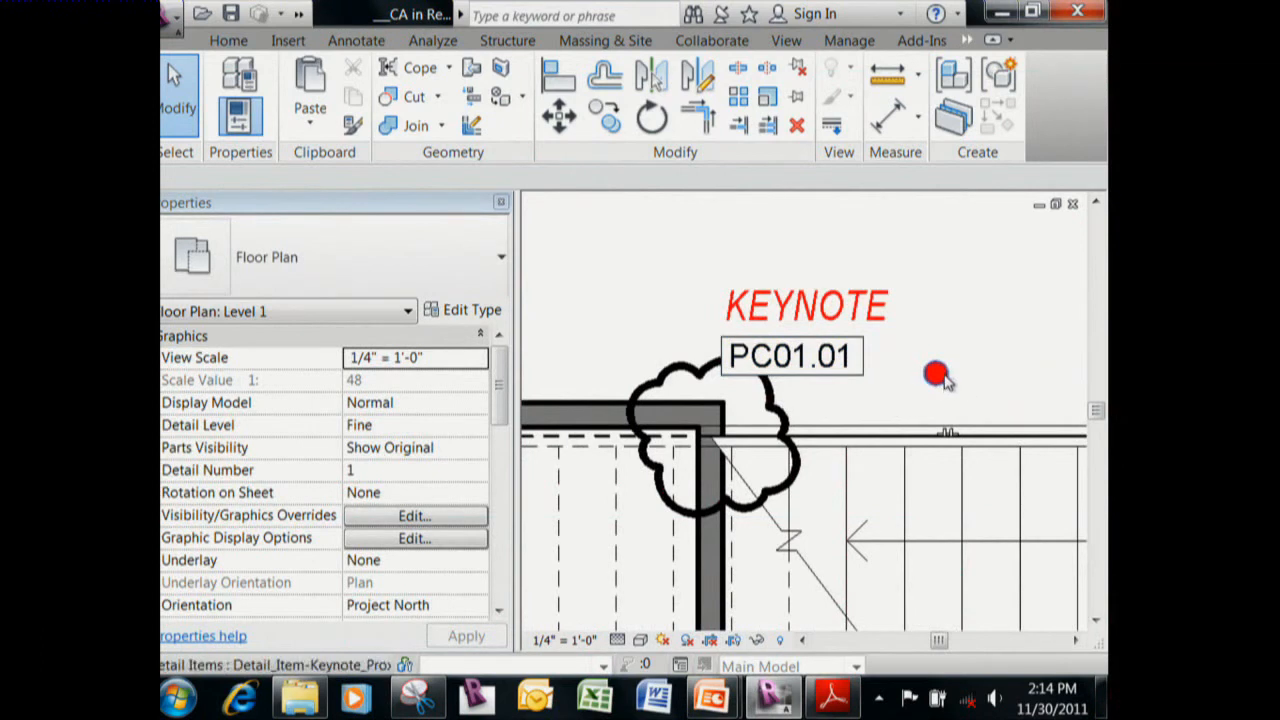
click(945, 380)
click(922, 385)
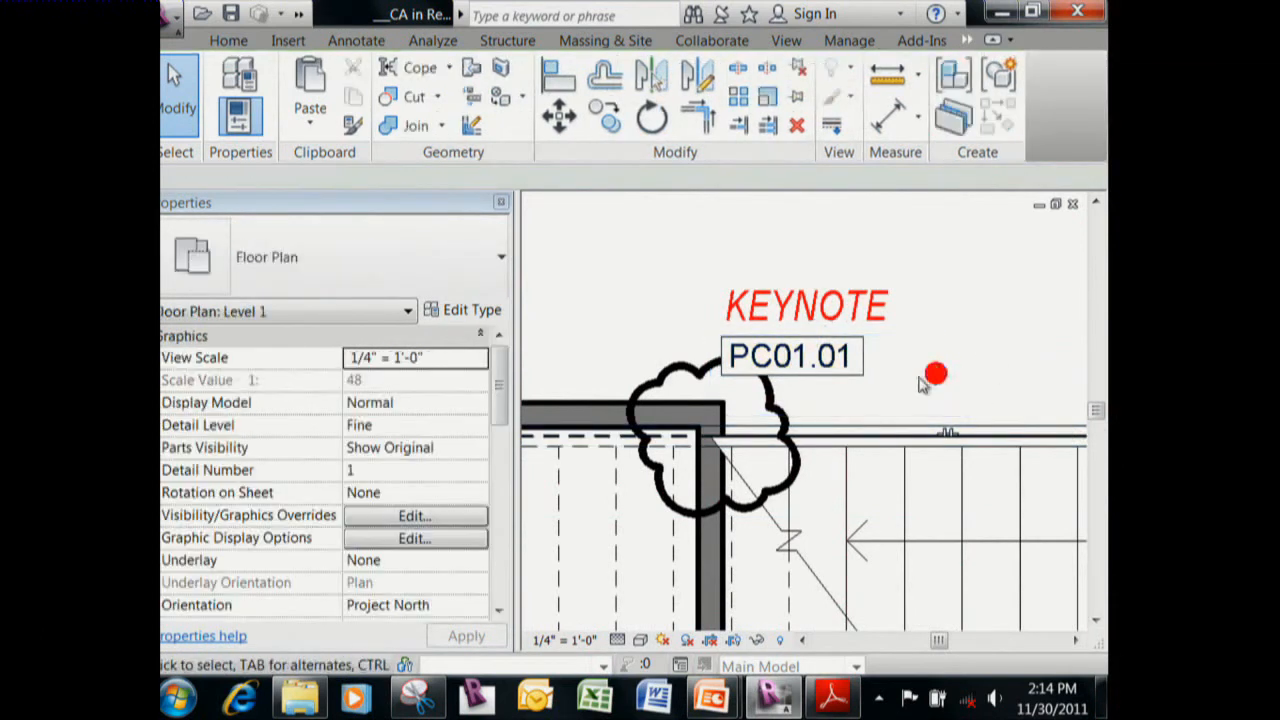
click(932, 373)
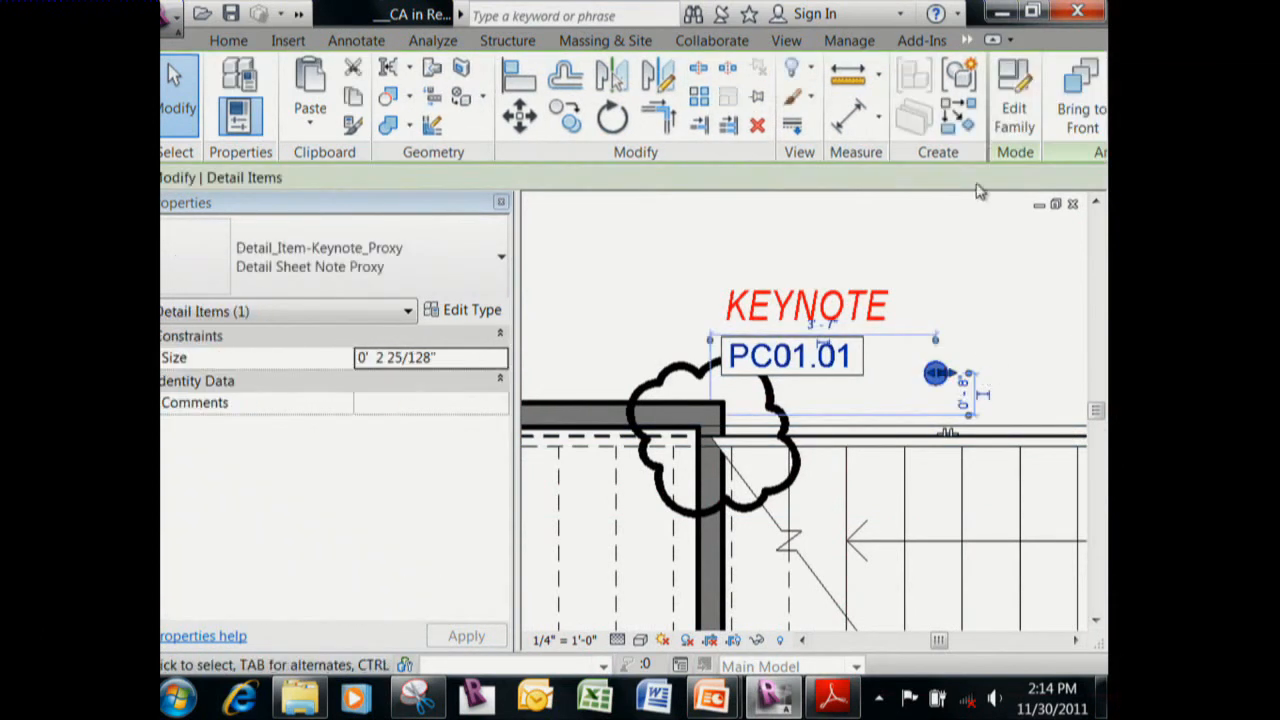
Open the red dot's Detail_Item-Keynote_Proxy family, examine its filled region, and close the family without saving.
click(1030, 110)
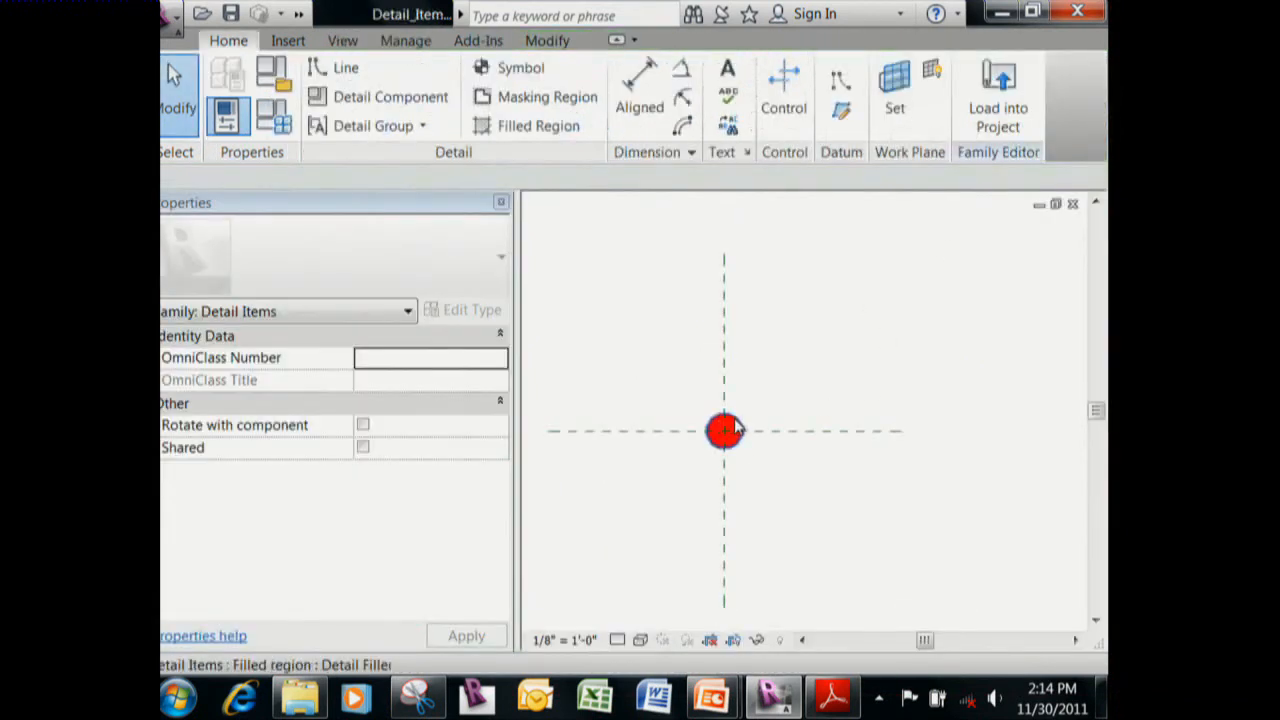
click(745, 428)
scroll(735, 432, up, 2)
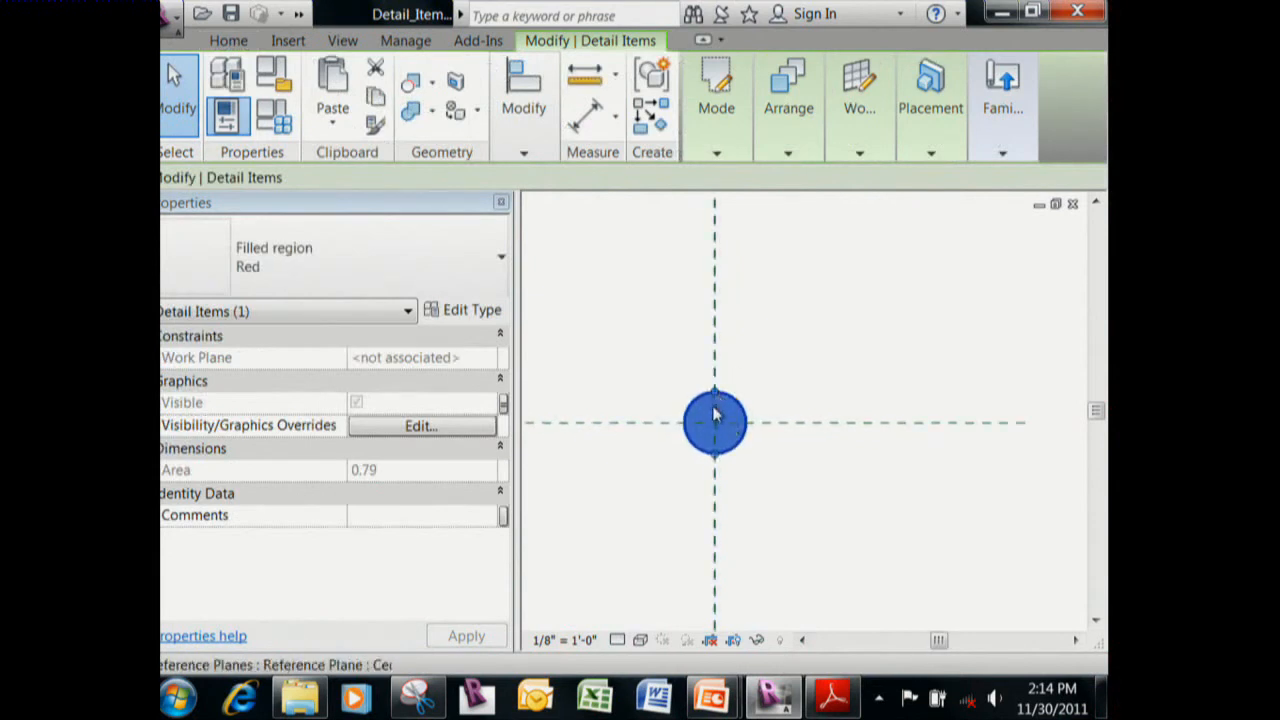
click(1073, 206)
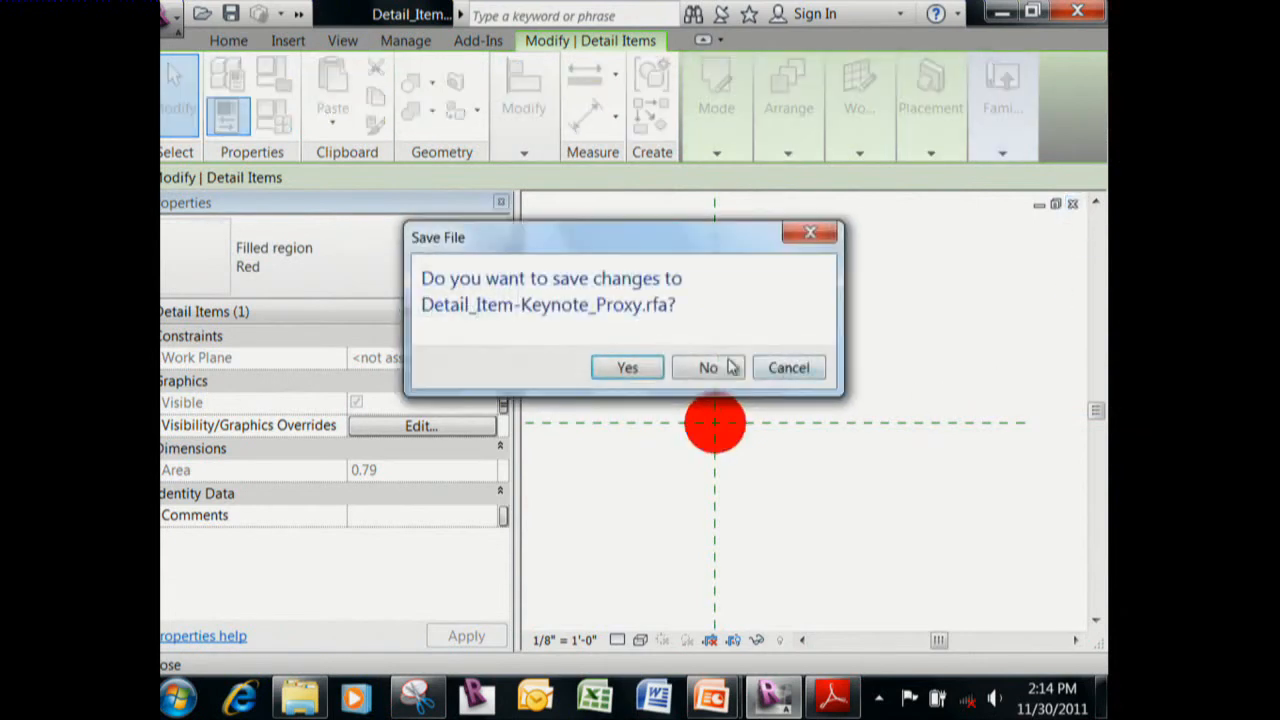
click(708, 368)
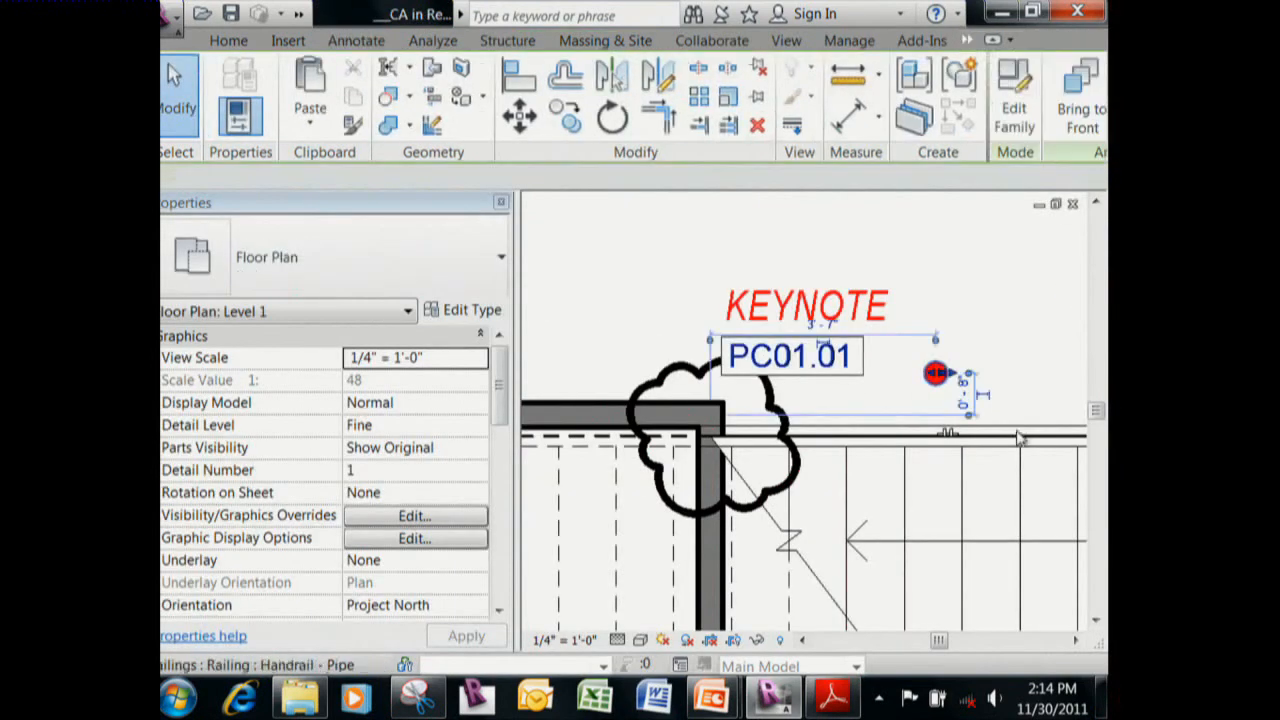
middle_drag(963, 400, 923, 410)
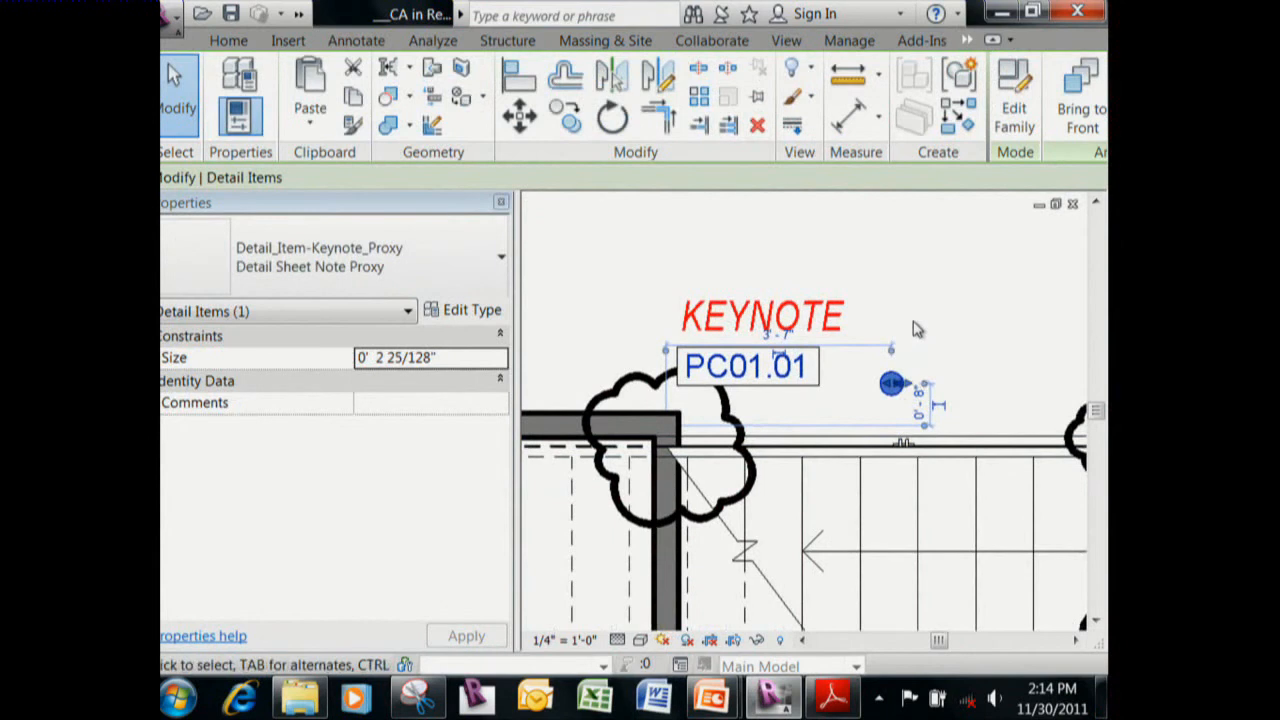
click(950, 330)
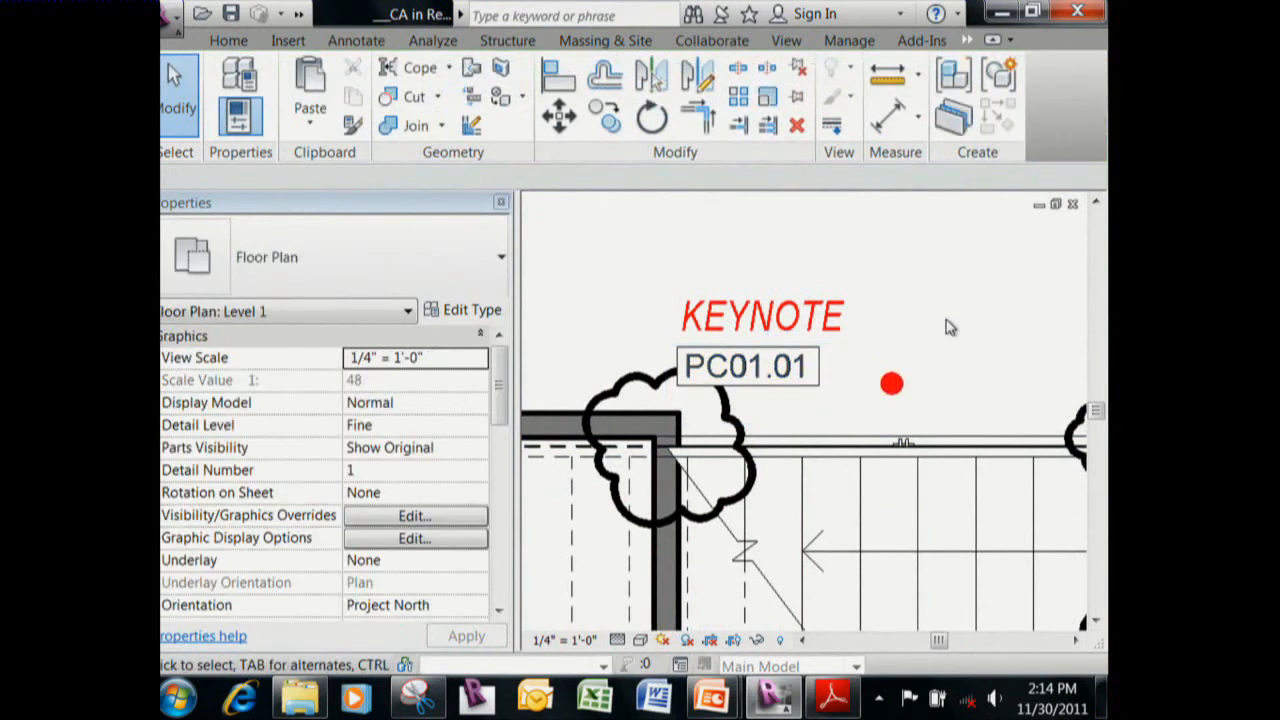
Try to tag the red proxy dot with a REVISION NOTE user keynote.
key(k)
key(n)
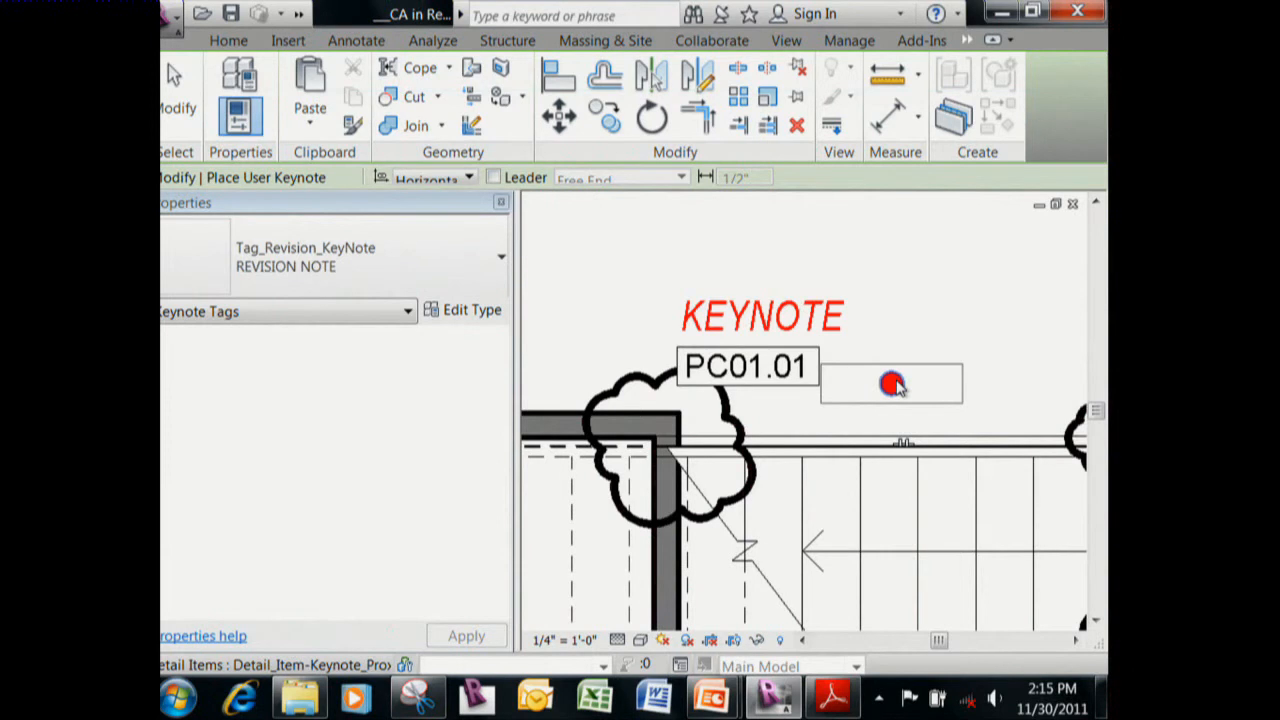
click(892, 385)
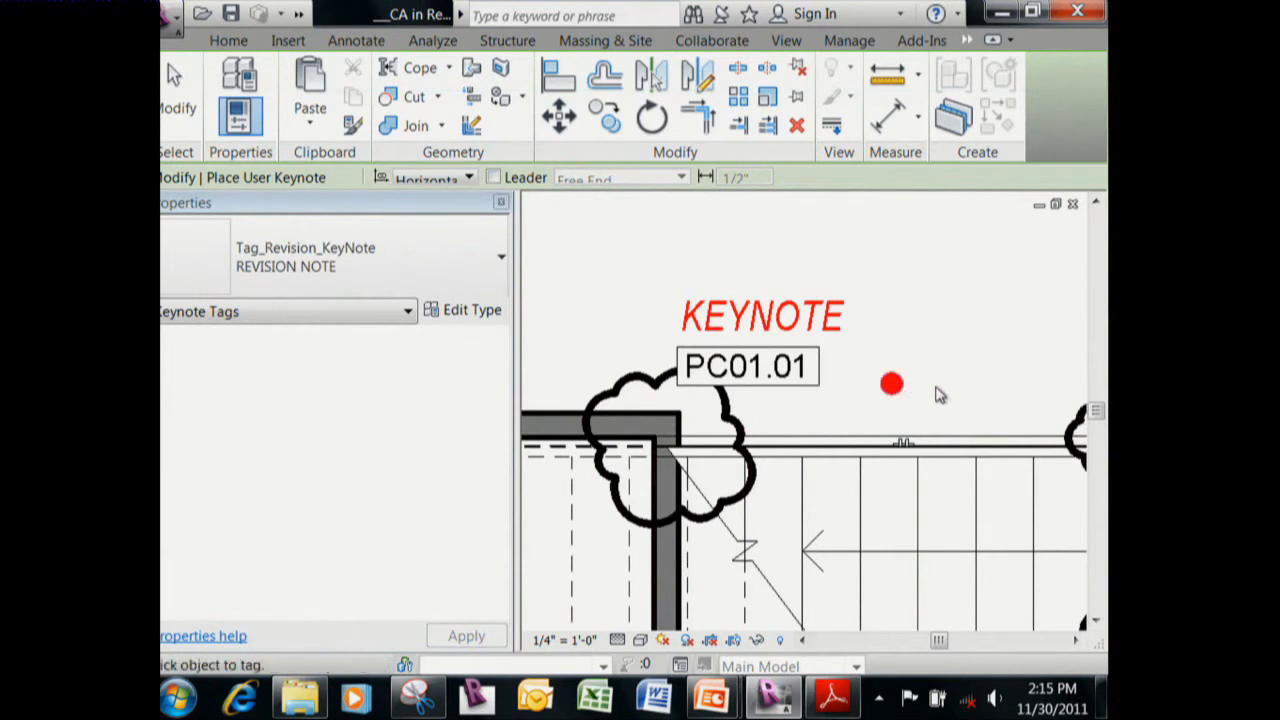
key(Escape)
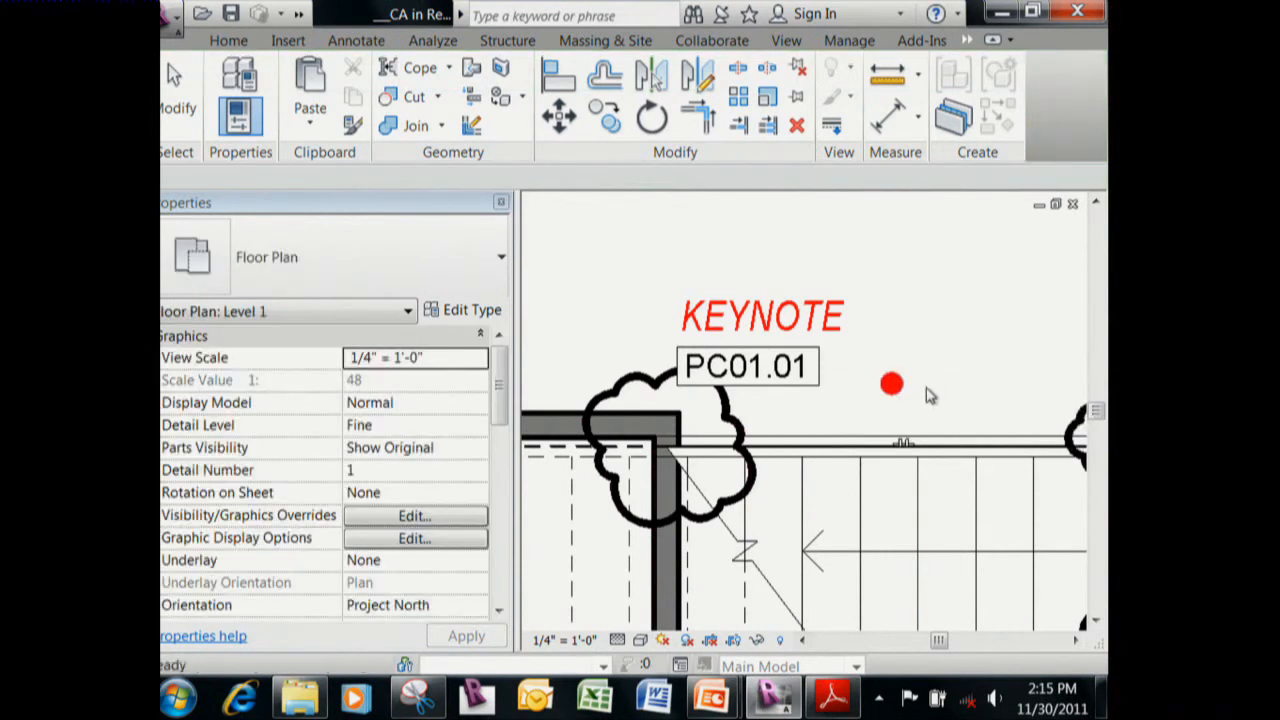
Reopen the keynote proxy family, check which family parameter controls the filled region's visibility, and close it without saving.
click(927, 378)
click(1016, 92)
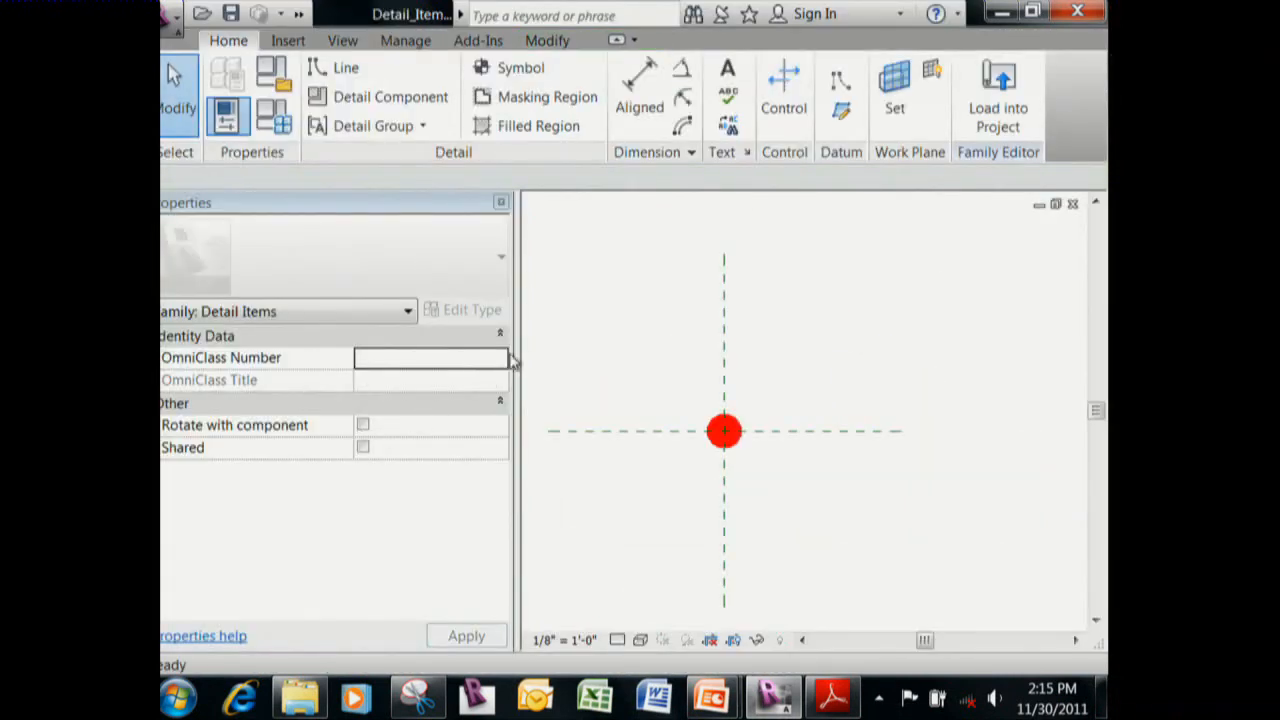
click(737, 451)
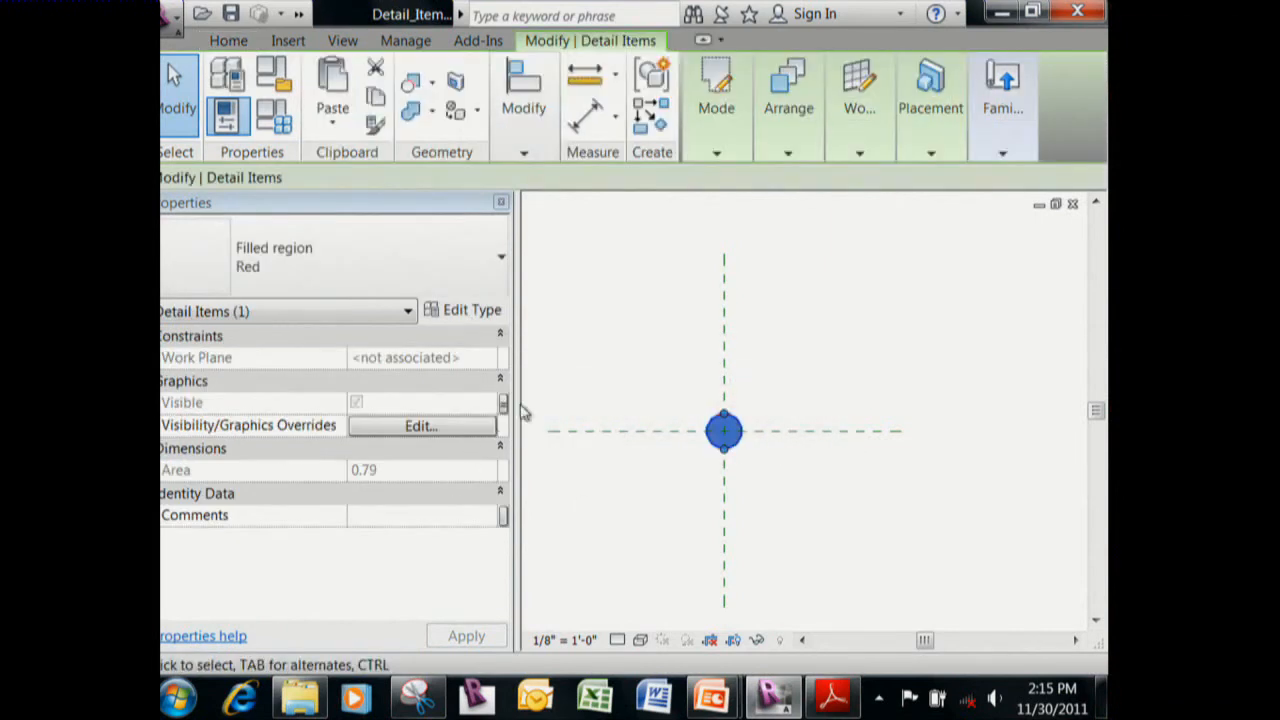
click(503, 404)
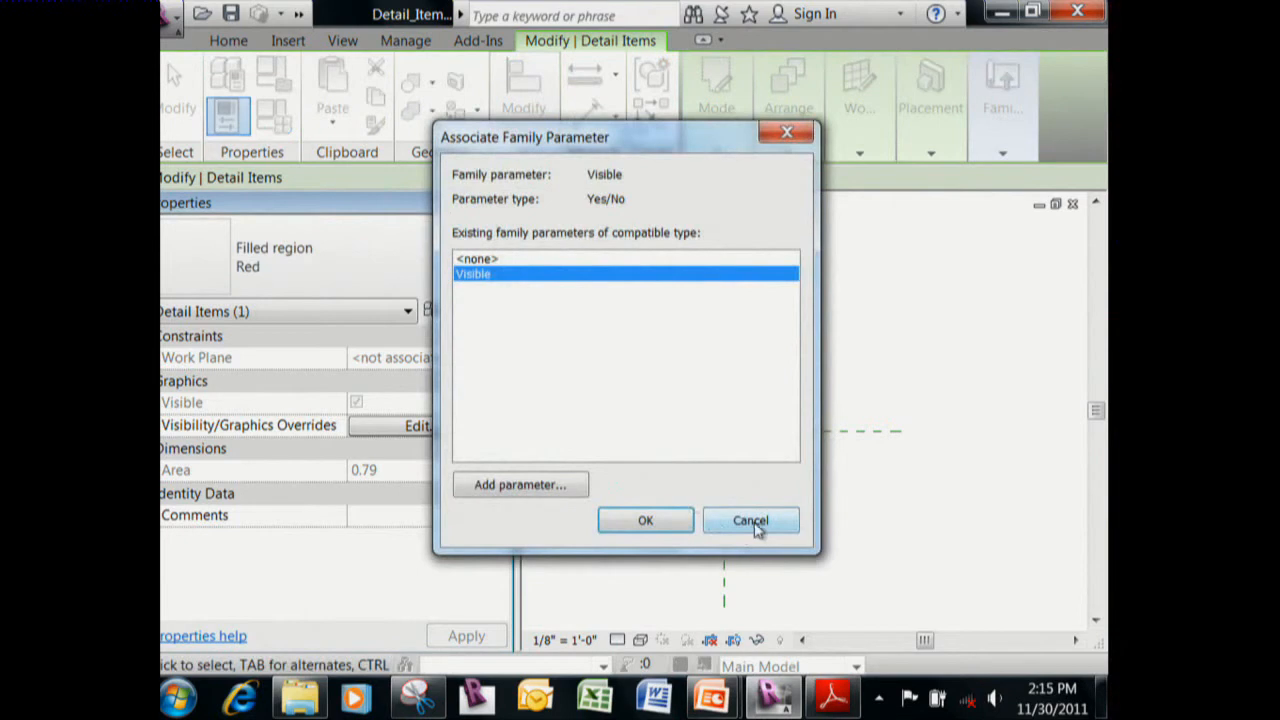
click(750, 520)
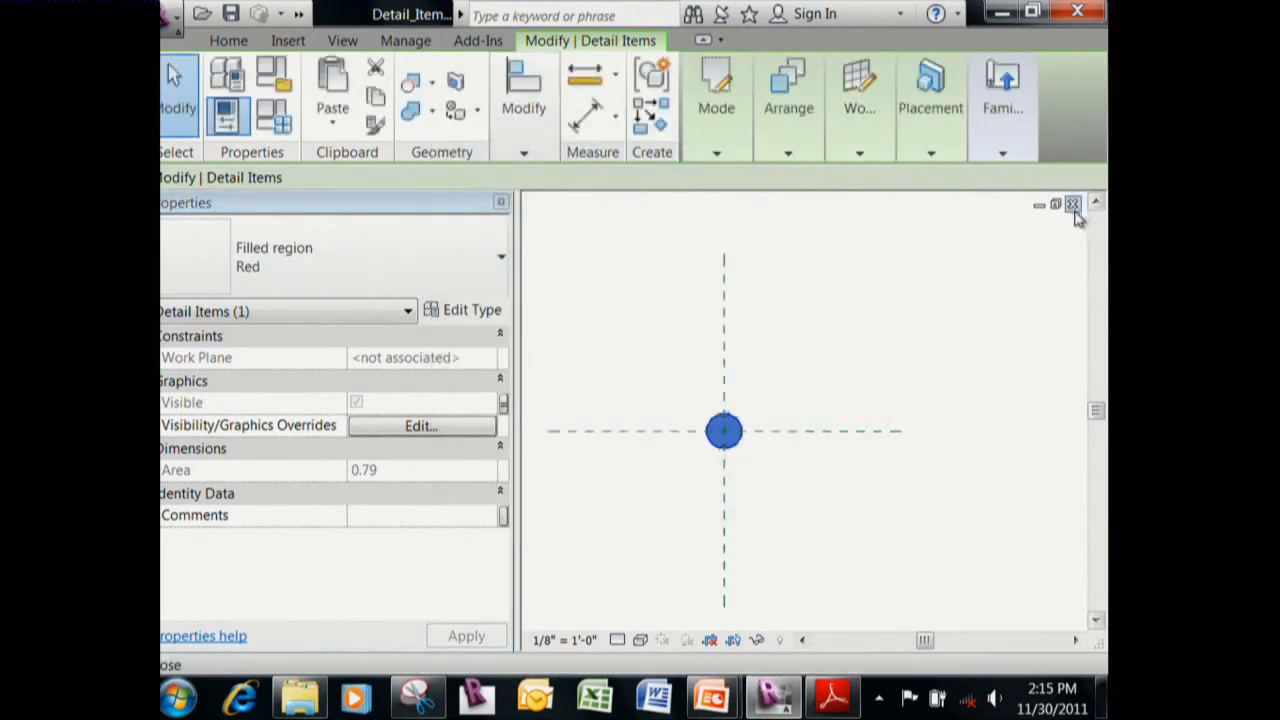
click(1071, 203)
click(742, 371)
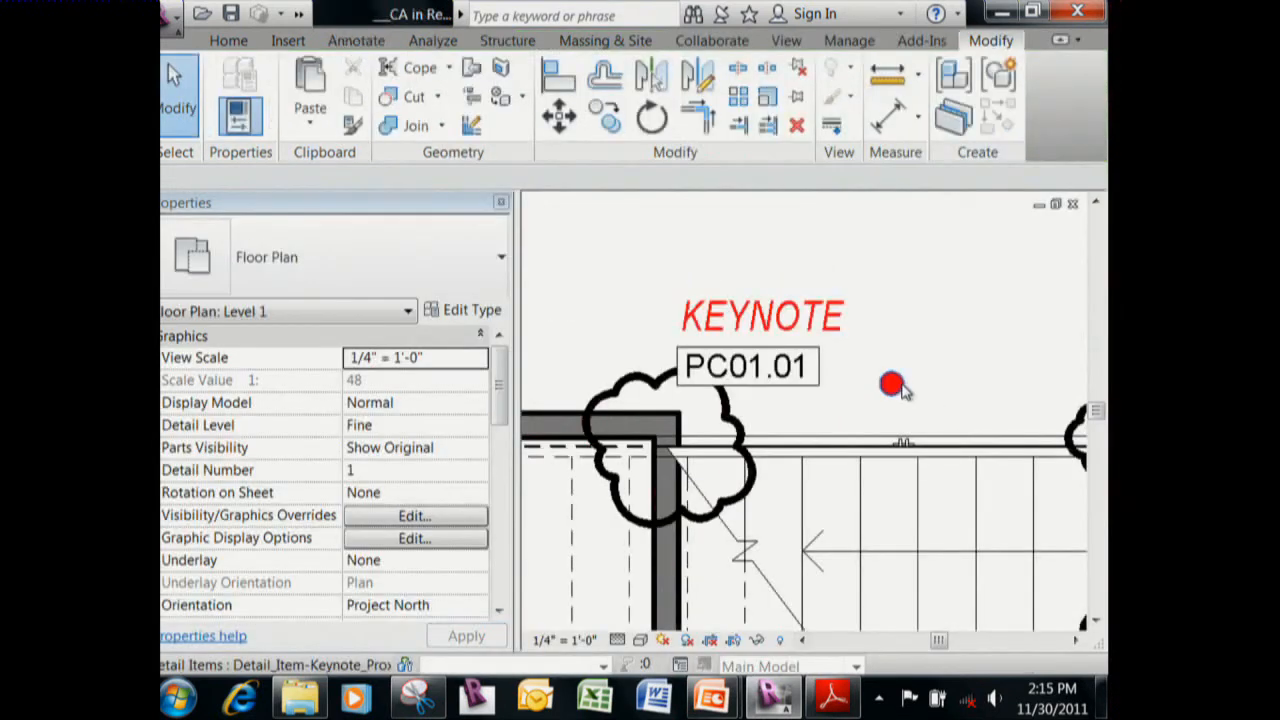
Turn off the Visible type parameter of the red Detail Sheet Note Proxy, check the plan, and restore the dot's visibility.
click(455, 309)
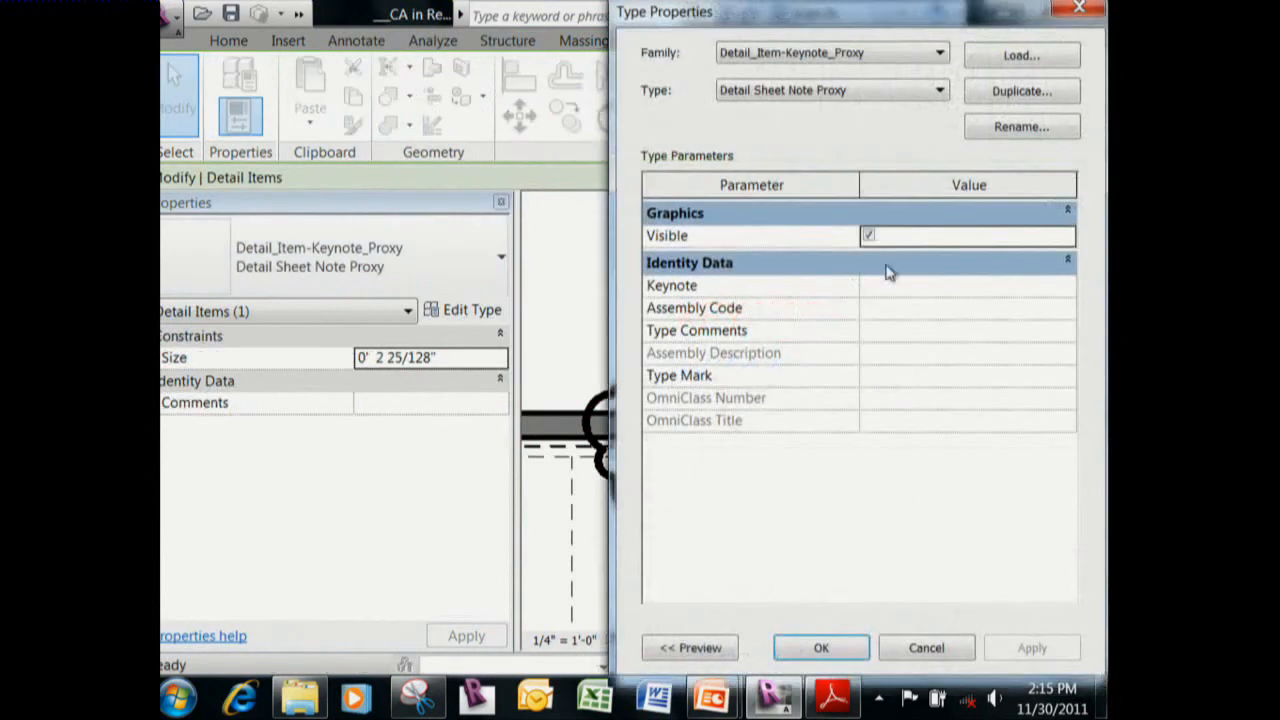
click(818, 647)
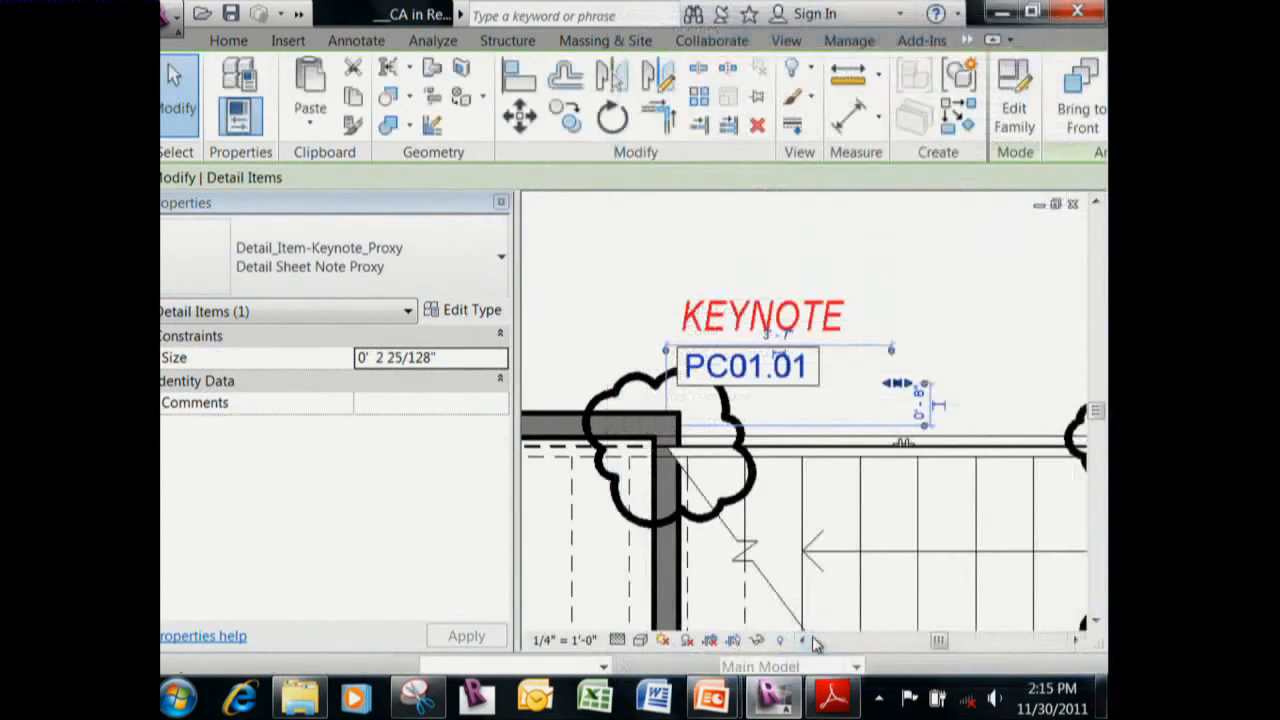
scroll(851, 444, down, 5)
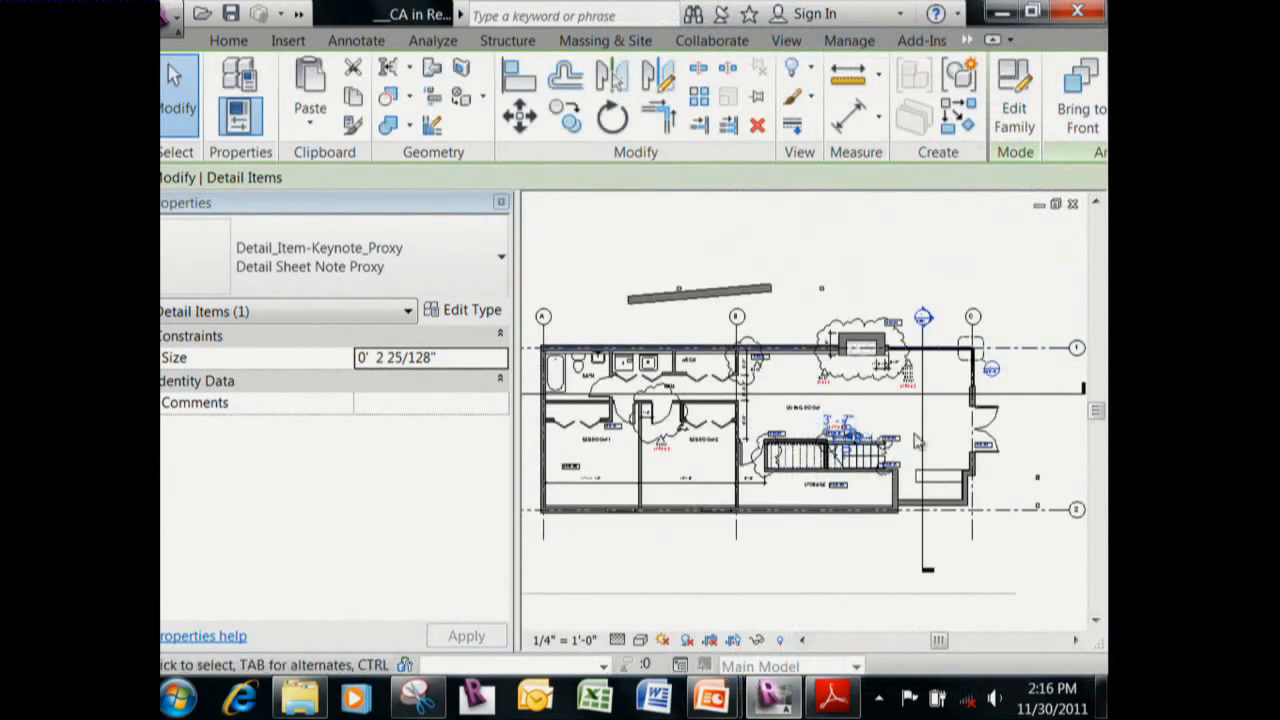
scroll(888, 430, up, 5)
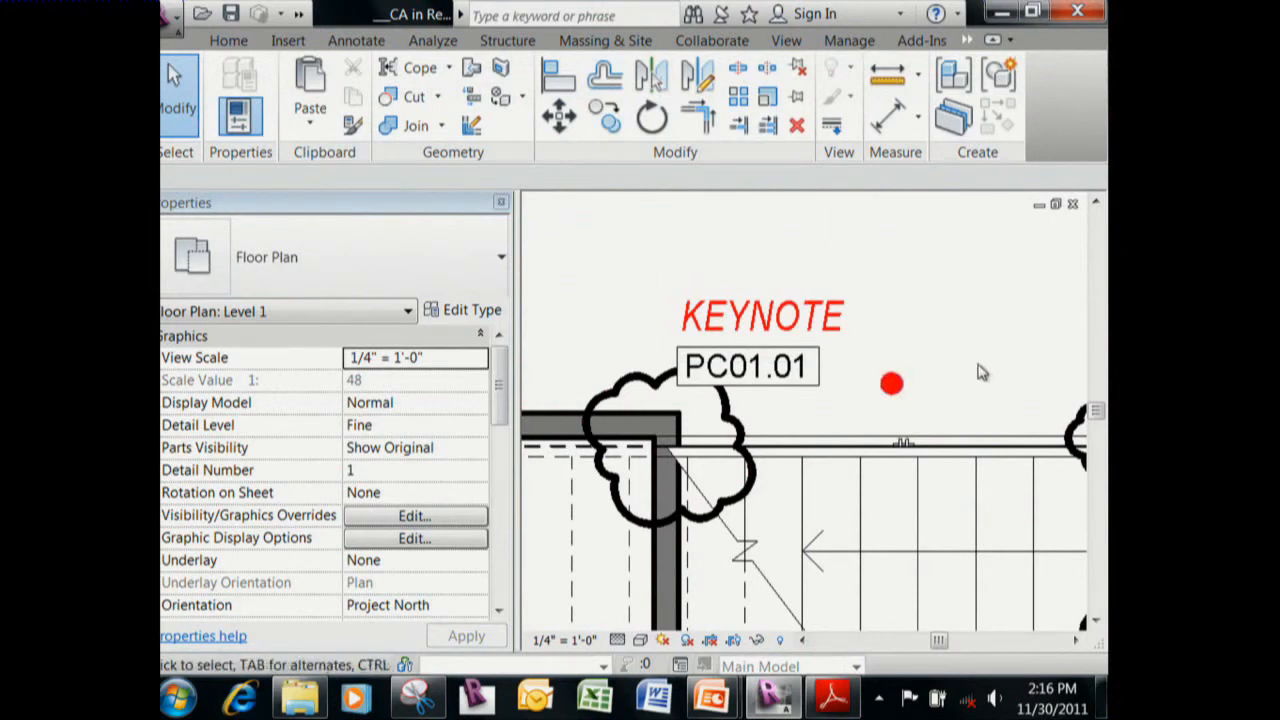
Switch the Level 1 plan's detail level to Medium to check the proxy dot, and set it back to Fine.
click(617, 640)
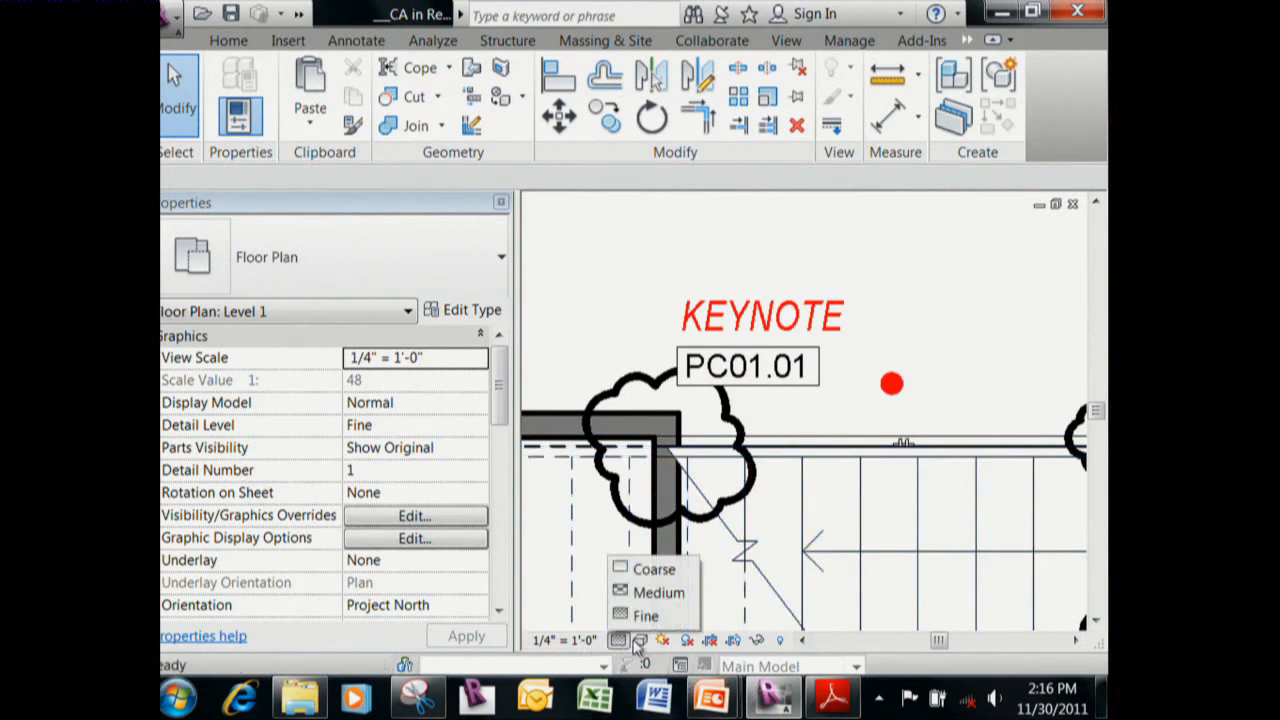
click(656, 597)
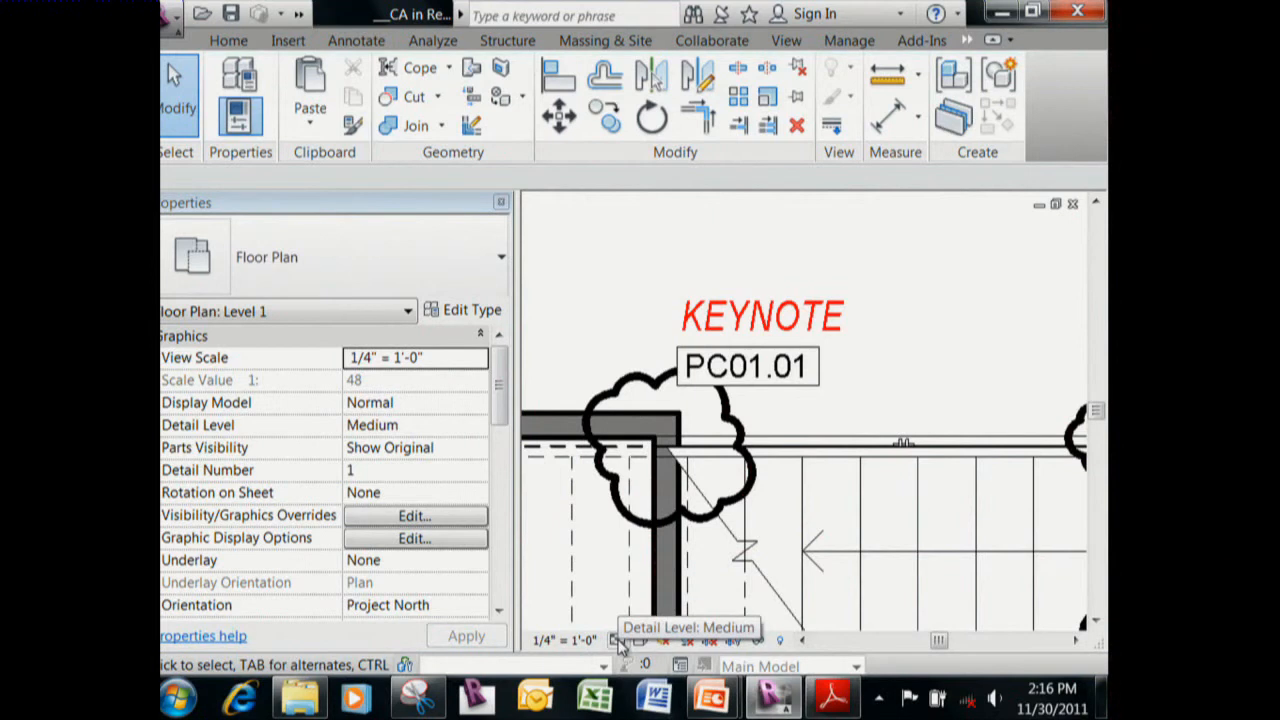
click(618, 640)
click(651, 611)
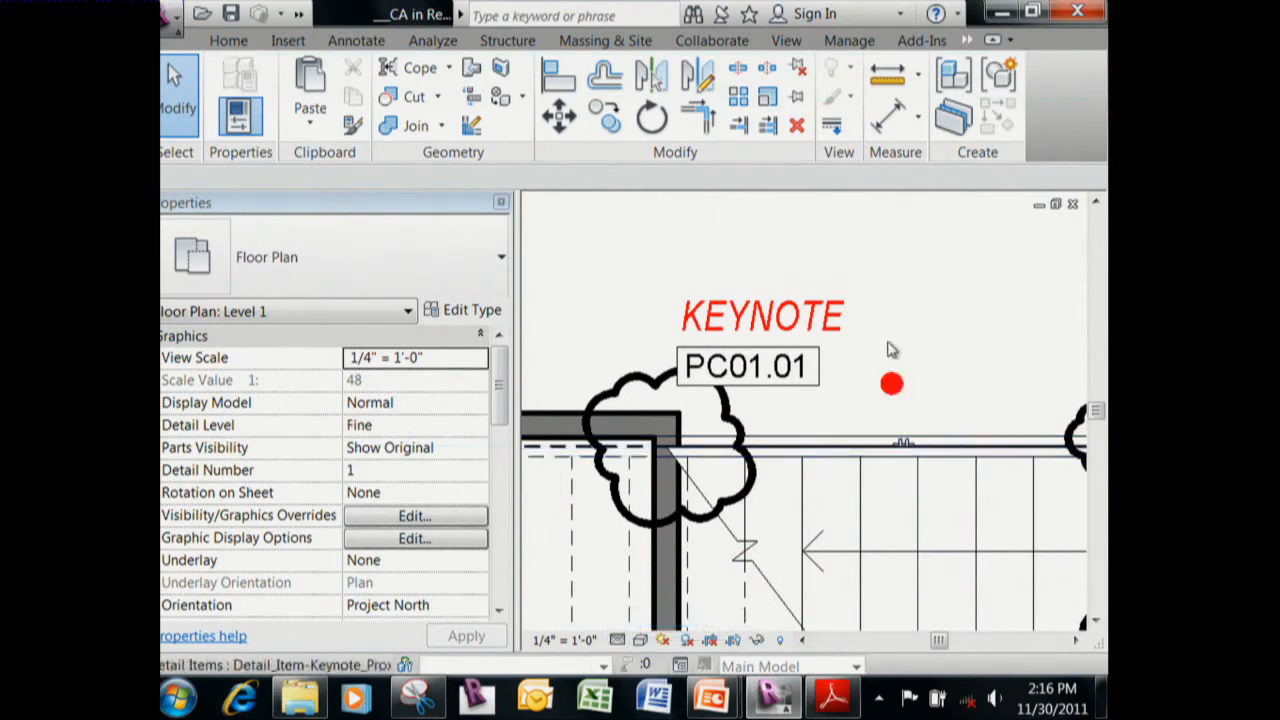
Try to edit the key value of the PC01.01 keynote tag below the KEYNOTE note.
middle_drag(830, 505, 820, 537)
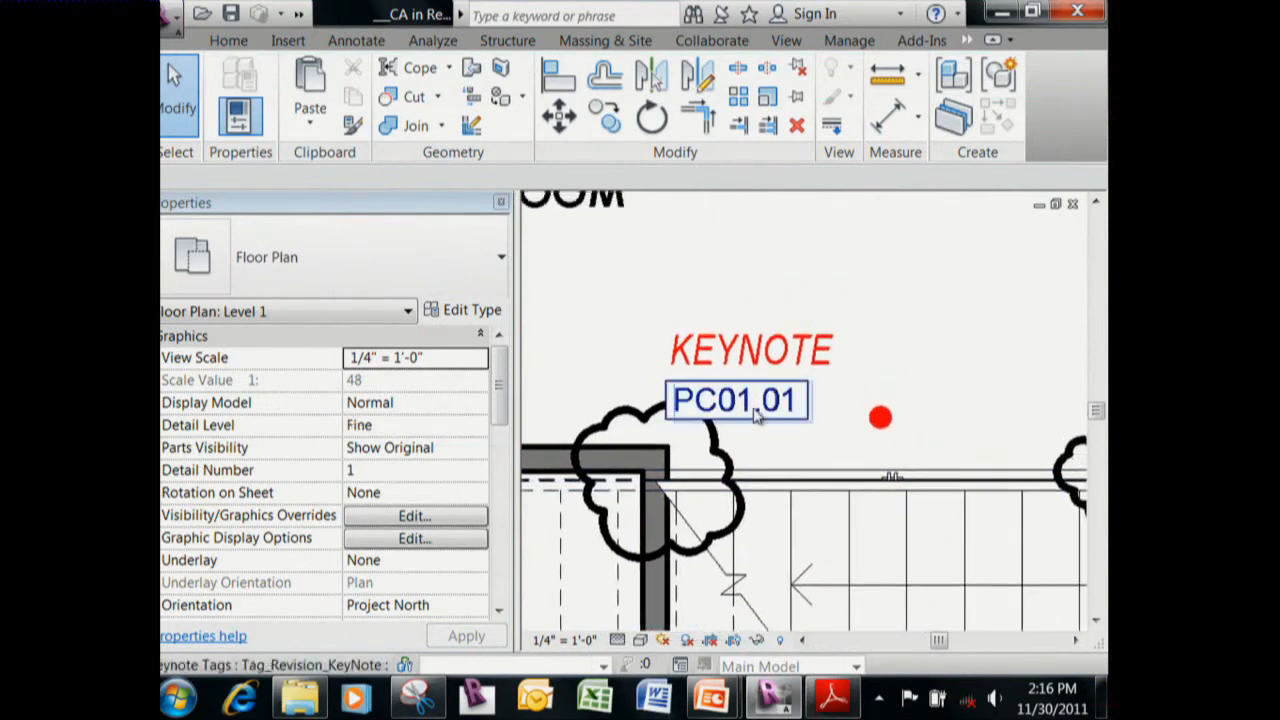
click(738, 405)
click(736, 403)
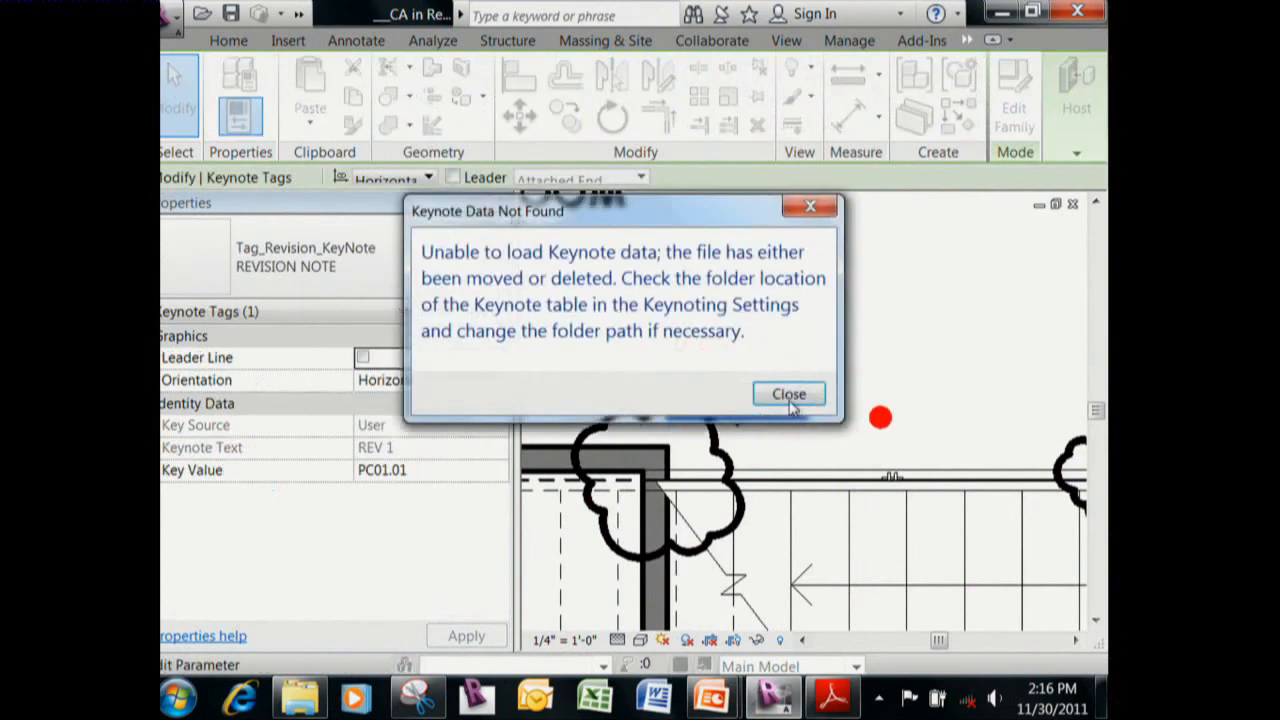
click(789, 396)
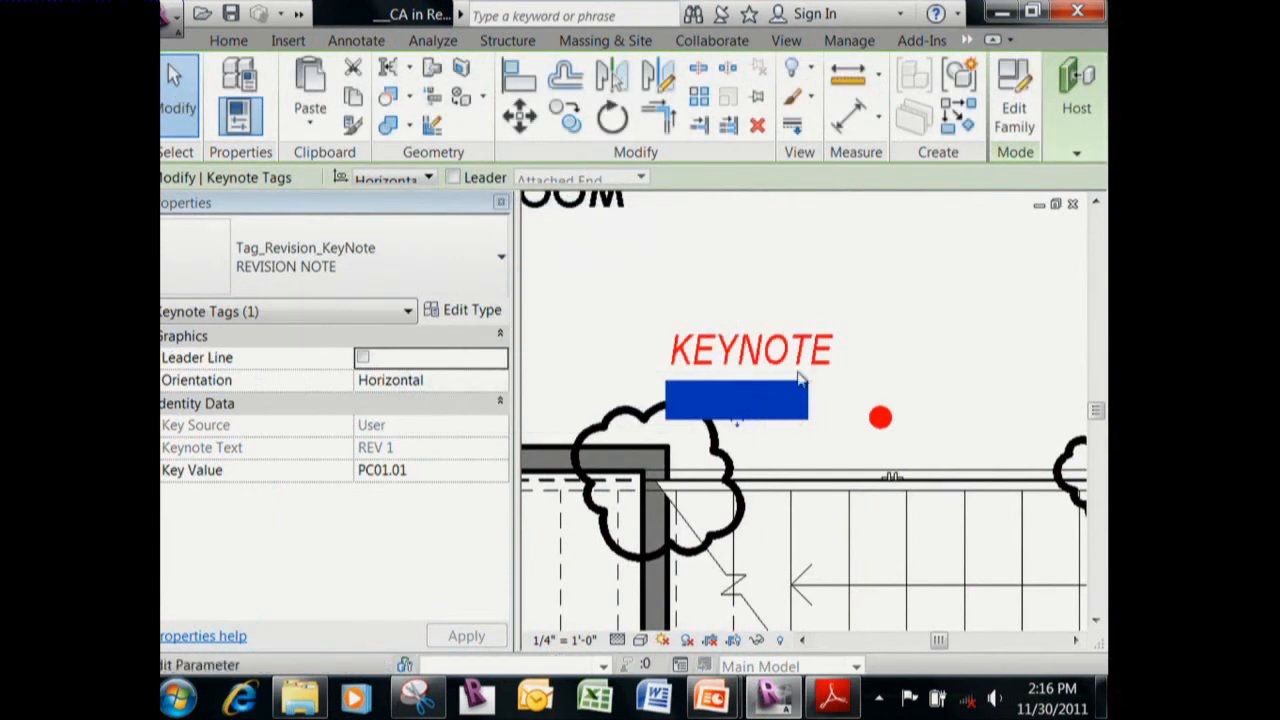
key(Escape)
click(735, 412)
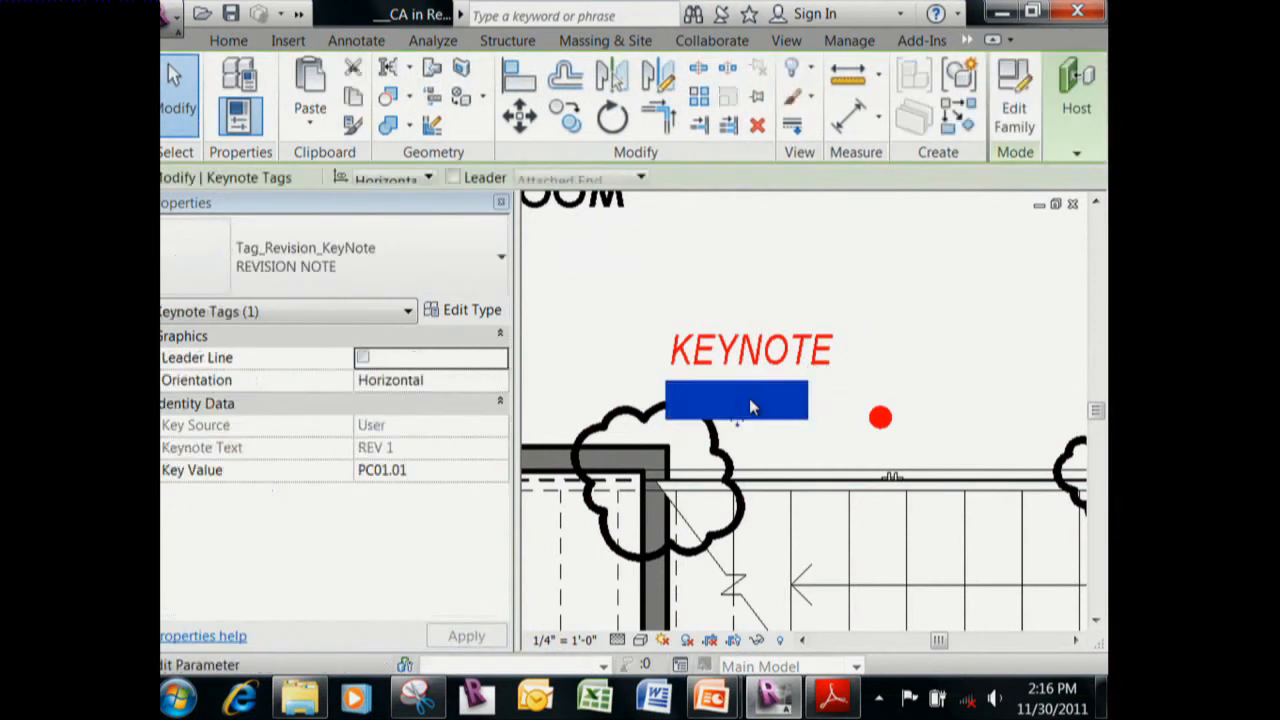
Browse to the keynote table from the keynoting settings and open AU Keynote File.txt in Excel beside the file browser.
click(788, 395)
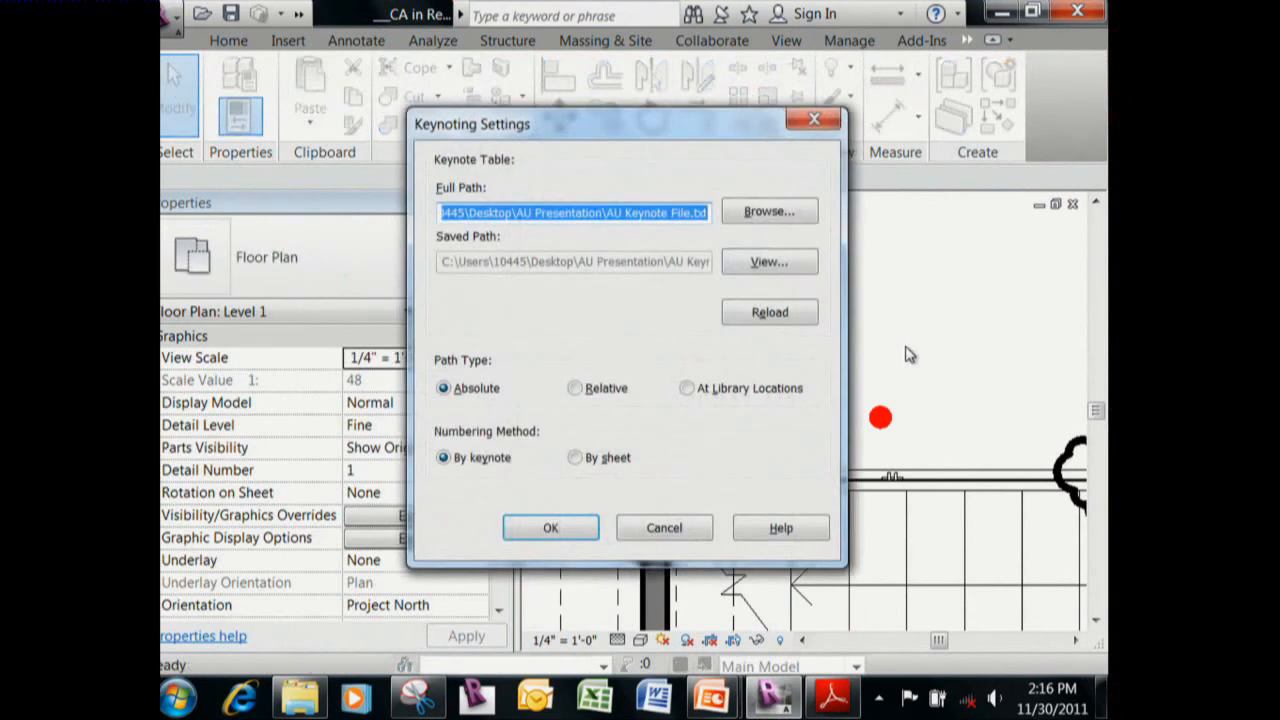
click(768, 213)
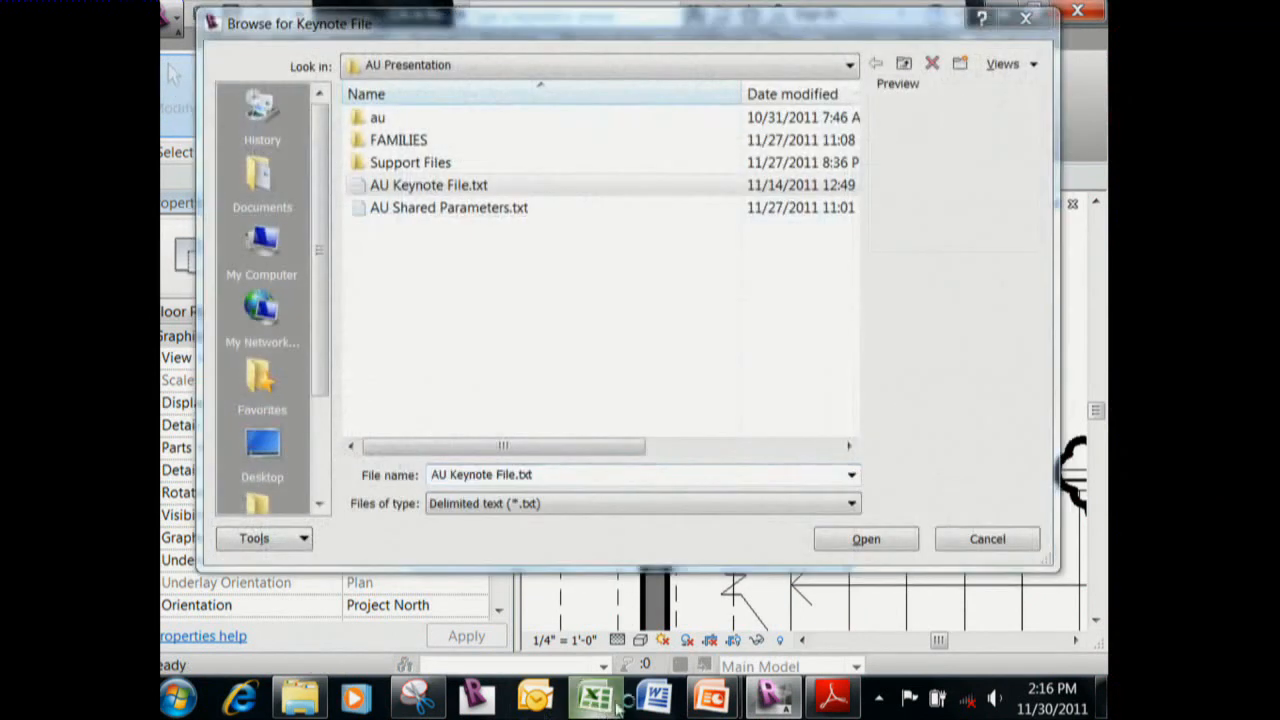
click(617, 706)
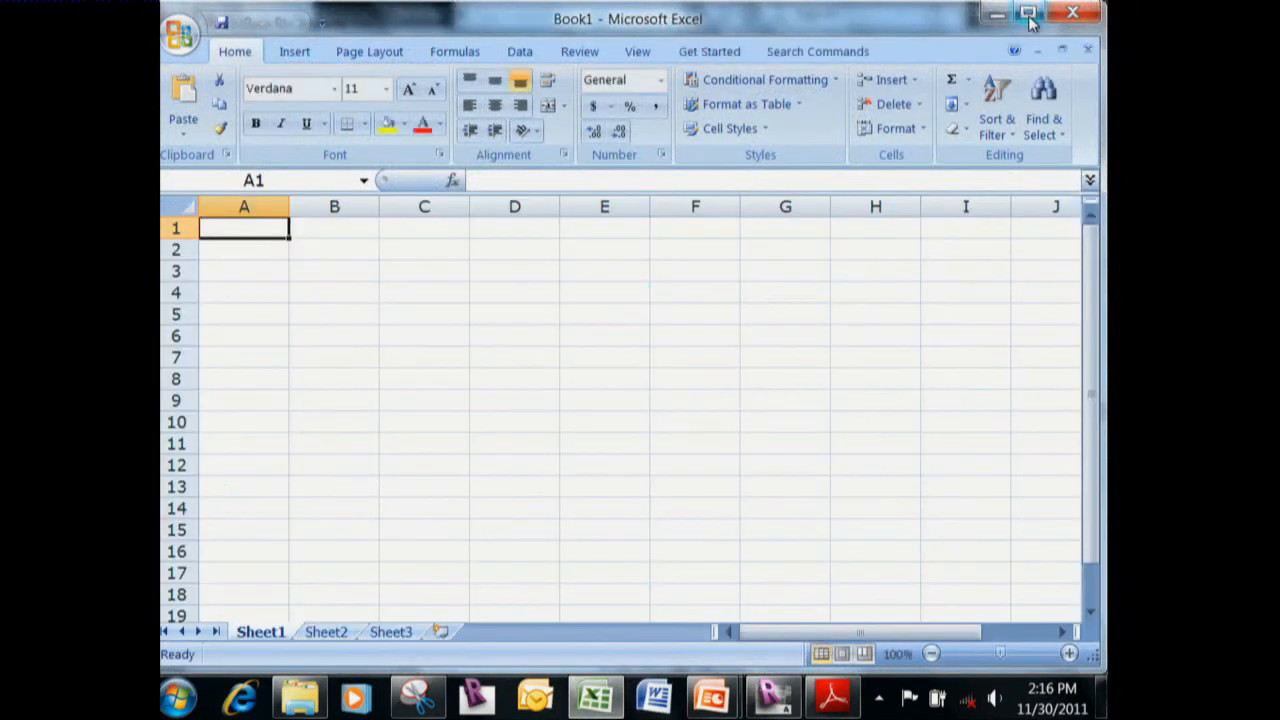
click(1028, 14)
click(1035, 14)
drag(826, 20, 1108, 222)
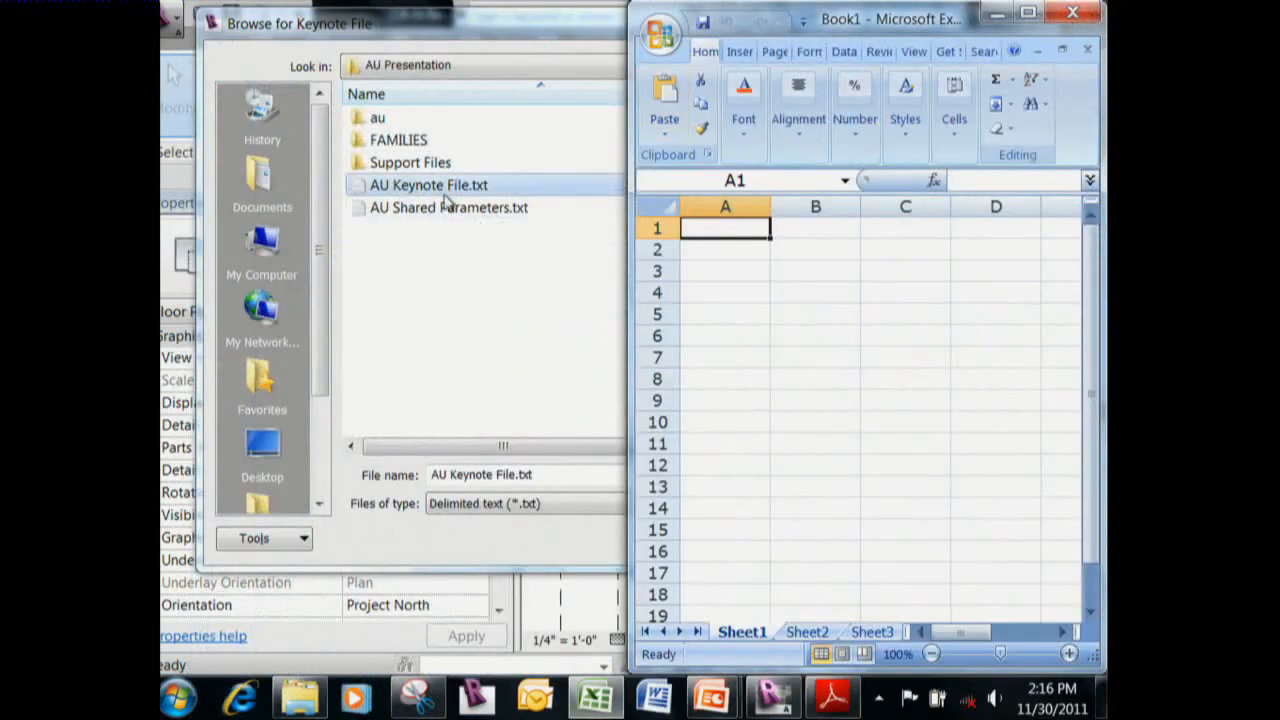
drag(447, 193, 754, 300)
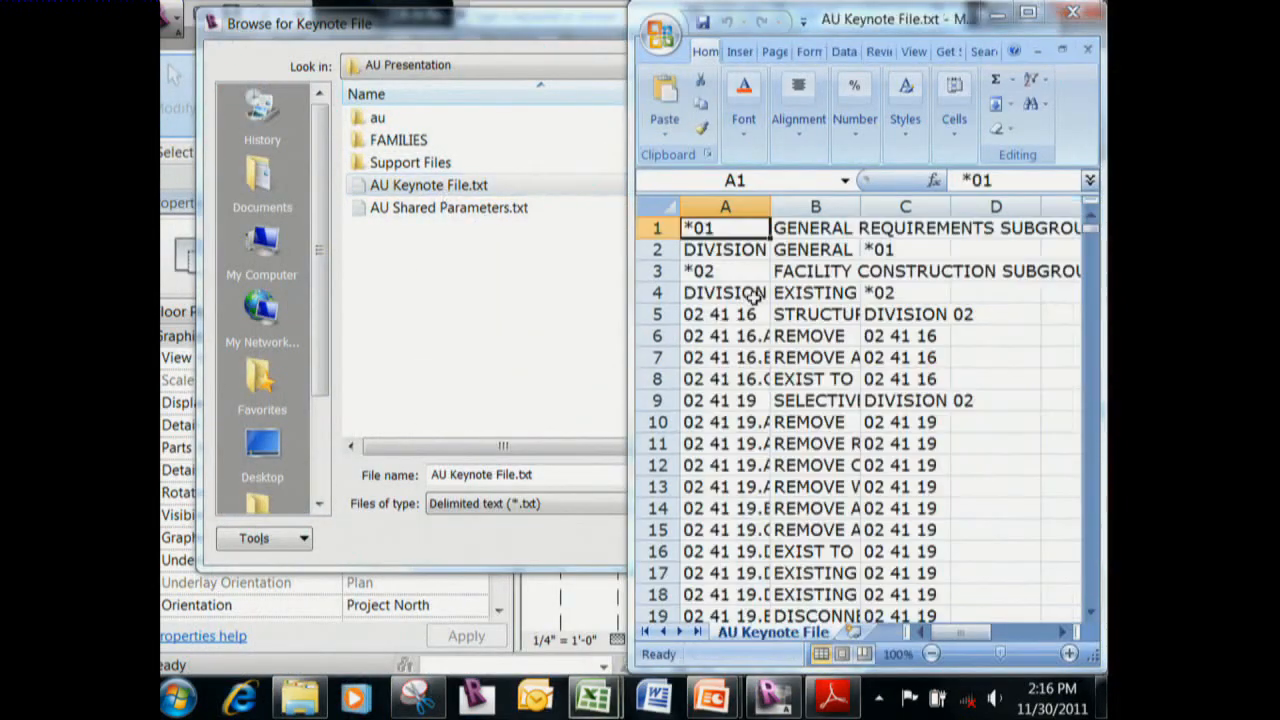
Go to the end of the keynote file and widen columns A and B to read the bulletin entries.
drag(1088, 243, 1072, 610)
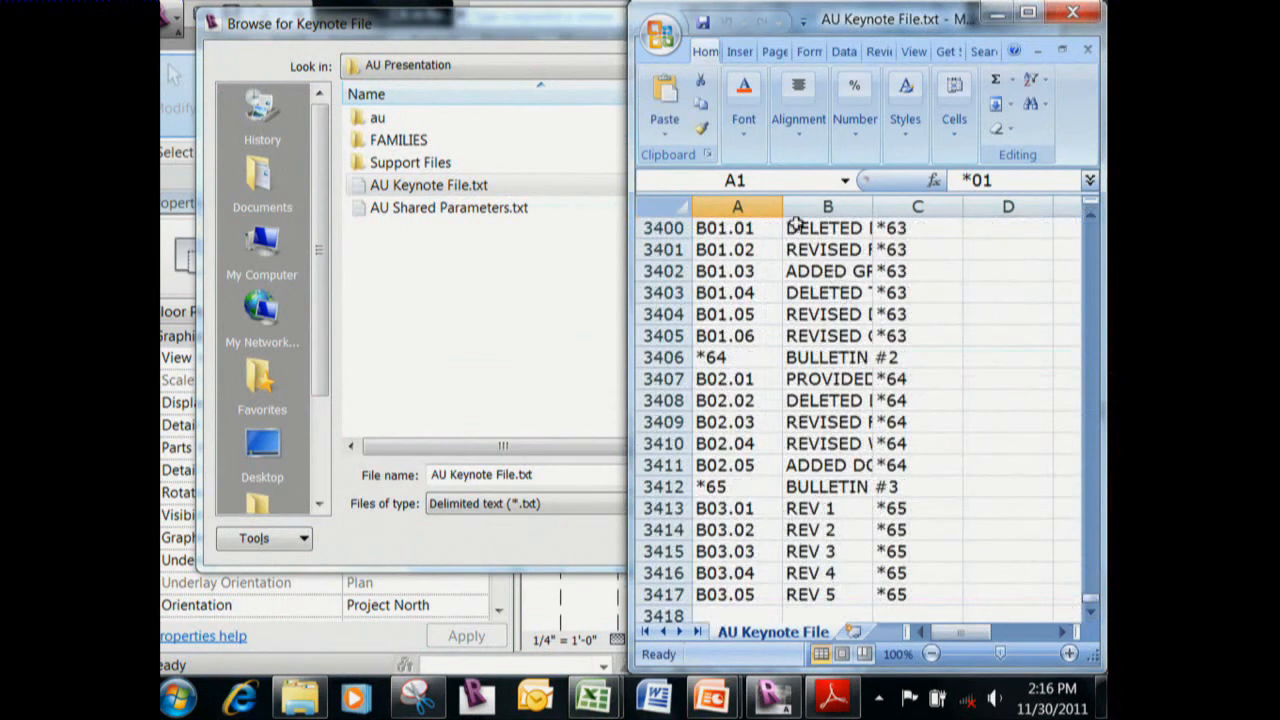
mouse_move(783, 206)
mouse_down()
mouse_move(846, 206)
mouse_move(791, 206)
mouse_up()
drag(880, 209, 999, 208)
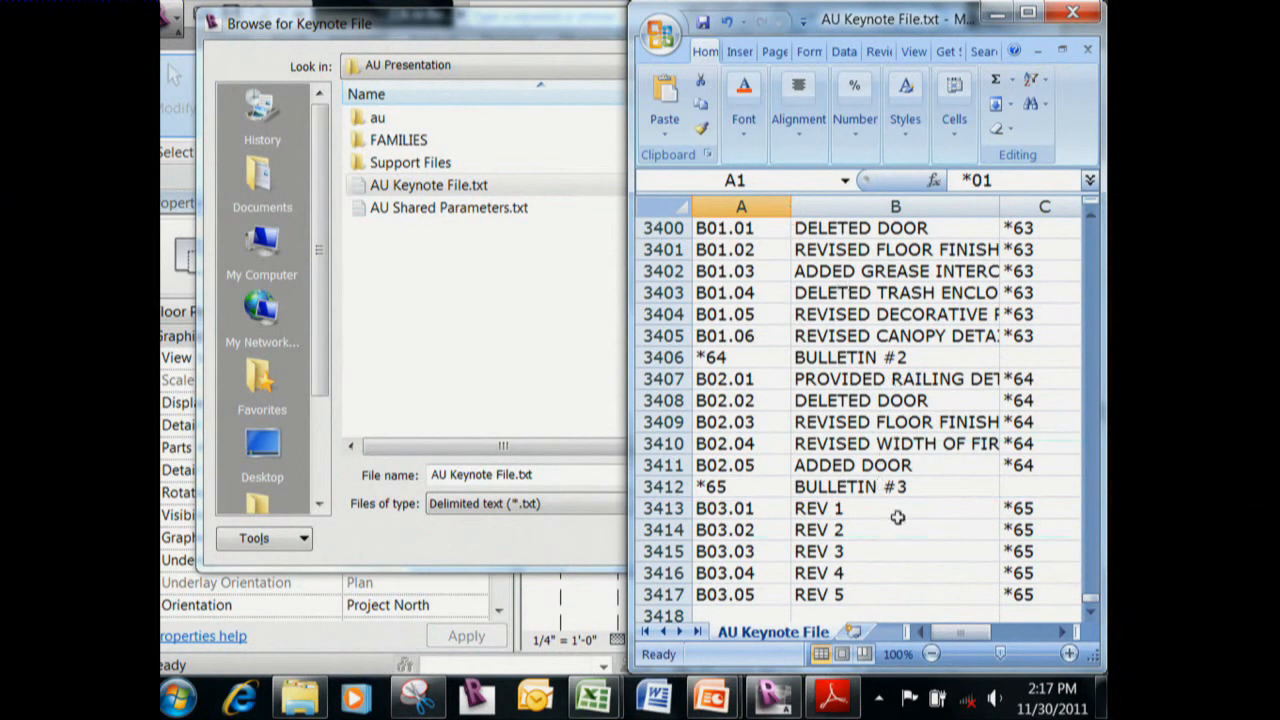
click(884, 357)
drag(1000, 206, 1033, 206)
Examine the PLAN CHECK RESPONSE heading row and the keys and descriptions of its PC01 entries.
scroll(862, 487, up, 4)
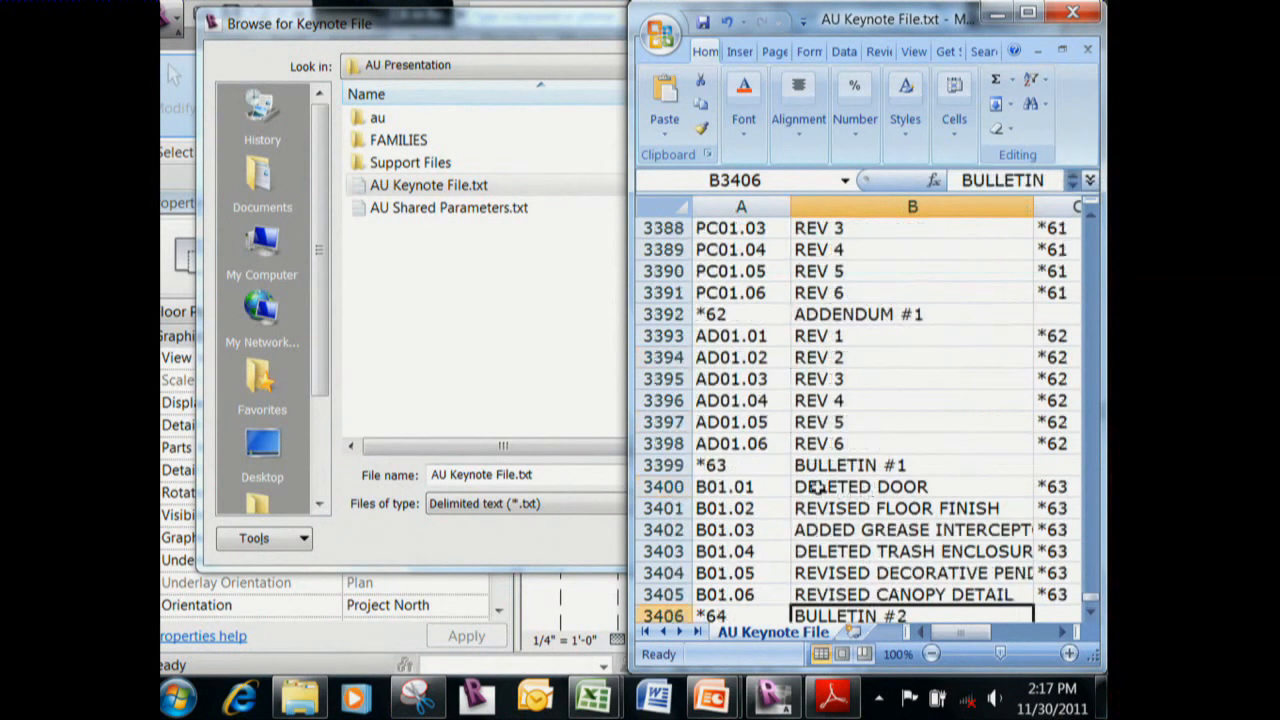
scroll(752, 379, up, 2)
drag(726, 292, 1011, 292)
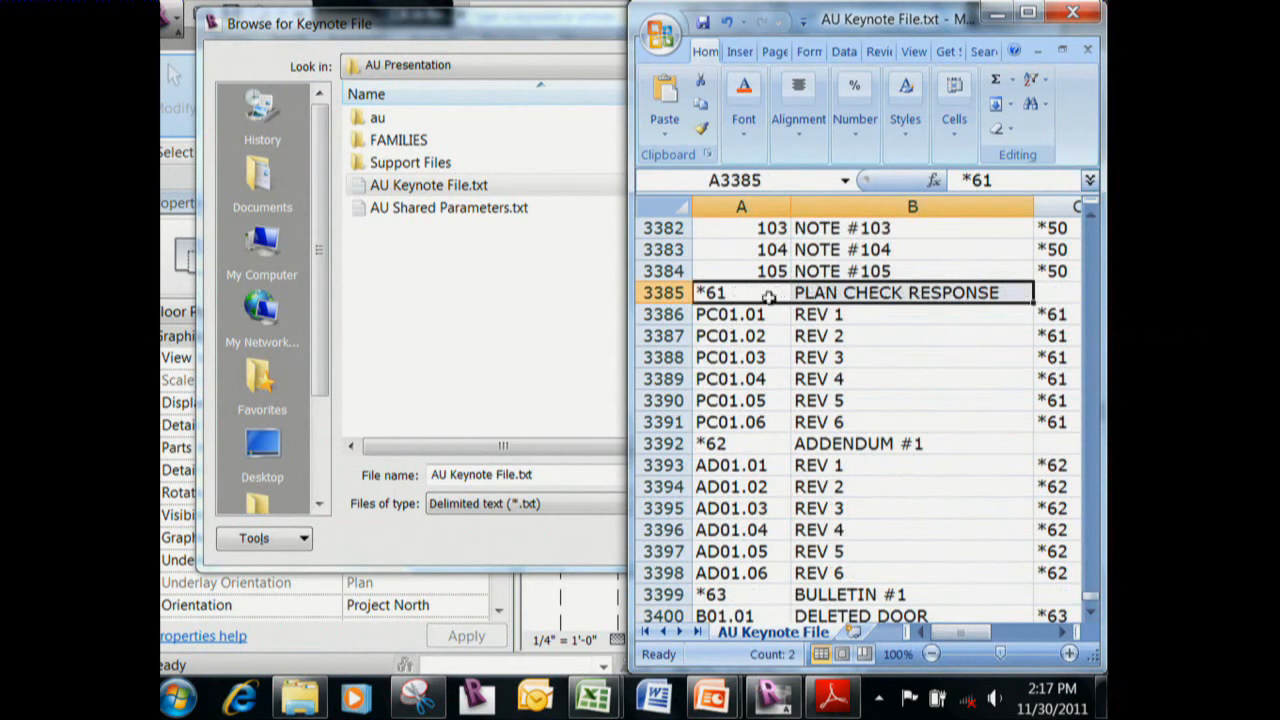
scroll(808, 421, up, 1)
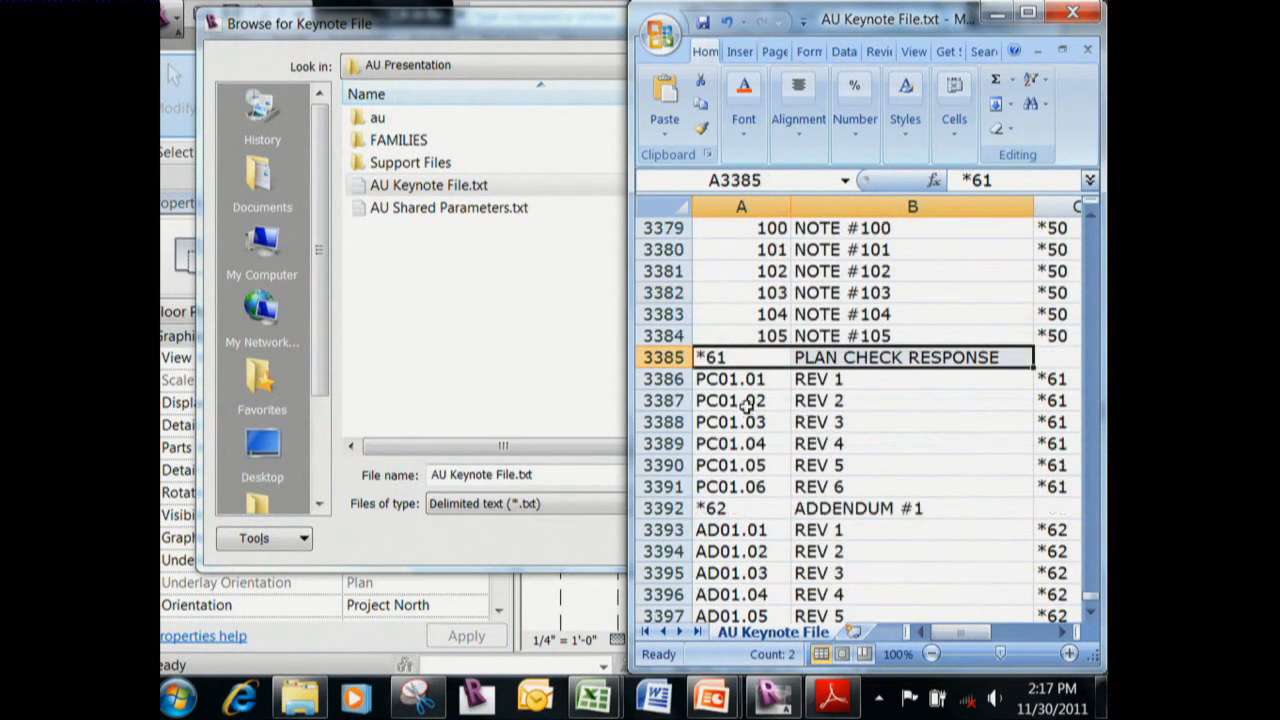
scroll(746, 407, down, 1)
drag(757, 314, 1043, 422)
click(838, 322)
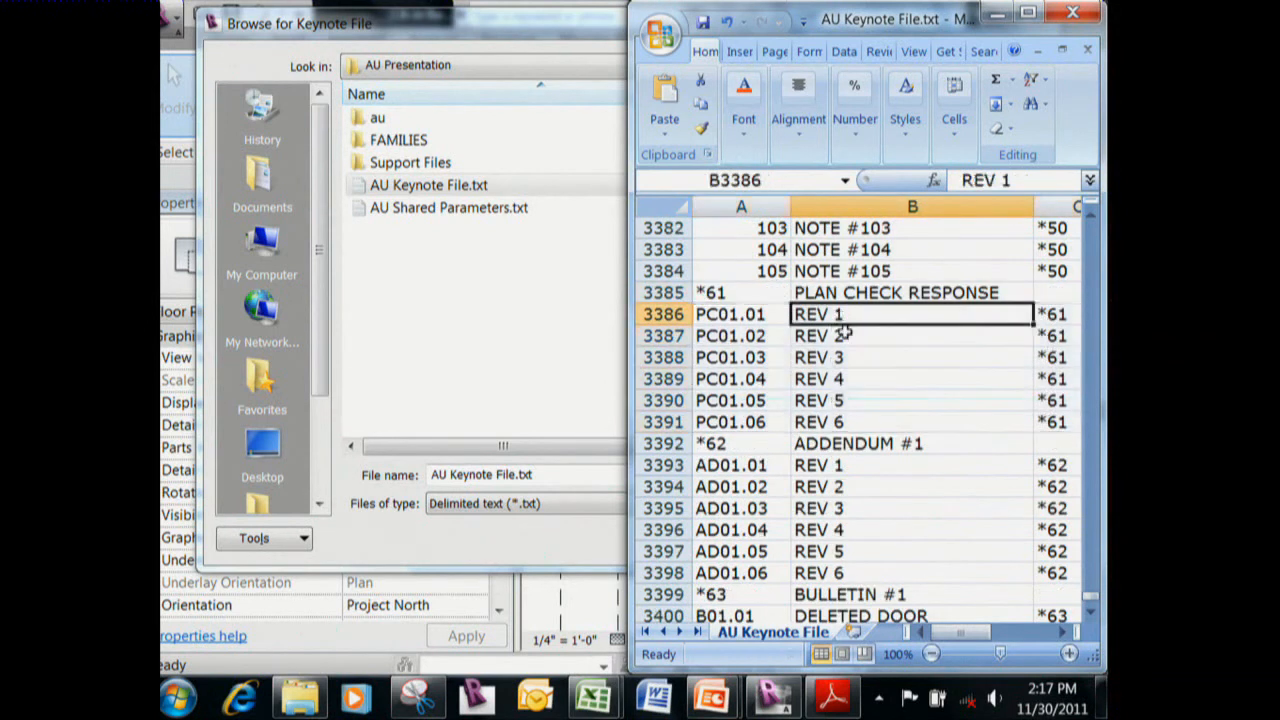
drag(815, 338, 817, 414)
click(812, 316)
Clear the keys PC01.04 to PC01.06 and refill them by extending the series from PC01.02 and PC01.03.
drag(755, 377, 755, 420)
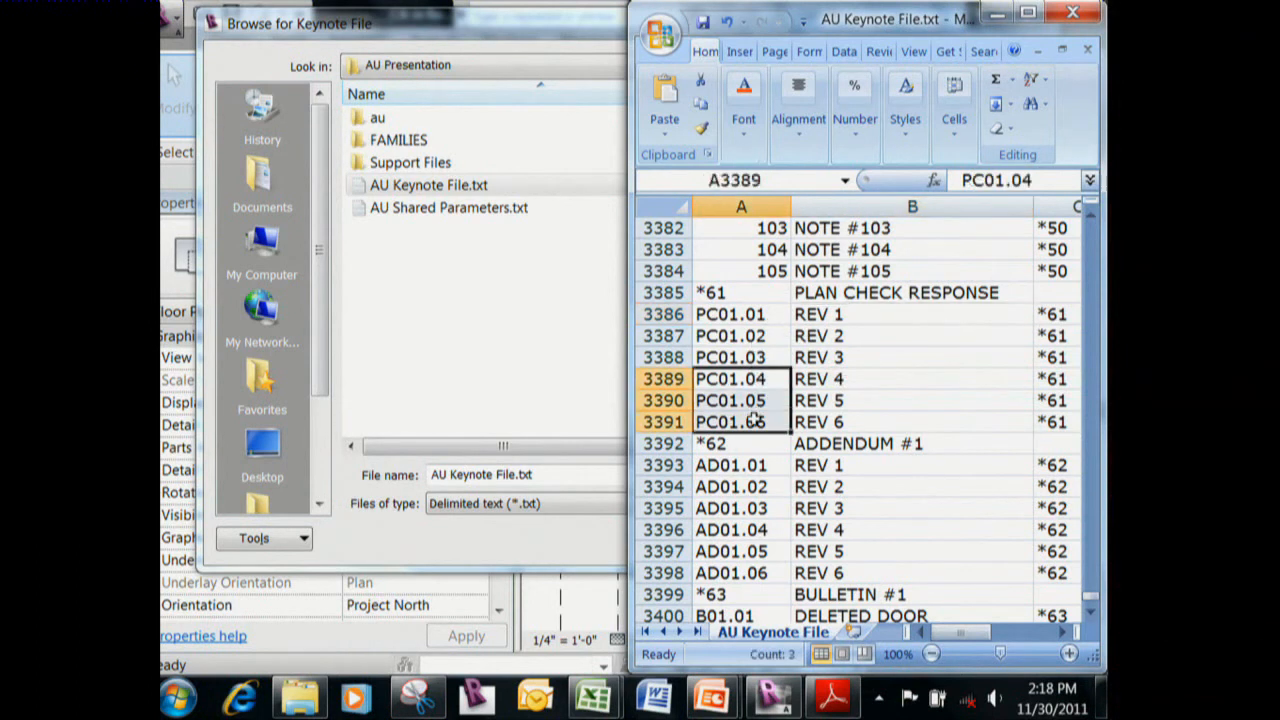
key(BackSpace)
click(752, 422)
click(757, 405)
key(BackSpace)
click(757, 422)
key(BackSpace)
drag(765, 340, 789, 428)
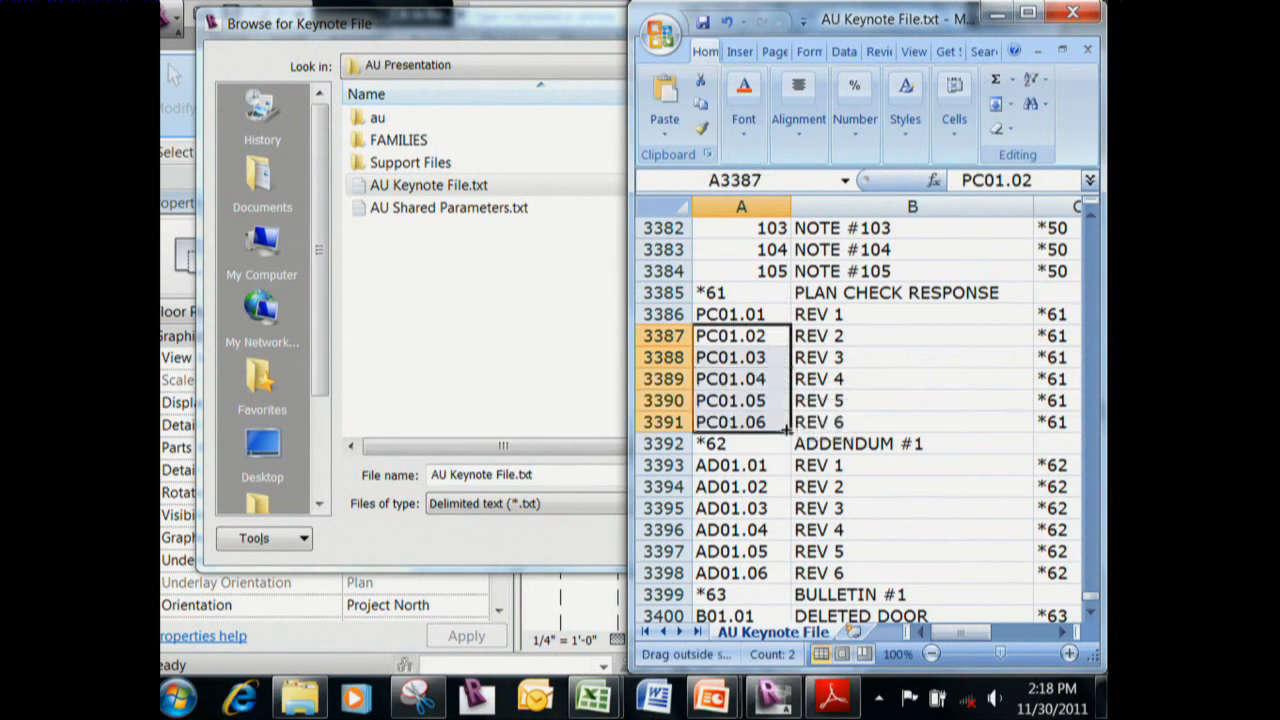
Close AU Keynote File.txt without saving the changes and exit Excel.
click(910, 358)
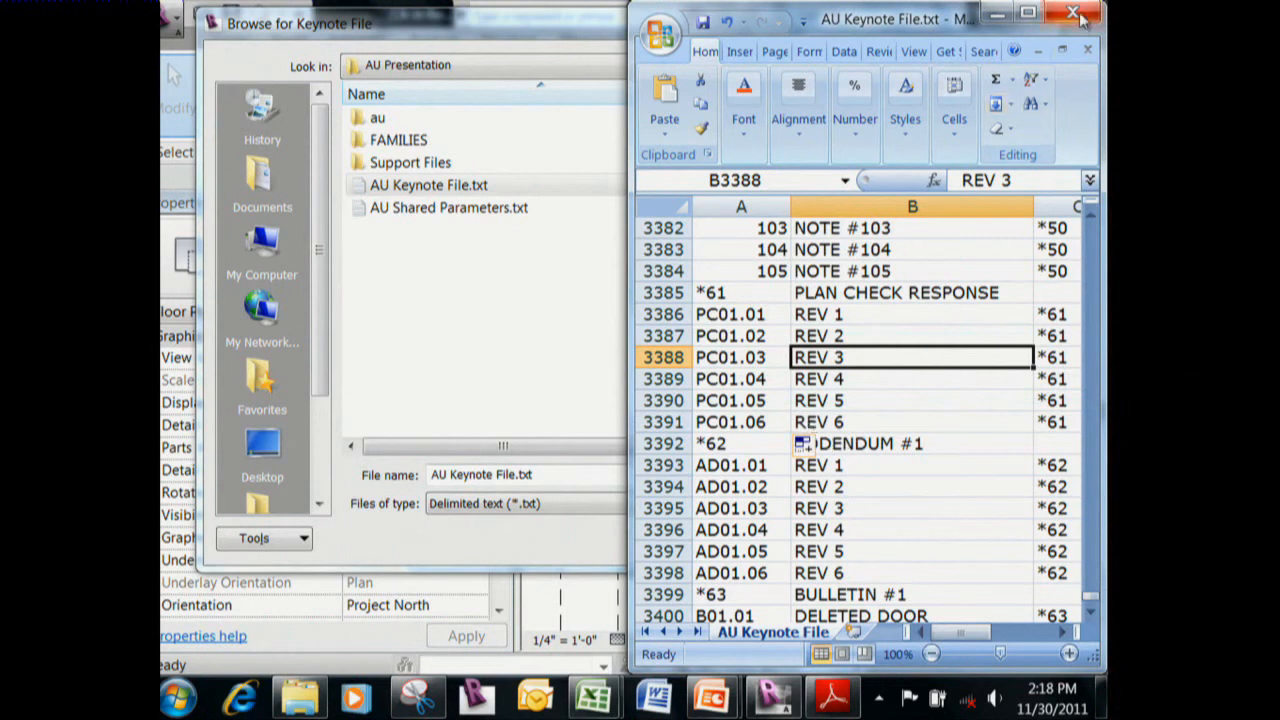
key(ctrl+w)
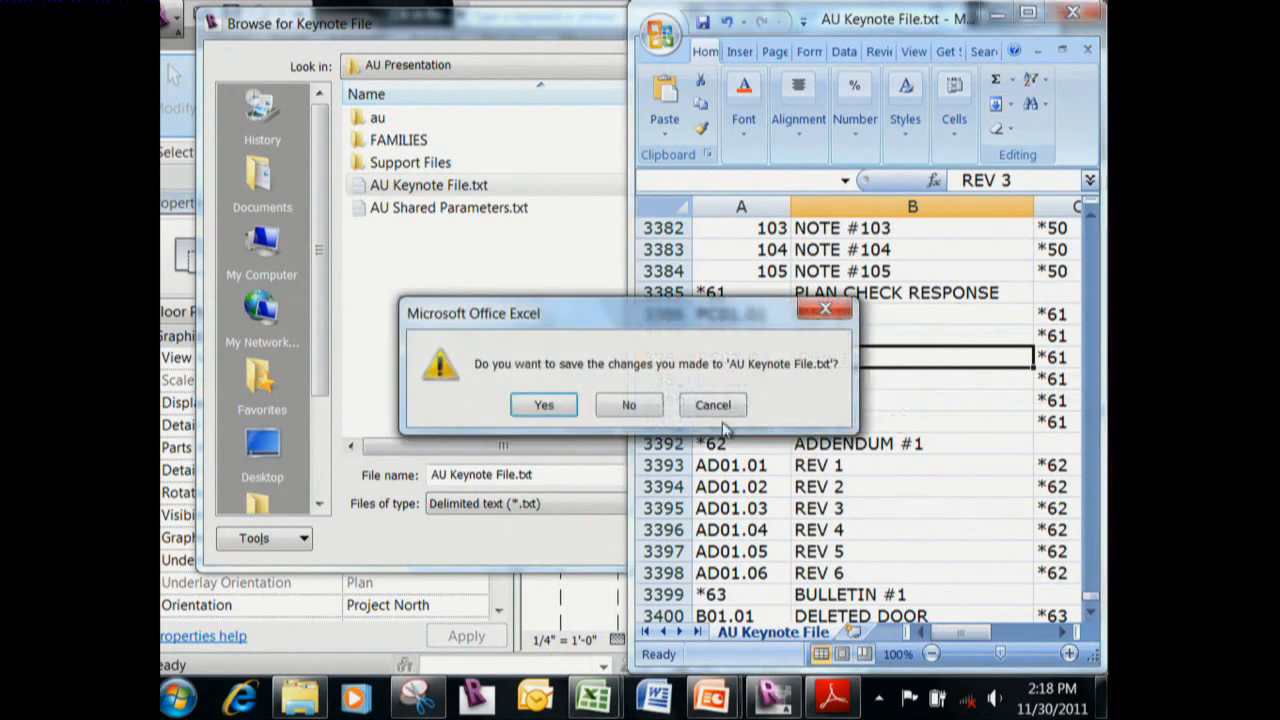
click(629, 403)
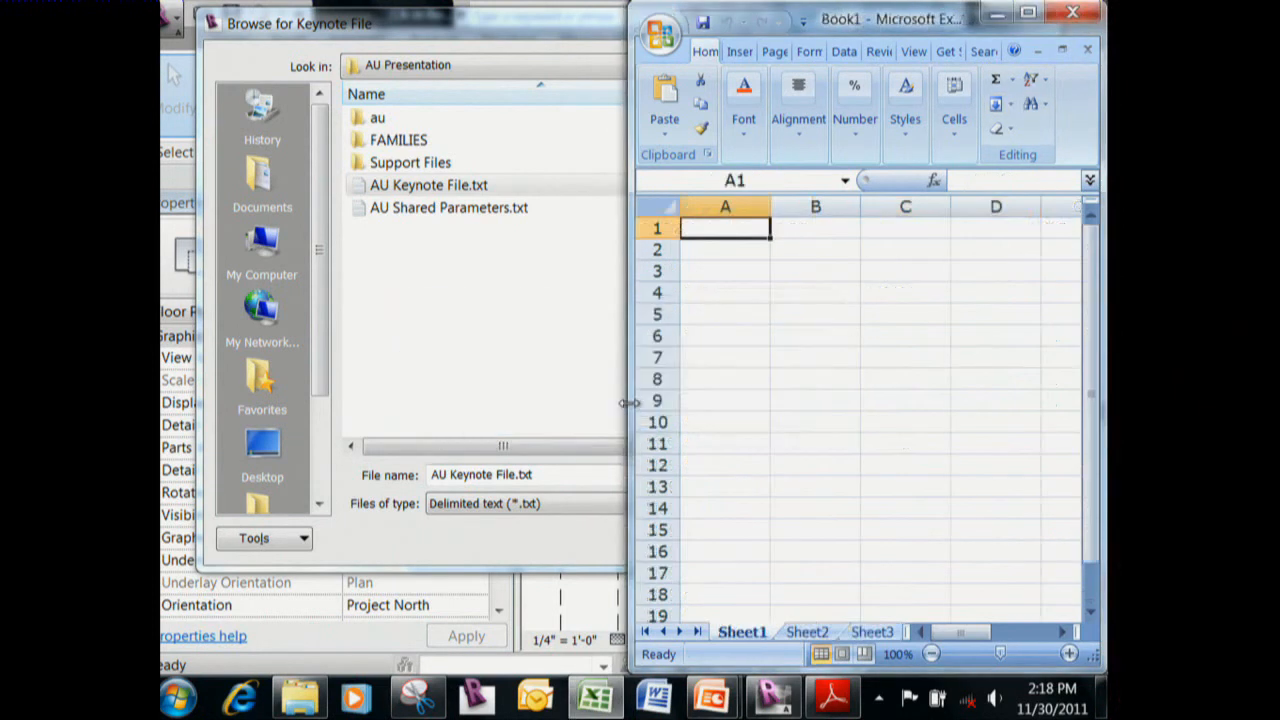
click(1072, 12)
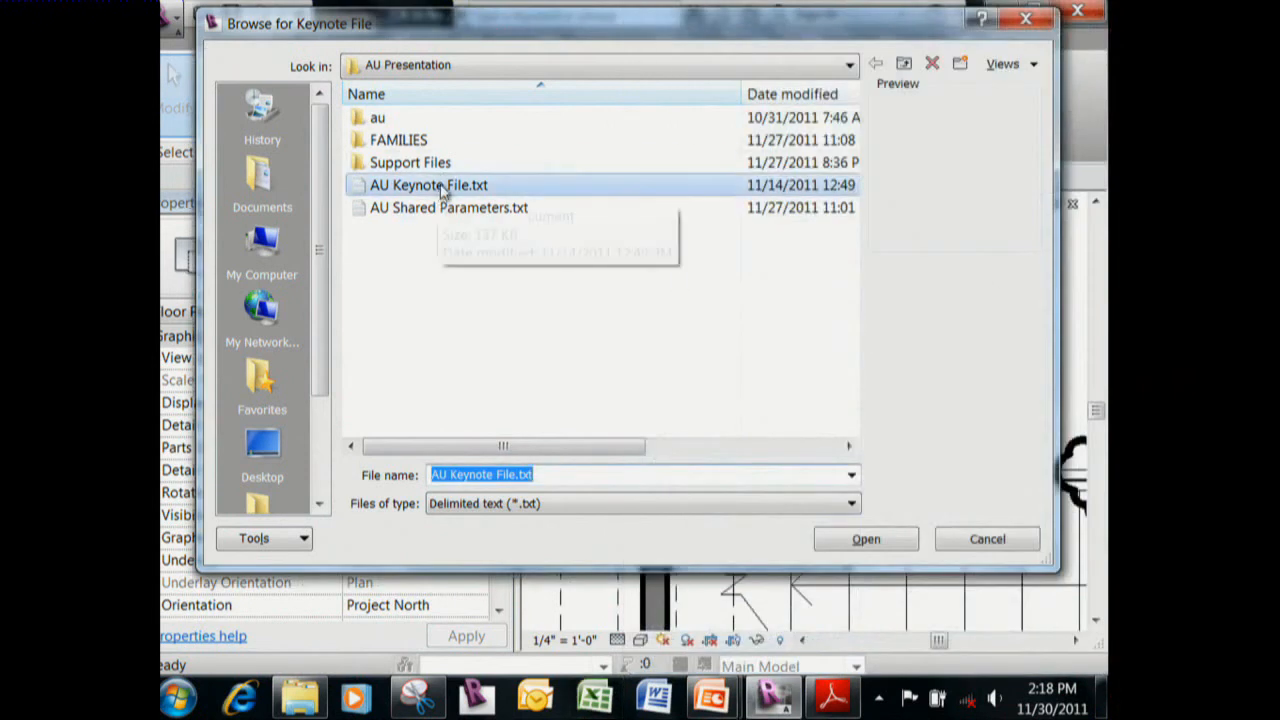
Open AU Keynote File.txt from the file browser for a look, and cancel the file selection and keynoting settings.
right_click(443, 193)
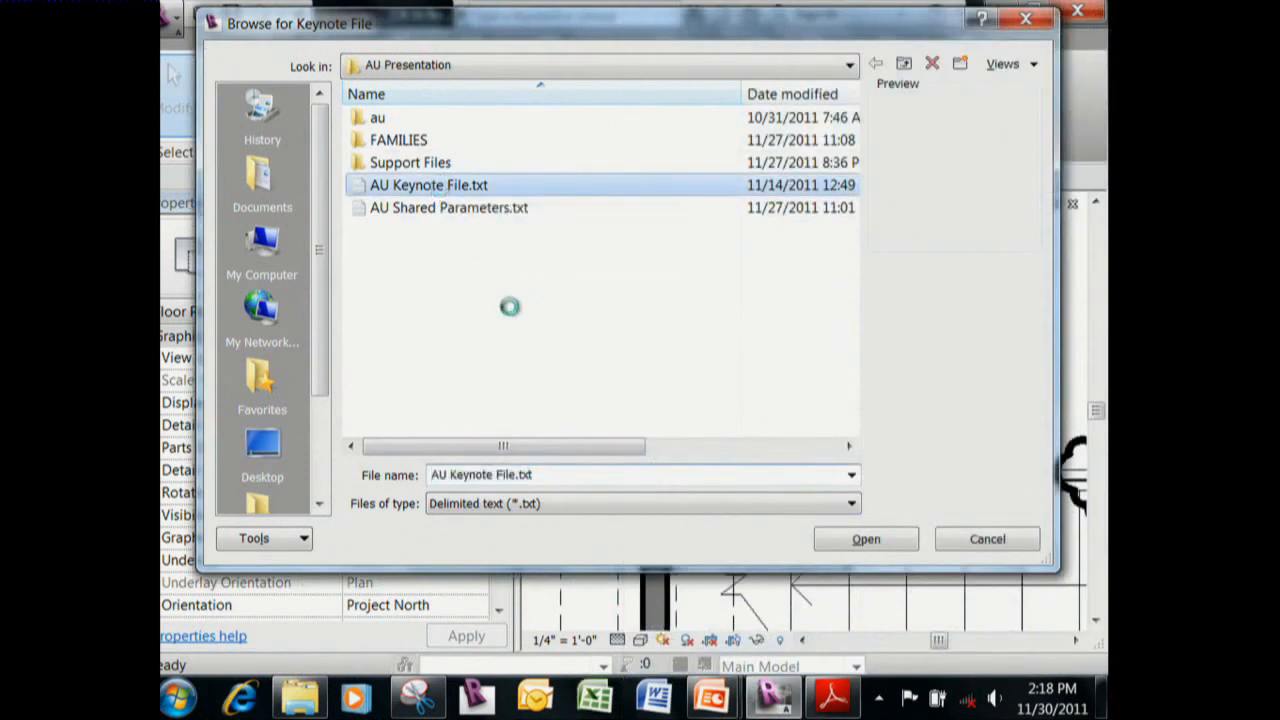
click(537, 33)
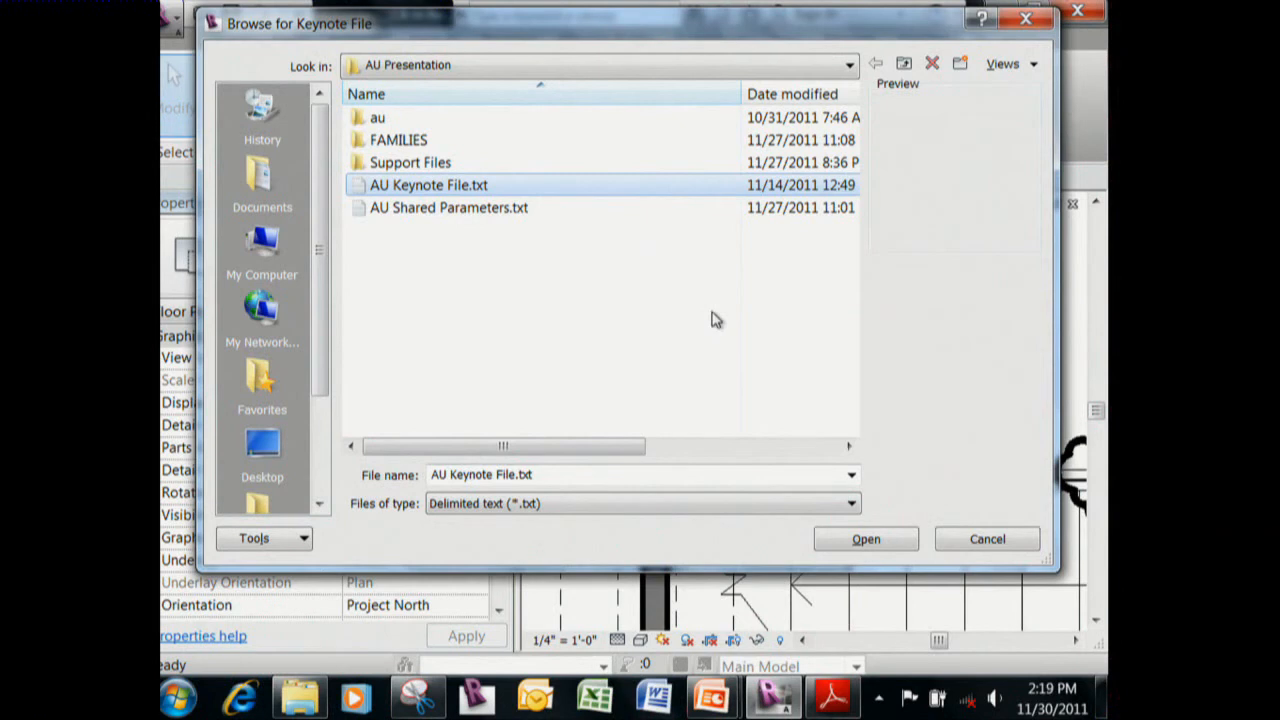
click(1028, 20)
click(676, 527)
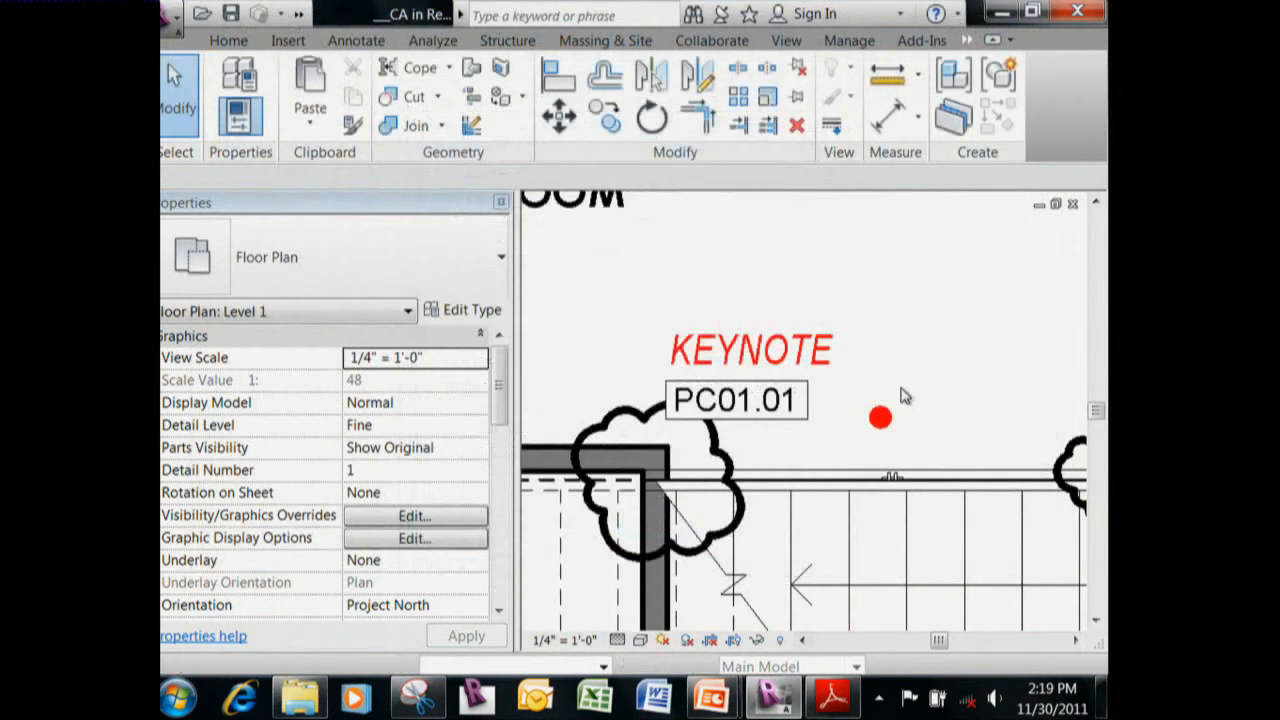
Examine the keynote-tagged revision clouds around the stairs and the clouded fireplace area of the Level 1 plan.
scroll(880, 418, down, 2)
middle_drag(903, 480, 879, 467)
scroll(863, 458, down, 1)
scroll(862, 450, up, 2)
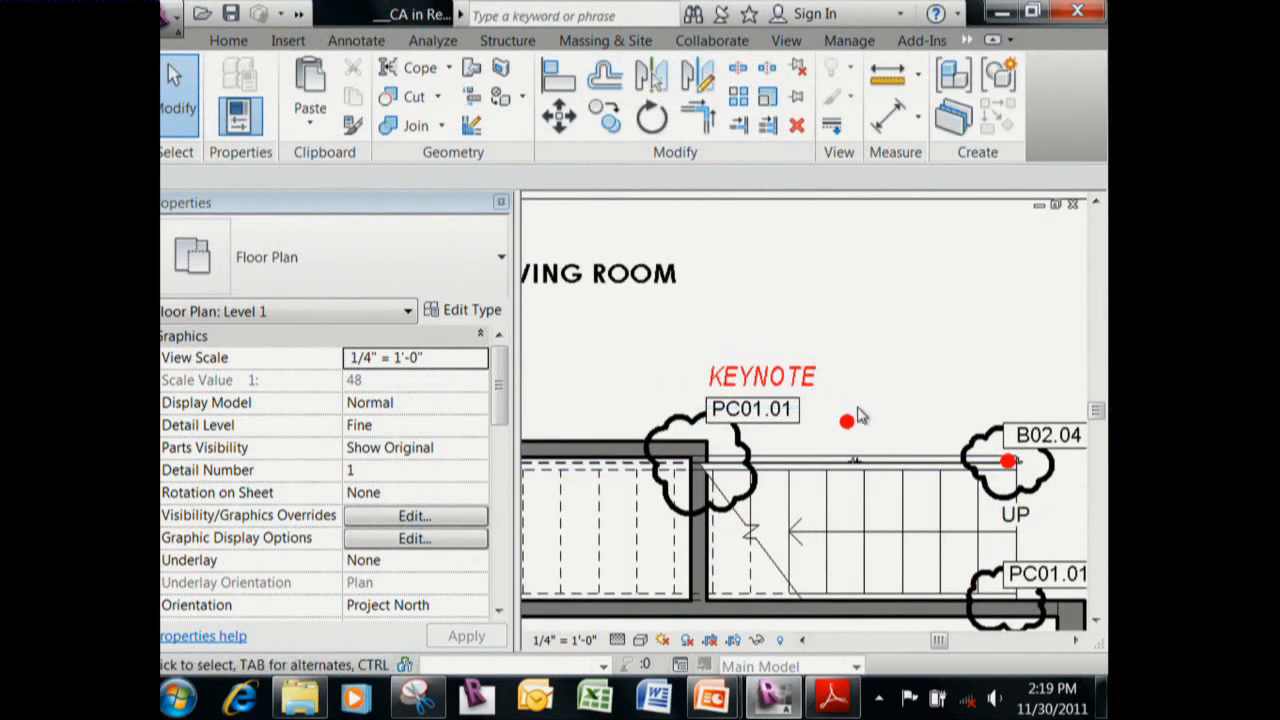
mouse_move(851, 409)
middle_down()
mouse_move(848, 425)
mouse_move(889, 379)
mouse_move(864, 388)
middle_up()
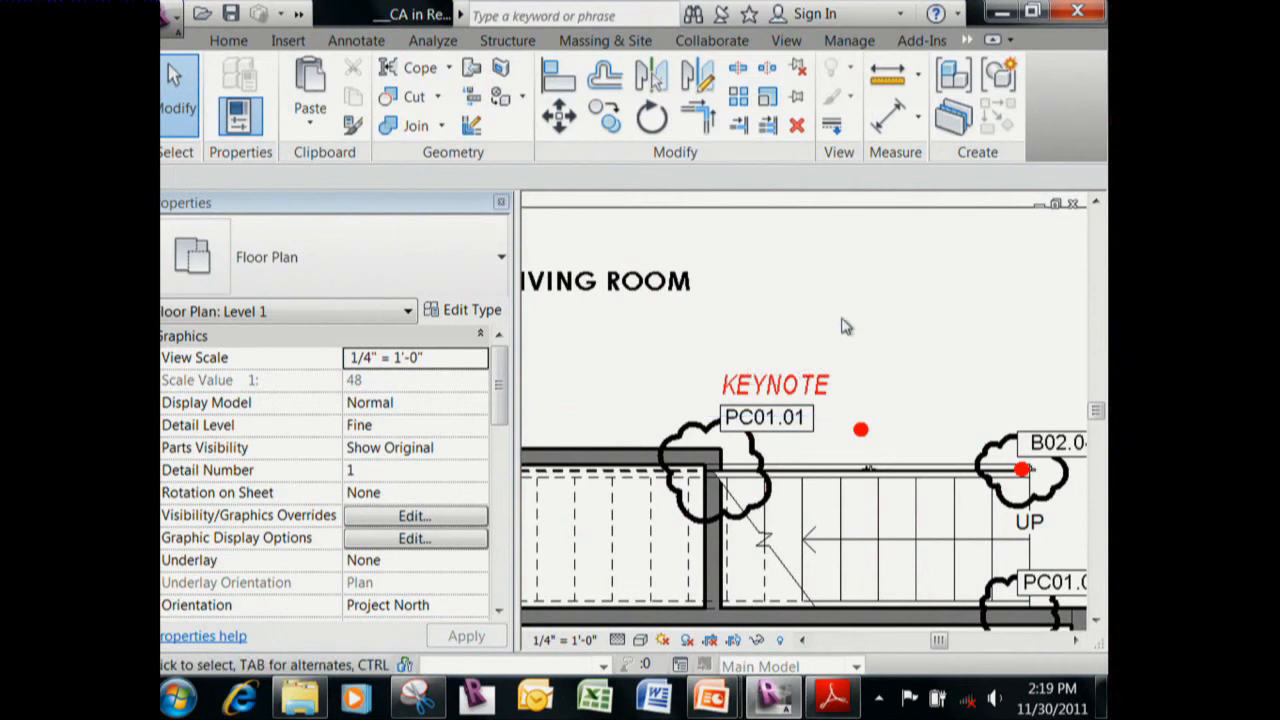
scroll(894, 310, down, 3)
scroll(894, 310, down, 1)
middle_drag(913, 506, 795, 528)
middle_drag(861, 273, 818, 387)
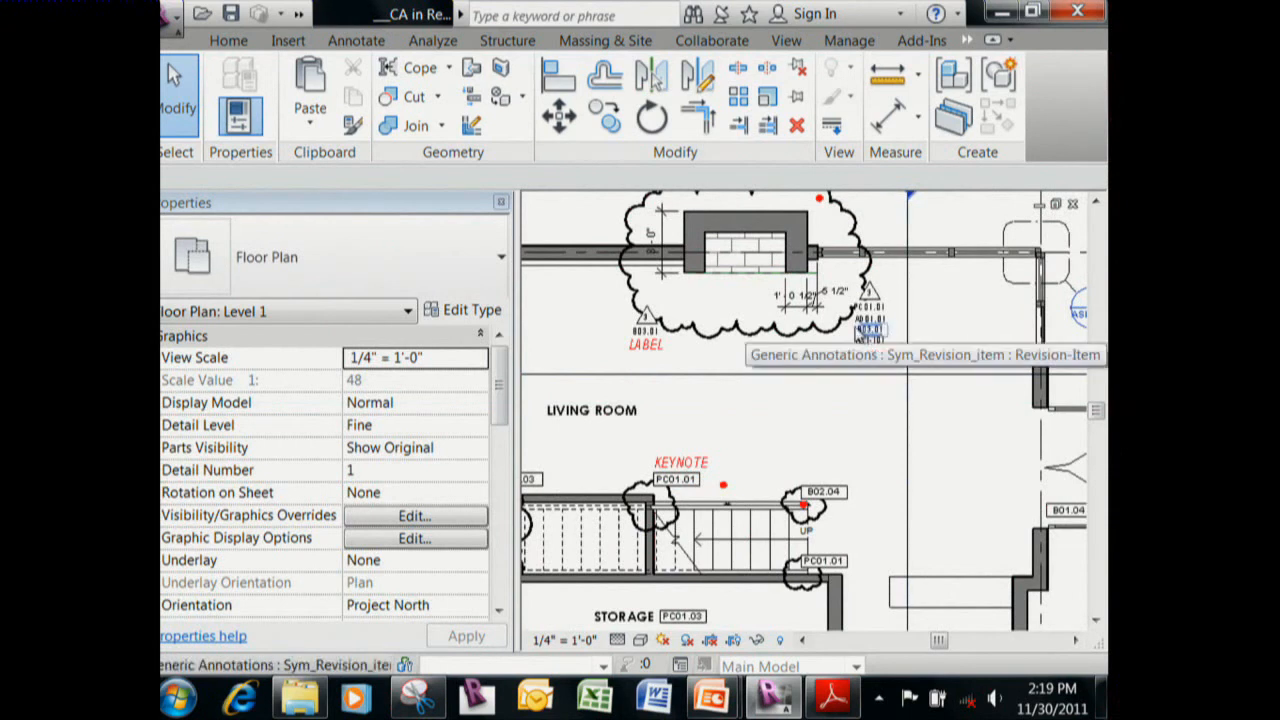
Select the PC01.01 revision item above the SYMBOL note, check its properties, and compare it with the LABEL example.
scroll(880, 423, up, 4)
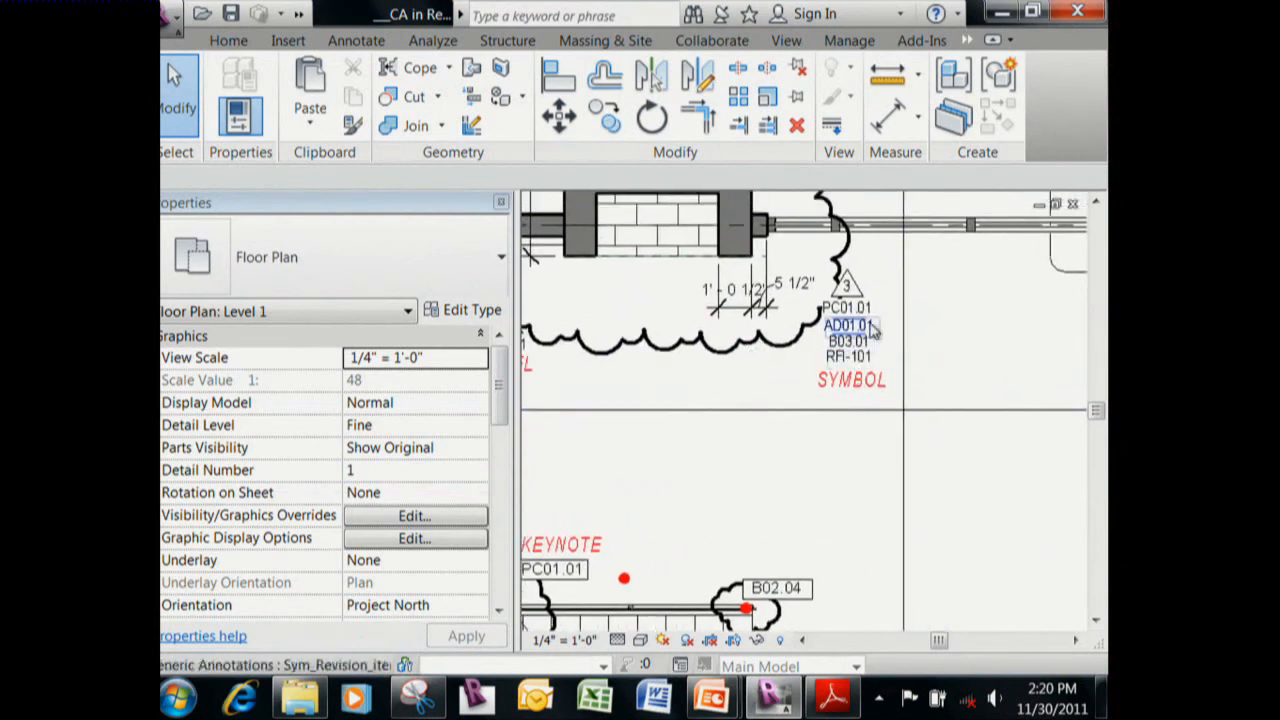
click(846, 318)
scroll(944, 330, up, 2)
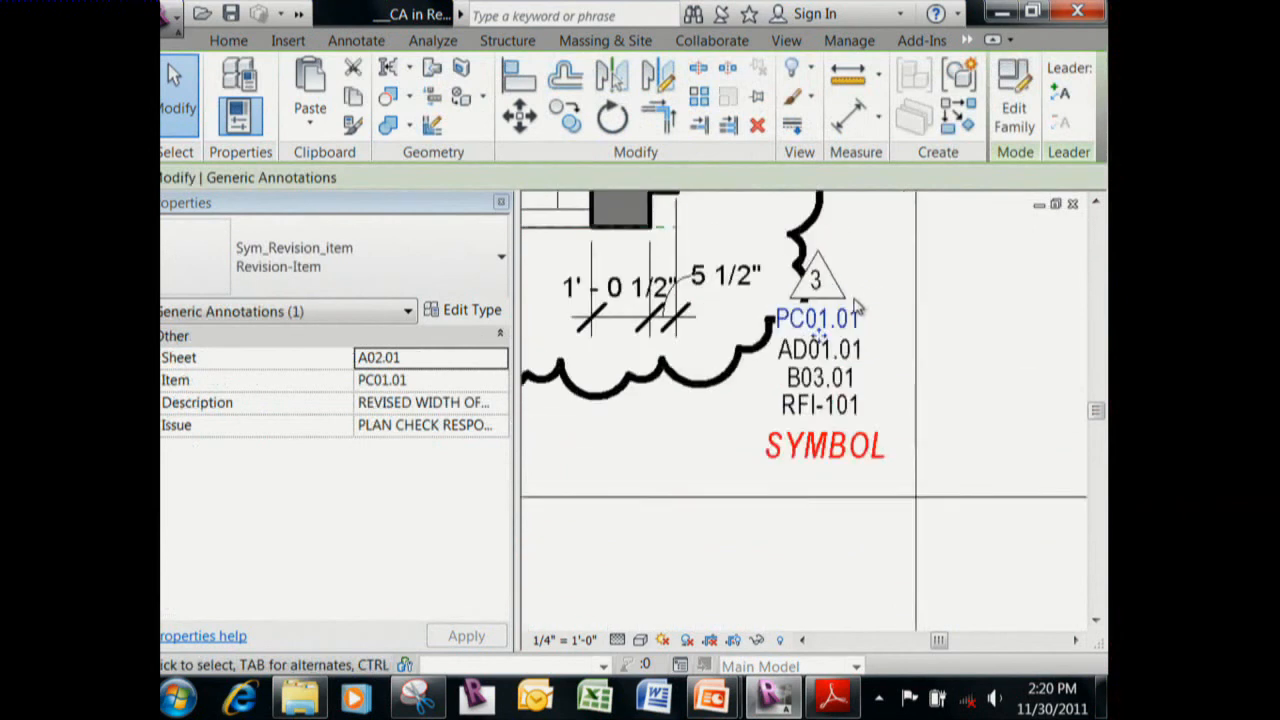
scroll(858, 370, down, 5)
scroll(858, 370, down, 3)
scroll(940, 400, up, 8)
scroll(951, 402, down, 1)
middle_drag(1075, 411, 727, 364)
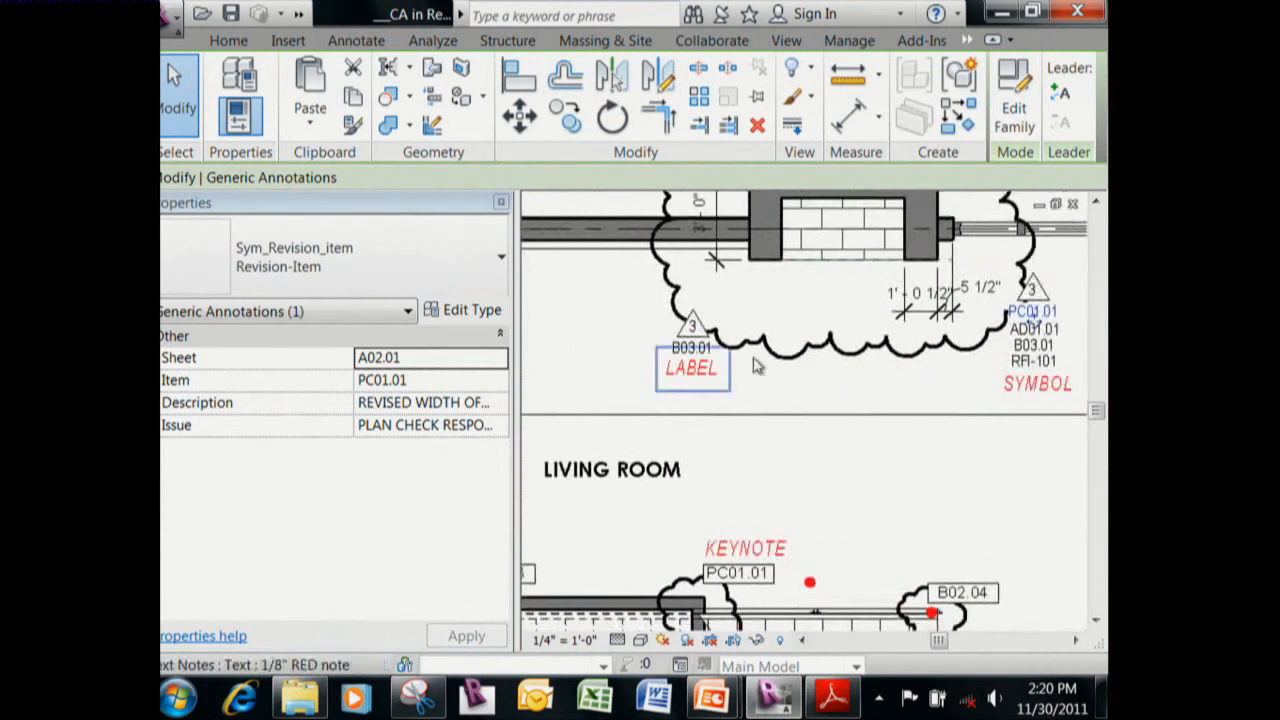
middle_drag(997, 354, 734, 365)
scroll(771, 306, up, 1)
Move the PC01.01 symbol aside, select the cloud tag beneath it, and place the symbol back under the revision triangle.
drag(790, 345, 873, 342)
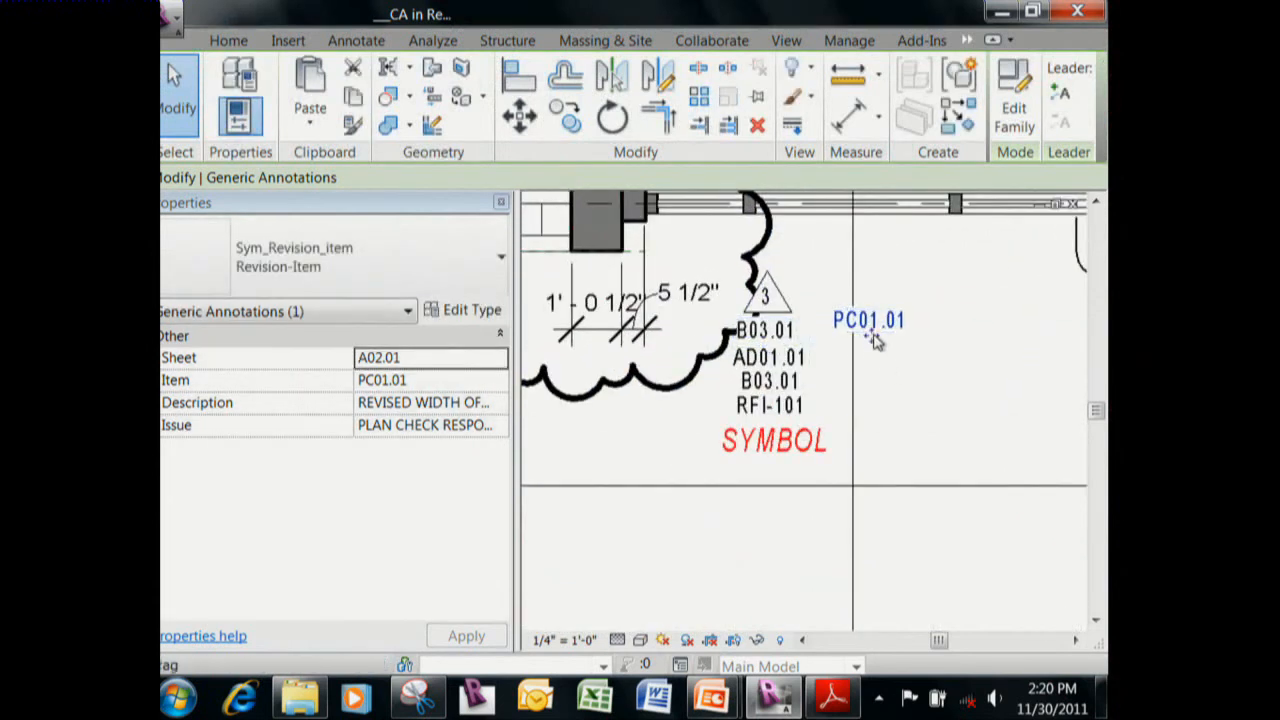
click(783, 332)
click(818, 270)
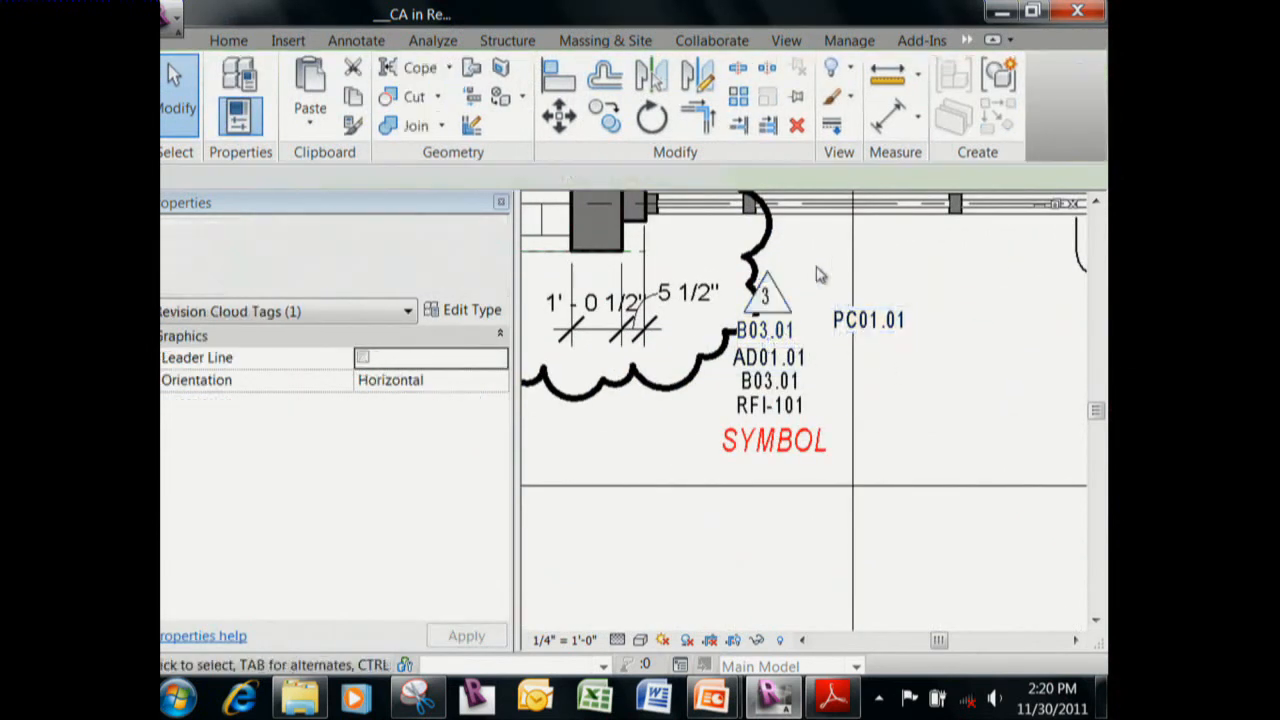
click(871, 328)
drag(871, 340, 768, 344)
key(Down)
key(Down)
key(Left)
key(Down)
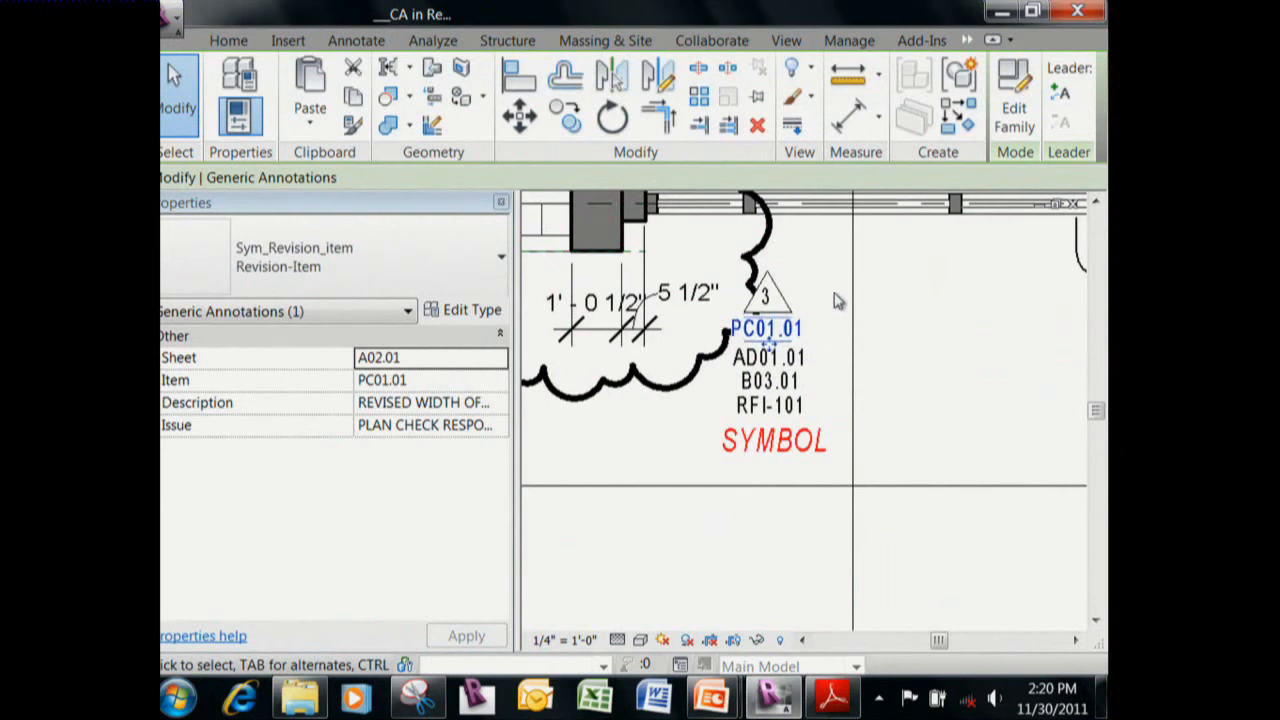
Open the Sym_Revision_item family for editing, inspect which parameter its Item label uses, and cancel the label edit.
click(1015, 106)
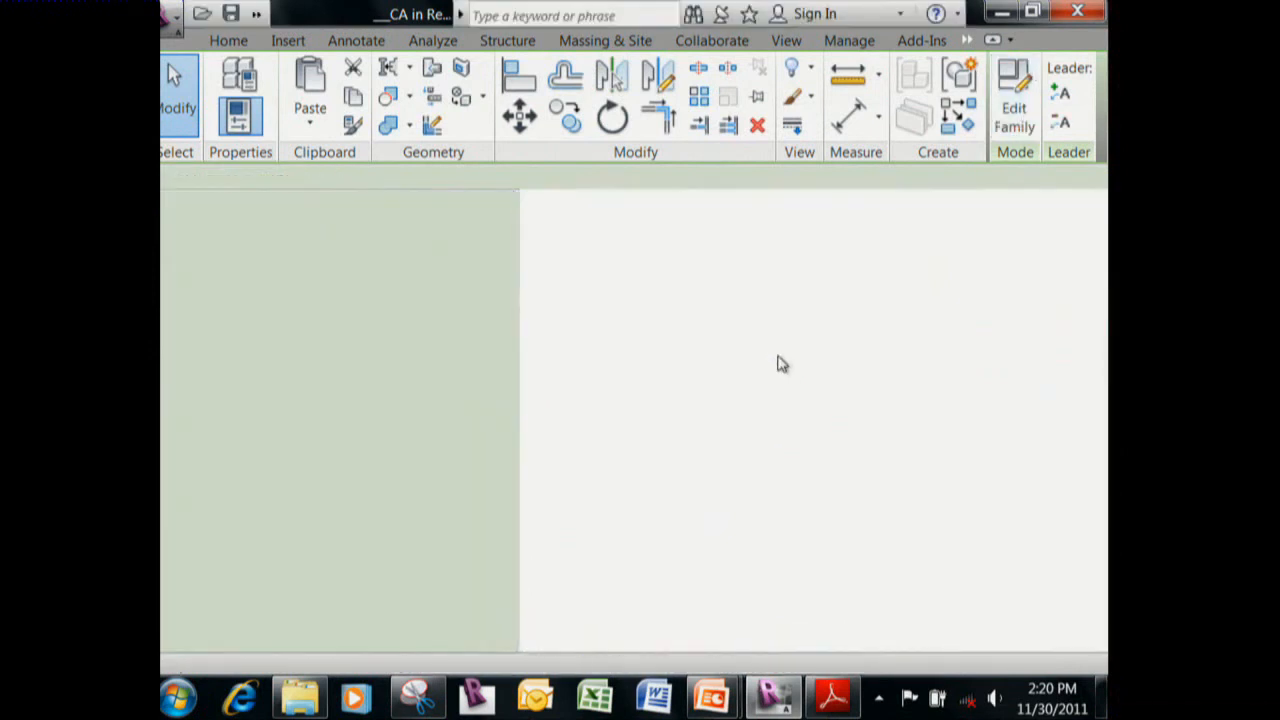
click(815, 435)
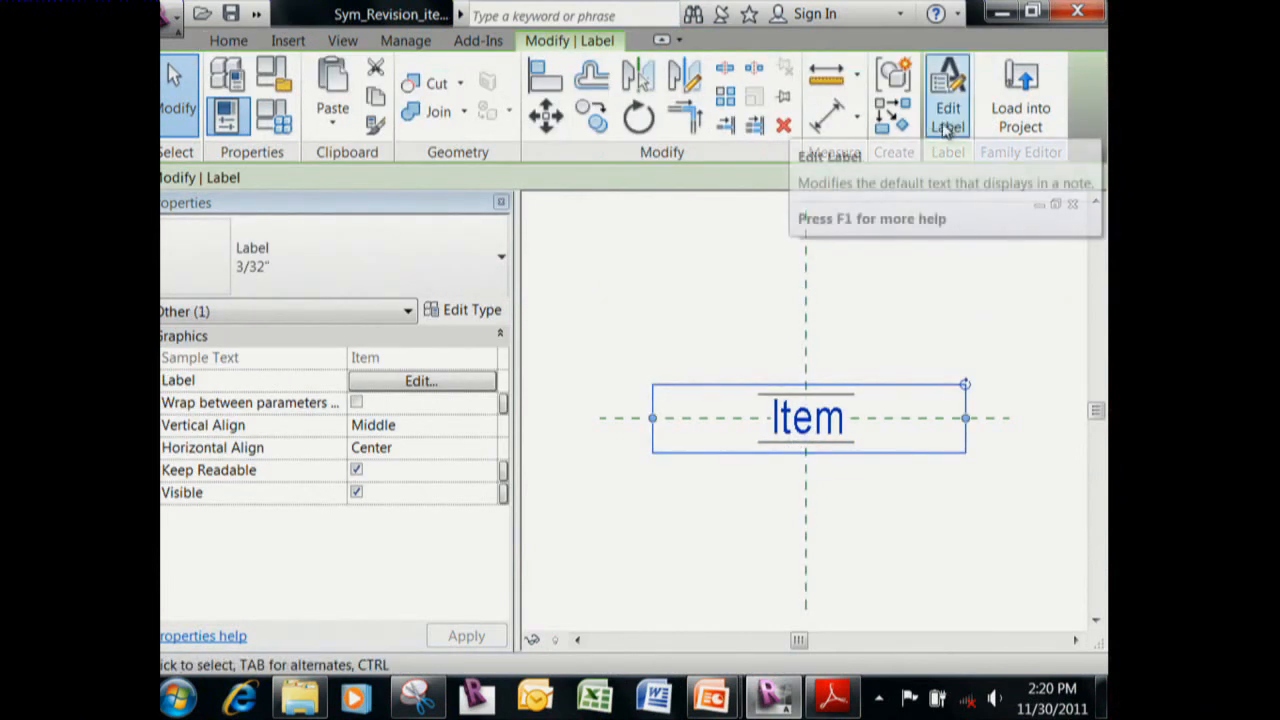
click(950, 120)
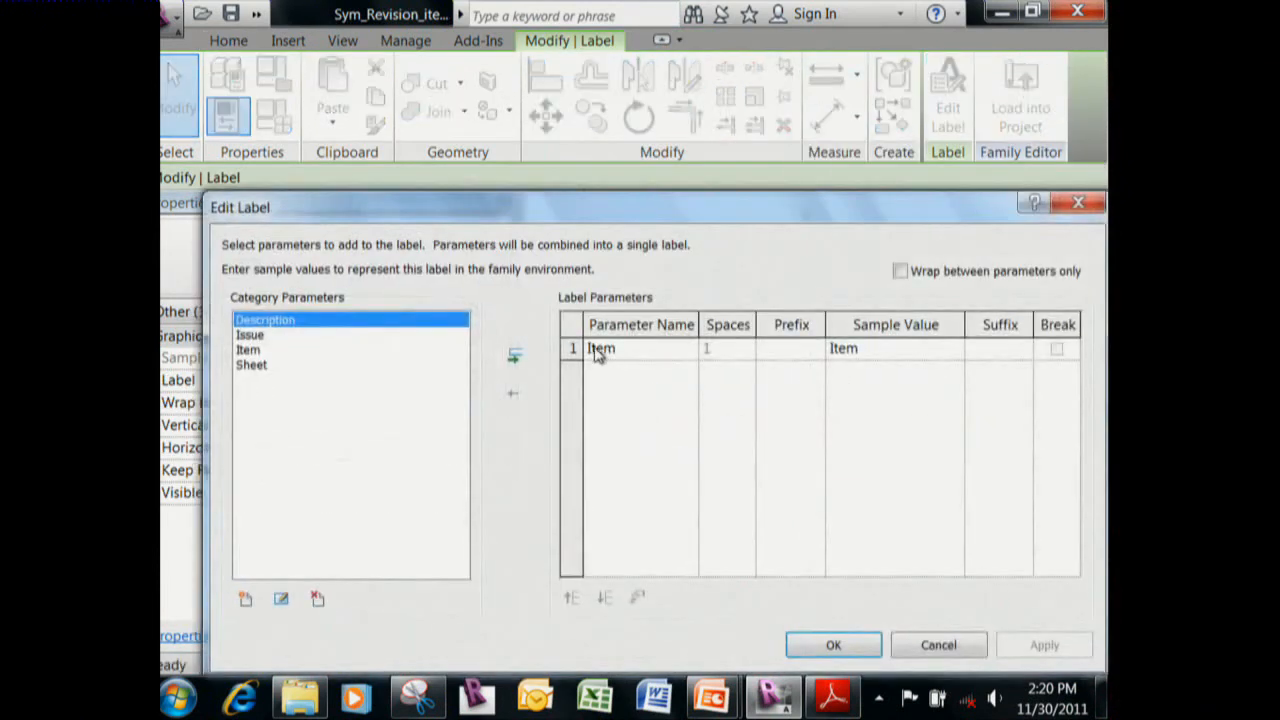
click(620, 356)
click(937, 647)
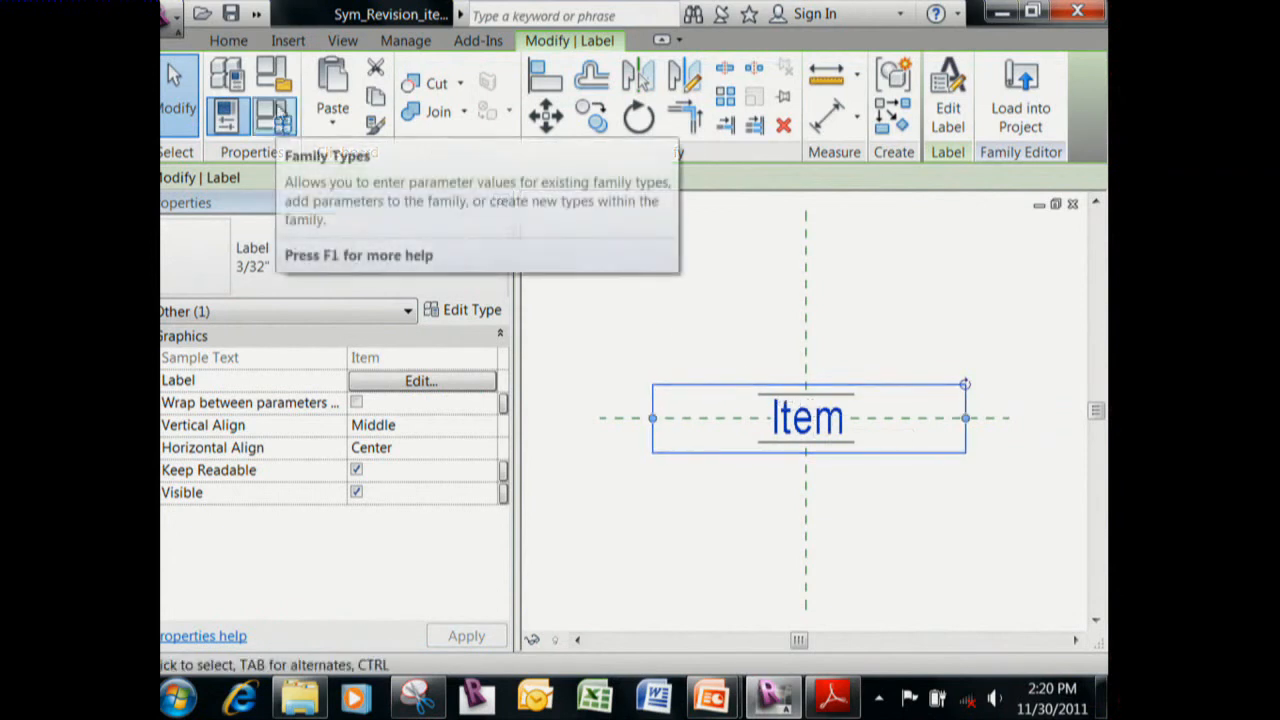
Open the family's types and inspect the Sheet, Item, Description and Issue parameters with the parameter column widened.
click(282, 132)
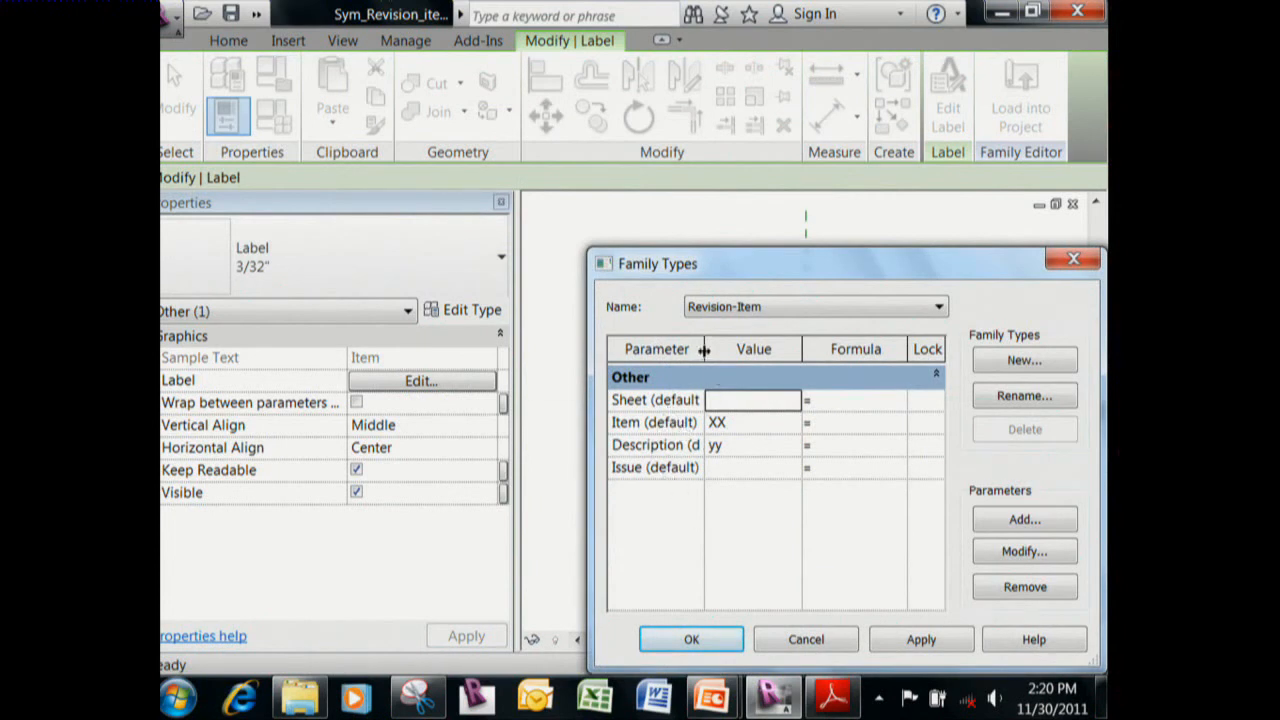
drag(704, 349, 746, 349)
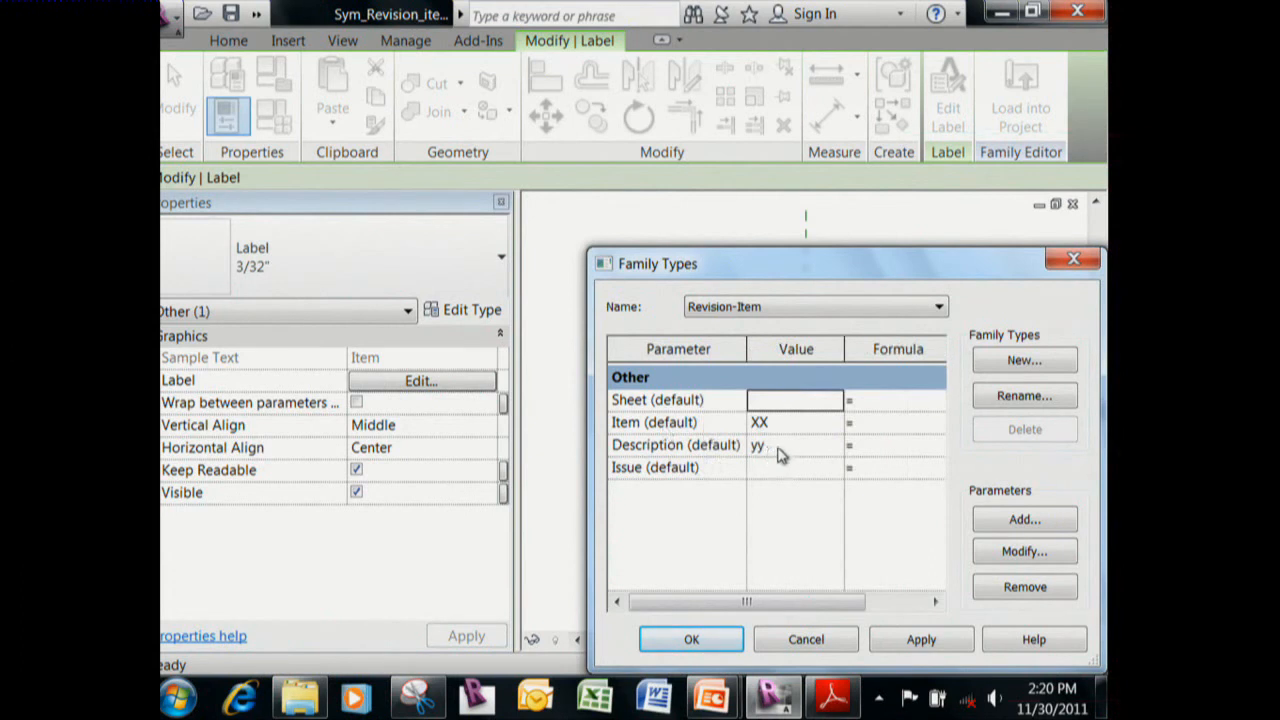
click(783, 452)
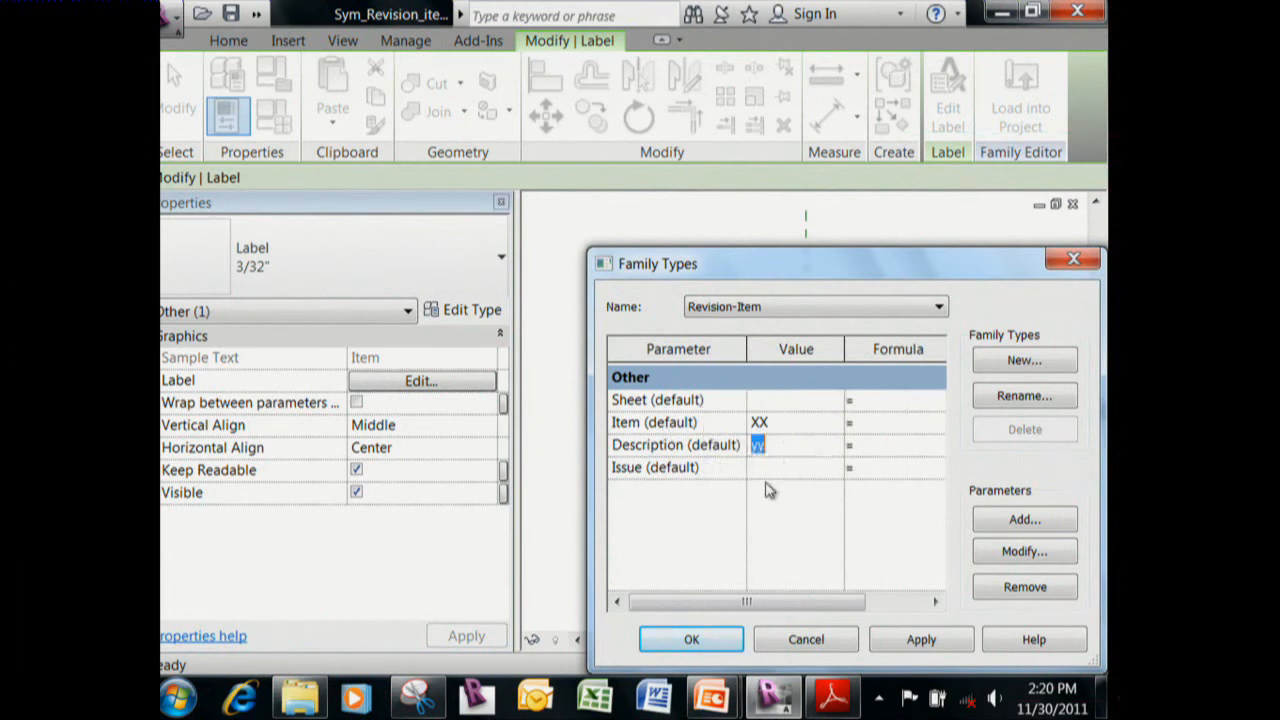
click(768, 468)
click(771, 403)
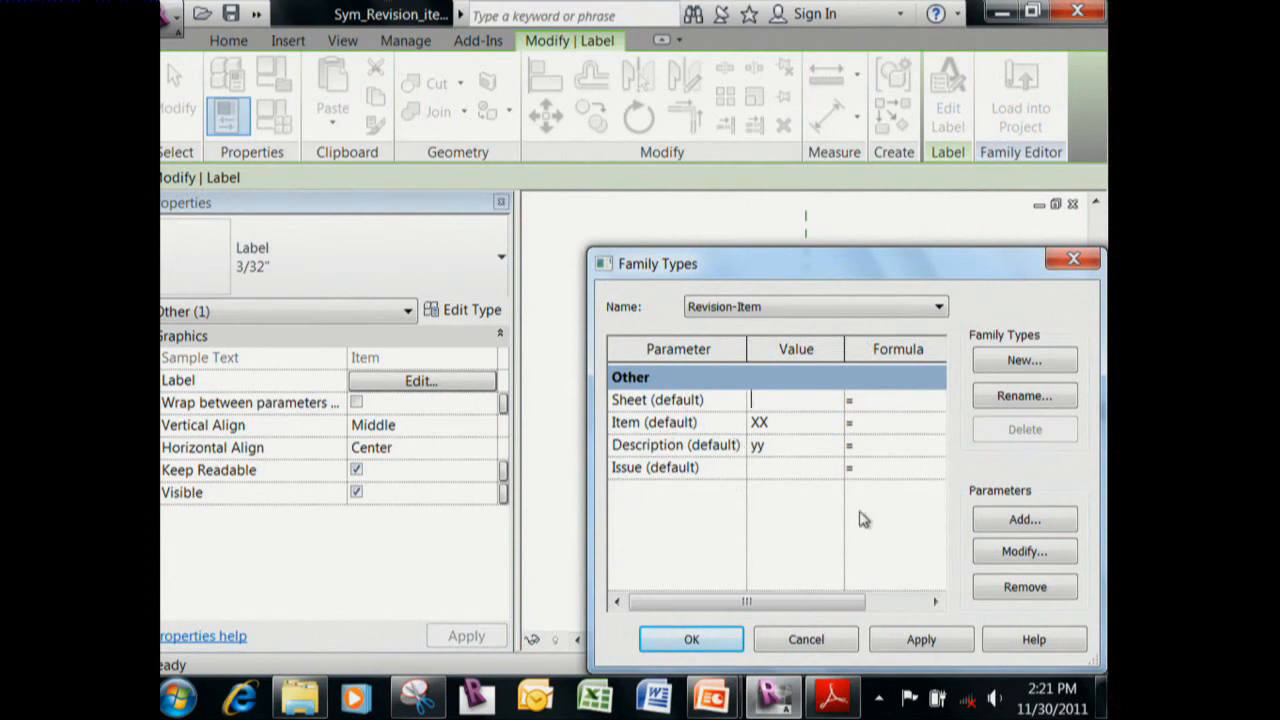
Start a new parameter in the revision item family and name it Cost Impact.
click(1025, 525)
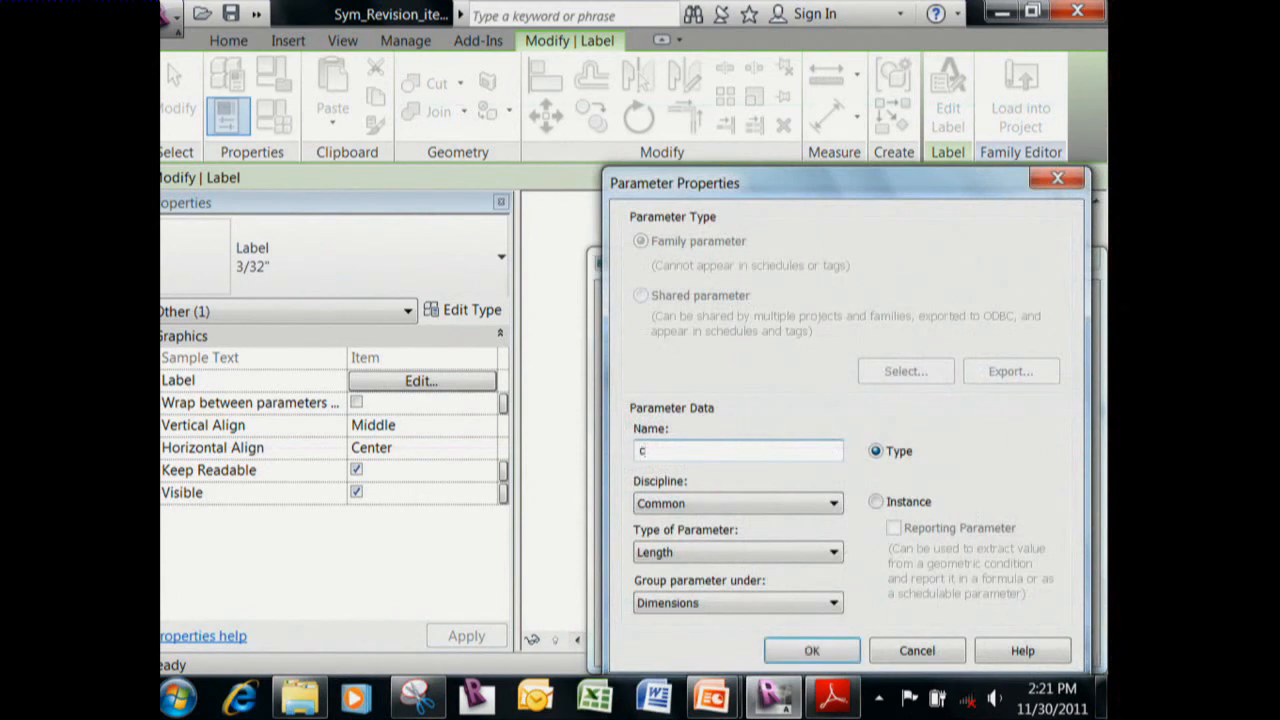
key(BackSpace)
key(BackSpace)
key(BackSpace)
text(C)
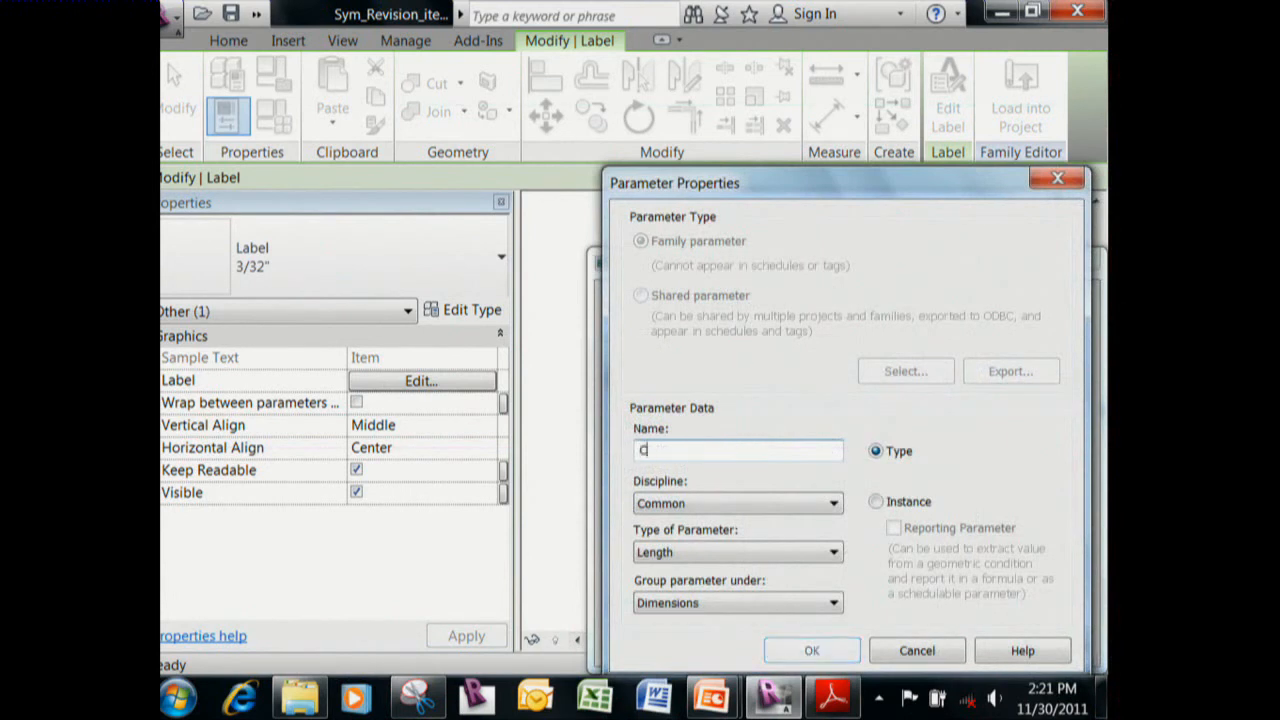
text(ost Impact)
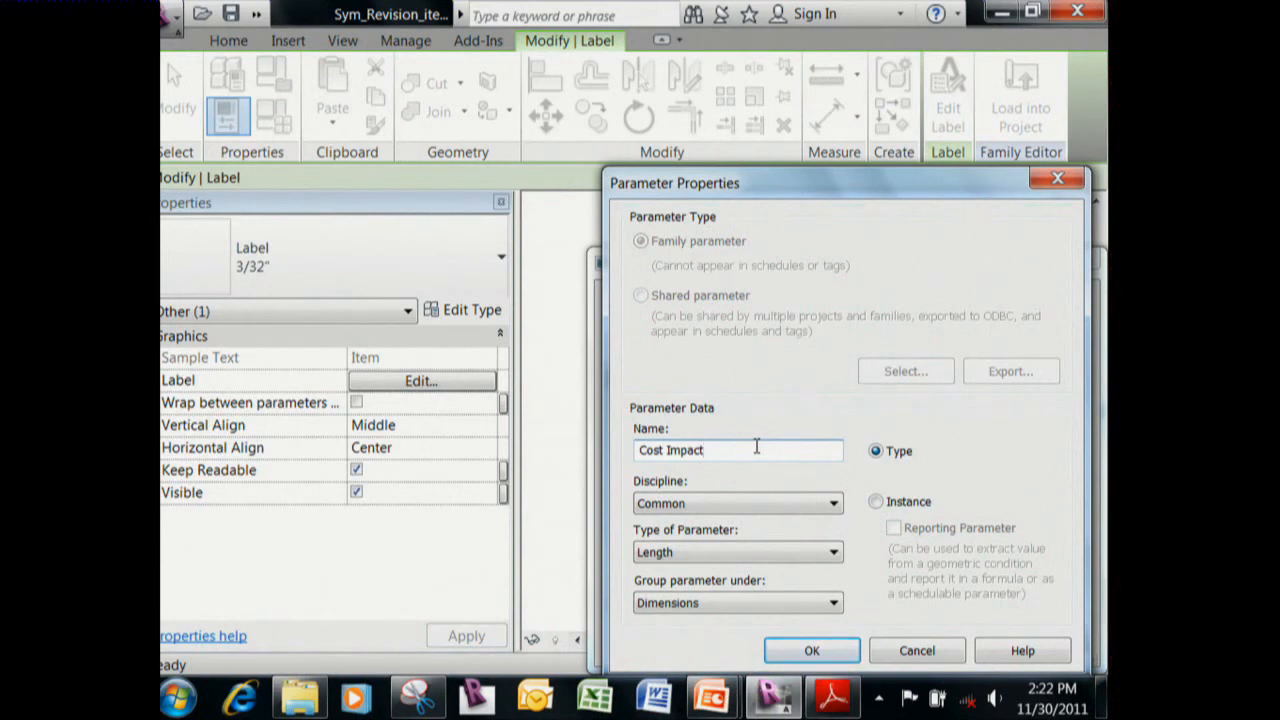
Make Cost Impact an instance parameter with Common discipline and Text type, group it under Data, and add it.
click(878, 502)
click(762, 506)
click(768, 523)
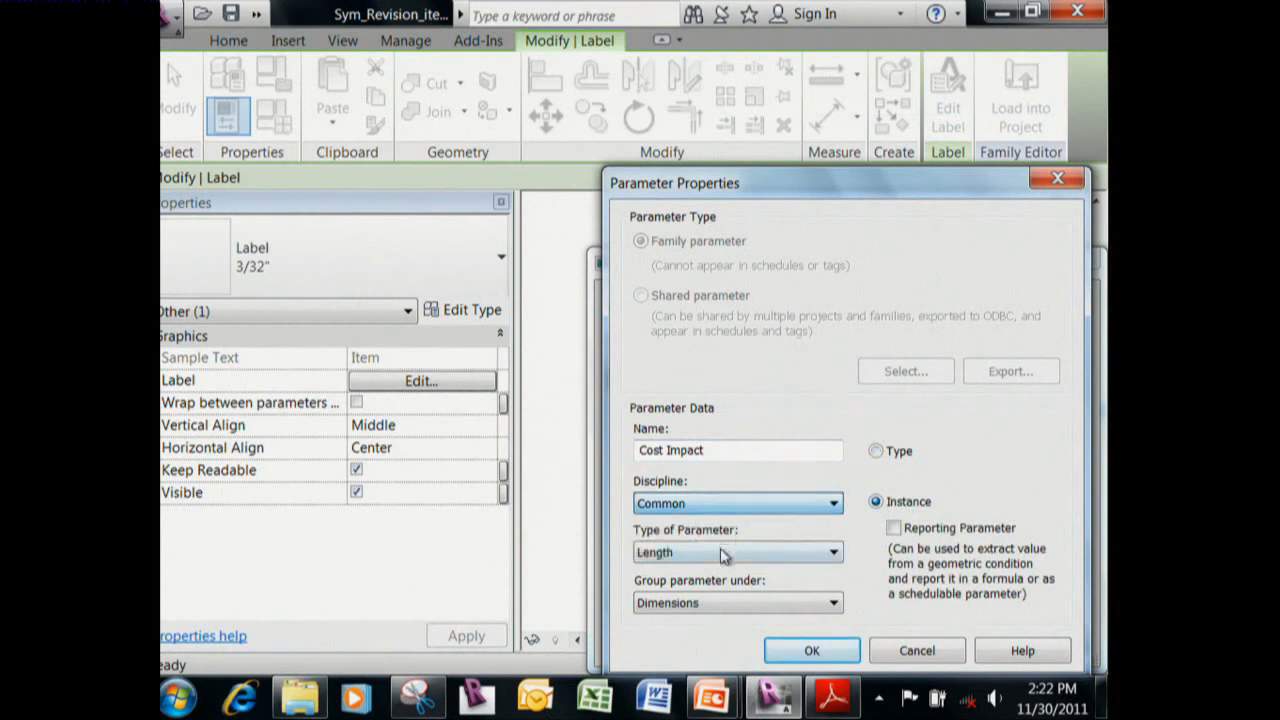
click(760, 552)
click(737, 354)
click(734, 603)
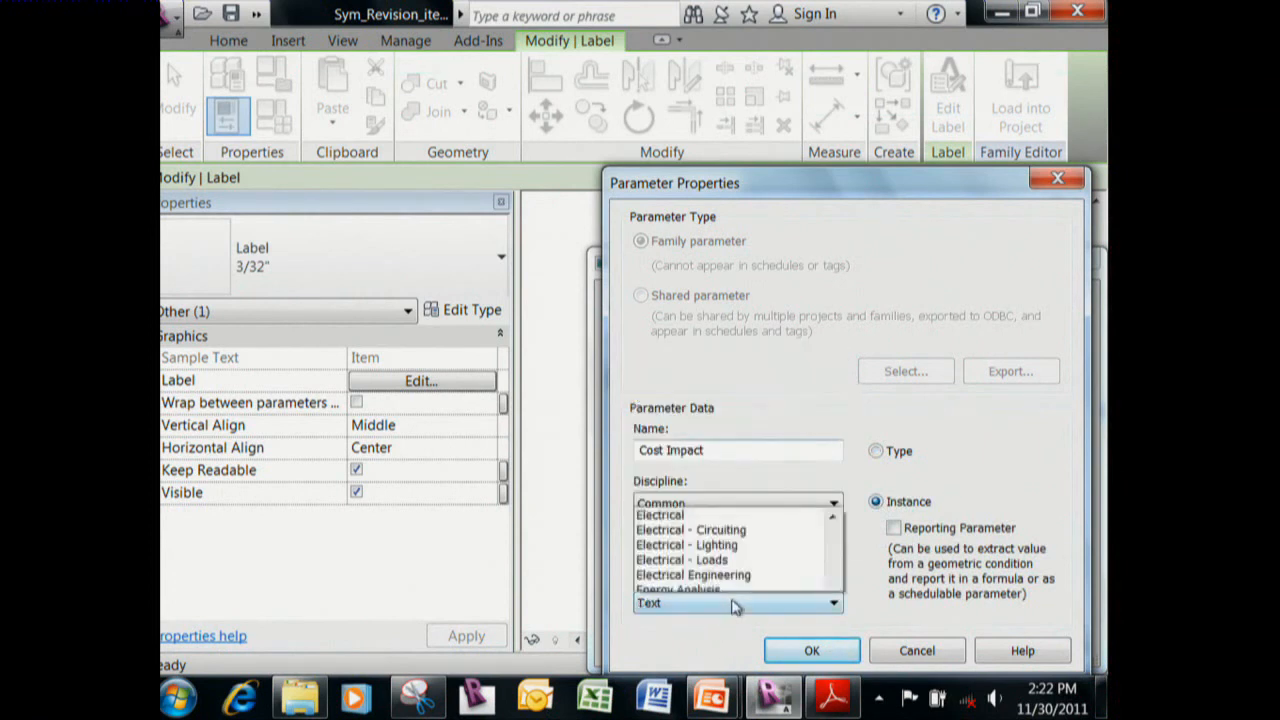
scroll(826, 218, up, 3)
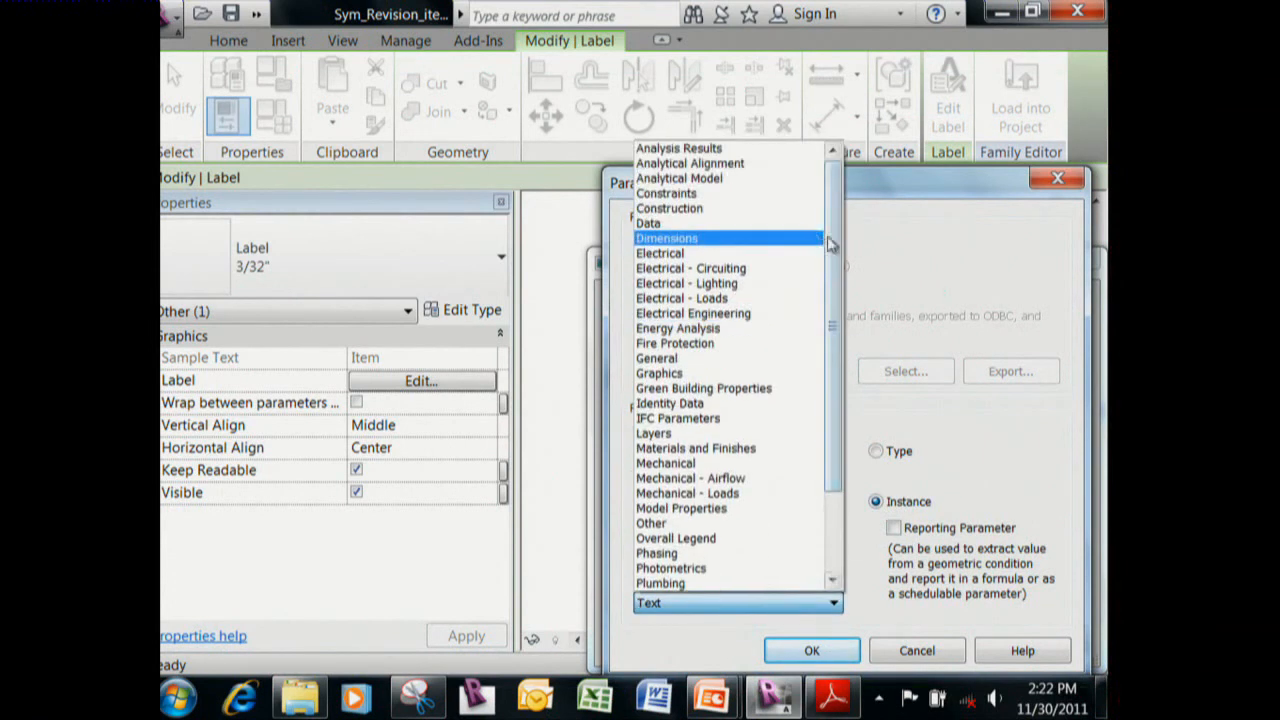
click(812, 224)
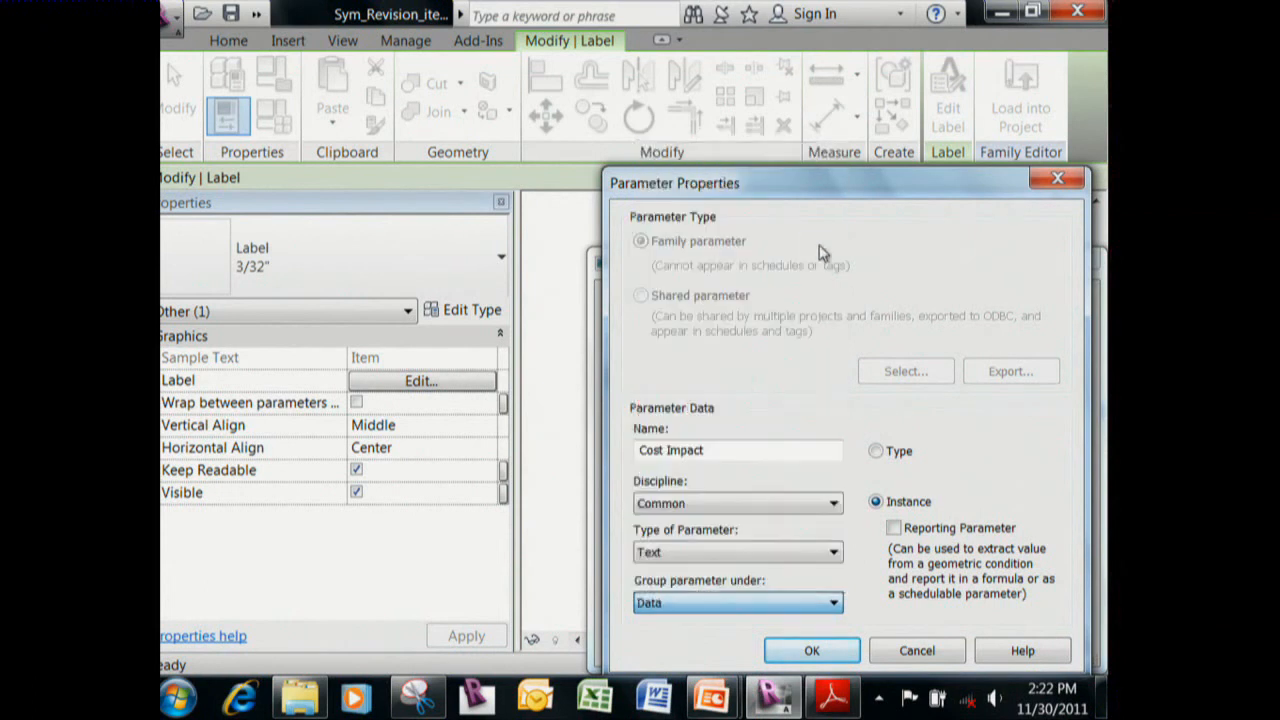
click(815, 651)
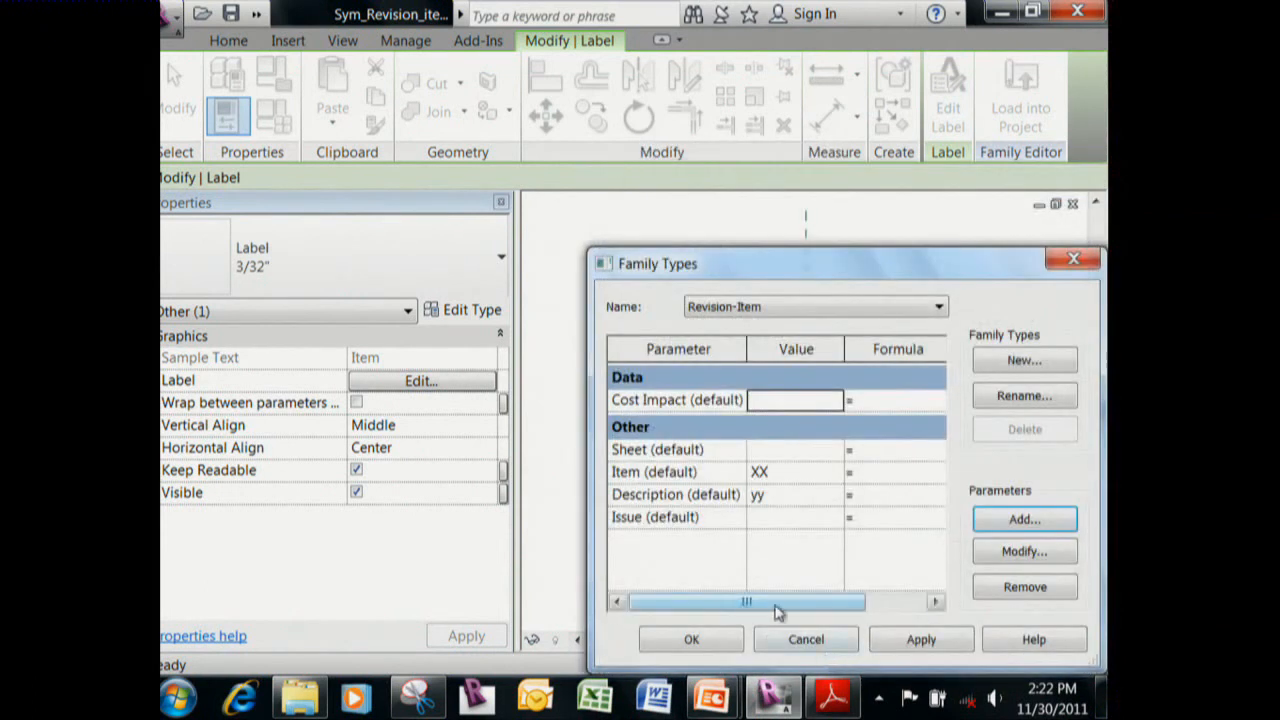
Regroup the Cost Impact parameter under Other and accept the family types changes.
click(1020, 551)
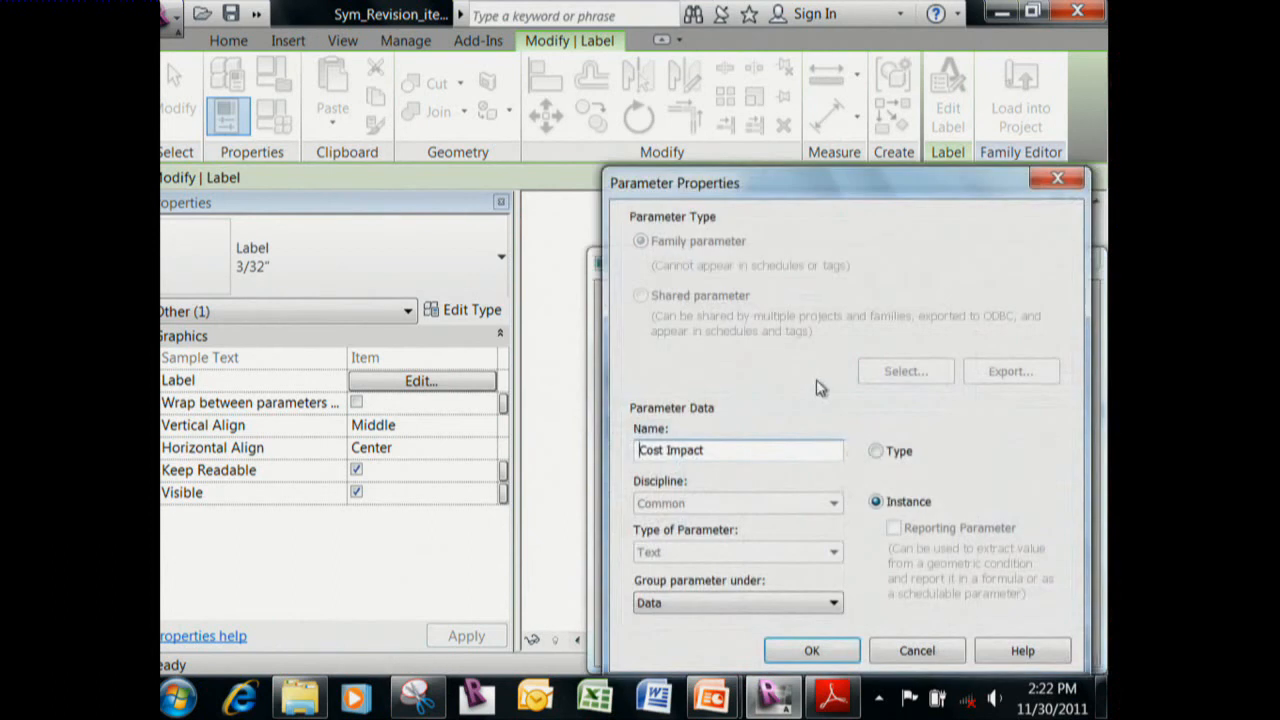
click(830, 603)
scroll(800, 570, down, 1)
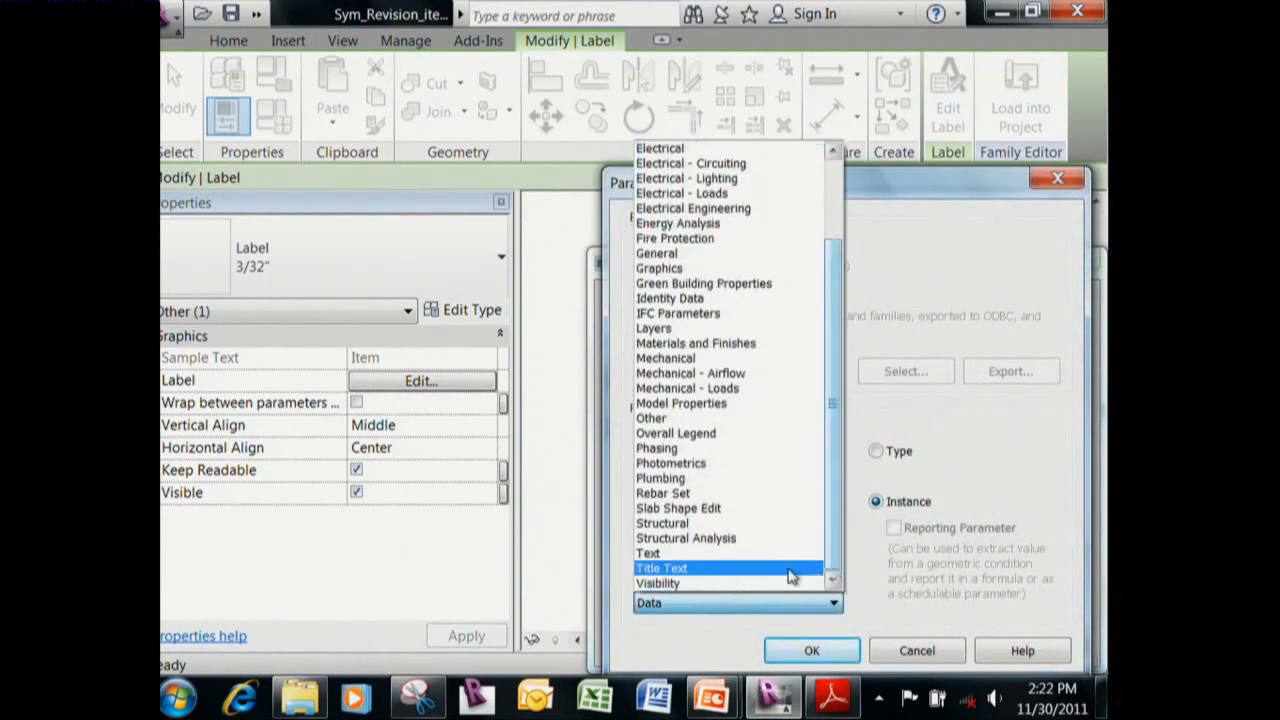
click(757, 418)
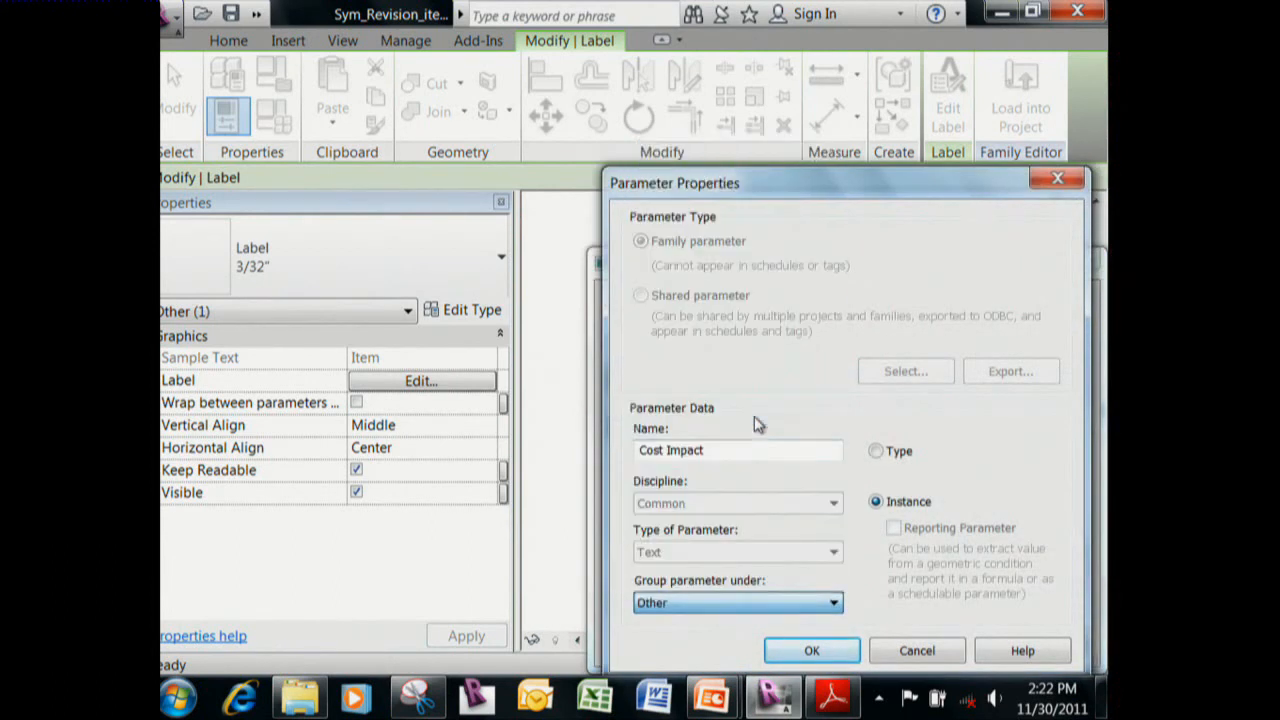
click(812, 650)
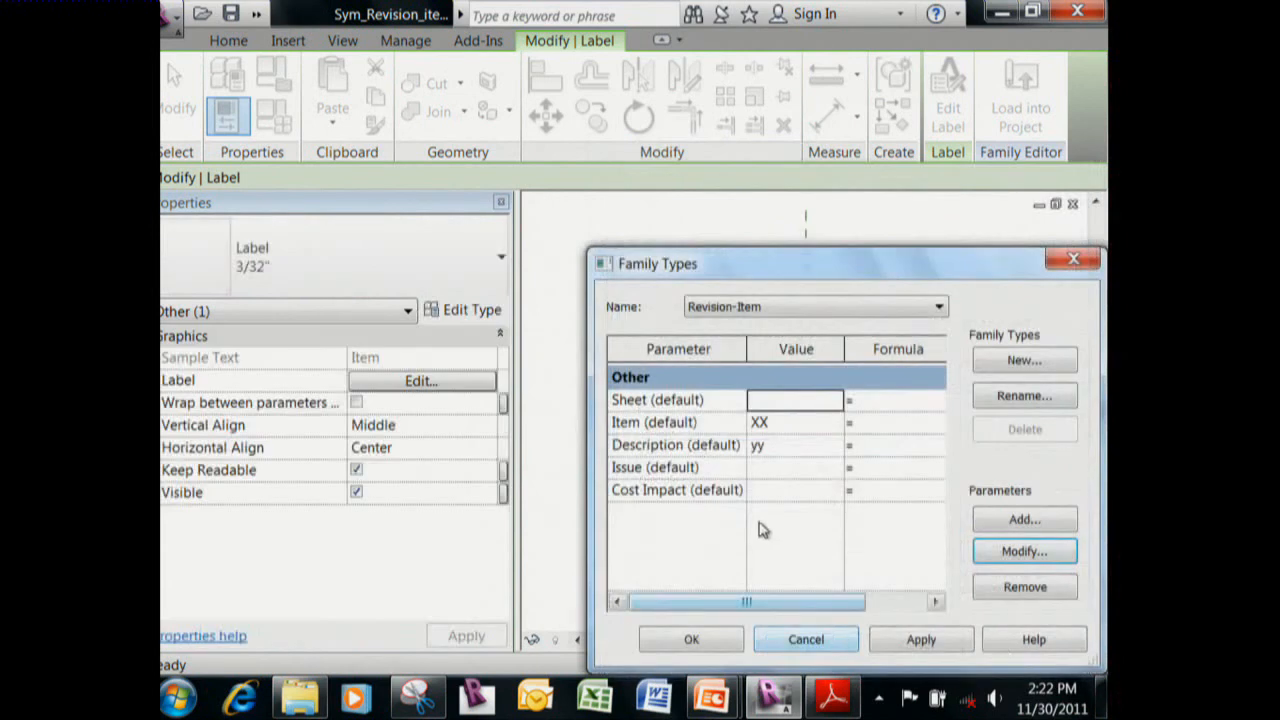
click(692, 640)
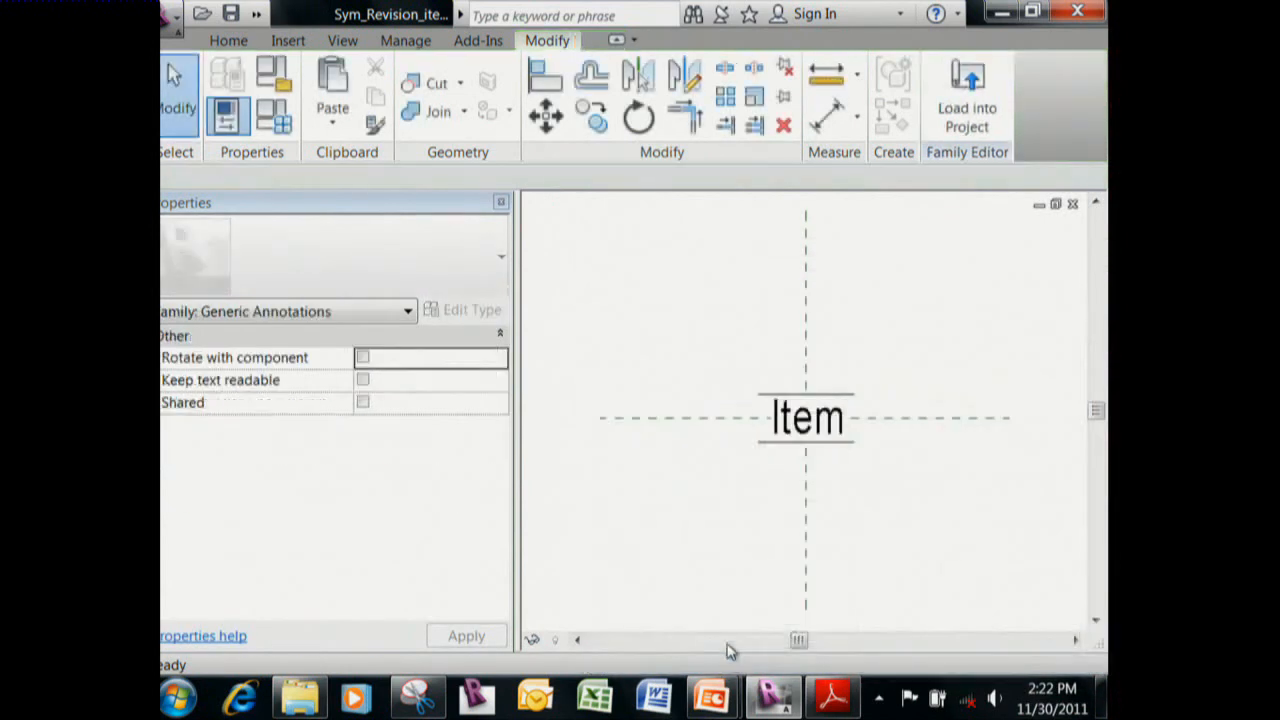
Load the revision item family into the project, overwriting the existing version and its parameter values.
click(967, 110)
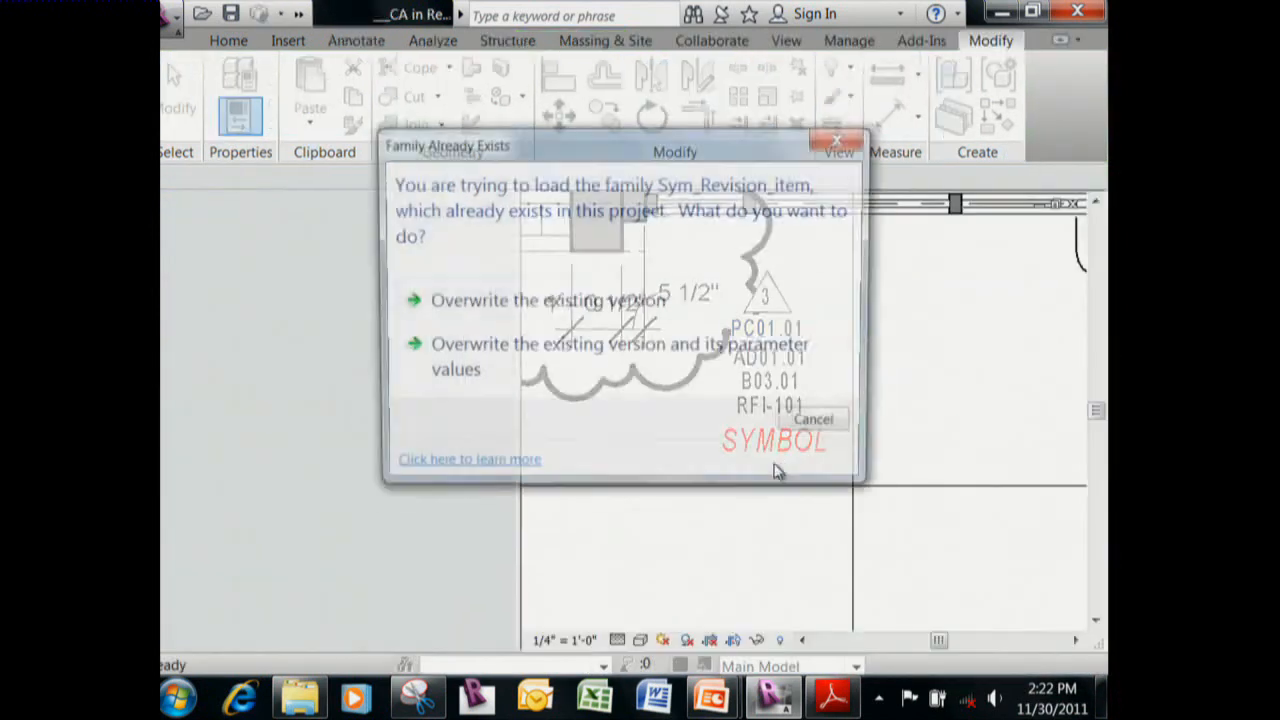
click(670, 360)
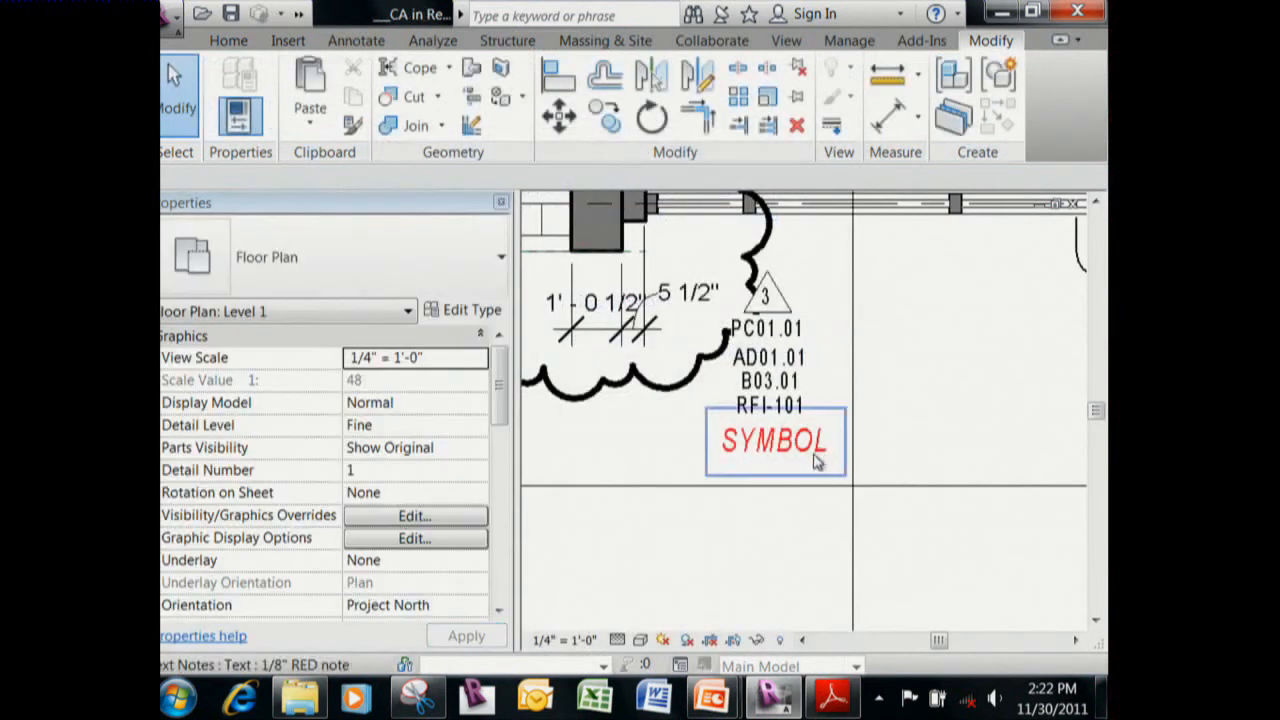
scroll(896, 412, down, 3)
scroll(848, 370, up, 4)
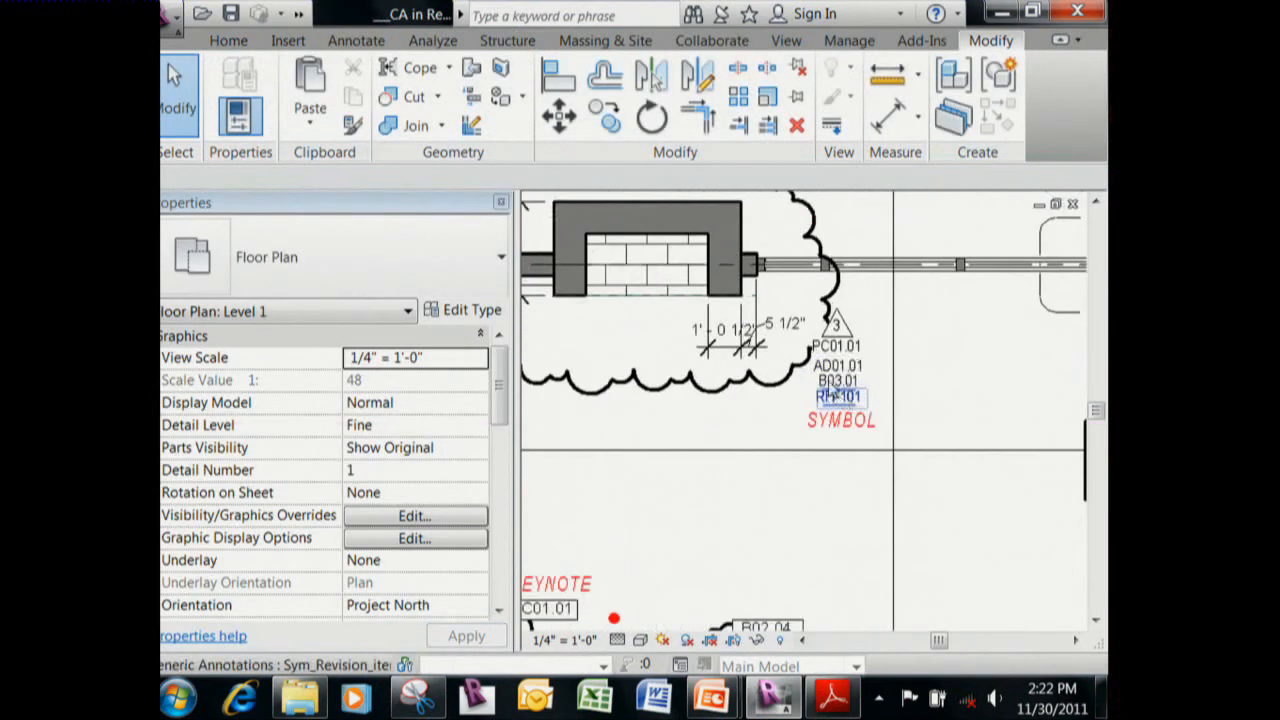
Deactivate the Level 1 plan view on its sheet and dismiss the save reminder without saving.
scroll(850, 375, down, 4)
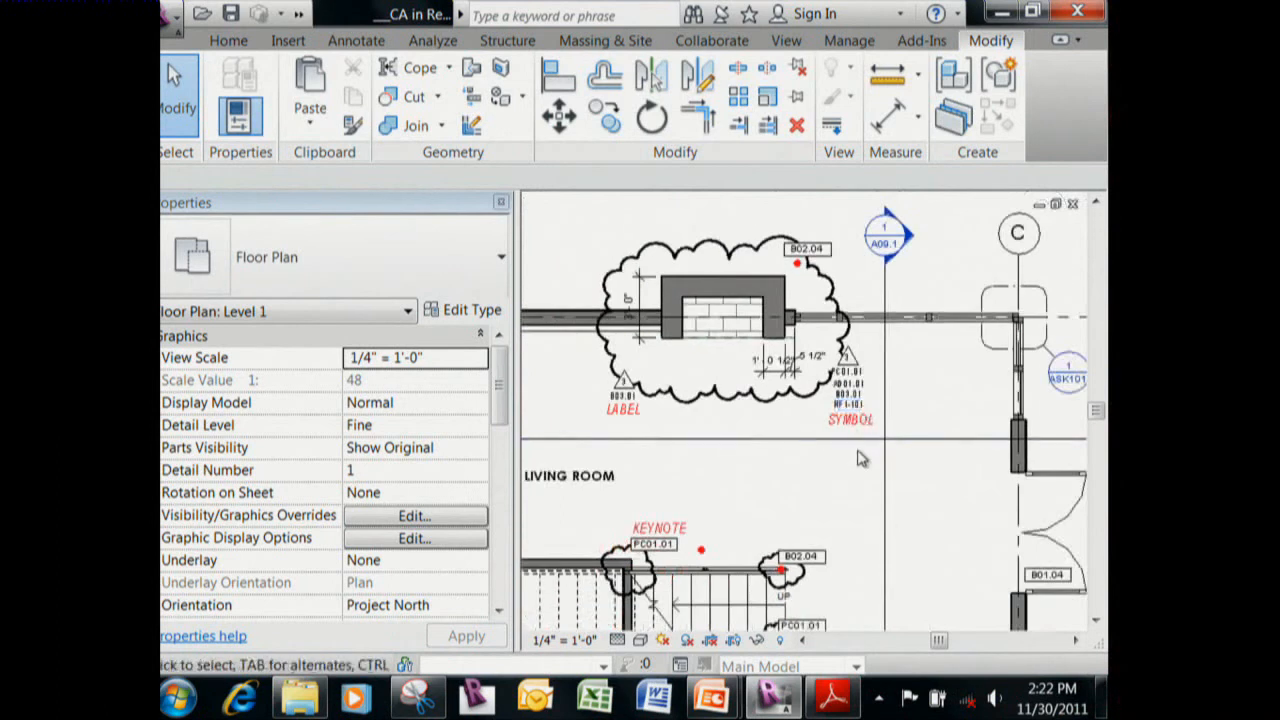
scroll(863, 451, down, 5)
right_click(875, 368)
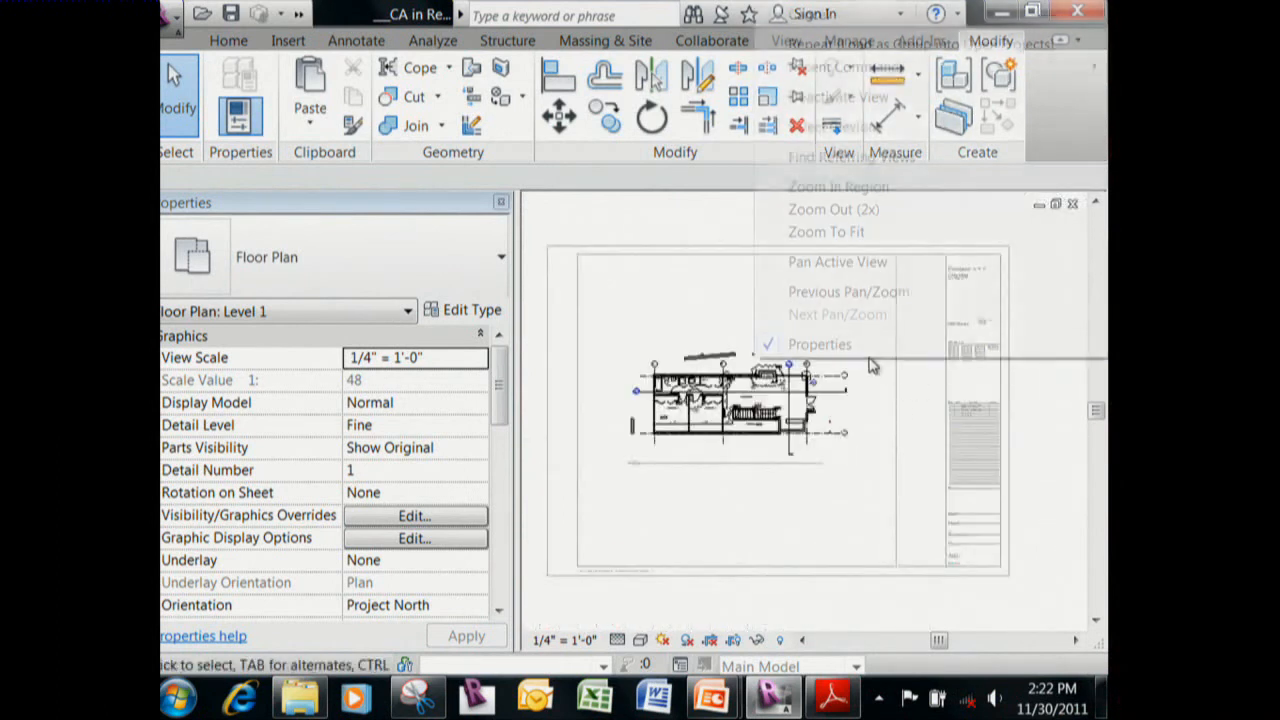
click(917, 103)
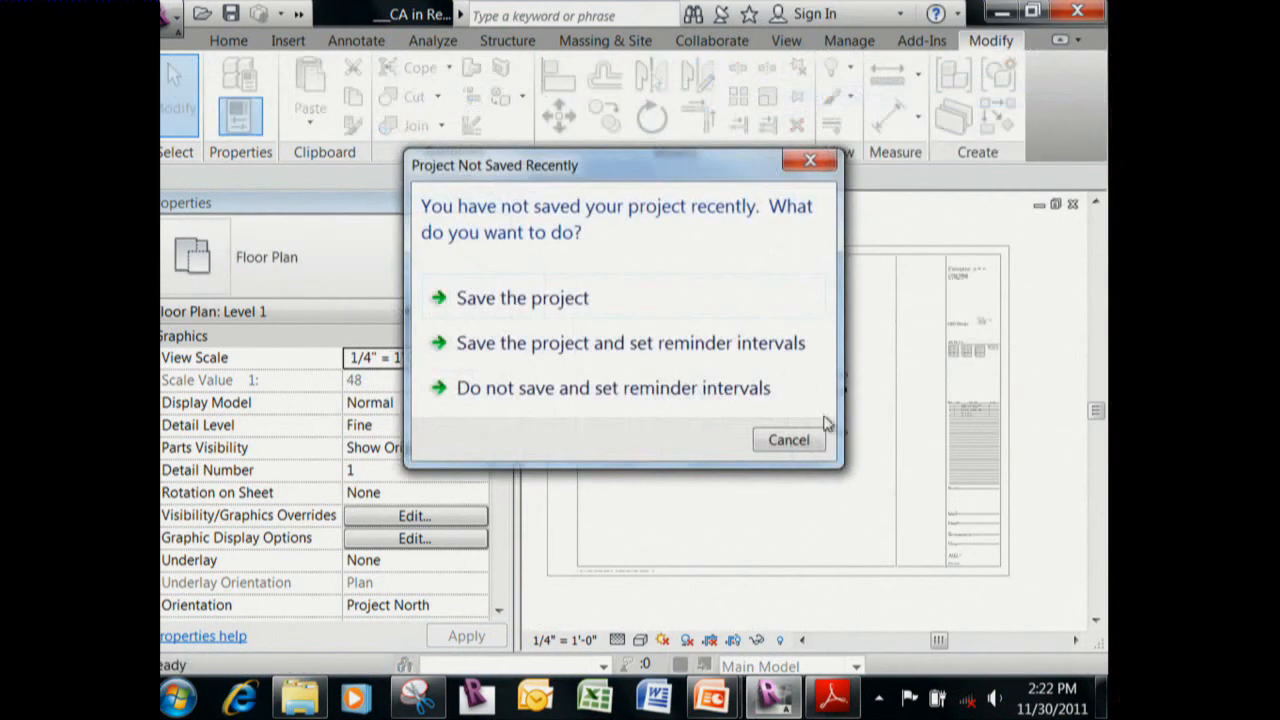
click(789, 437)
Tile the open views, close all except the active LEVEL 1 CONSTRUCTION PLAN sheet, and maximize that sheet.
key(w)
key(t)
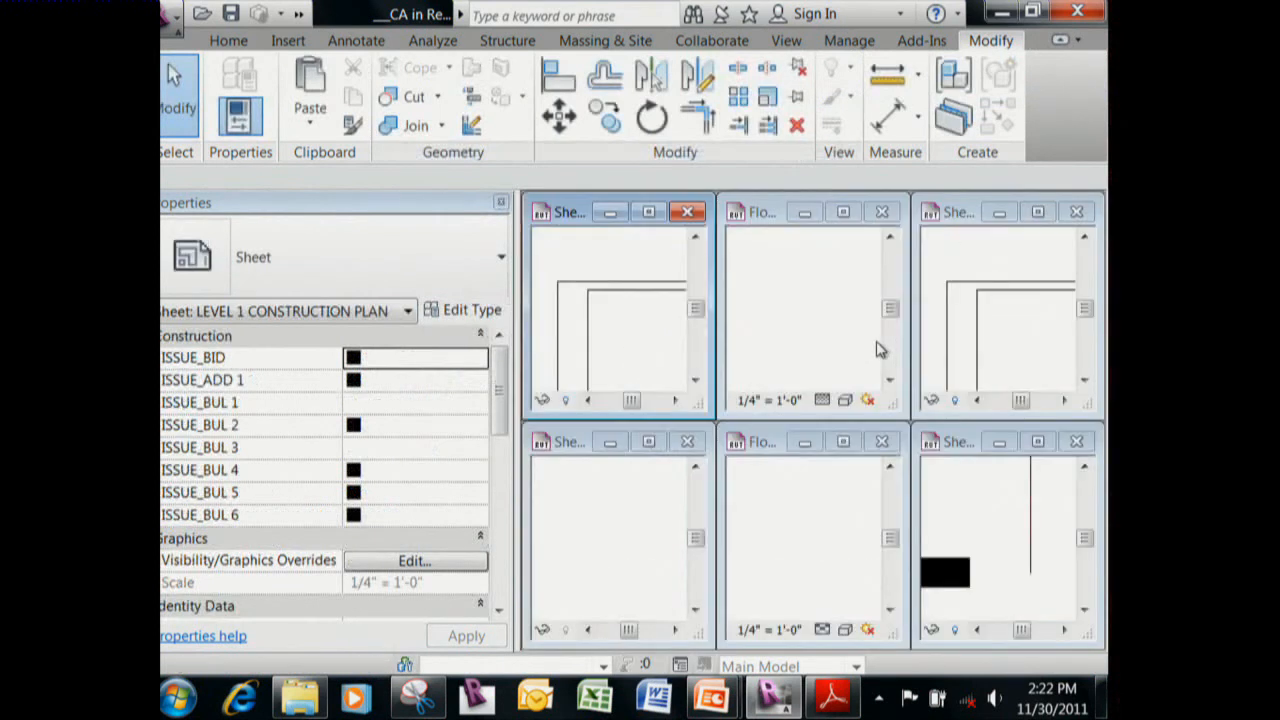
click(882, 212)
click(1076, 212)
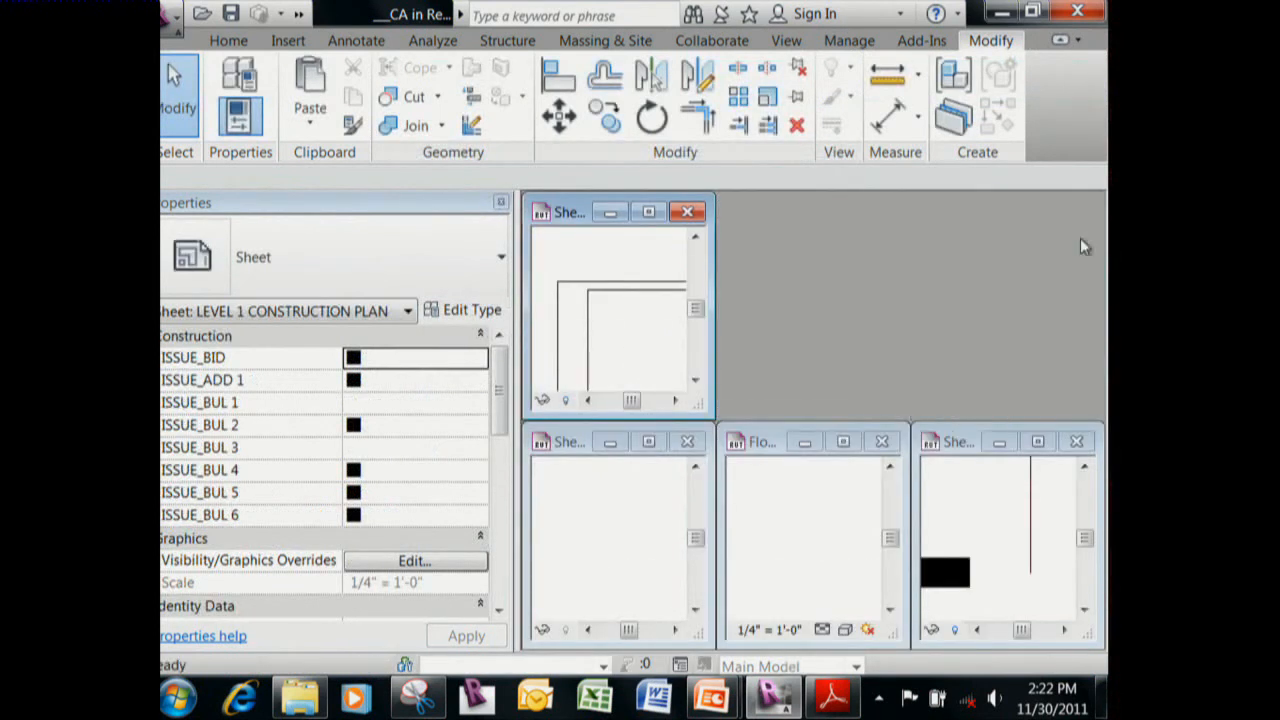
click(1076, 441)
click(882, 441)
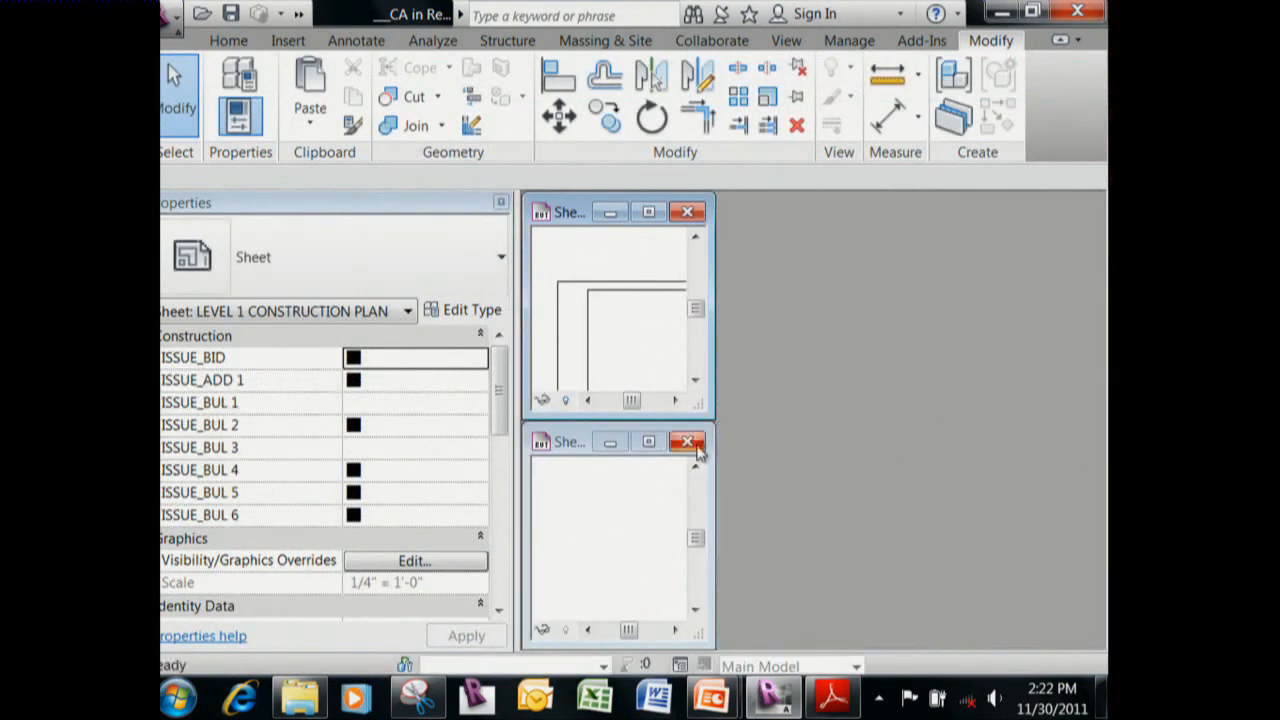
click(690, 443)
click(708, 368)
click(649, 213)
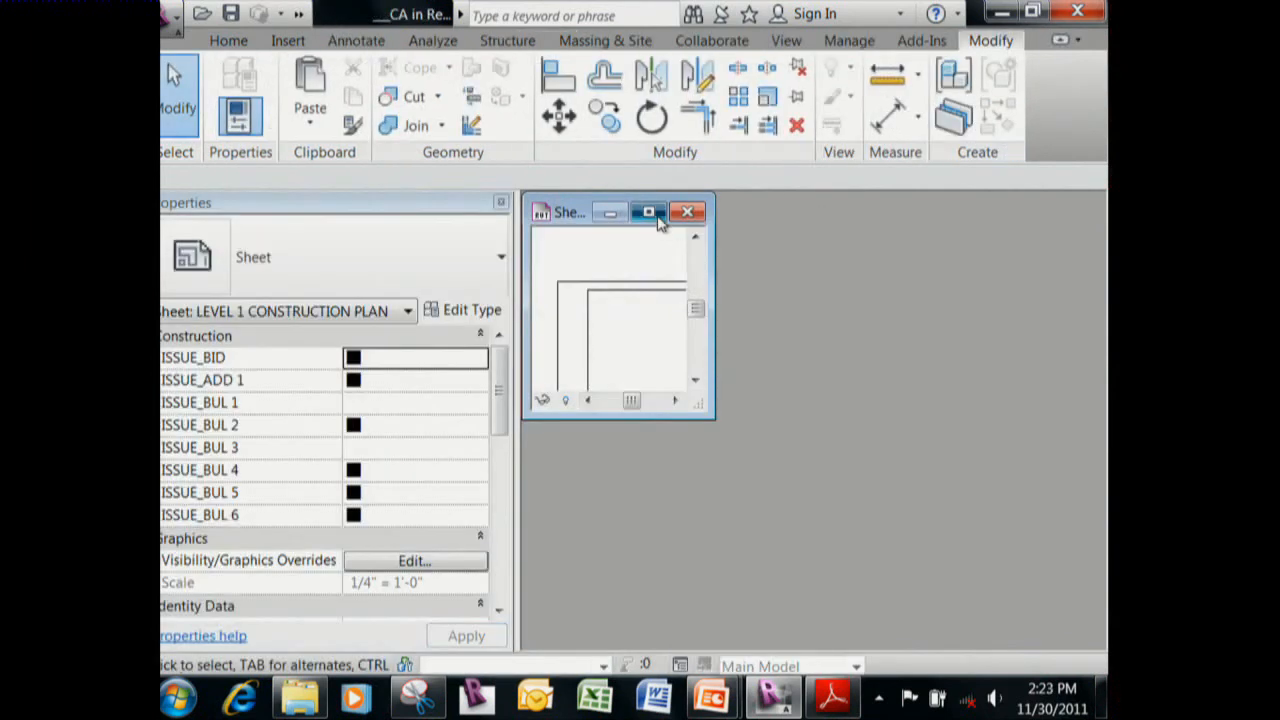
Show the Project Browser and open sheet A000 - REVISION SCHEDULES.
click(503, 490)
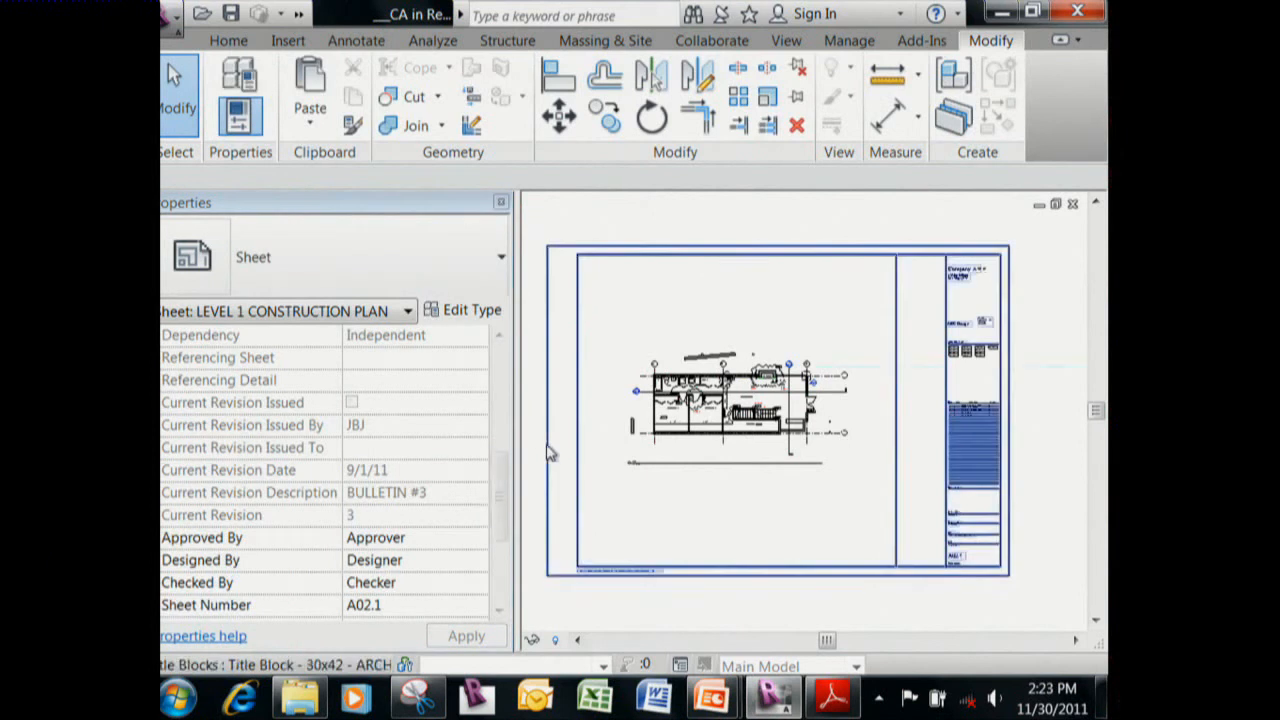
key(p)
key(b)
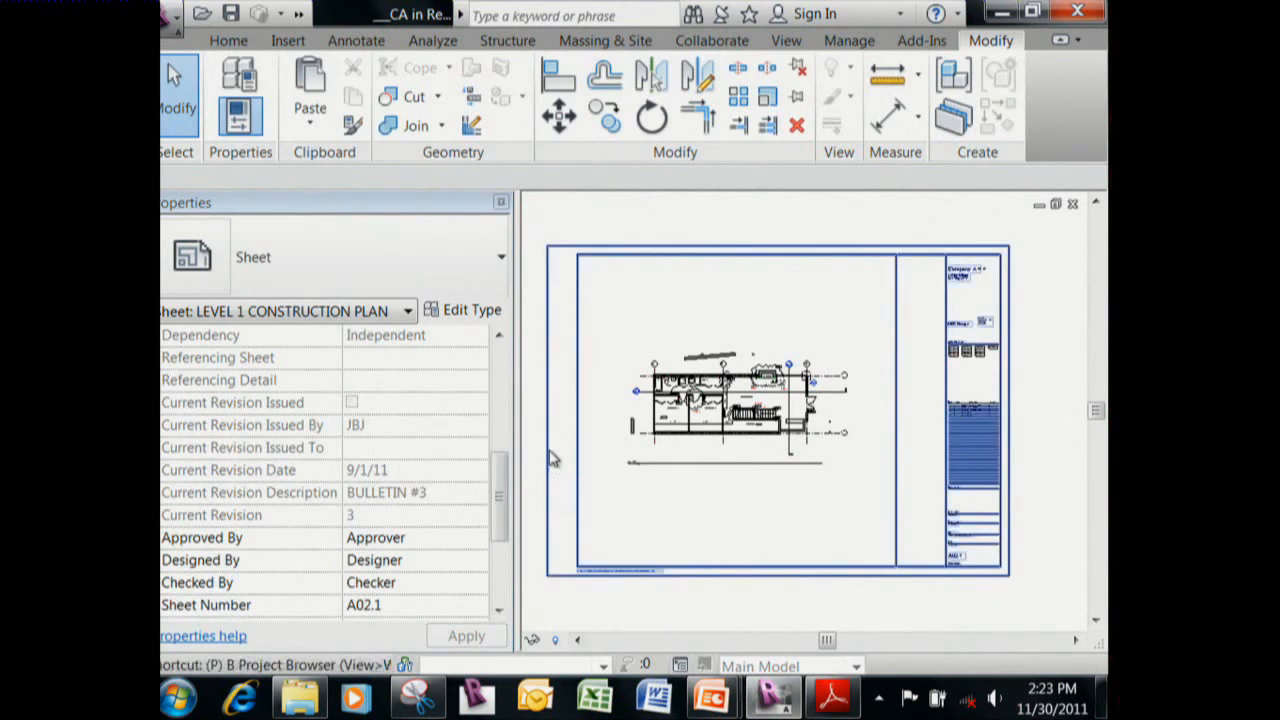
drag(765, 358, 768, 478)
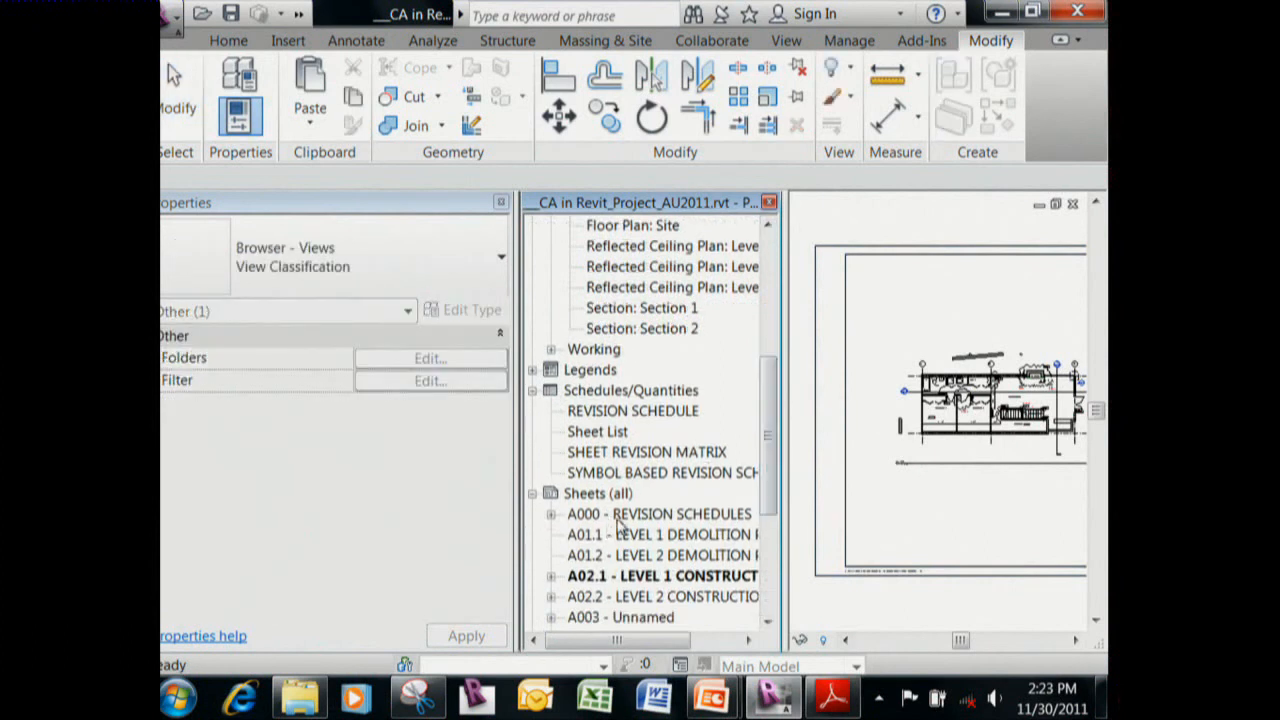
double_click(614, 515)
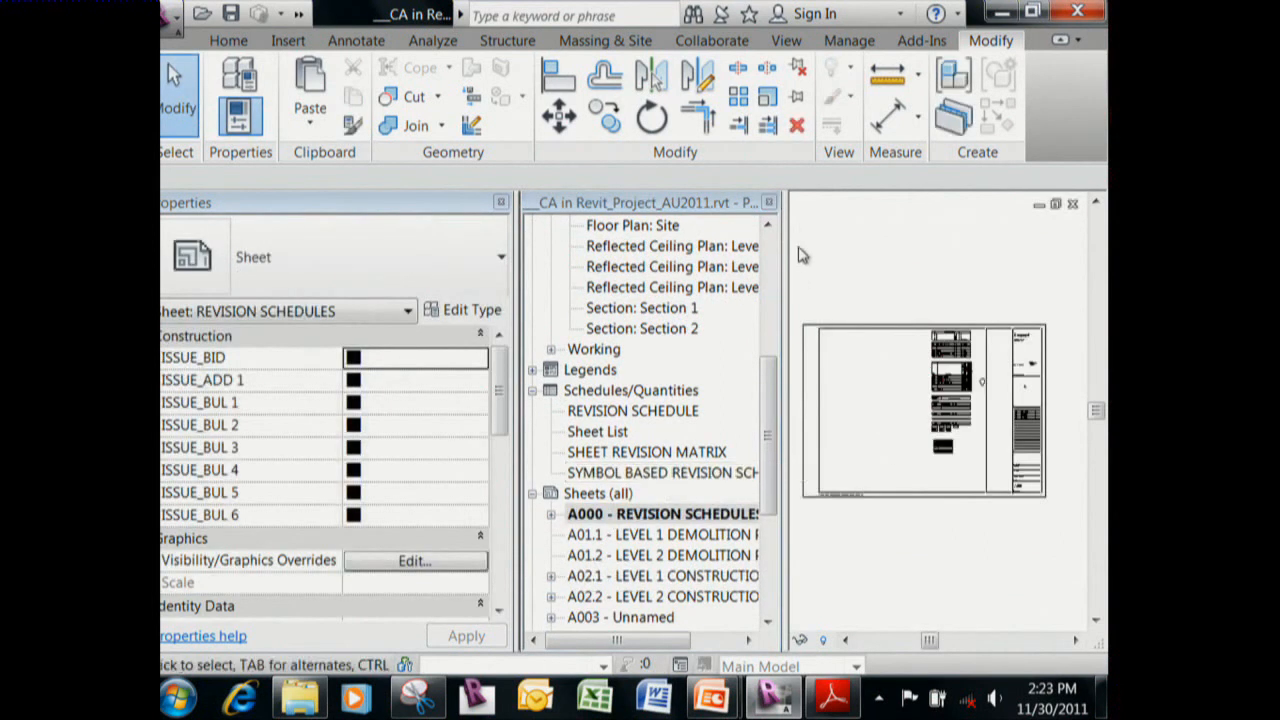
Close the Project Browser and examine the symbol based revision schedule on the sheet.
click(967, 330)
scroll(1034, 385, up, 5)
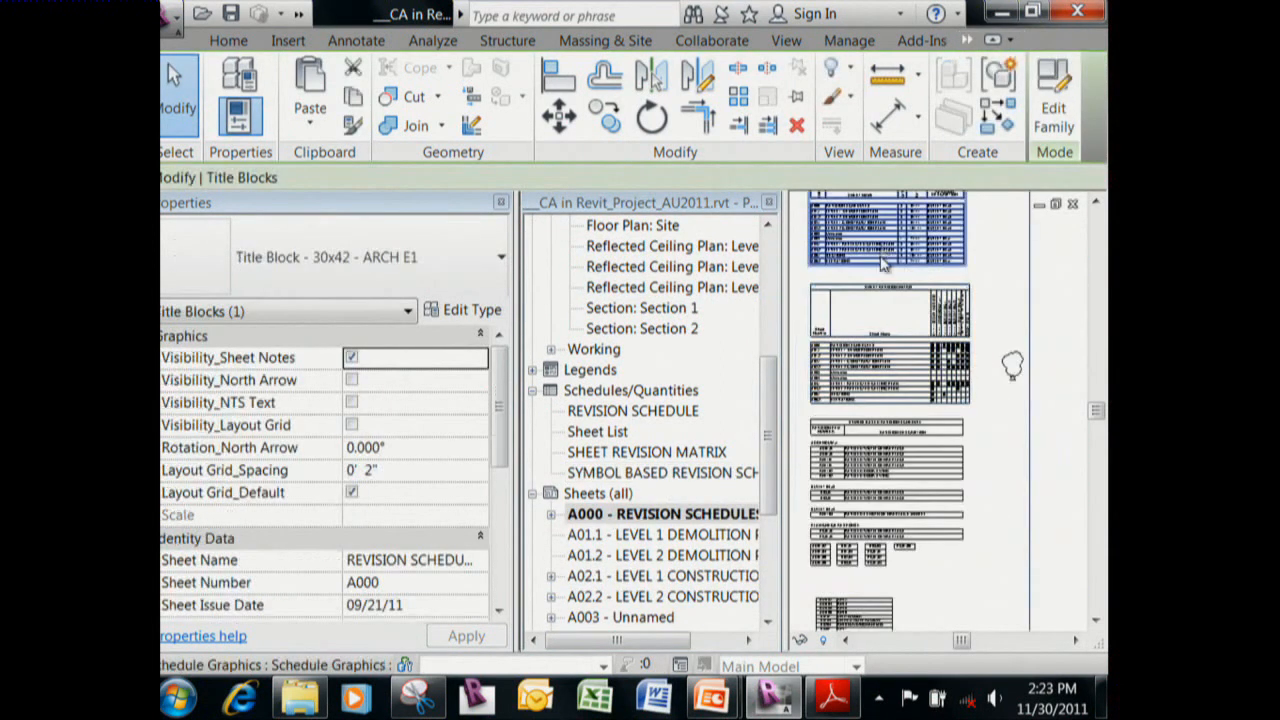
click(768, 202)
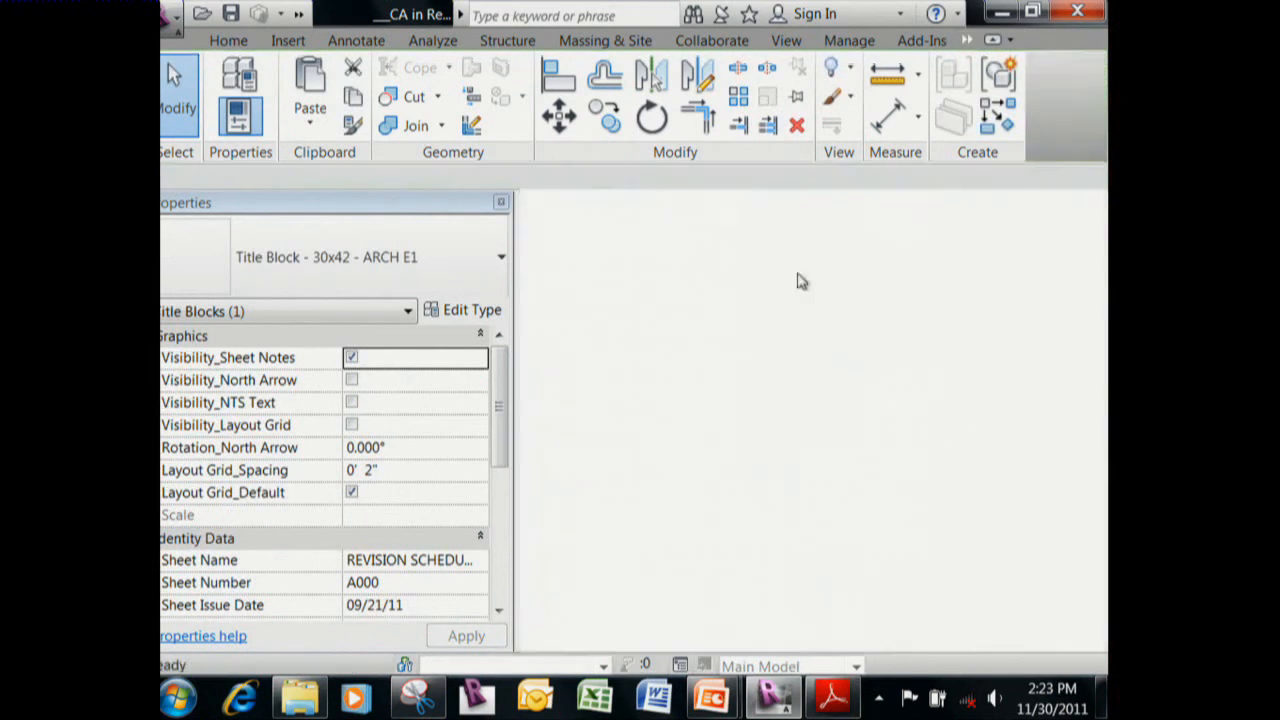
scroll(673, 470, up, 5)
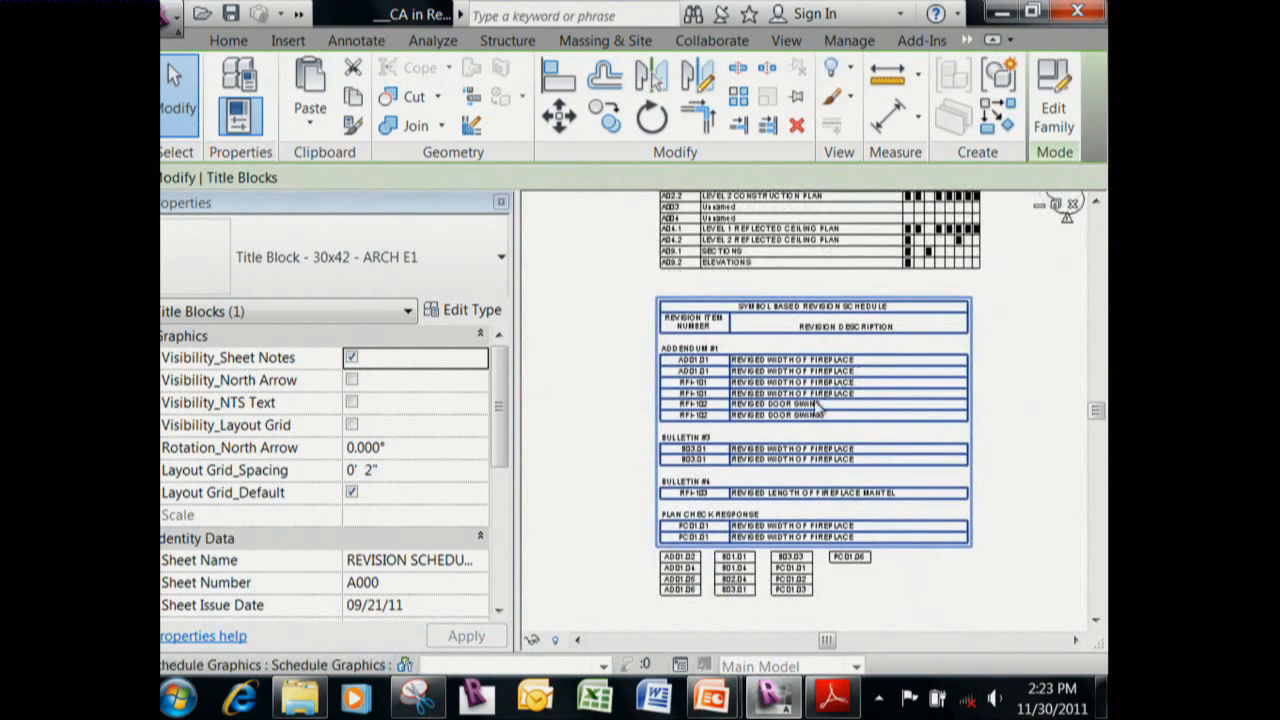
scroll(815, 410, up, 3)
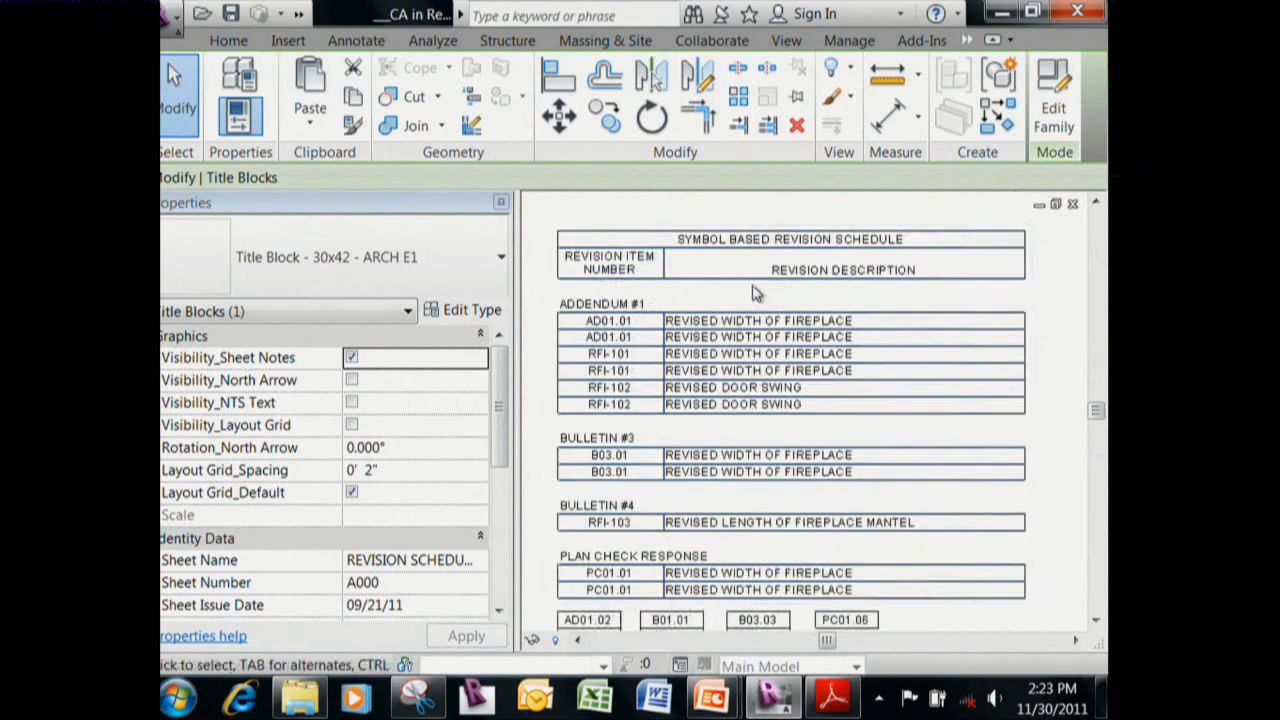
Open the symbol based revision schedule for editing and add the Cost Impact, Count, Sheet and Type fields.
right_click(733, 338)
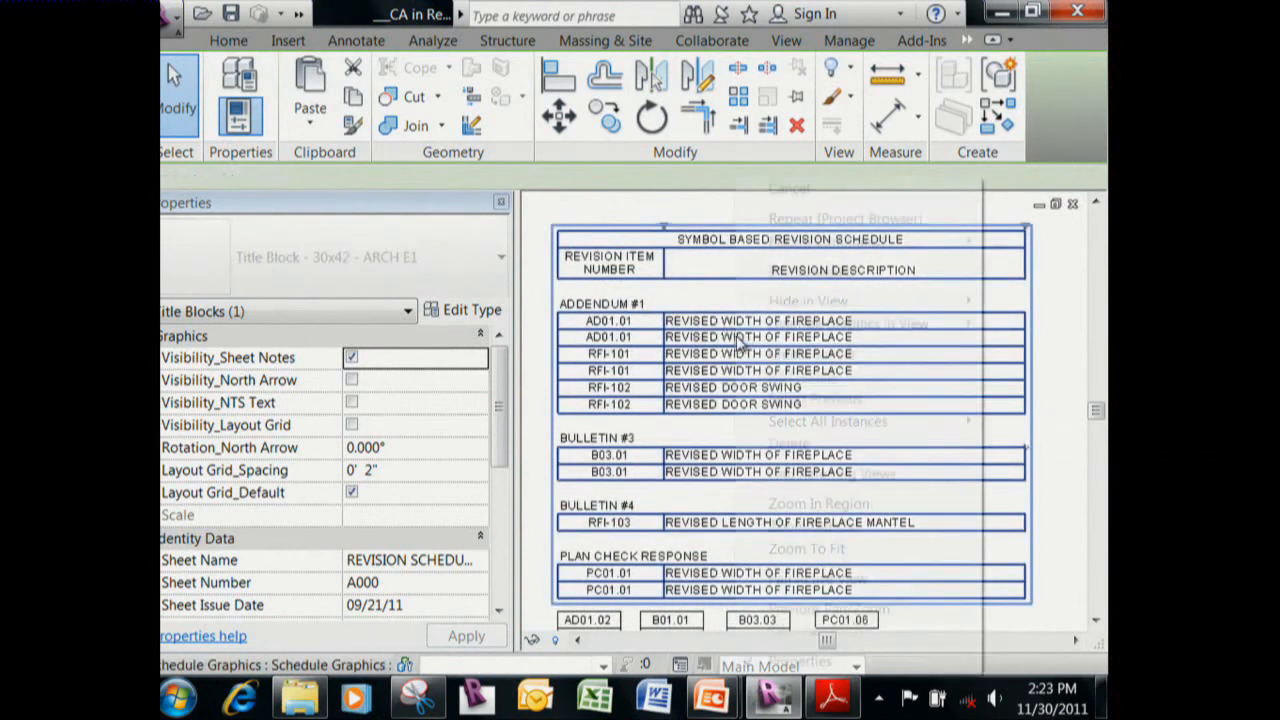
click(810, 271)
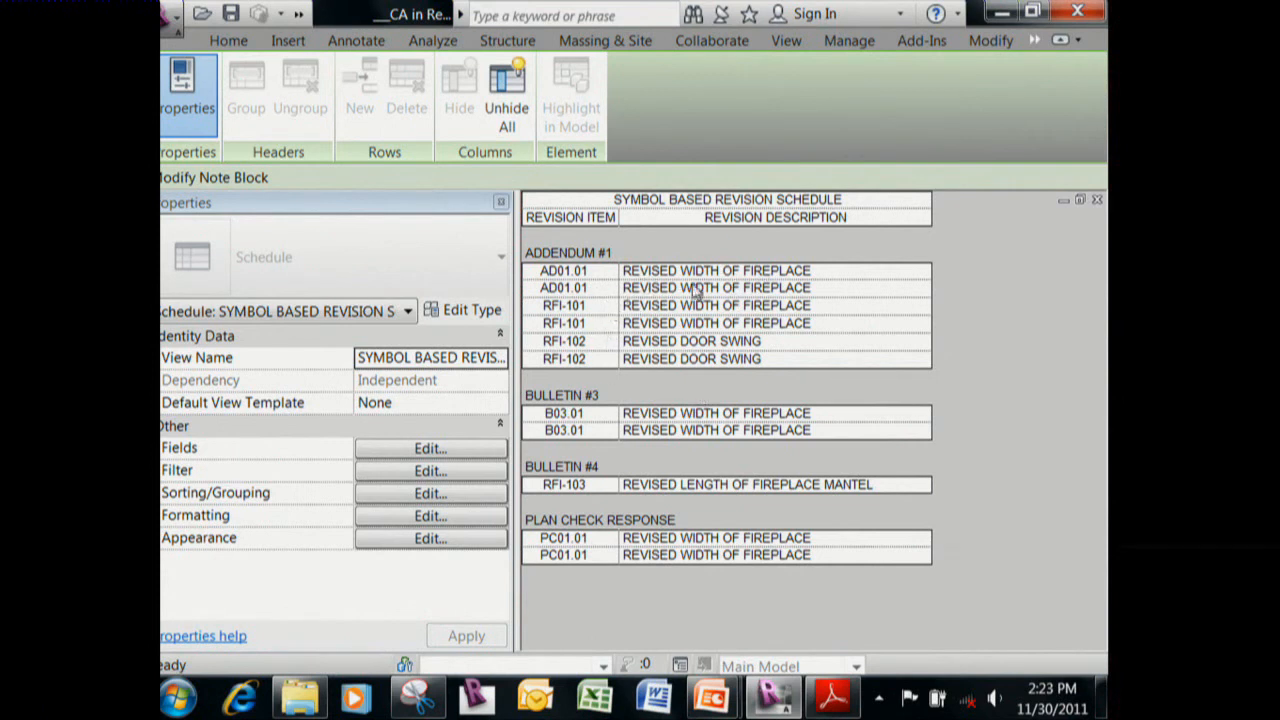
click(412, 449)
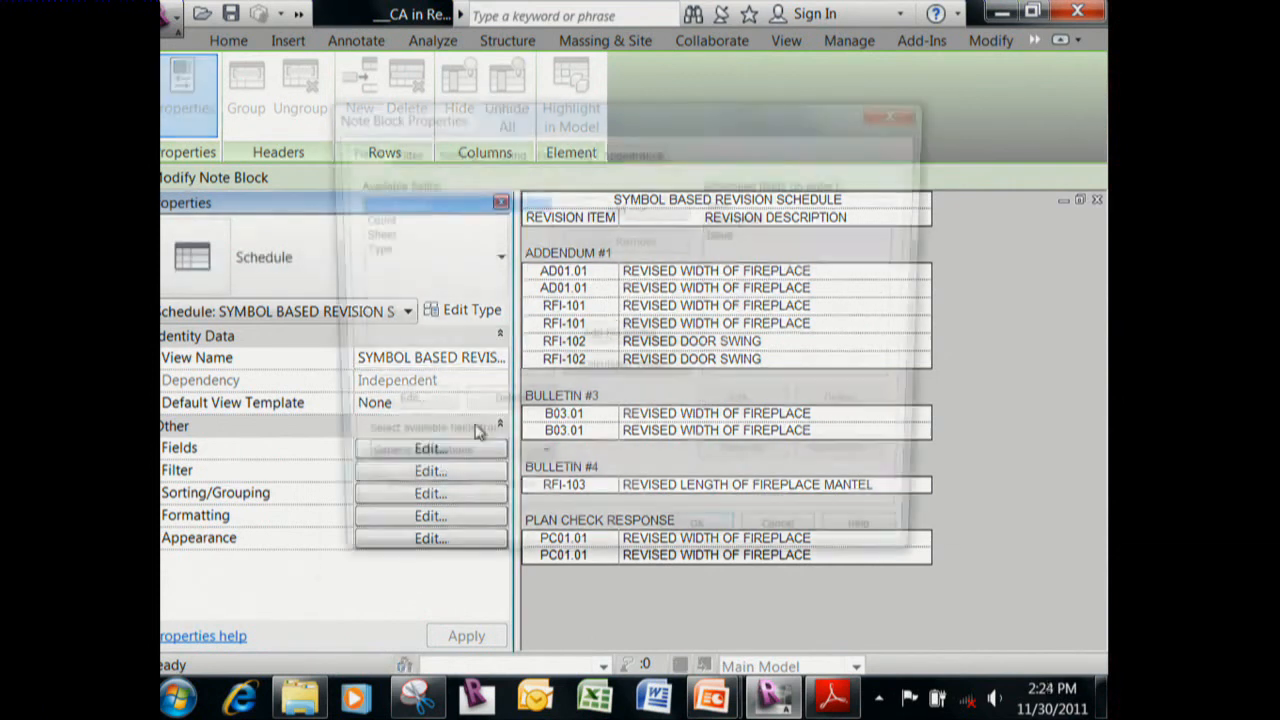
drag(423, 210, 418, 254)
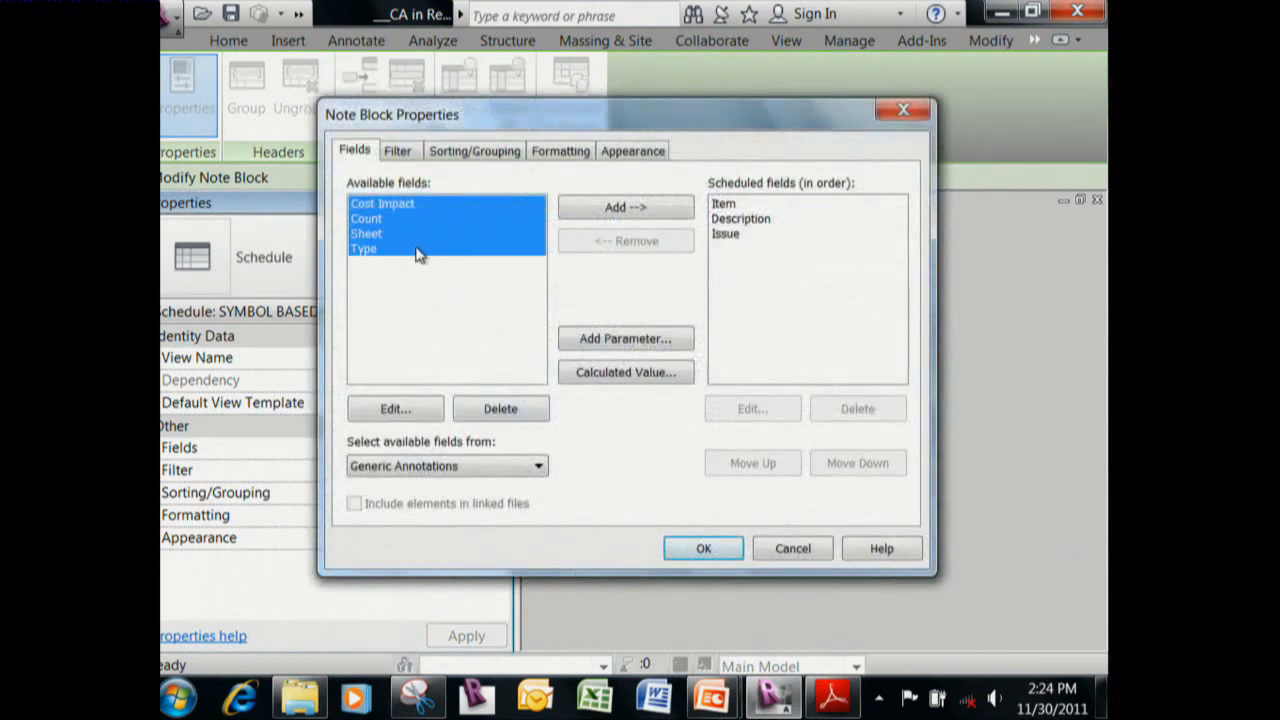
click(622, 210)
click(704, 550)
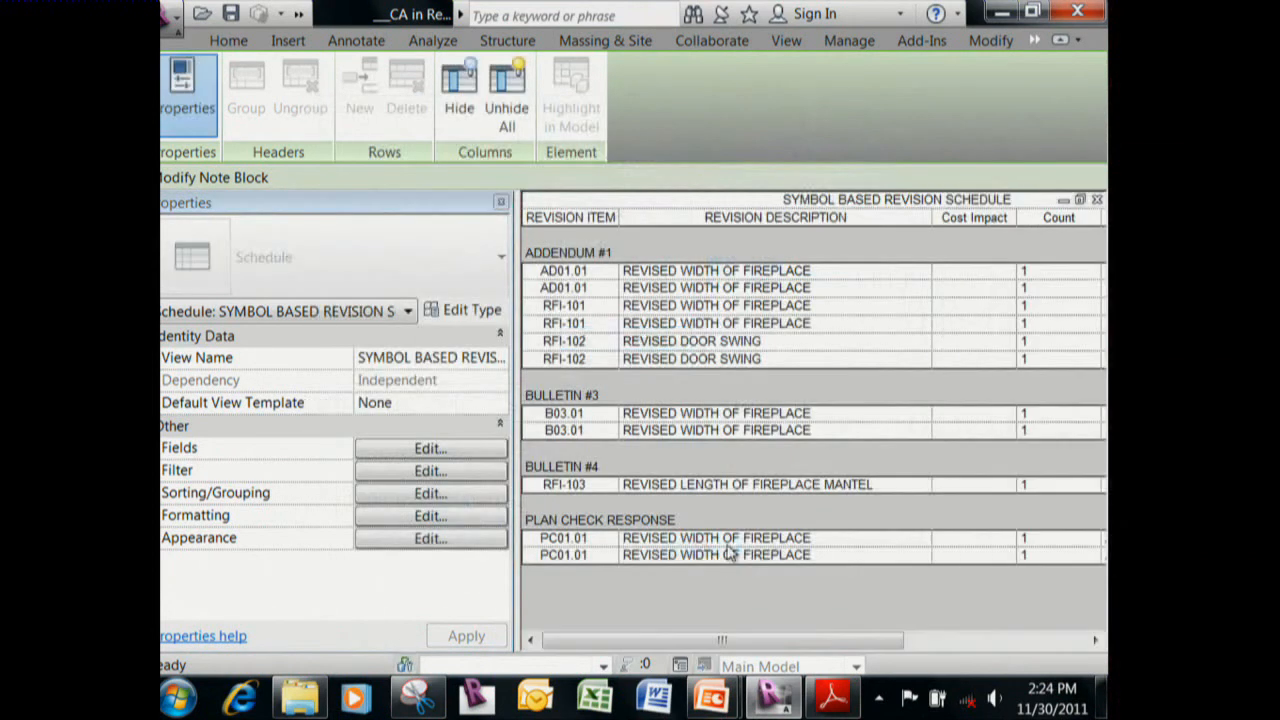
Review the added columns, open the schedule's filter settings and set the first filter to Item equals AD01.01.
drag(841, 630, 977, 657)
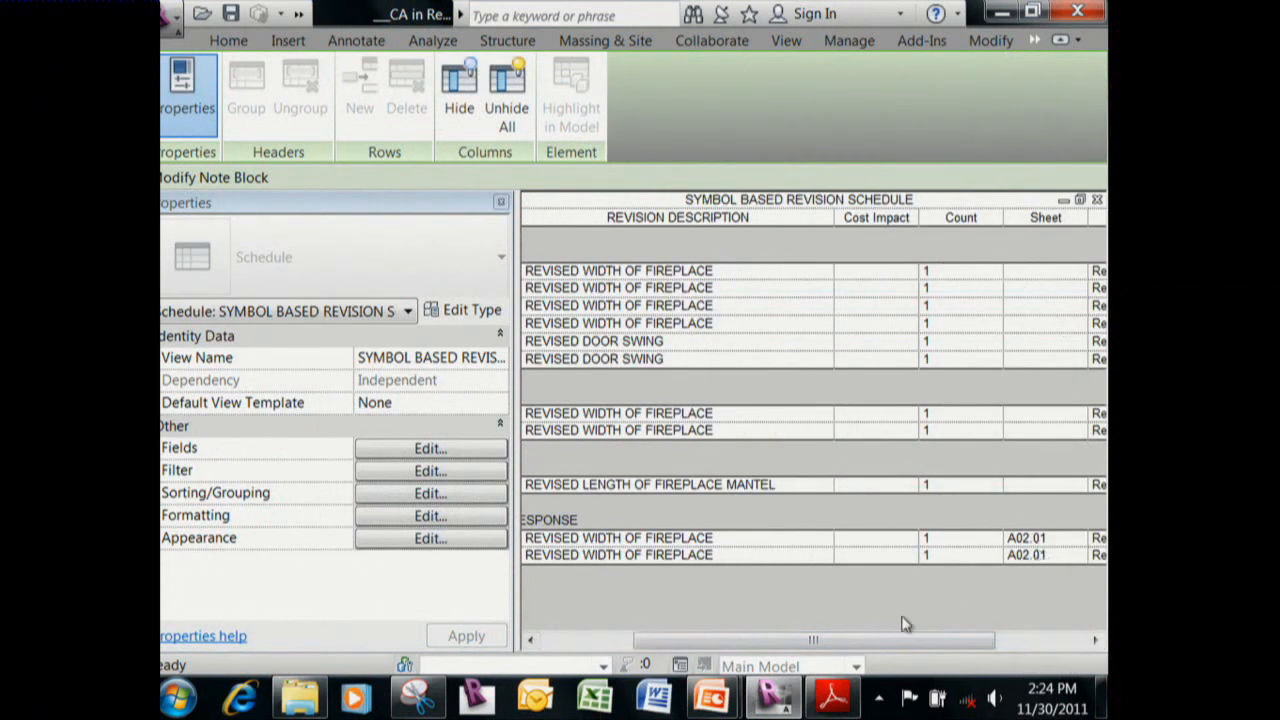
click(622, 641)
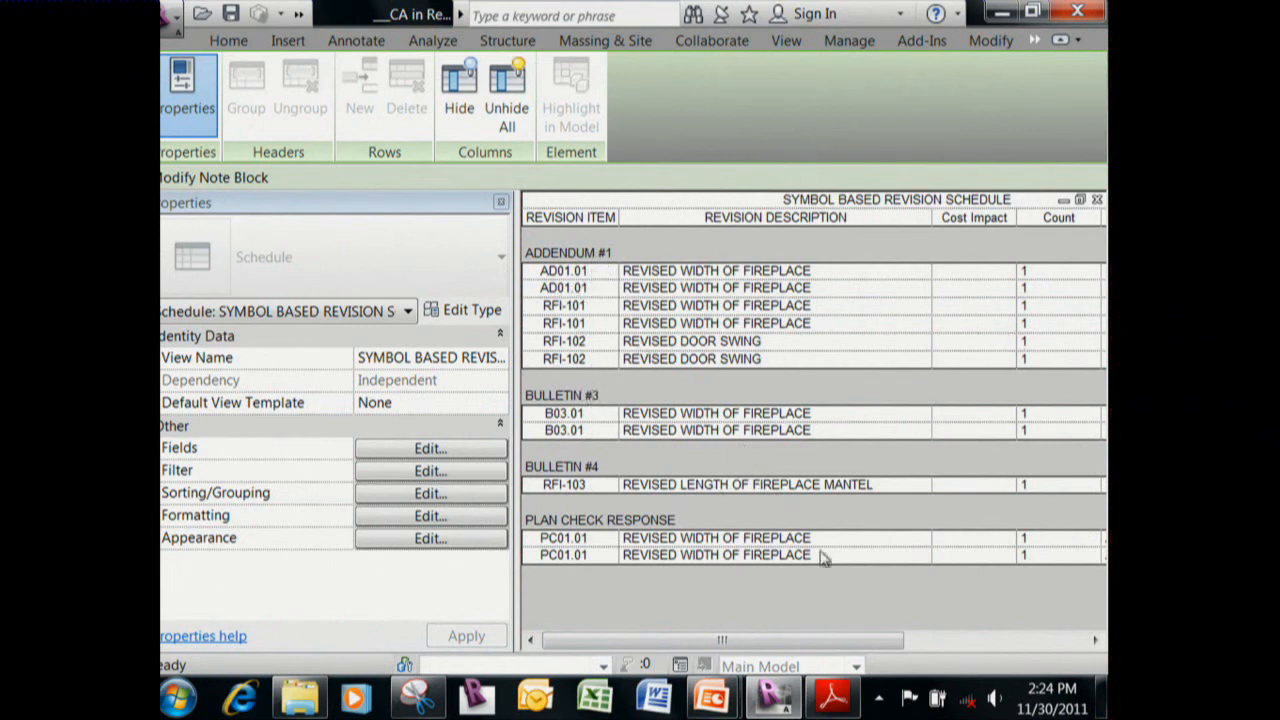
drag(886, 643, 688, 643)
click(430, 474)
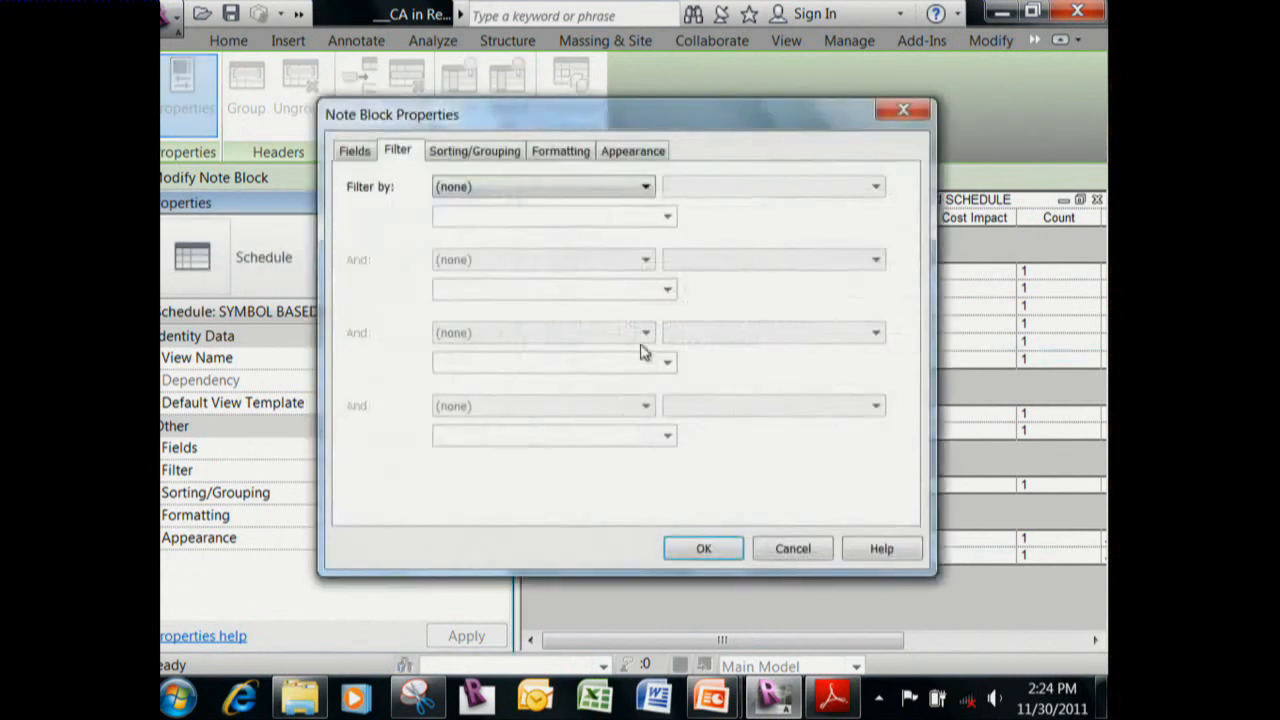
click(623, 189)
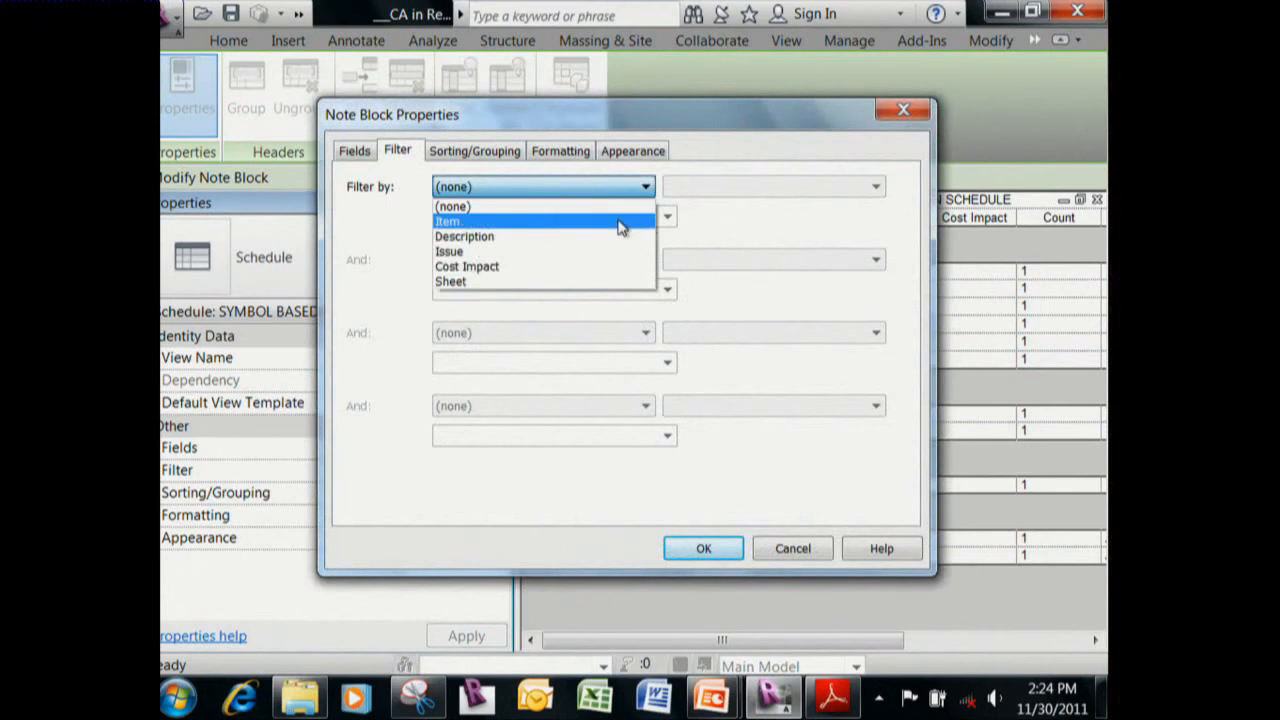
click(618, 222)
click(667, 217)
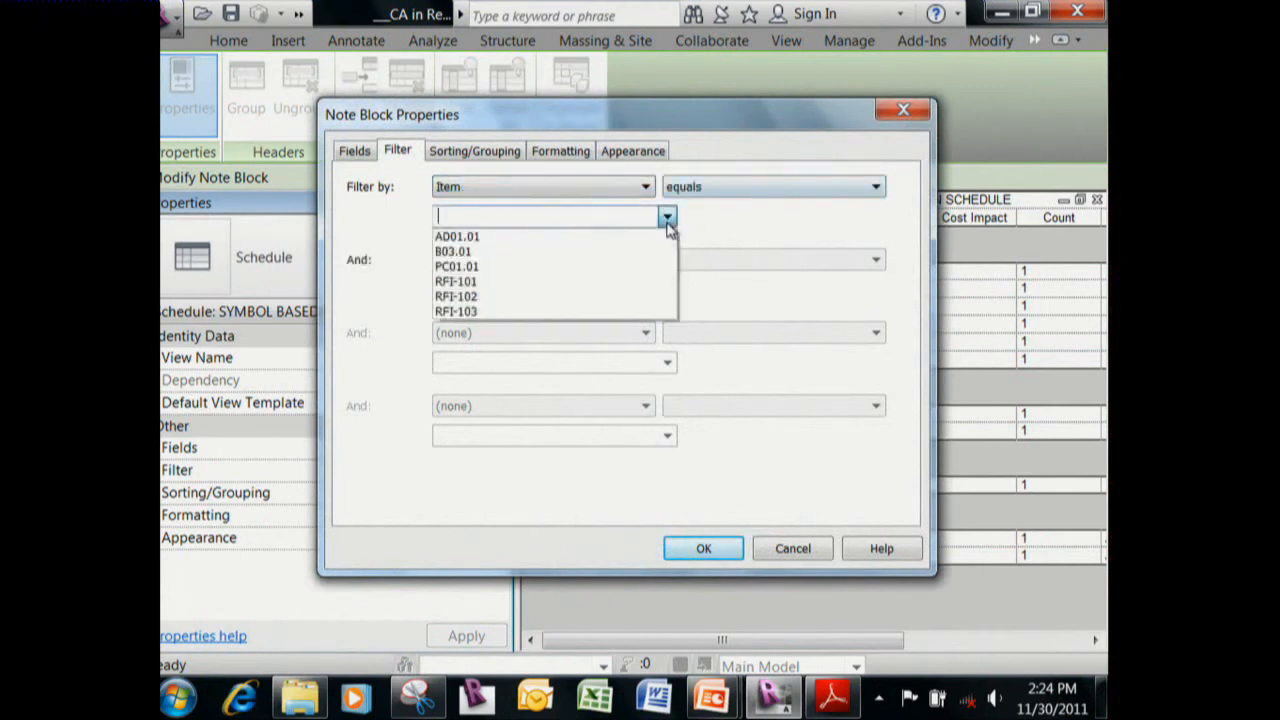
click(642, 237)
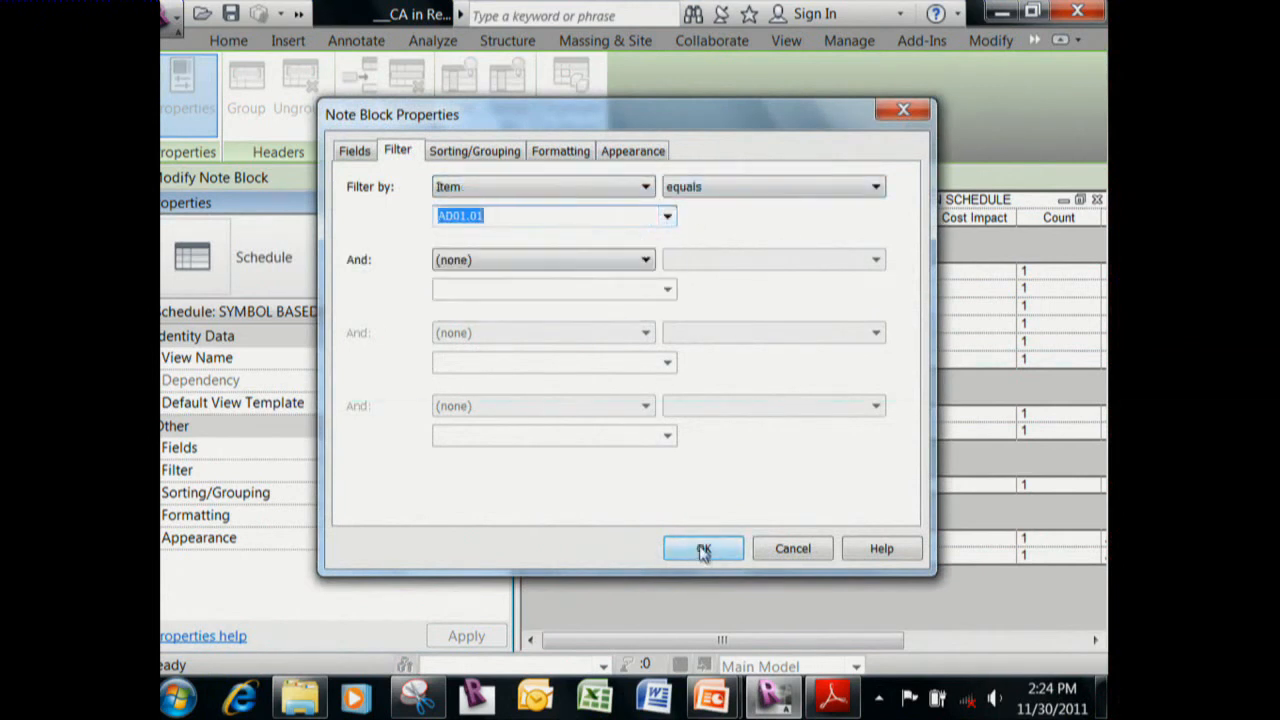
click(667, 217)
click(667, 217)
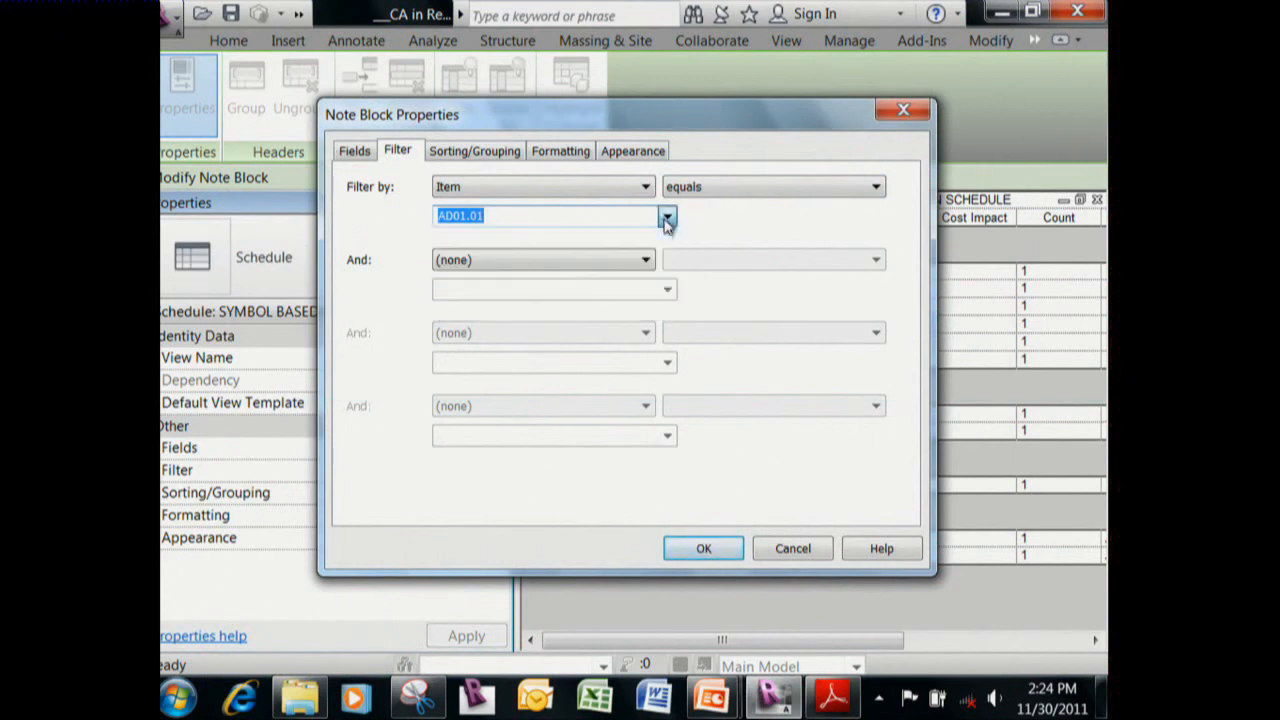
Change the schedule filter to Issue equals ADDENDUM #1 and apply it.
drag(683, 117, 663, 144)
click(618, 222)
click(588, 285)
click(650, 250)
click(629, 266)
click(686, 583)
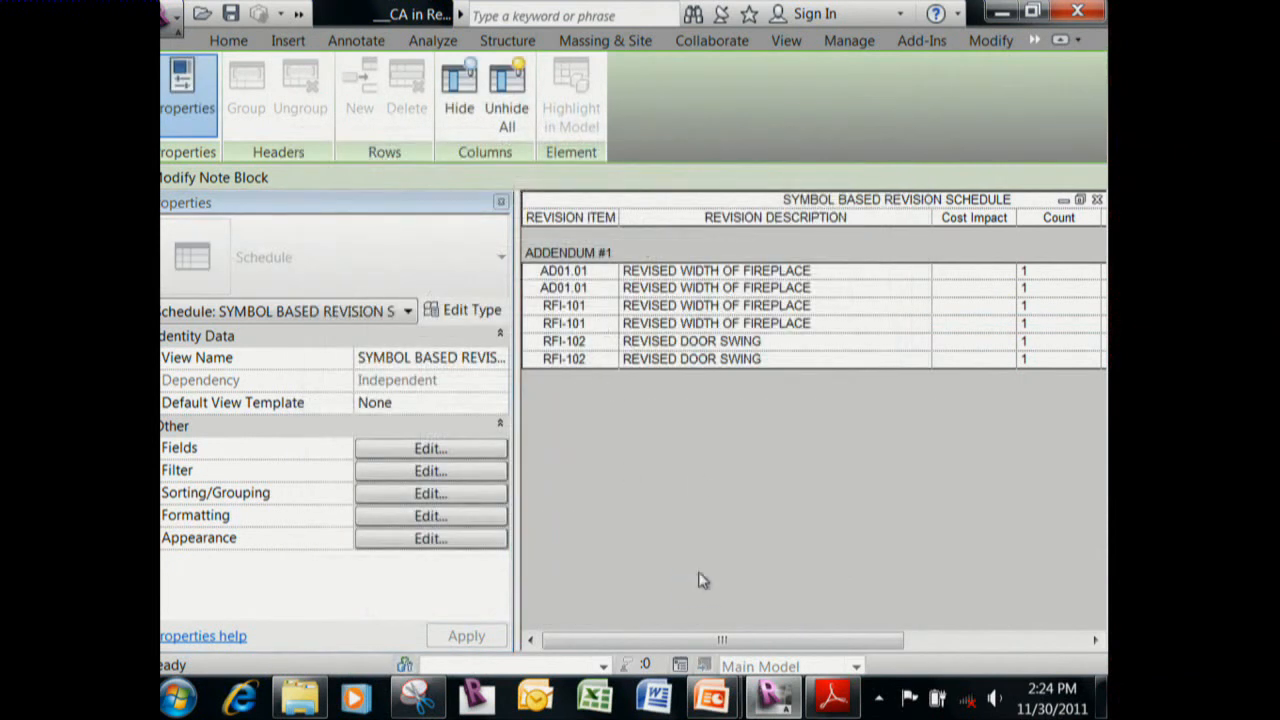
Export the filtered schedule to the desktop as the delimited text file SYMBOL BASED REVISION SCHEDULE.txt.
drag(725, 642, 815, 648)
click(170, 15)
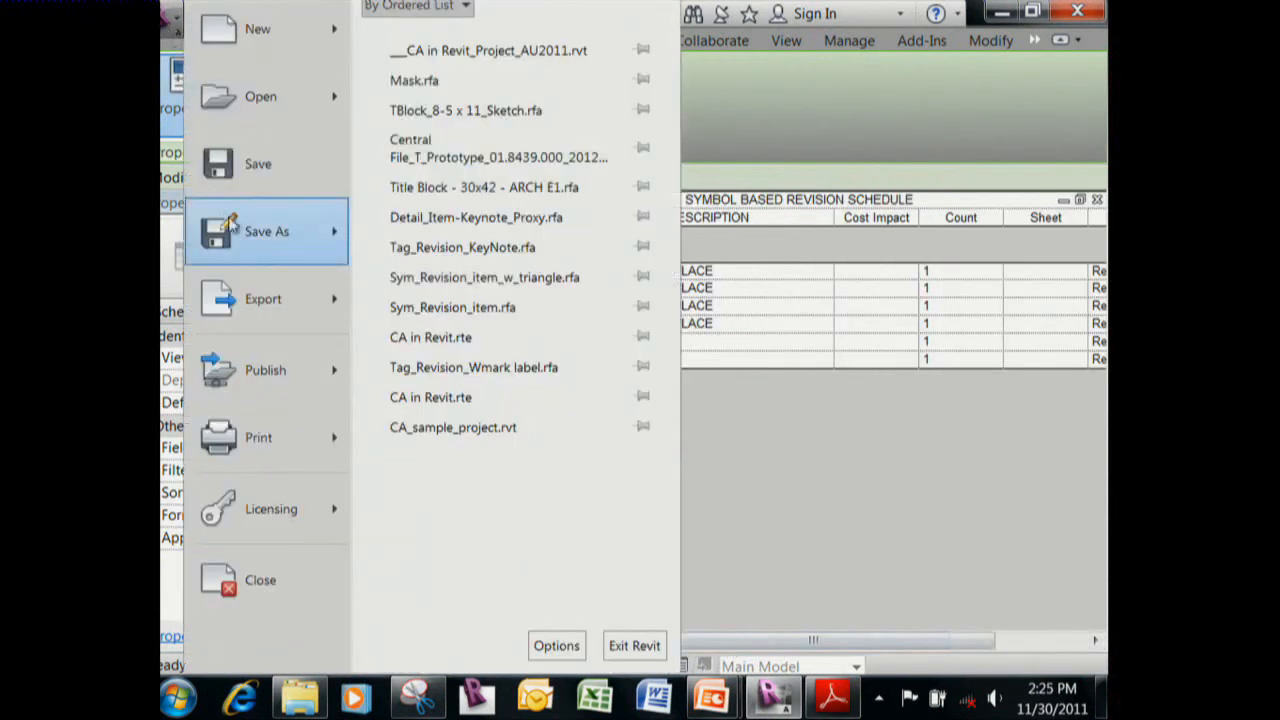
mouse_move(336, 311)
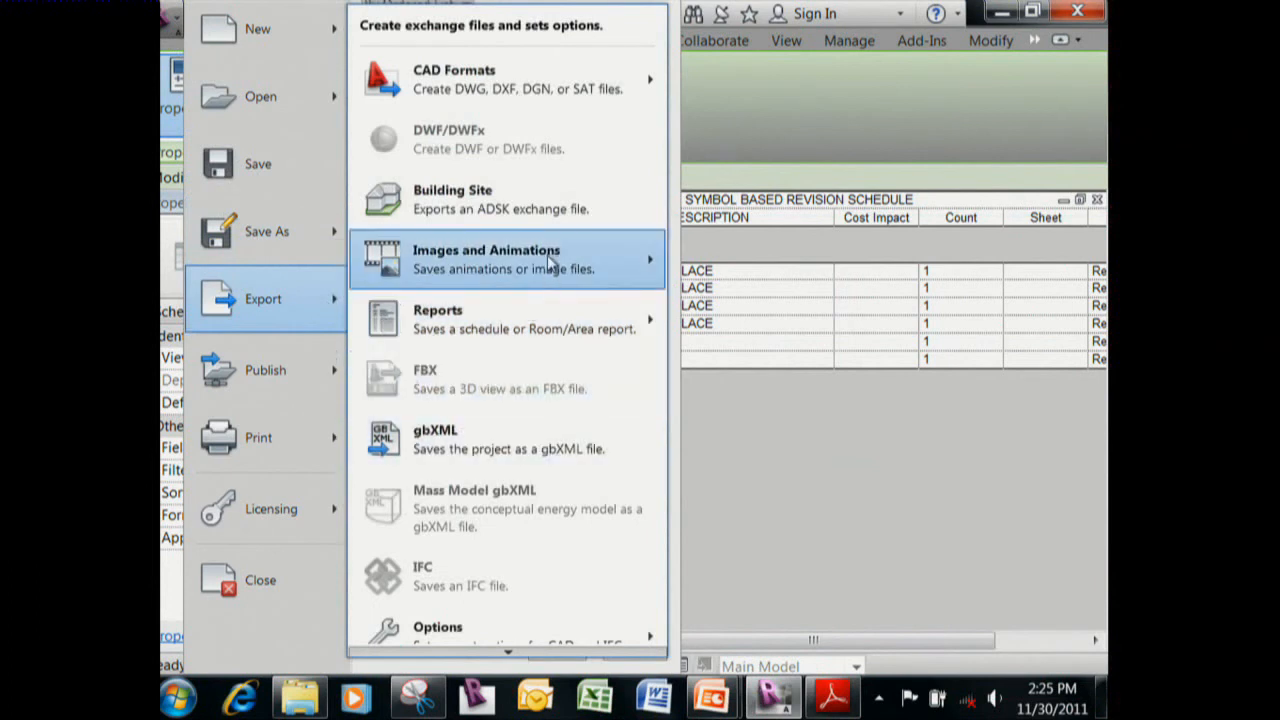
mouse_move(643, 320)
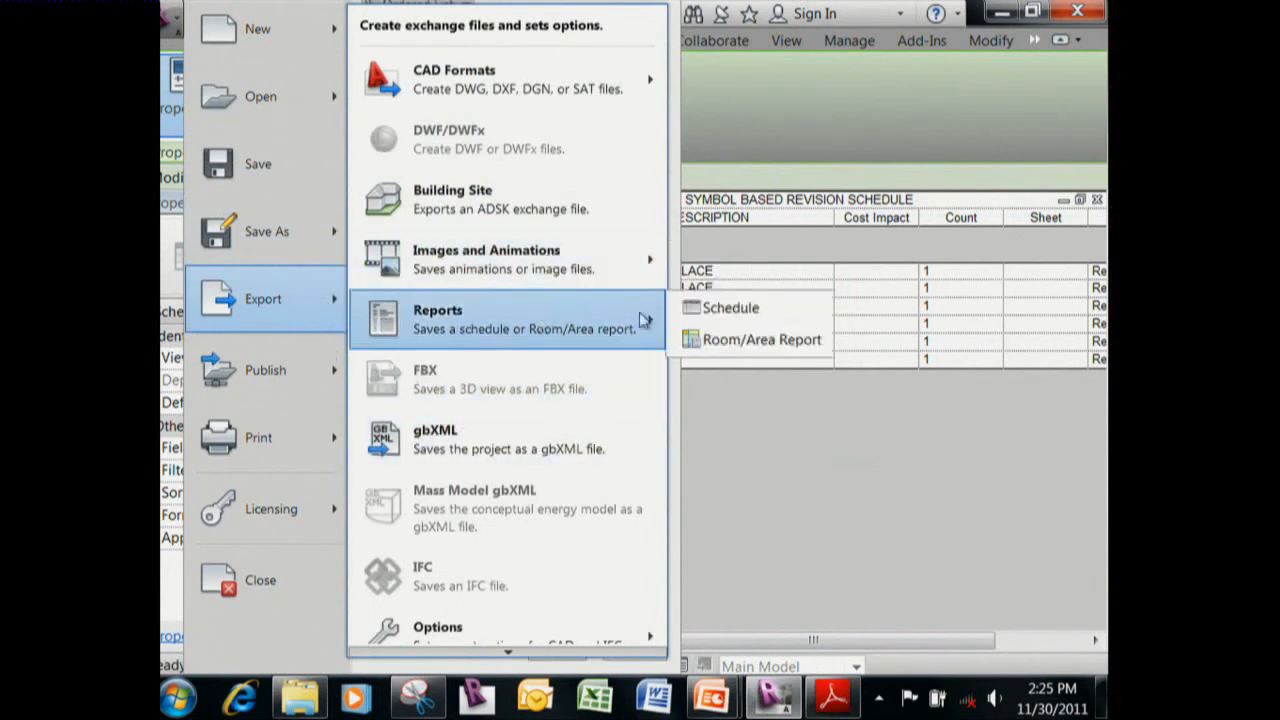
click(722, 312)
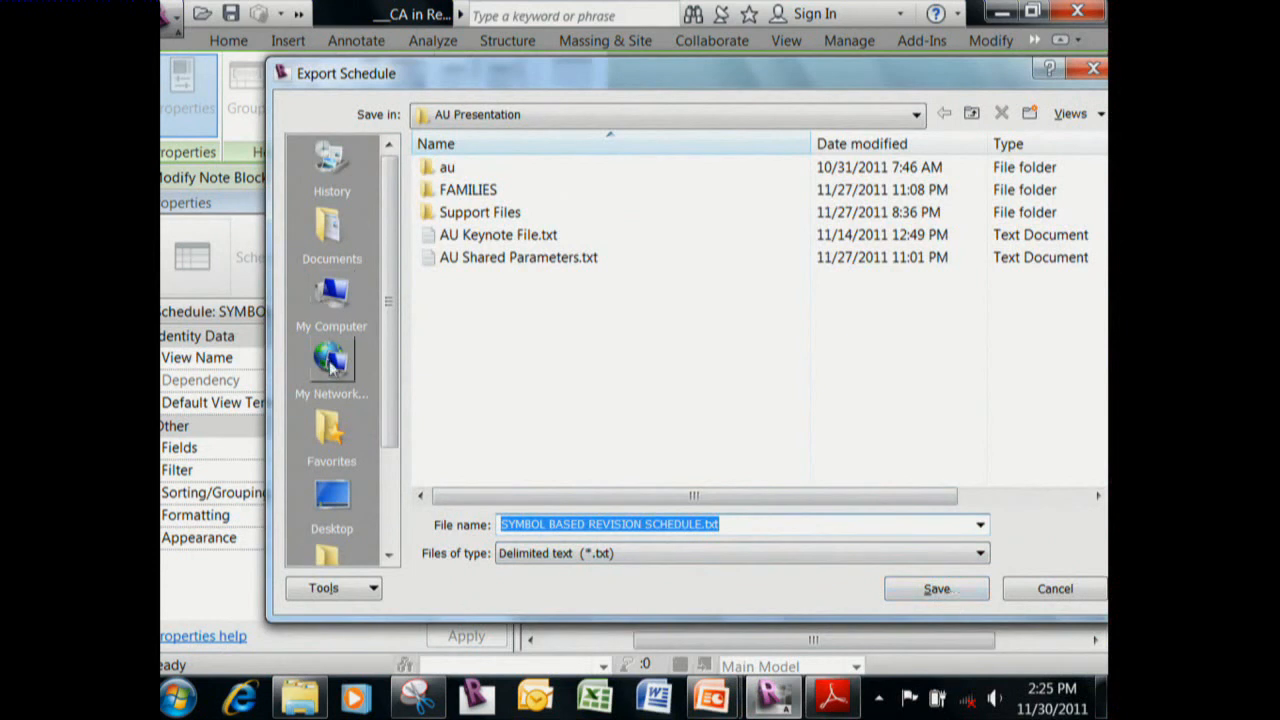
click(332, 500)
click(955, 590)
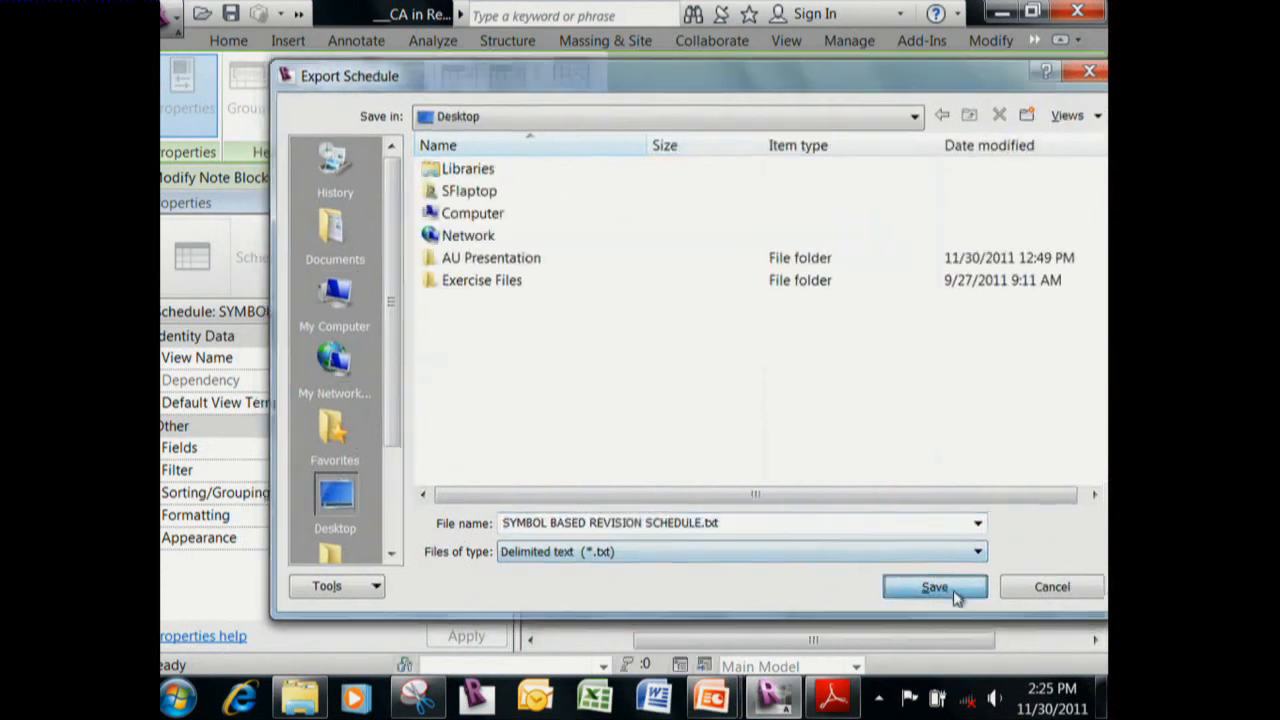
click(672, 488)
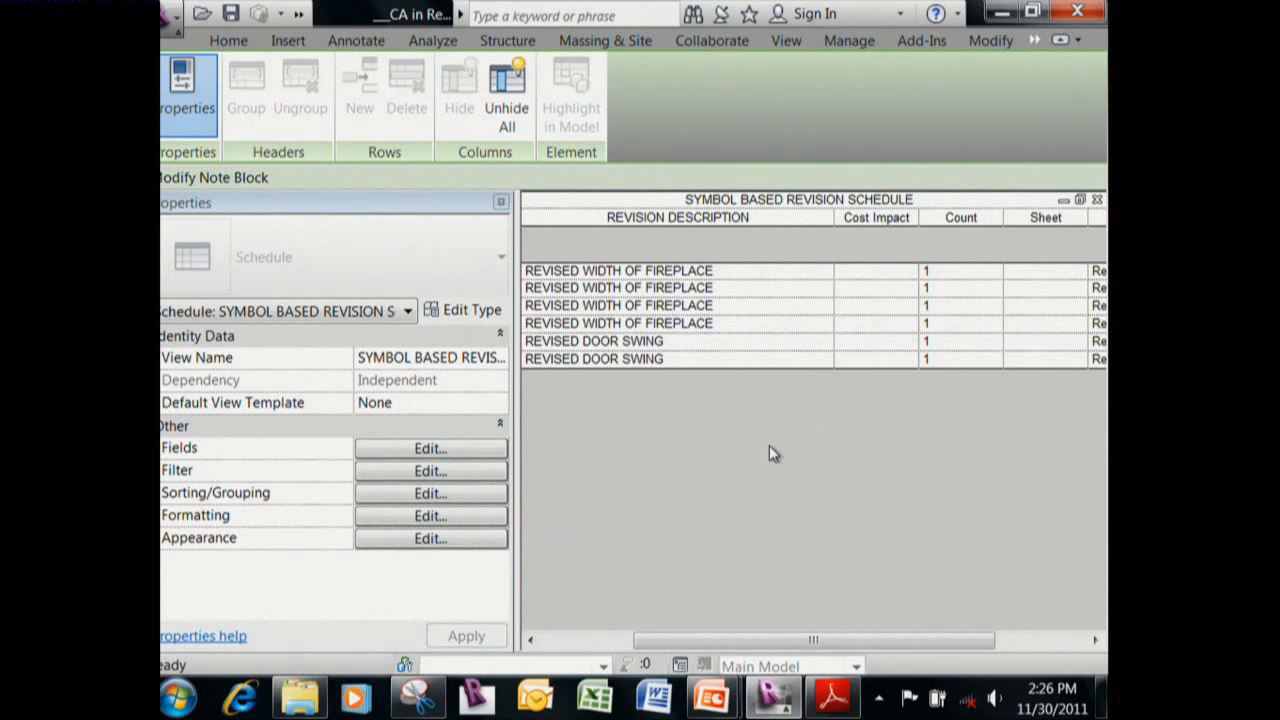
Close the schedule view and look over the updated schedules on the REVISION SCHEDULES sheet.
click(1097, 200)
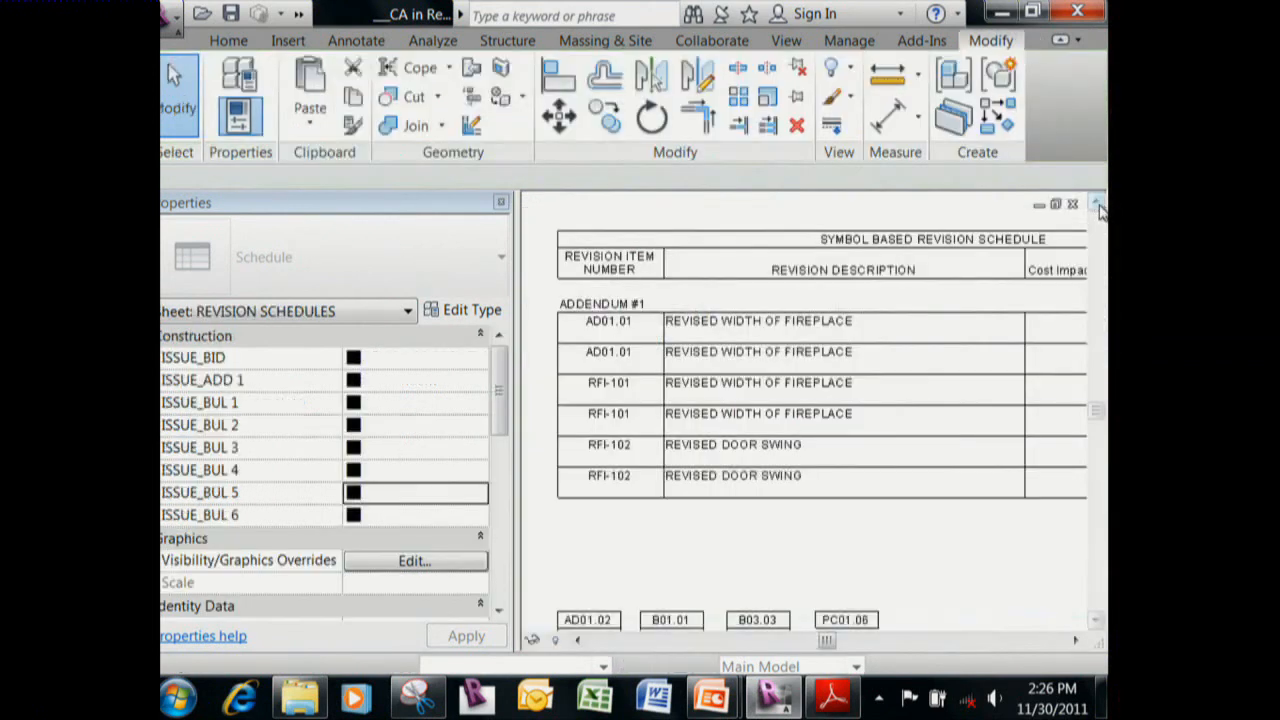
scroll(806, 514, down, 4)
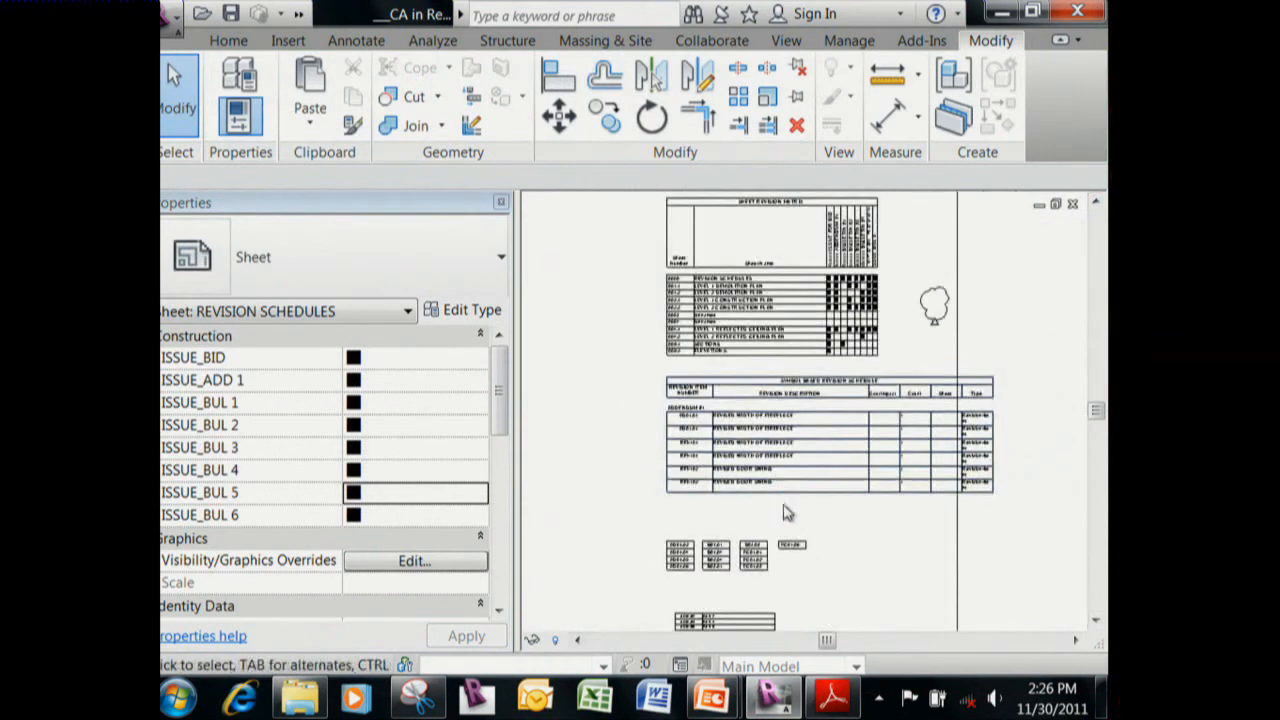
middle_drag(808, 538, 777, 517)
scroll(777, 517, up, 1)
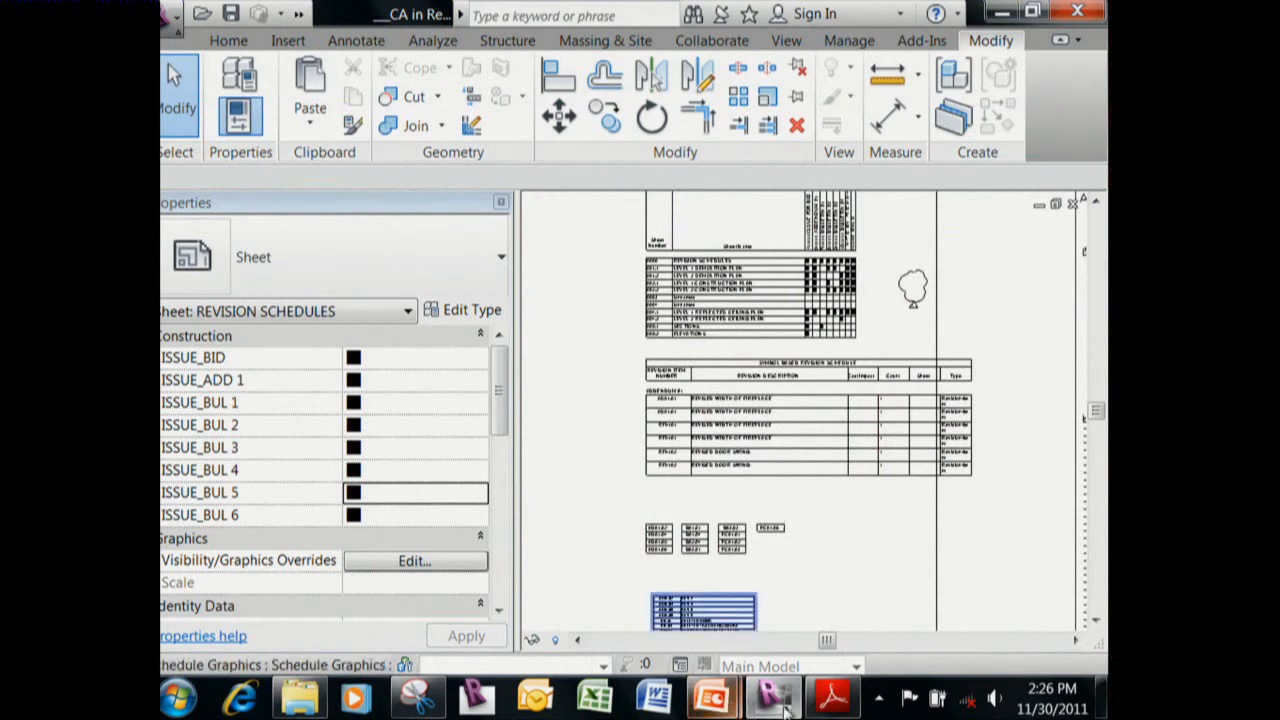
Switch to AB3675.pdf in Adobe Reader and read through the Sheet Issues/Revisions section on page 3.
click(828, 706)
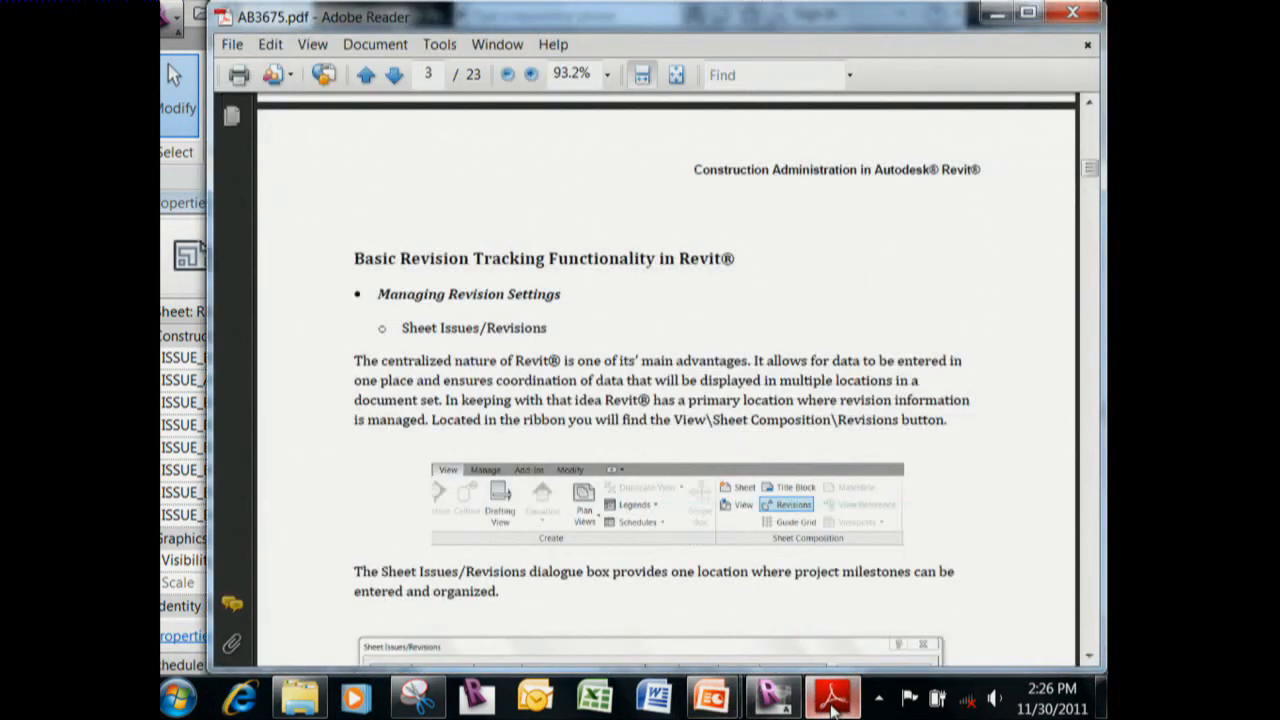
click(833, 706)
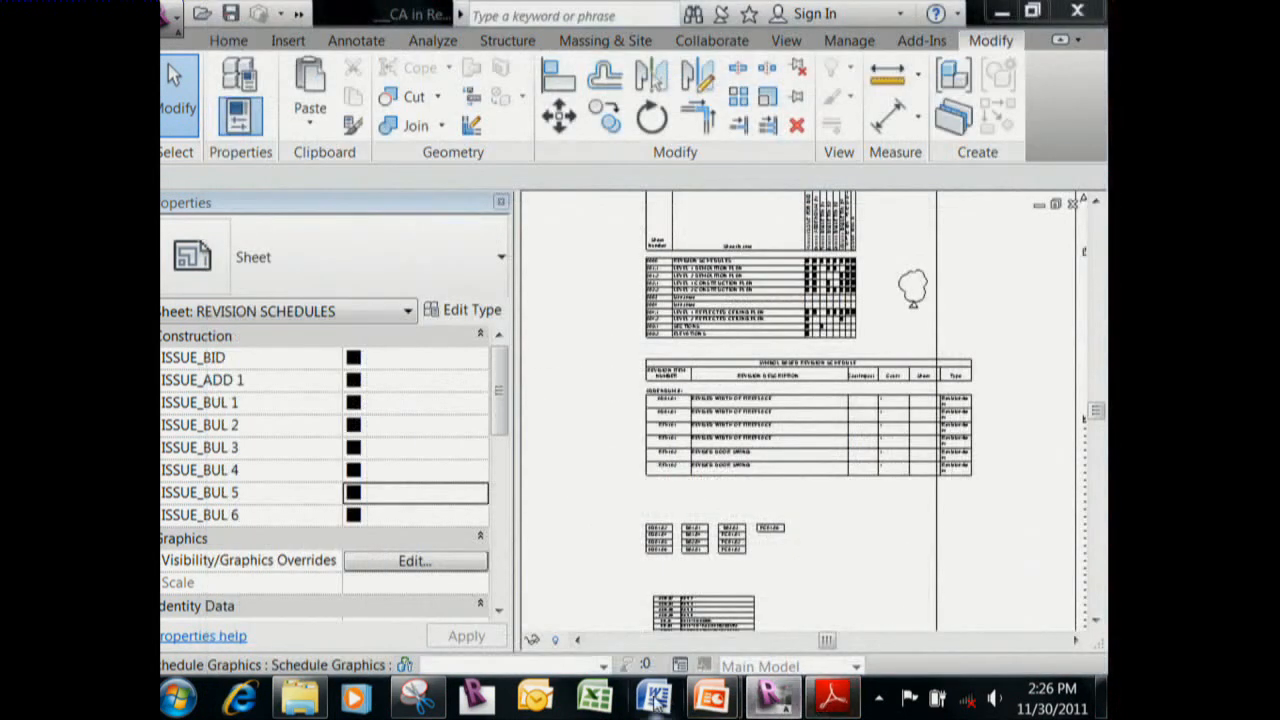
key(alt+Tab)
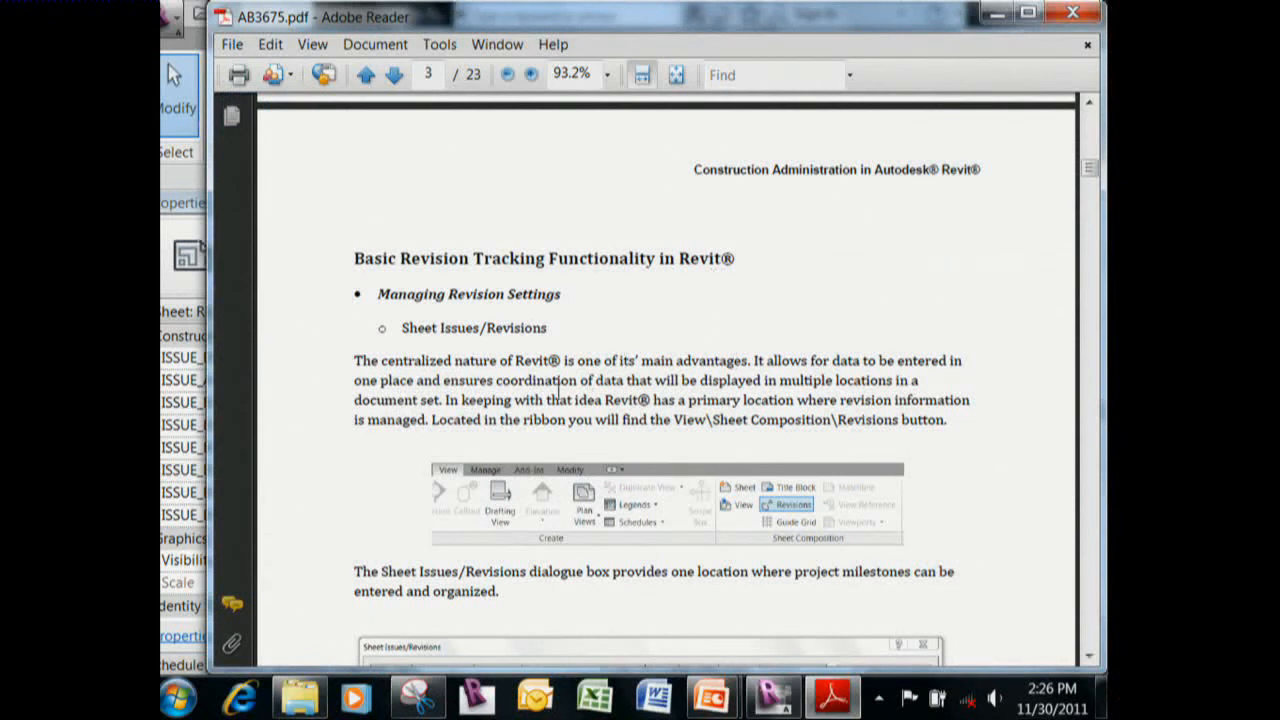
scroll(612, 362, down, 1)
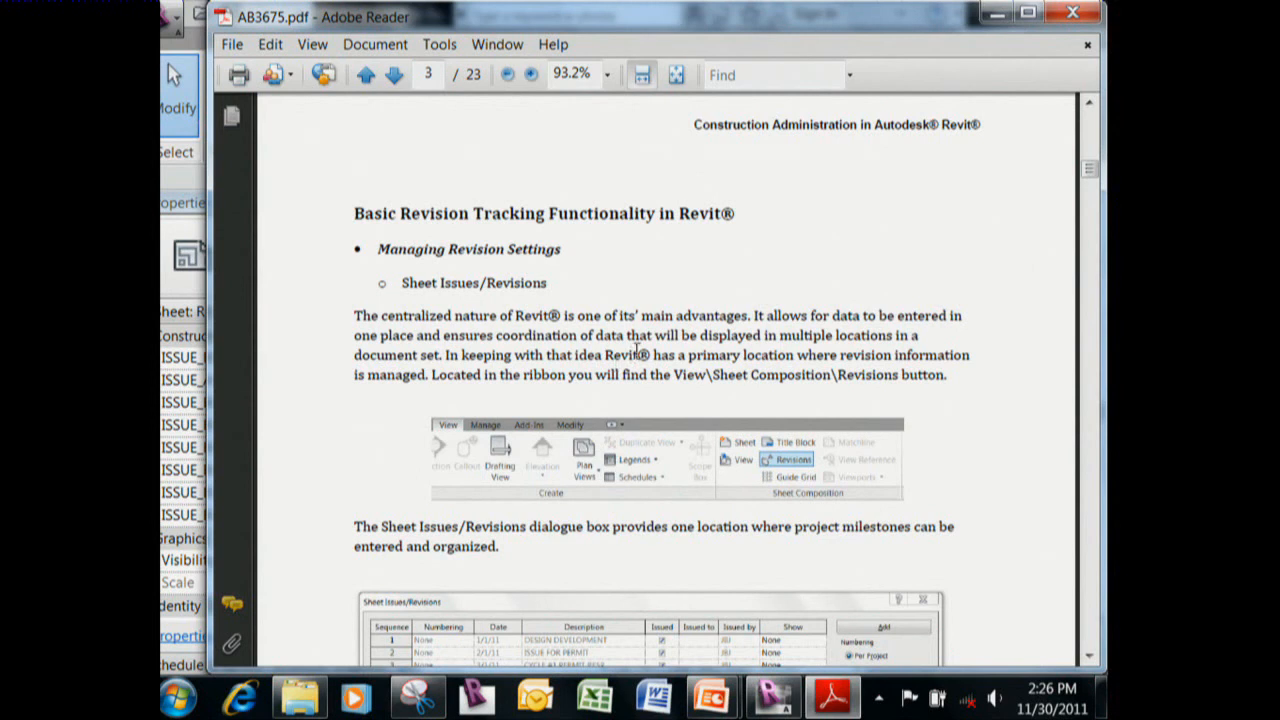
scroll(636, 351, down, 7)
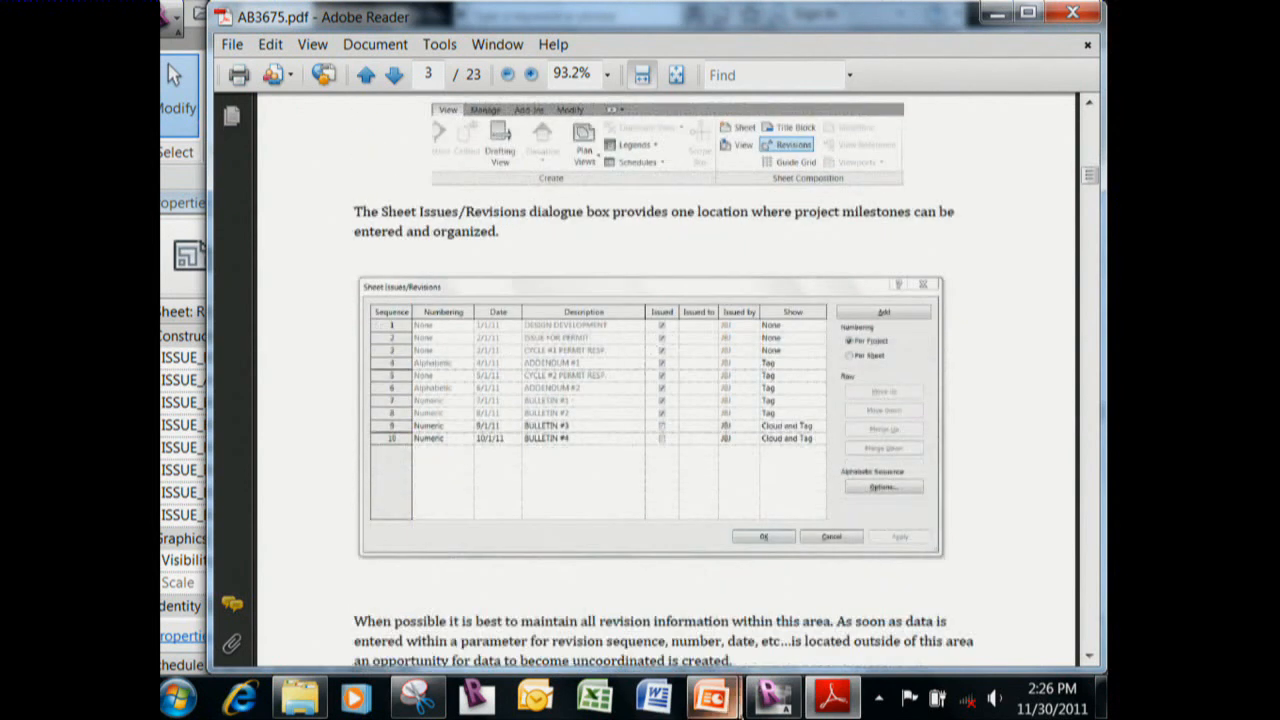
Switch to the PowerPoint slide show and advance through the slide Creating a Per Sheet Item Revision Log.
mouse_move(712, 698)
click(820, 592)
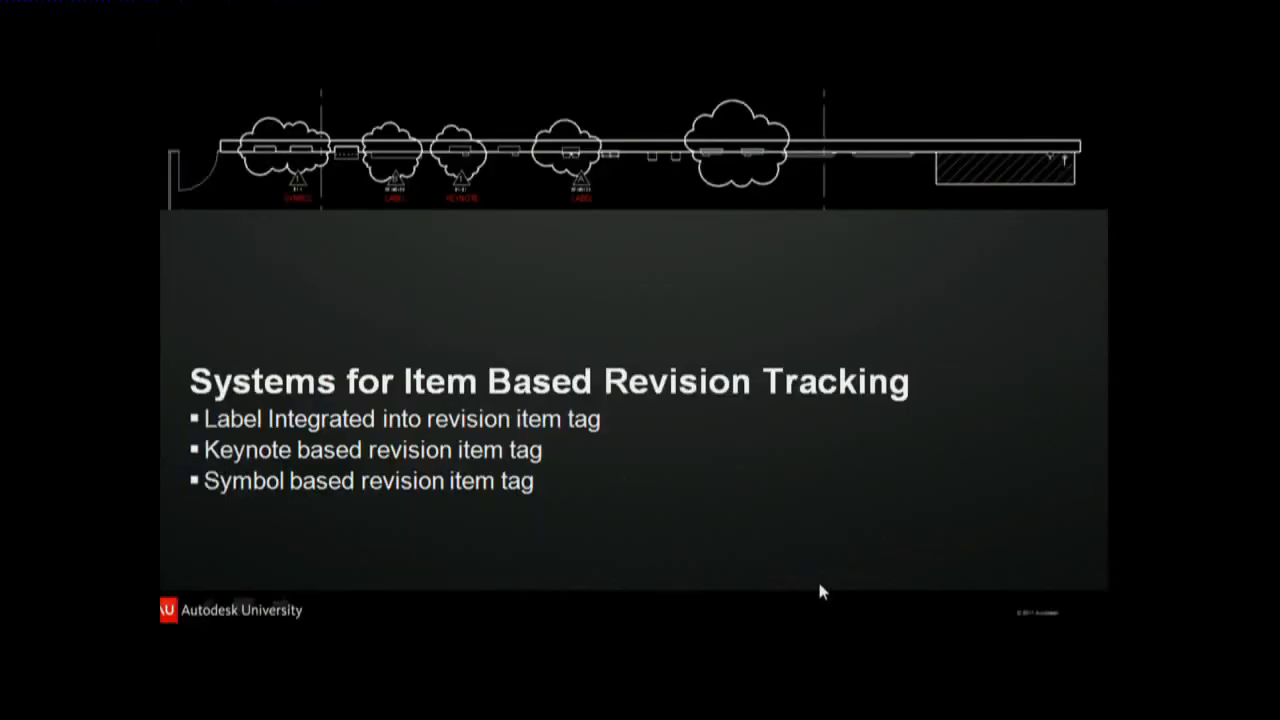
click(698, 257)
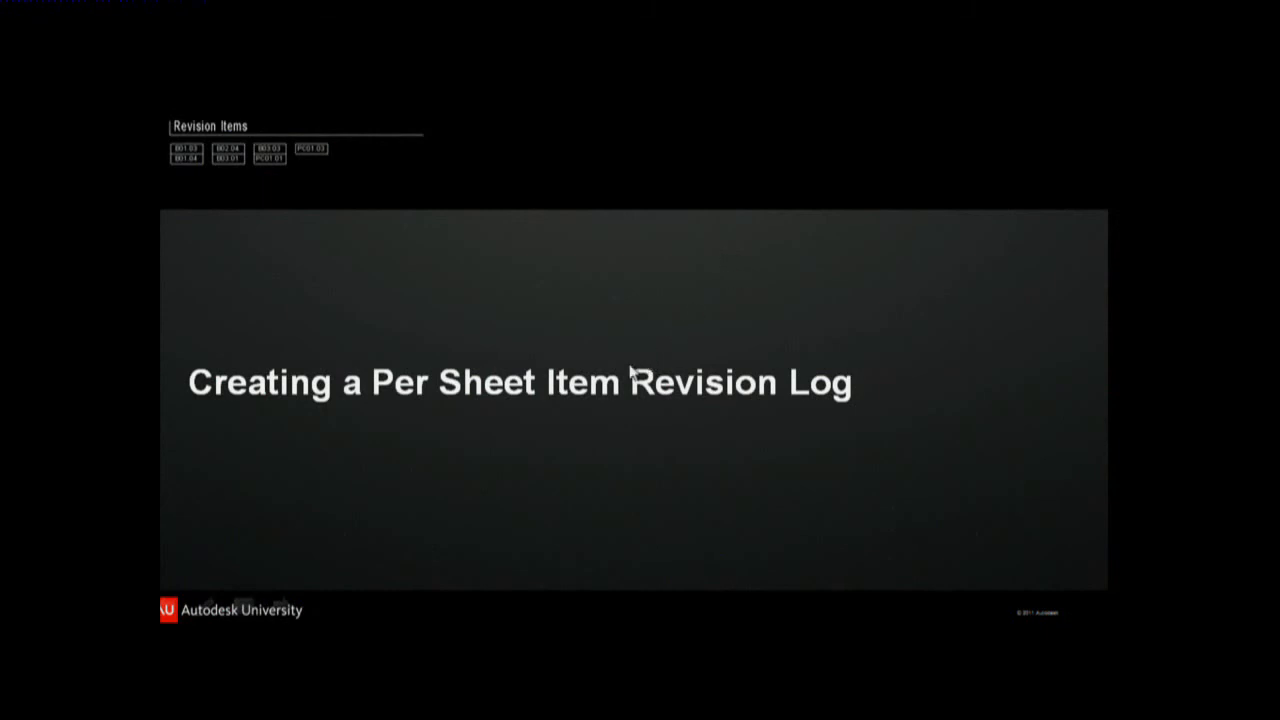
click(653, 425)
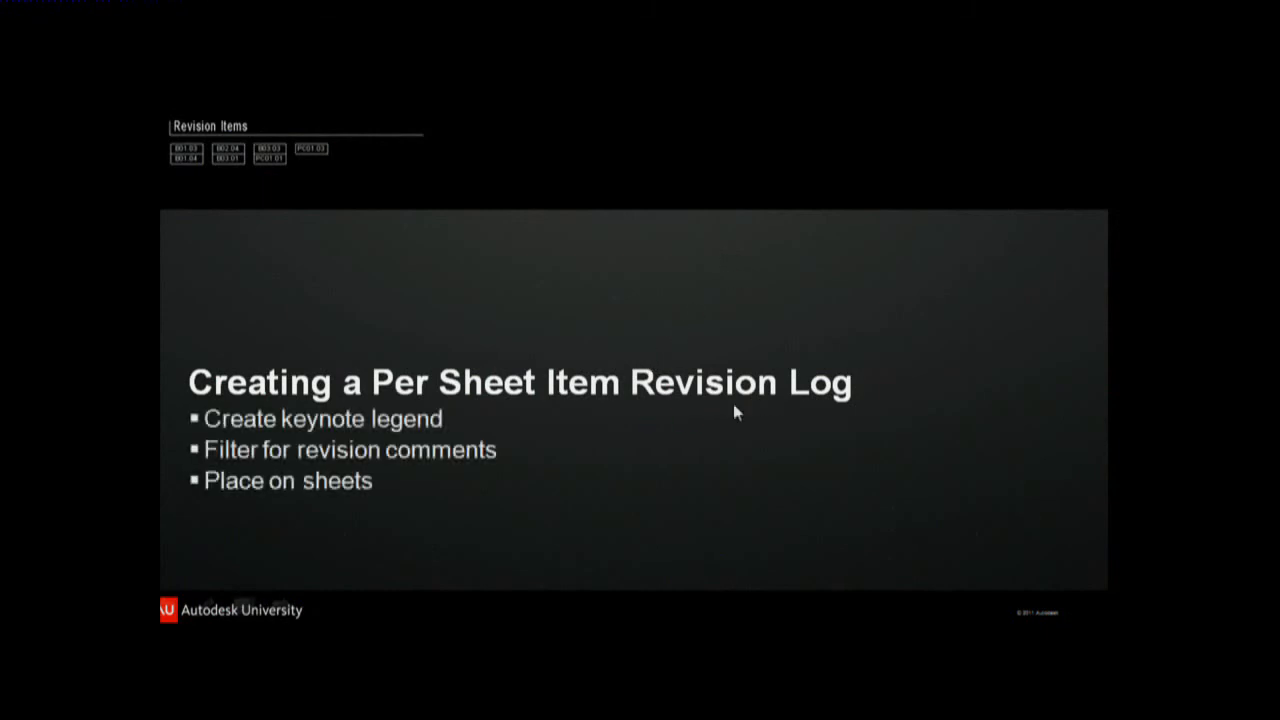
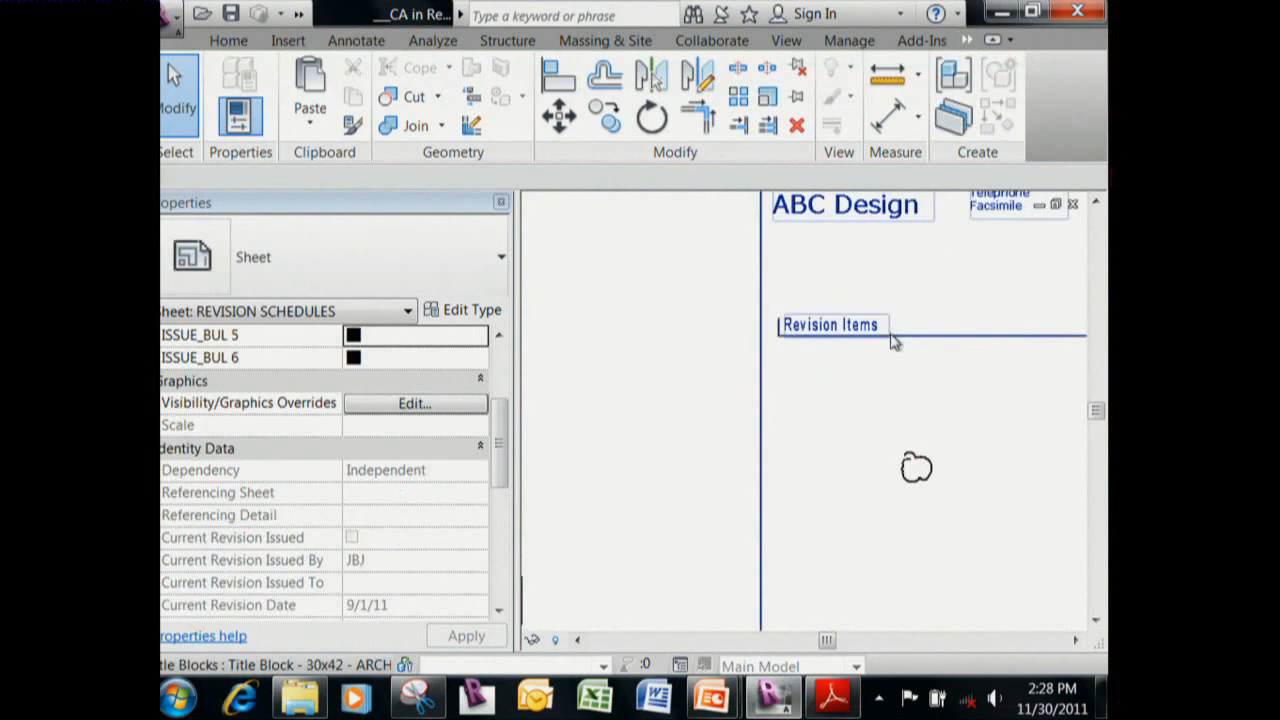
Delete the small revision cloud below the Revision Items heading in the sheet's title block.
click(977, 388)
middle_drag(957, 404, 787, 408)
scroll(789, 397, up, 1)
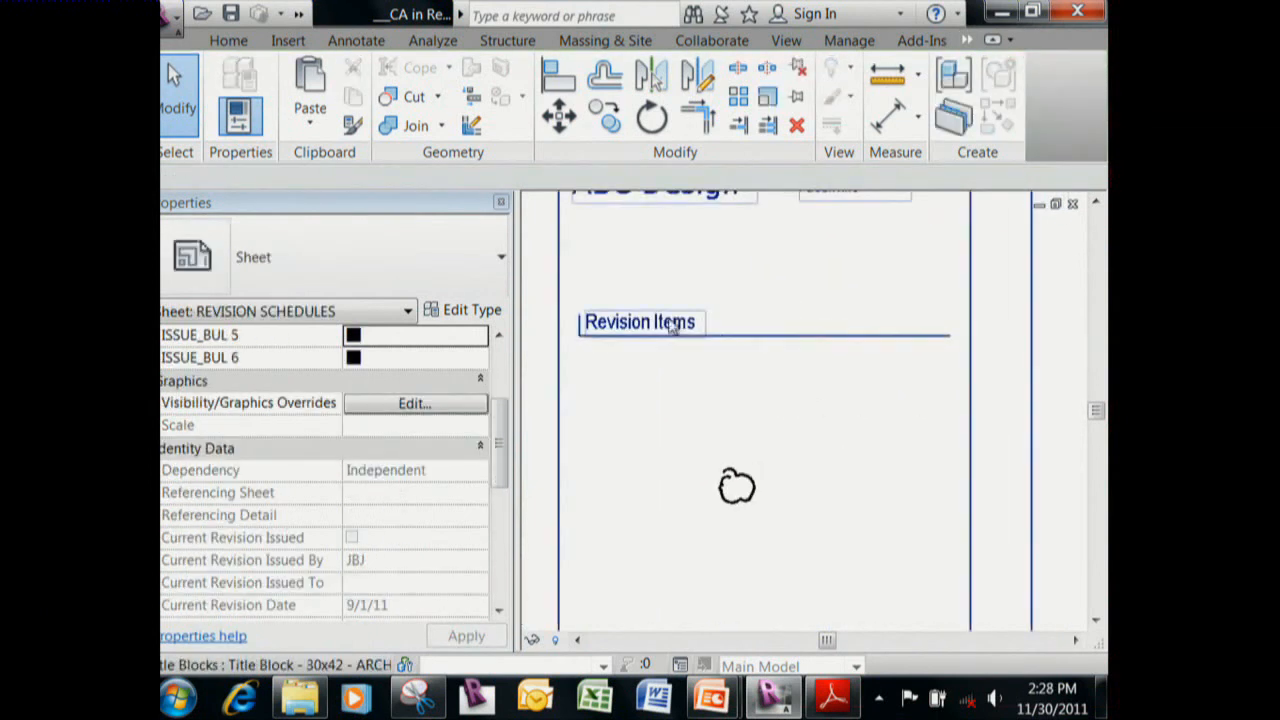
click(742, 485)
key(Delete)
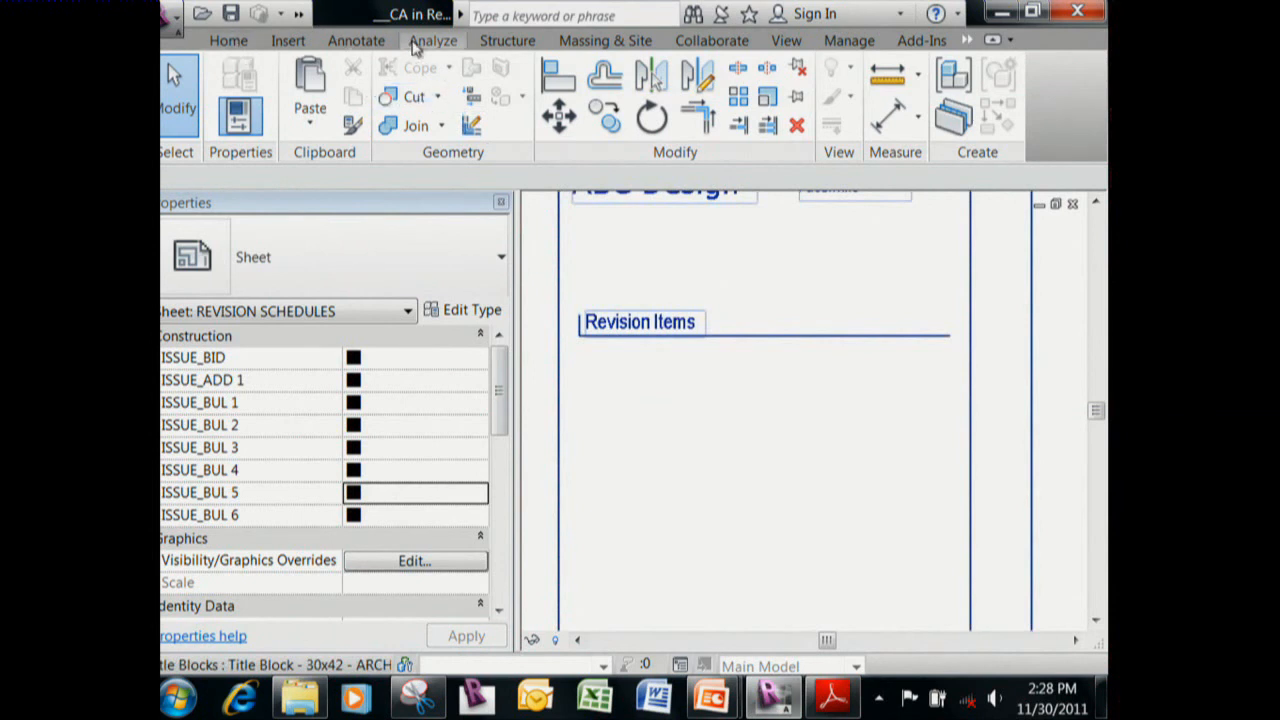
Create a keynote legend named REVISION SCHEDULE PER SHEET with the Key Value and Keynote Text fields.
click(784, 40)
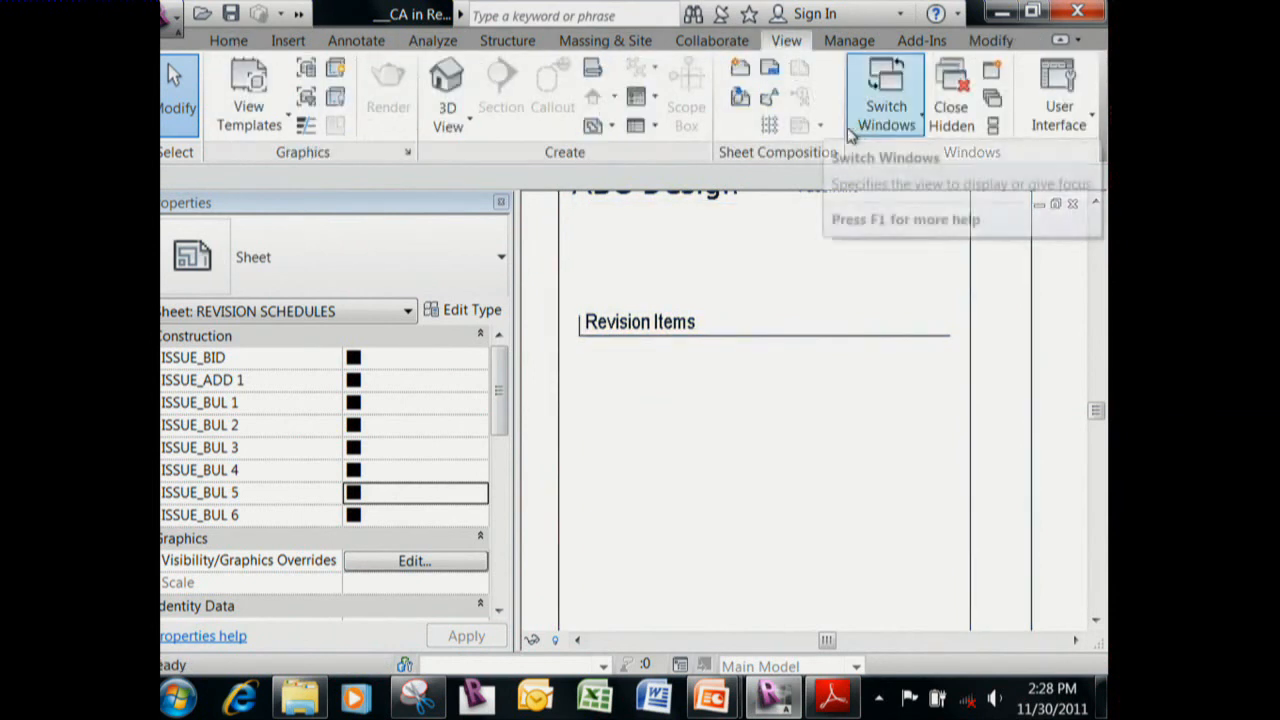
click(655, 127)
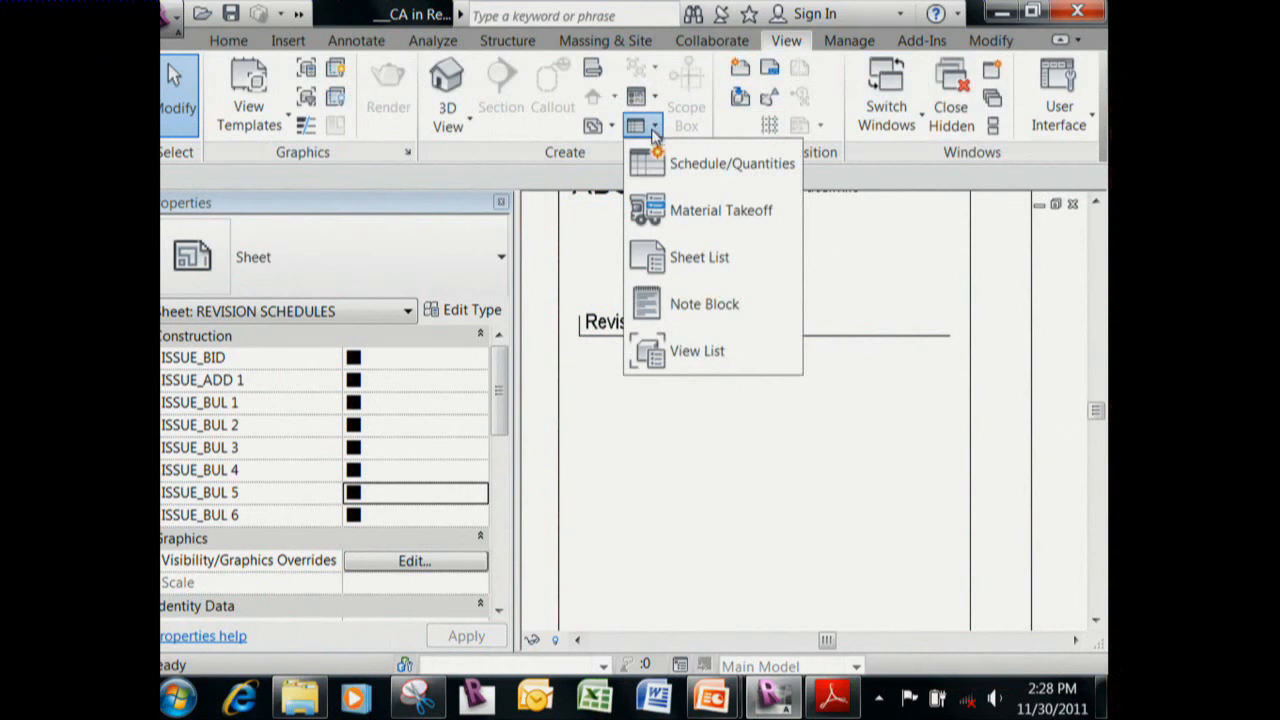
click(654, 98)
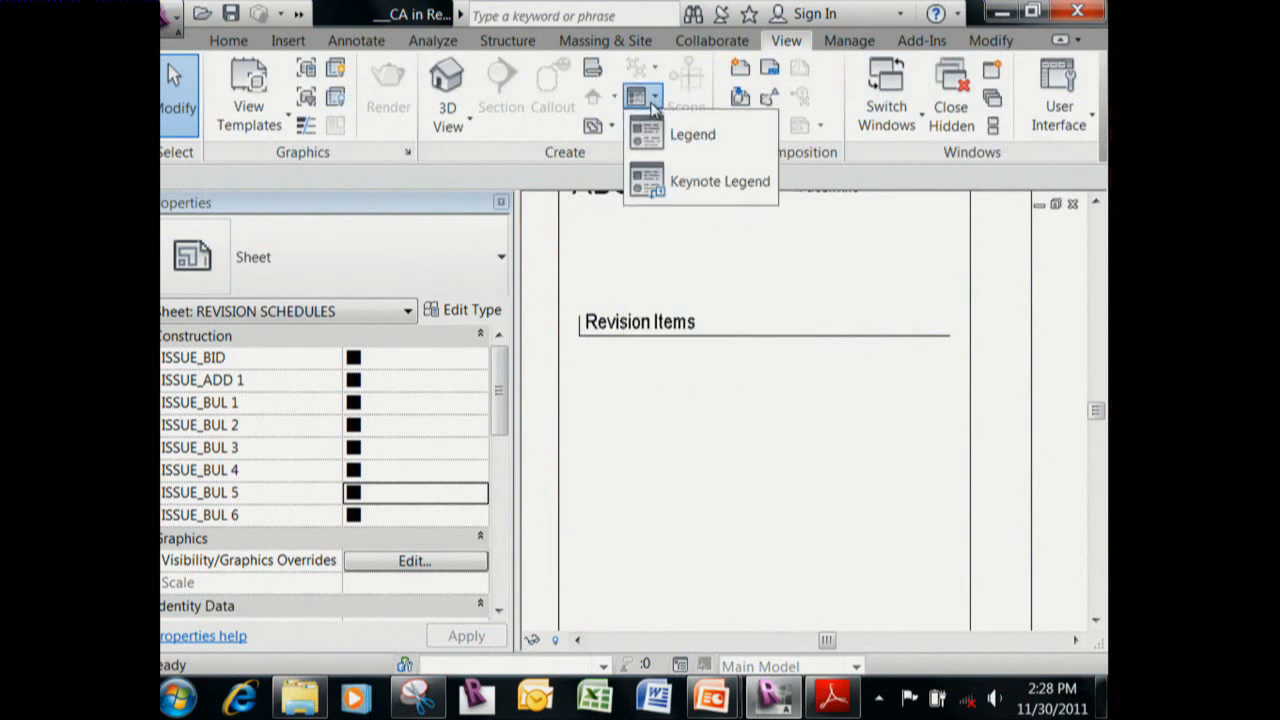
click(716, 183)
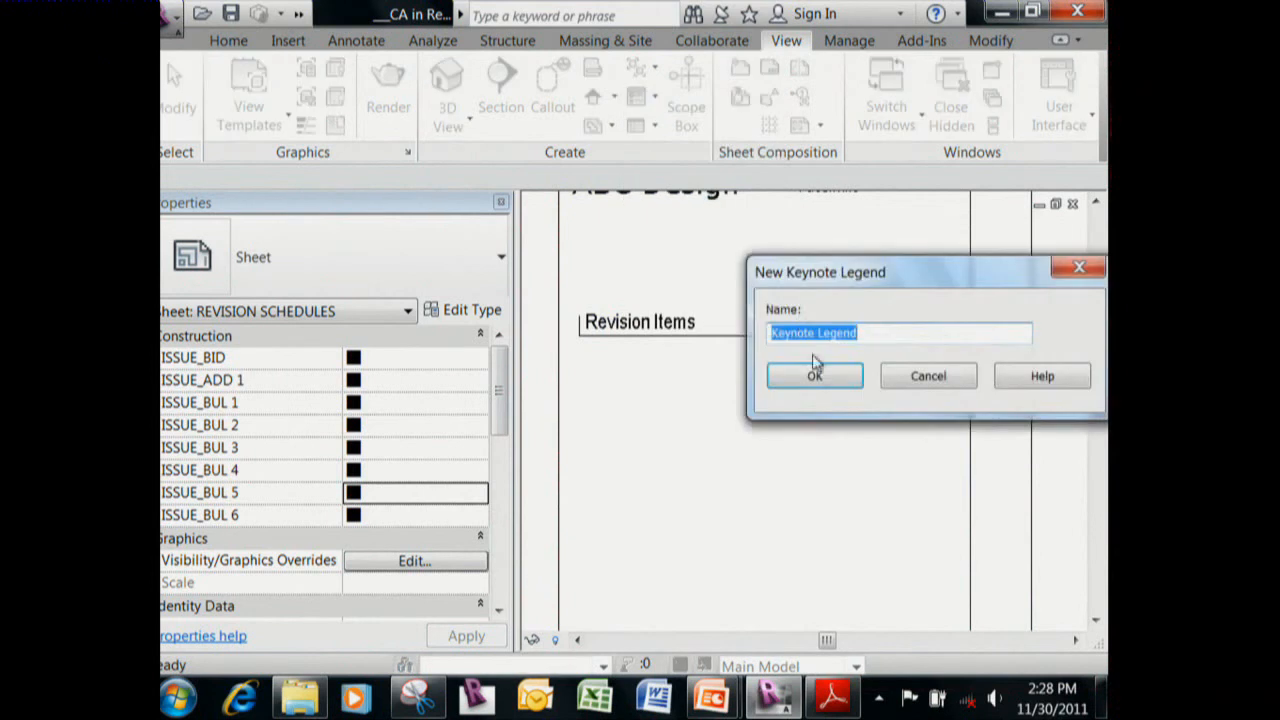
text(re)
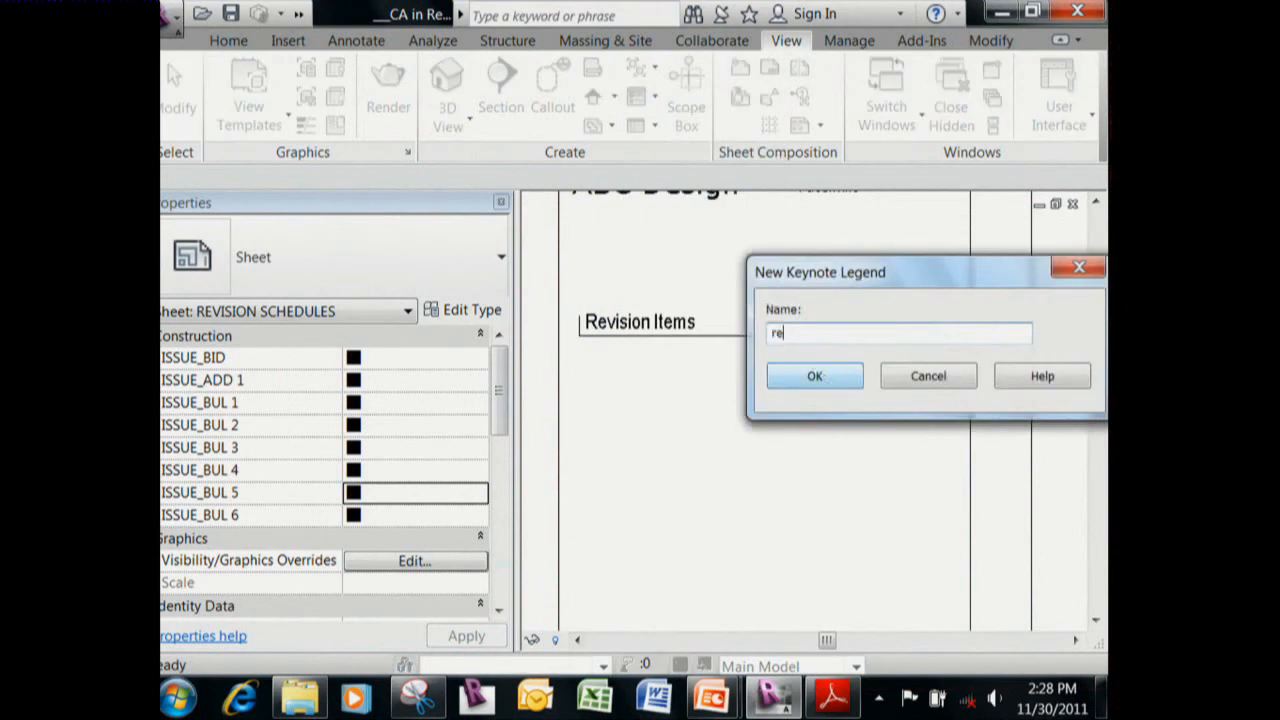
key(BackSpace)
text(REVISION SCHEDULE PER SHEET)
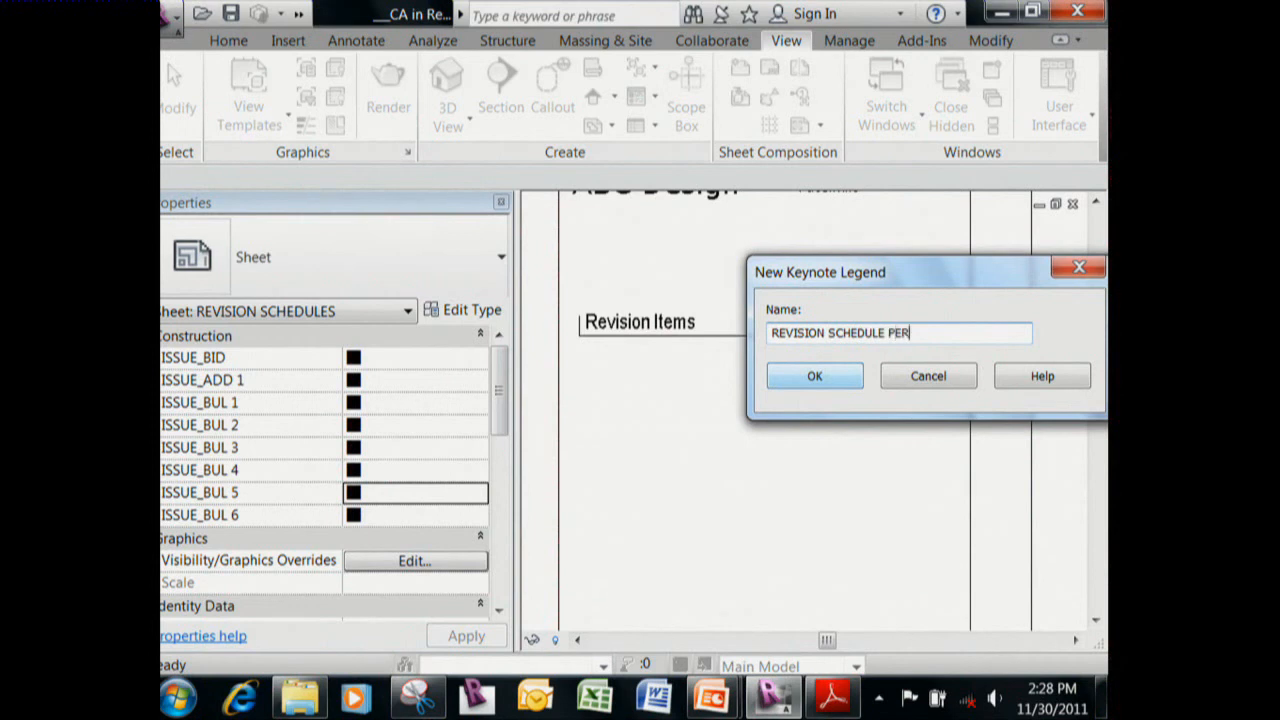
click(812, 380)
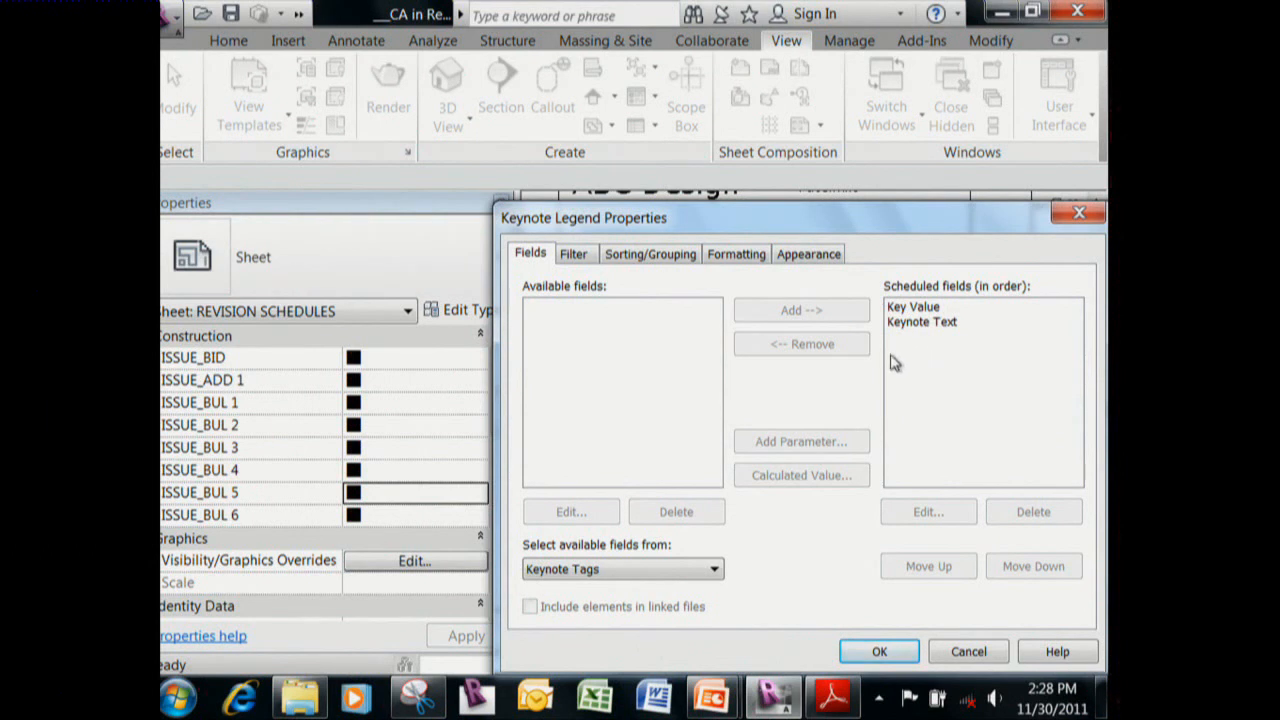
click(880, 652)
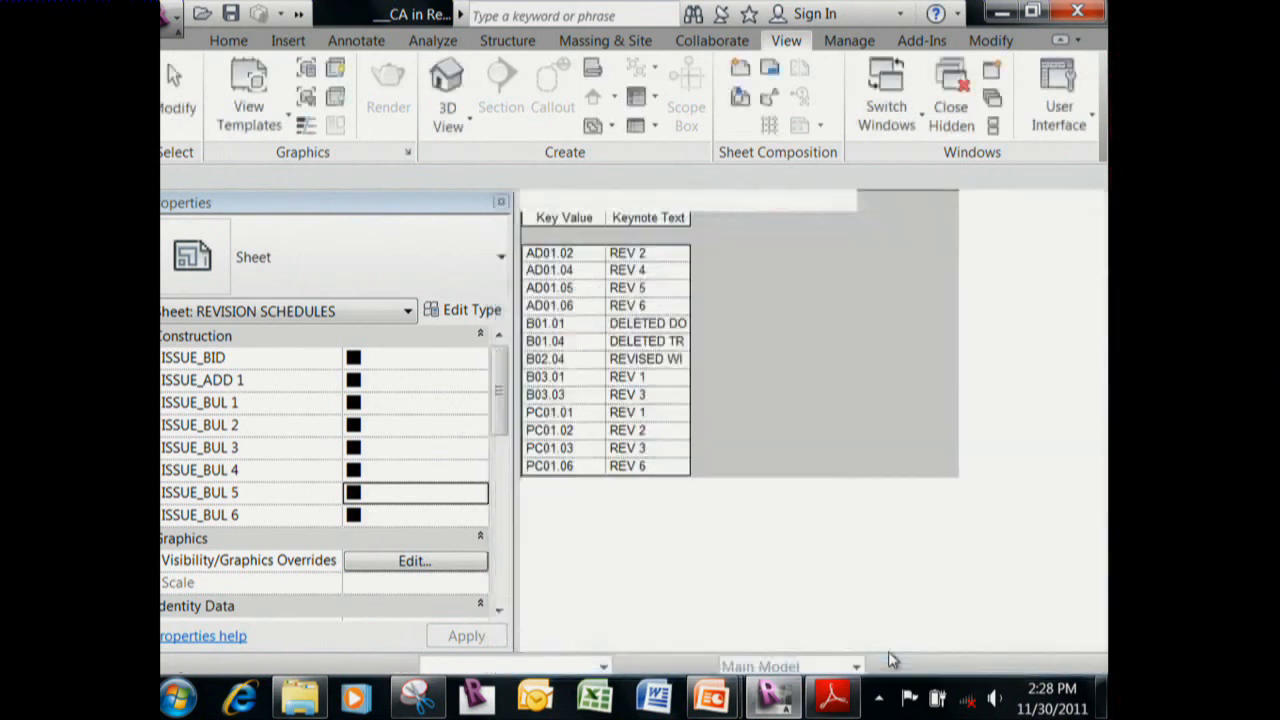
Widen the legend's Keynote Text column, turn on Filter by sheet, and close the legend view.
drag(690, 207, 954, 216)
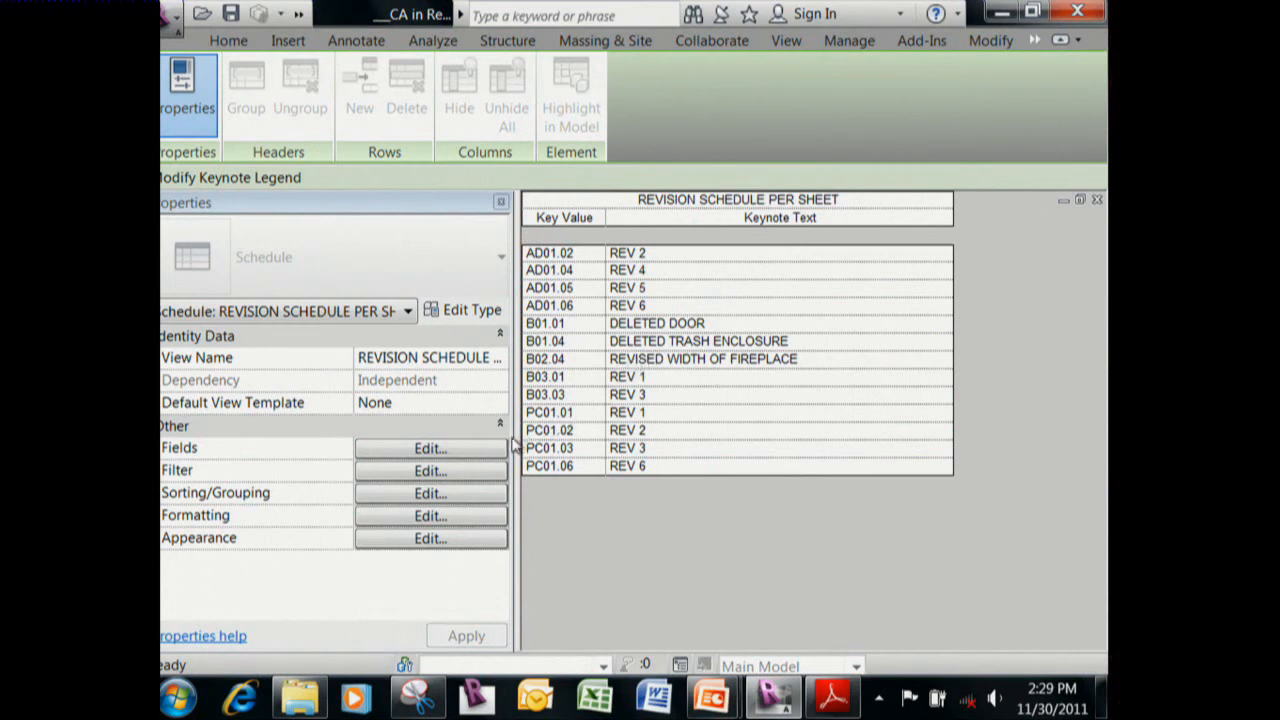
click(433, 472)
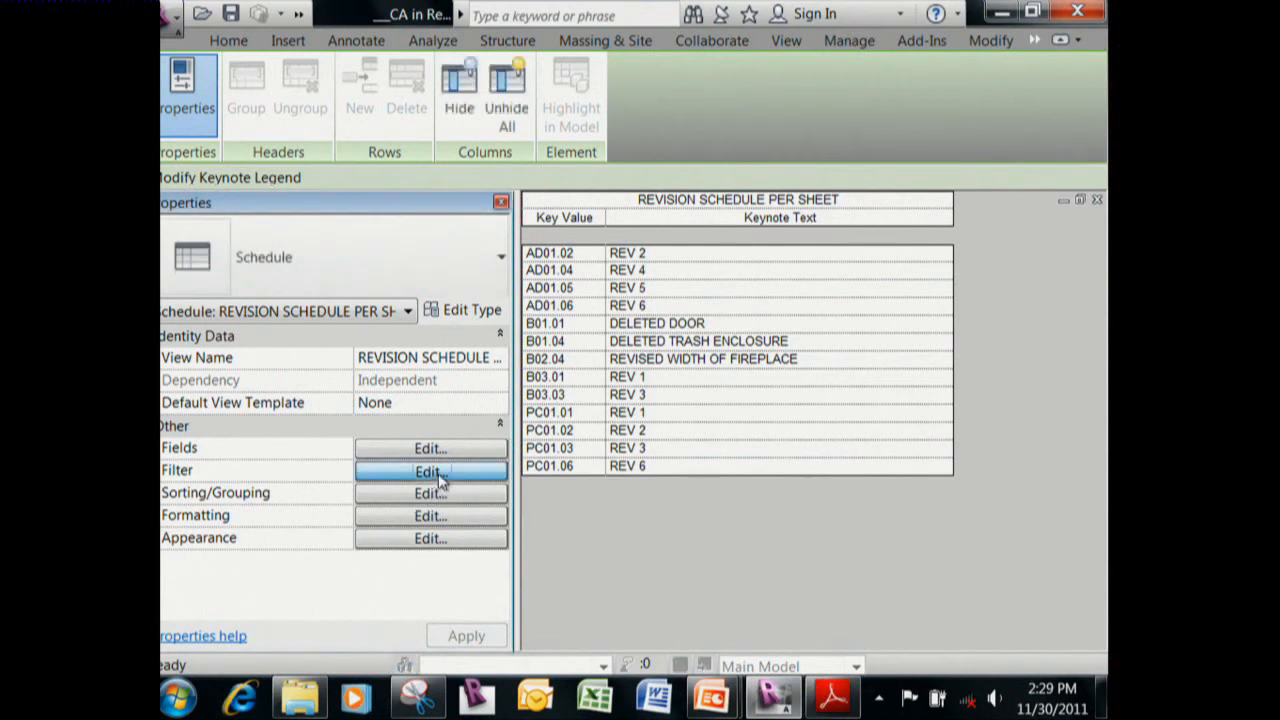
drag(705, 225, 601, 107)
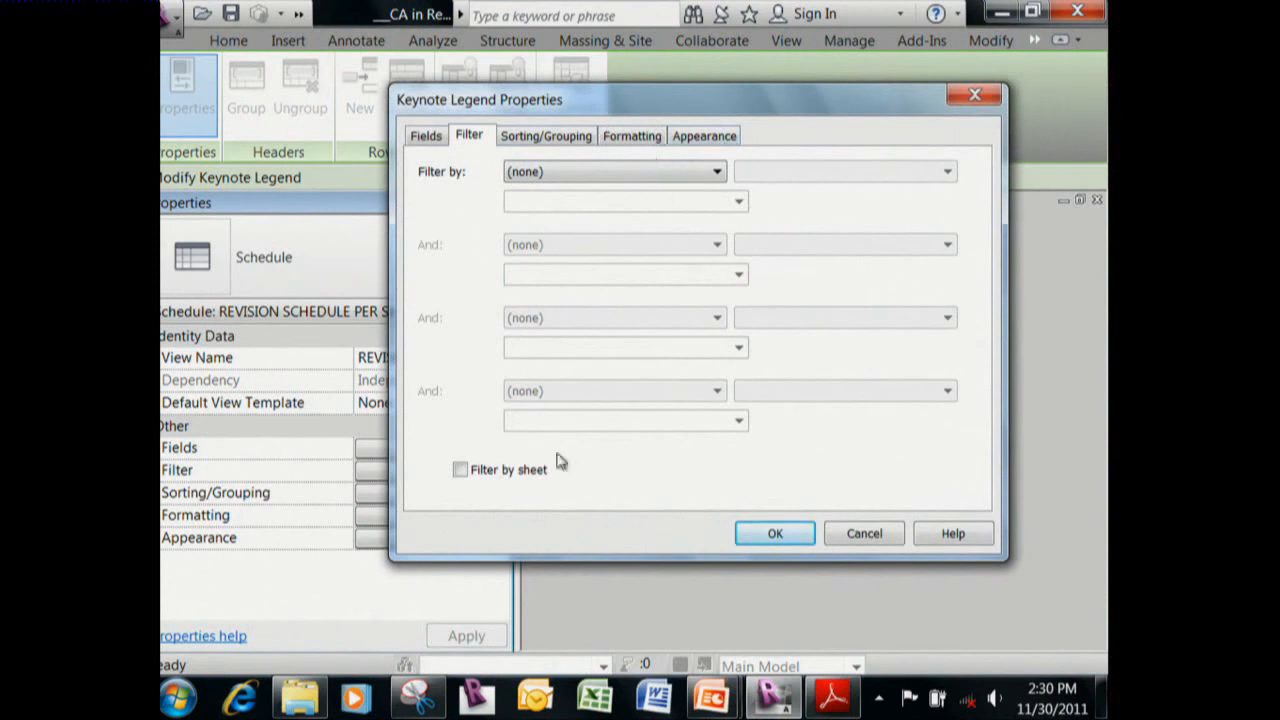
click(461, 471)
click(776, 534)
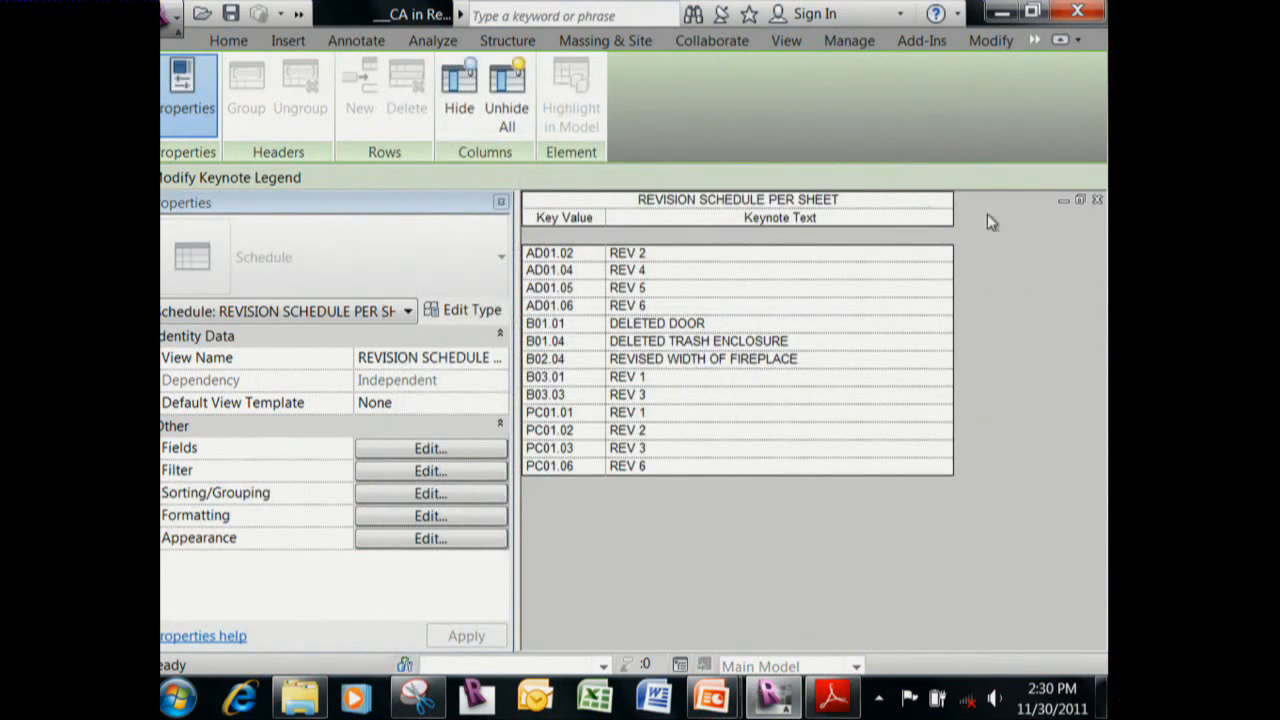
click(1097, 201)
Display a widened Project Browser with Legends expanded and the On Sheets, Schedules/Quantities and Sheets groups collapsed.
drag(498, 491, 526, 323)
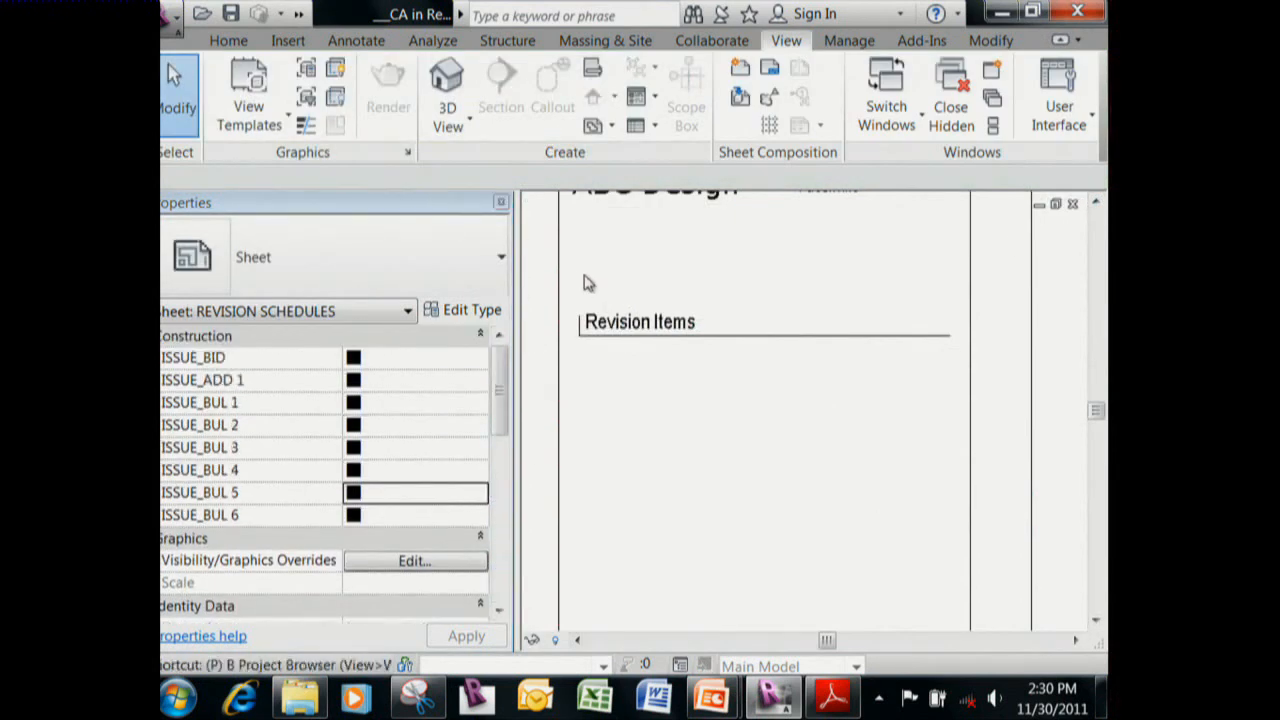
key(b)
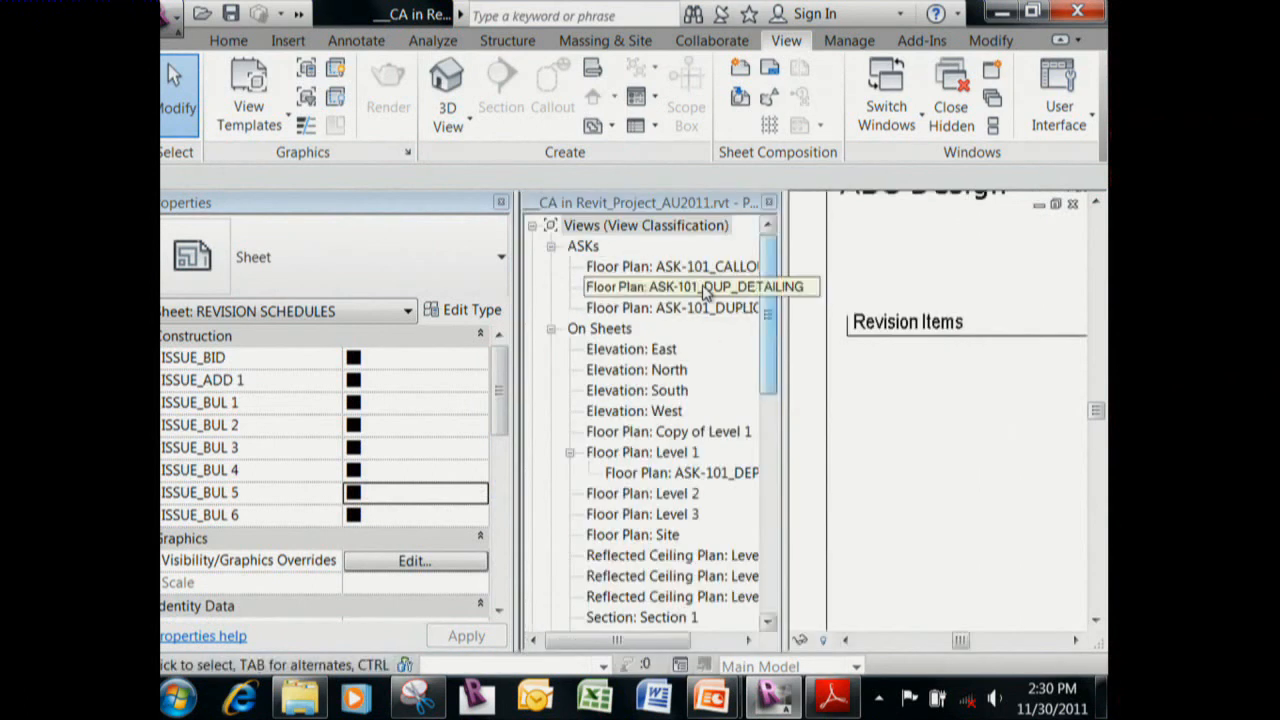
click(551, 329)
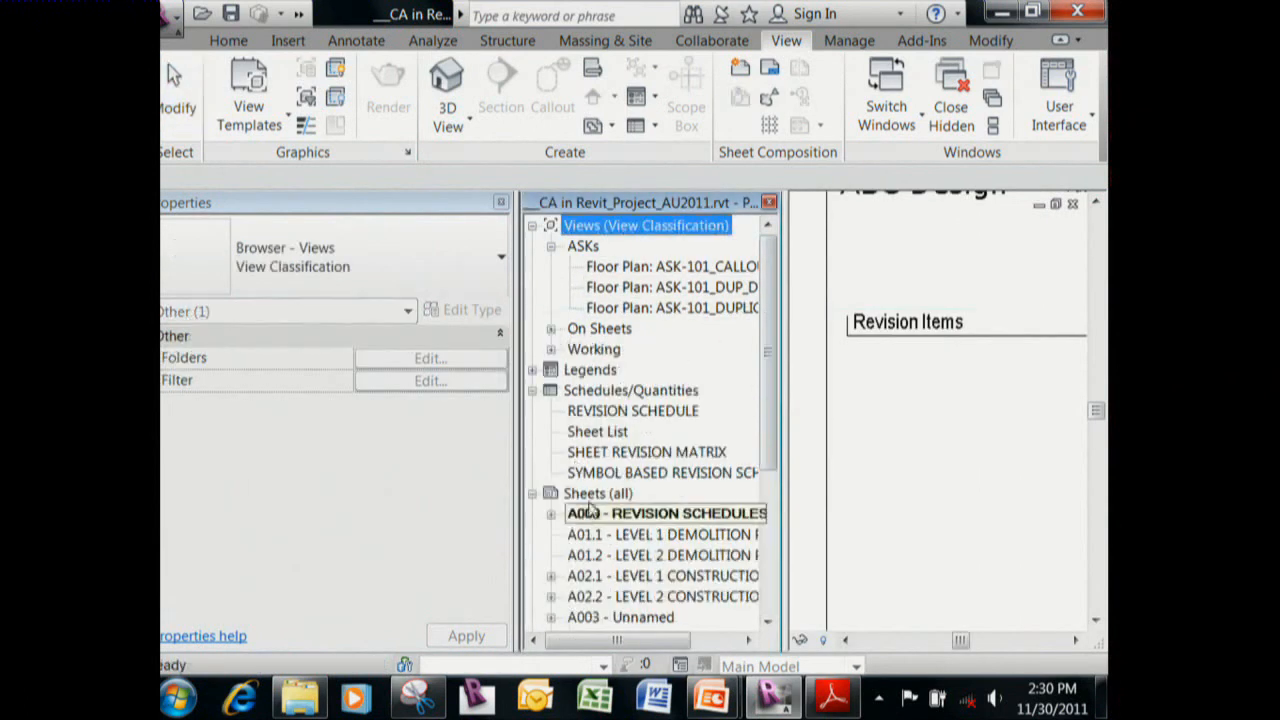
scroll(549, 421, down, 2)
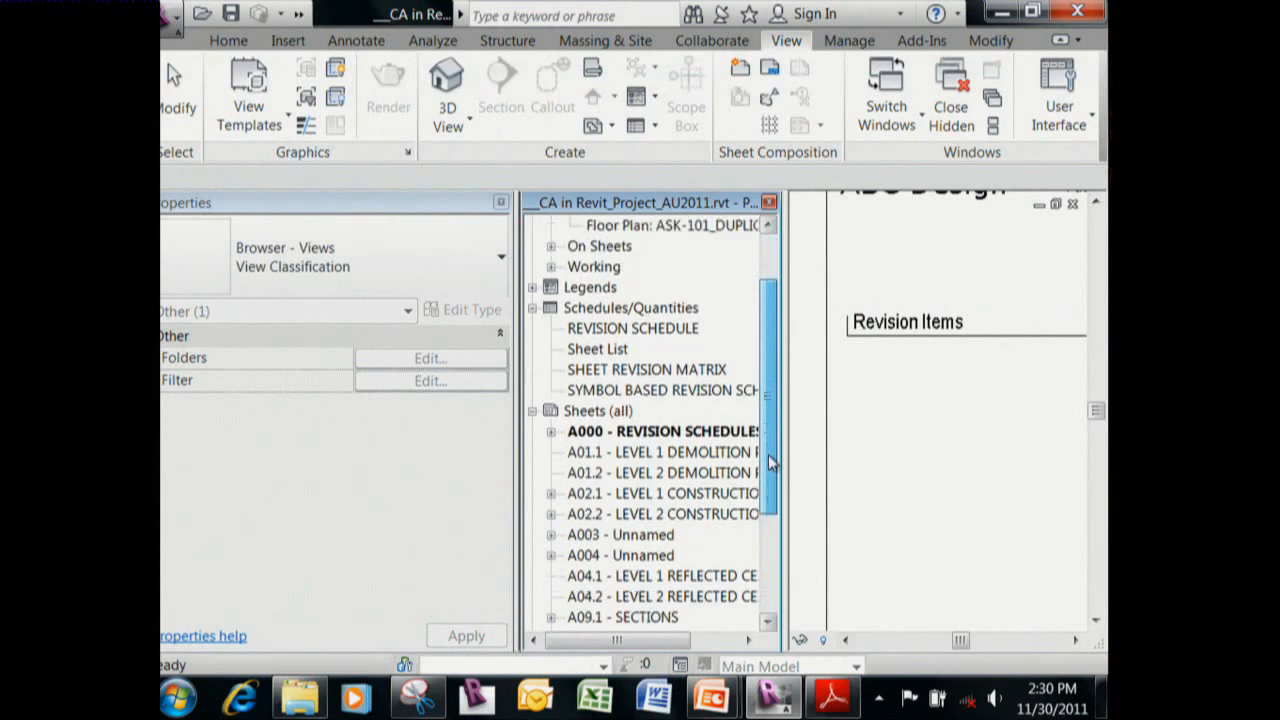
click(532, 411)
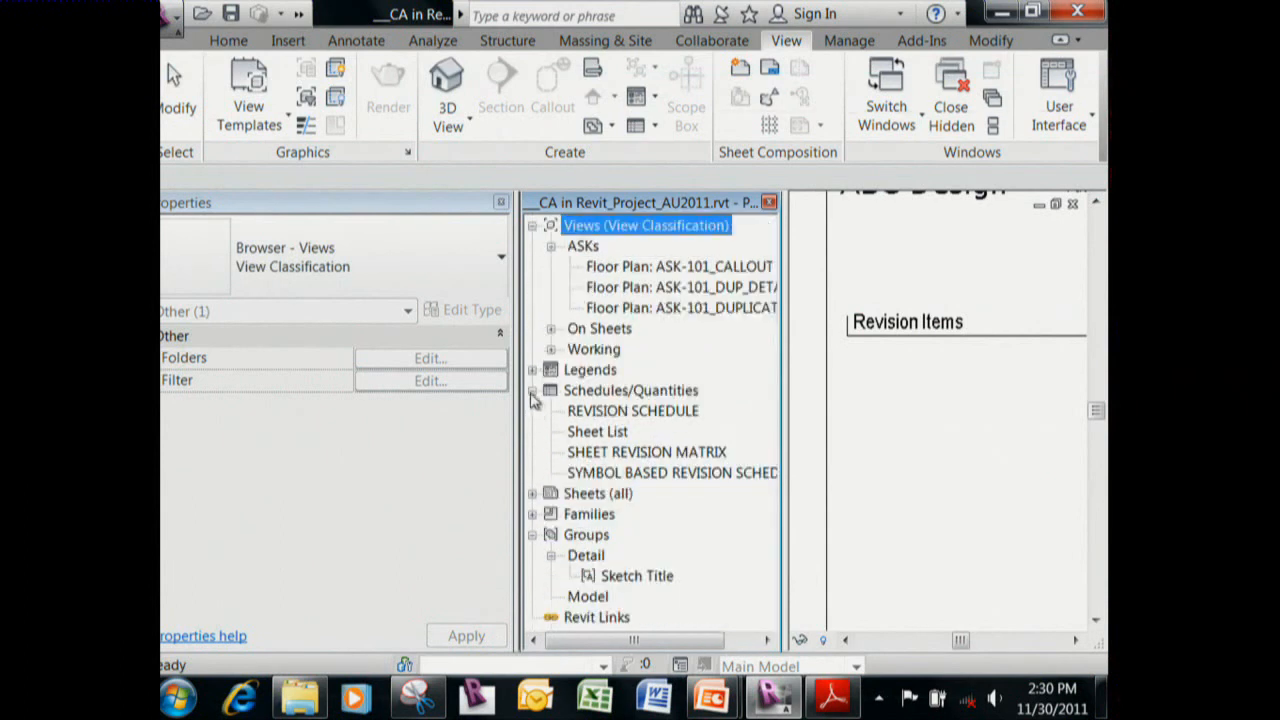
click(532, 391)
click(532, 370)
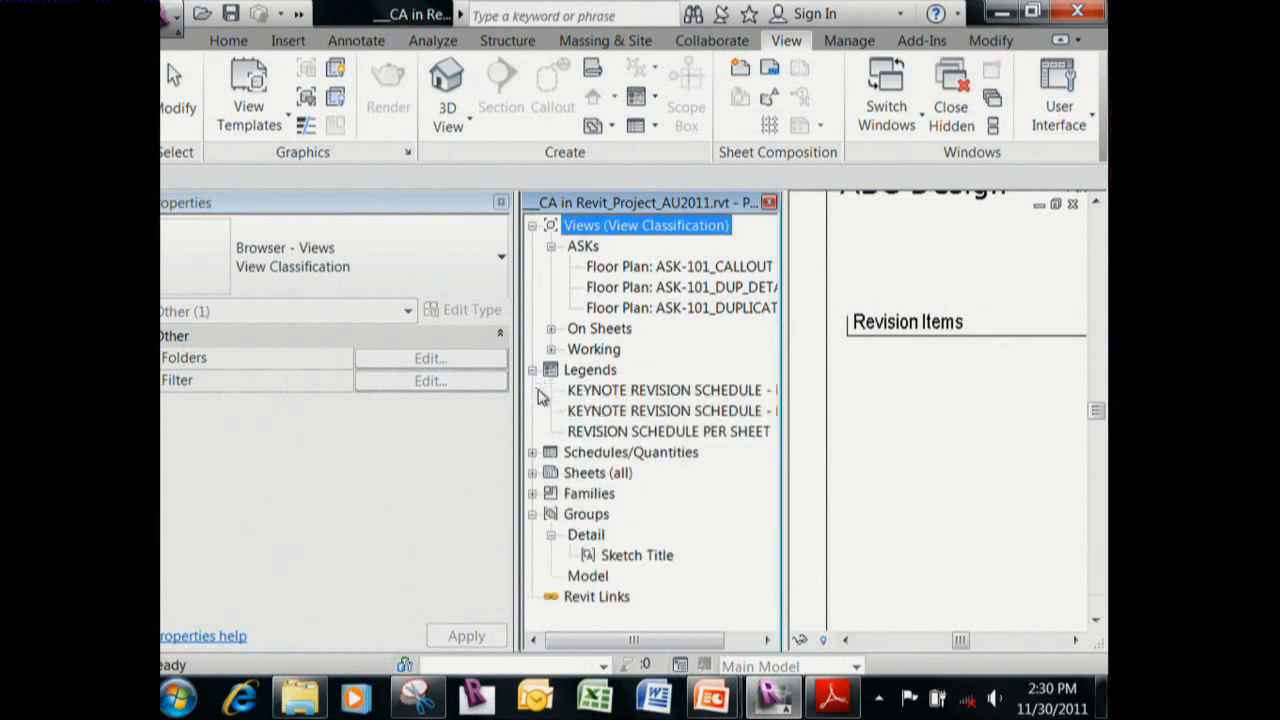
drag(785, 371, 851, 371)
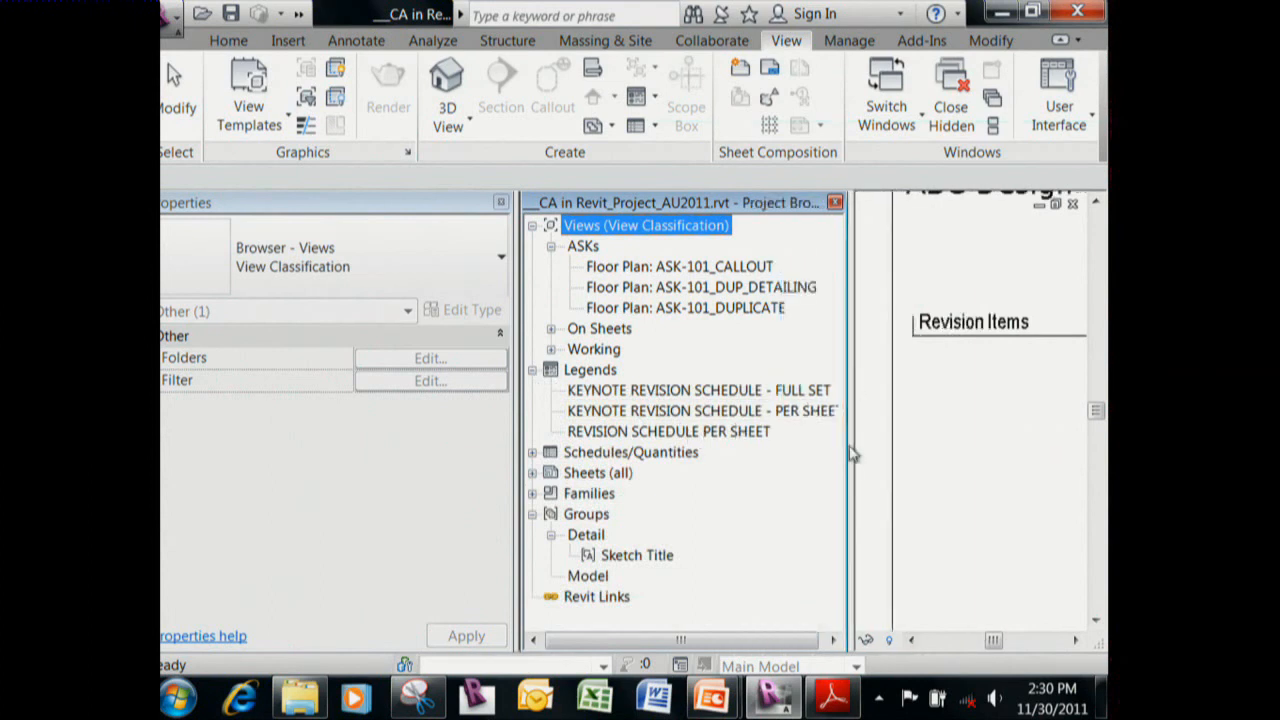
Place the REVISION SCHEDULE PER SHEET legend below the Revision Items heading and stretch it to the heading line's width.
click(686, 432)
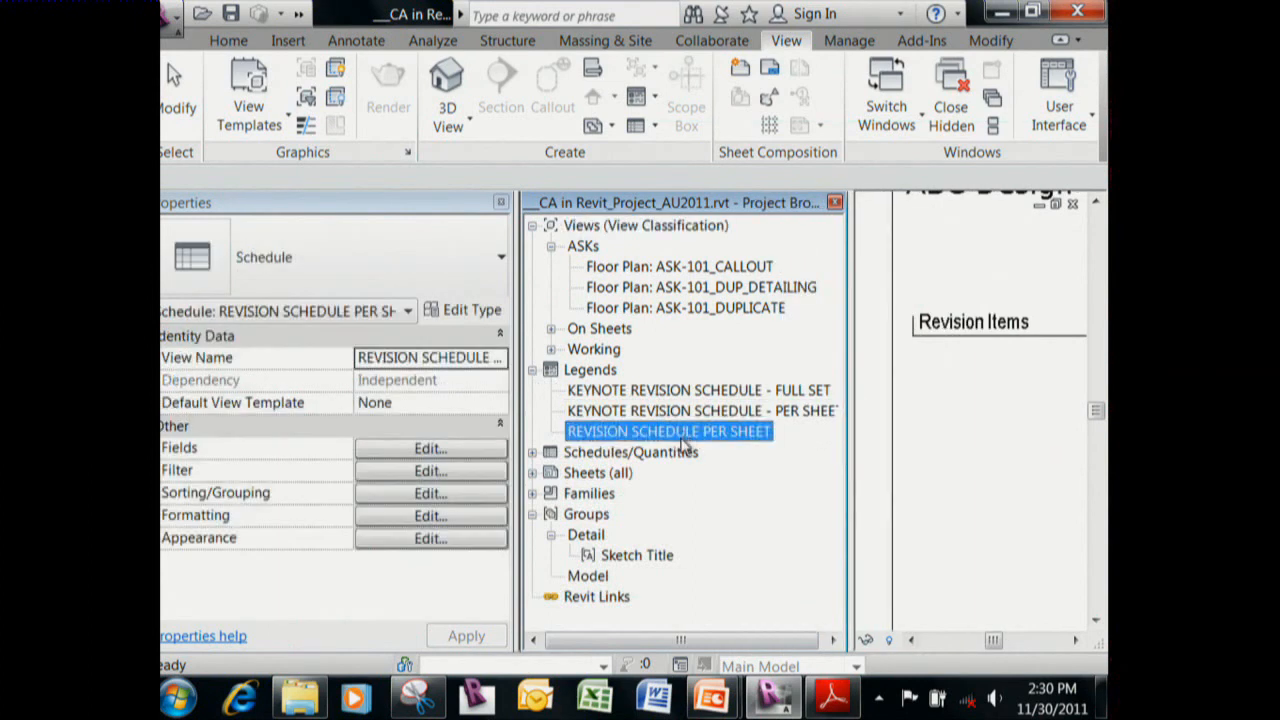
click(975, 432)
scroll(957, 434, down, 4)
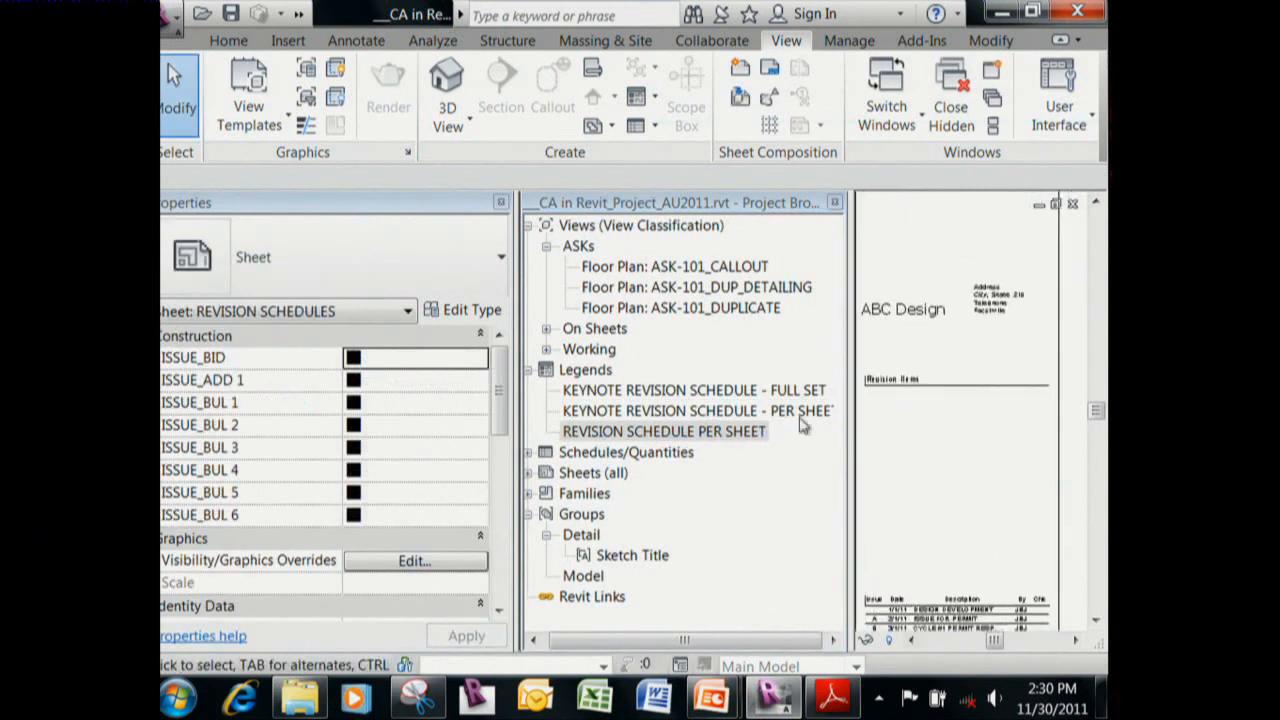
drag(714, 437, 929, 423)
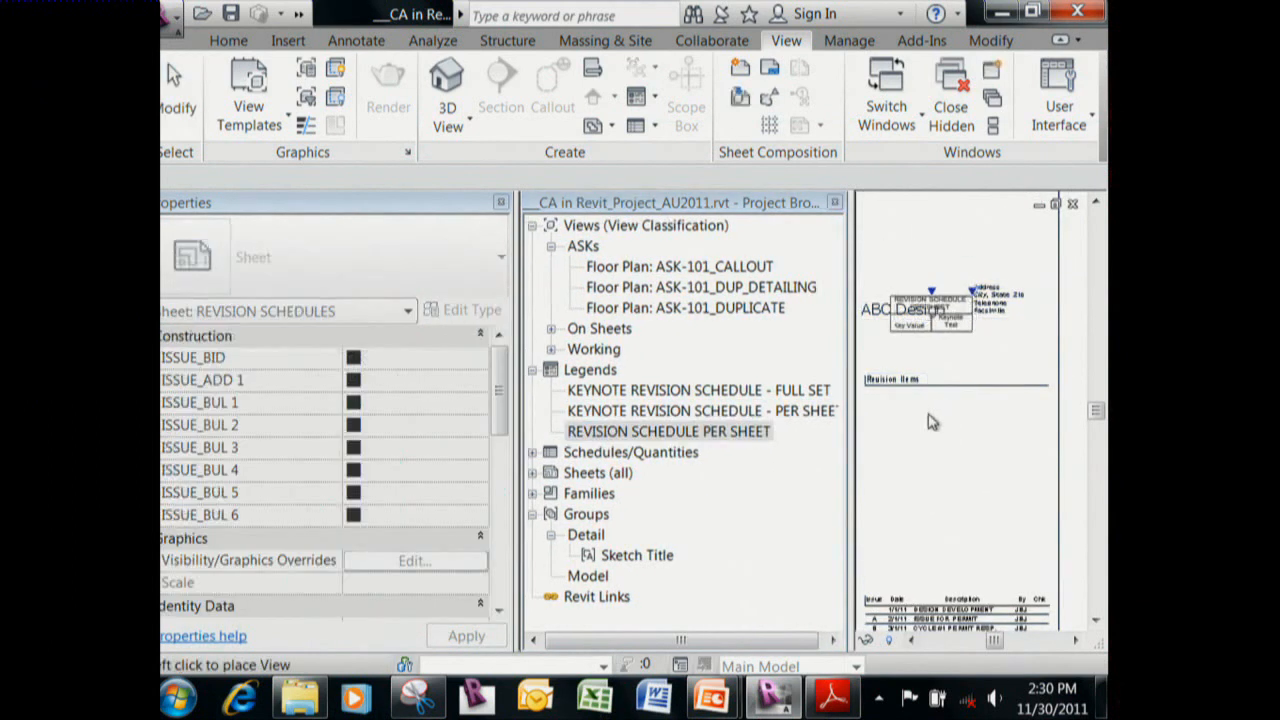
click(909, 512)
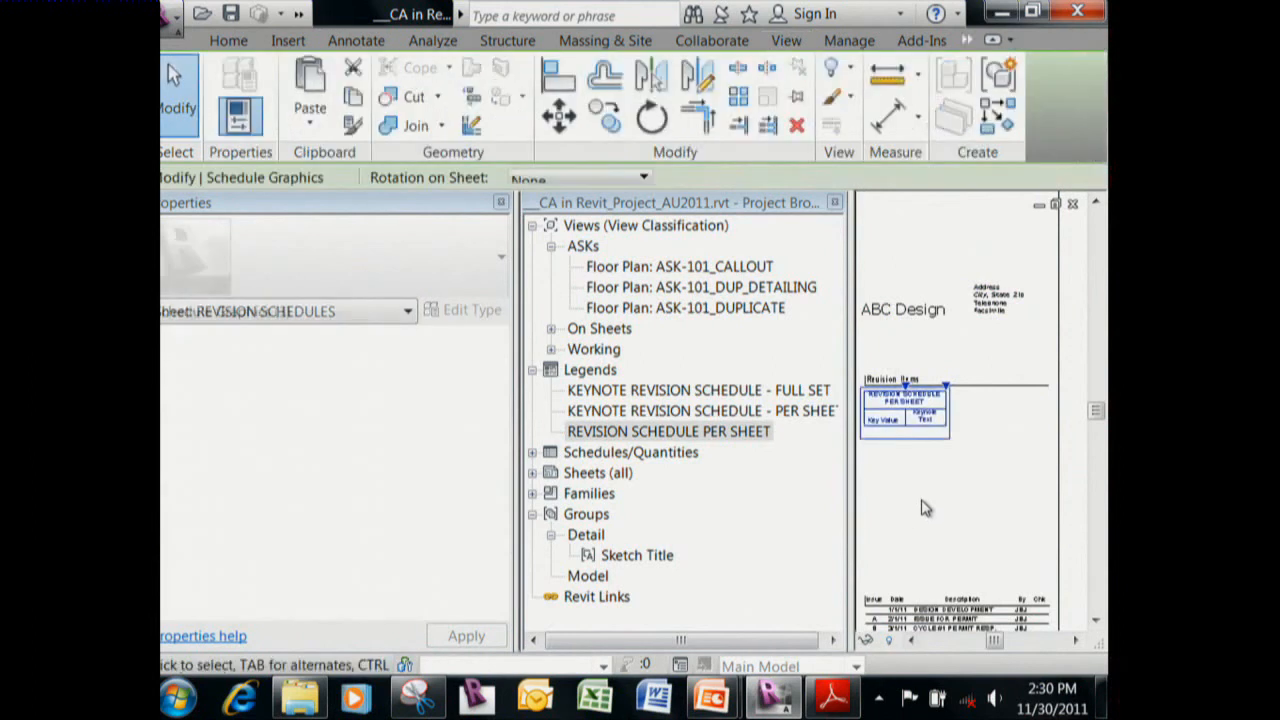
scroll(950, 405, up, 2)
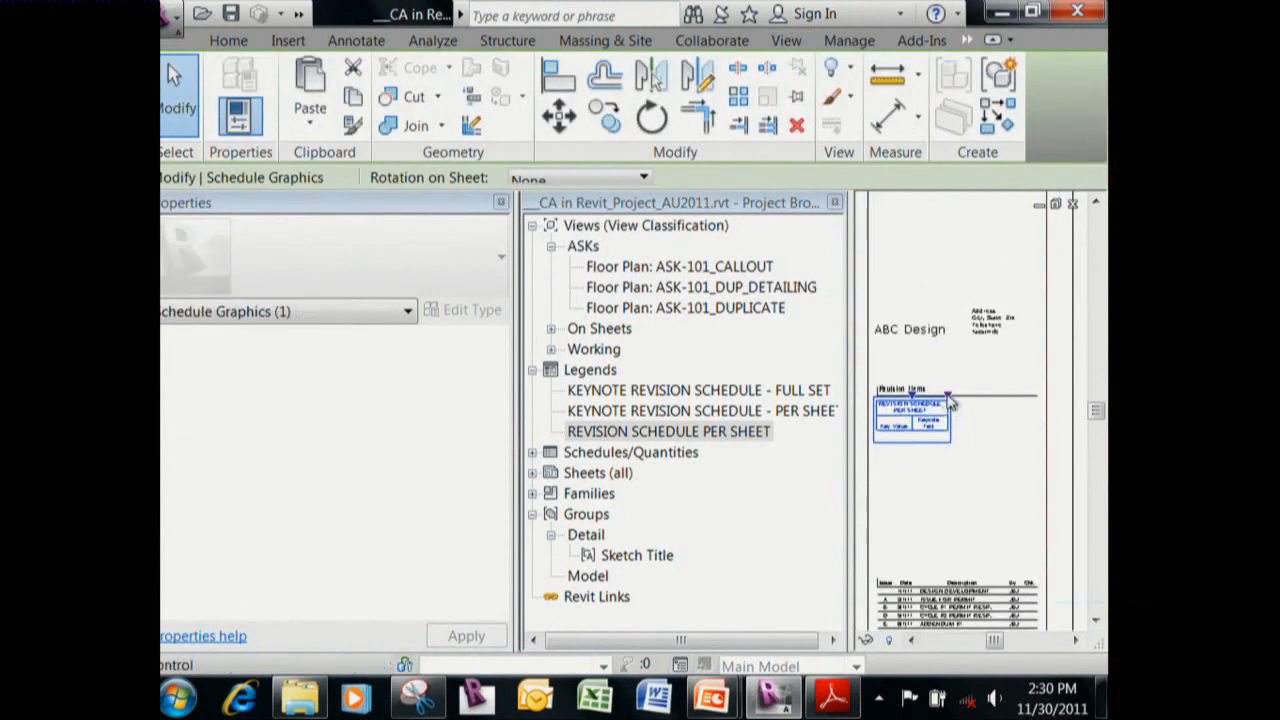
drag(952, 402, 1040, 418)
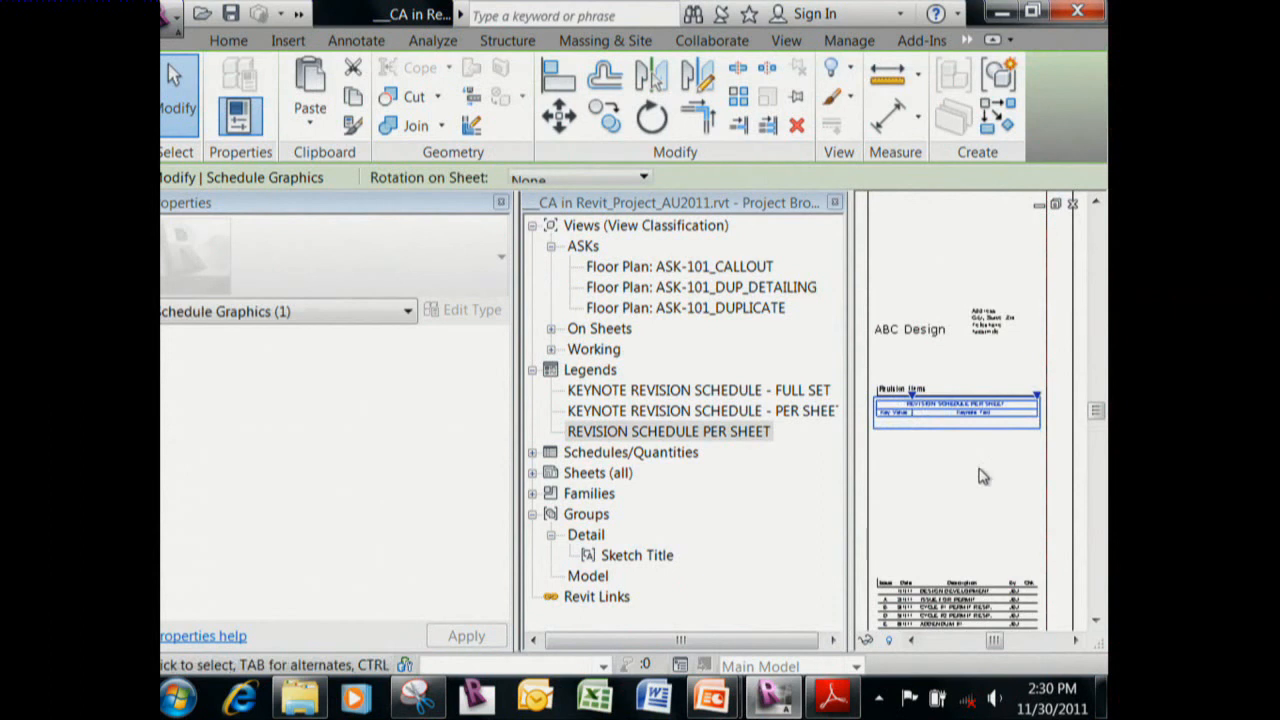
Examine the placed revision legend within the sheet's title block.
middle_drag(938, 471, 1067, 372)
scroll(966, 477, down, 1)
scroll(970, 431, down, 3)
click(925, 445)
scroll(990, 388, down, 2)
middle_drag(974, 403, 836, 402)
scroll(918, 375, up, 5)
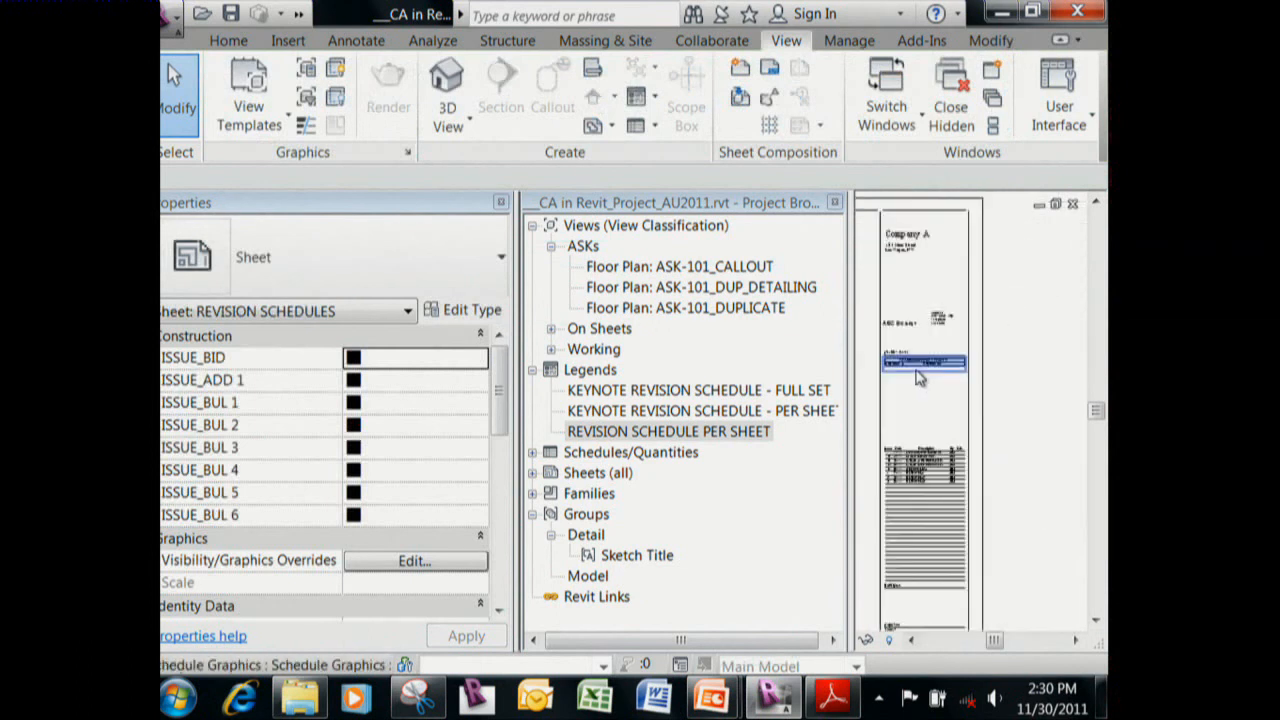
scroll(925, 378, up, 1)
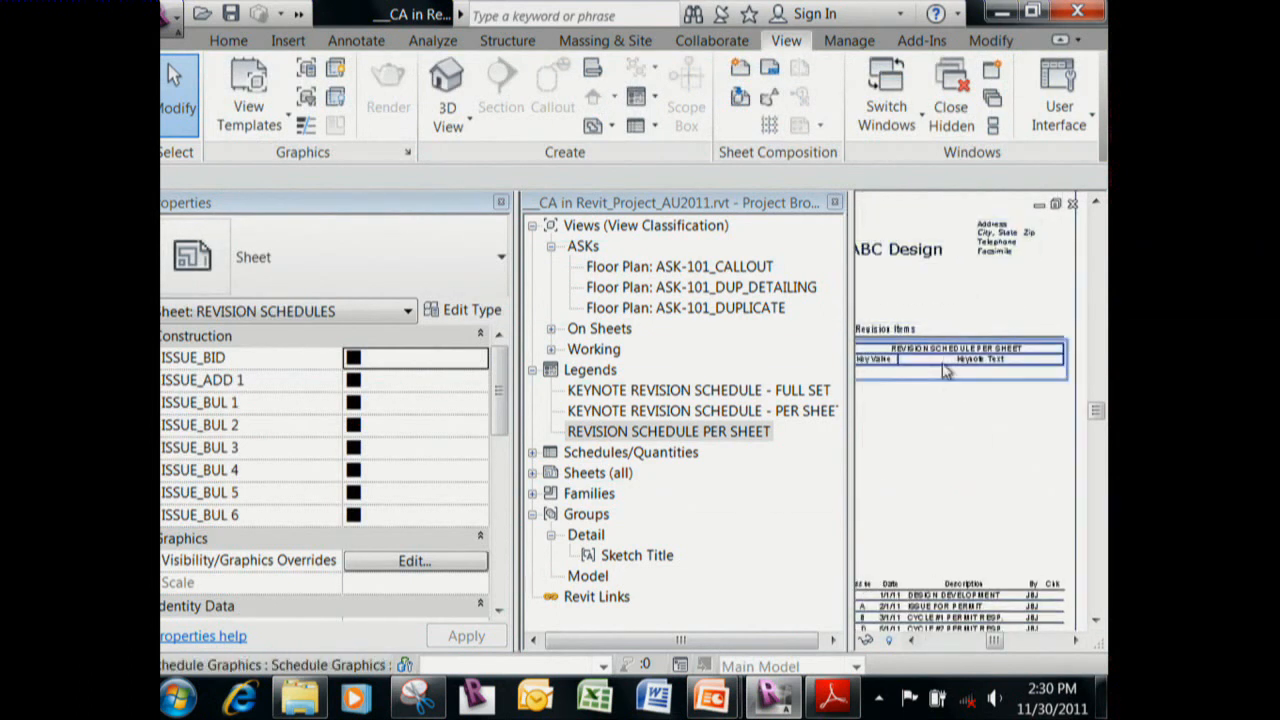
Remove the Keynote Text field from the placed legend, keeping only Key Value, and close the legend view.
click(942, 369)
middle_drag(929, 398, 958, 408)
right_click(955, 372)
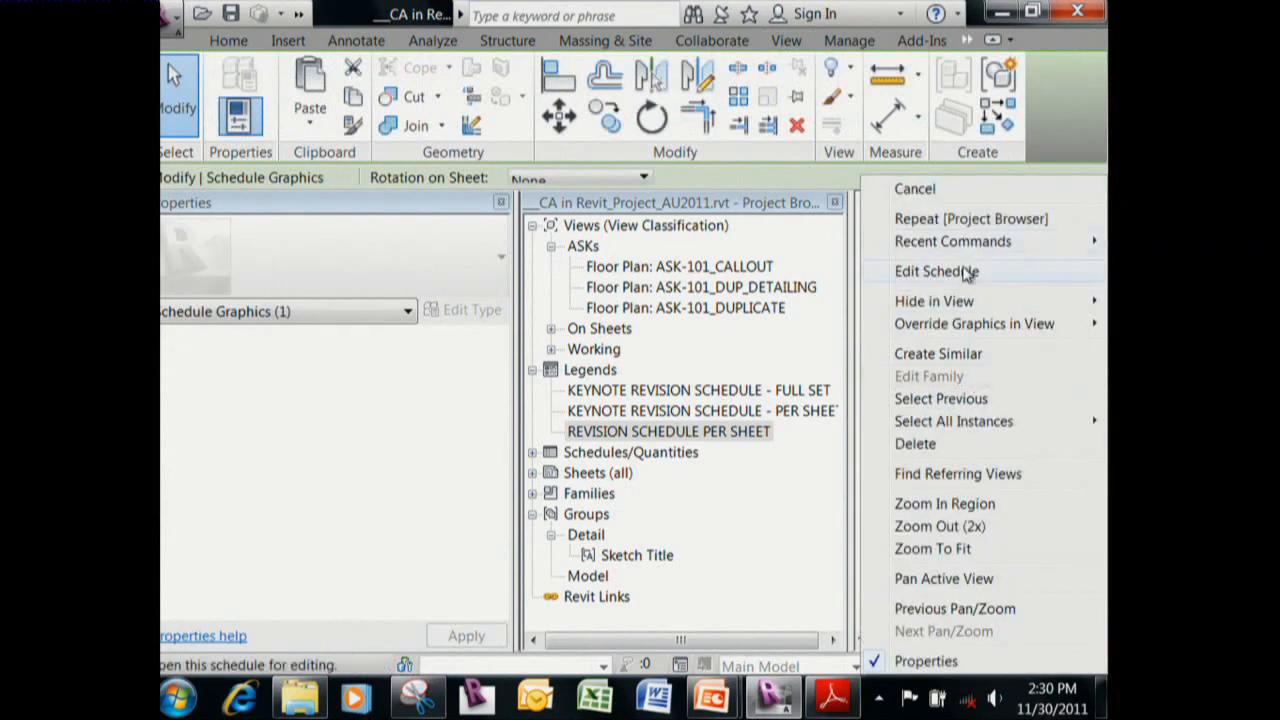
click(1008, 269)
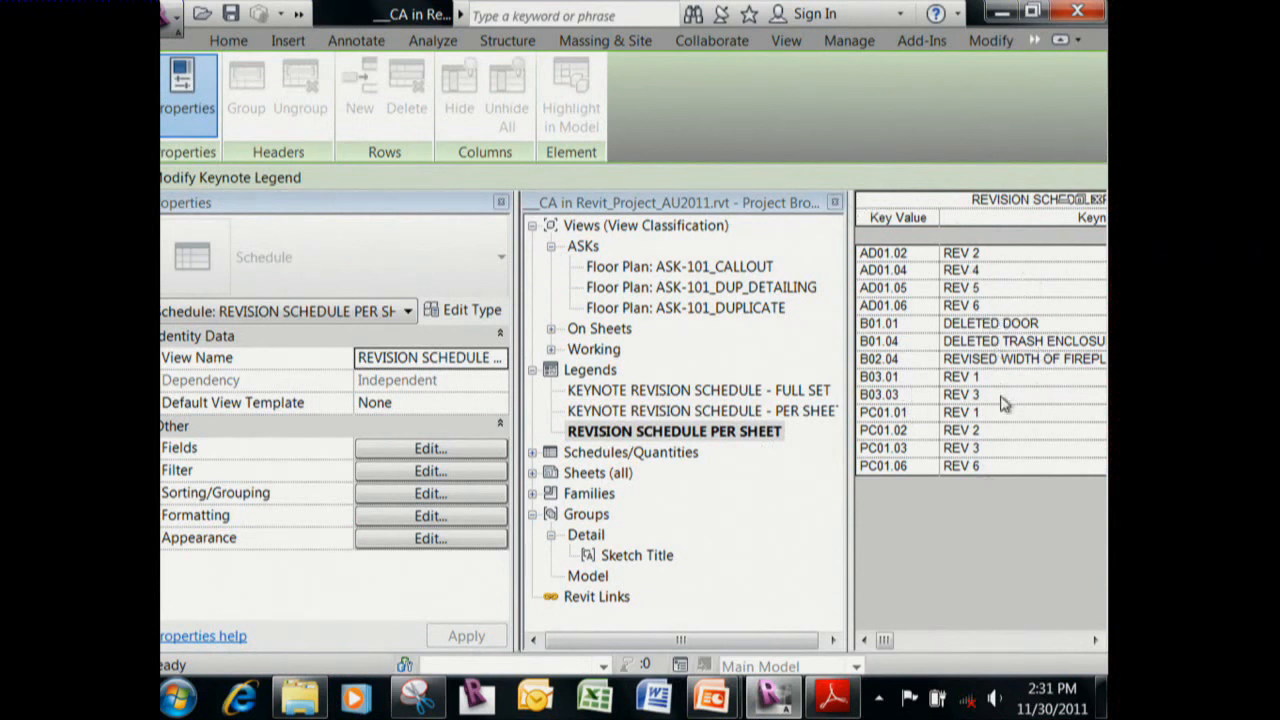
click(425, 449)
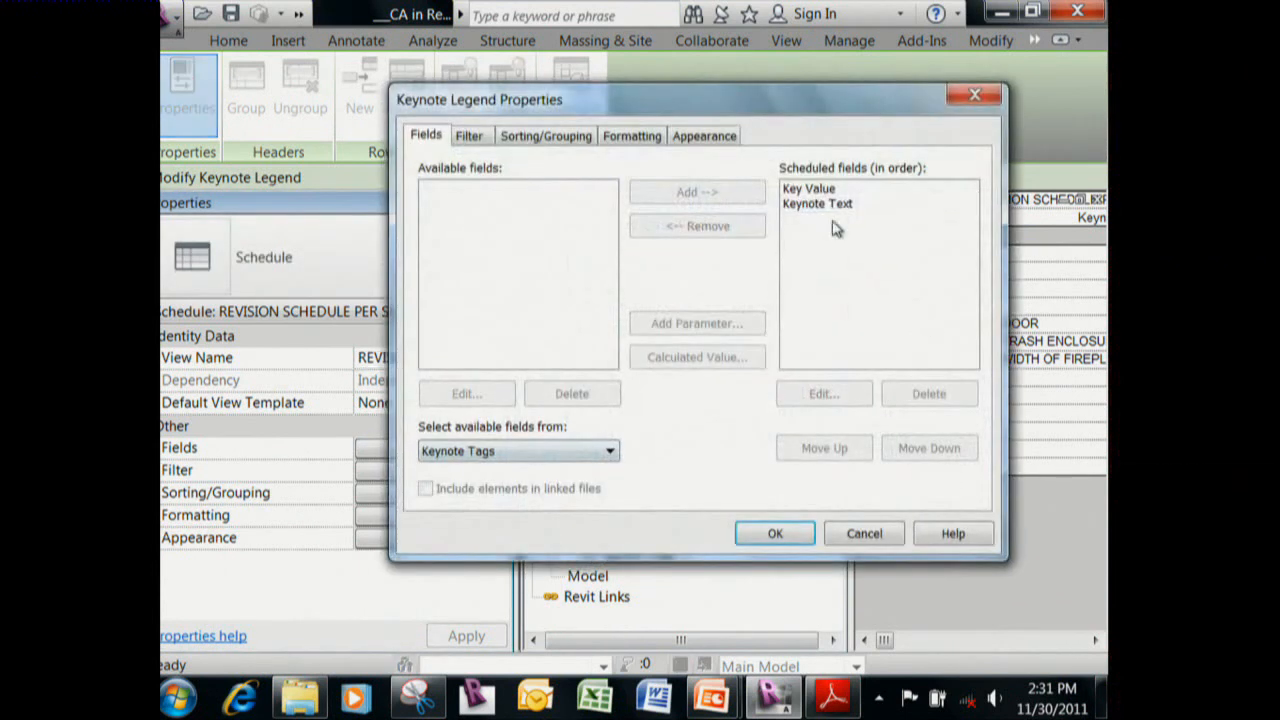
click(815, 204)
click(735, 228)
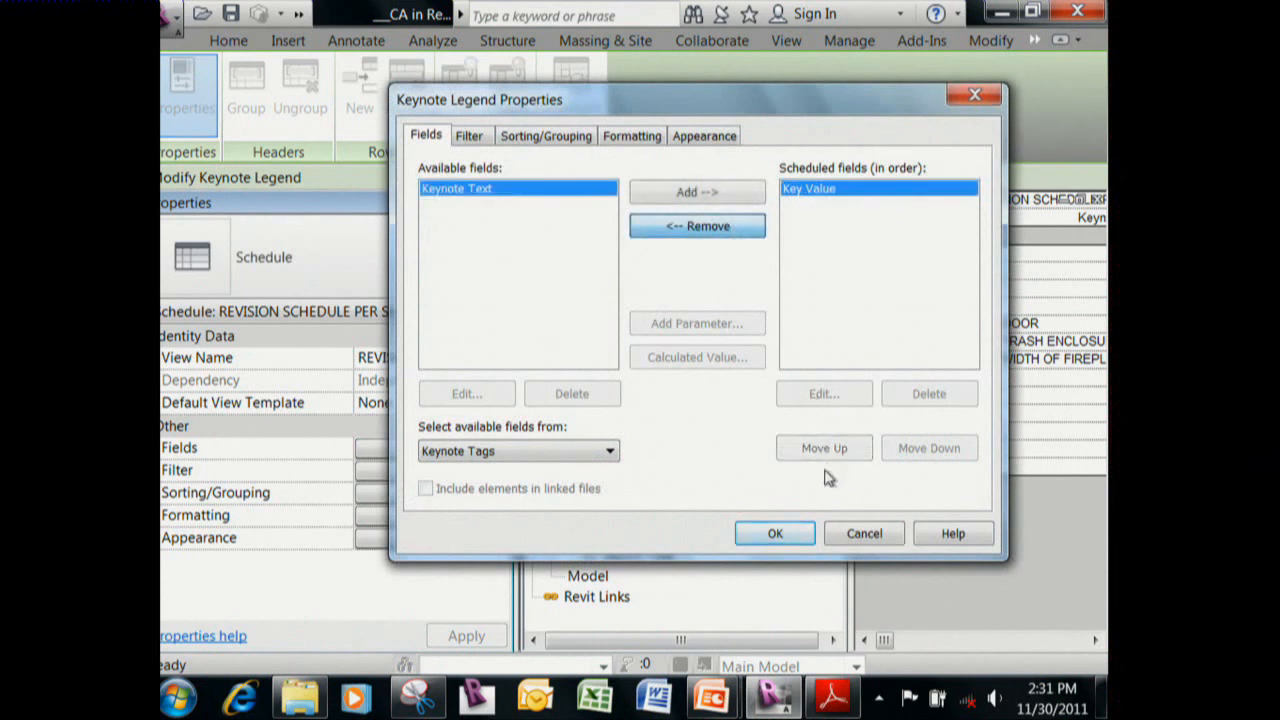
click(776, 533)
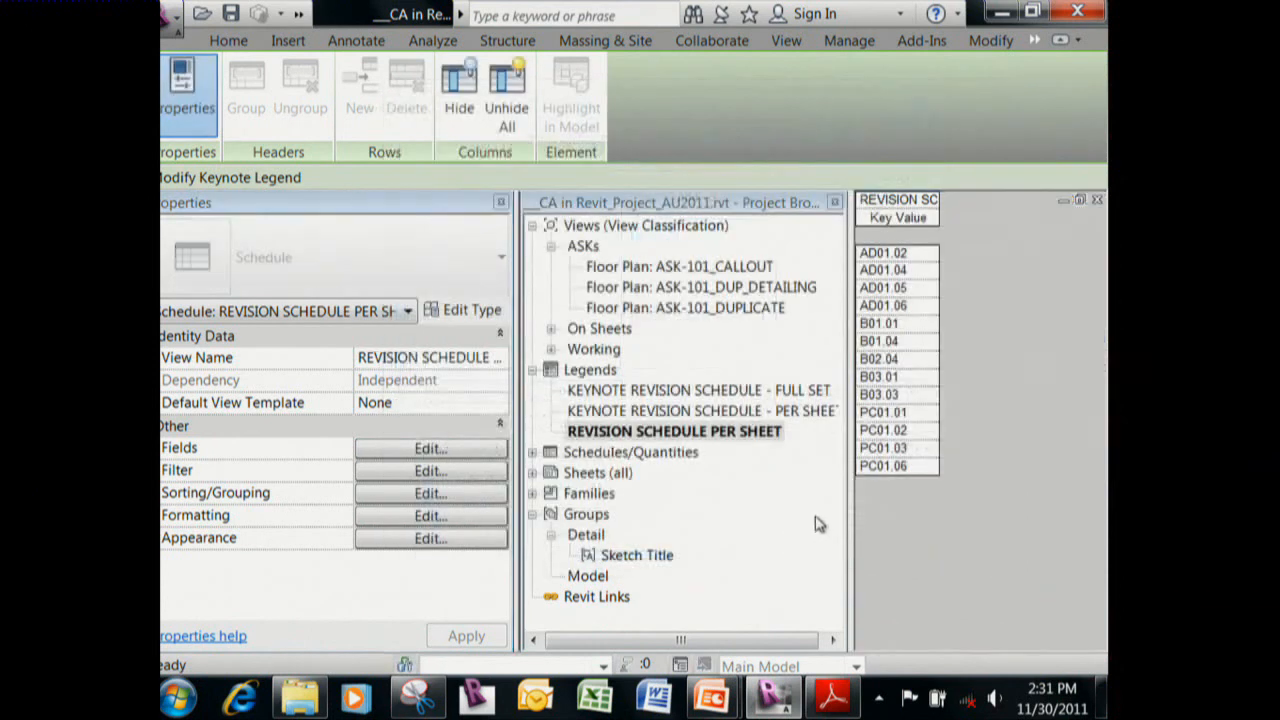
click(1097, 201)
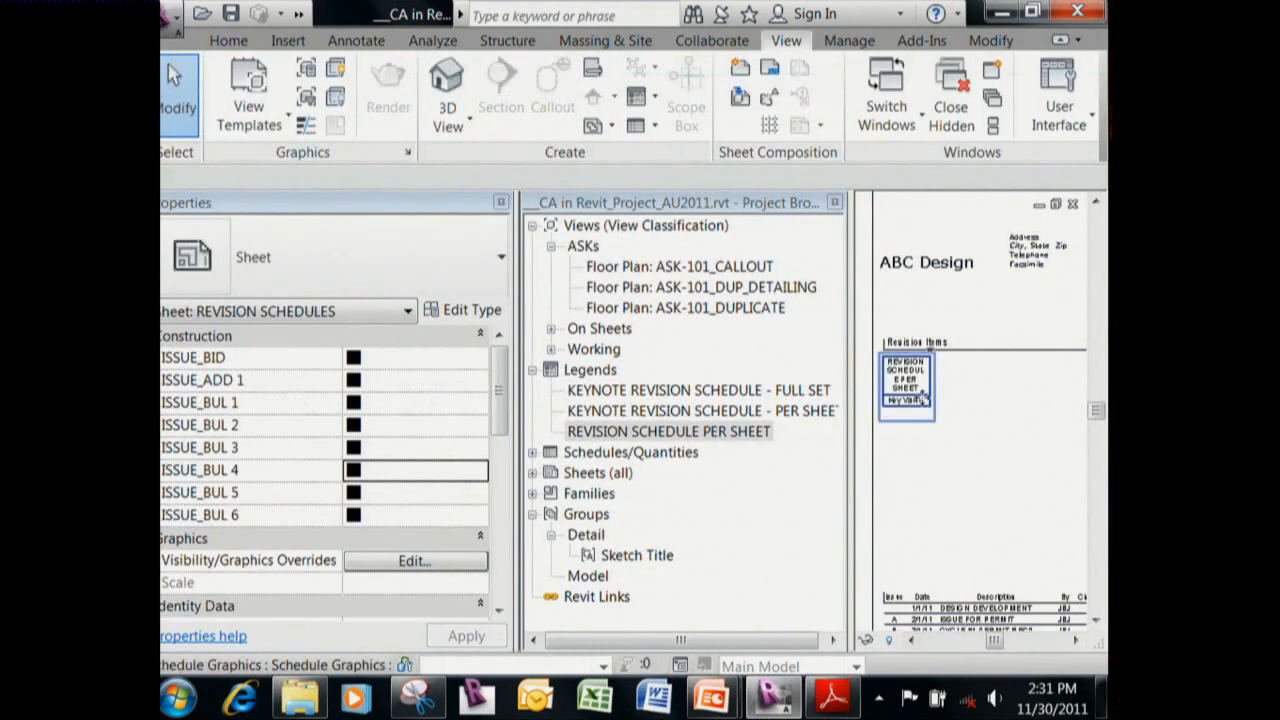
Open the placed REVISION SCHEDULE PER SHEET legend for editing, turn off its title and headers, and close the legend view.
click(924, 400)
right_click(890, 398)
click(971, 272)
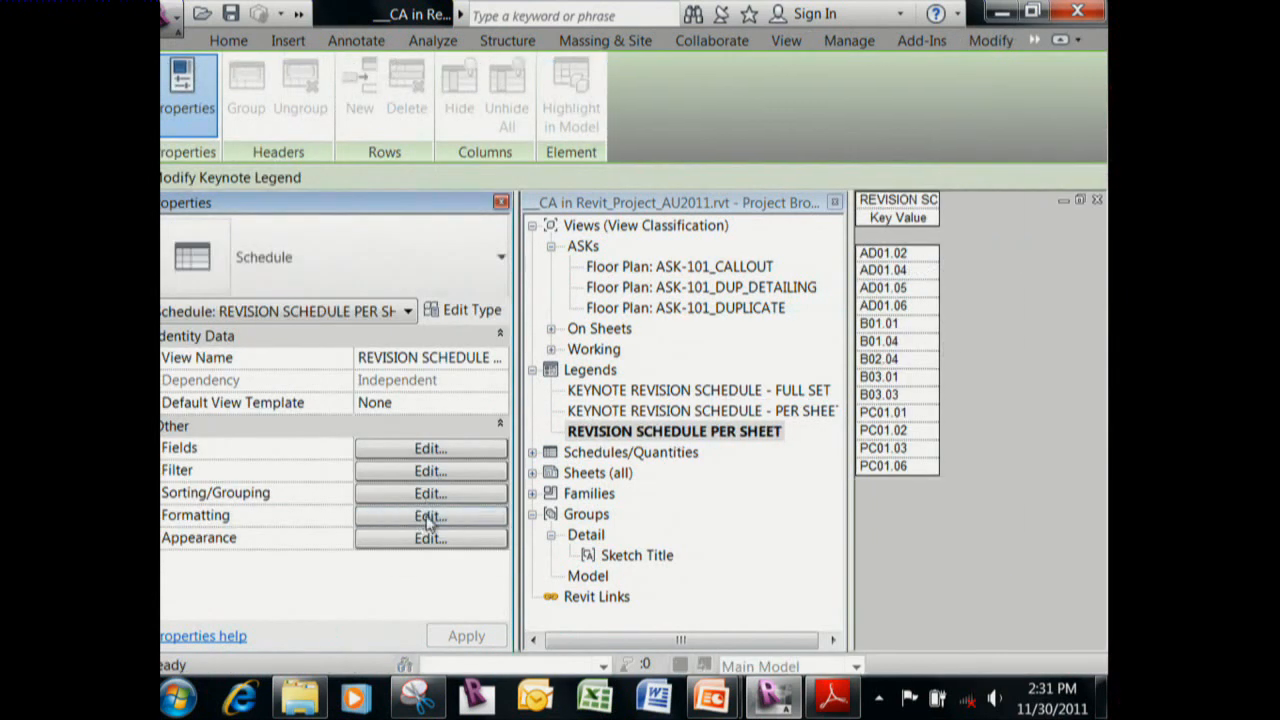
click(430, 515)
click(704, 137)
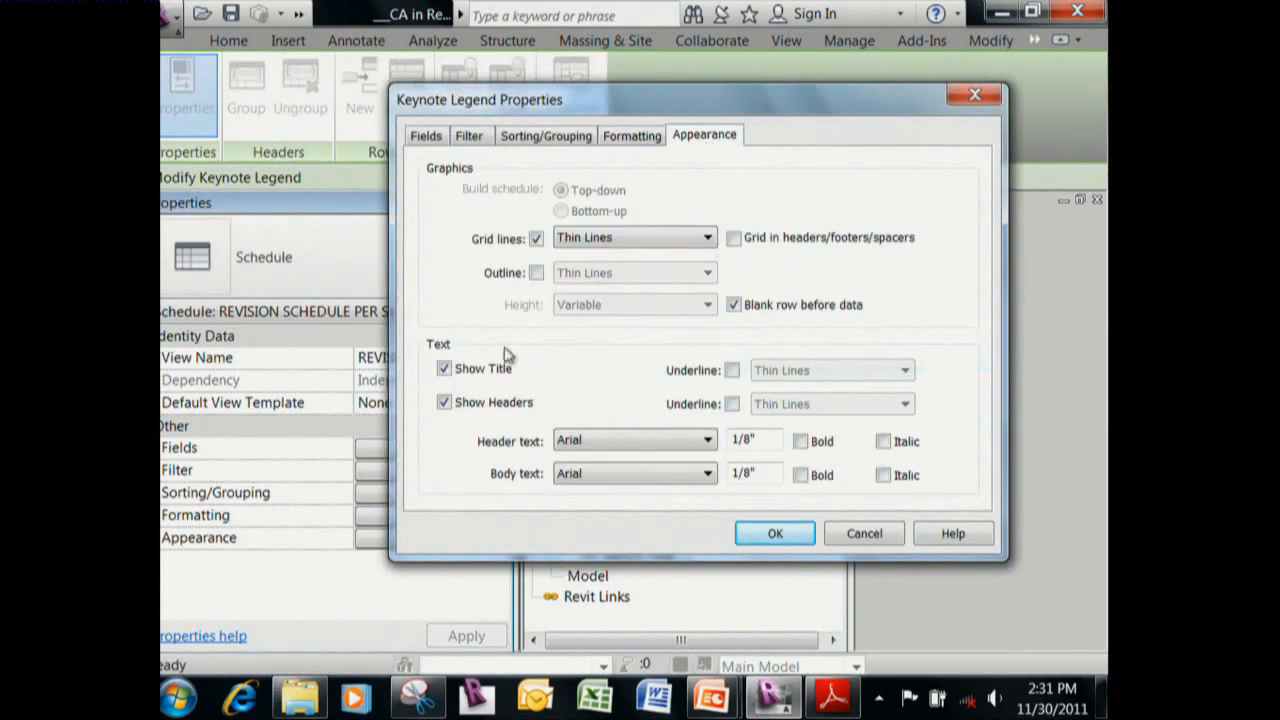
click(444, 369)
click(444, 402)
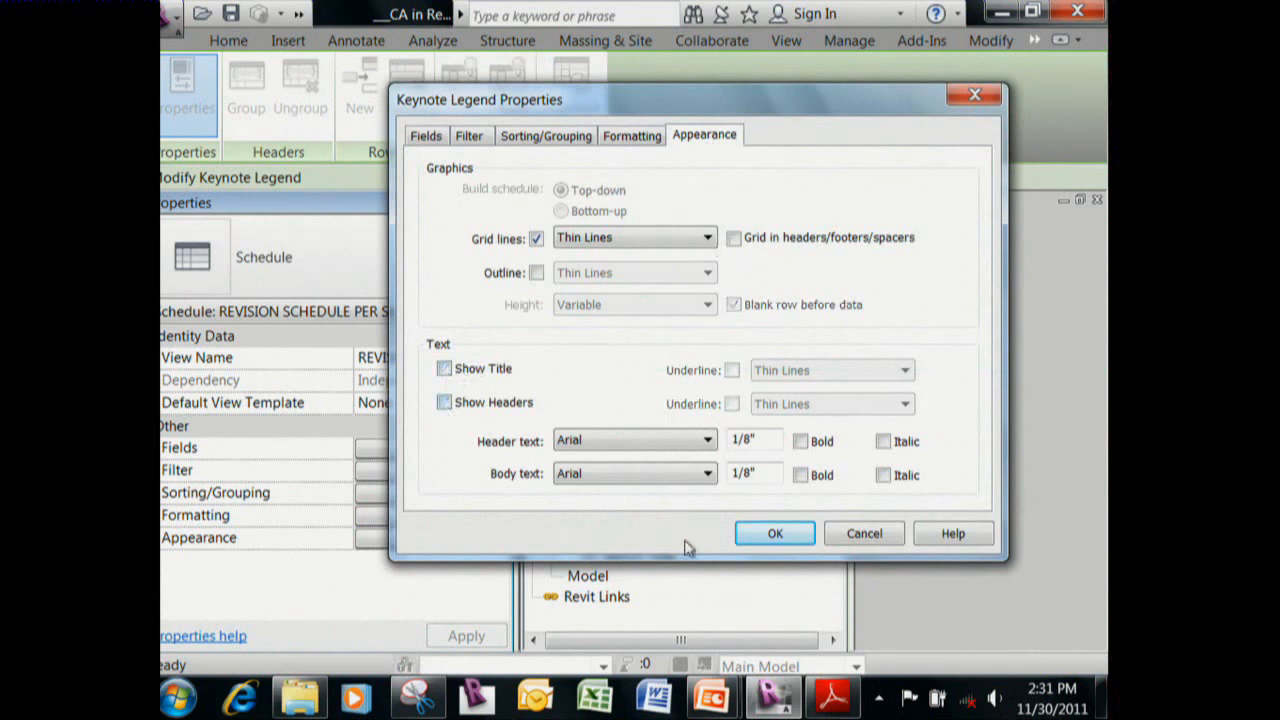
click(746, 538)
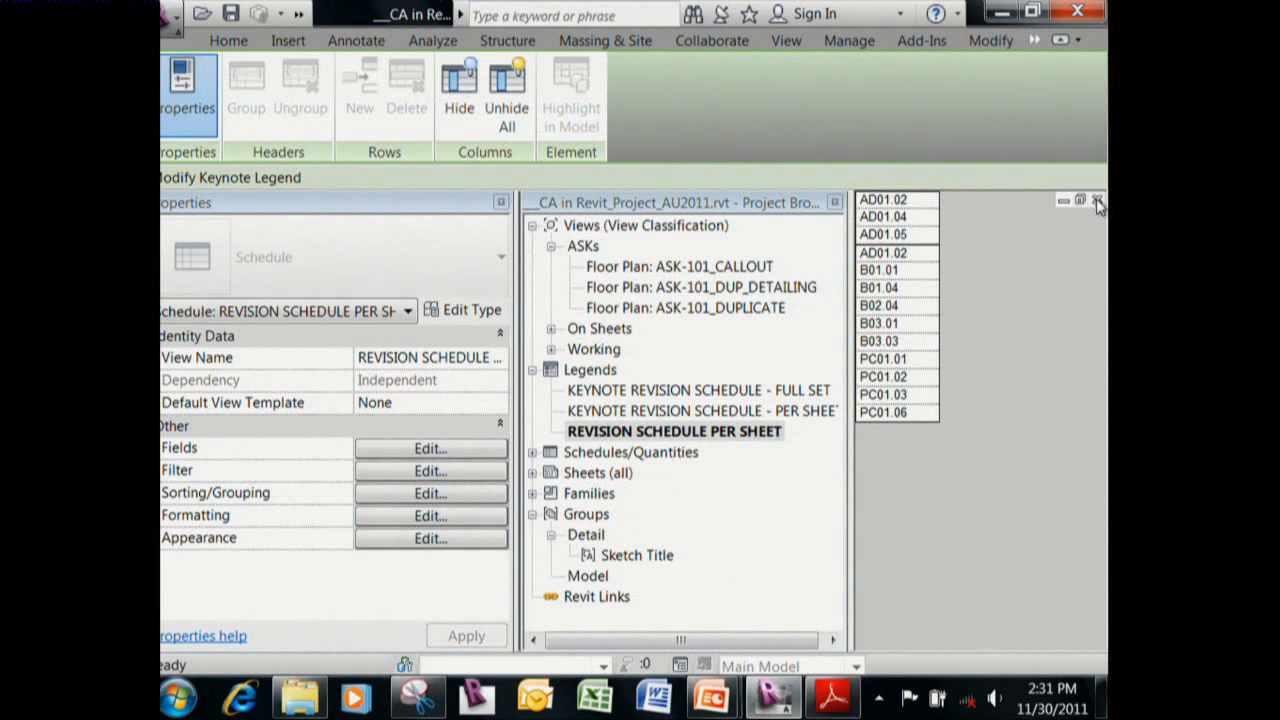
click(1094, 200)
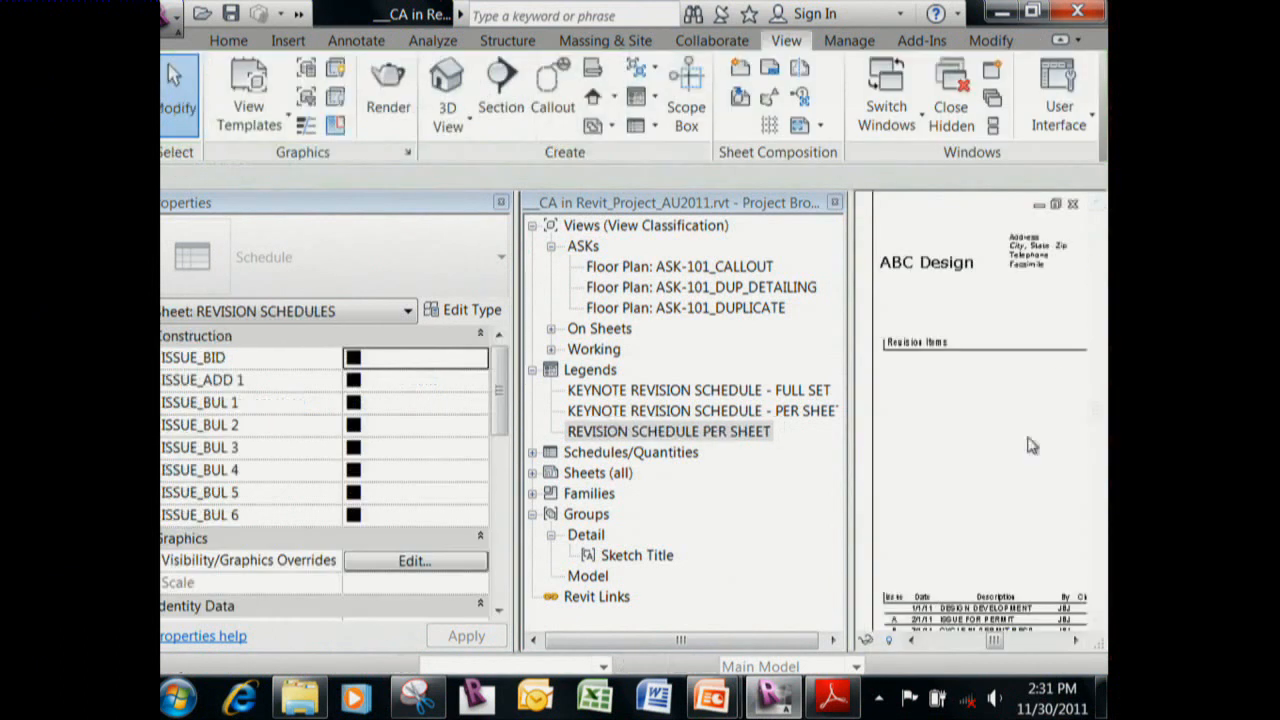
Paste the title block's revision legend, aligned to selected views, onto sheets A01.1 through A09.2.
click(922, 365)
scroll(997, 418, down, 1)
scroll(1000, 434, down, 5)
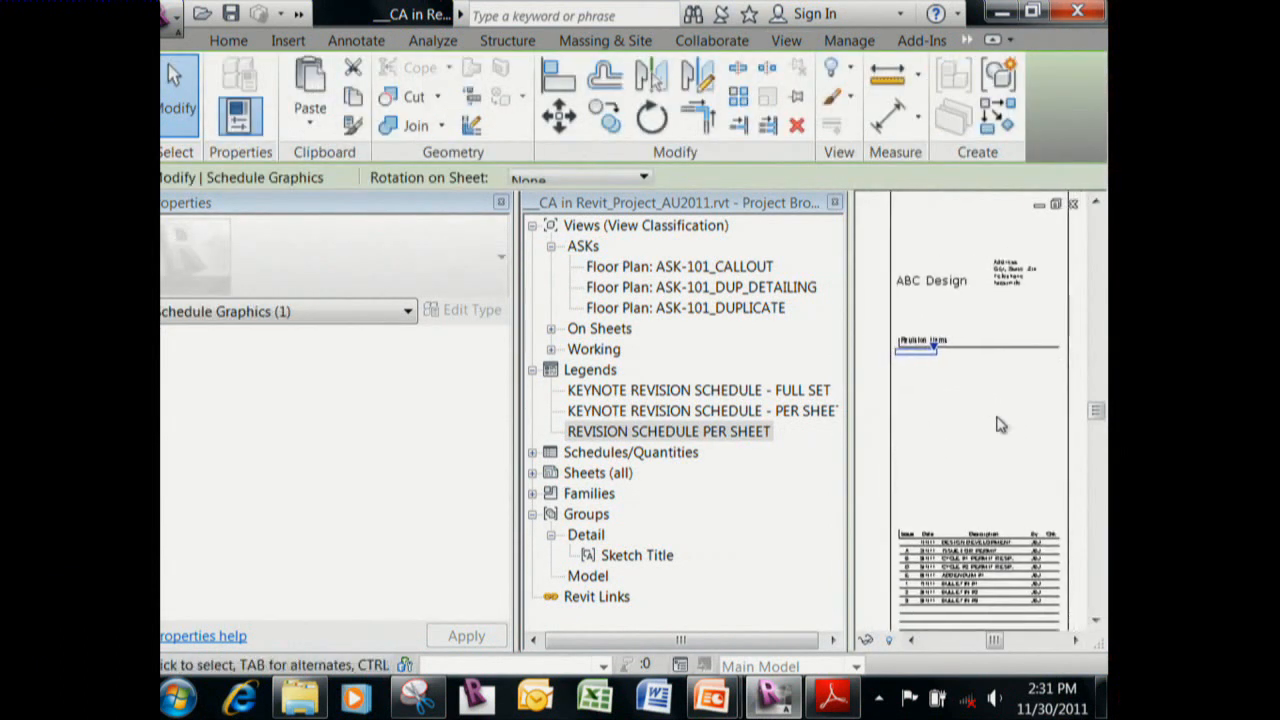
scroll(960, 360, up, 5)
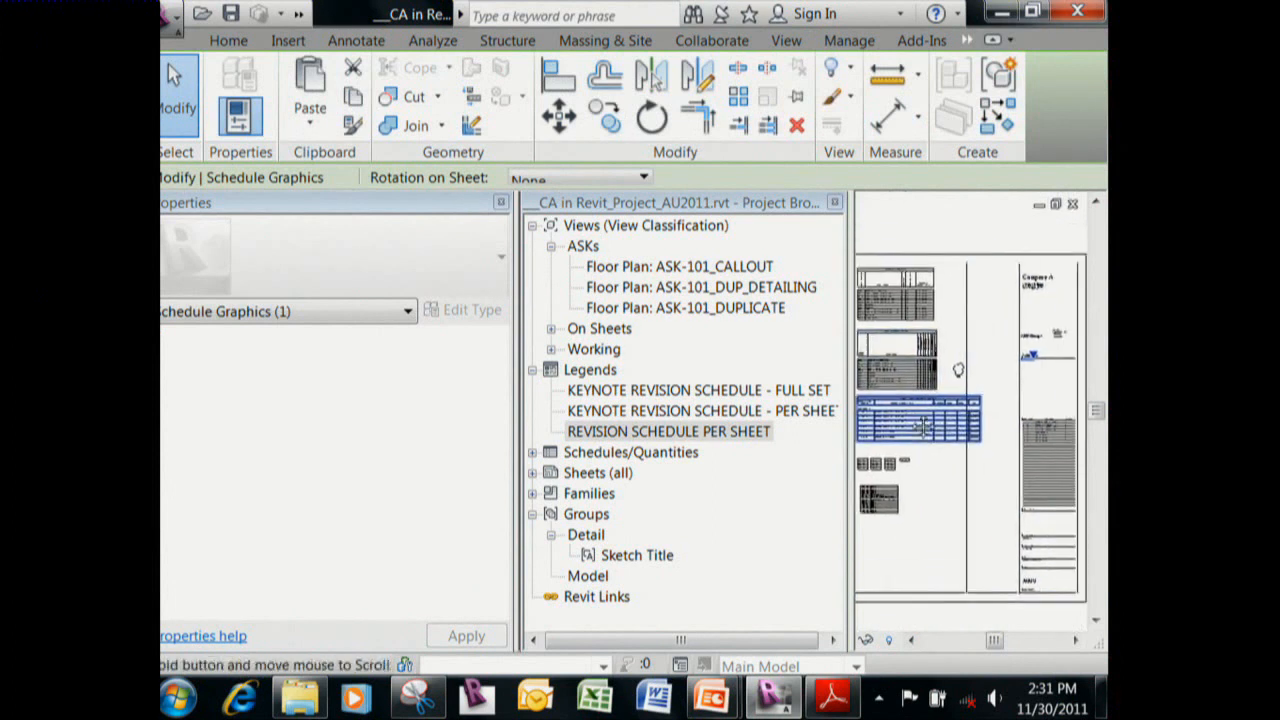
scroll(966, 380, up, 1)
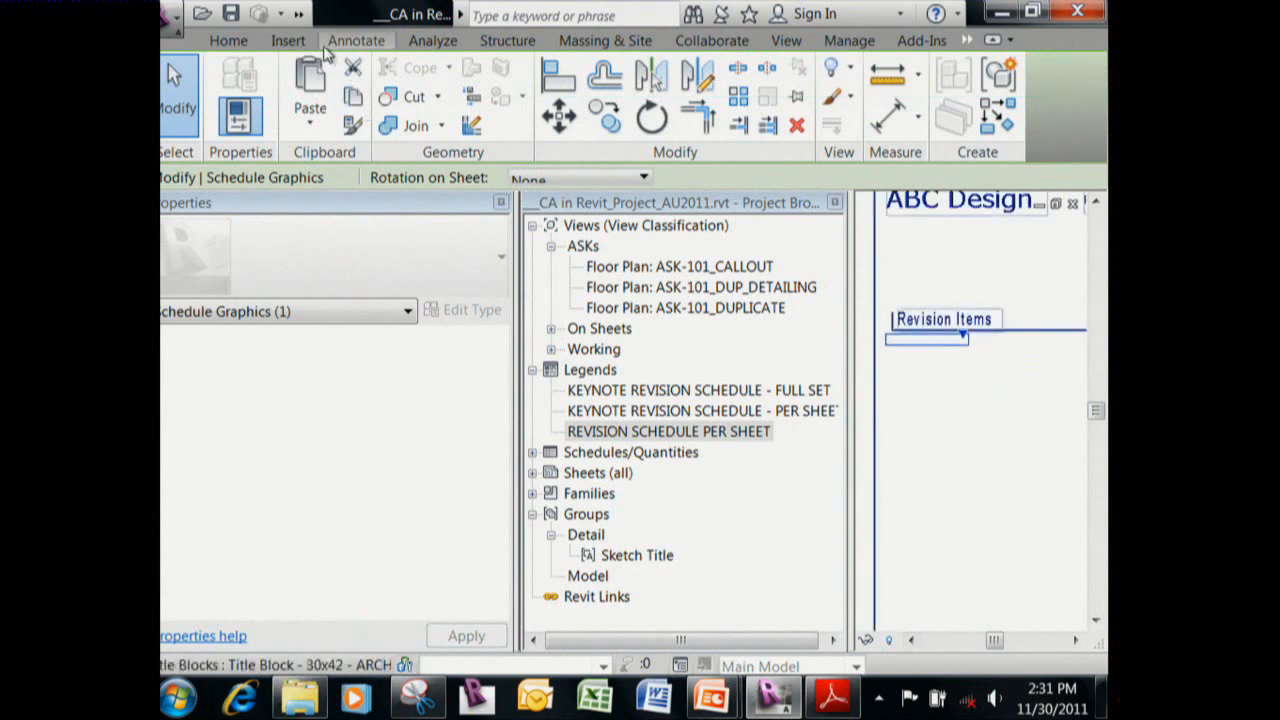
click(310, 122)
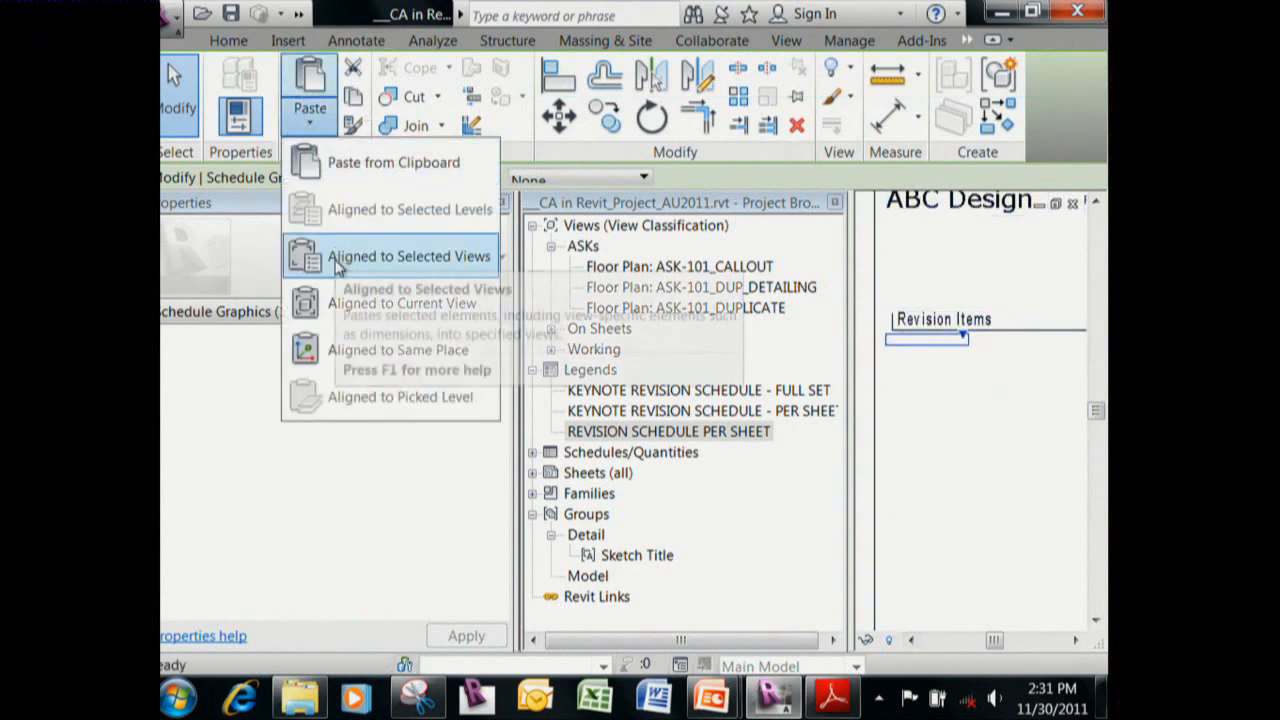
click(380, 257)
drag(586, 210, 578, 340)
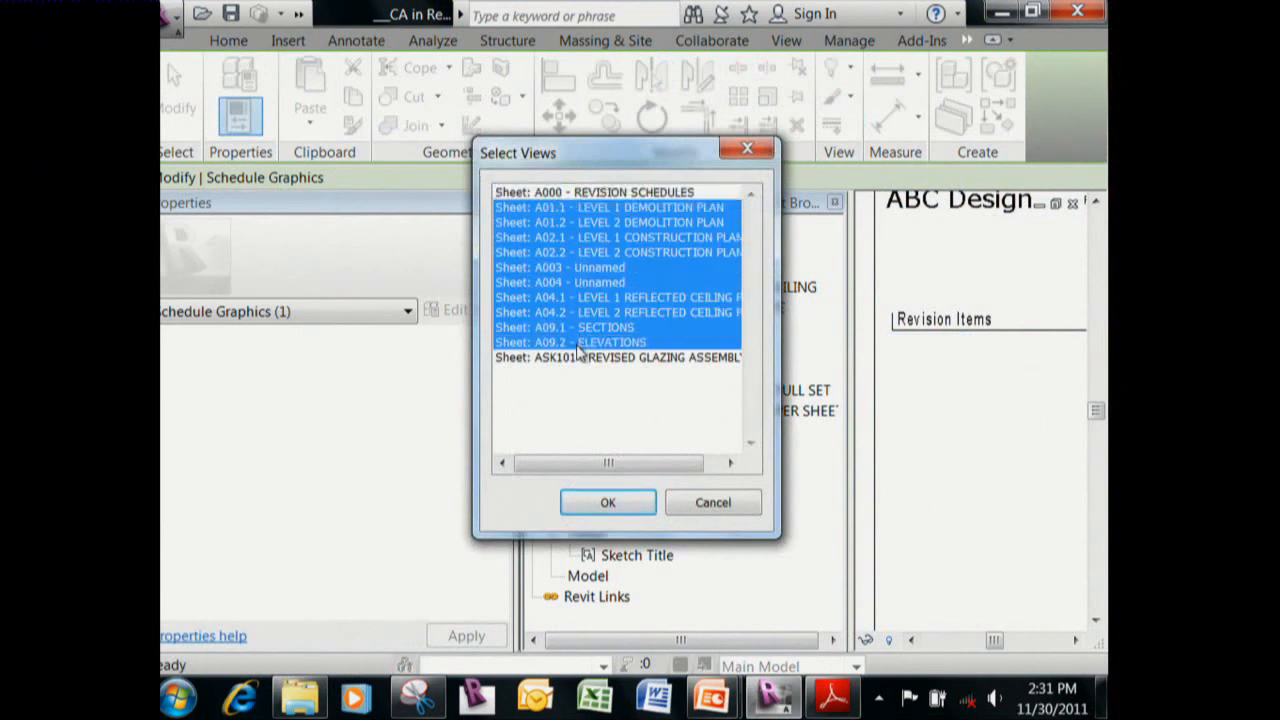
click(612, 503)
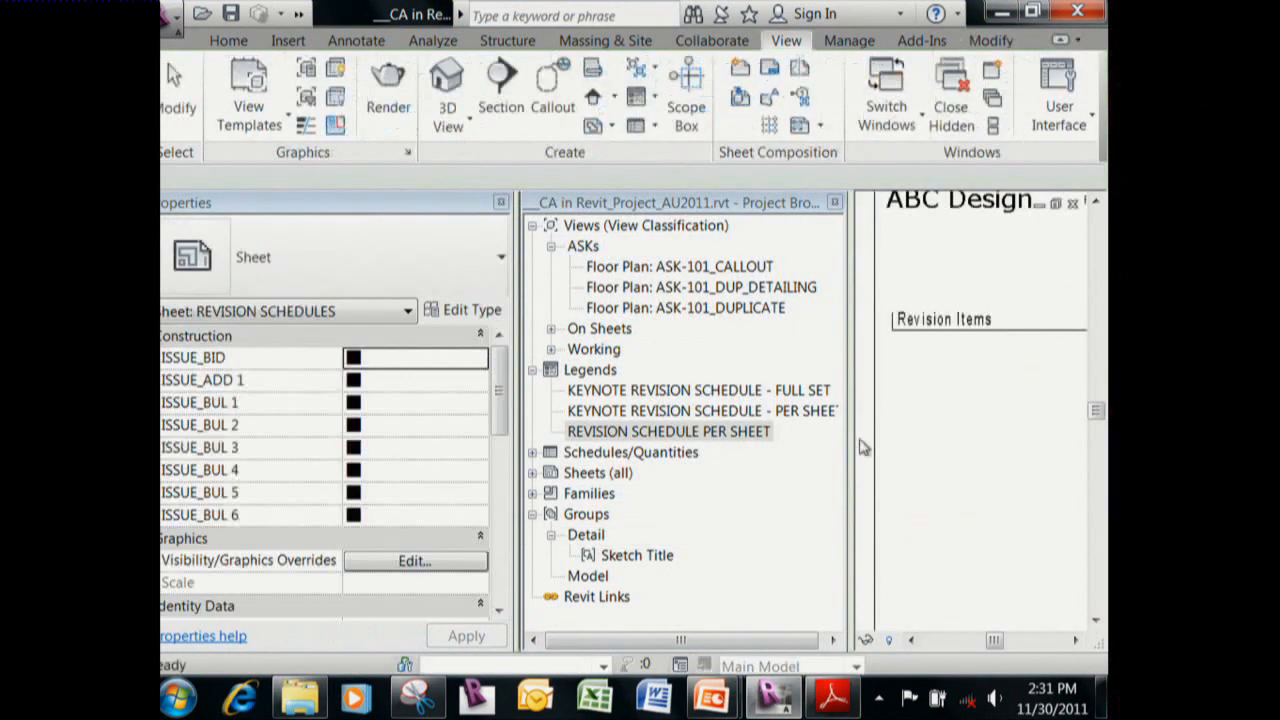
Open sheet A02.1 - LEVEL 1 CONSTRUCTION PLAN and close the Project Browser.
click(533, 473)
double_click(600, 452)
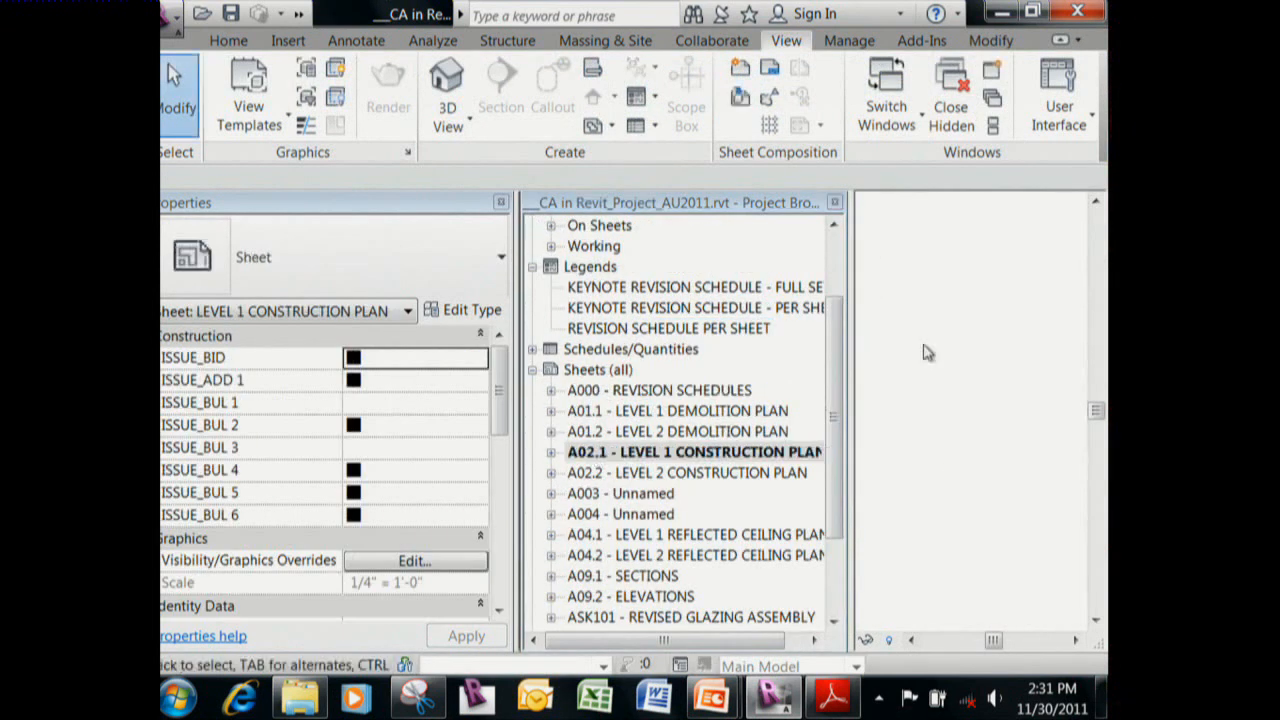
click(835, 203)
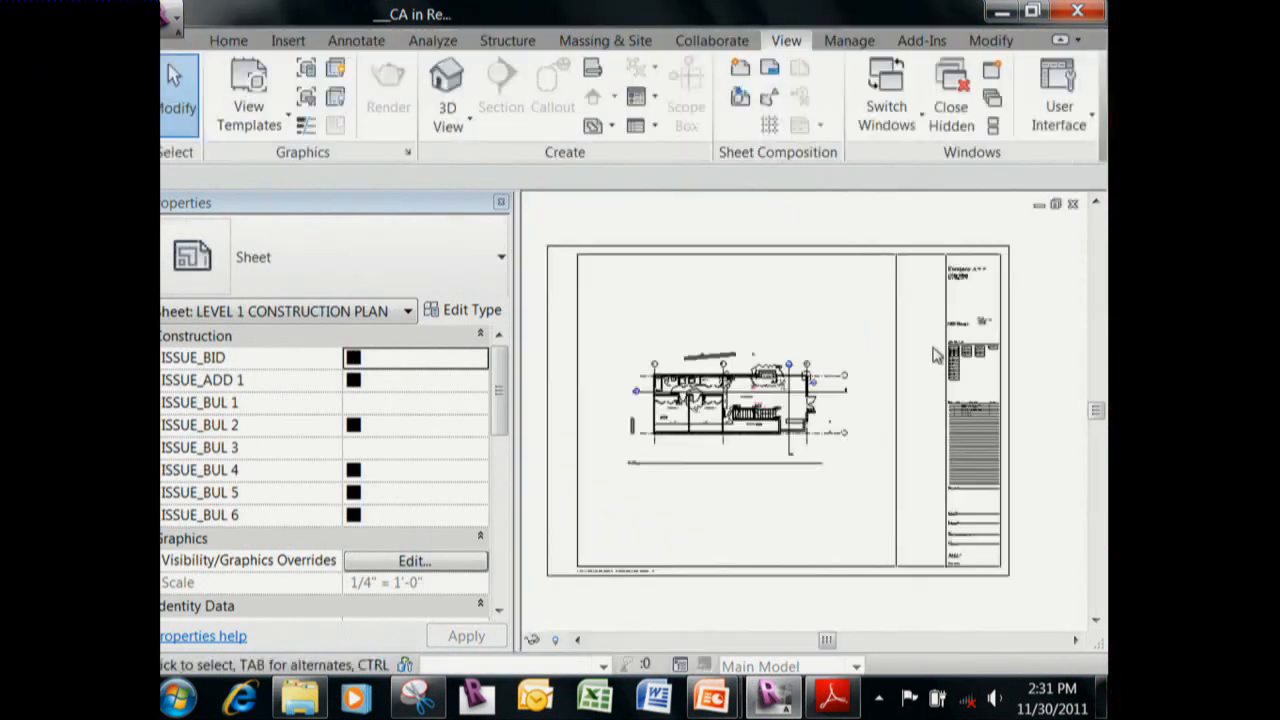
Delete the single-column legend copy that overlaps the four-column legend below the Revision Items heading.
scroll(935, 360, up, 5)
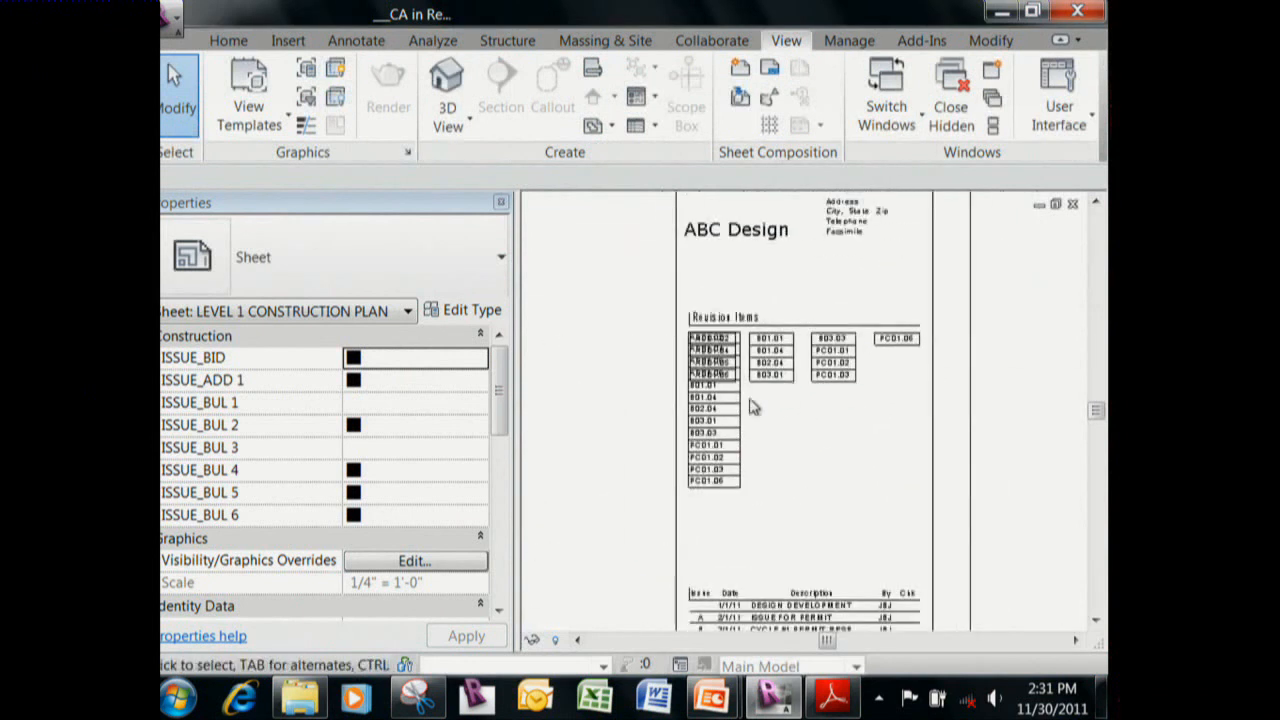
click(736, 418)
click(753, 417)
scroll(800, 388, up, 5)
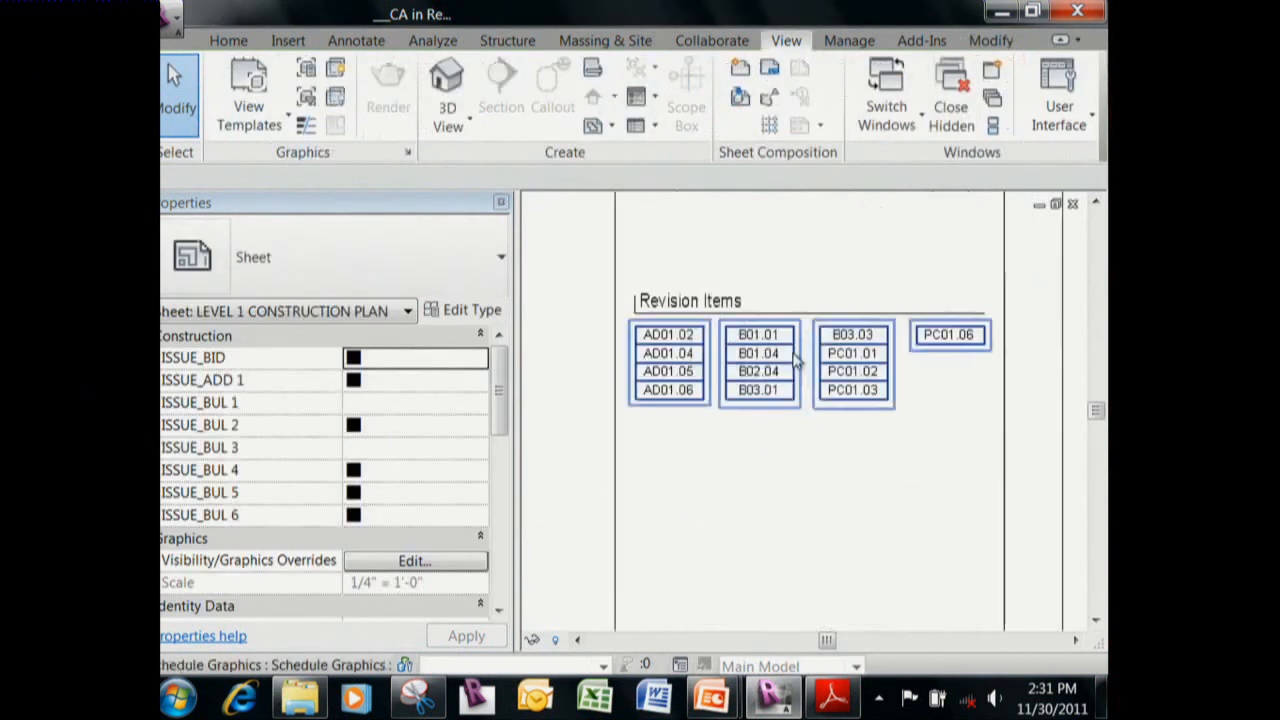
Examine the four-column Revision Items legend and compare it with the clouded revision items on the level 1 construction plan.
click(742, 372)
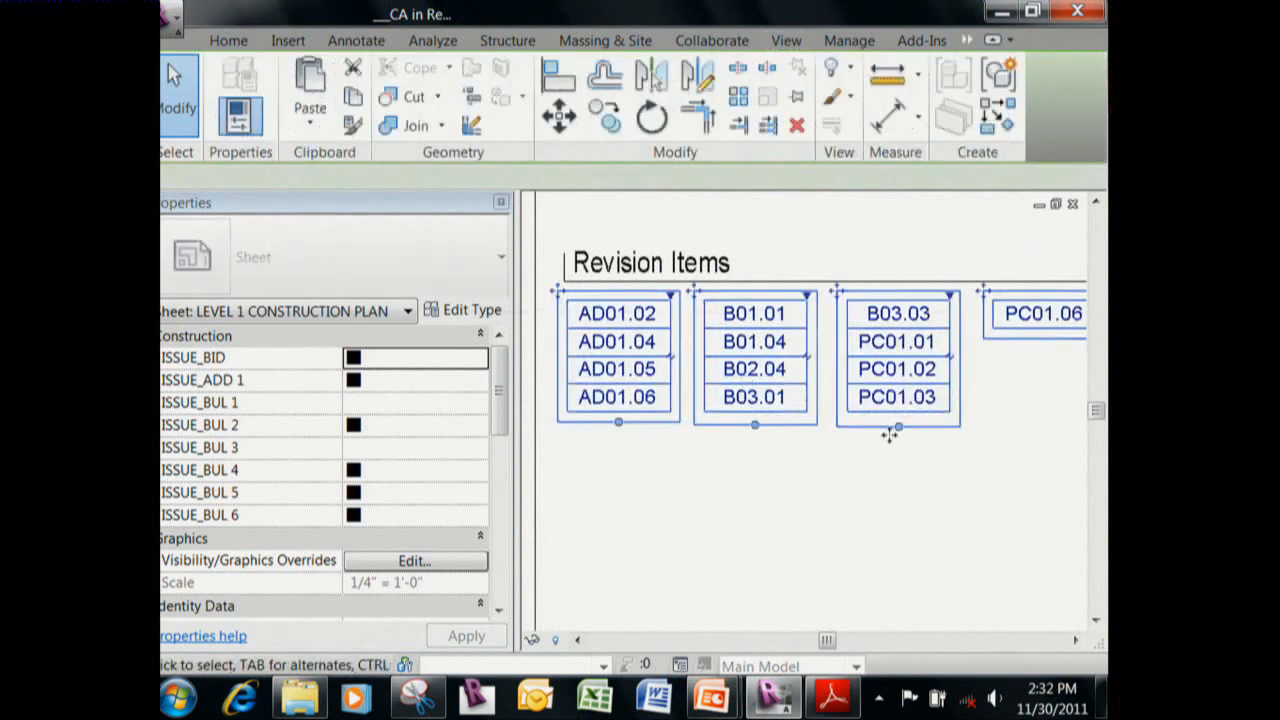
scroll(836, 464, down, 2)
middle_drag(838, 468, 829, 477)
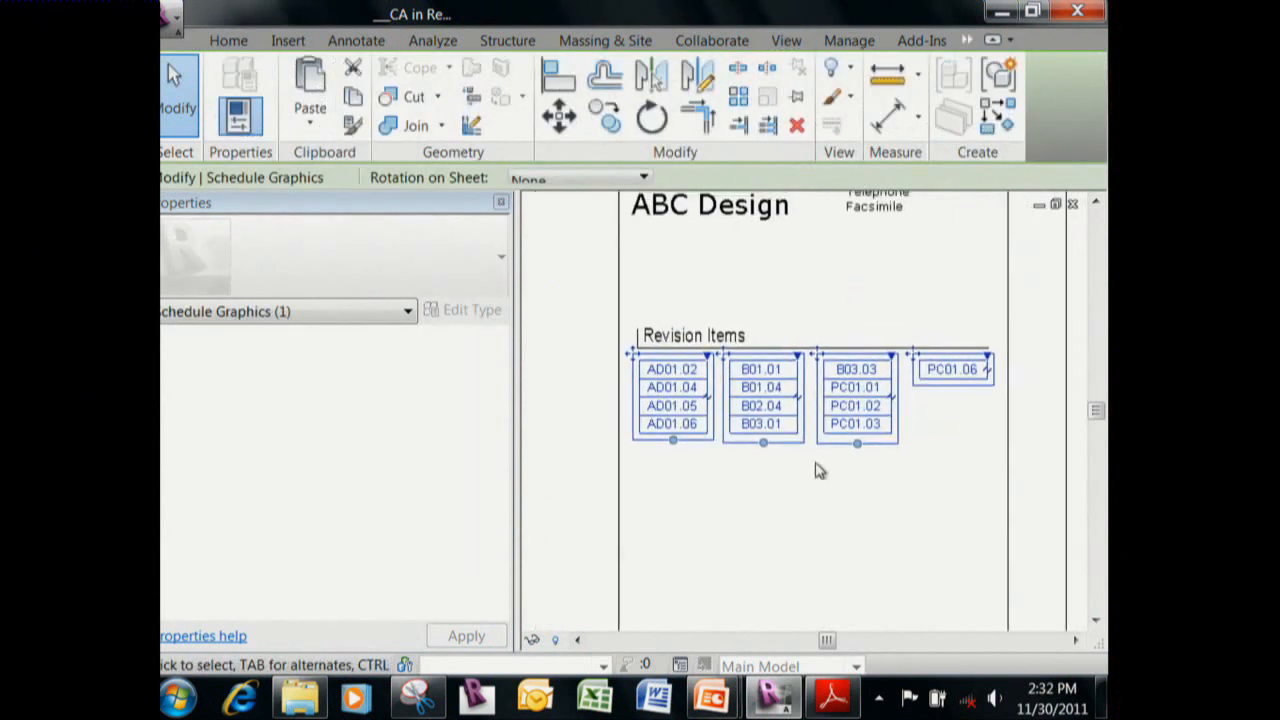
scroll(757, 466, down, 3)
middle_drag(896, 361, 896, 361)
scroll(896, 361, up, 8)
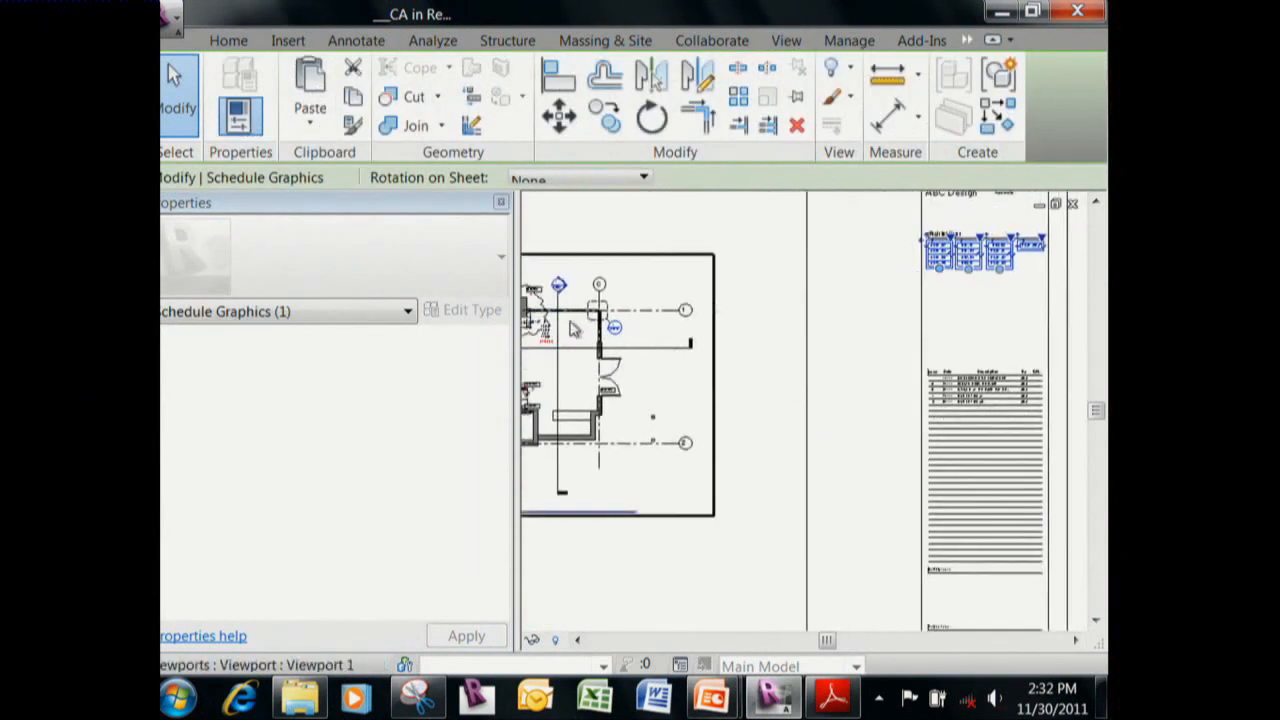
middle_drag(802, 324, 782, 334)
scroll(810, 356, up, 4)
scroll(815, 363, down, 4)
scroll(815, 363, down, 5)
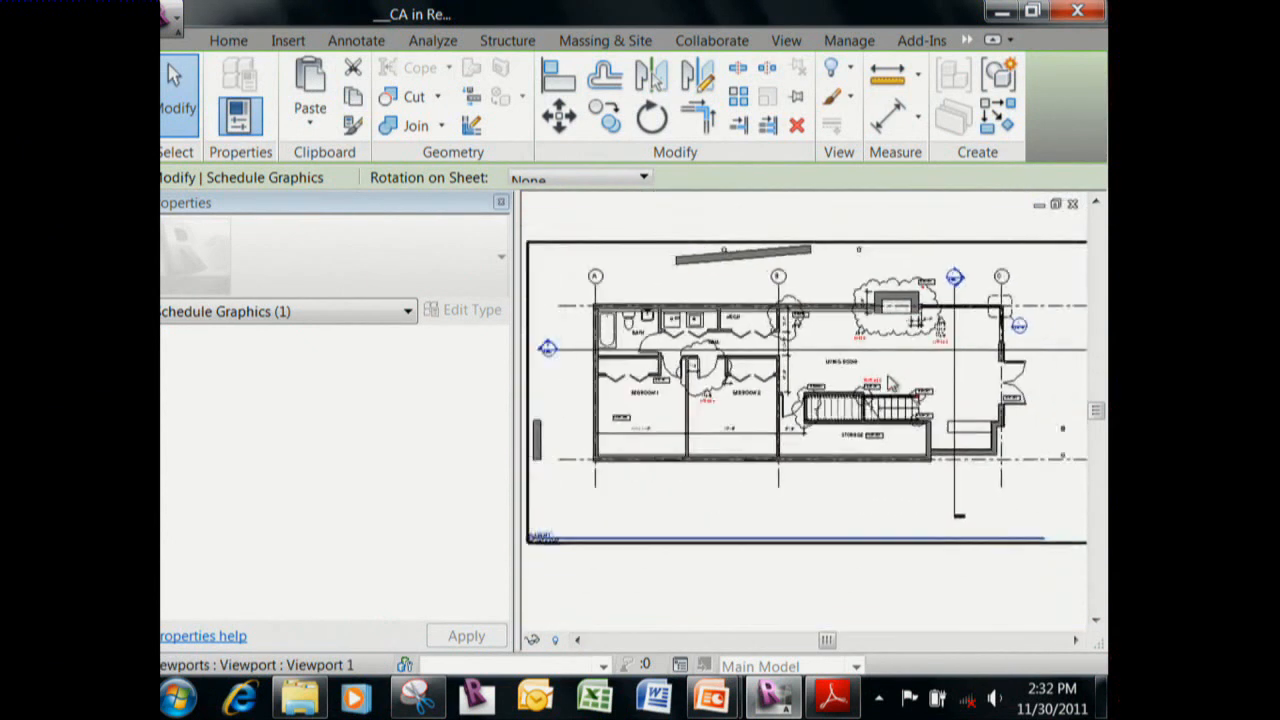
middle_drag(815, 363, 640, 368)
middle_drag(738, 363, 618, 356)
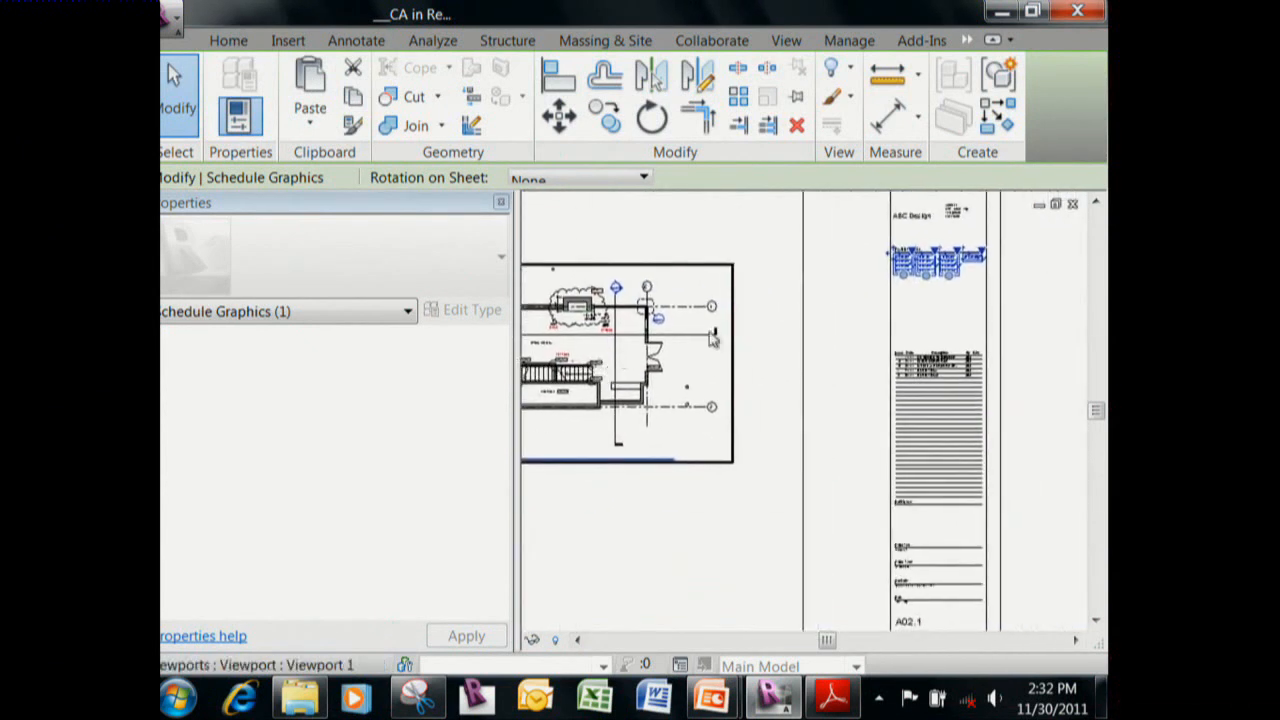
scroll(979, 291, up, 3)
middle_drag(966, 294, 920, 407)
scroll(902, 407, up, 3)
scroll(897, 400, up, 1)
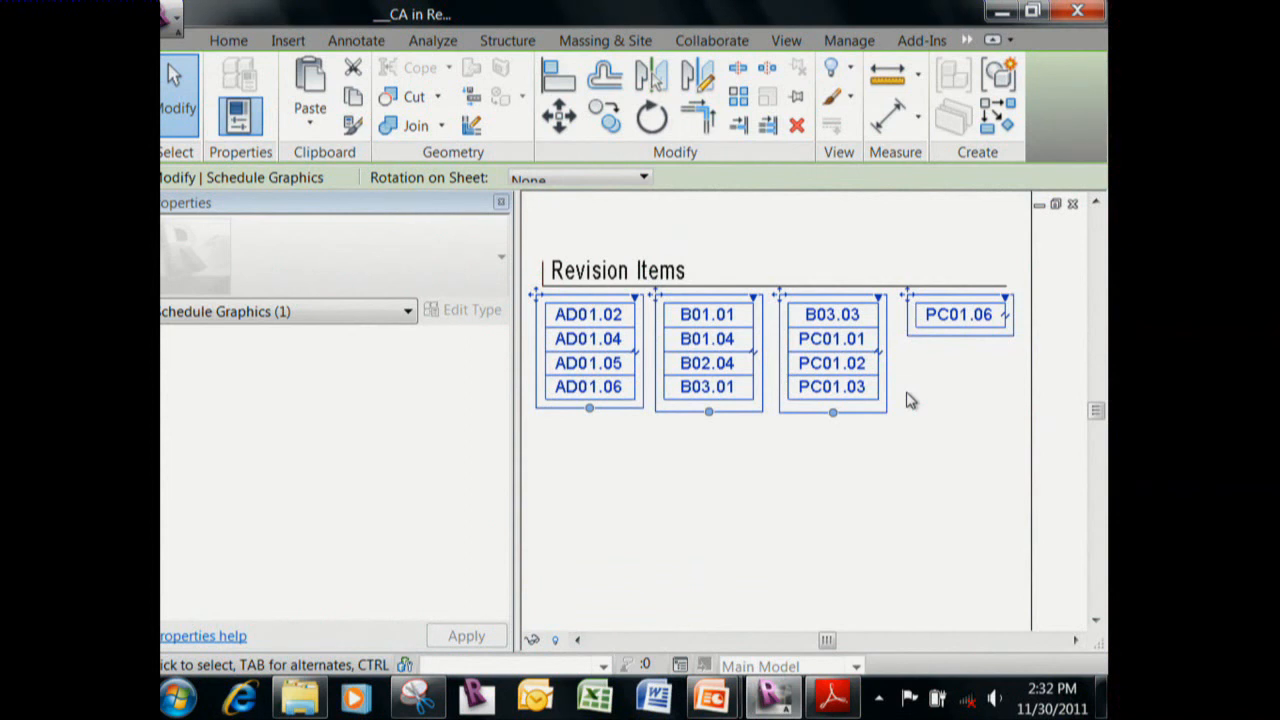
click(940, 352)
scroll(917, 374, down, 3)
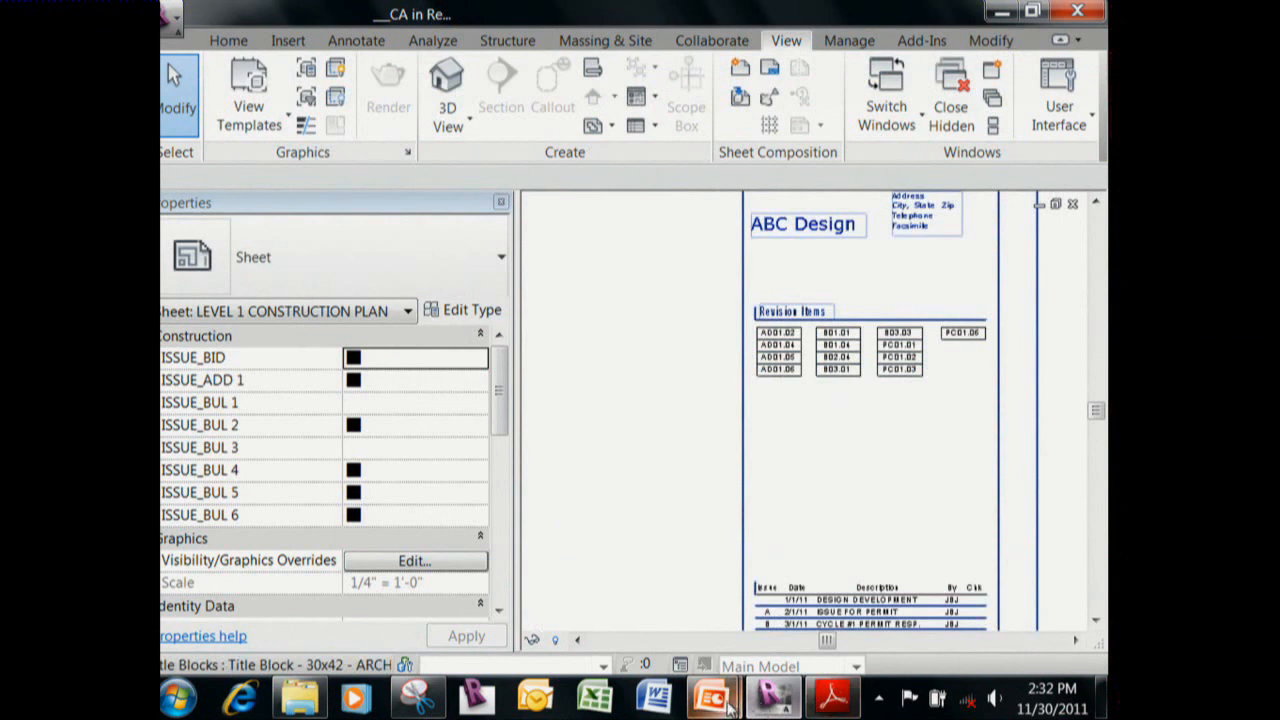
Switch to PowerPoint, select slide 15, and show the Summary slide in the slide show.
mouse_move(722, 700)
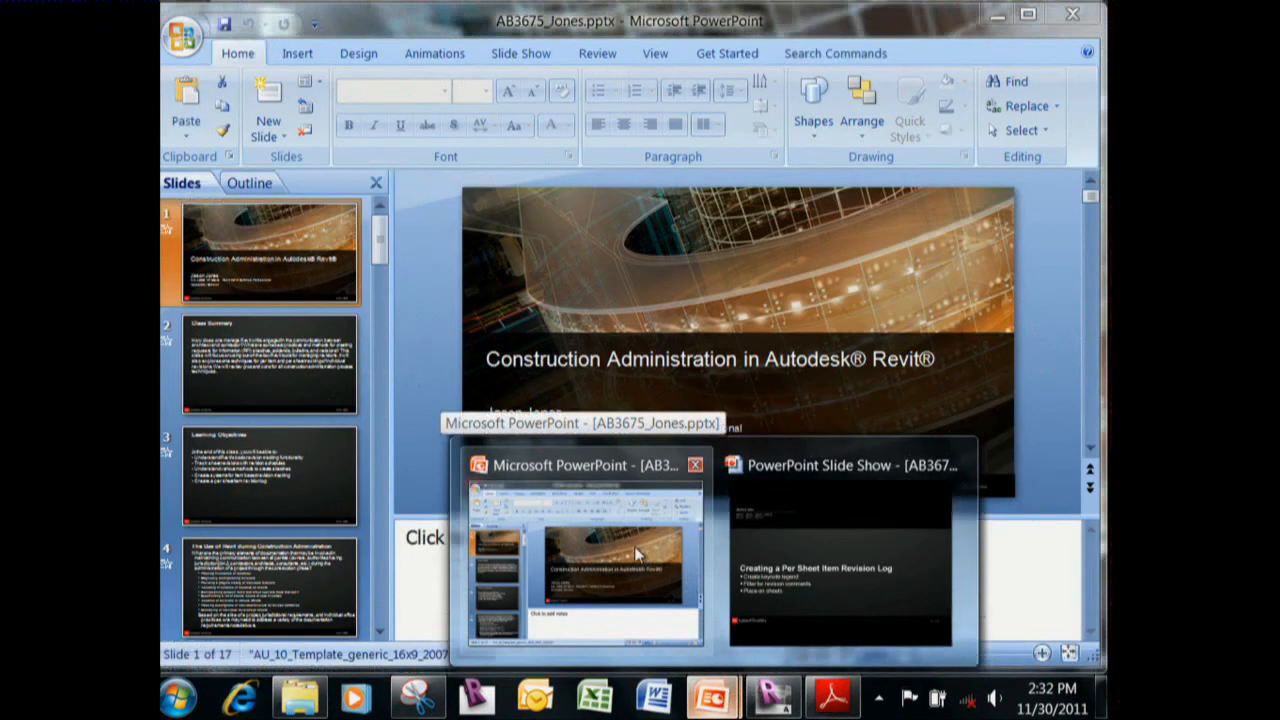
click(640, 553)
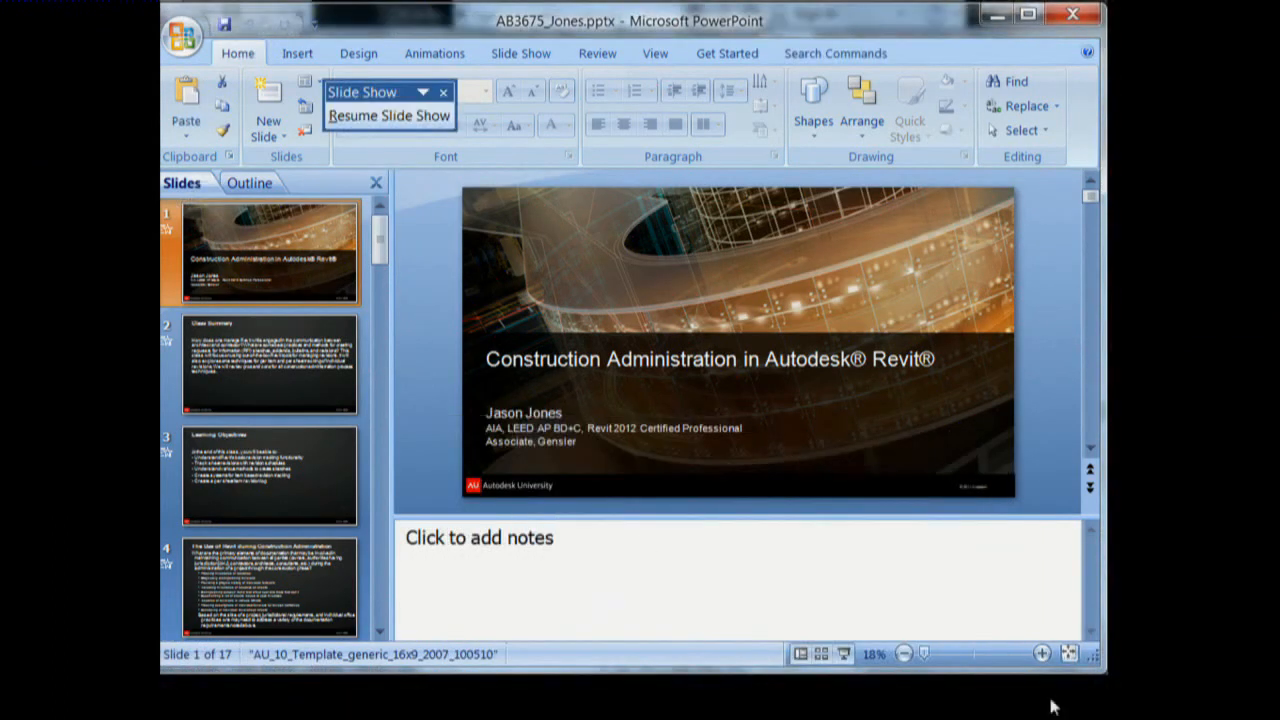
click(1076, 658)
click(379, 277)
drag(382, 288, 378, 545)
click(260, 464)
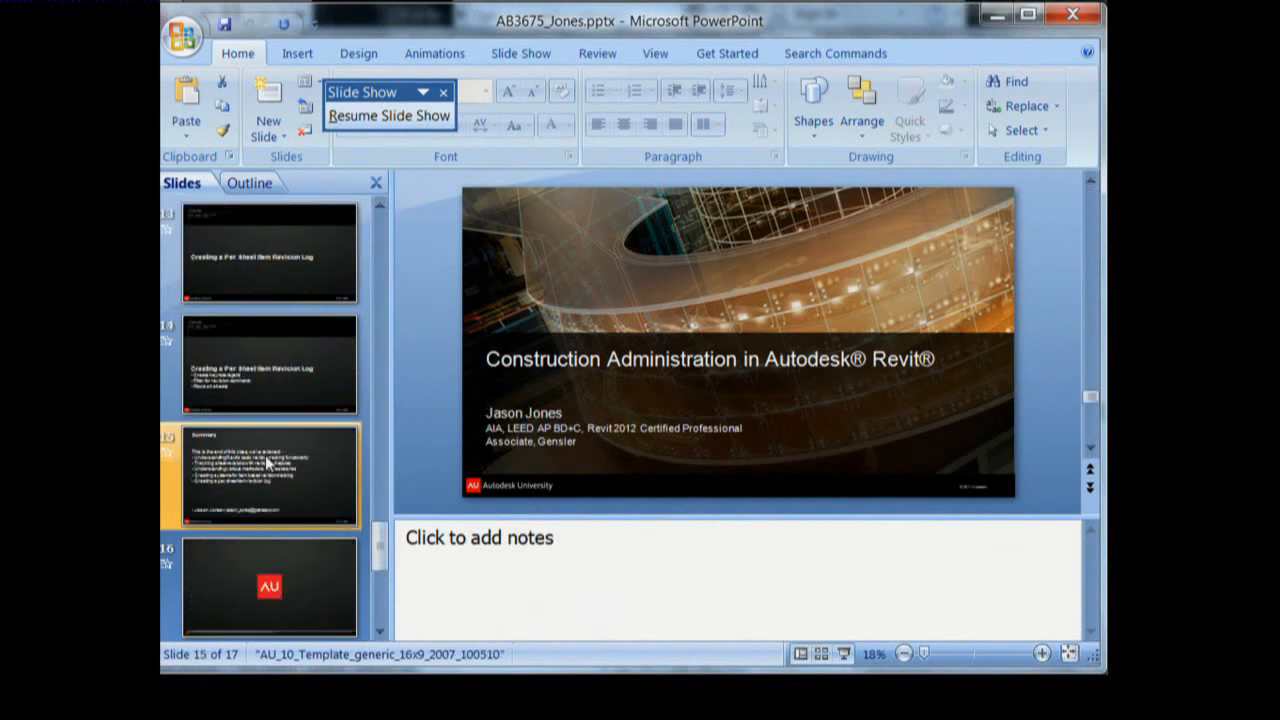
click(293, 357)
click(272, 486)
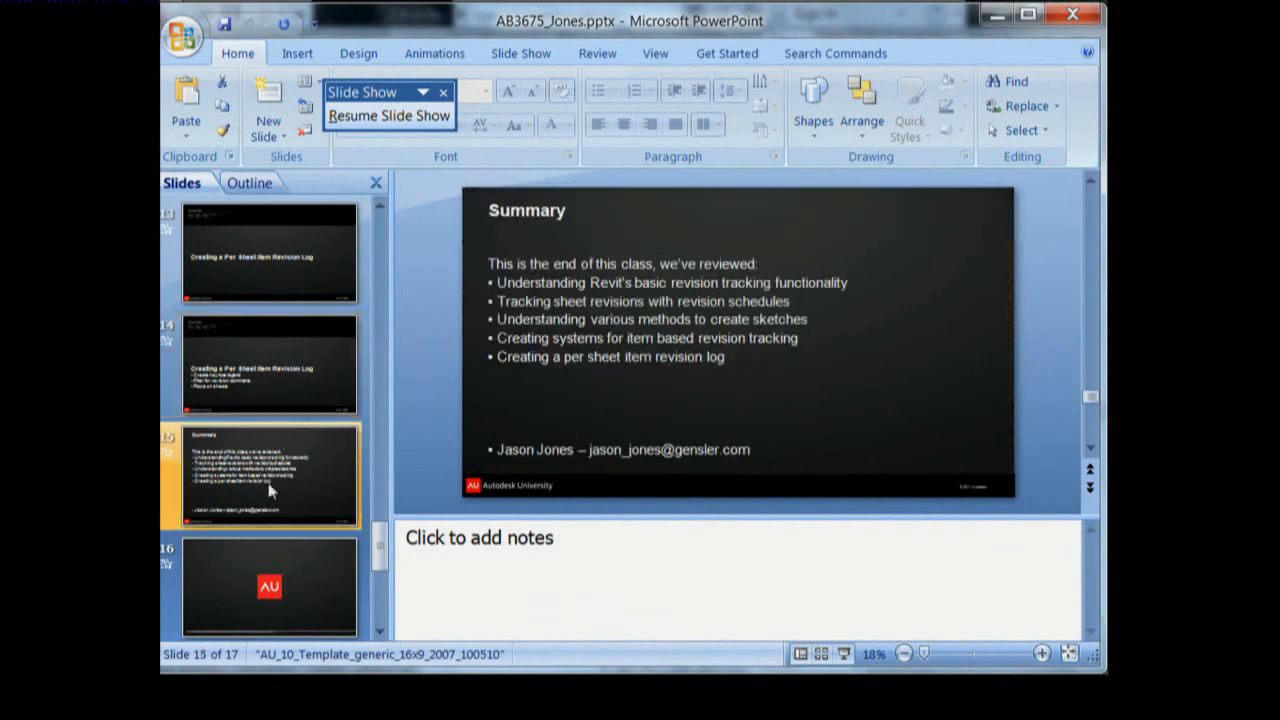
click(845, 654)
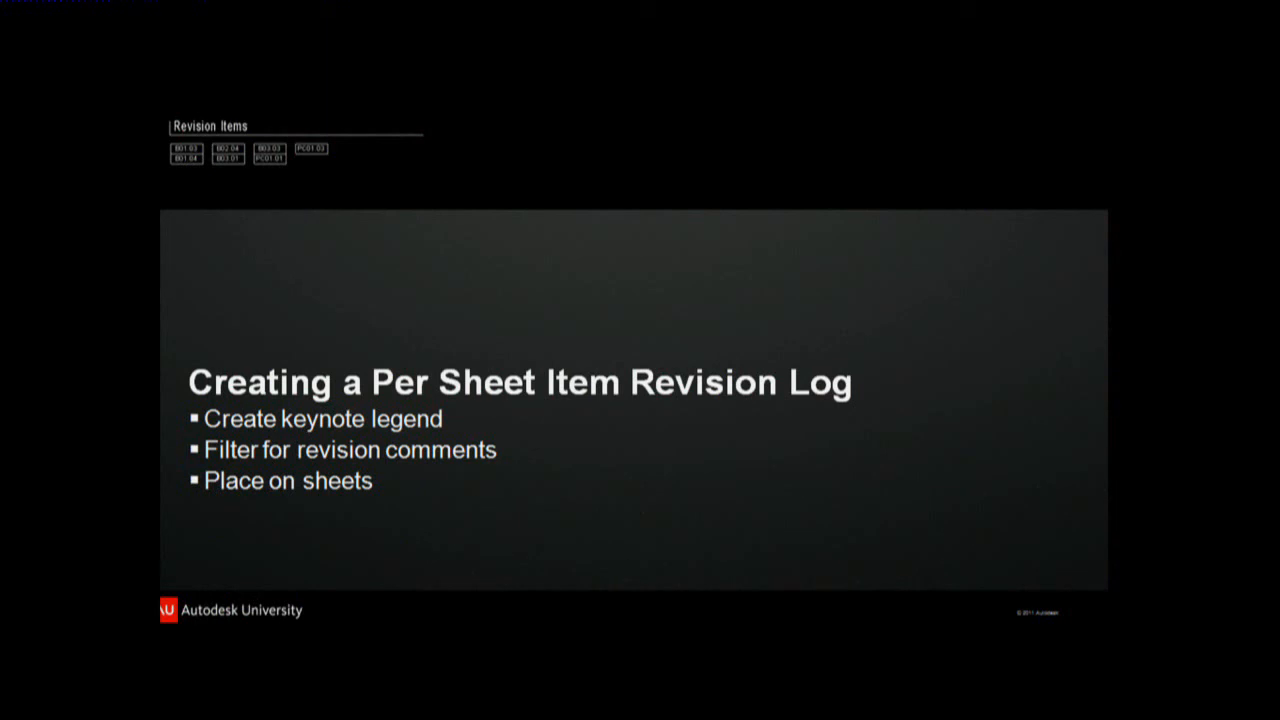
key(Right)
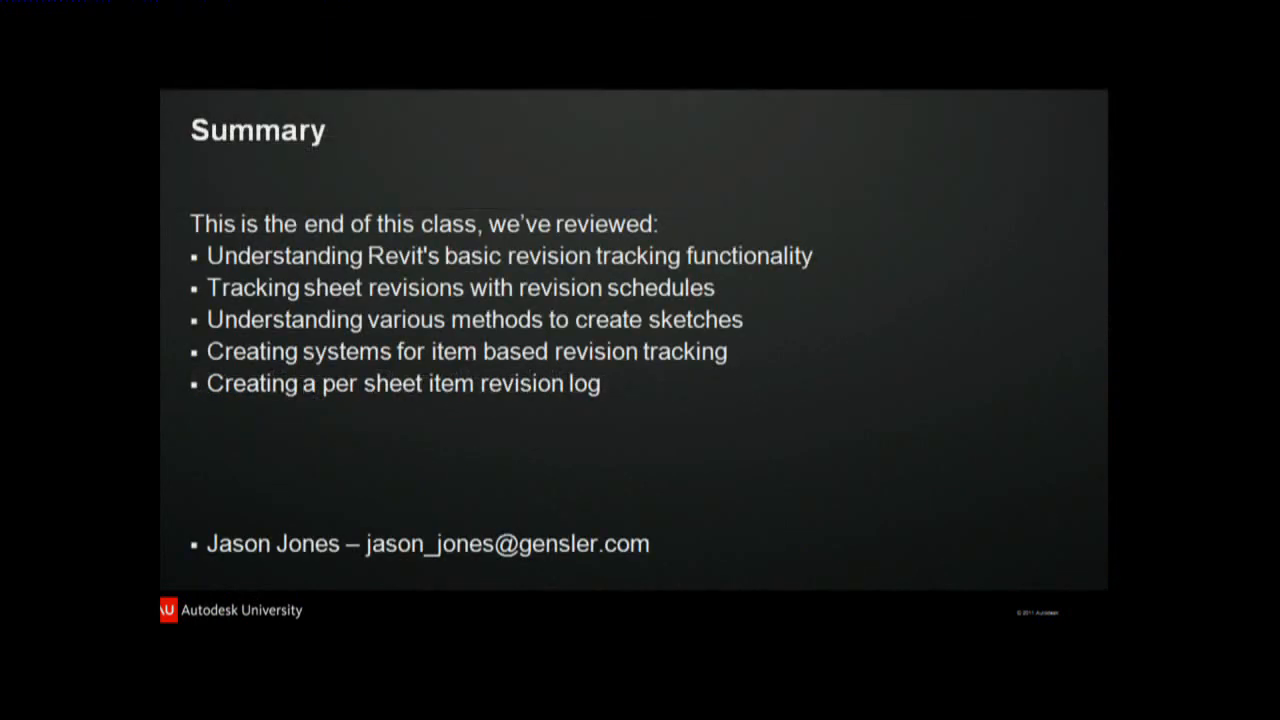